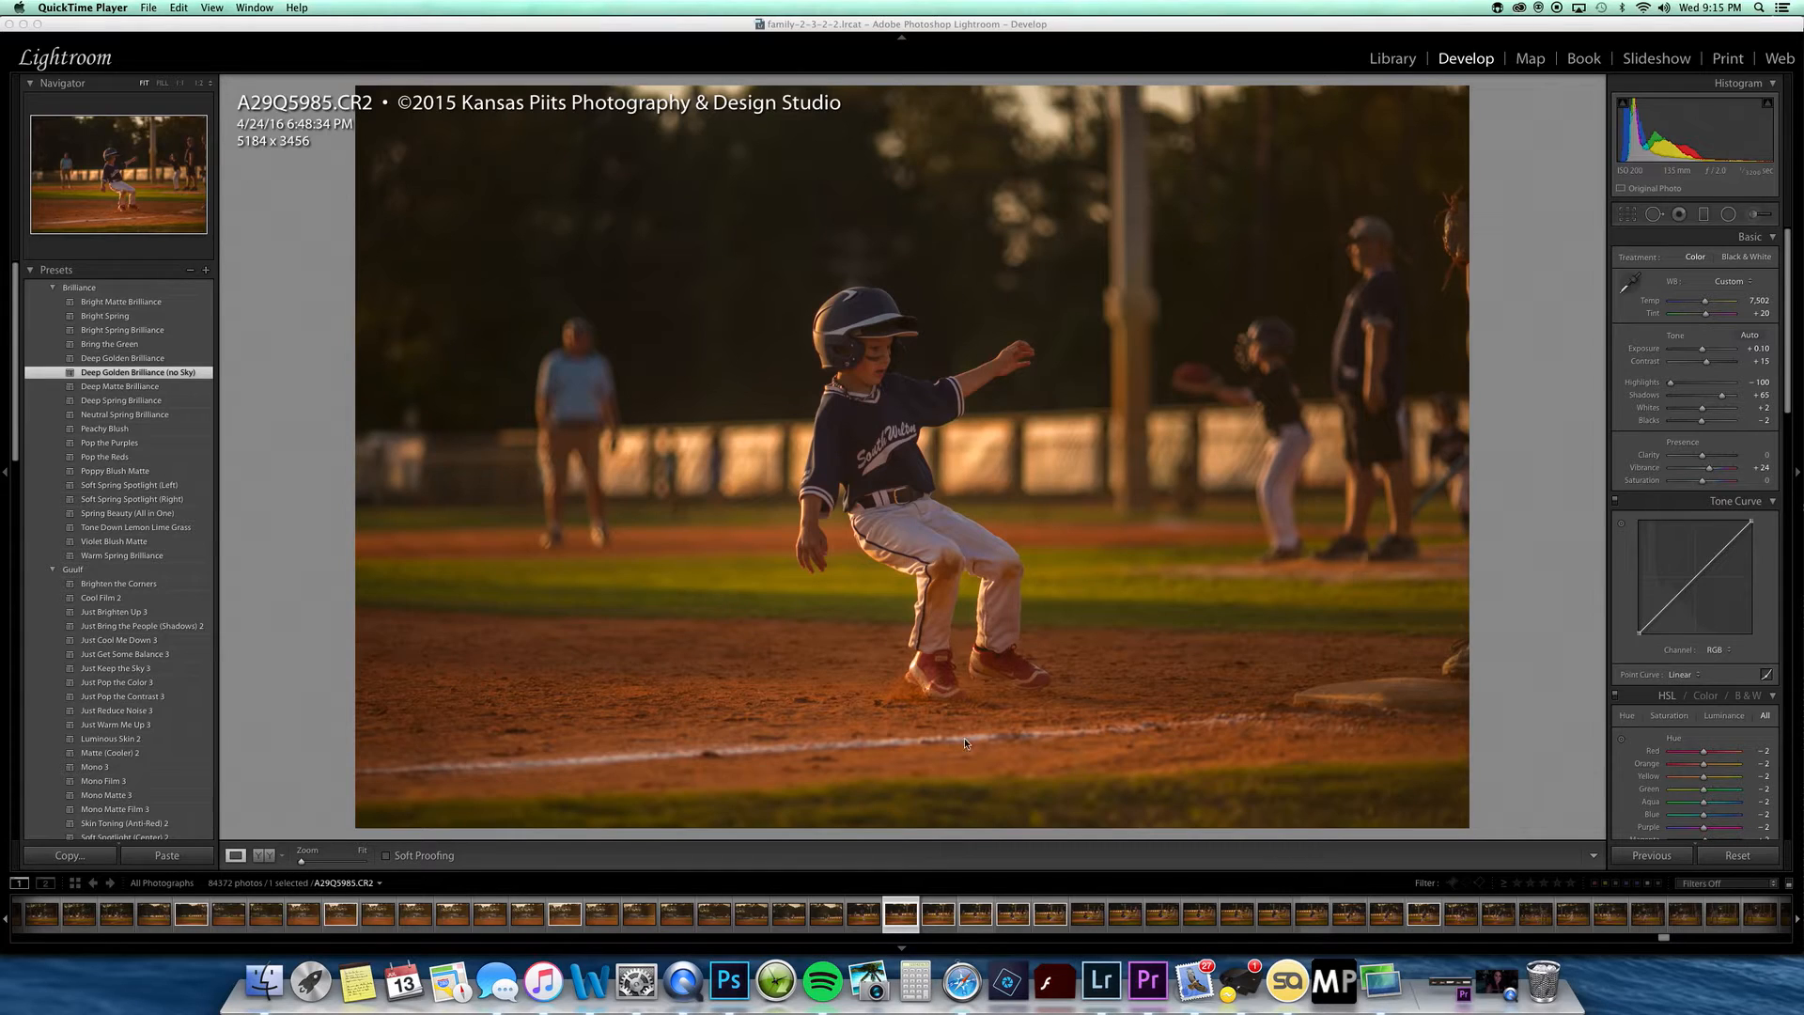
# Step: Reset photo A29Q5985 to its unedited state and apply the Deep Golden Brilliance (no Sky) preset
pyautogui.click(1708, 854)
pyautogui.click(1708, 857)
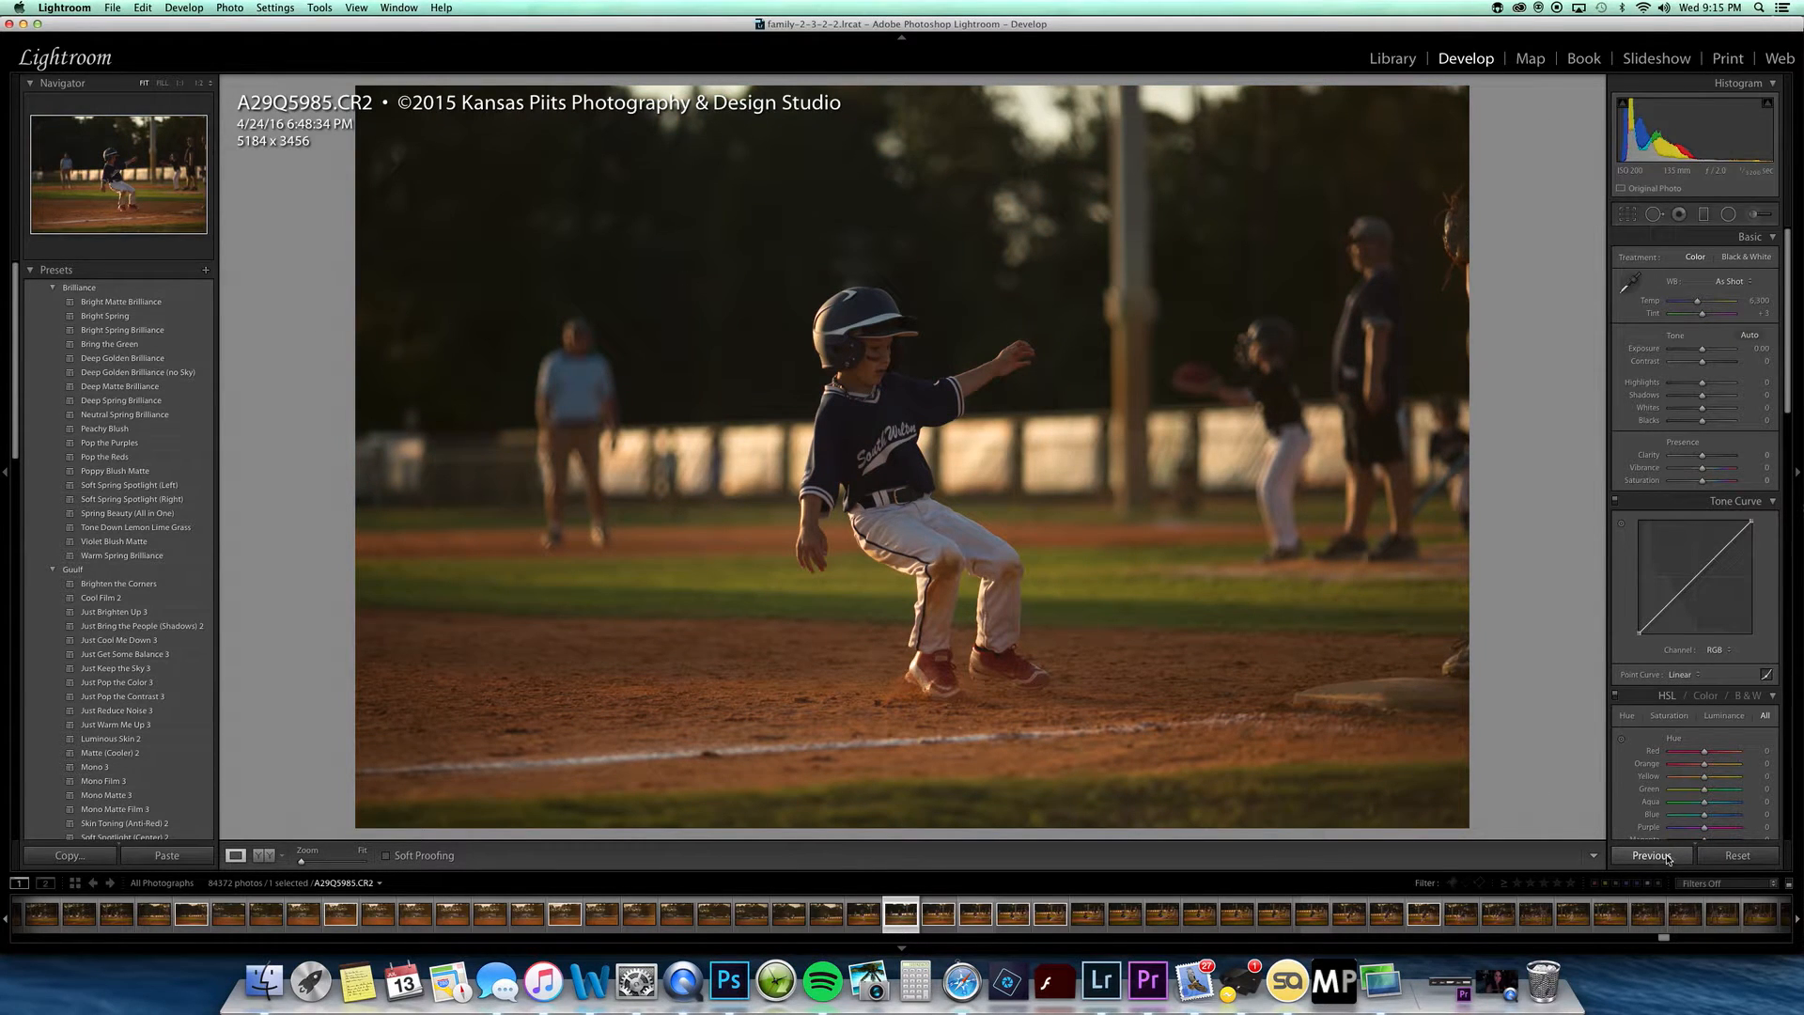
pyautogui.click(176, 374)
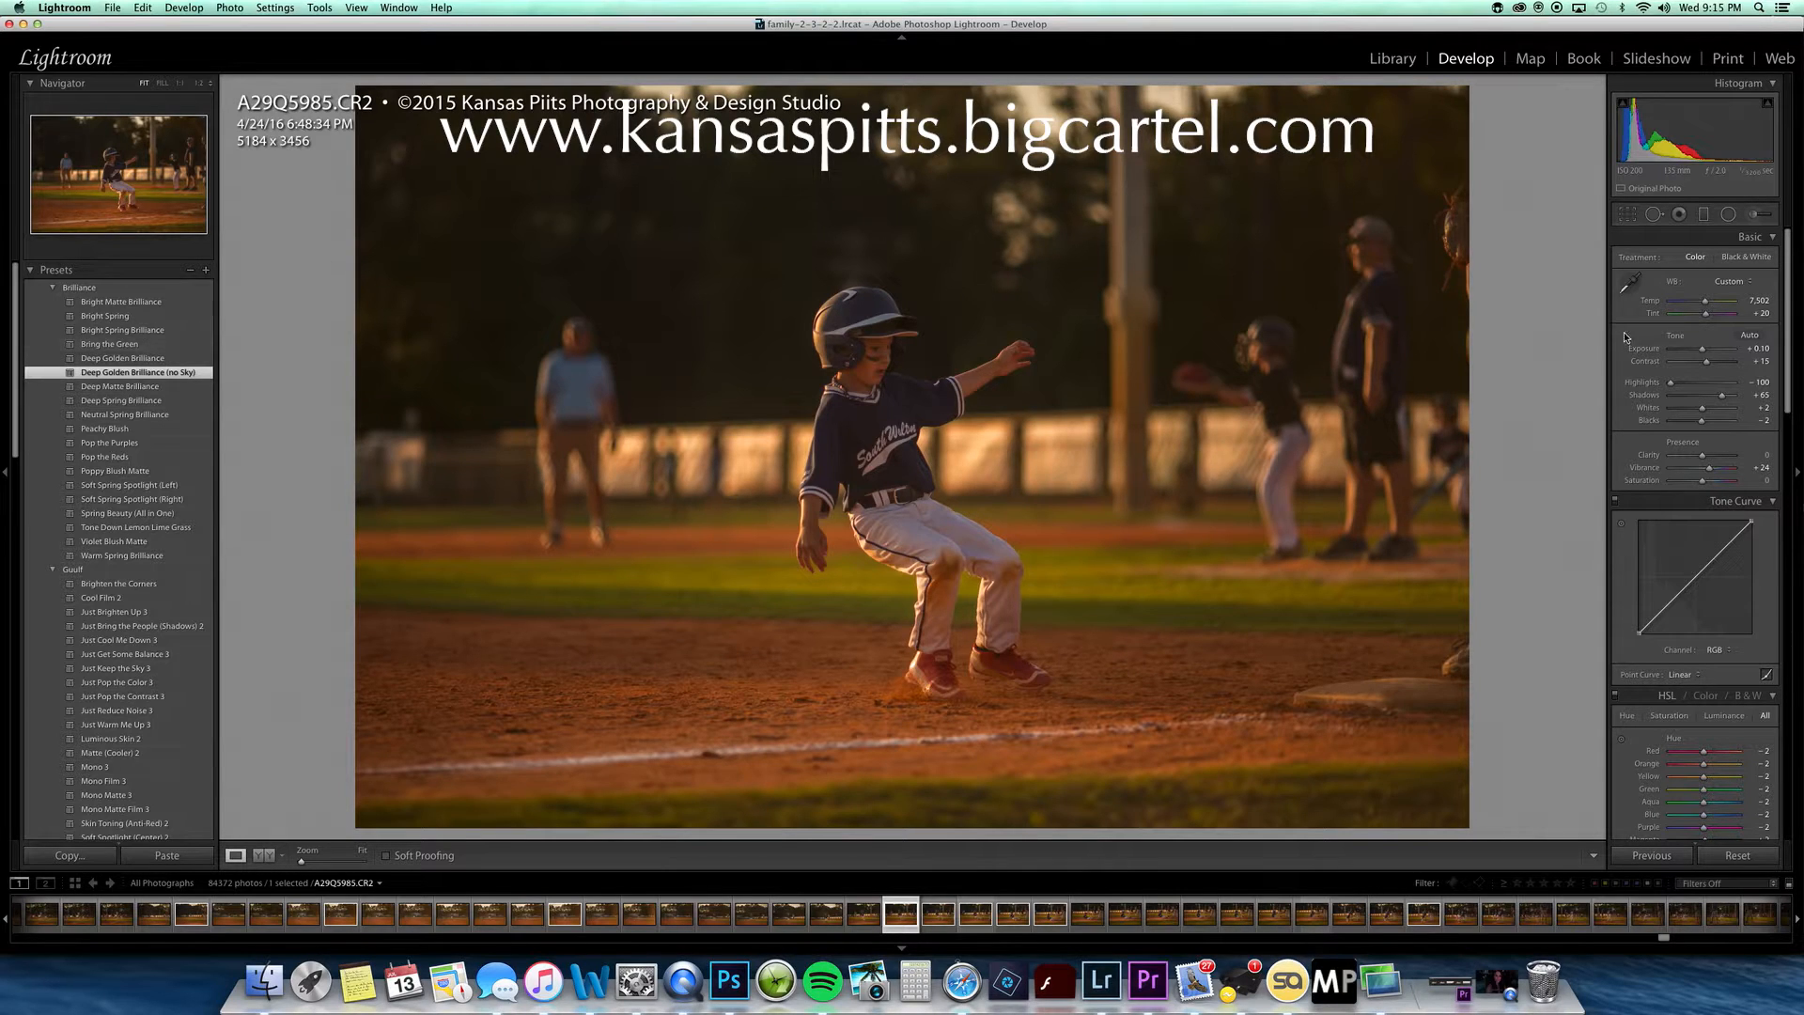
# Step: Set the photo's Temp to 7,400, Exposure to +0.35, Highlights to -62 and Shadows to +70
pyautogui.click(1753, 302)
pyautogui.write('7400')
pyautogui.press('Return')
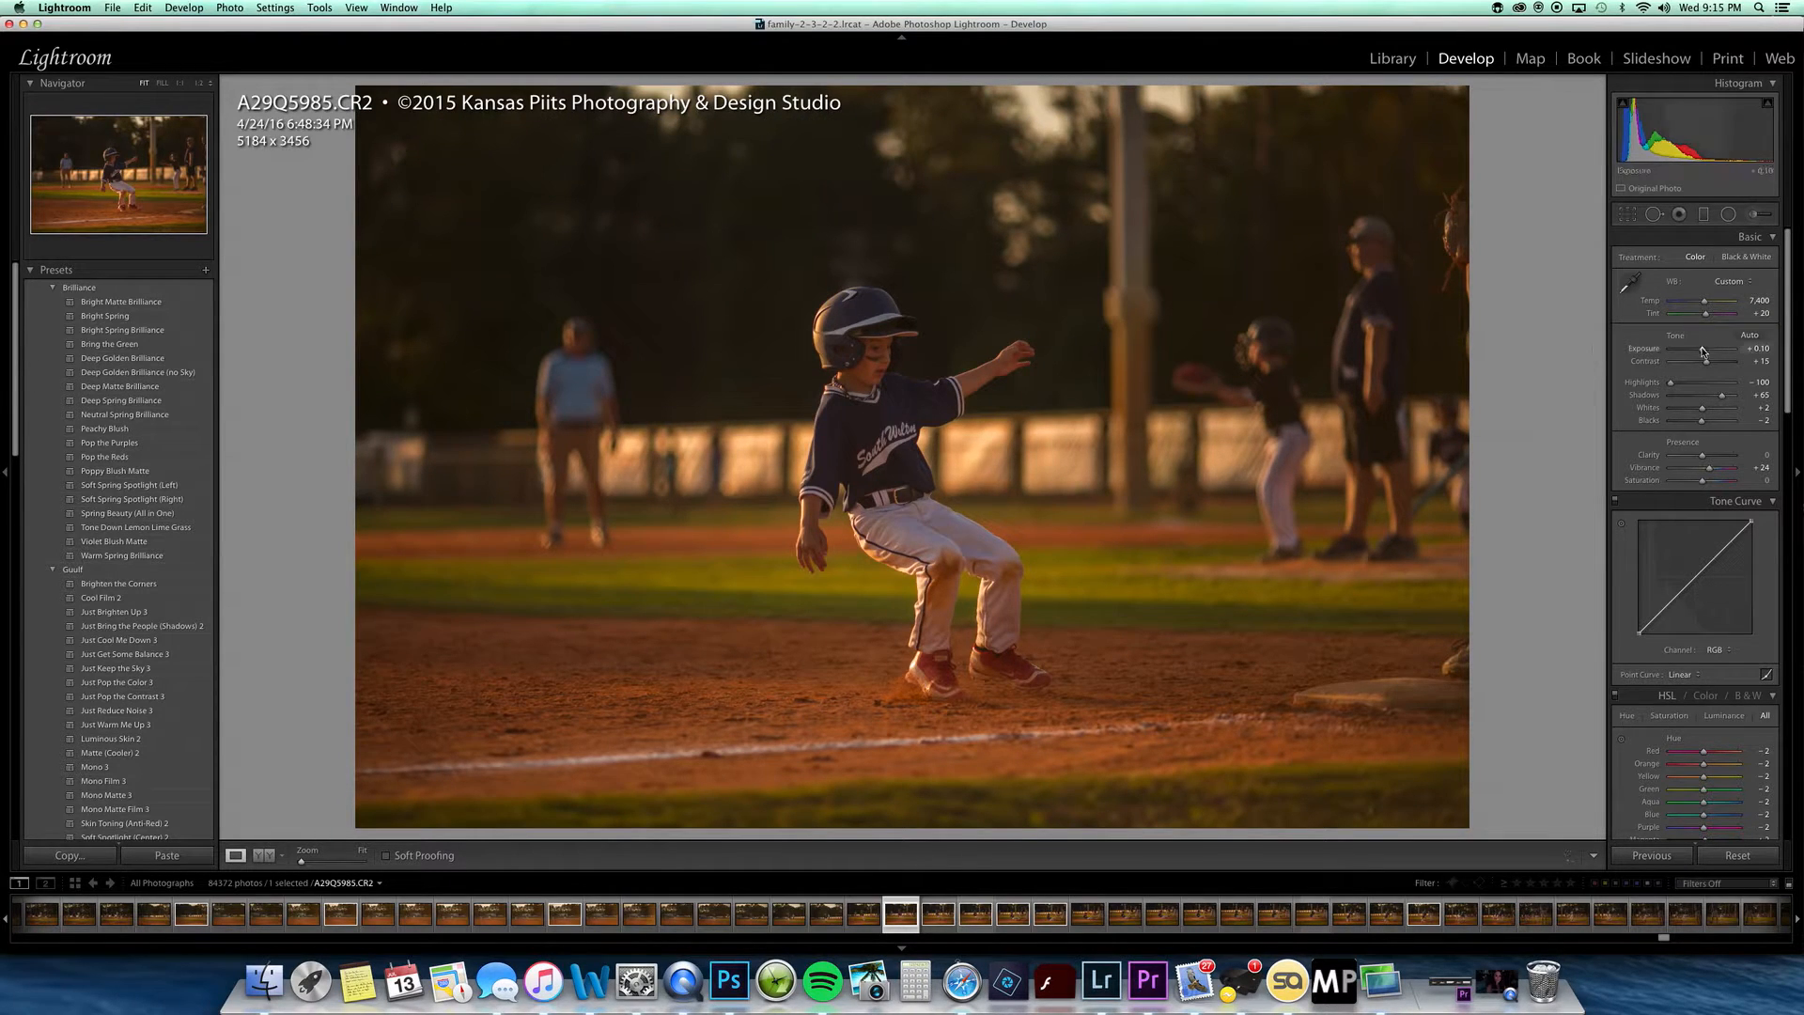
pyautogui.moveTo(1708, 347); pyautogui.dragTo(1703, 353)
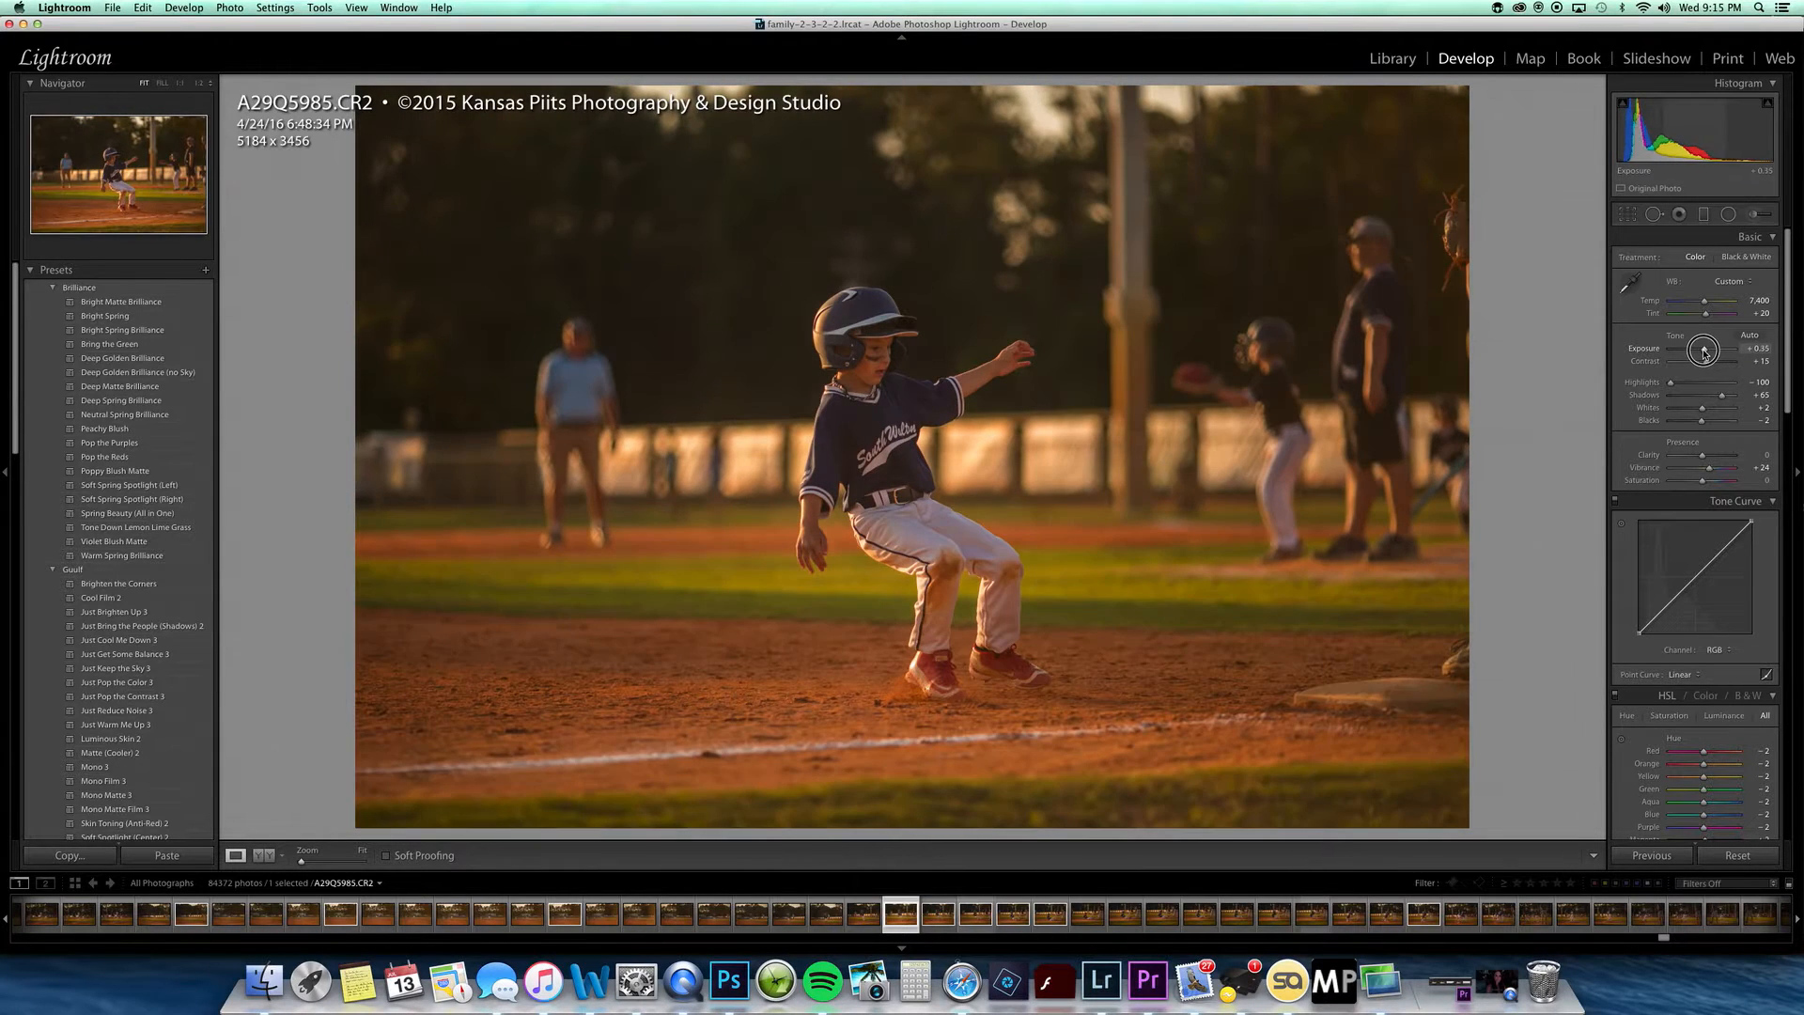
pyautogui.click(1686, 383)
pyautogui.moveTo(1686, 383); pyautogui.dragTo(1727, 398)
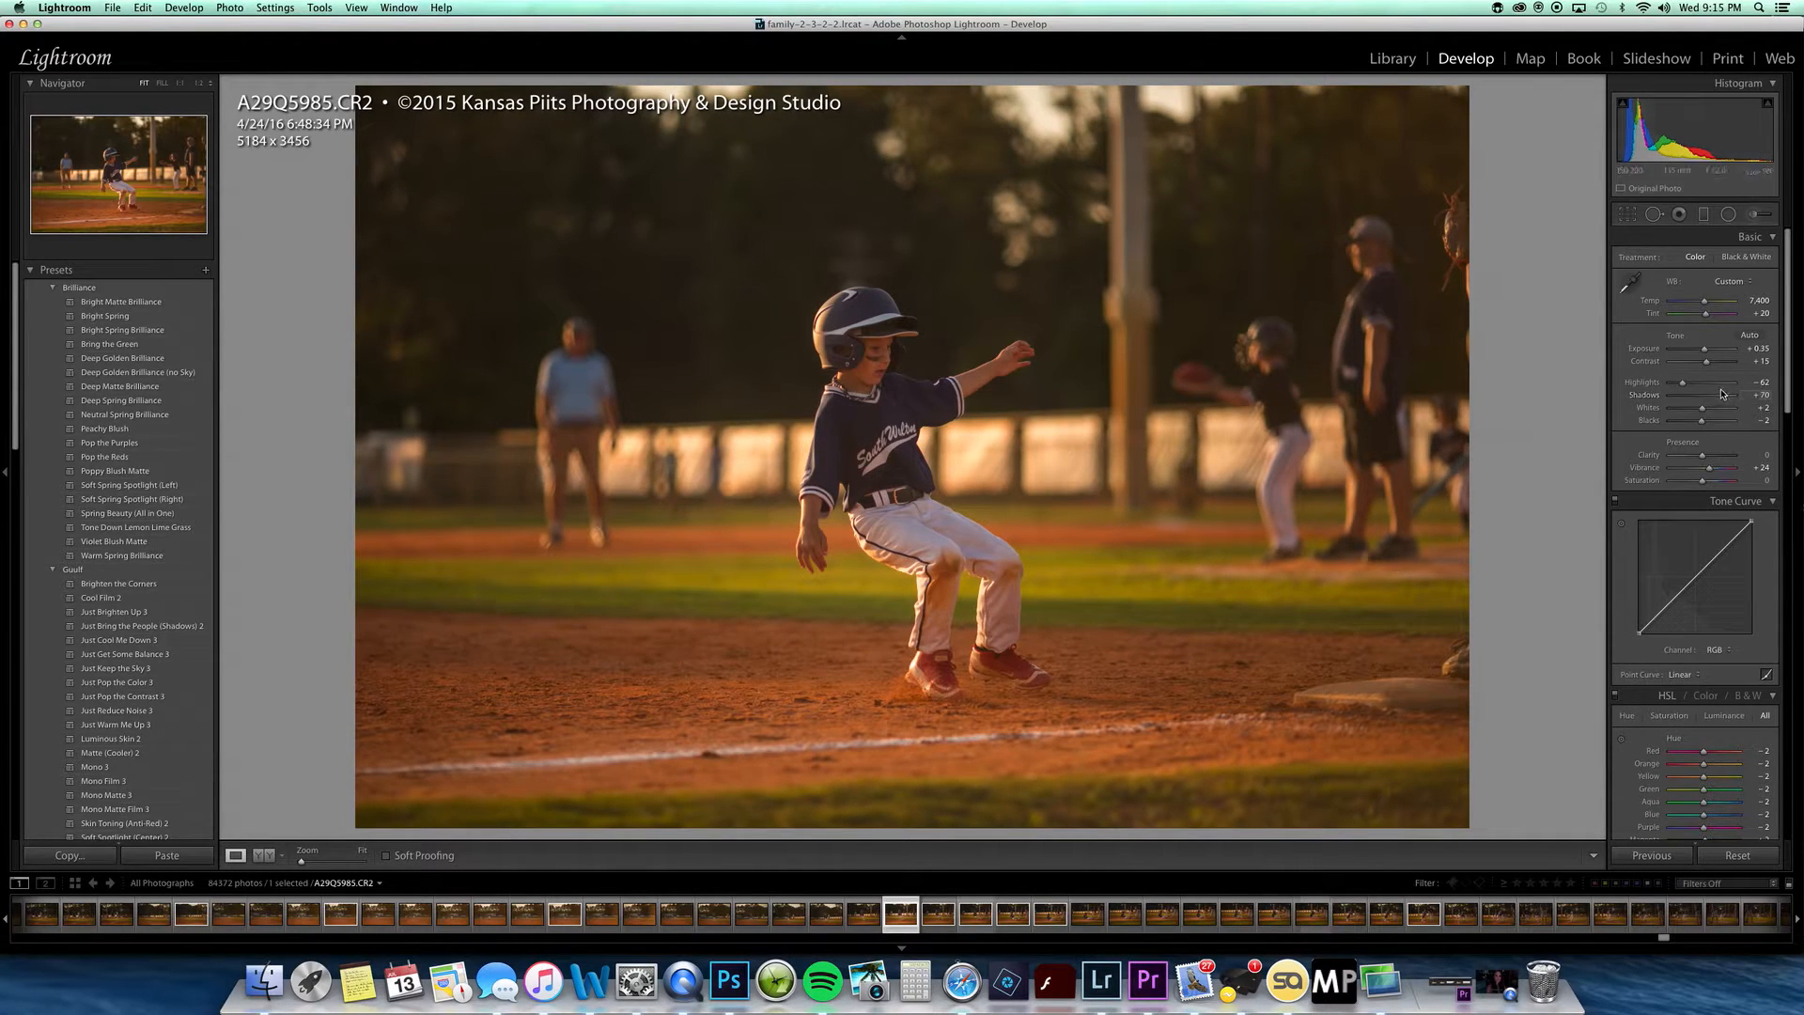
# Step: Copy the photo's develop settings with the checked options and paste them onto the next photo, A29Q5986
pyautogui.hotkey('ctrl', 'shift', 'c')
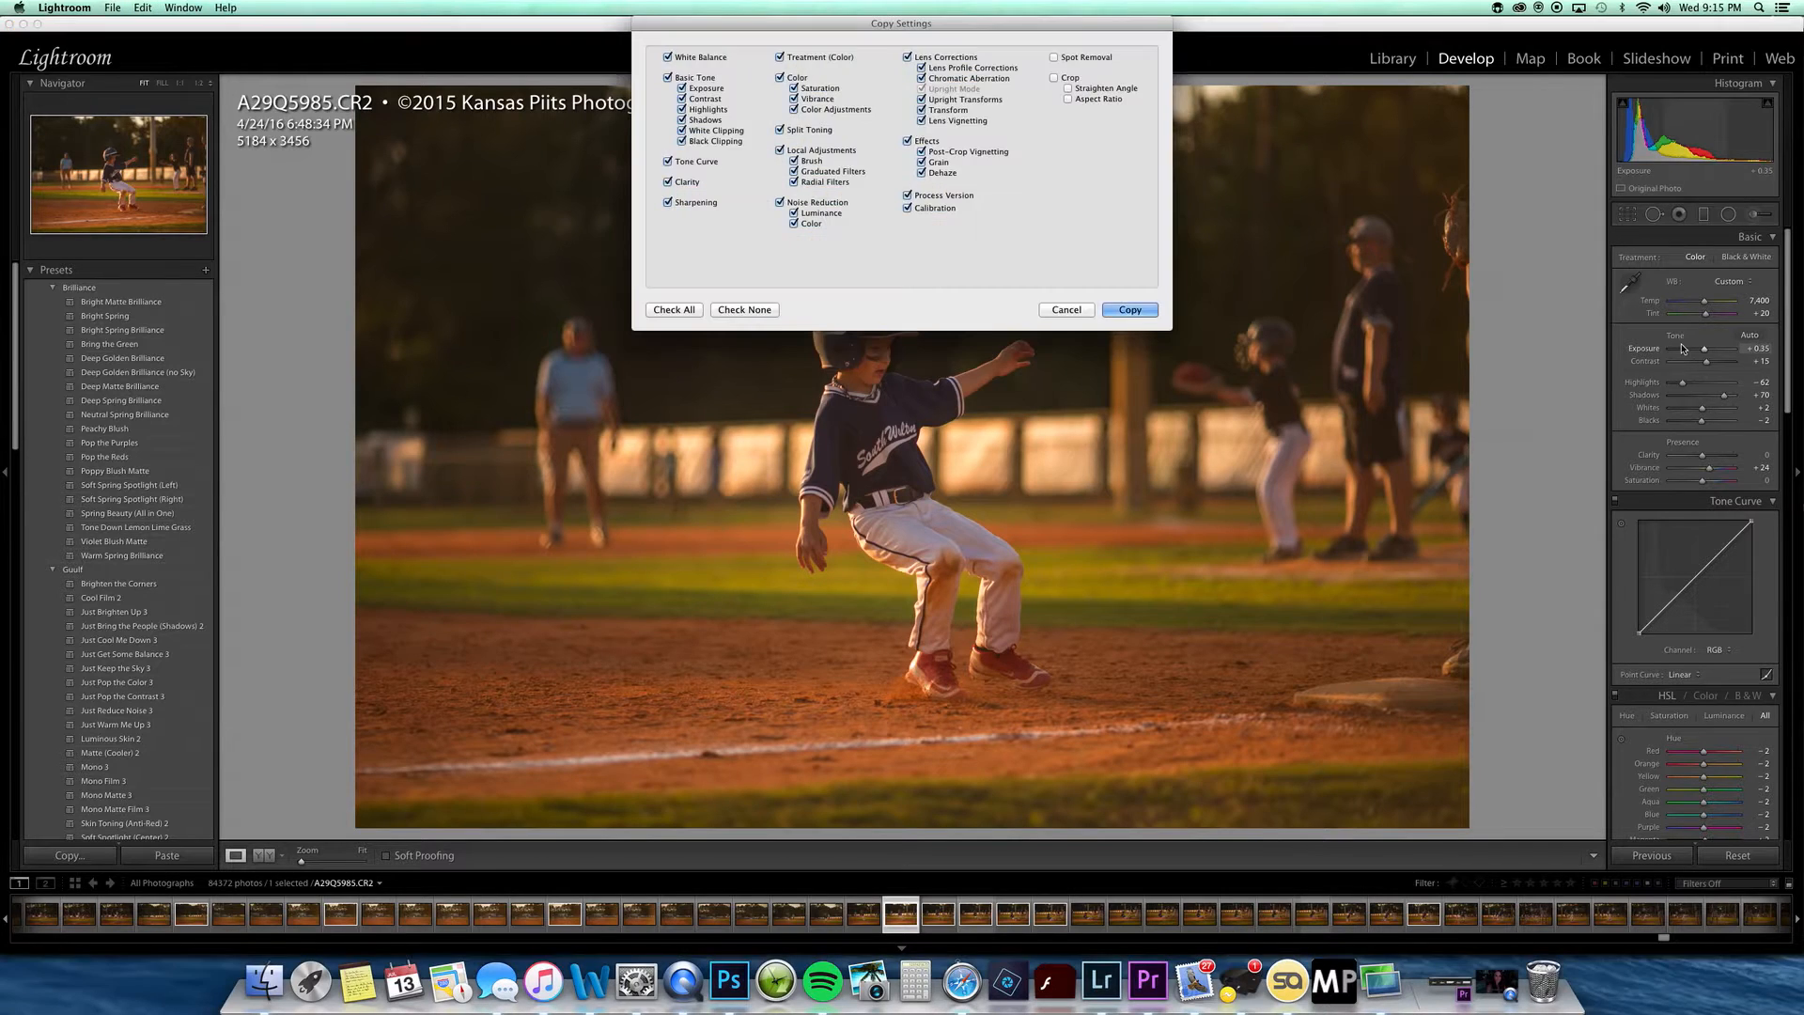
pyautogui.press('Return')
pyautogui.press('Right')
pyautogui.hotkey('ctrl', 'shift', 'v')
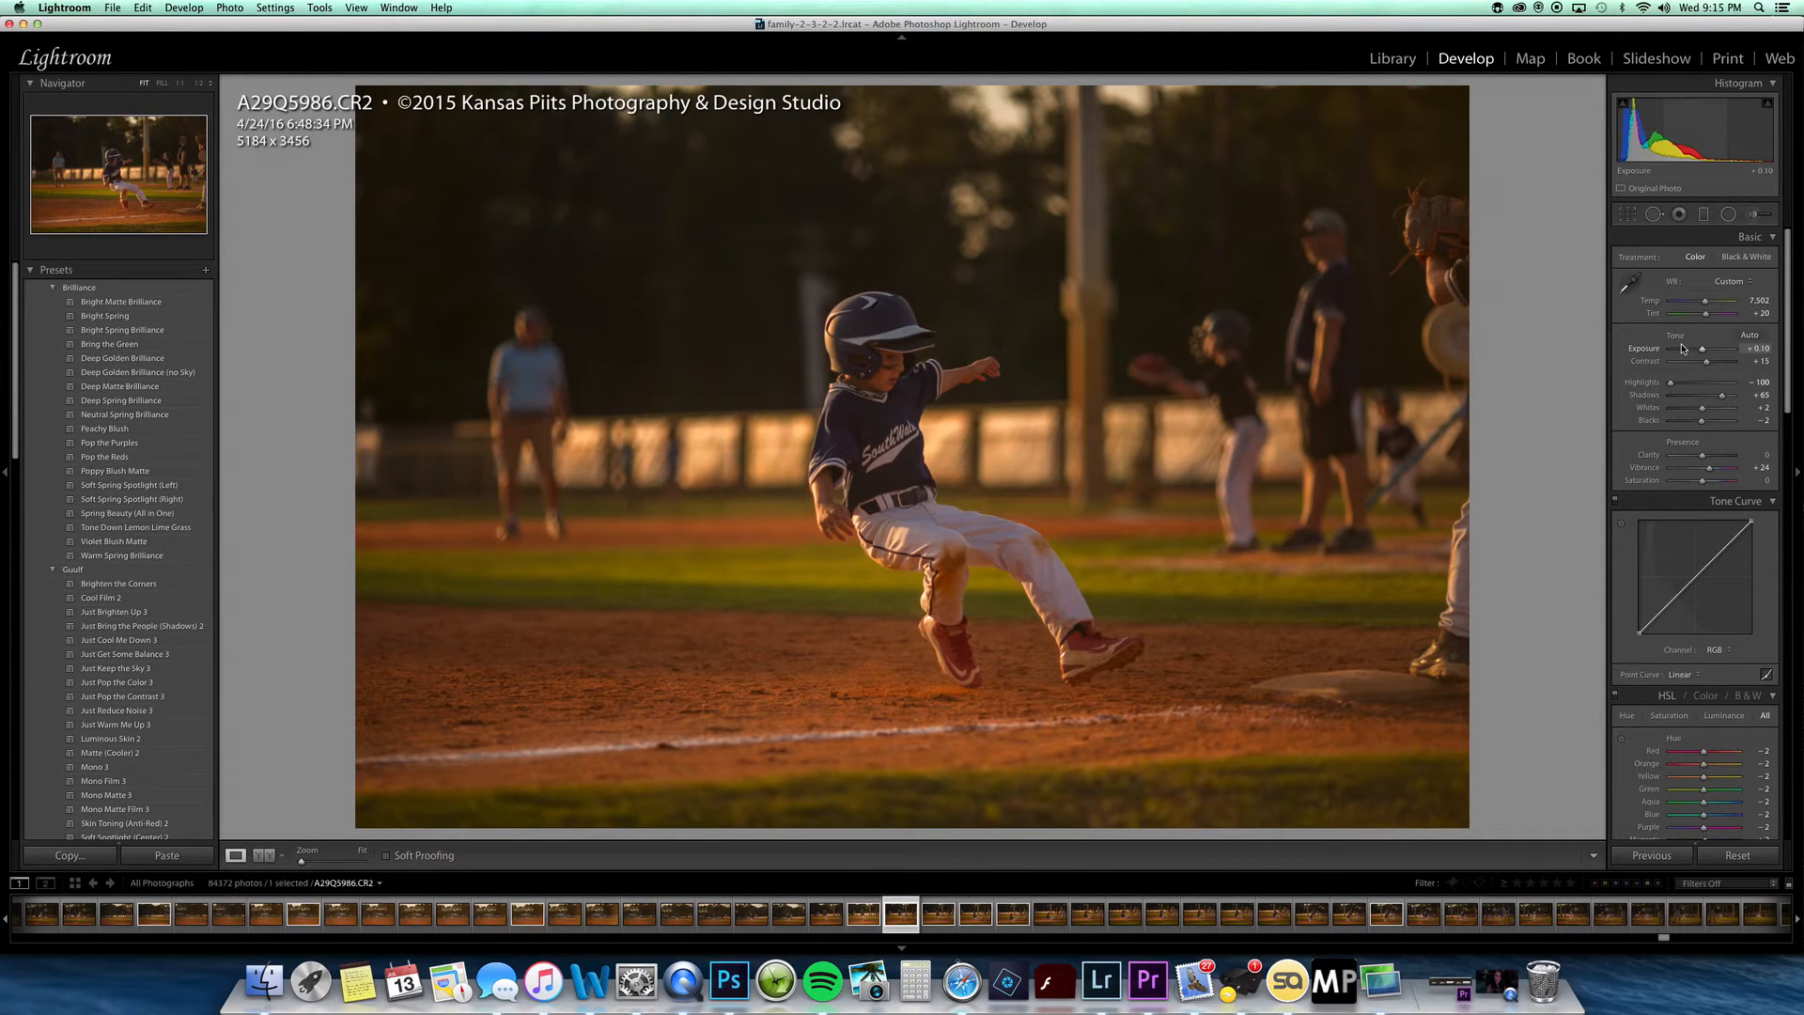
pyautogui.hotkey('ctrl', 'shift', 'v')
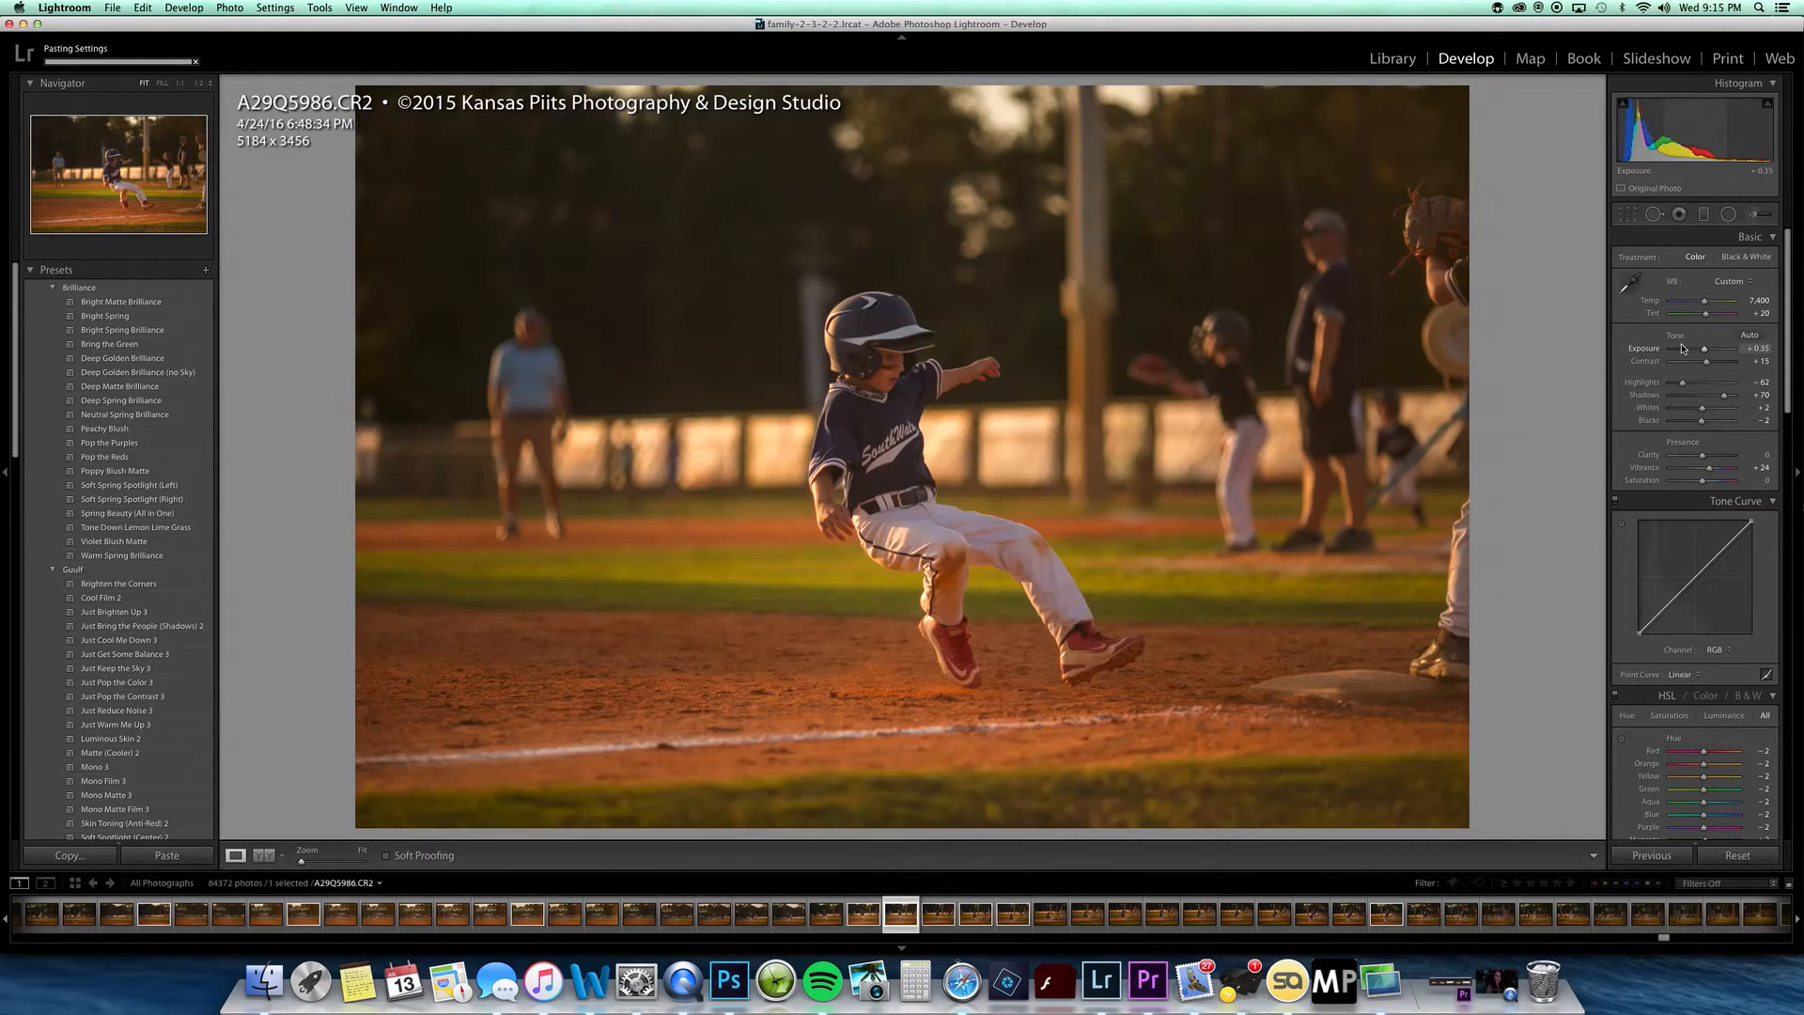
# Step: Paste the copied develop settings onto photos A29Q5987, A29Q5988 and A29Q5989
pyautogui.press('Right')
pyautogui.hotkey('ctrl', 'shift', 'v')
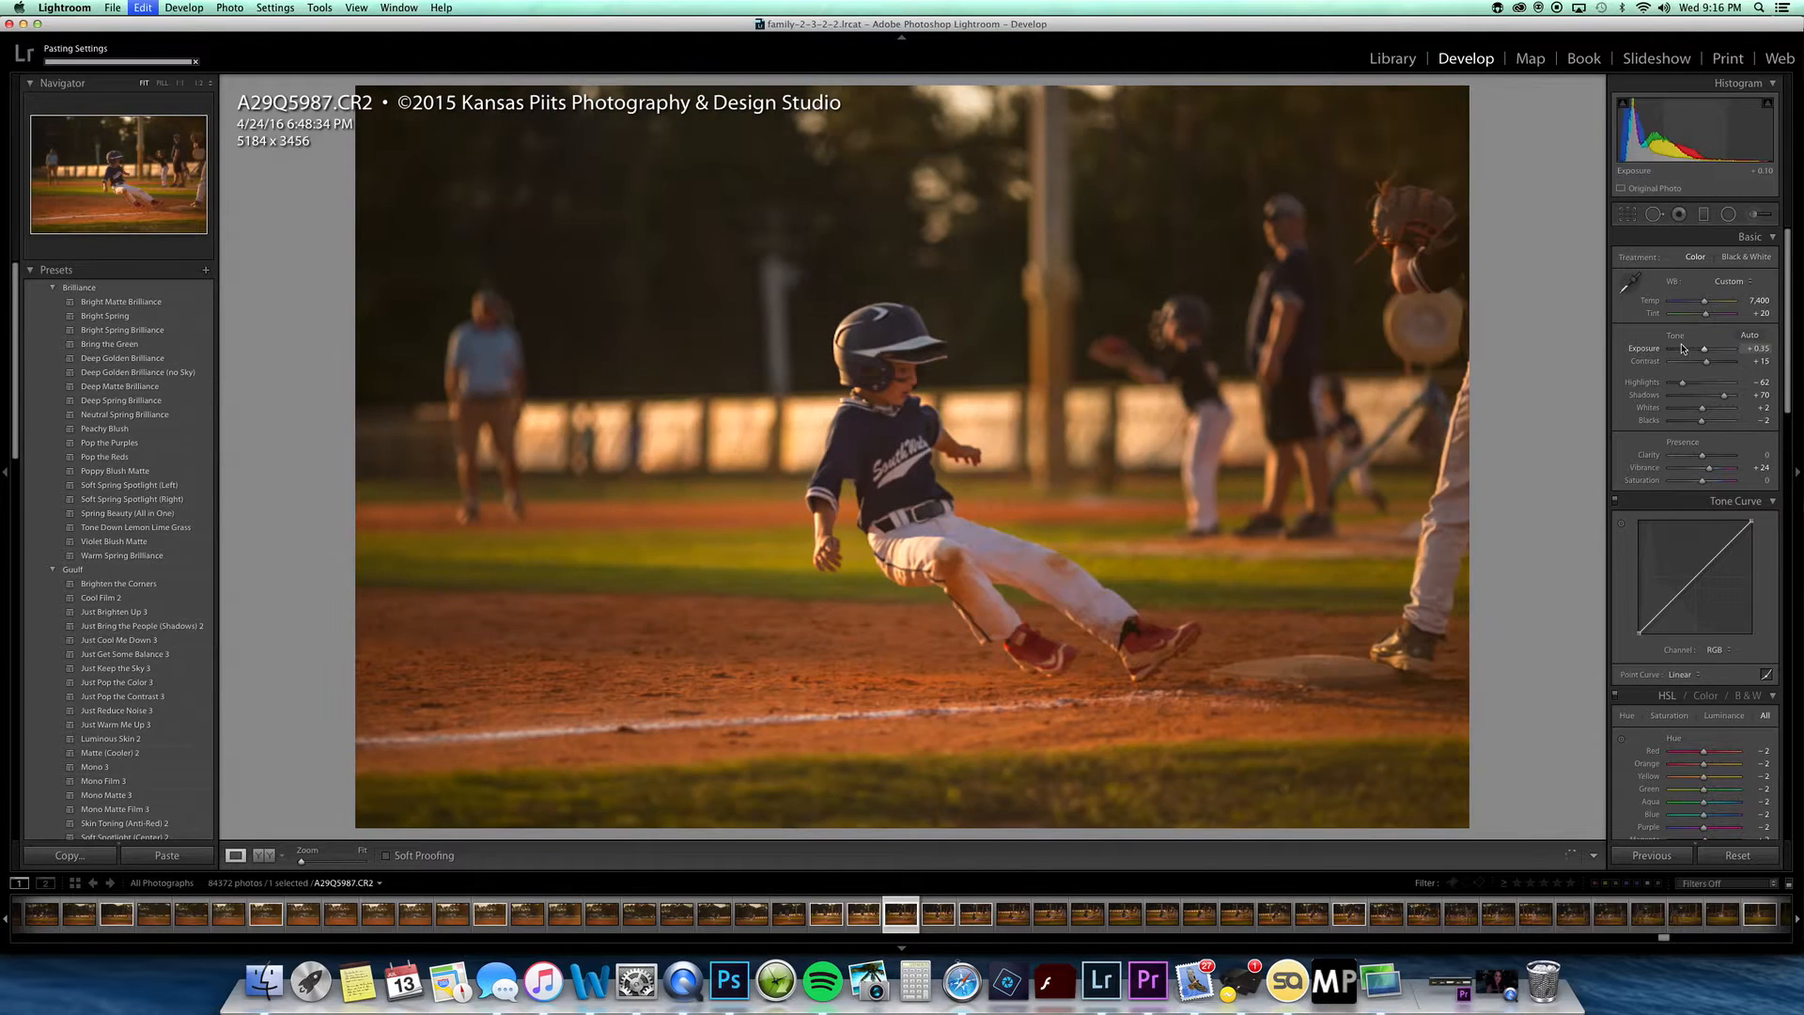
pyautogui.press('Right')
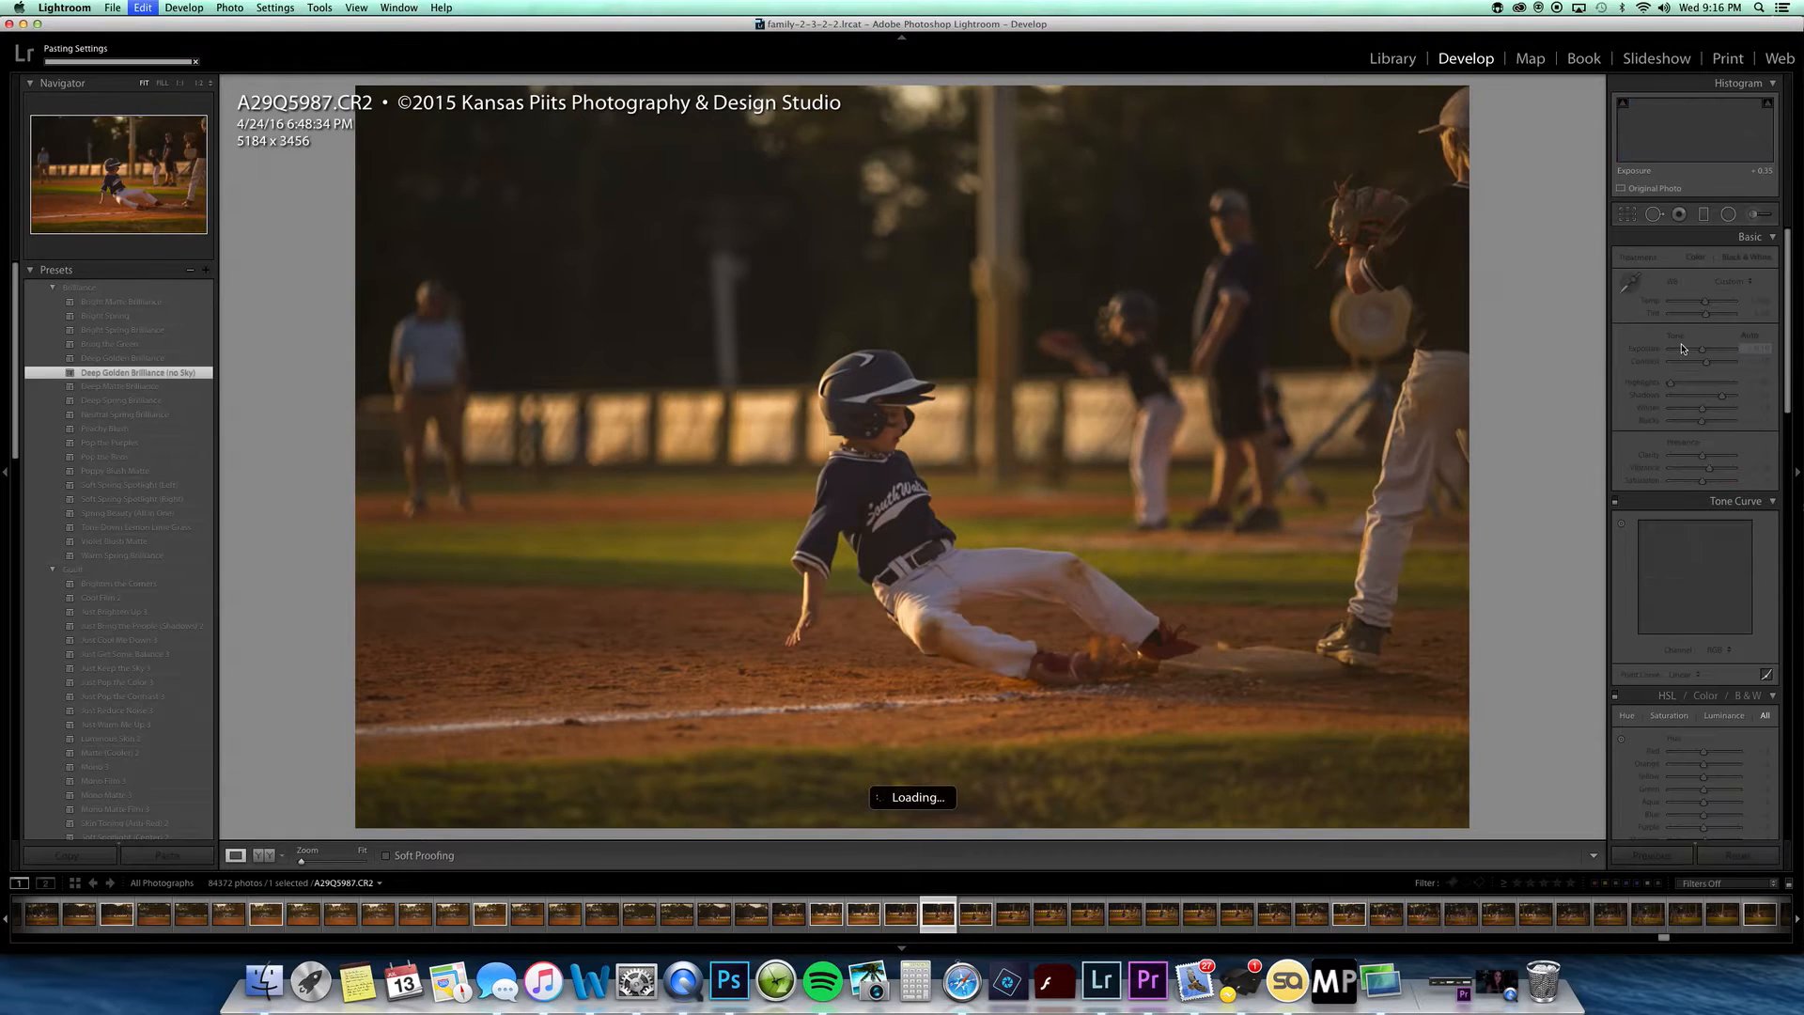
pyautogui.press('Left')
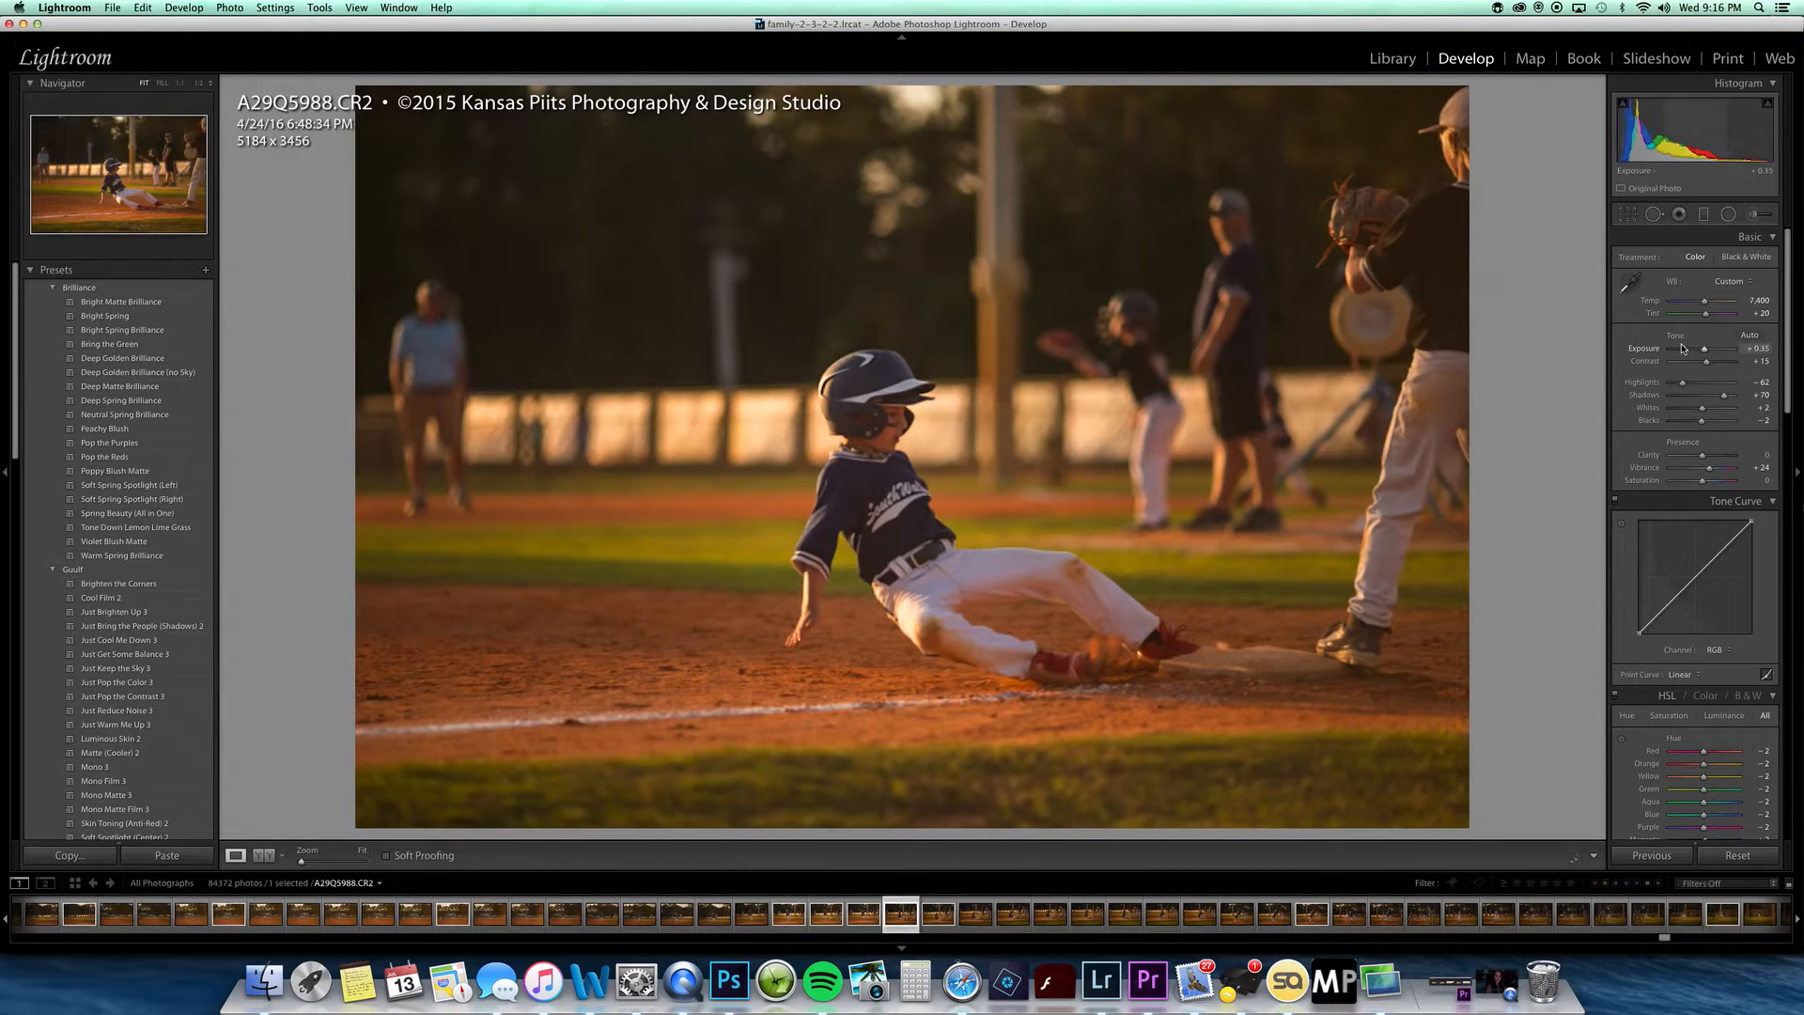
pyautogui.press('Right')
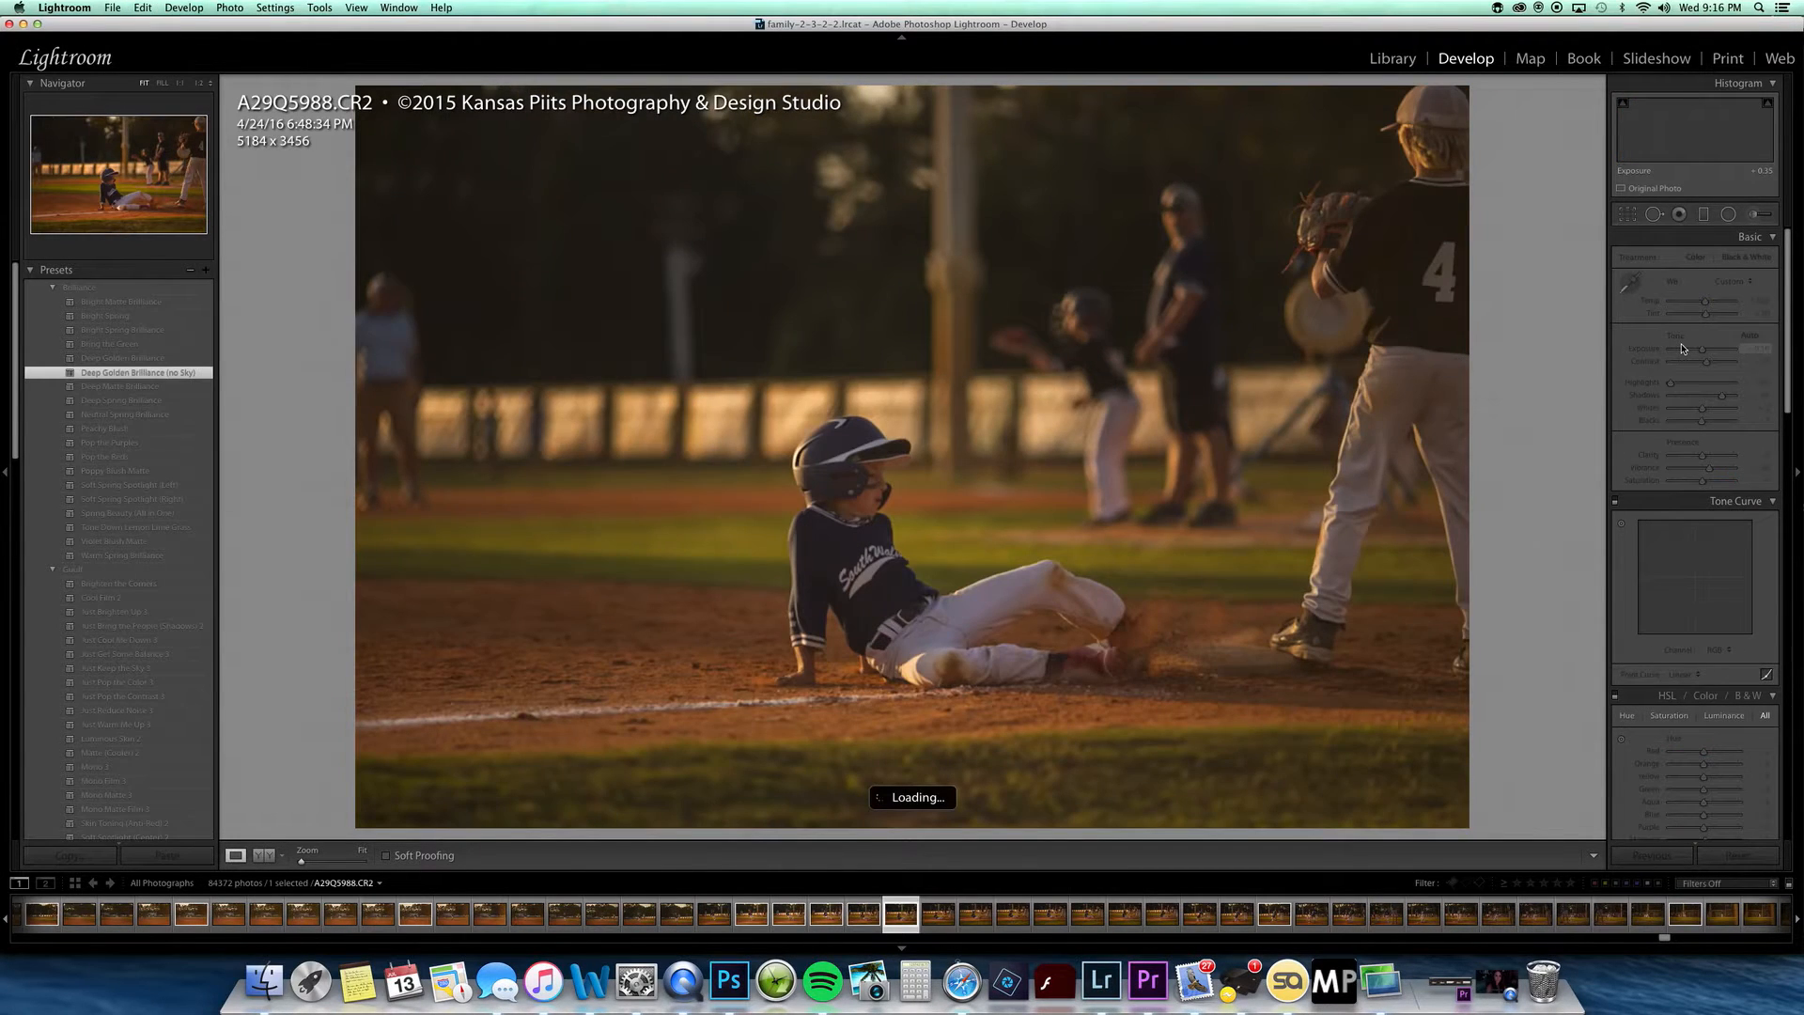
pyautogui.press('super+shift+v')
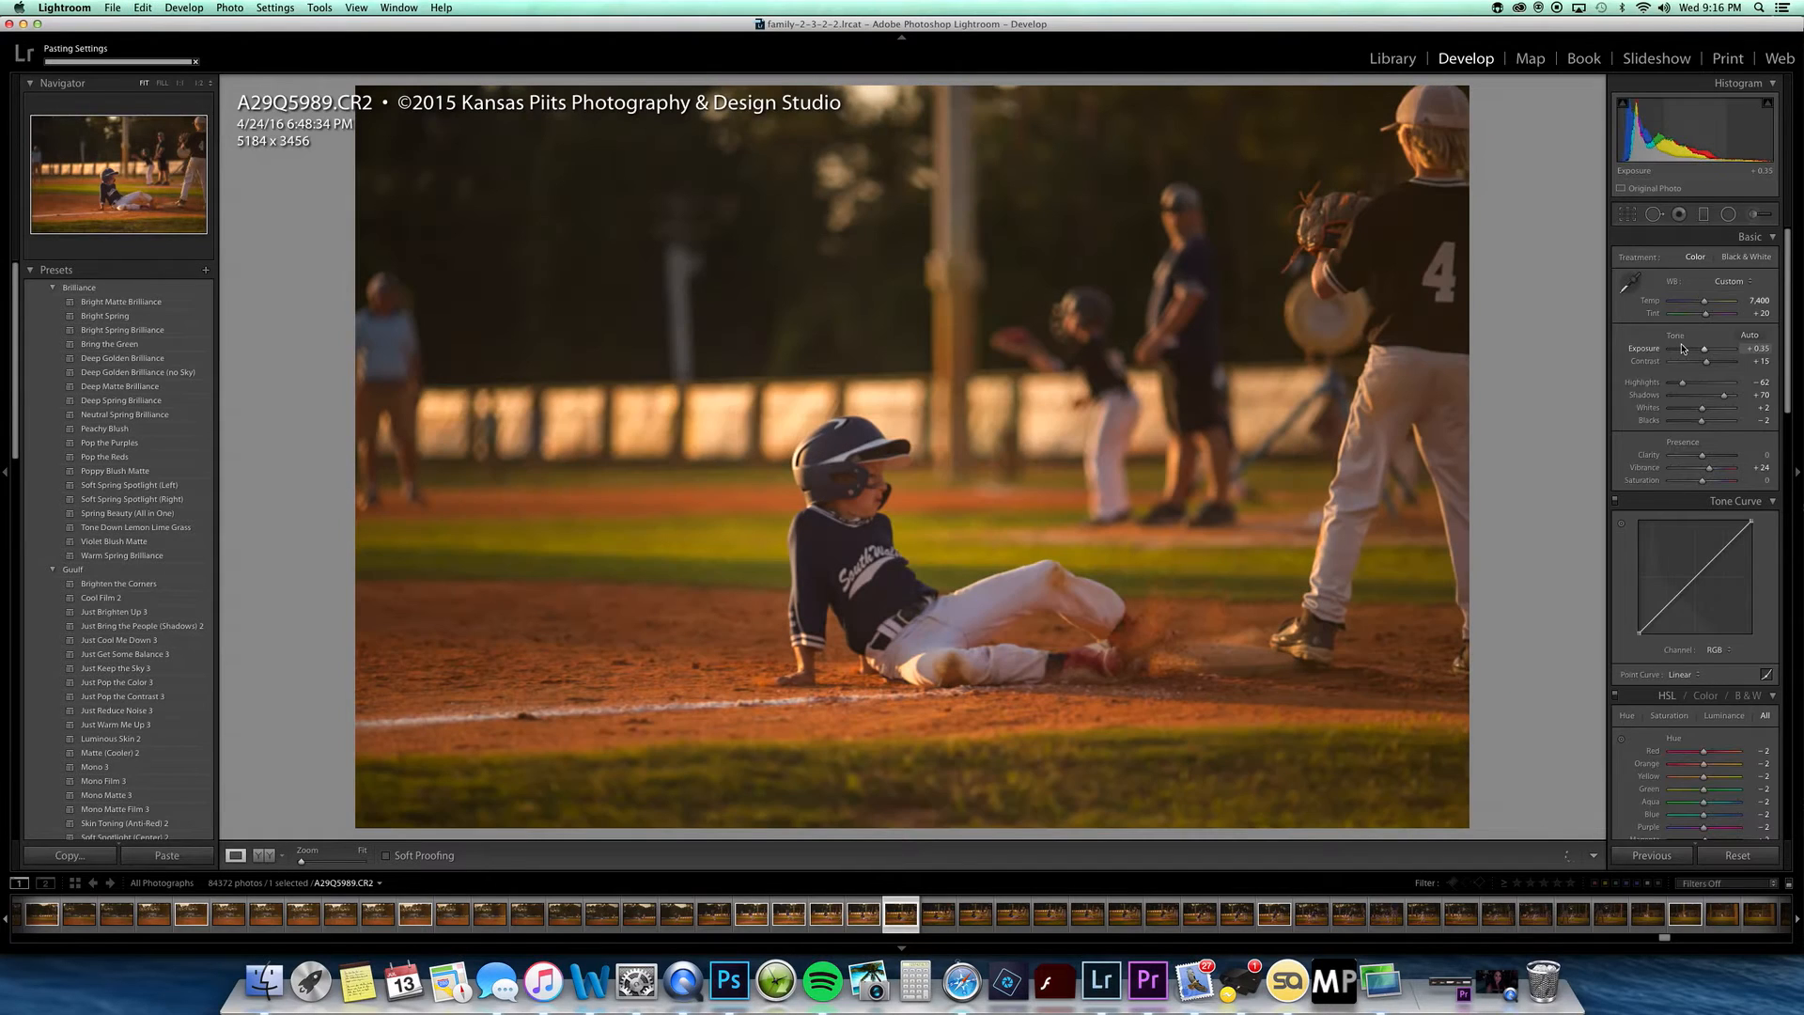
# Step: Step back through the edited photos to A29Q5985 to check that their colour and exposure match
pyautogui.press('Right')
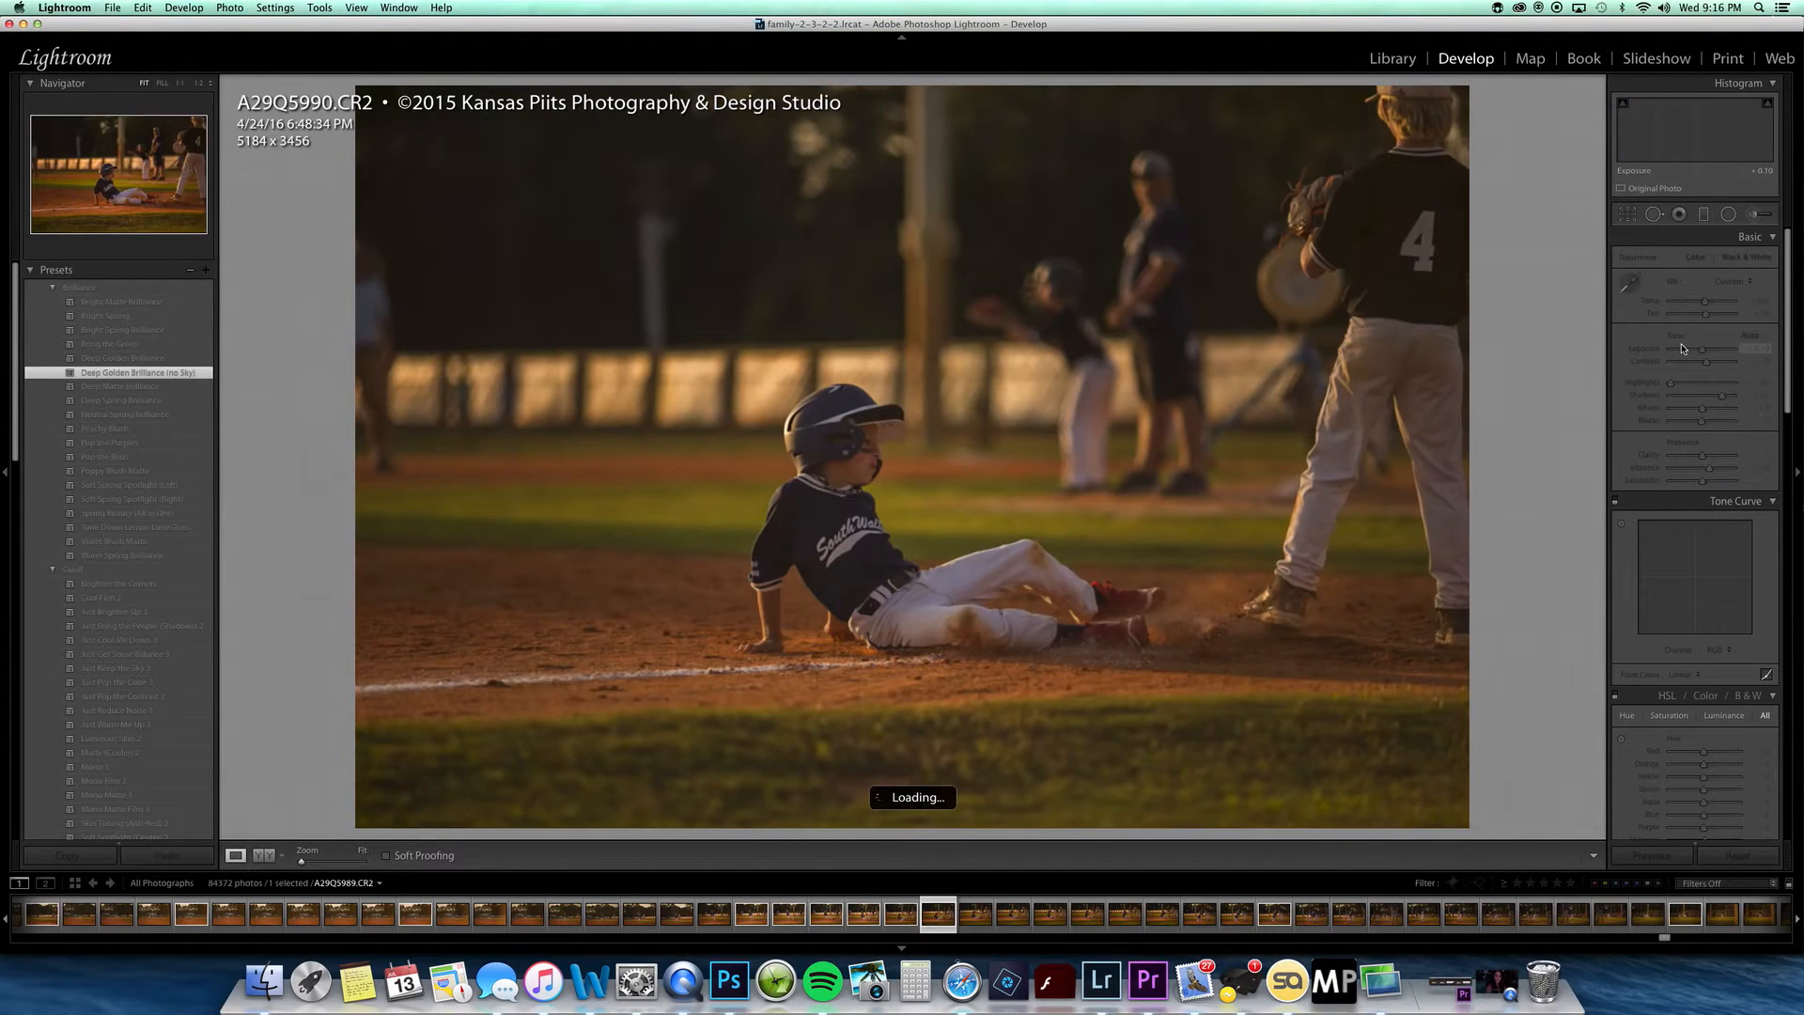
pyautogui.press('Left')
pyautogui.press('Left')
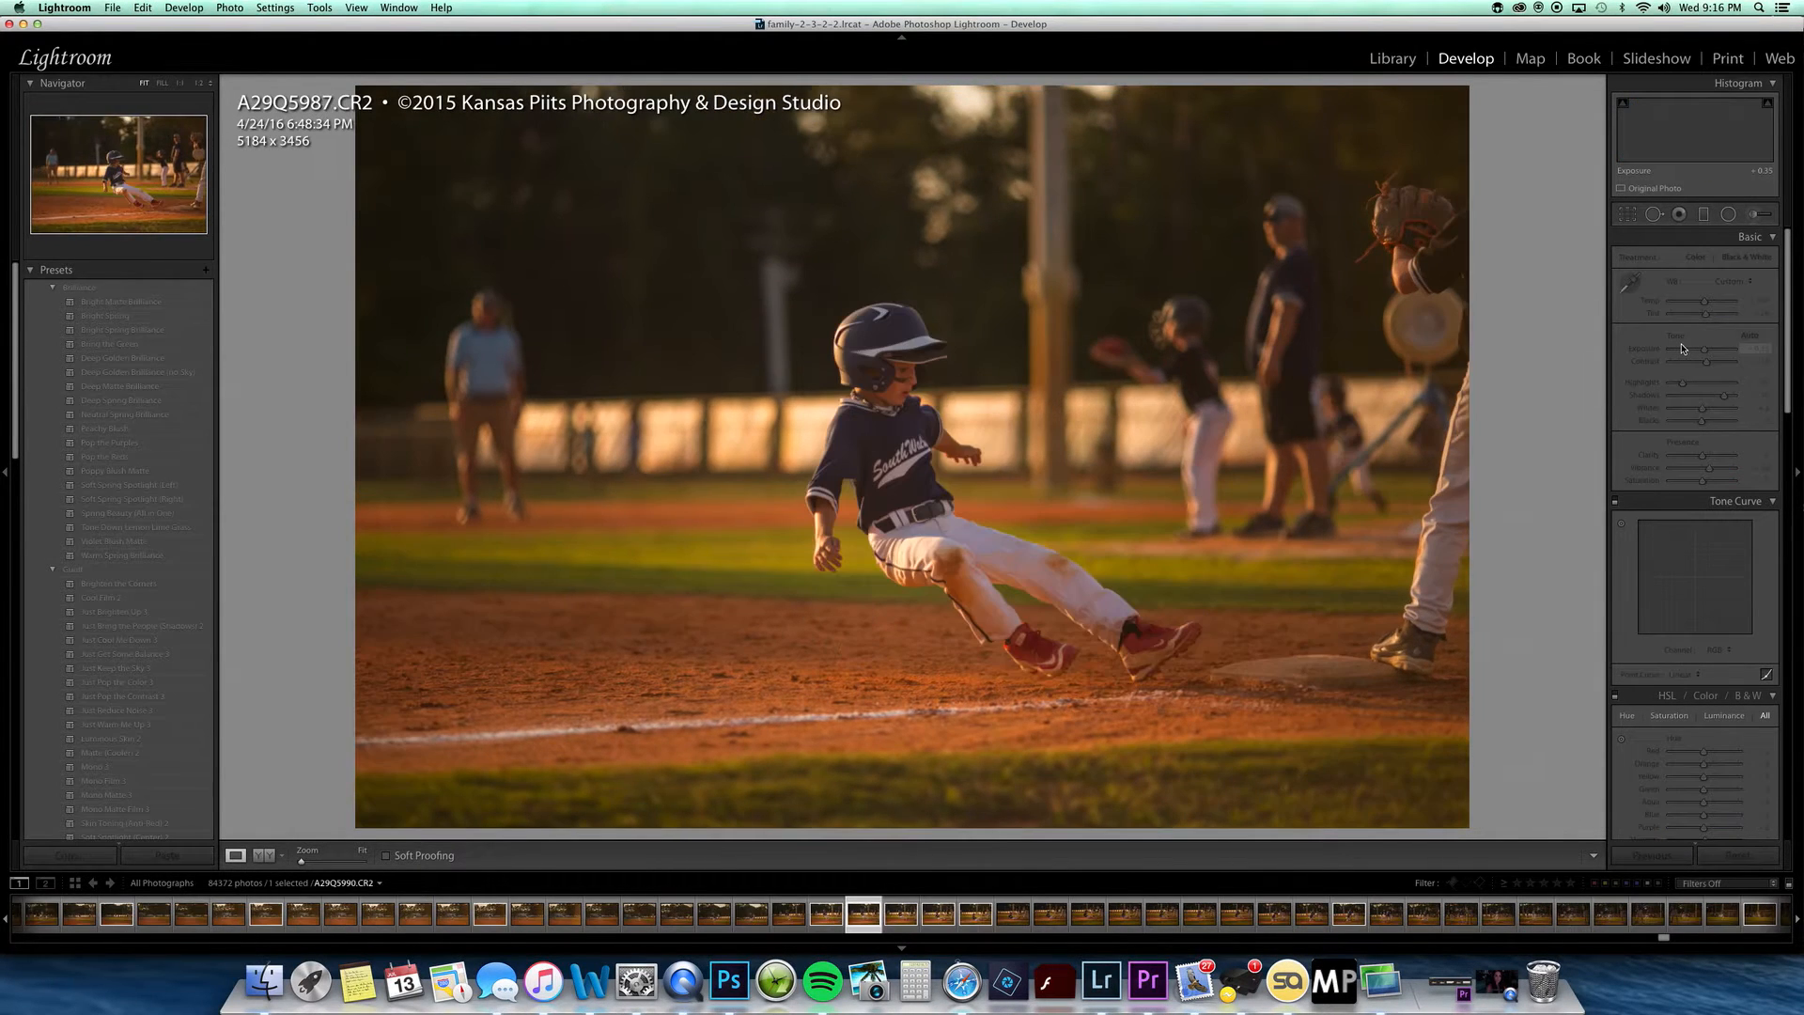
pyautogui.press('Left')
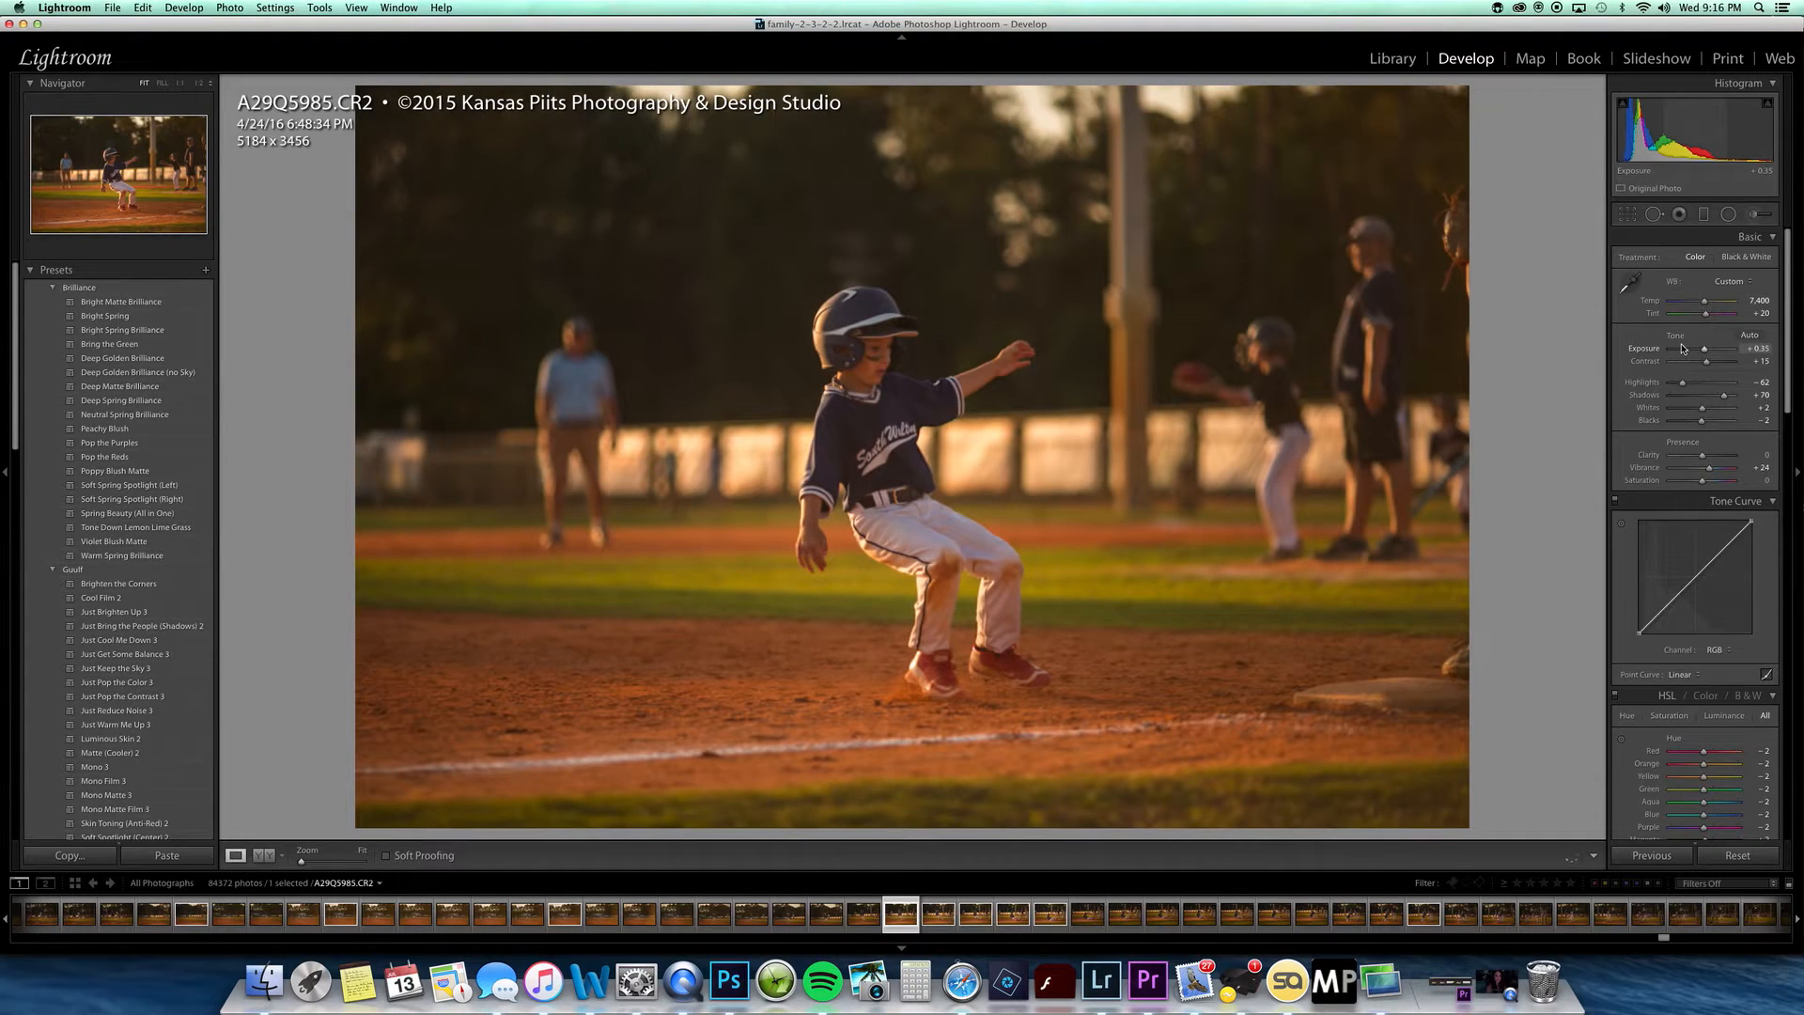
pyautogui.press('Right')
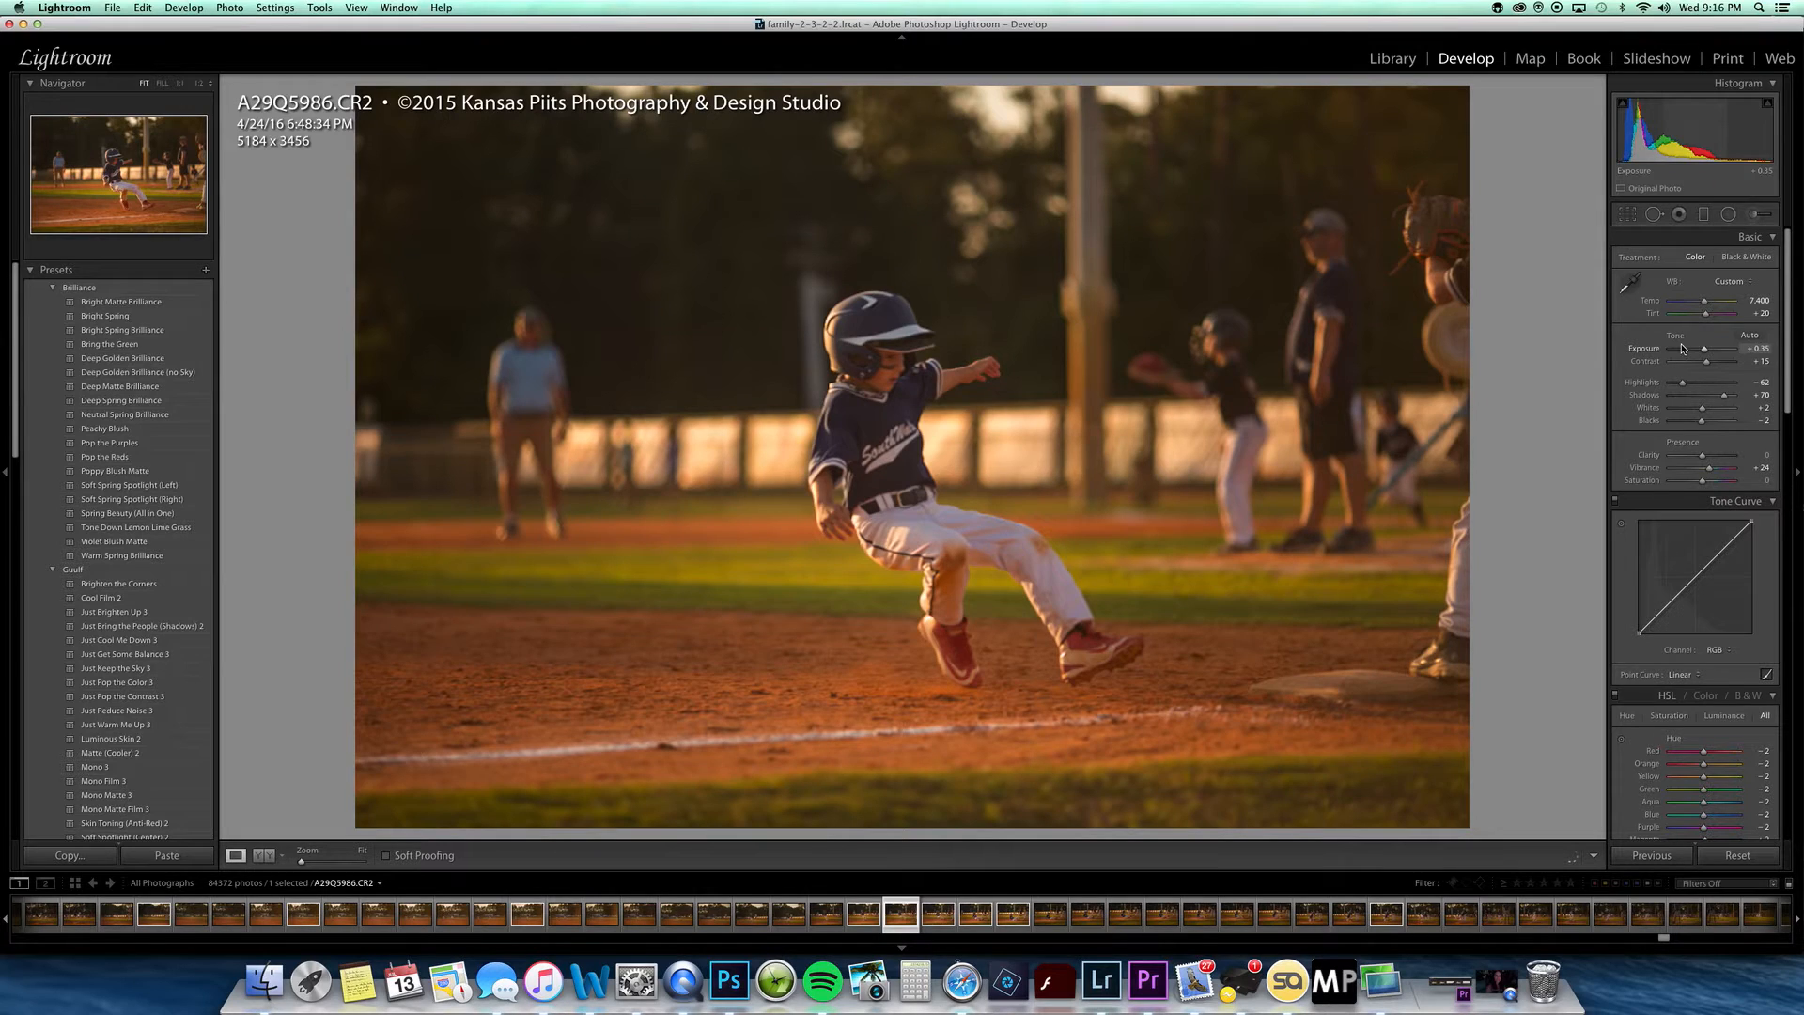
pyautogui.press('super+shift+v')
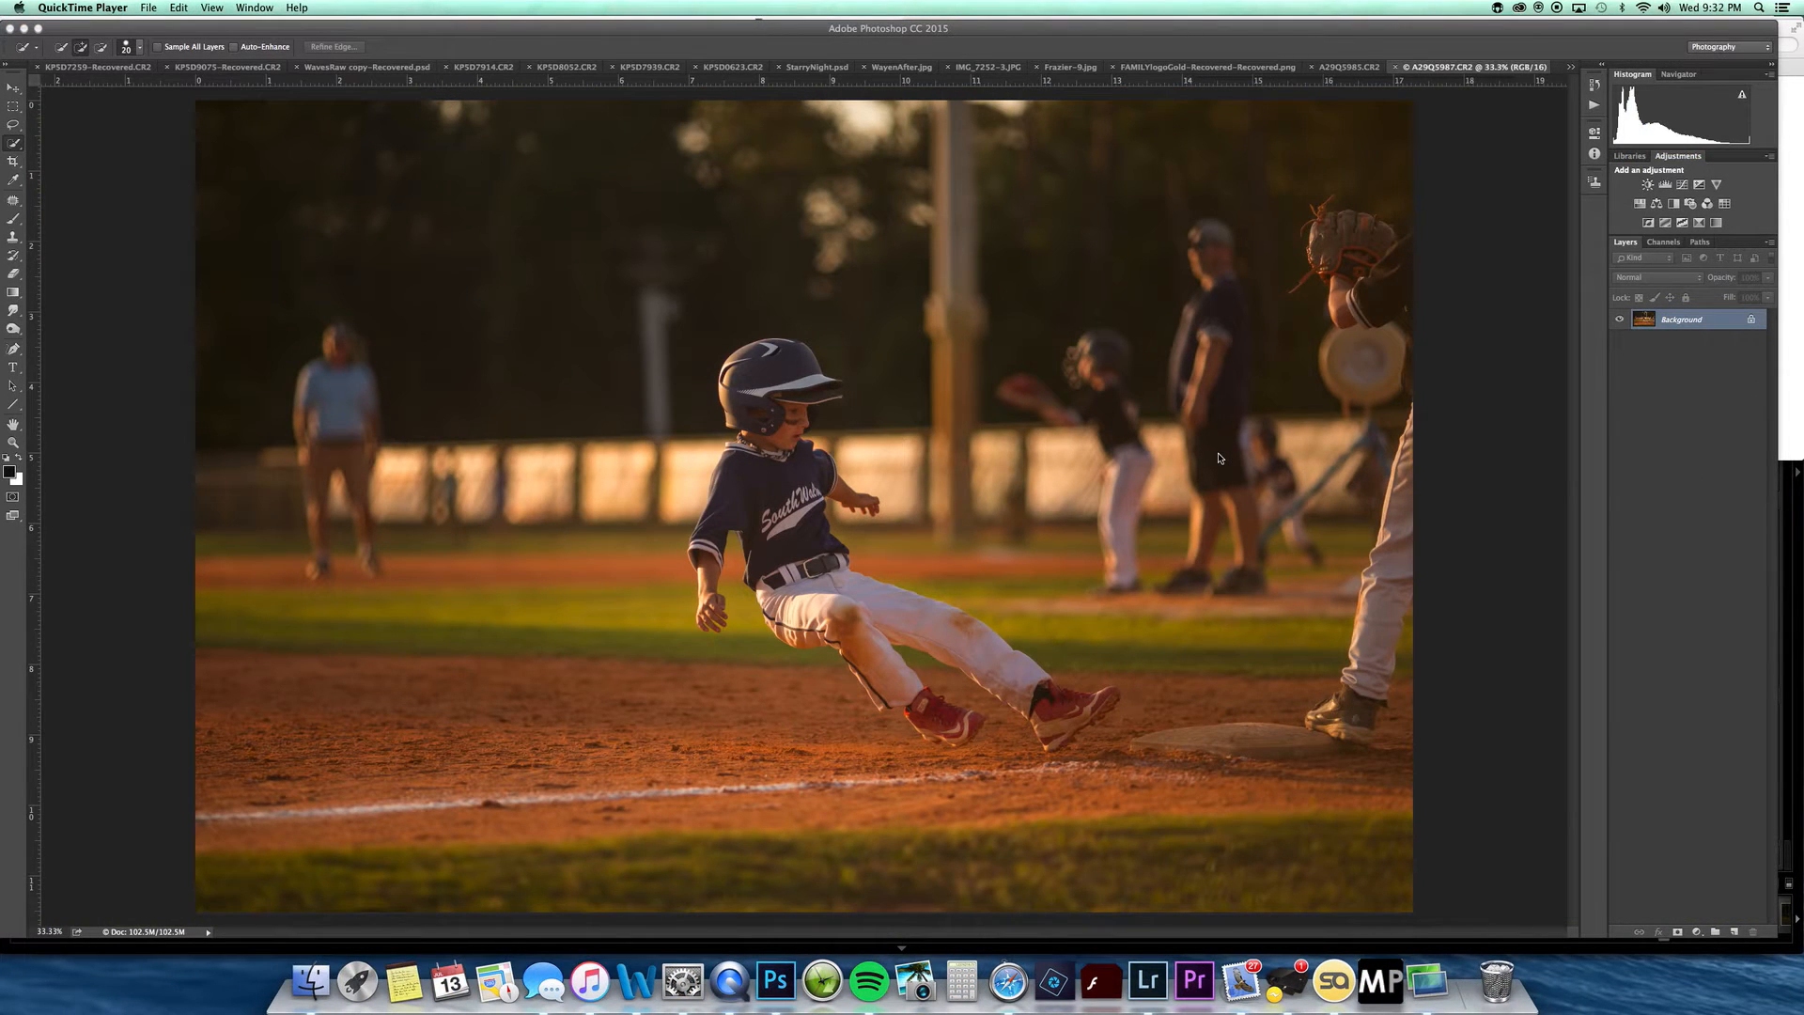
# Step: Look through the open photos A29Q5985, A29Q5987 and A29Q5989, finishing on A29Q5987
pyautogui.click(1360, 79)
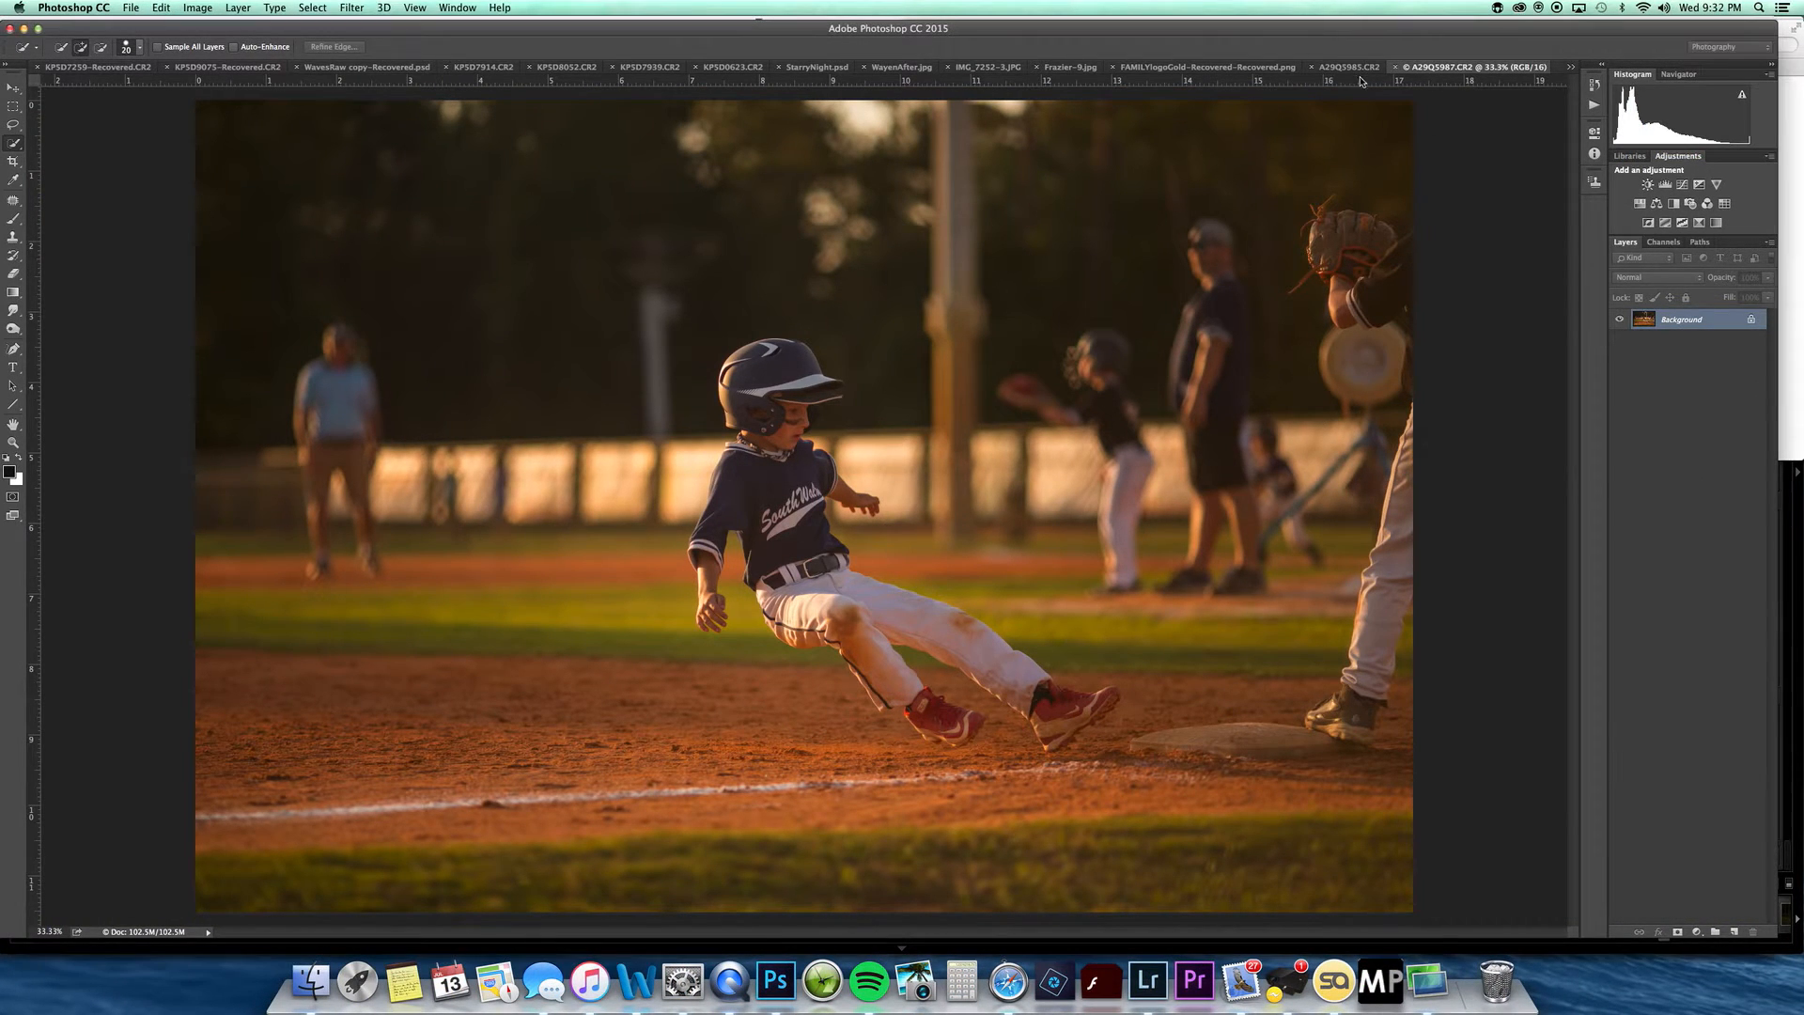
pyautogui.click(1349, 68)
pyautogui.click(1570, 67)
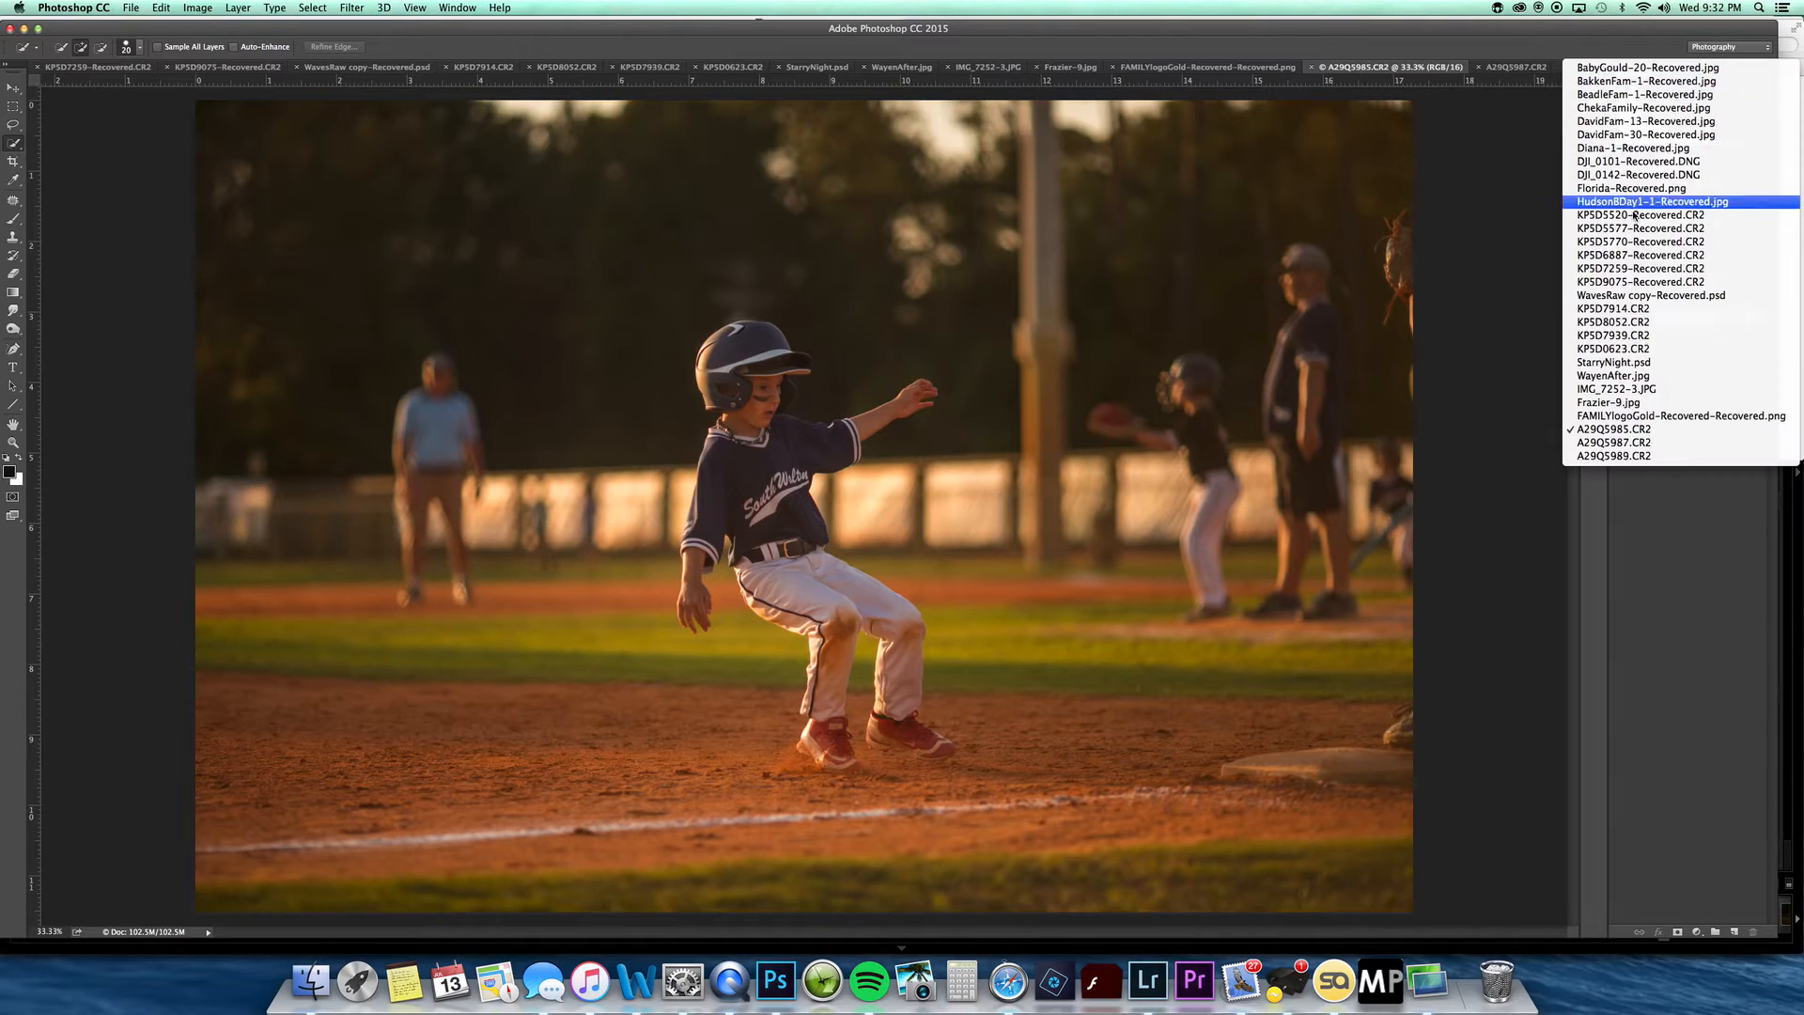
pyautogui.click(1625, 457)
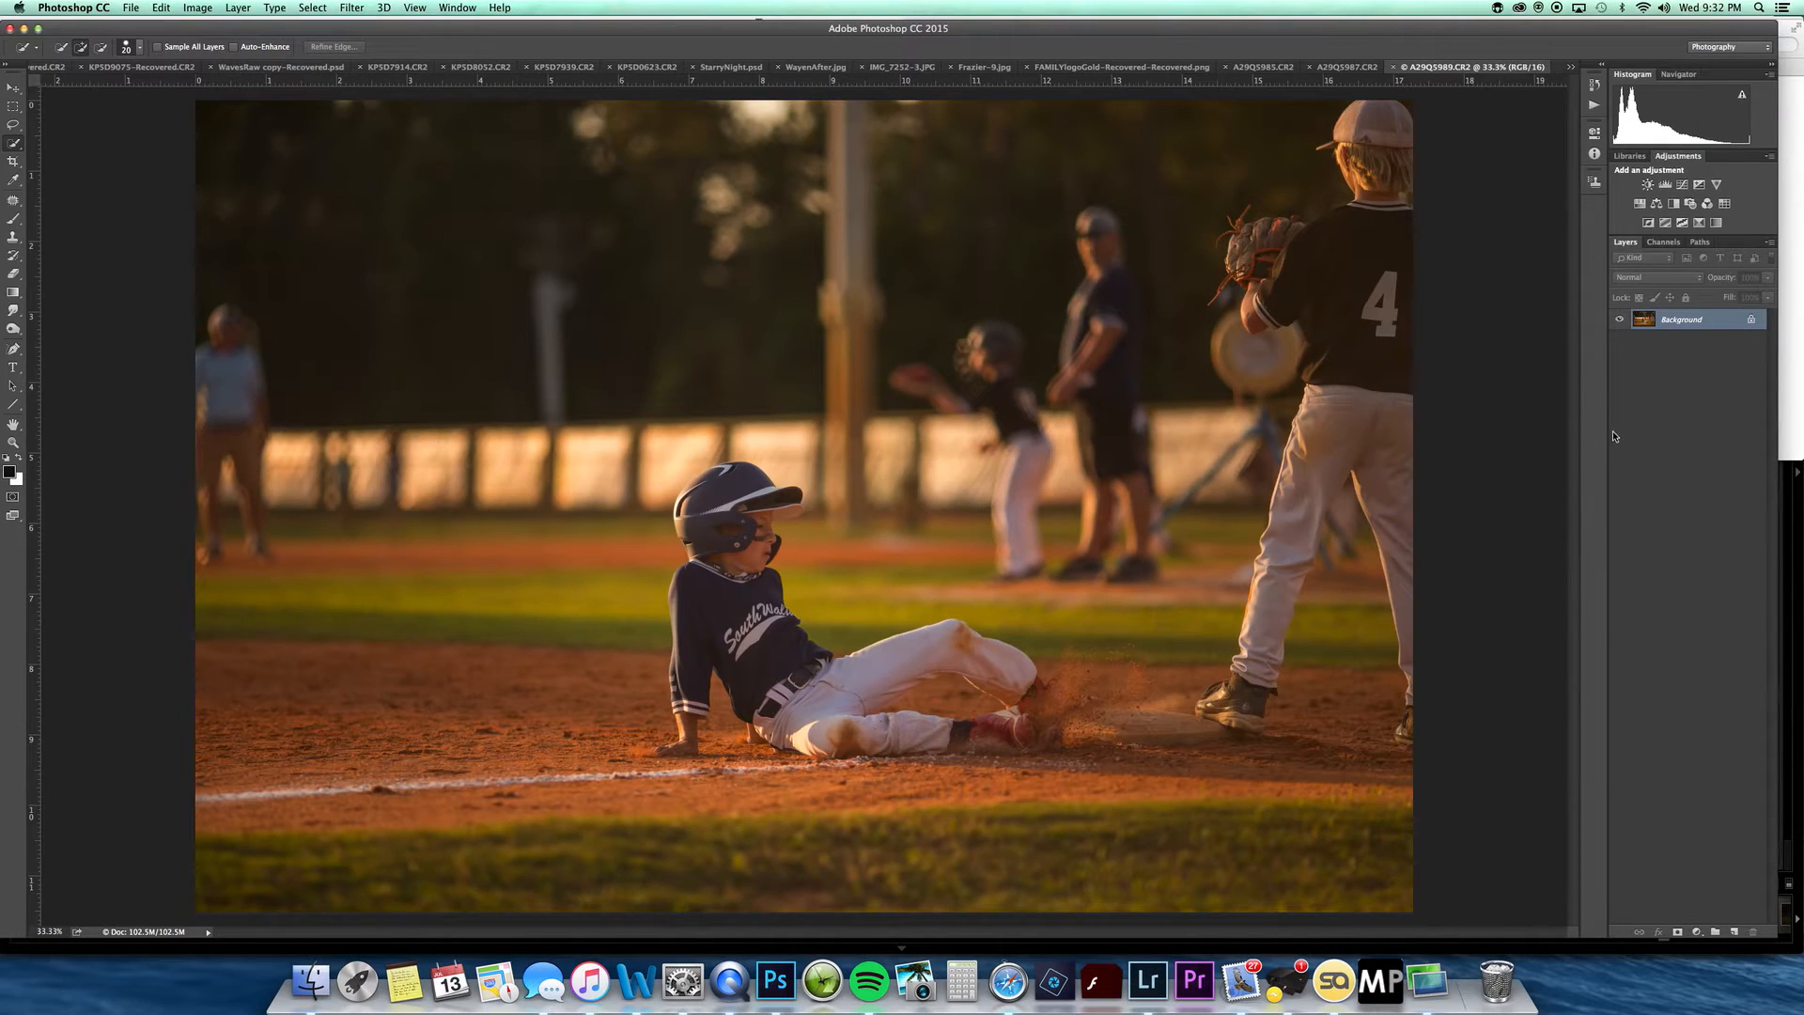
pyautogui.click(1347, 68)
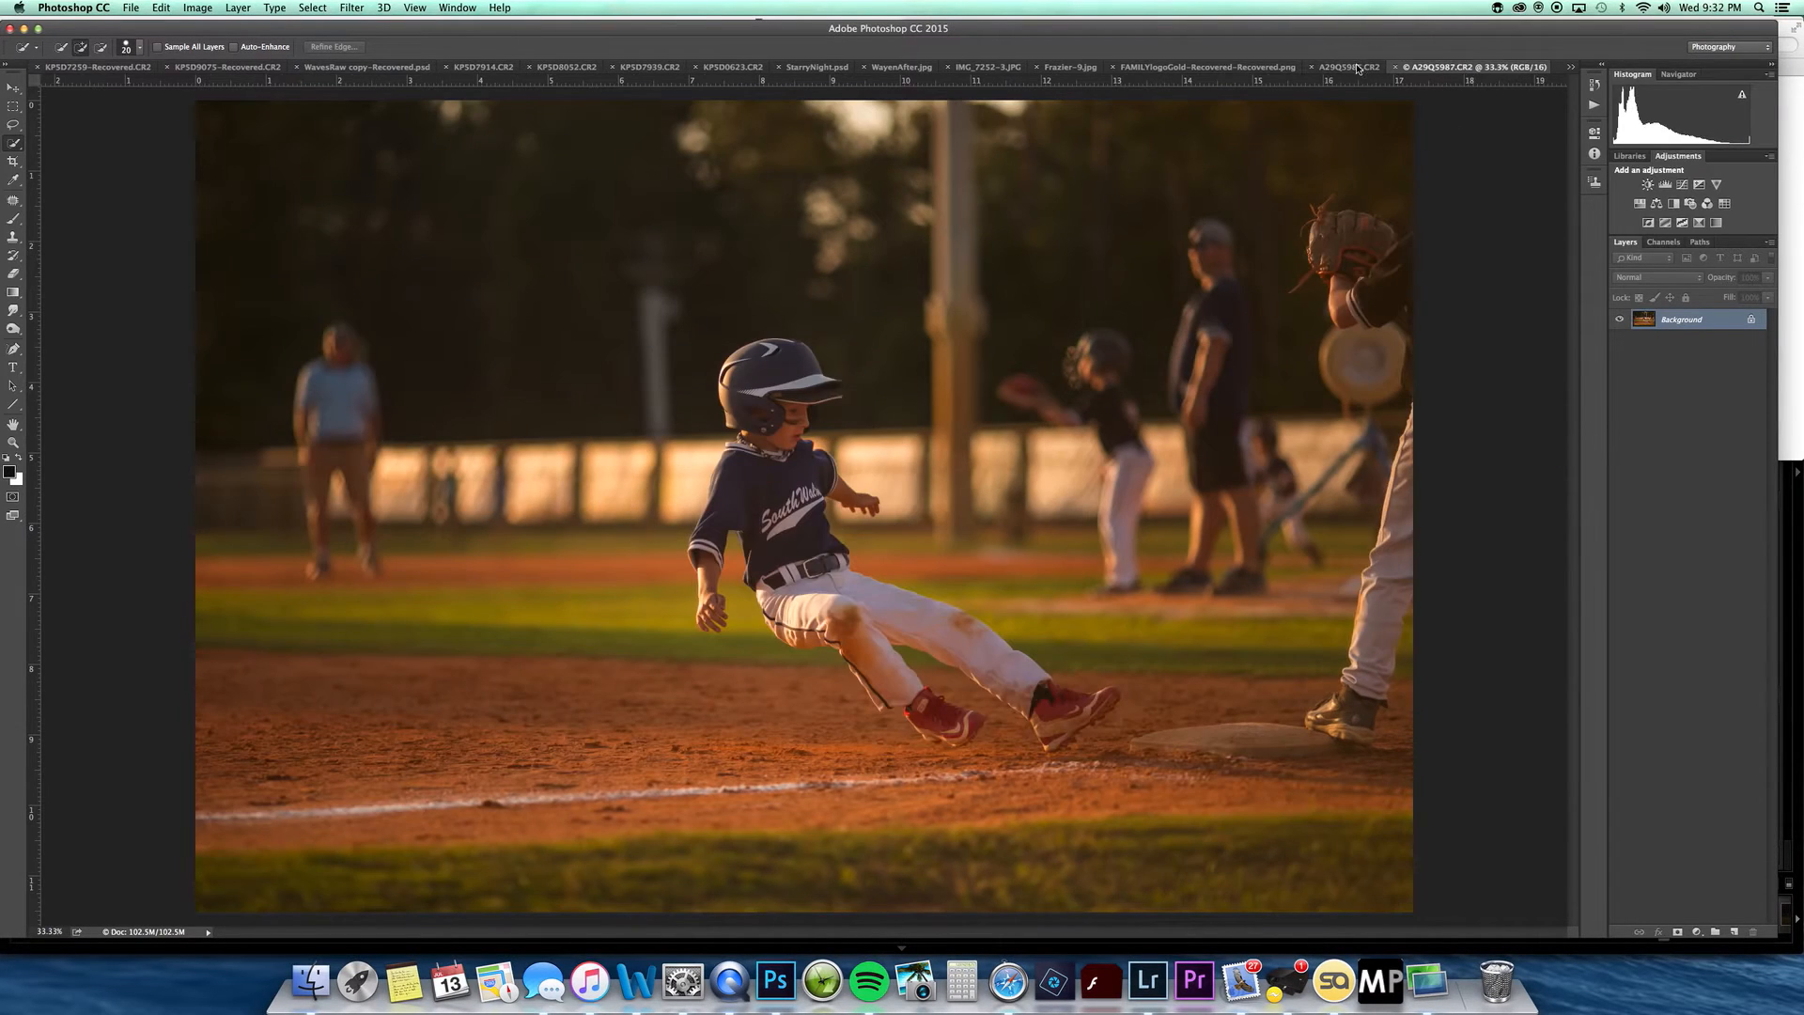
pyautogui.click(1570, 67)
pyautogui.click(1632, 457)
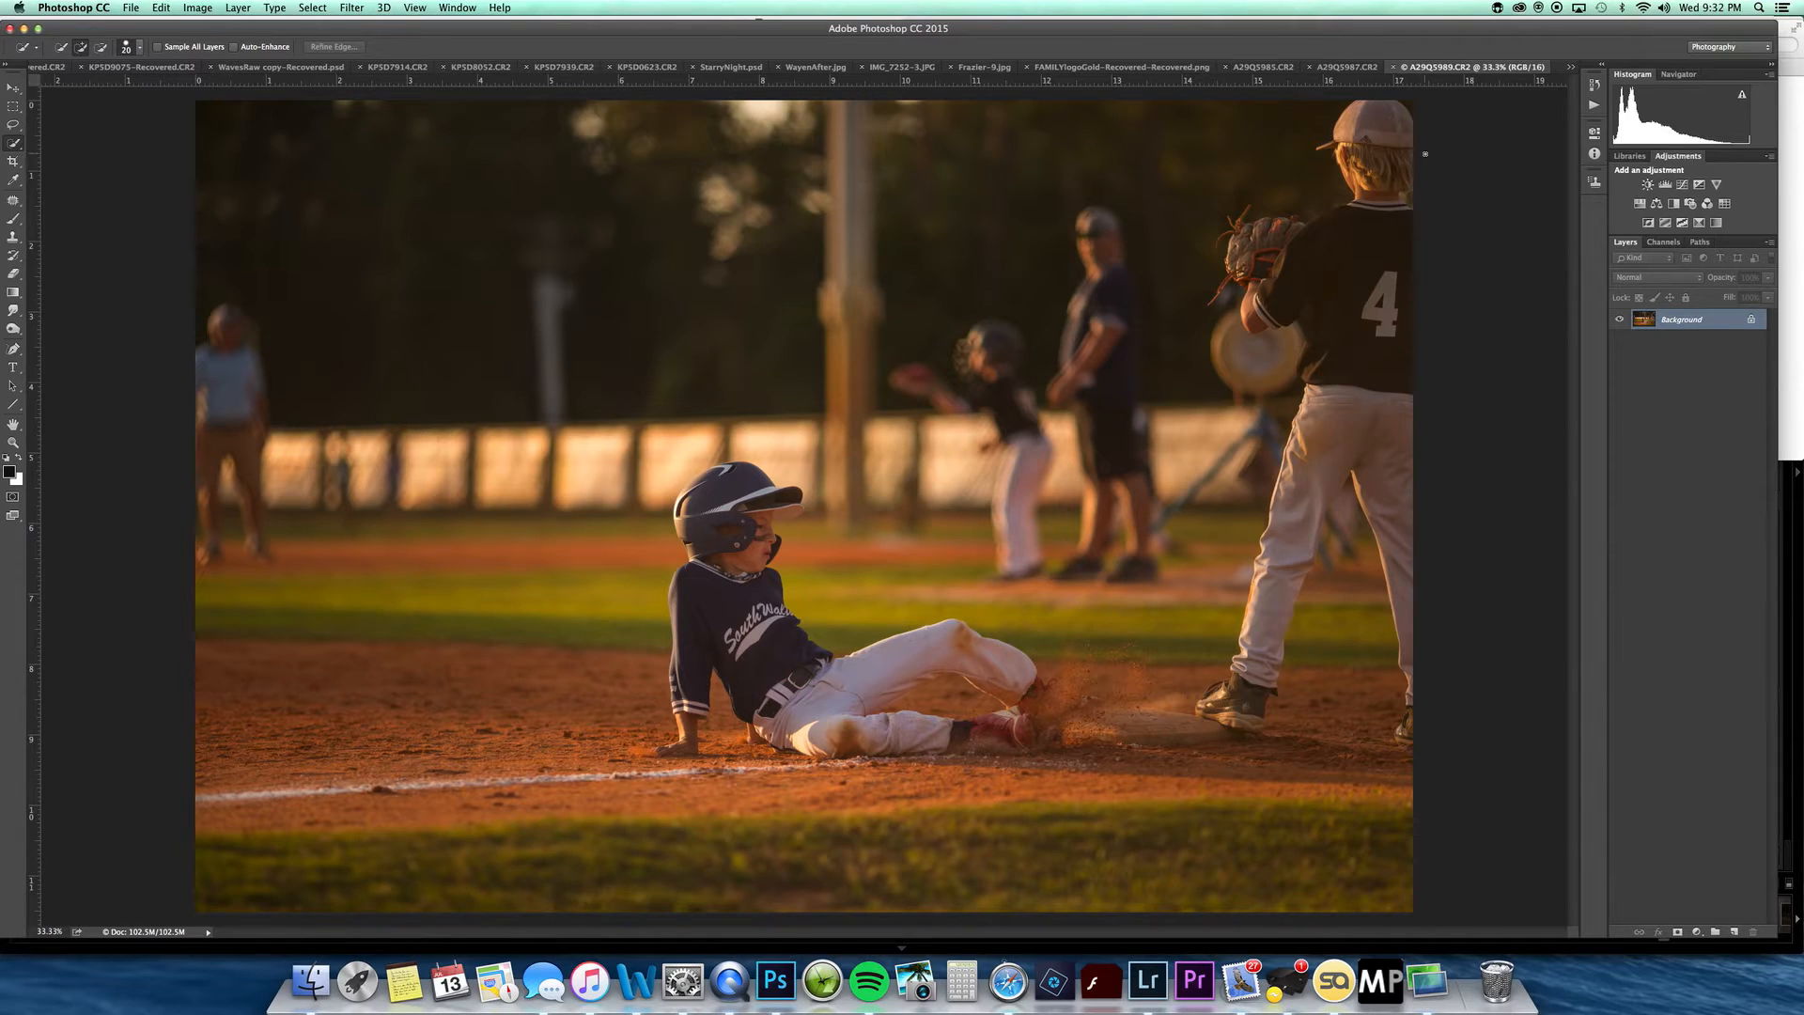
pyautogui.click(1393, 68)
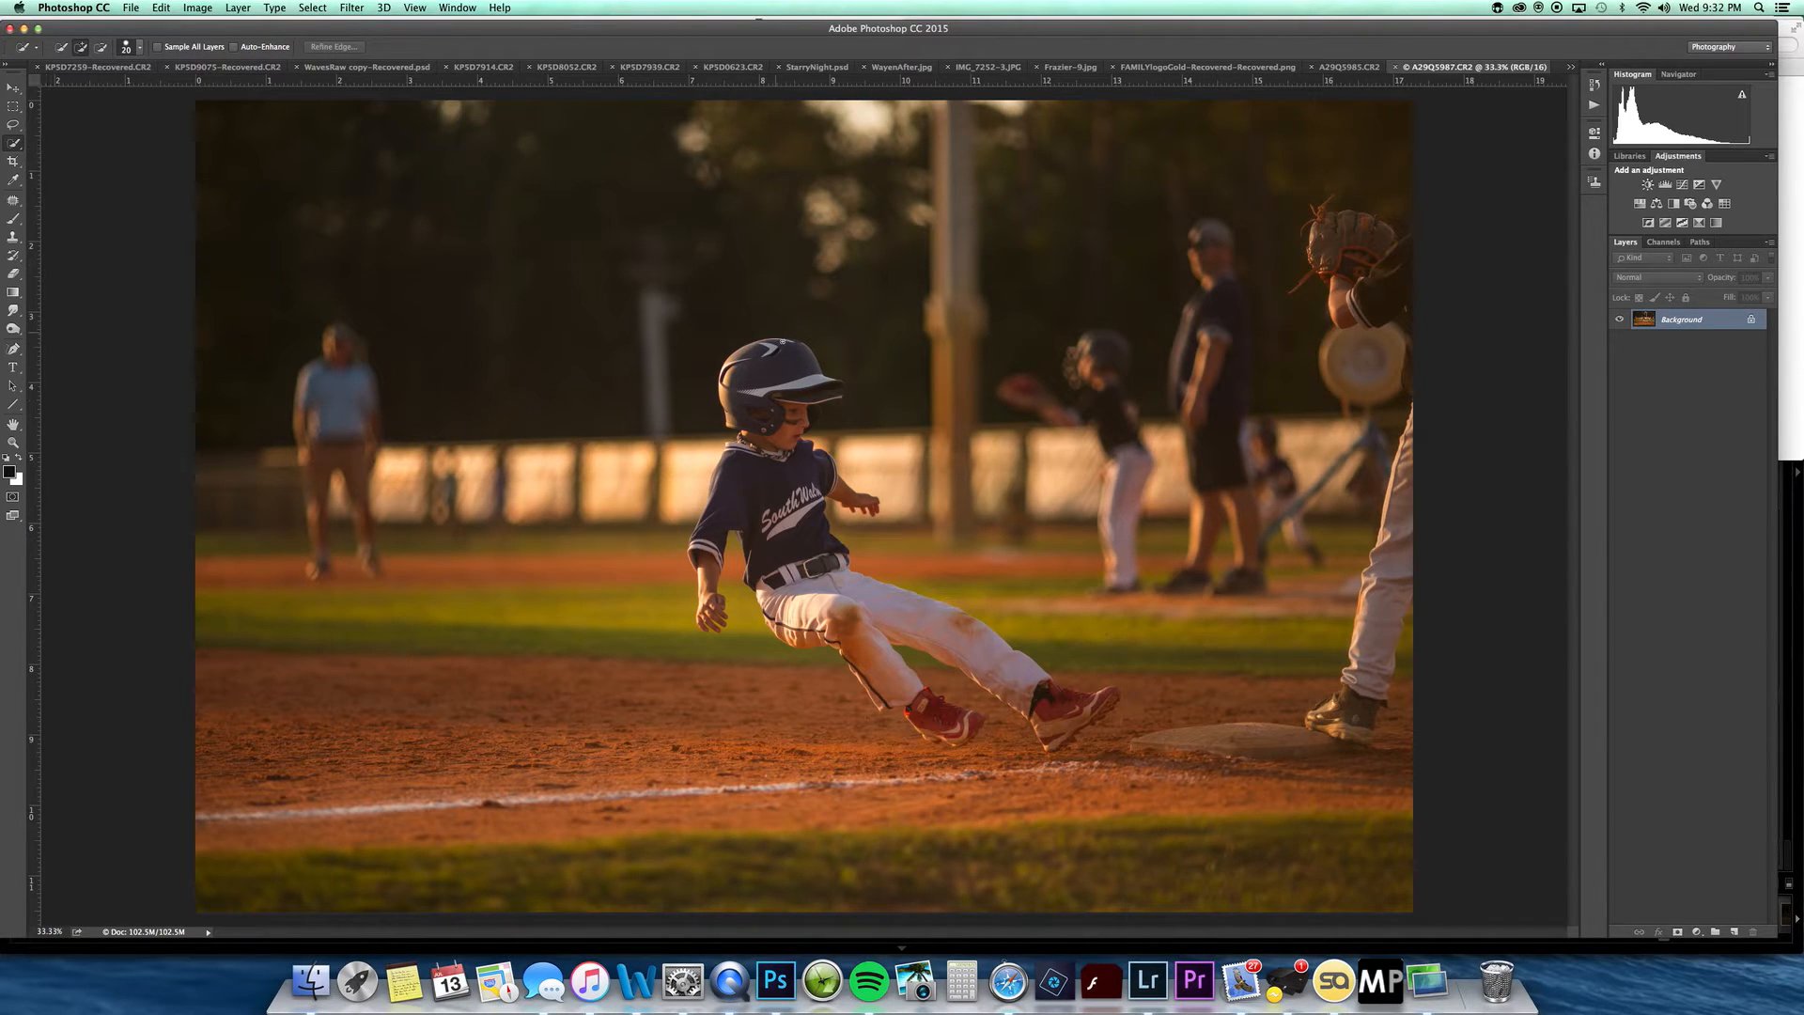
# Step: Quick-select the sliding player in A29Q5987 and subtract the dirt around his shoes from the selection
pyautogui.moveTo(747, 496)
pyautogui.mouseDown()
pyautogui.moveTo(744, 352)
pyautogui.moveTo(835, 395)
pyautogui.moveTo(794, 441)
pyautogui.moveTo(838, 488)
pyautogui.moveTo(707, 534)
pyautogui.moveTo(710, 622)
pyautogui.moveTo(717, 488)
pyautogui.moveTo(760, 527)
pyautogui.moveTo(795, 609)
pyautogui.moveTo(949, 729)
pyautogui.moveTo(975, 724)
pyautogui.moveTo(938, 734)
pyautogui.moveTo(854, 669)
pyautogui.moveTo(840, 597)
pyautogui.moveTo(877, 595)
pyautogui.moveTo(1045, 701)
pyautogui.moveTo(1090, 714)
pyautogui.moveTo(1110, 691)
pyautogui.mouseUp()
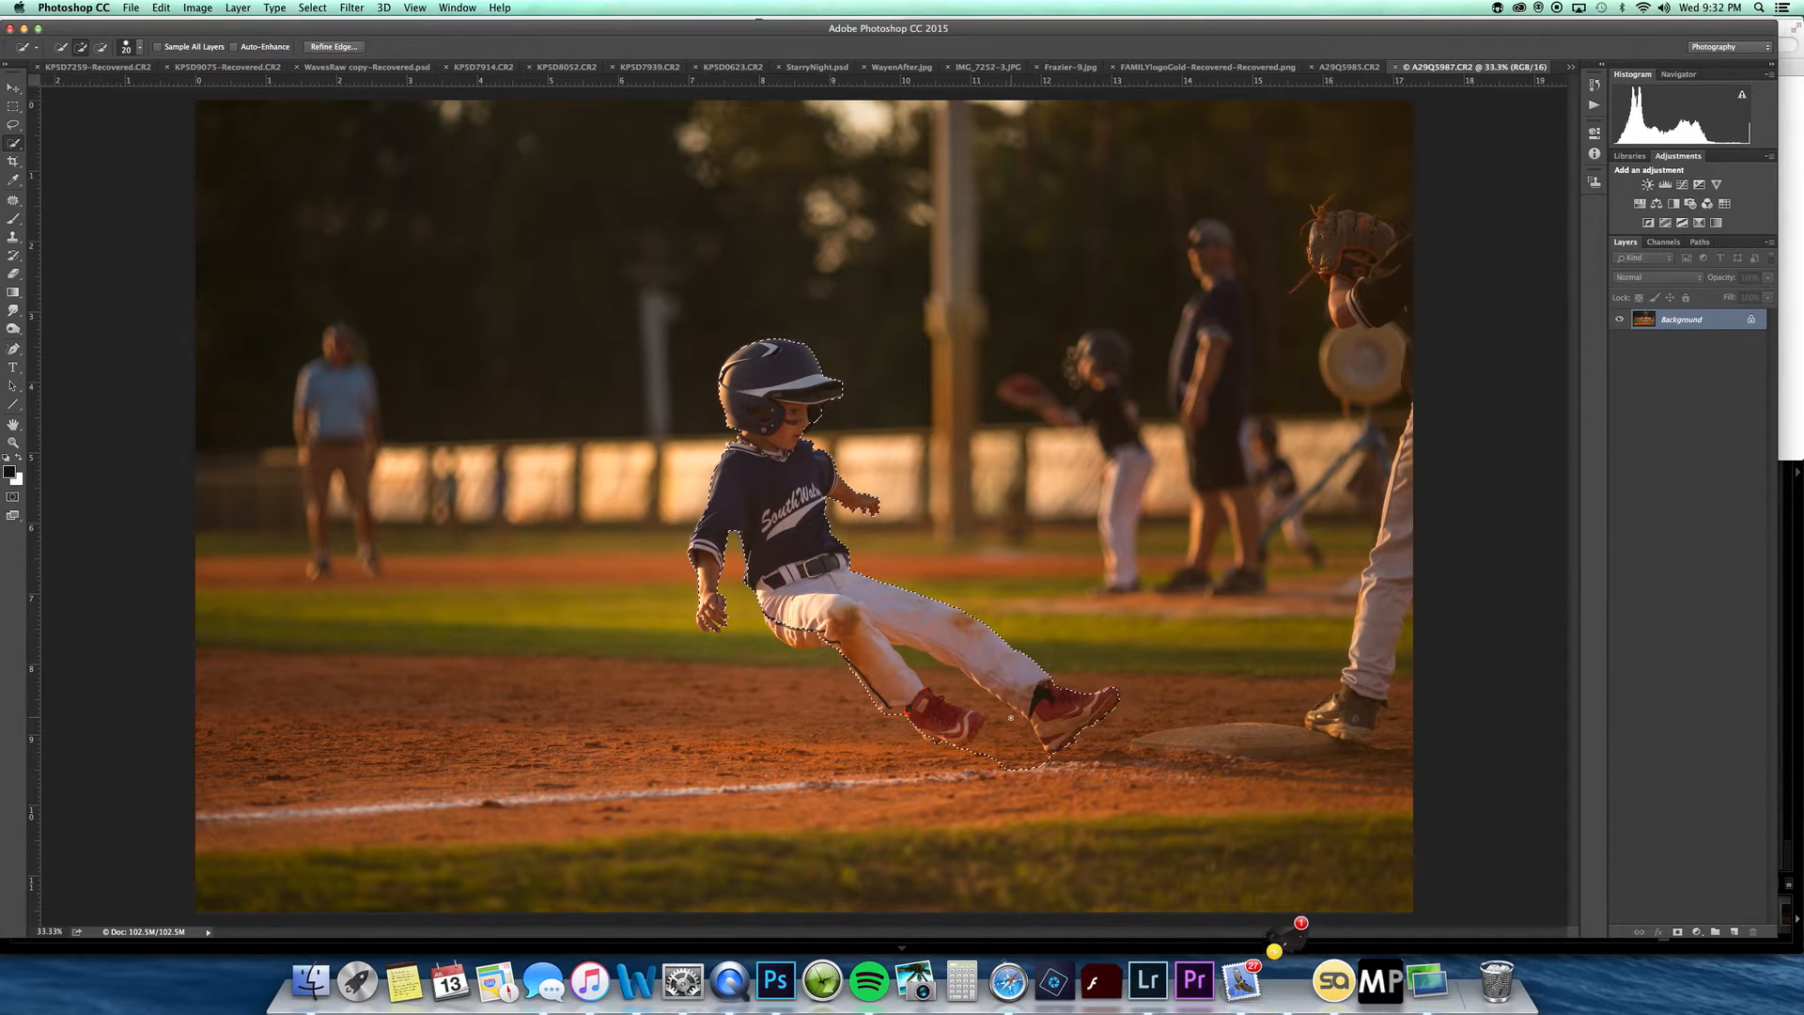
pyautogui.click(101, 47)
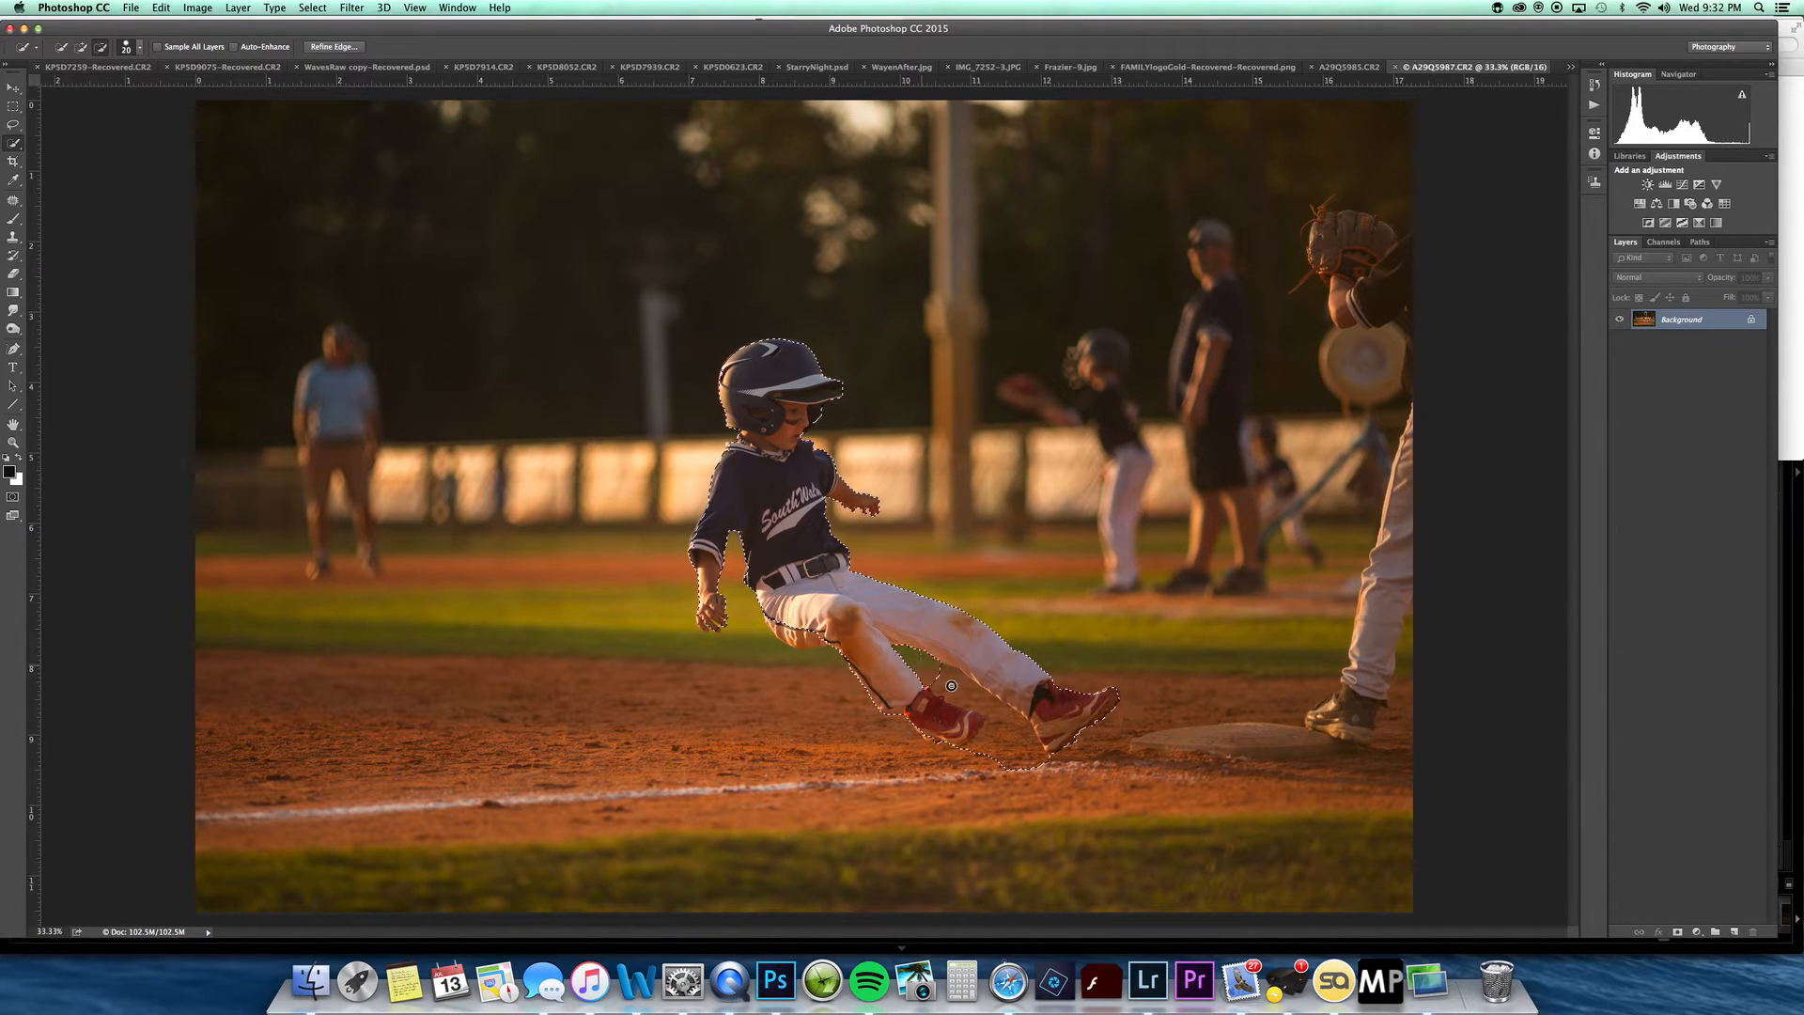
pyautogui.moveTo(997, 723)
pyautogui.mouseDown()
pyautogui.moveTo(1023, 751)
pyautogui.moveTo(1011, 772)
pyautogui.moveTo(976, 754)
pyautogui.mouseUp()
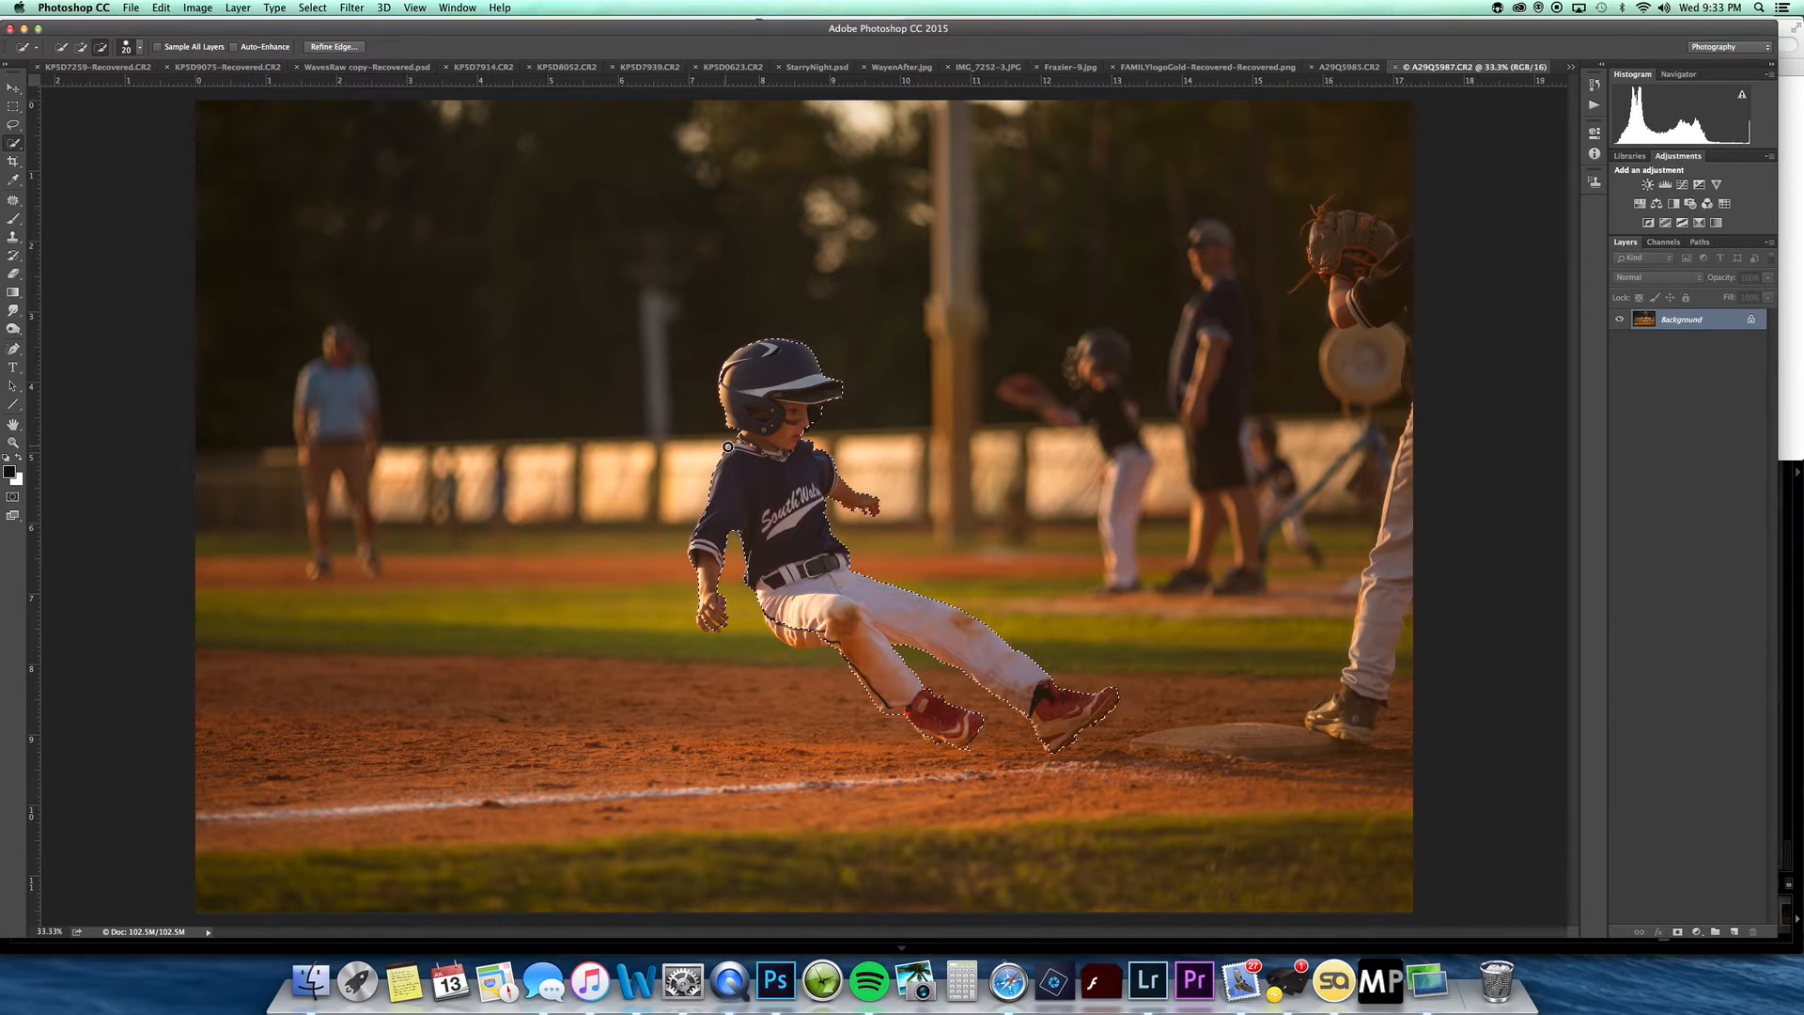
# Step: Refine the selection edge by brushing around the player's helmet, arms, legs and shoes, with the output set to Selection
pyautogui.click(334, 46)
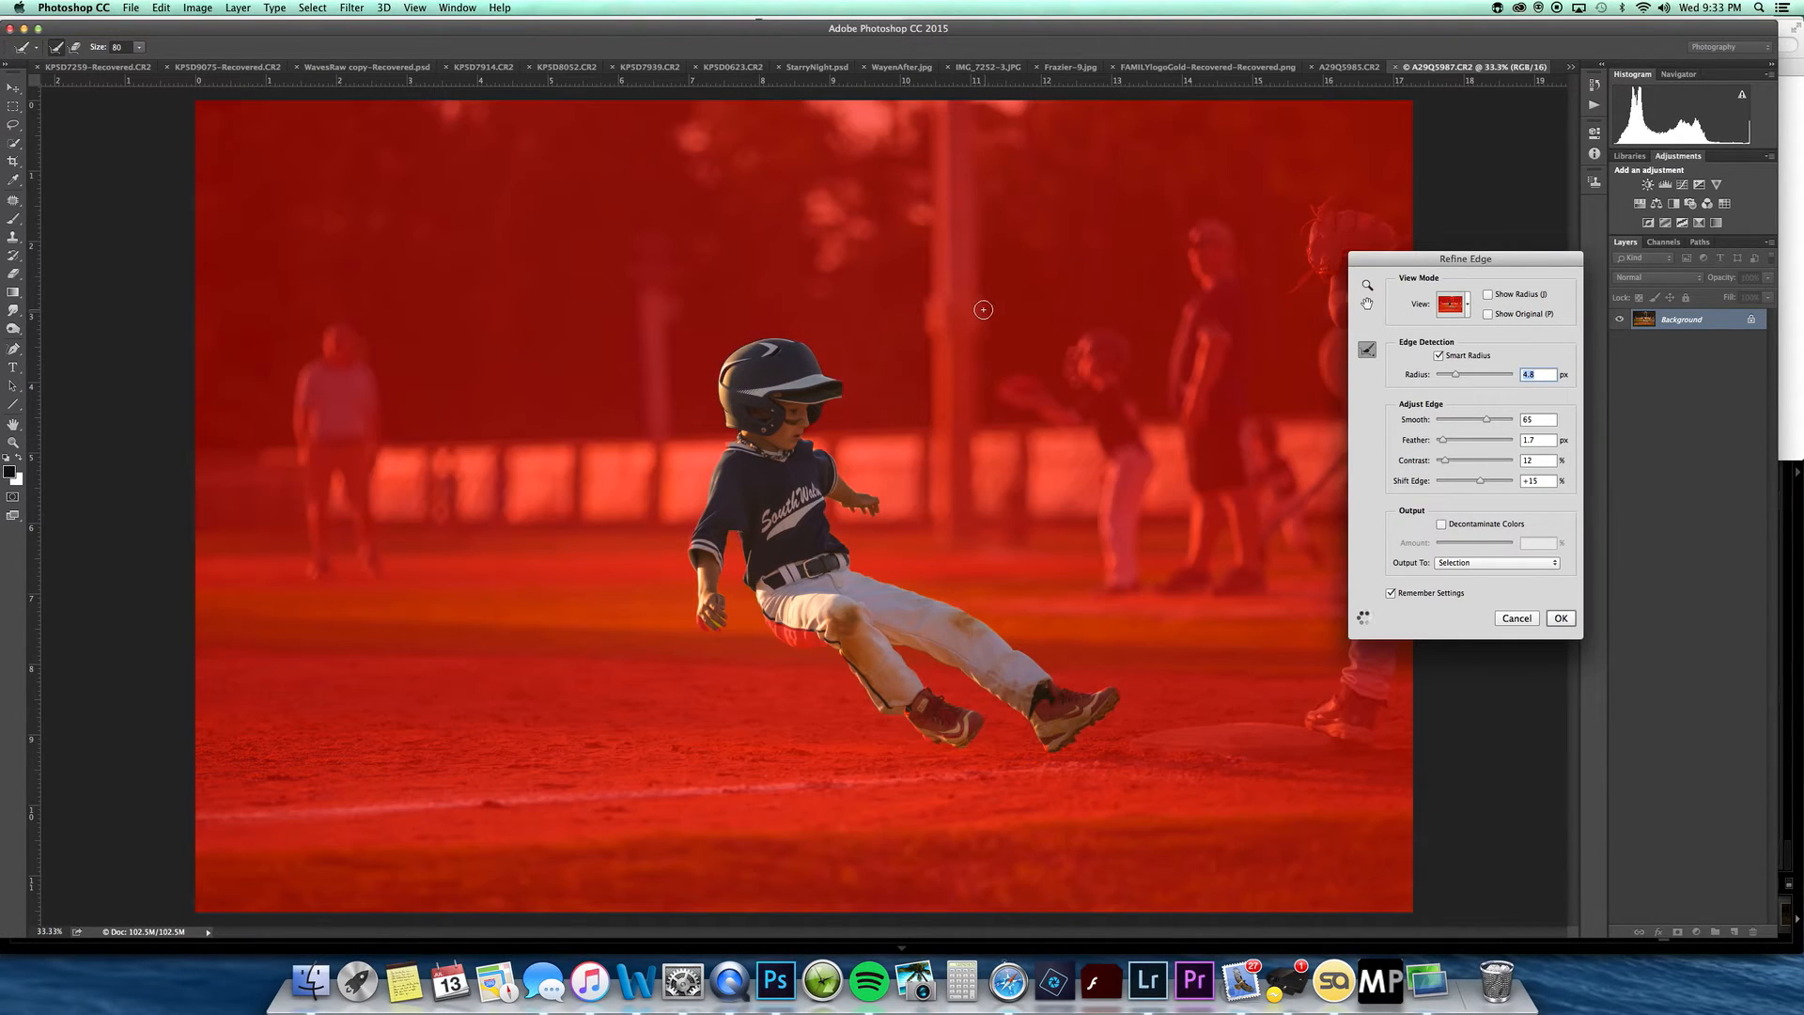
pyautogui.moveTo(858, 392); pyautogui.dragTo(831, 390)
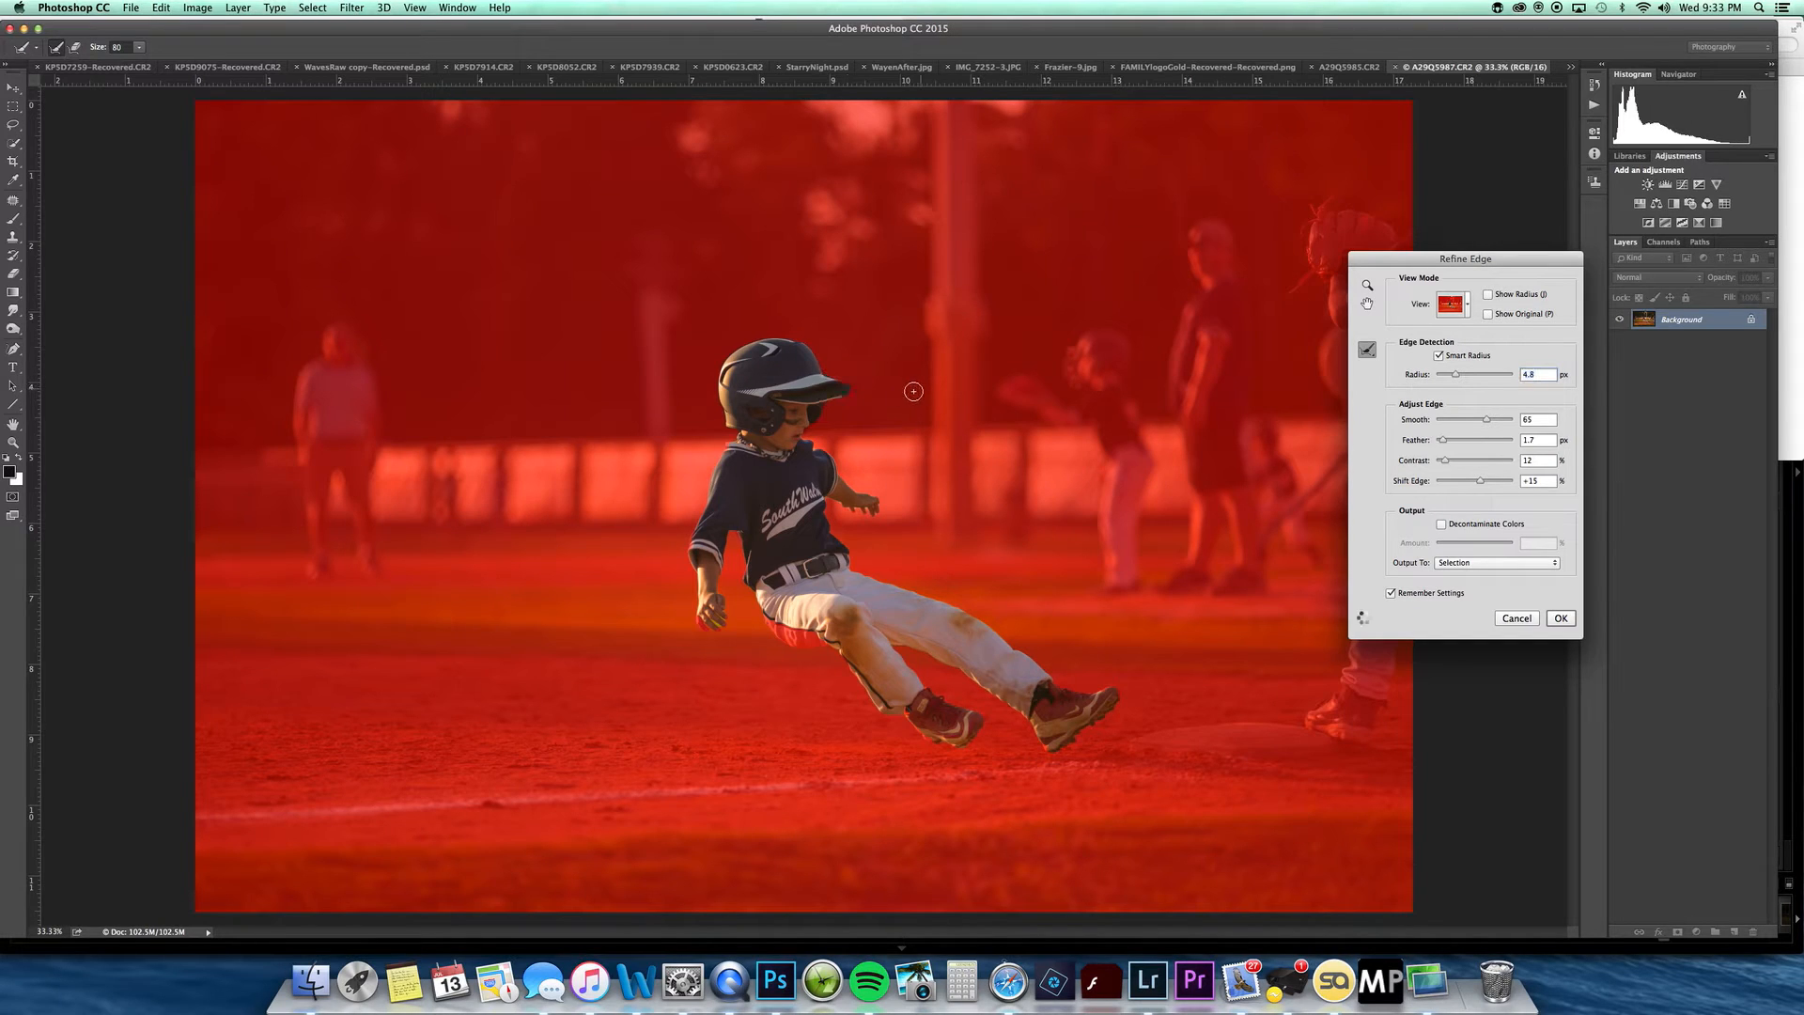
pyautogui.moveTo(892, 524)
pyautogui.mouseDown()
pyautogui.moveTo(846, 507)
pyautogui.moveTo(883, 498)
pyautogui.mouseUp()
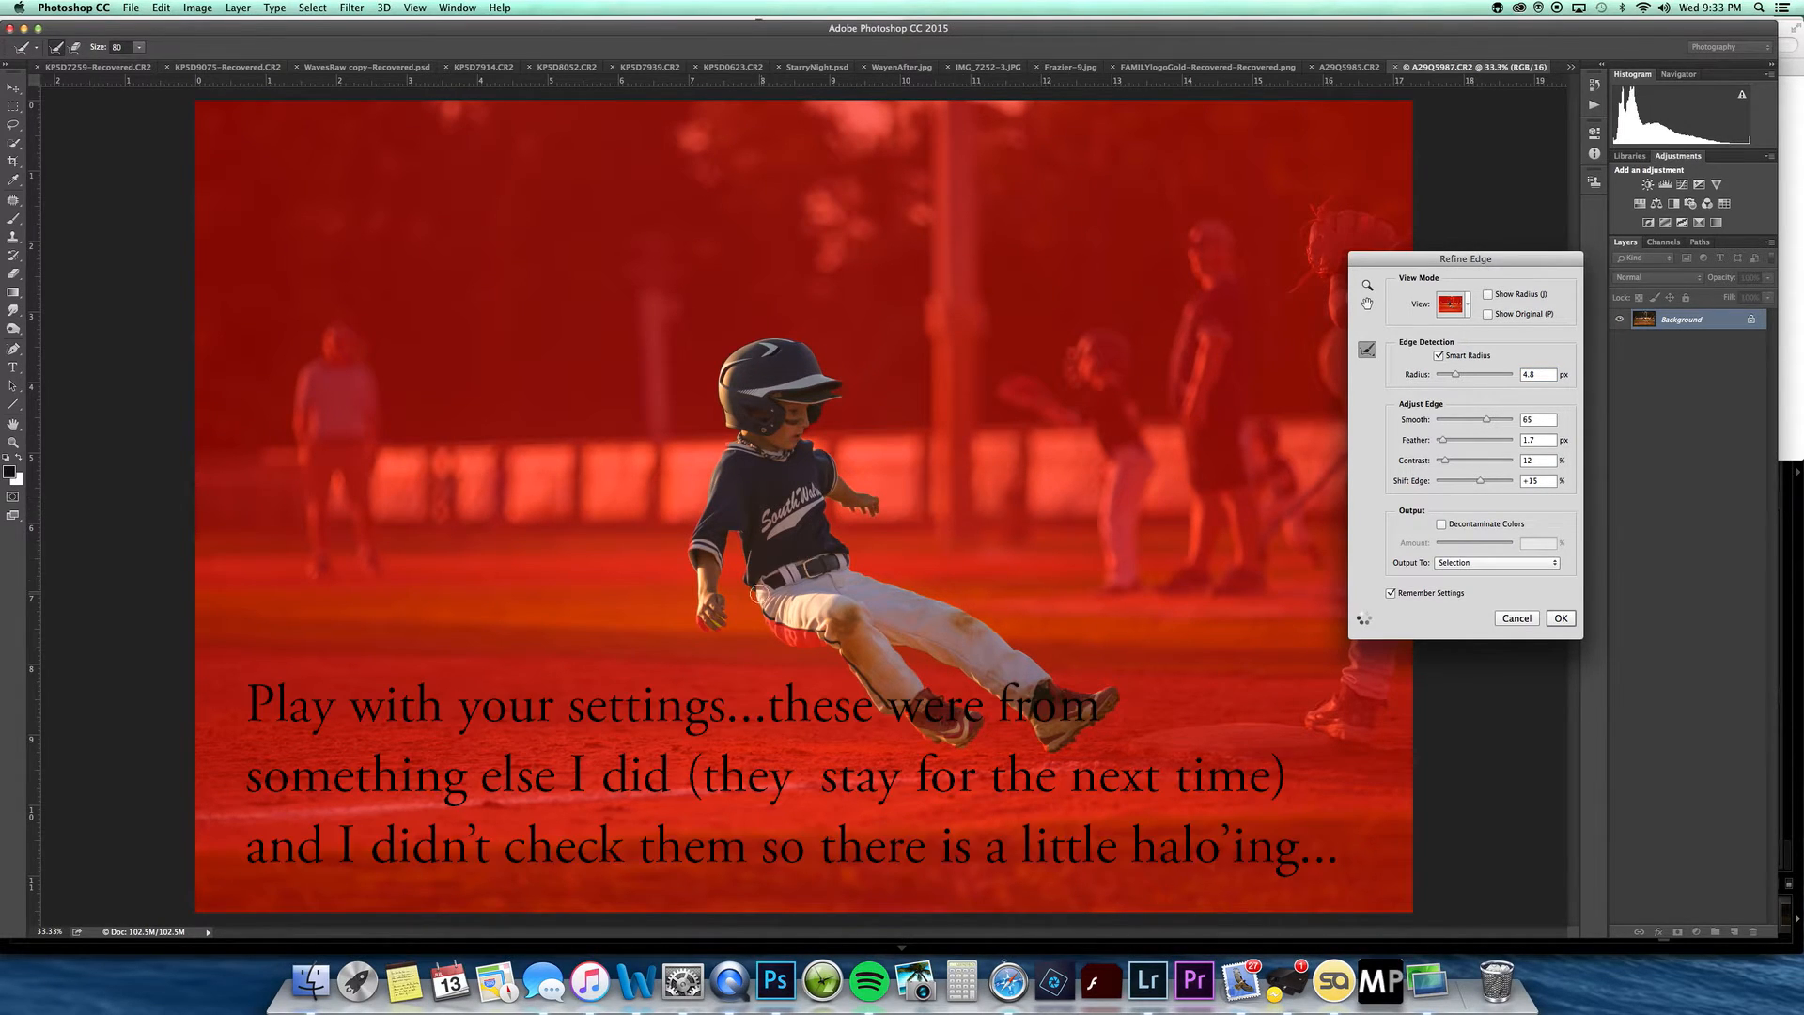
pyautogui.moveTo(722, 618)
pyautogui.mouseDown()
pyautogui.moveTo(697, 620)
pyautogui.moveTo(841, 628)
pyautogui.mouseUp()
pyautogui.moveTo(742, 453)
pyautogui.mouseDown()
pyautogui.moveTo(716, 441)
pyautogui.moveTo(739, 434)
pyautogui.moveTo(721, 380)
pyautogui.moveTo(744, 357)
pyautogui.mouseUp()
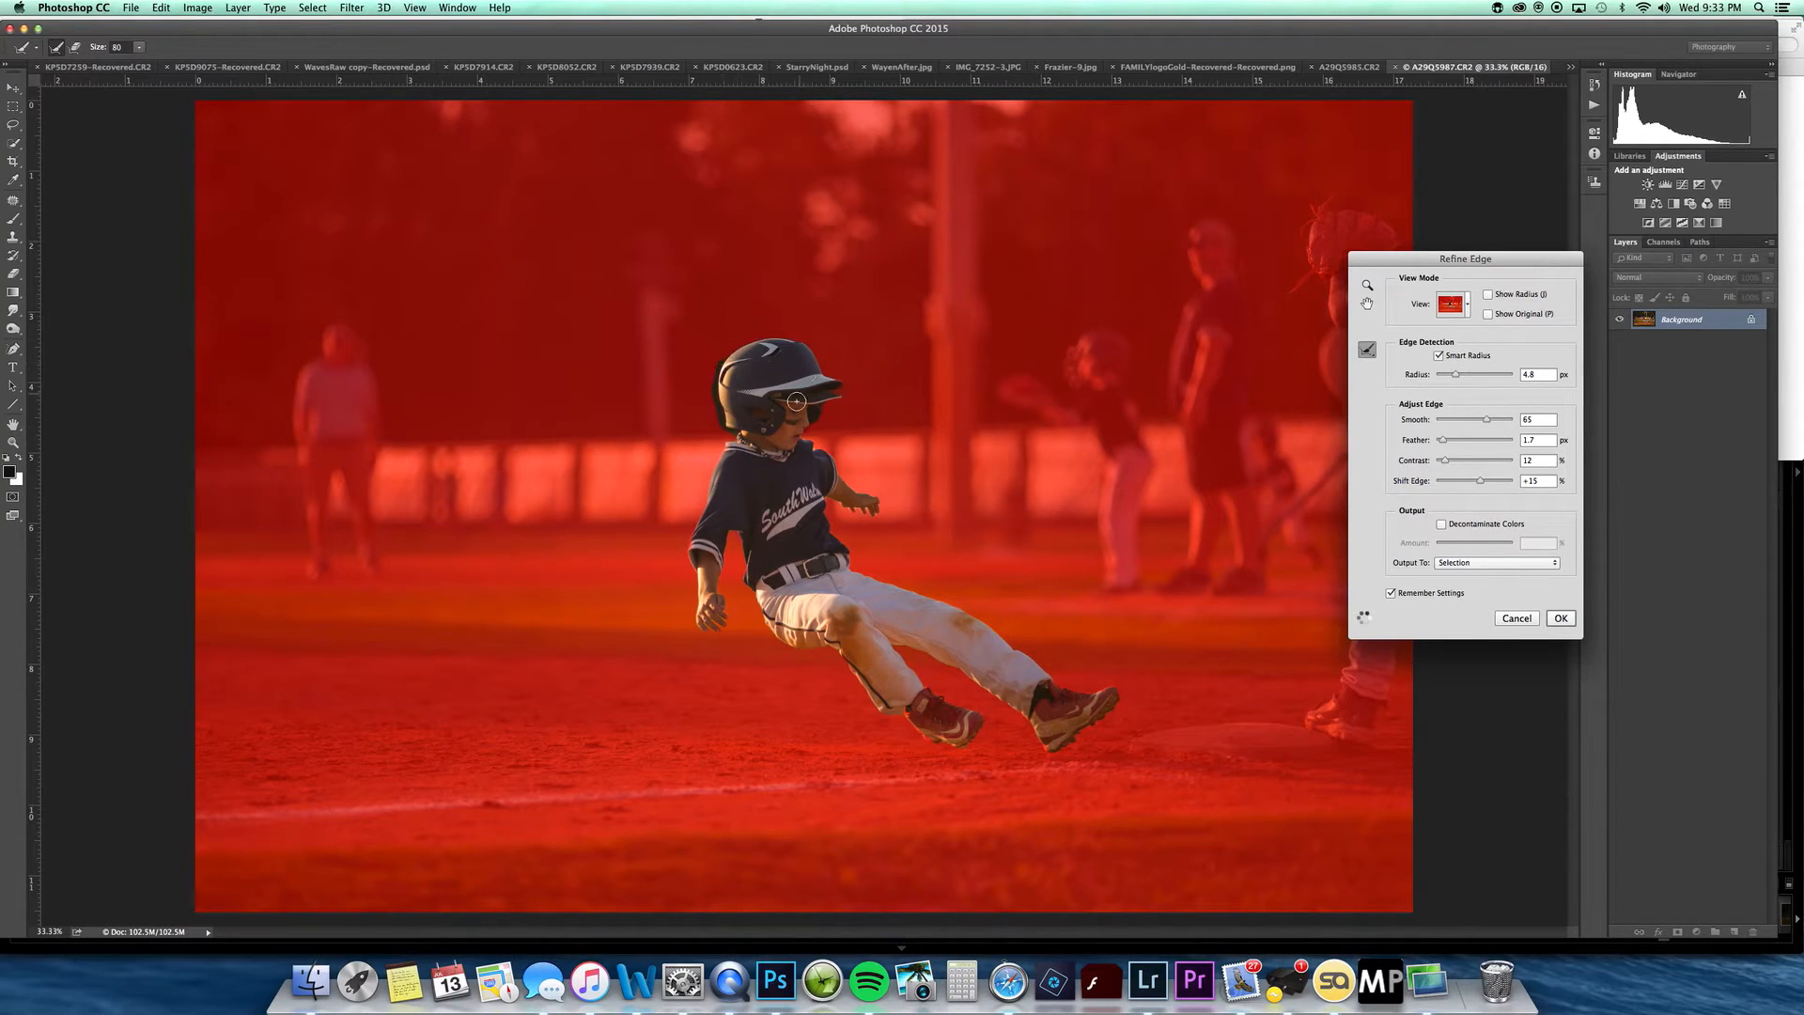
pyautogui.moveTo(704, 546)
pyautogui.mouseDown()
pyautogui.moveTo(690, 563)
pyautogui.moveTo(724, 444)
pyautogui.mouseUp()
pyautogui.moveTo(1112, 695)
pyautogui.mouseDown()
pyautogui.moveTo(1048, 749)
pyautogui.moveTo(983, 752)
pyautogui.moveTo(905, 711)
pyautogui.moveTo(925, 742)
pyautogui.moveTo(996, 723)
pyautogui.mouseUp()
pyautogui.click(1569, 624)
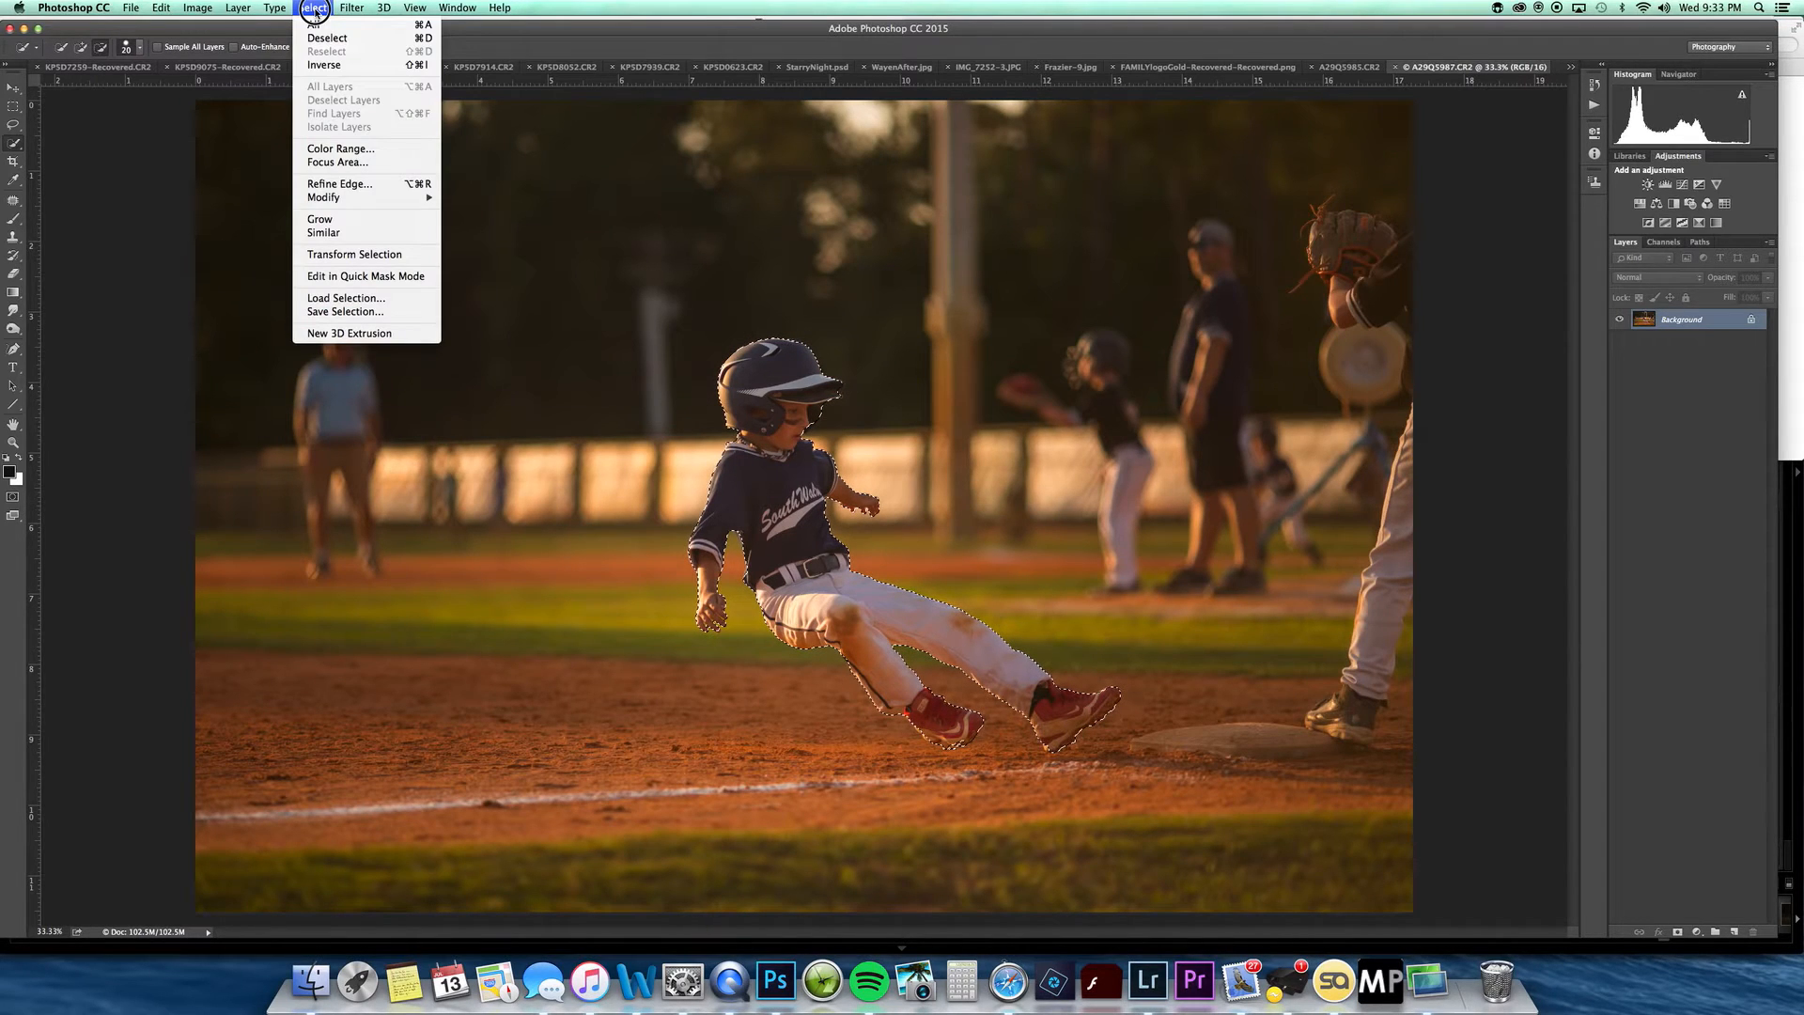
# Step: Save the player selection as a new channel named #1 and copy the selected player onto a new layer
pyautogui.click(339, 310)
pyautogui.write('#1')
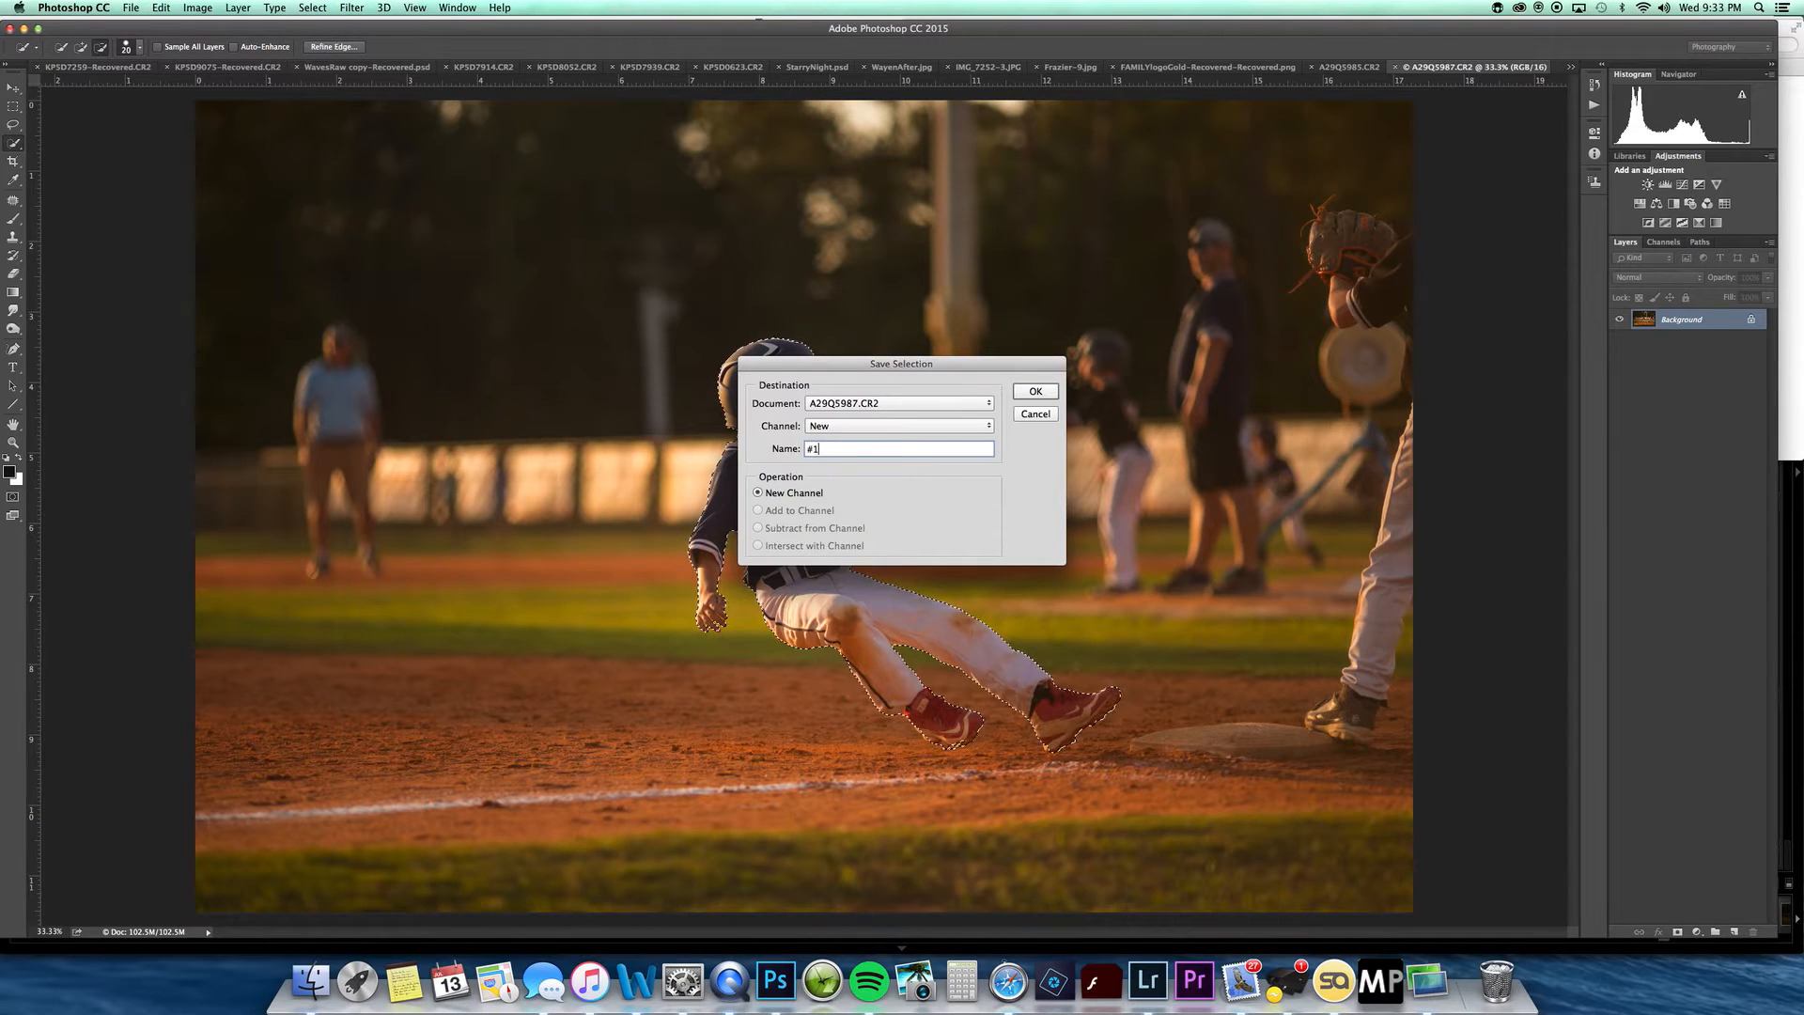
pyautogui.press('Return')
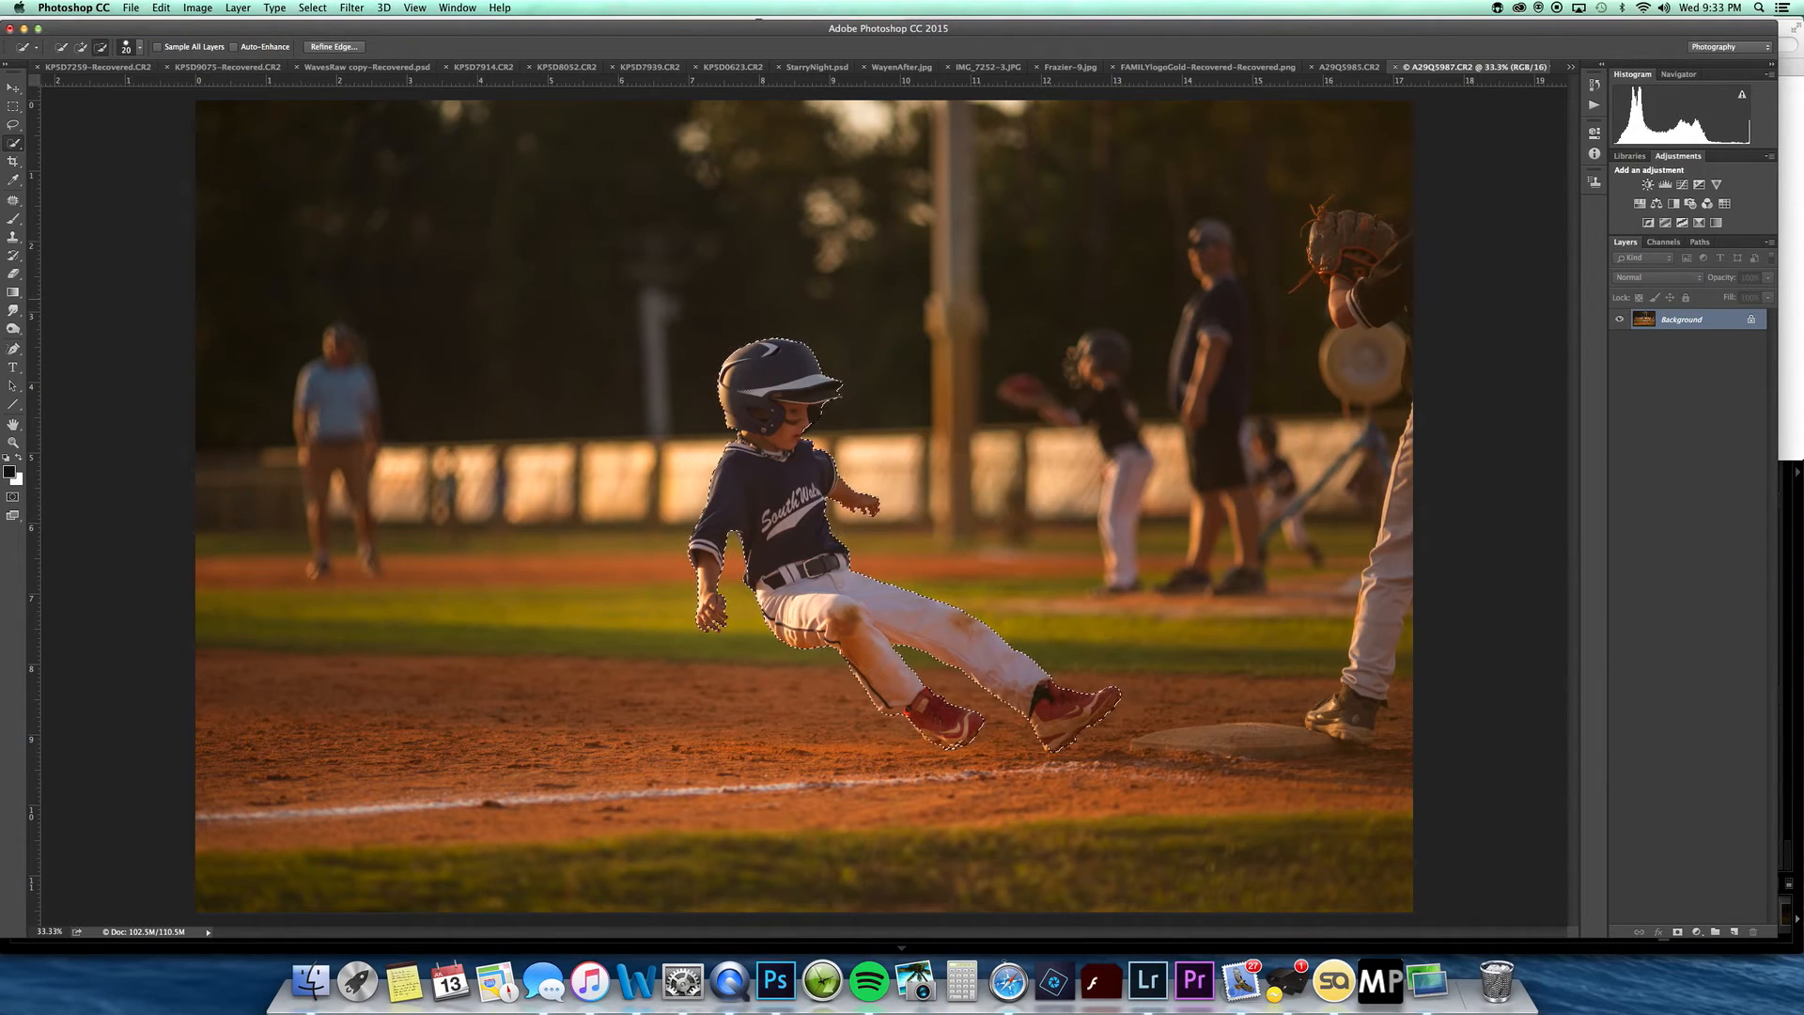
pyautogui.click(237, 7)
pyautogui.press('super+j')
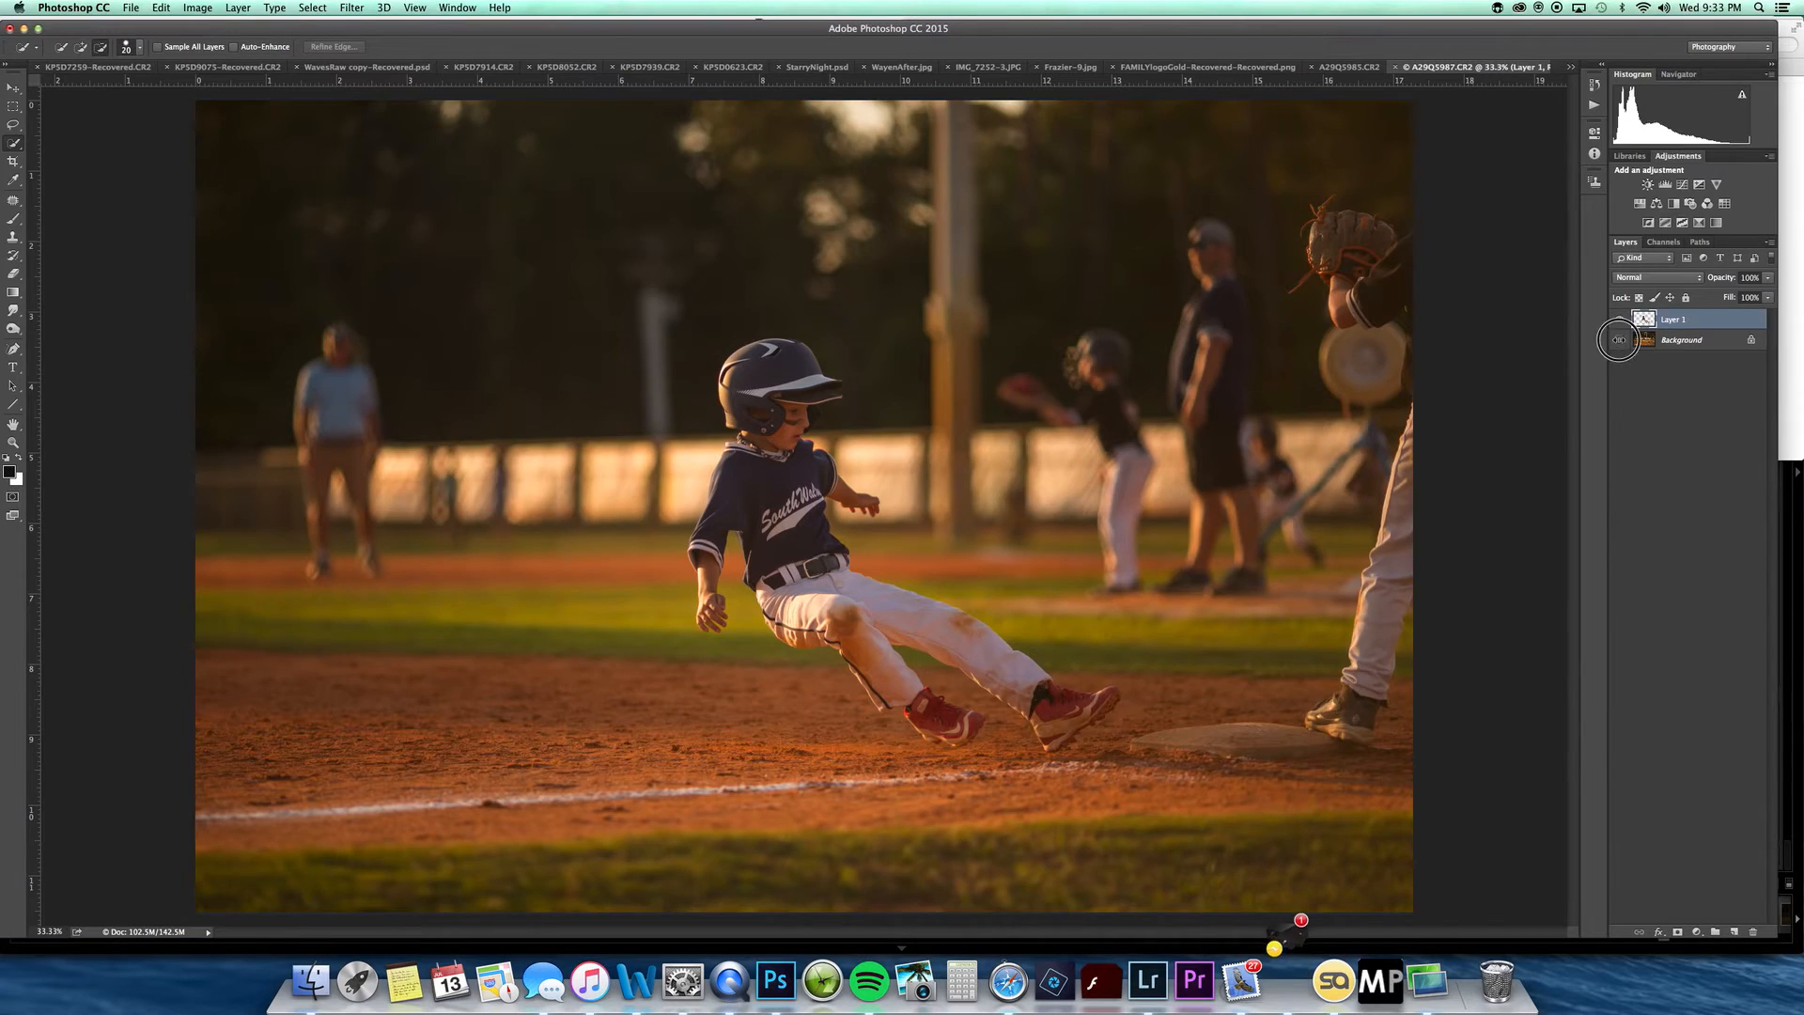
# Step: Check the cutout without its Background and copy the player from A29Q5987 into A29Q5989, placing him just behind the player on the ground
pyautogui.click(1619, 340)
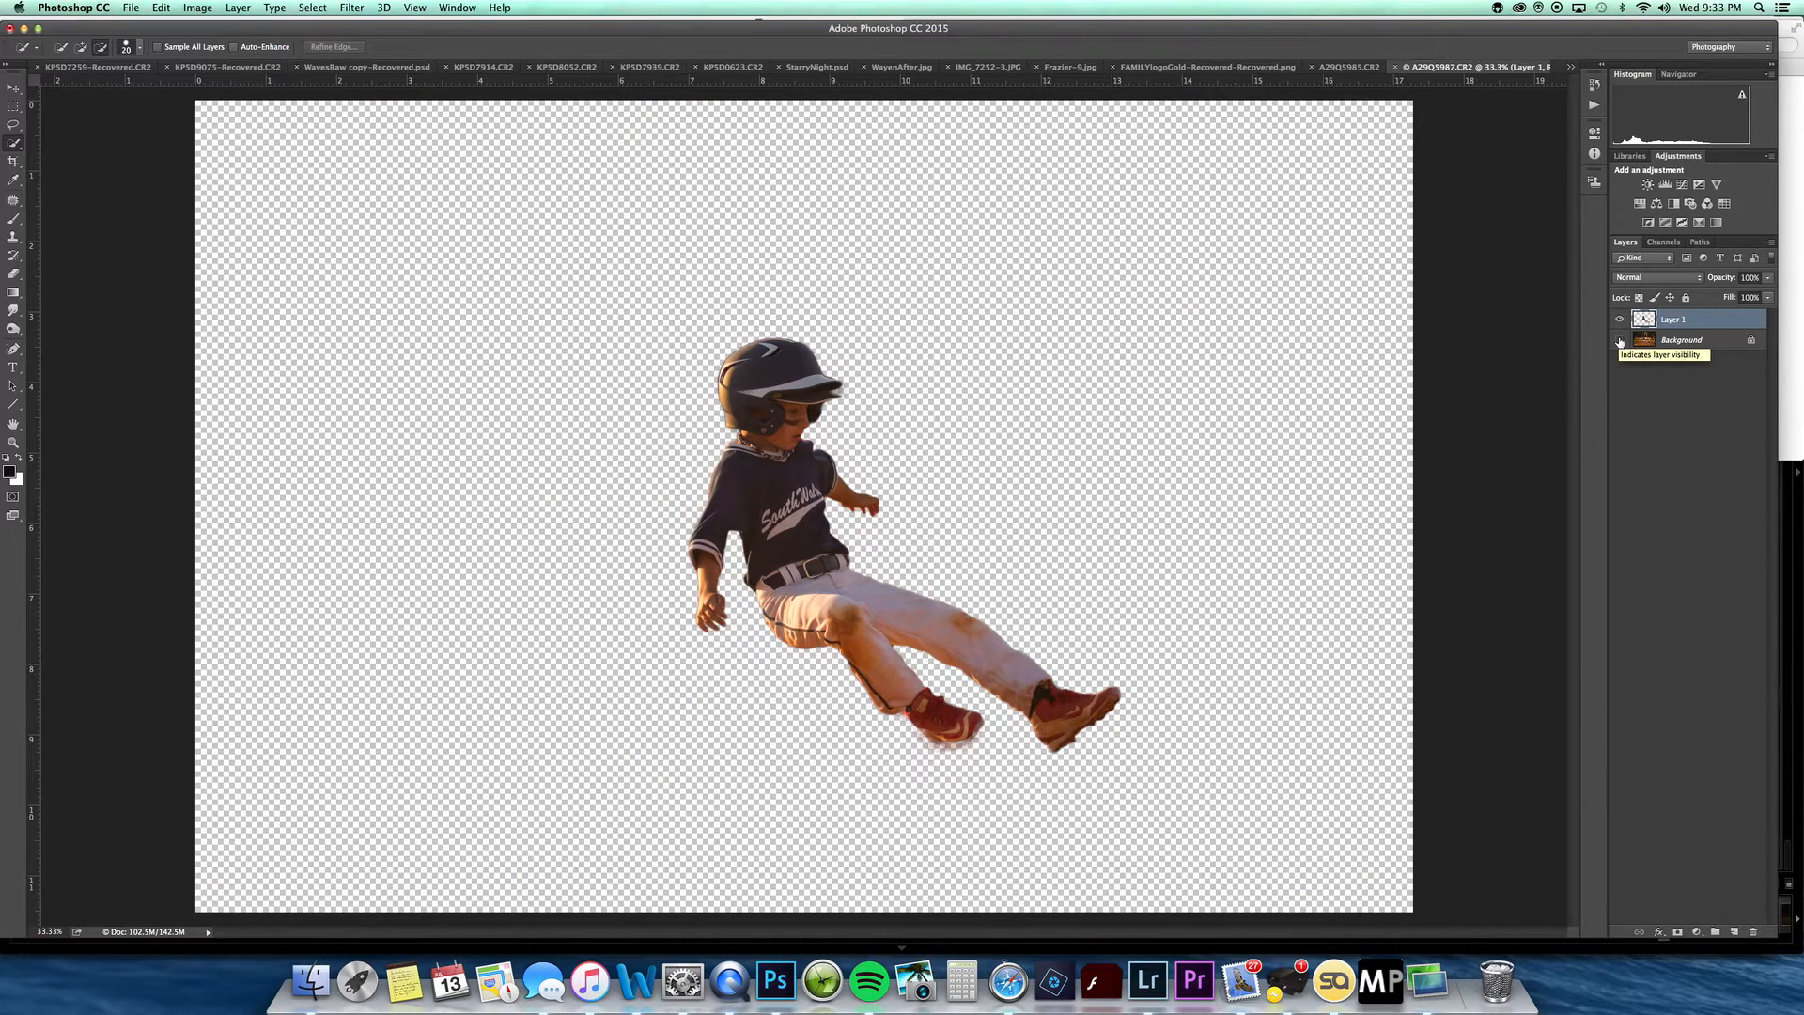
pyautogui.click(1619, 342)
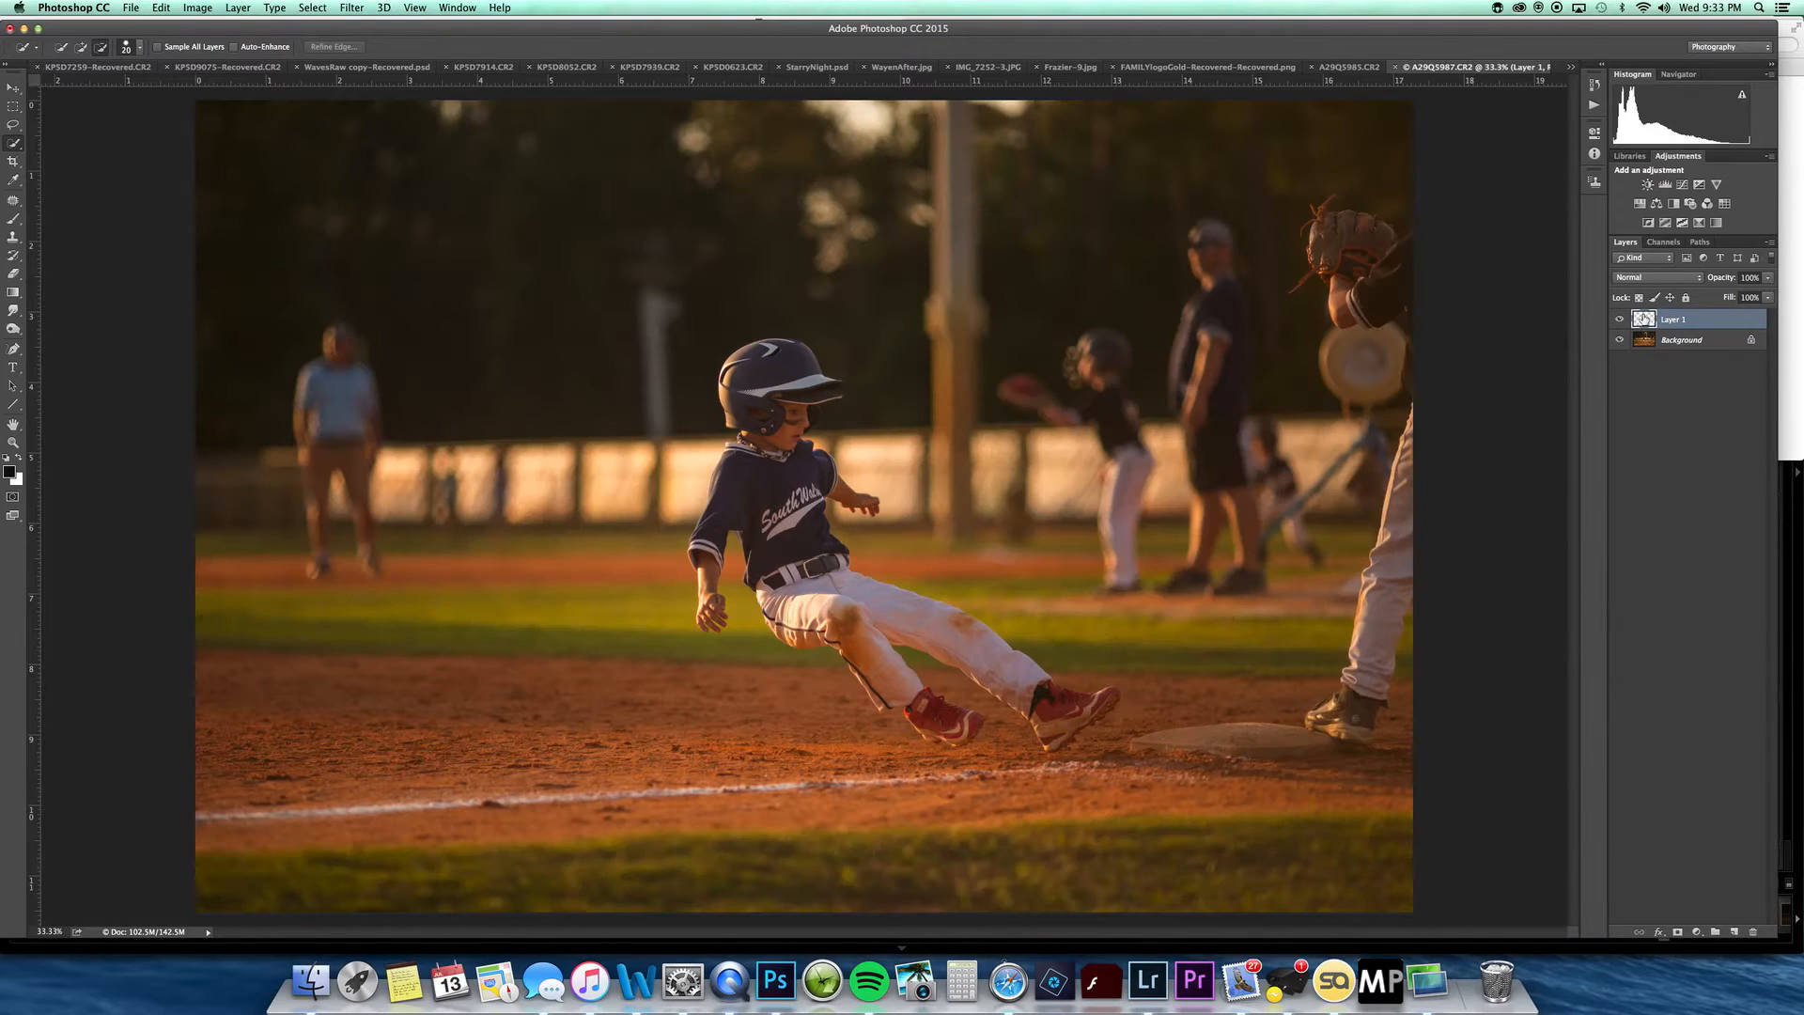
pyautogui.press('v')
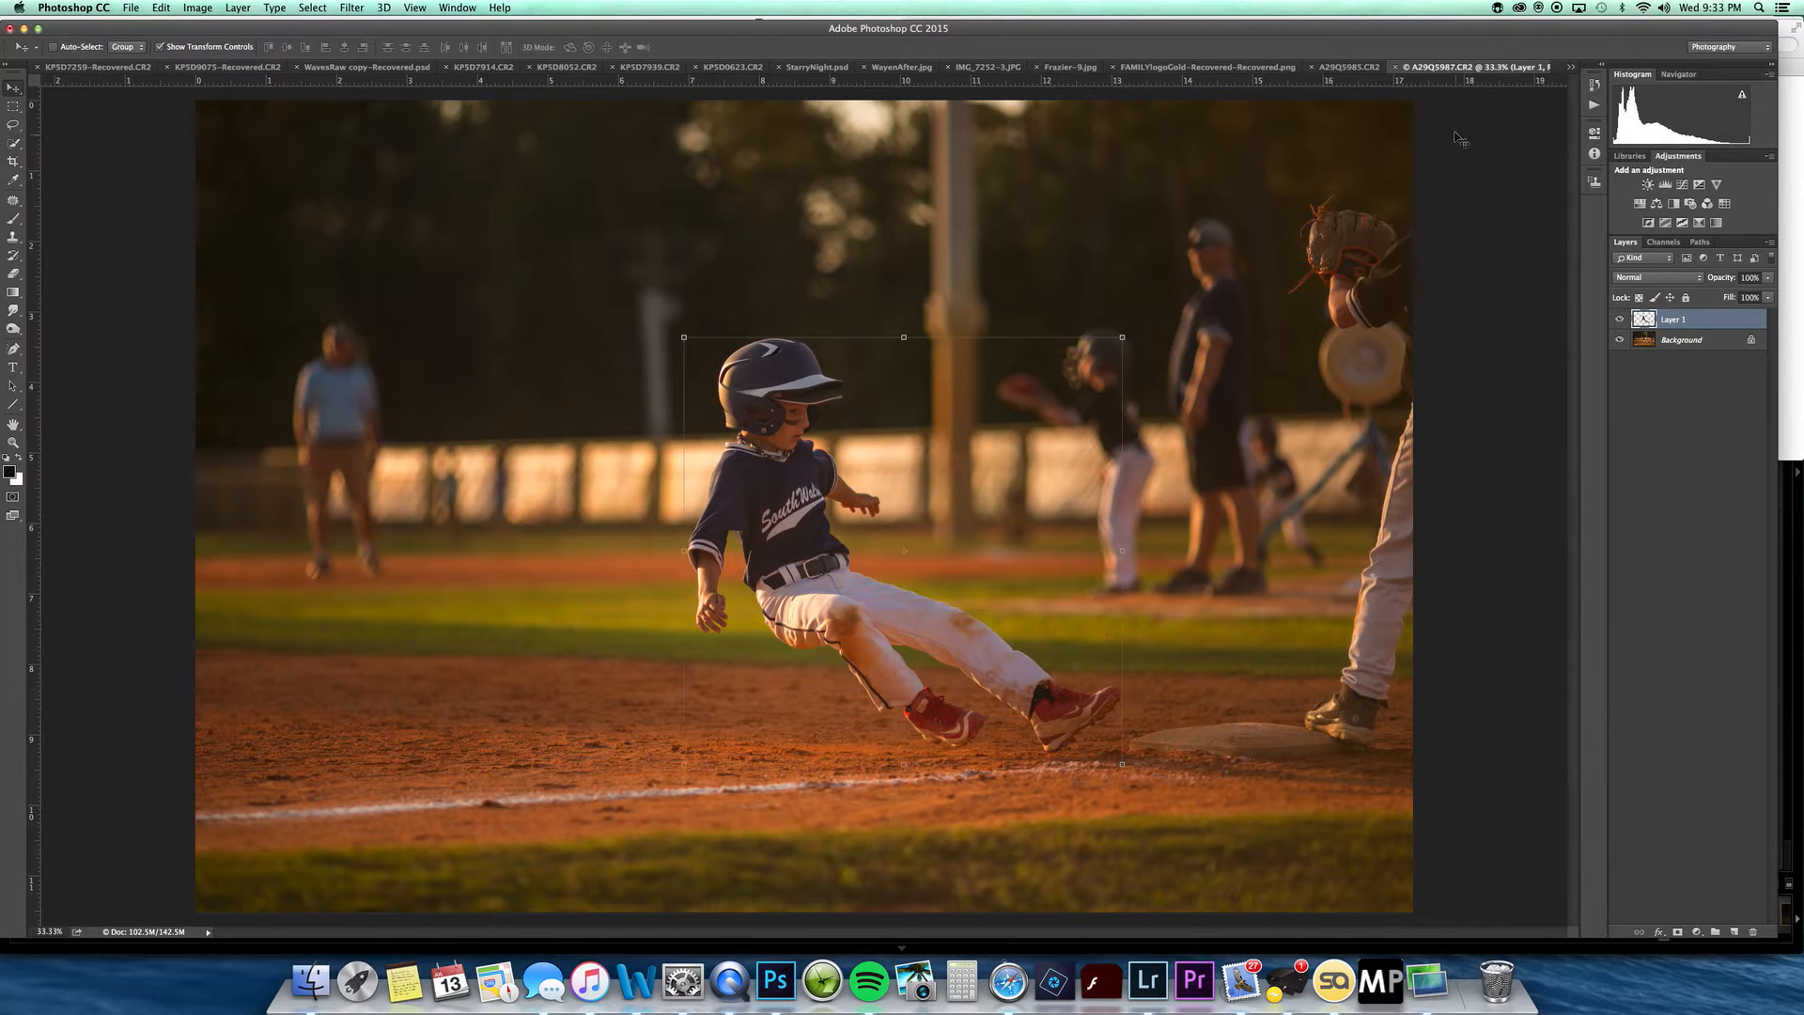
pyautogui.click(1574, 70)
pyautogui.click(1518, 105)
pyautogui.moveTo(1487, 71); pyautogui.dragTo(1550, 104)
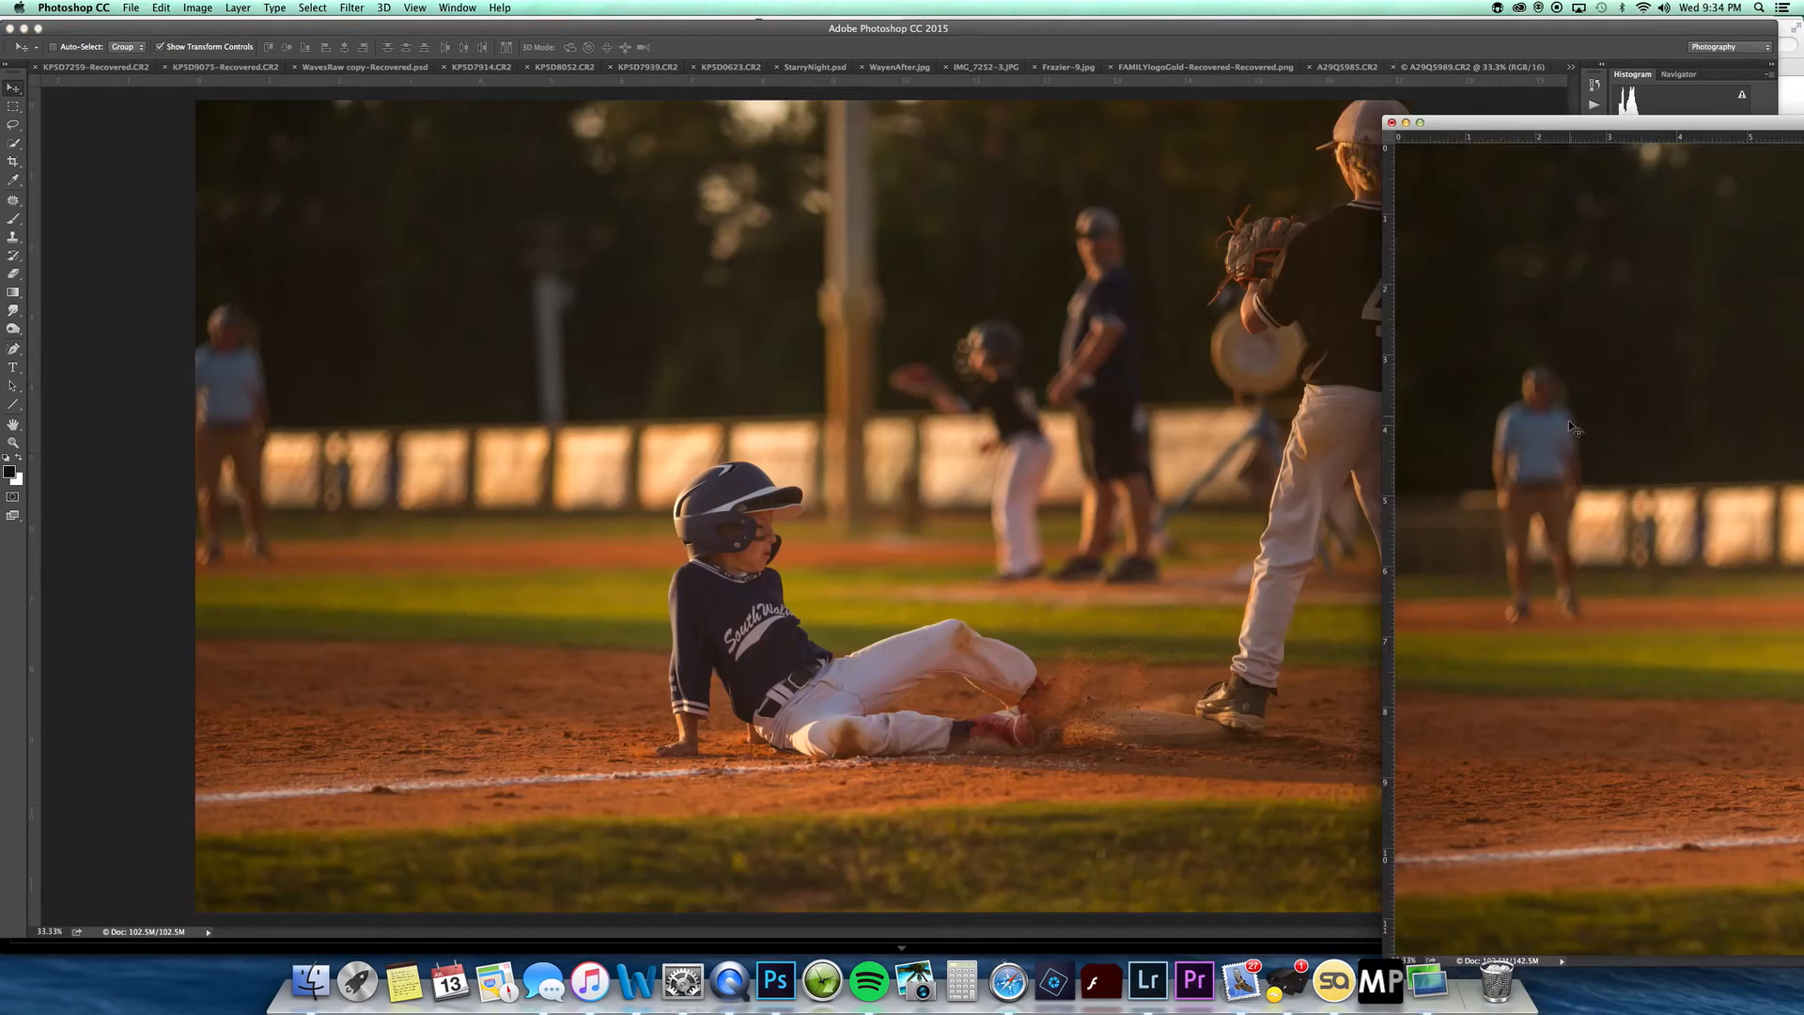
pyautogui.click(805, 615)
pyautogui.moveTo(806, 615); pyautogui.dragTo(538, 534)
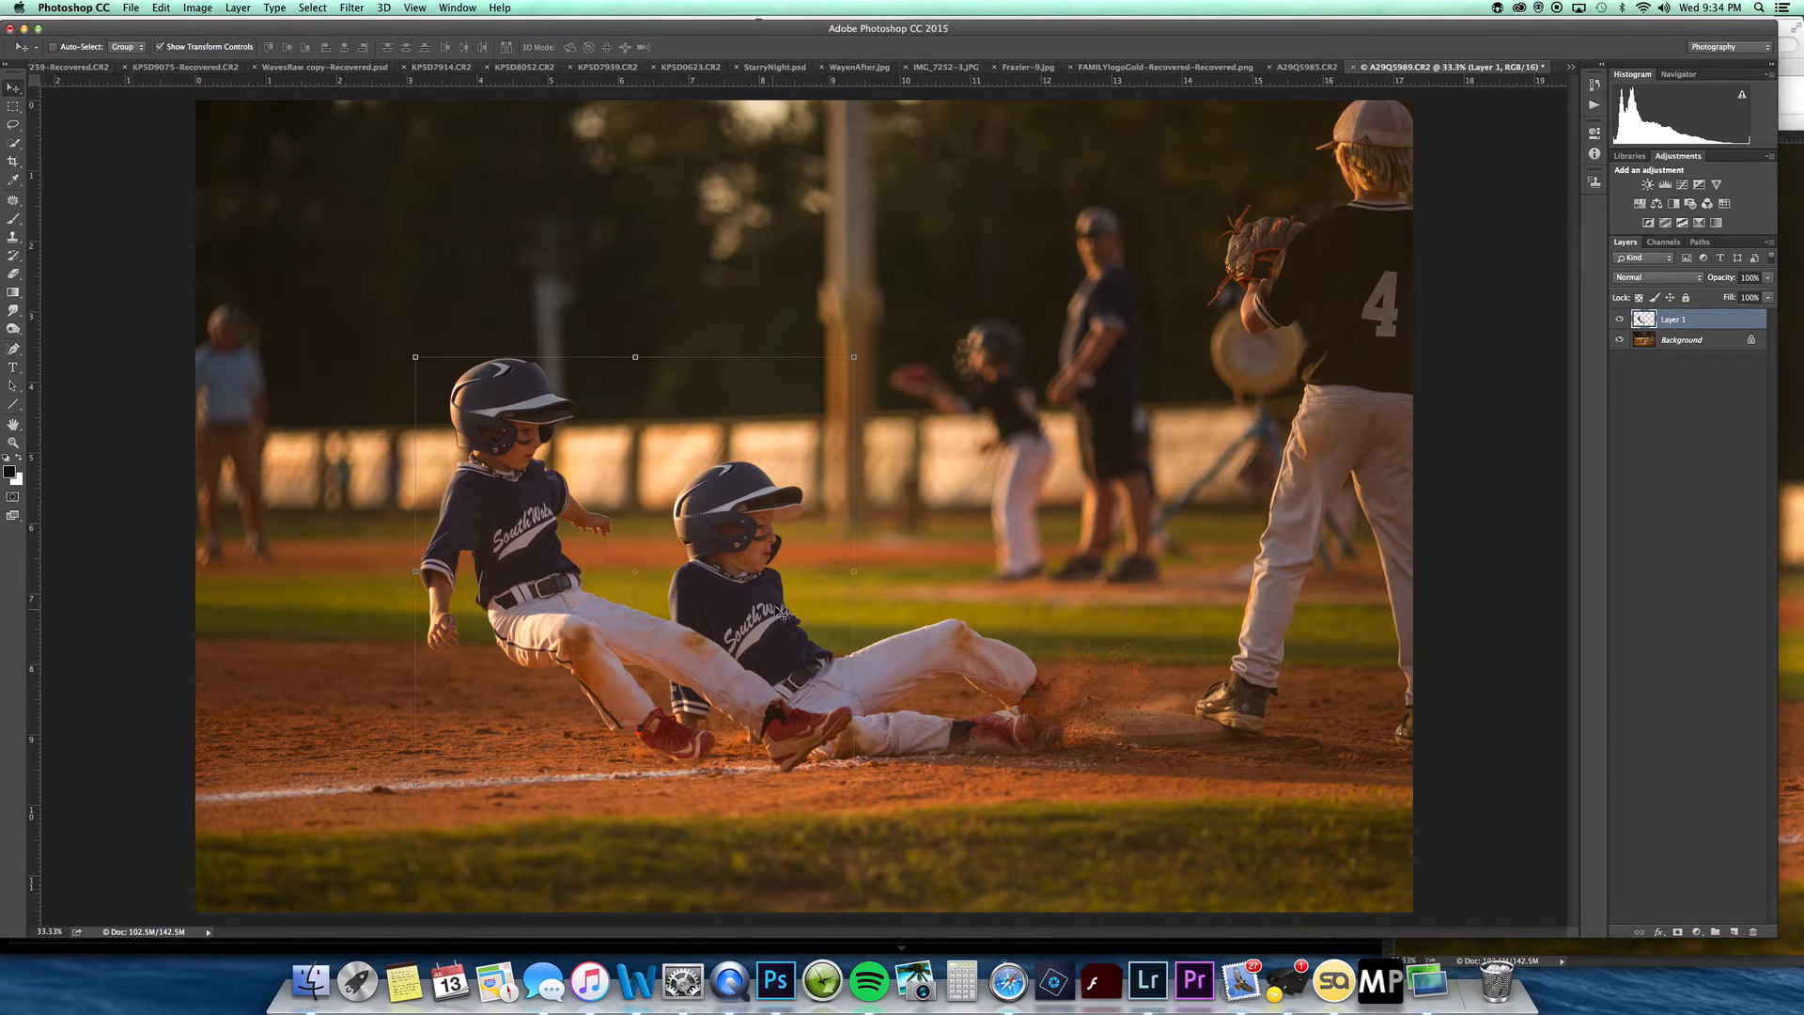
# Step: Quick-select the player sliding into the base on the Background of A29Q5989, with the pasted player on Layer 1 hidden
pyautogui.click(1684, 342)
pyautogui.press('w')
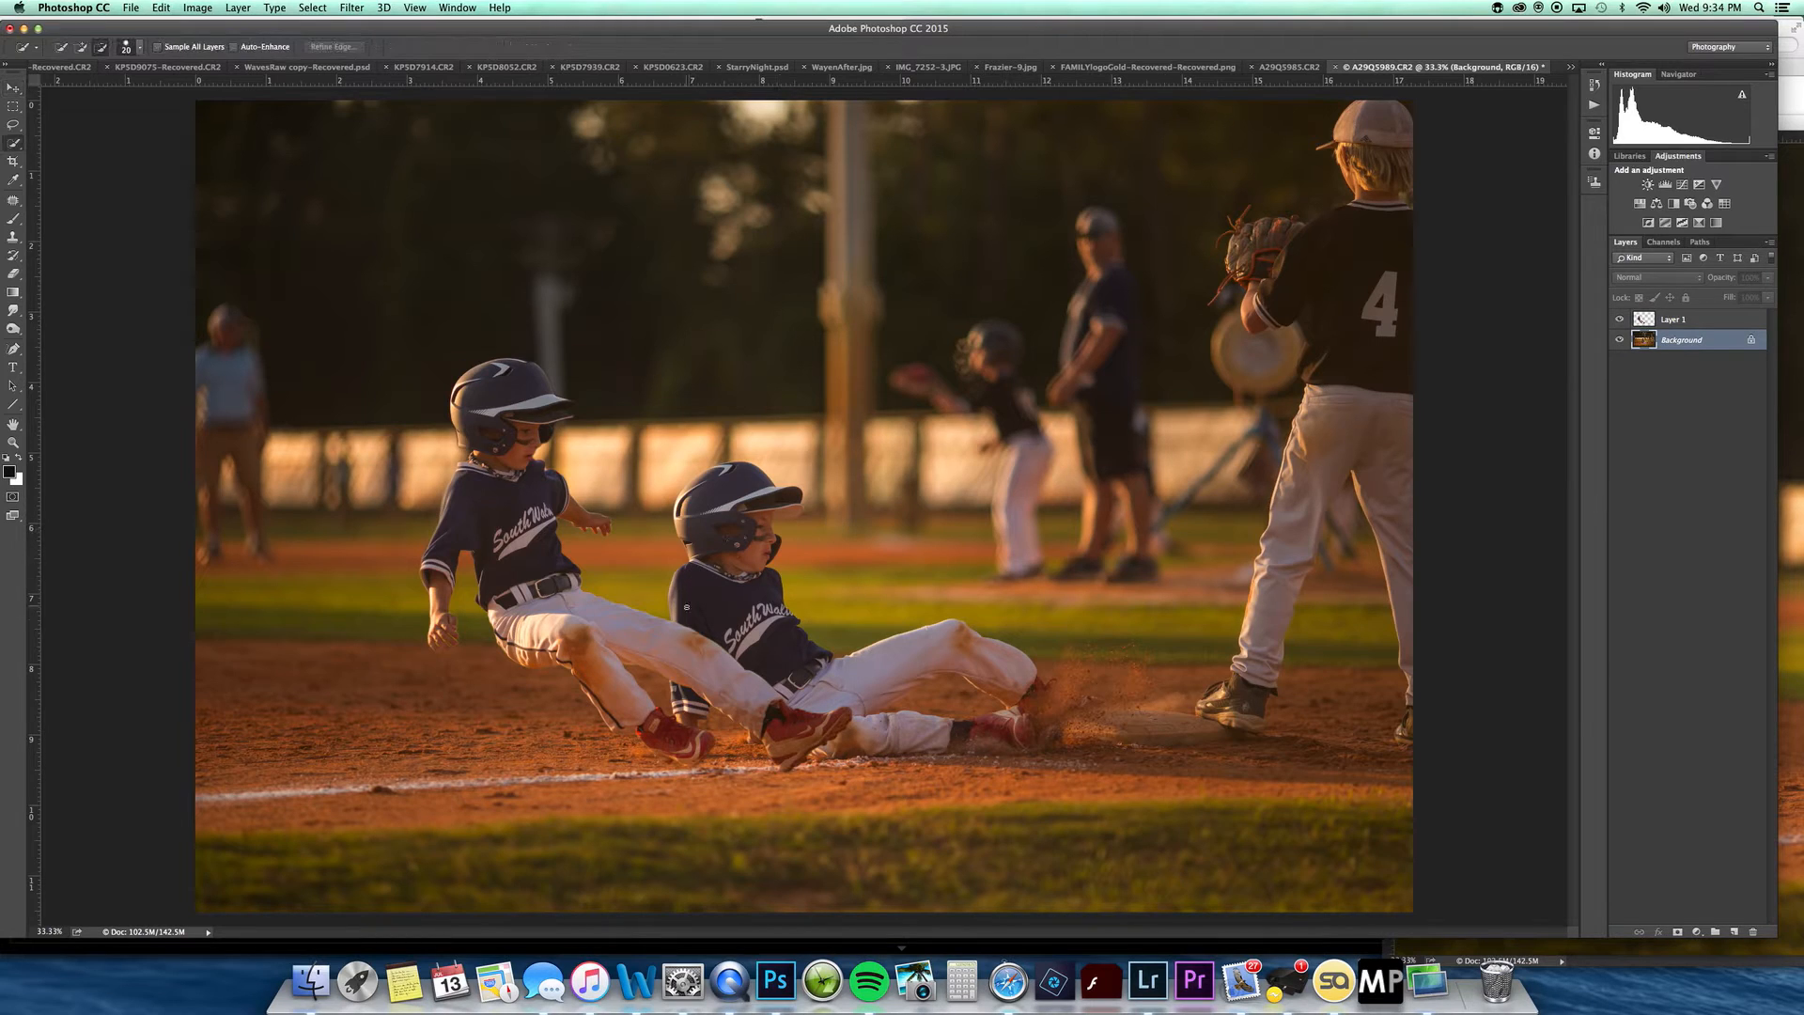
pyautogui.moveTo(689, 599)
pyautogui.mouseDown()
pyautogui.moveTo(707, 528)
pyautogui.moveTo(686, 493)
pyautogui.moveTo(774, 491)
pyautogui.mouseUp()
pyautogui.moveTo(698, 545)
pyautogui.mouseDown()
pyautogui.moveTo(673, 609)
pyautogui.moveTo(692, 744)
pyautogui.mouseUp()
pyautogui.click(1619, 318)
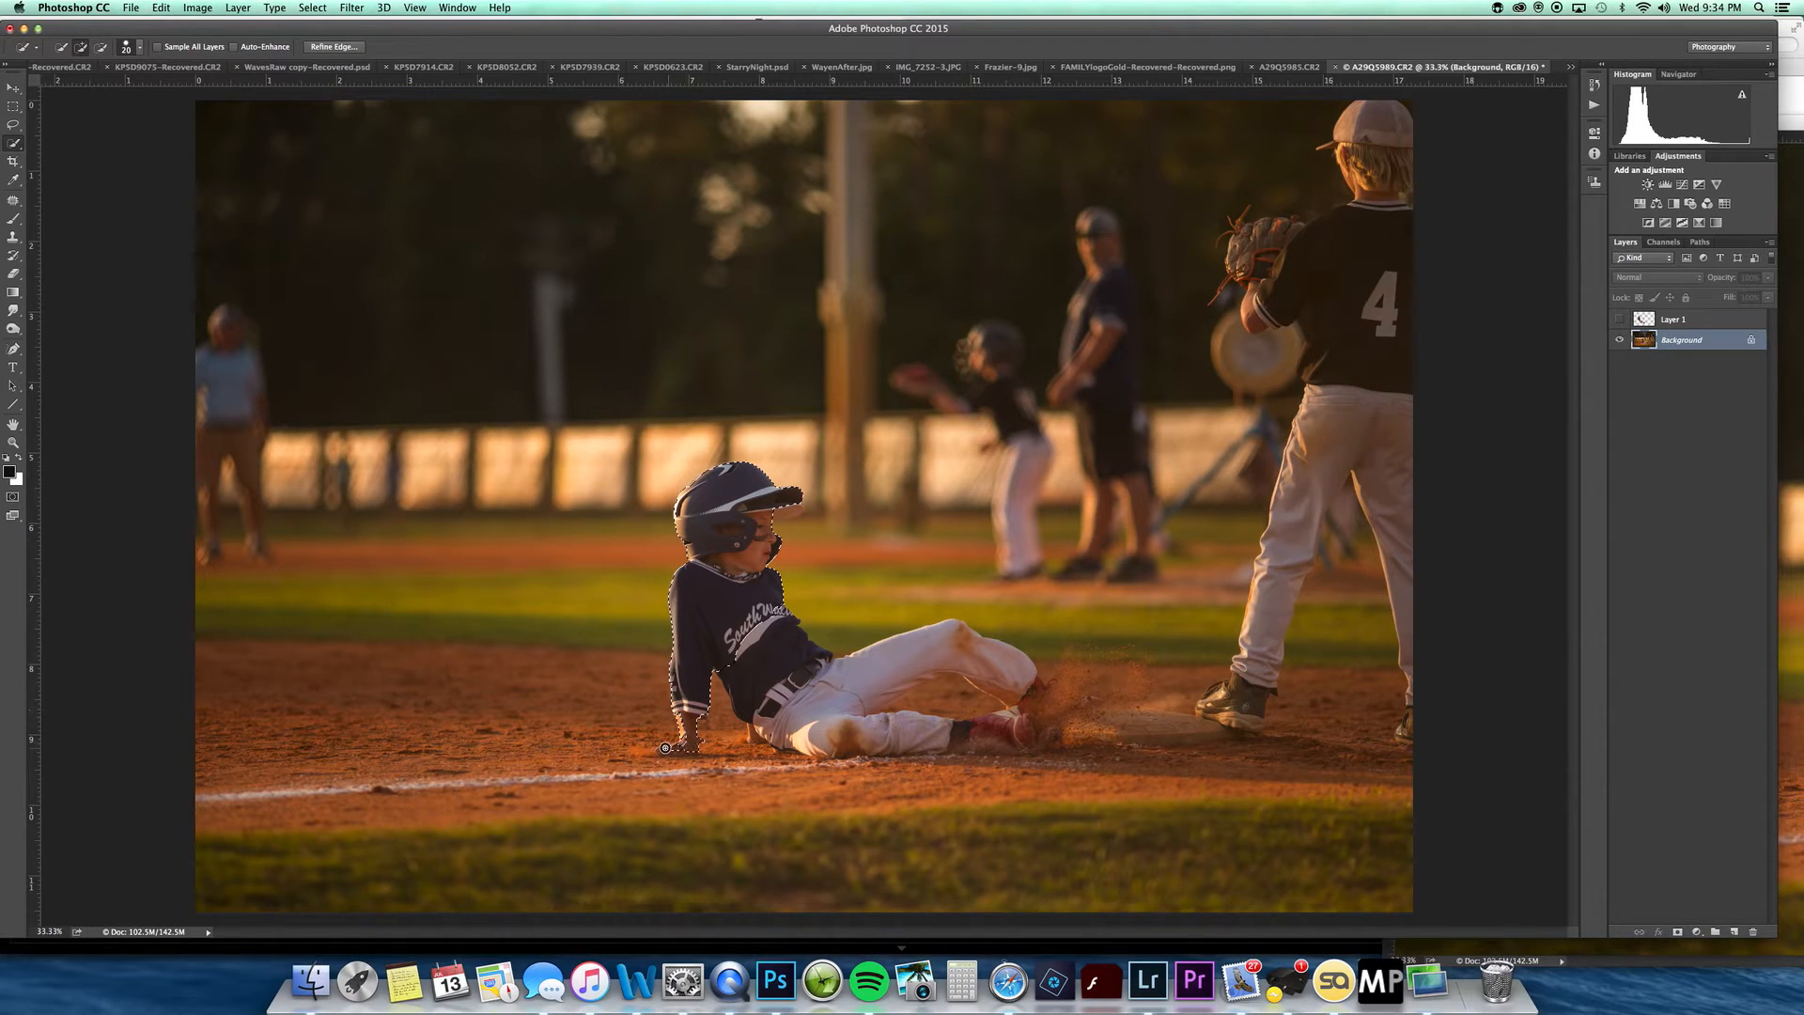
pyautogui.moveTo(756, 714)
pyautogui.mouseDown()
pyautogui.moveTo(874, 666)
pyautogui.moveTo(827, 740)
pyautogui.moveTo(883, 738)
pyautogui.mouseUp()
# Step: Subtract the dirt between the player's supporting arm and hip from the selection
pyautogui.click(100, 47)
pyautogui.moveTo(731, 690); pyautogui.dragTo(722, 757)
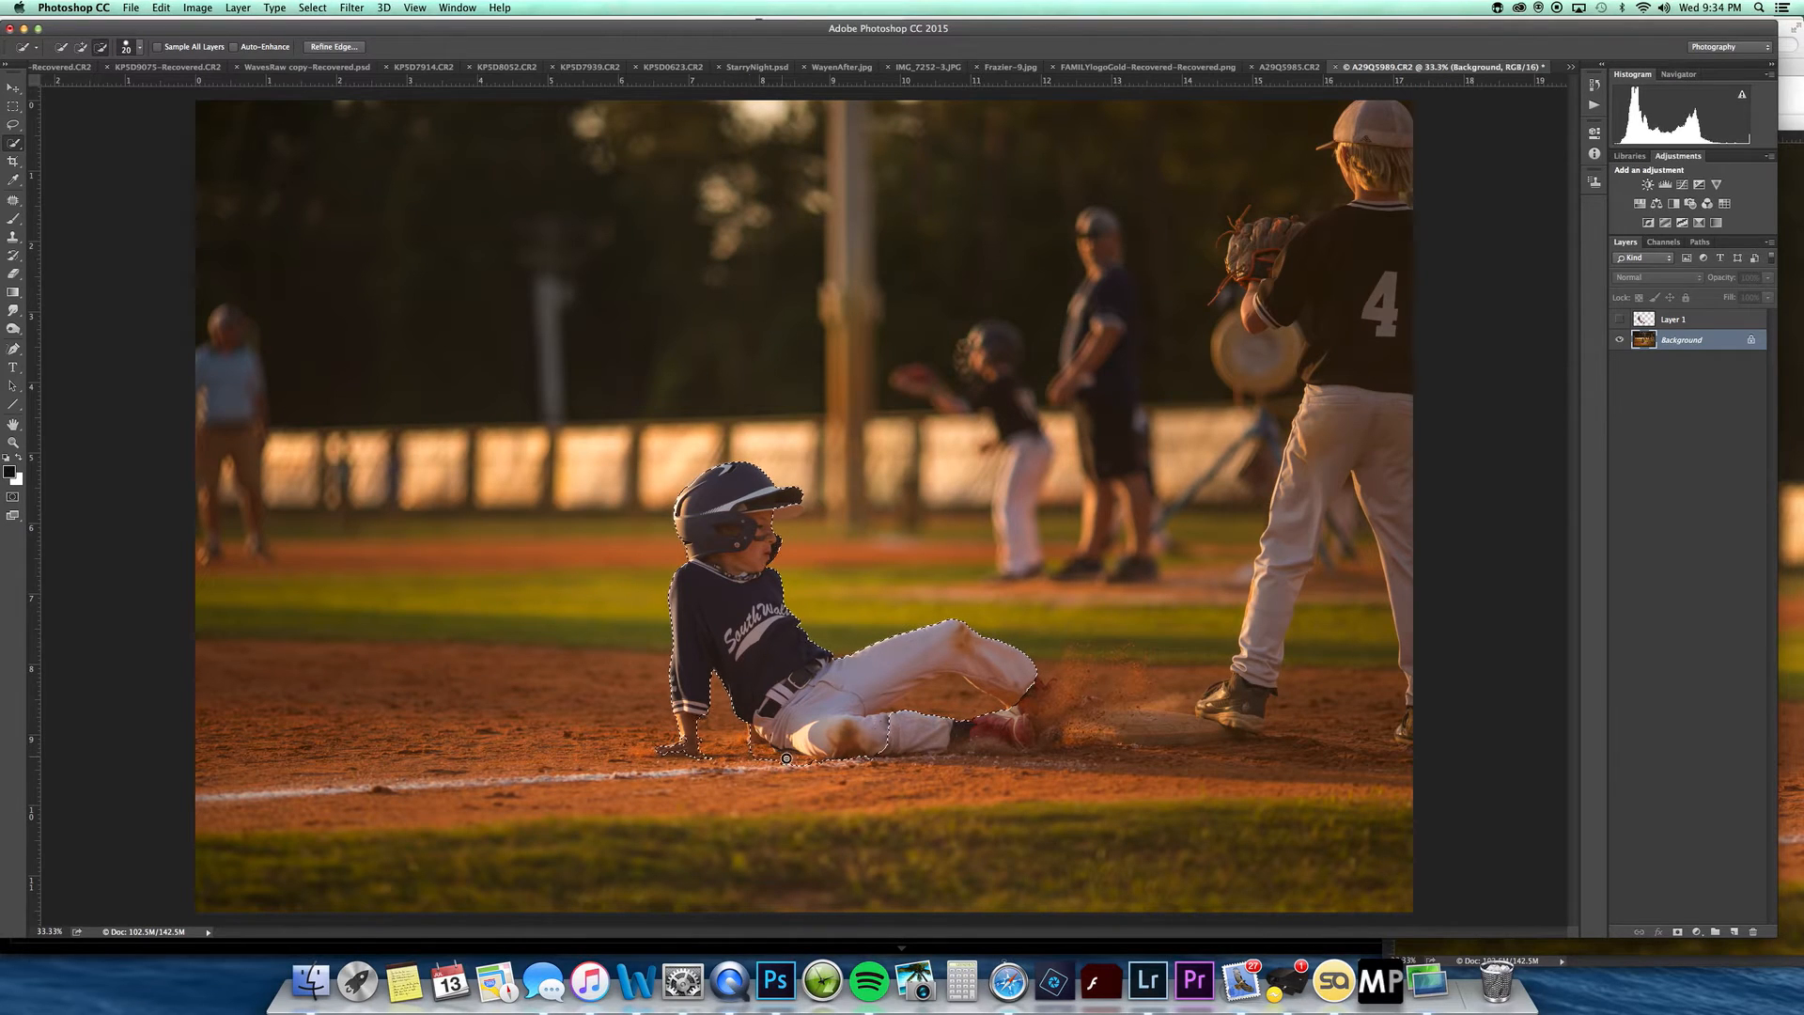
pyautogui.moveTo(756, 747); pyautogui.dragTo(747, 726)
pyautogui.click(81, 47)
# Step: Refine the selection edge beside the supporting hand and copy the selected player onto a new layer
pyautogui.press('super+alt+r')
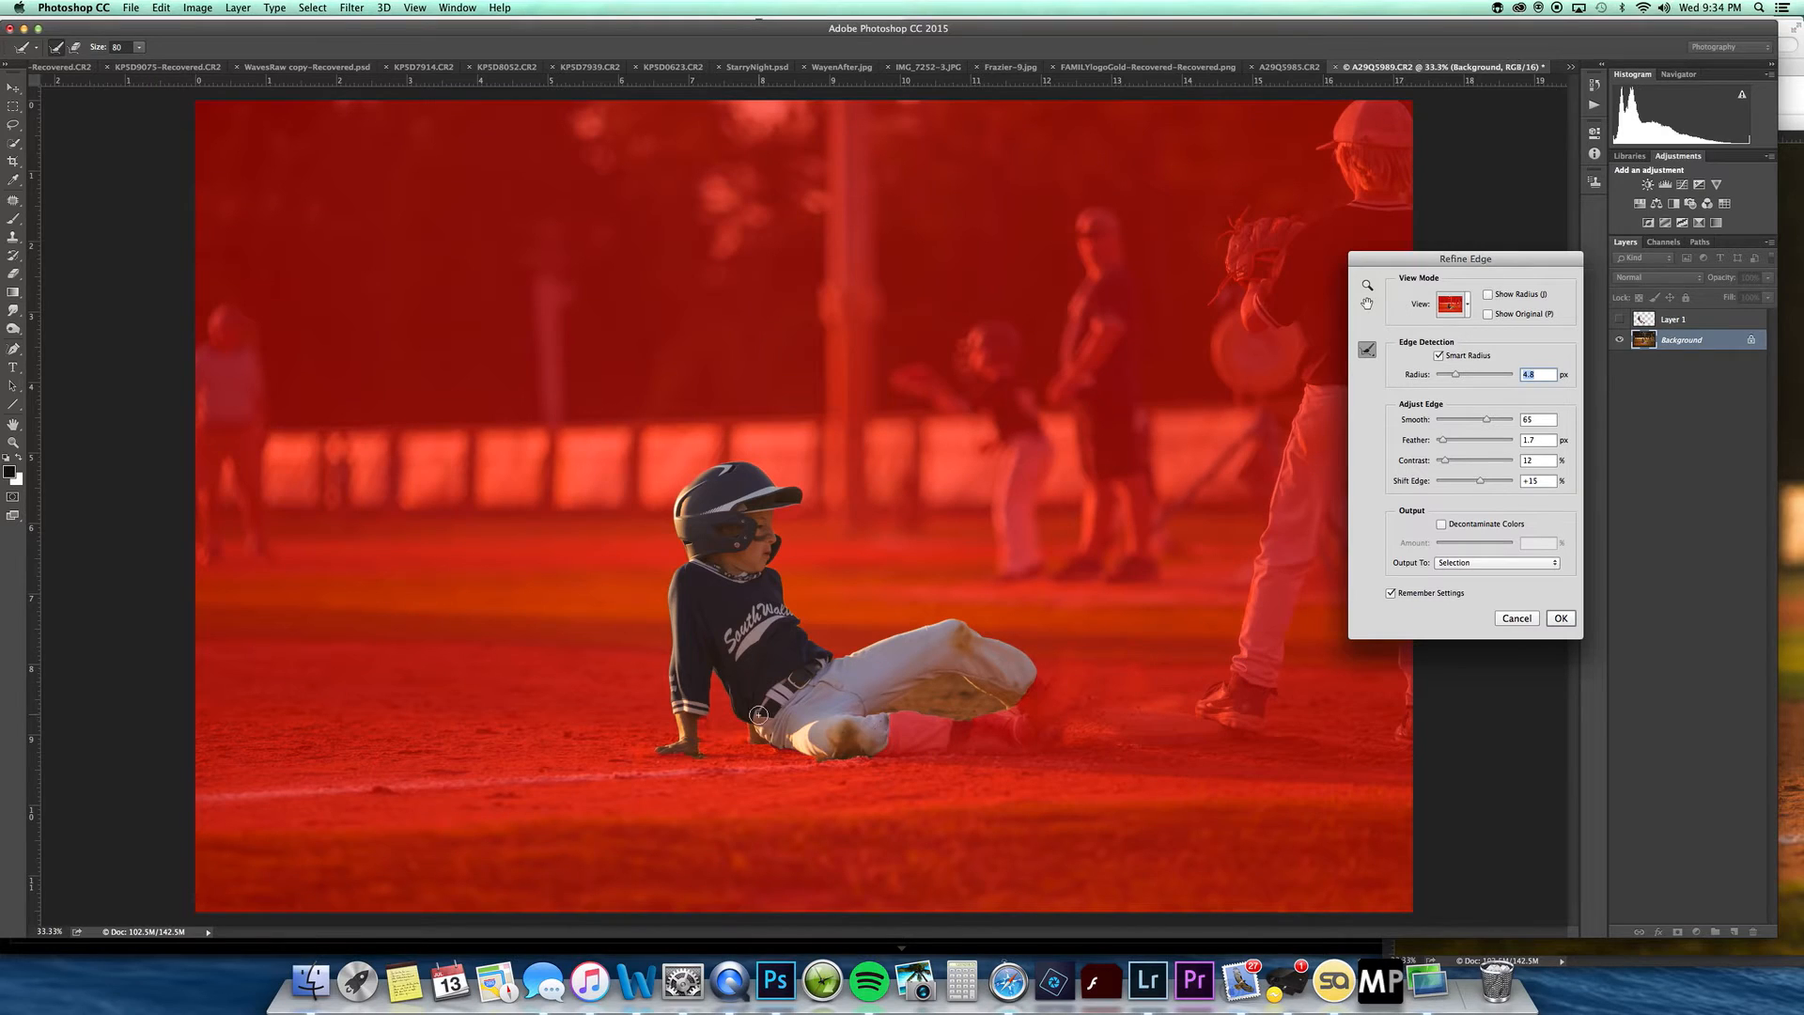
pyautogui.moveTo(737, 745)
pyautogui.mouseDown()
pyautogui.moveTo(665, 755)
pyautogui.moveTo(707, 741)
pyautogui.mouseUp()
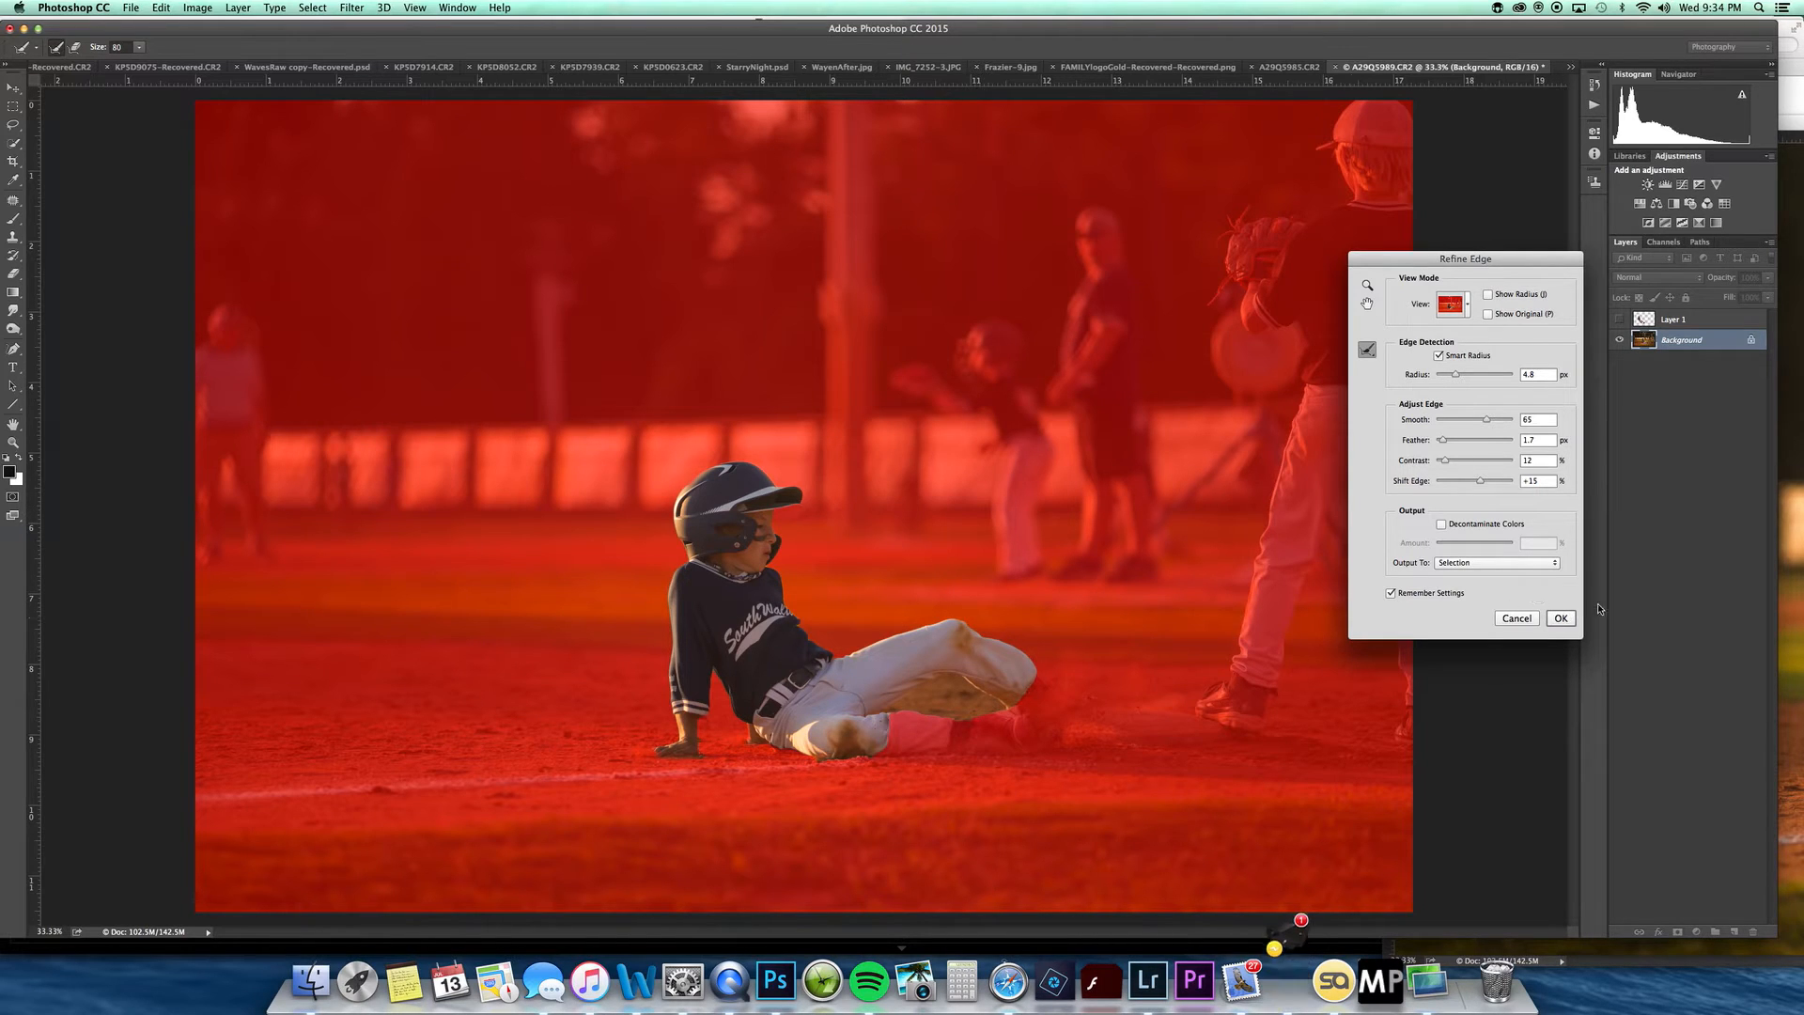
pyautogui.click(1561, 617)
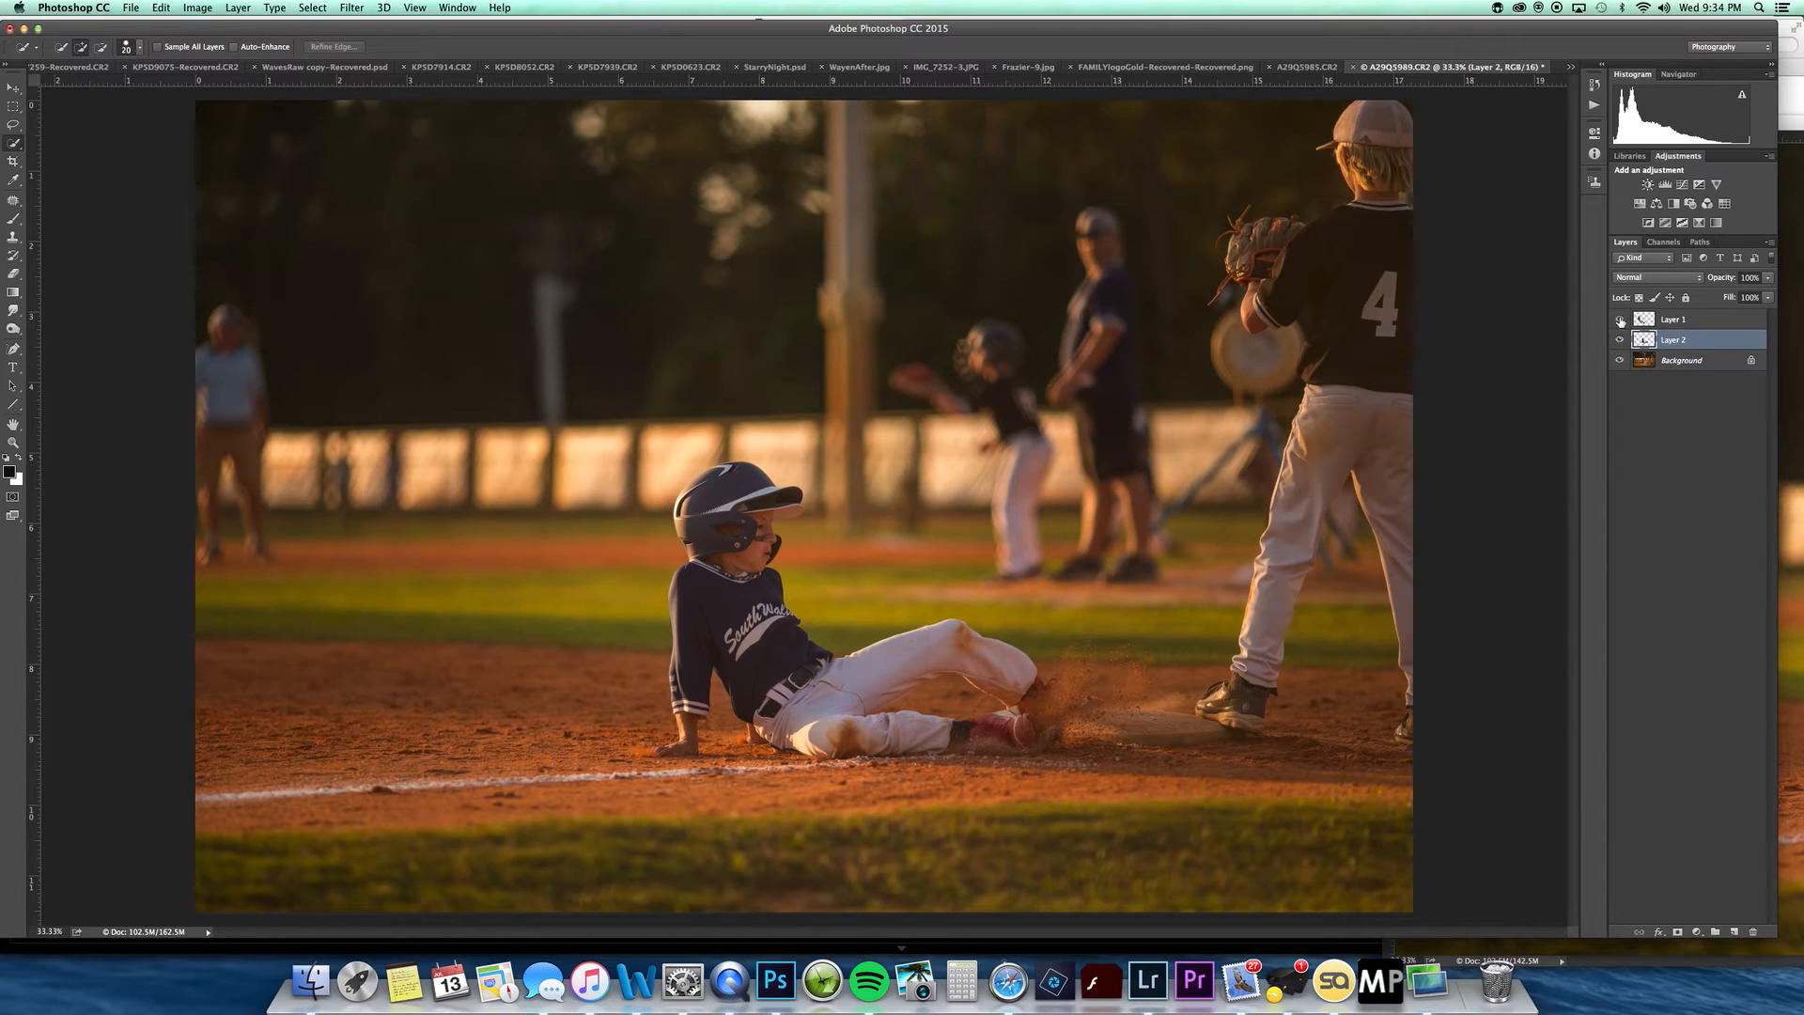
# Step: Show Layer 1, place it beneath Layer 2, and shift its player slightly further back from the player on the ground
pyautogui.click(1620, 321)
pyautogui.moveTo(1682, 320); pyautogui.dragTo(1696, 357)
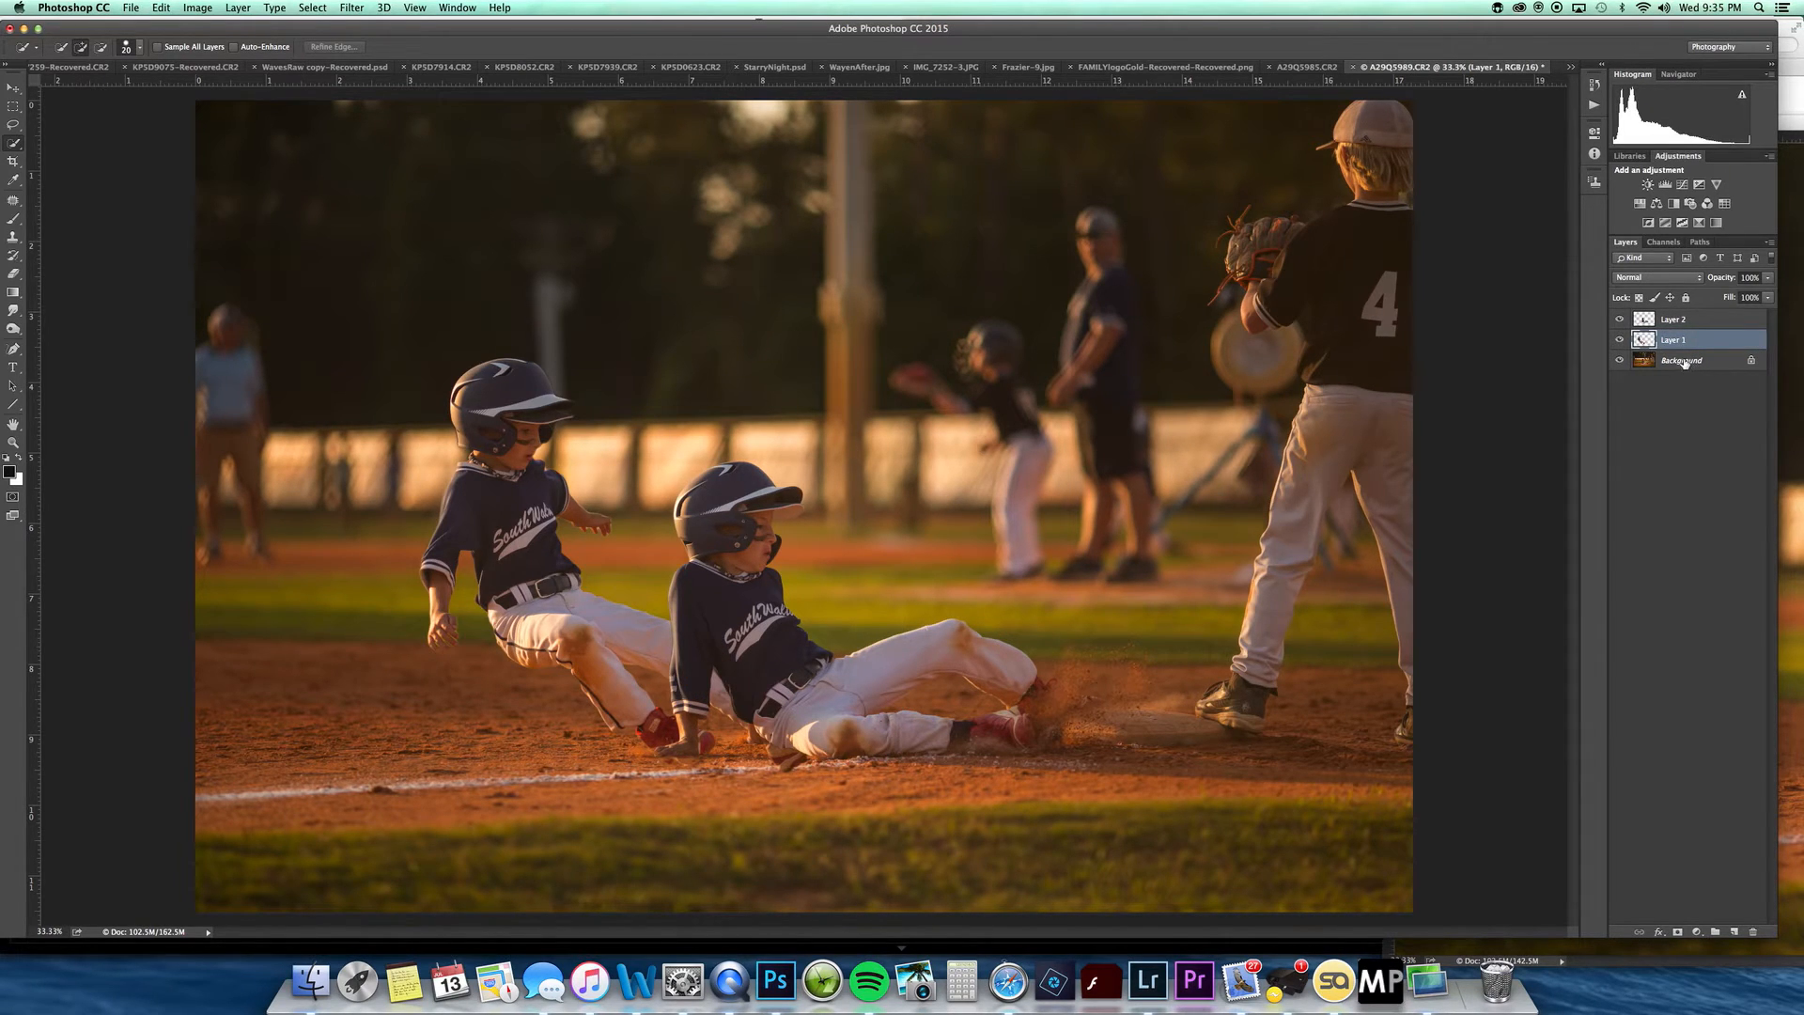
pyautogui.press('v')
pyautogui.moveTo(611, 624)
pyautogui.mouseDown()
pyautogui.moveTo(575, 622)
pyautogui.moveTo(625, 627)
pyautogui.mouseUp()
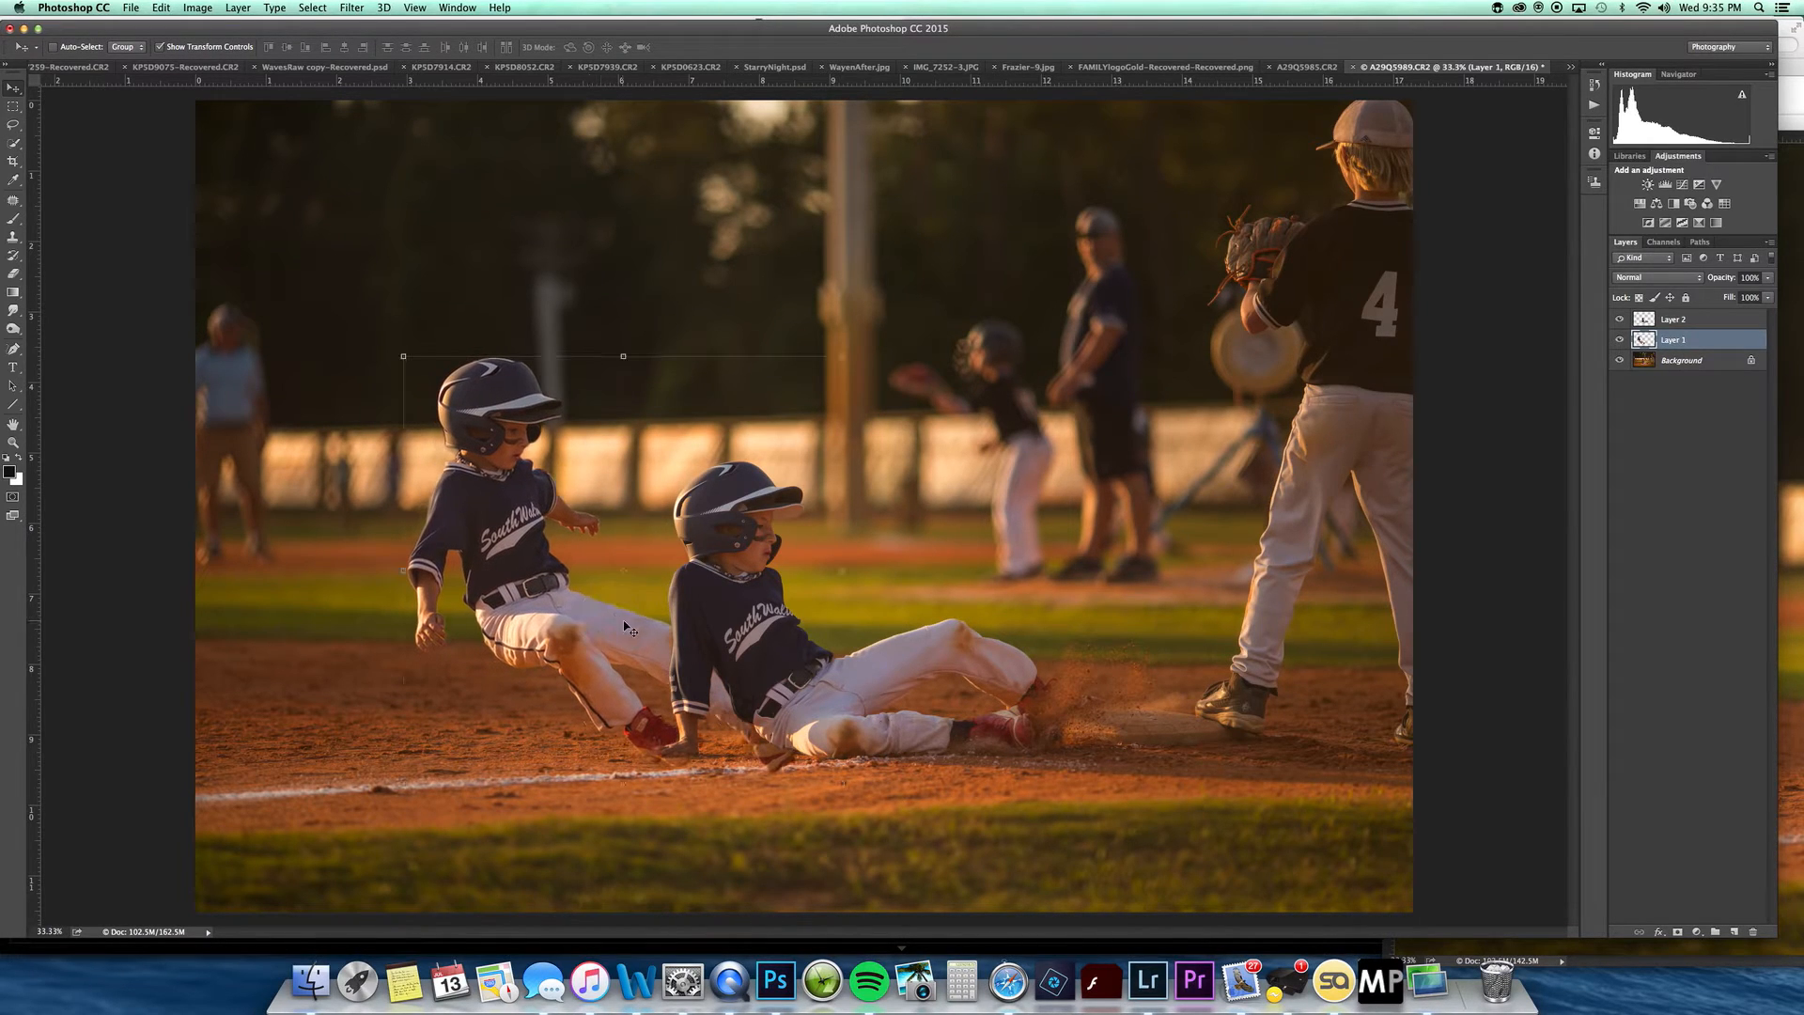
# Step: Widen the canvas of A29Q5989 to 19.5 inches, anchoring the image at the right so the space is added on the left
pyautogui.press('z')
pyautogui.keyDown('alt'); pyautogui.click(836, 517); pyautogui.keyUp('alt')
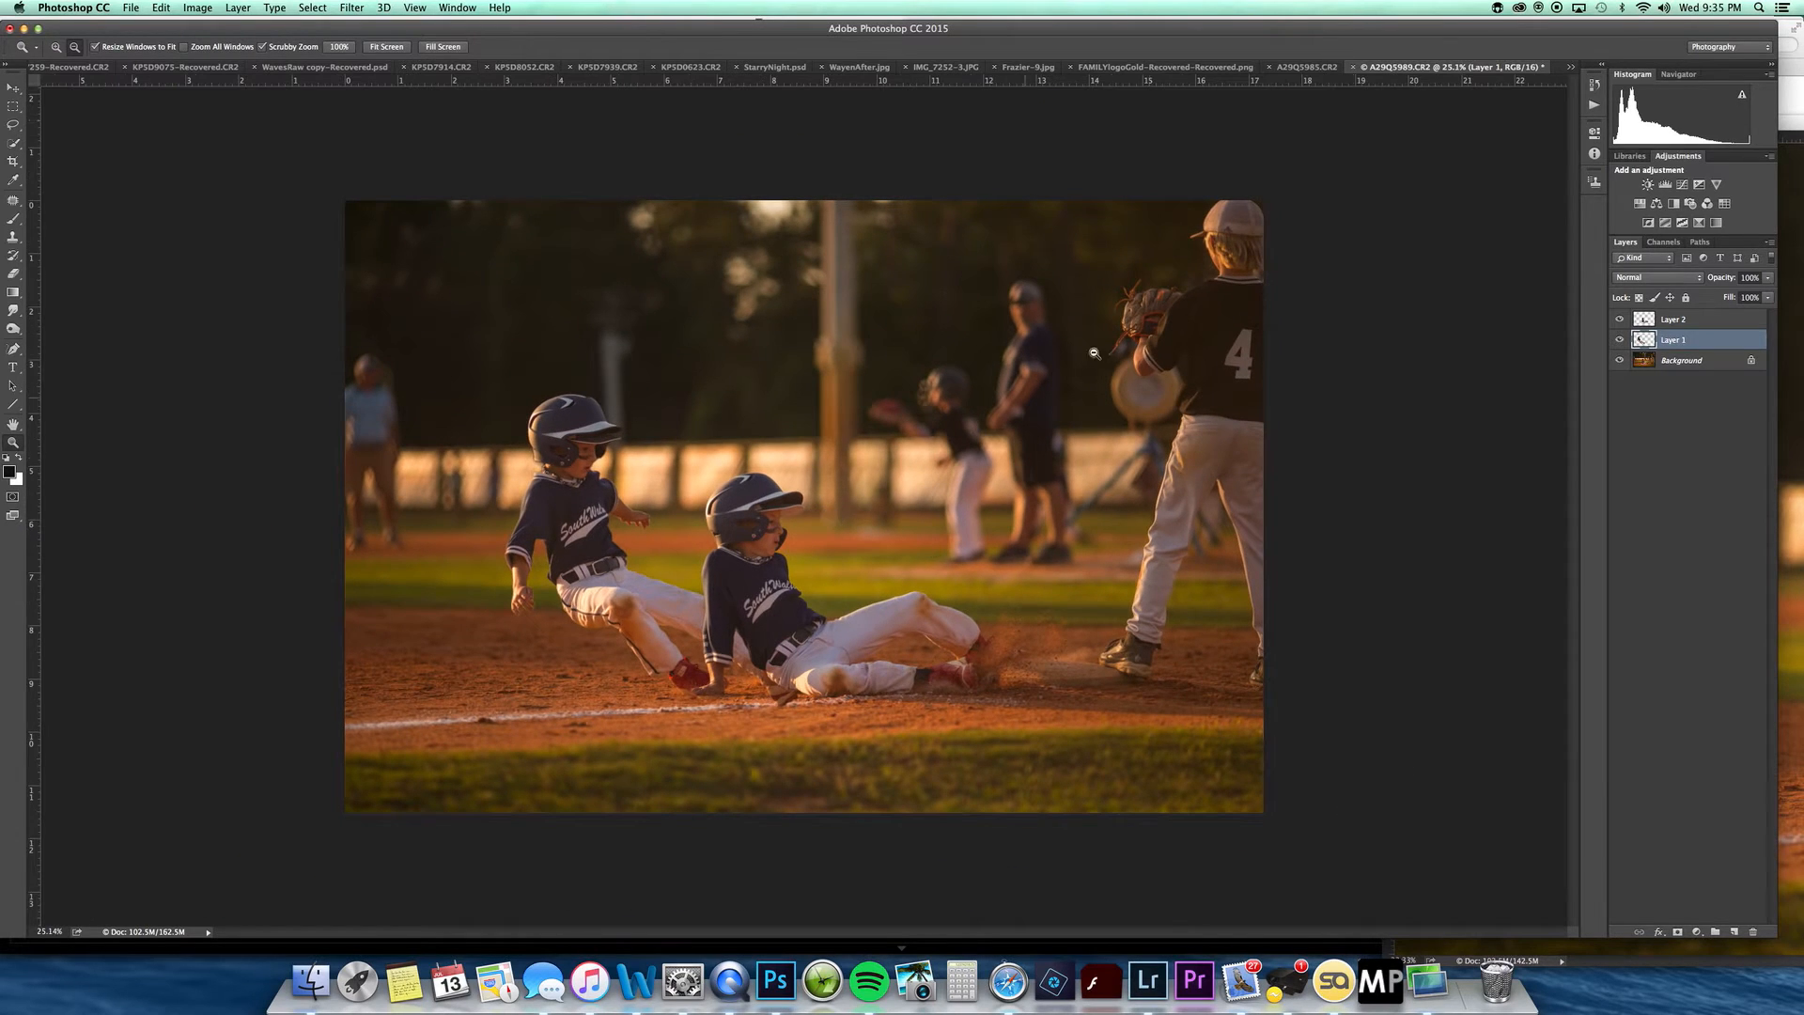
pyautogui.click(1319, 69)
pyautogui.moveTo(847, 492); pyautogui.dragTo(818, 517)
pyautogui.click(1550, 68)
pyautogui.click(198, 8)
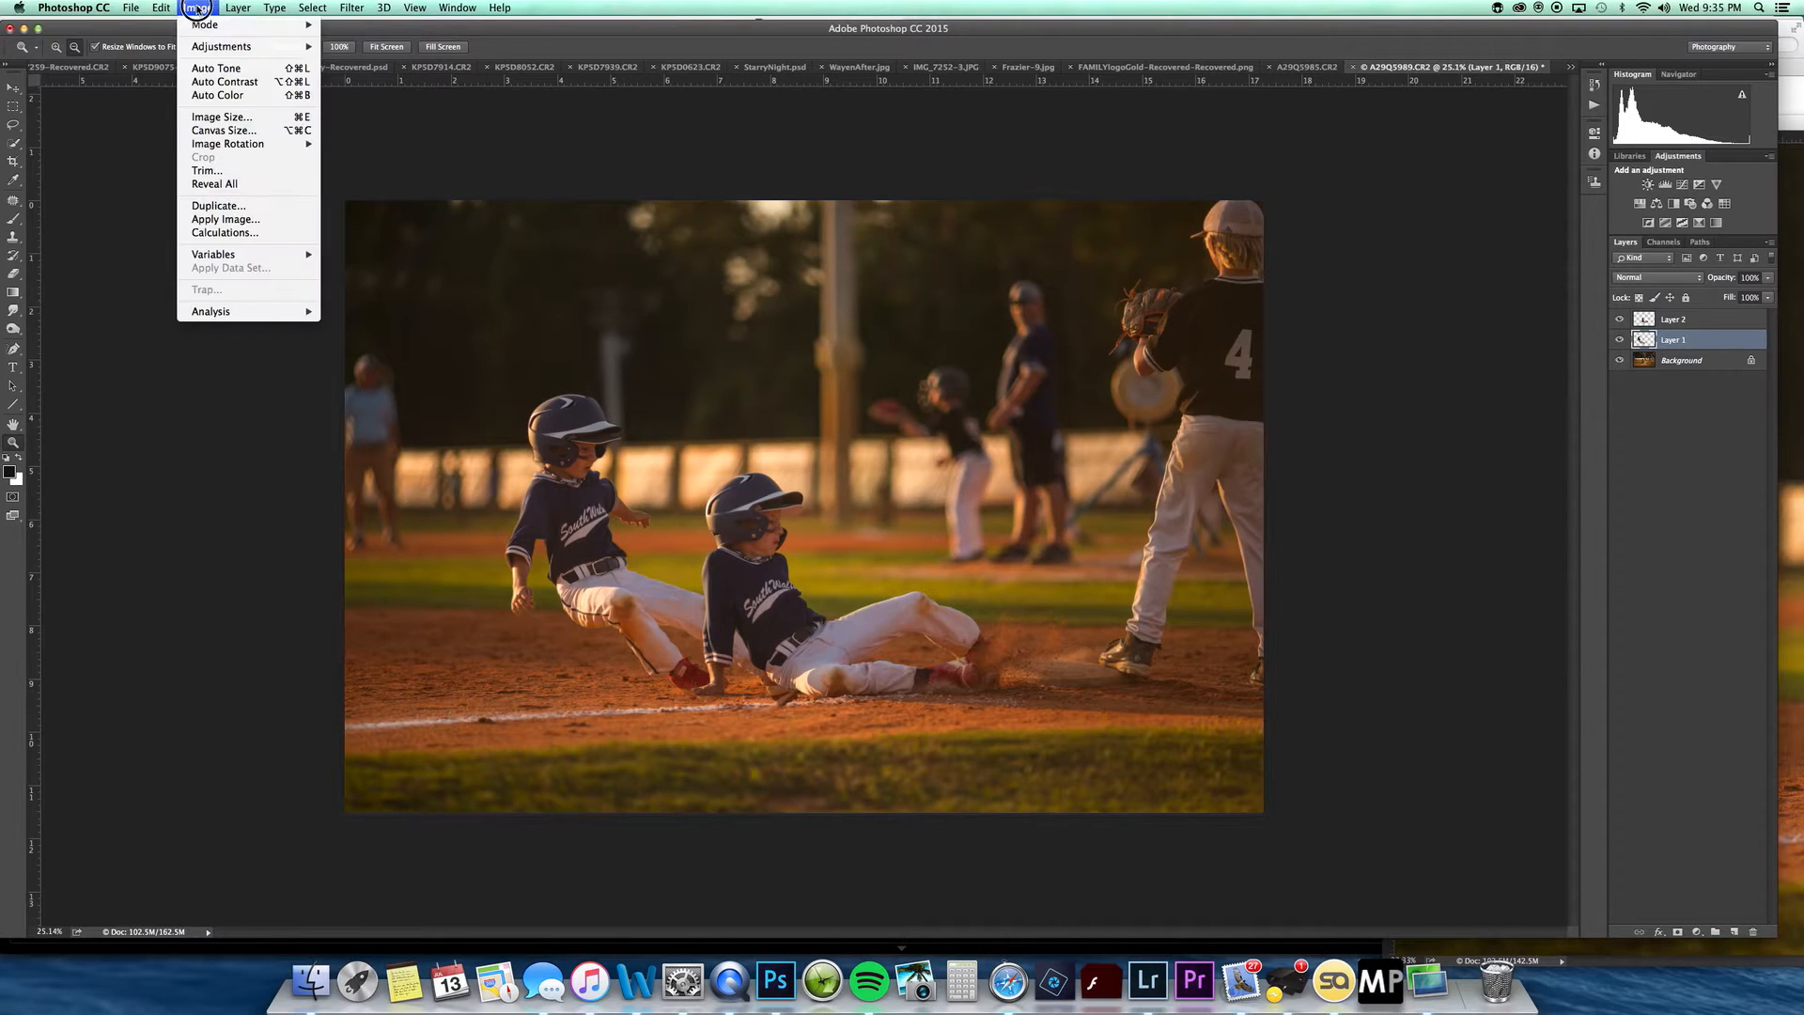
pyautogui.click(216, 129)
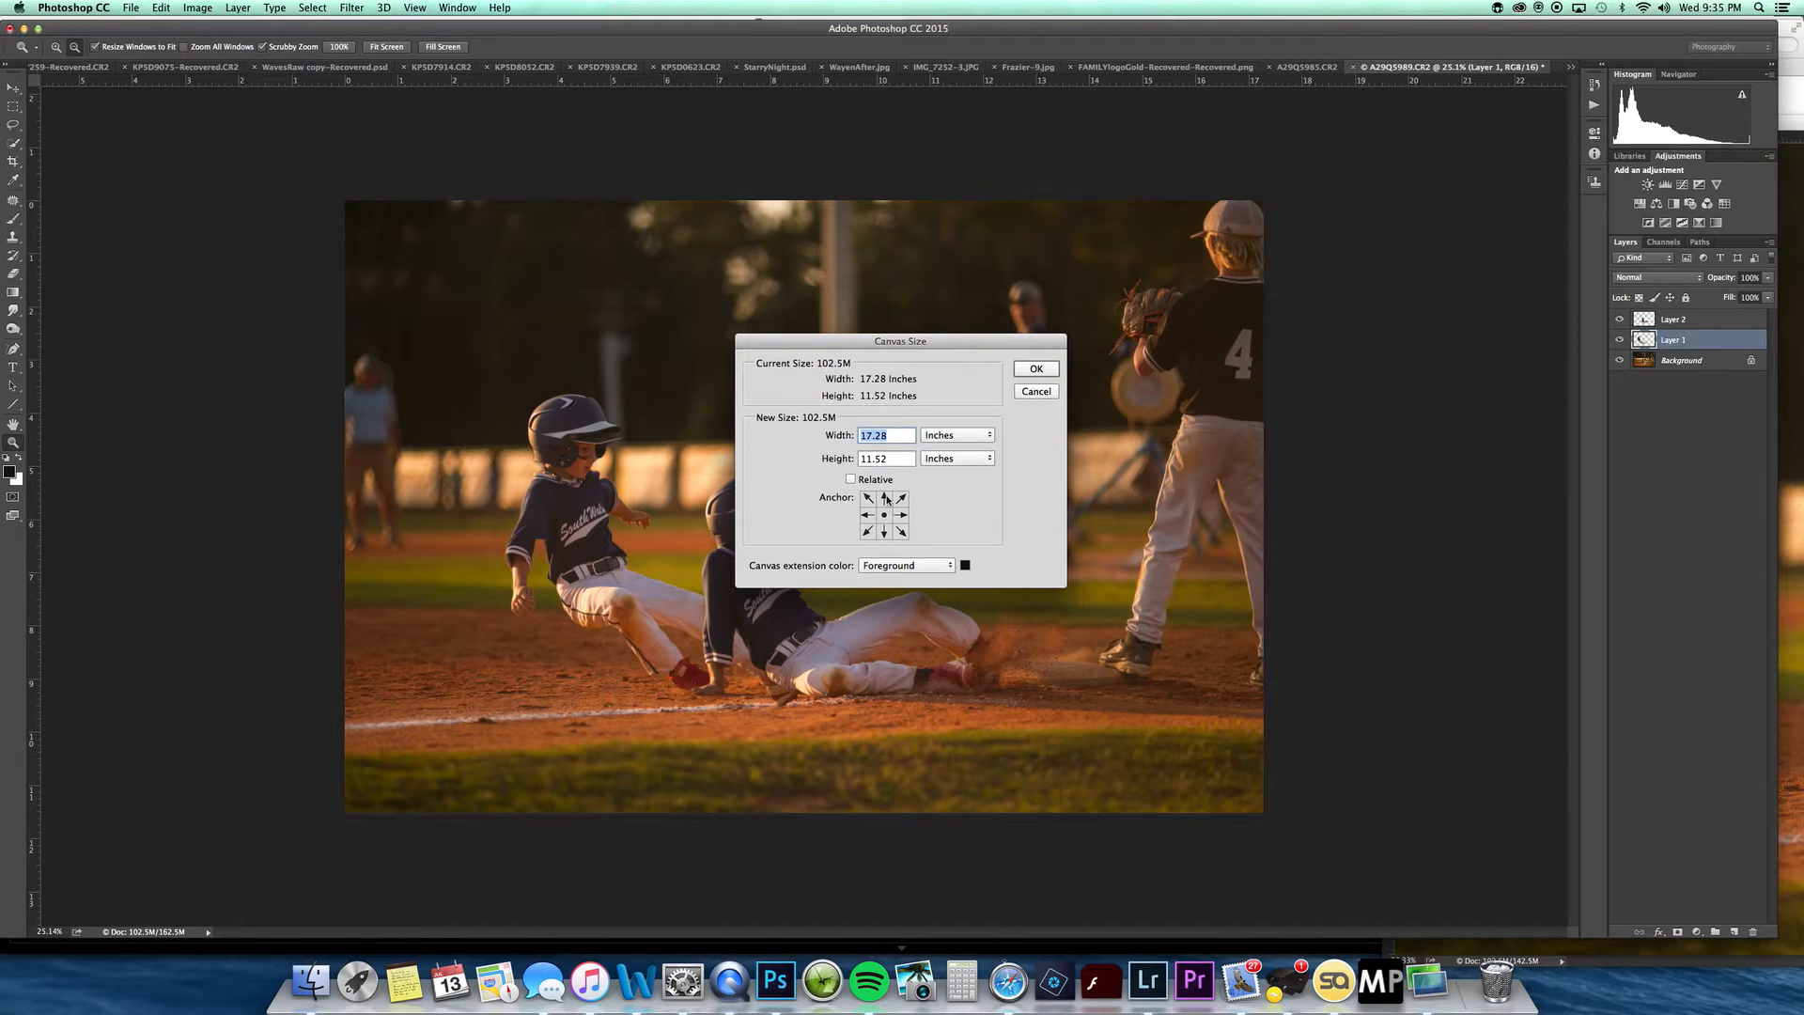
pyautogui.click(900, 516)
pyautogui.write('19')
pyautogui.press('Return')
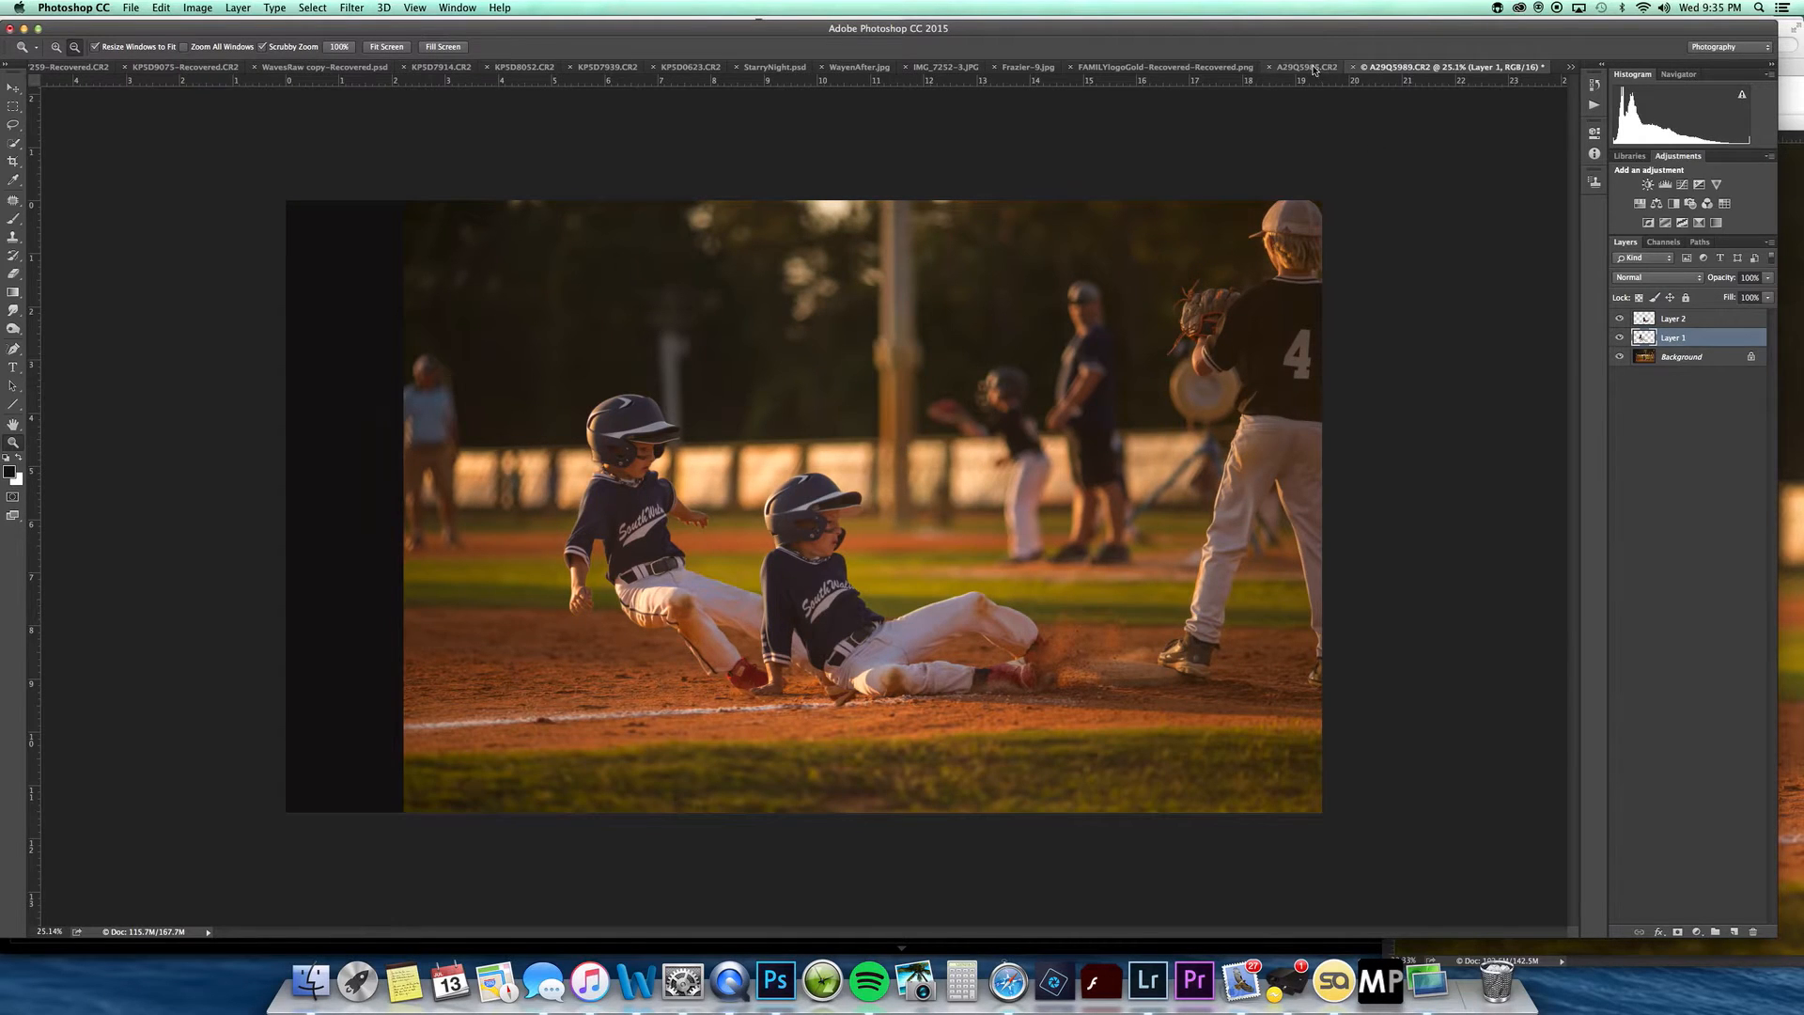
# Step: Copy the full-height left strip of A29Q5985 onto a new layer and place it over the black canvas extension in A29Q5989
pyautogui.click(1315, 69)
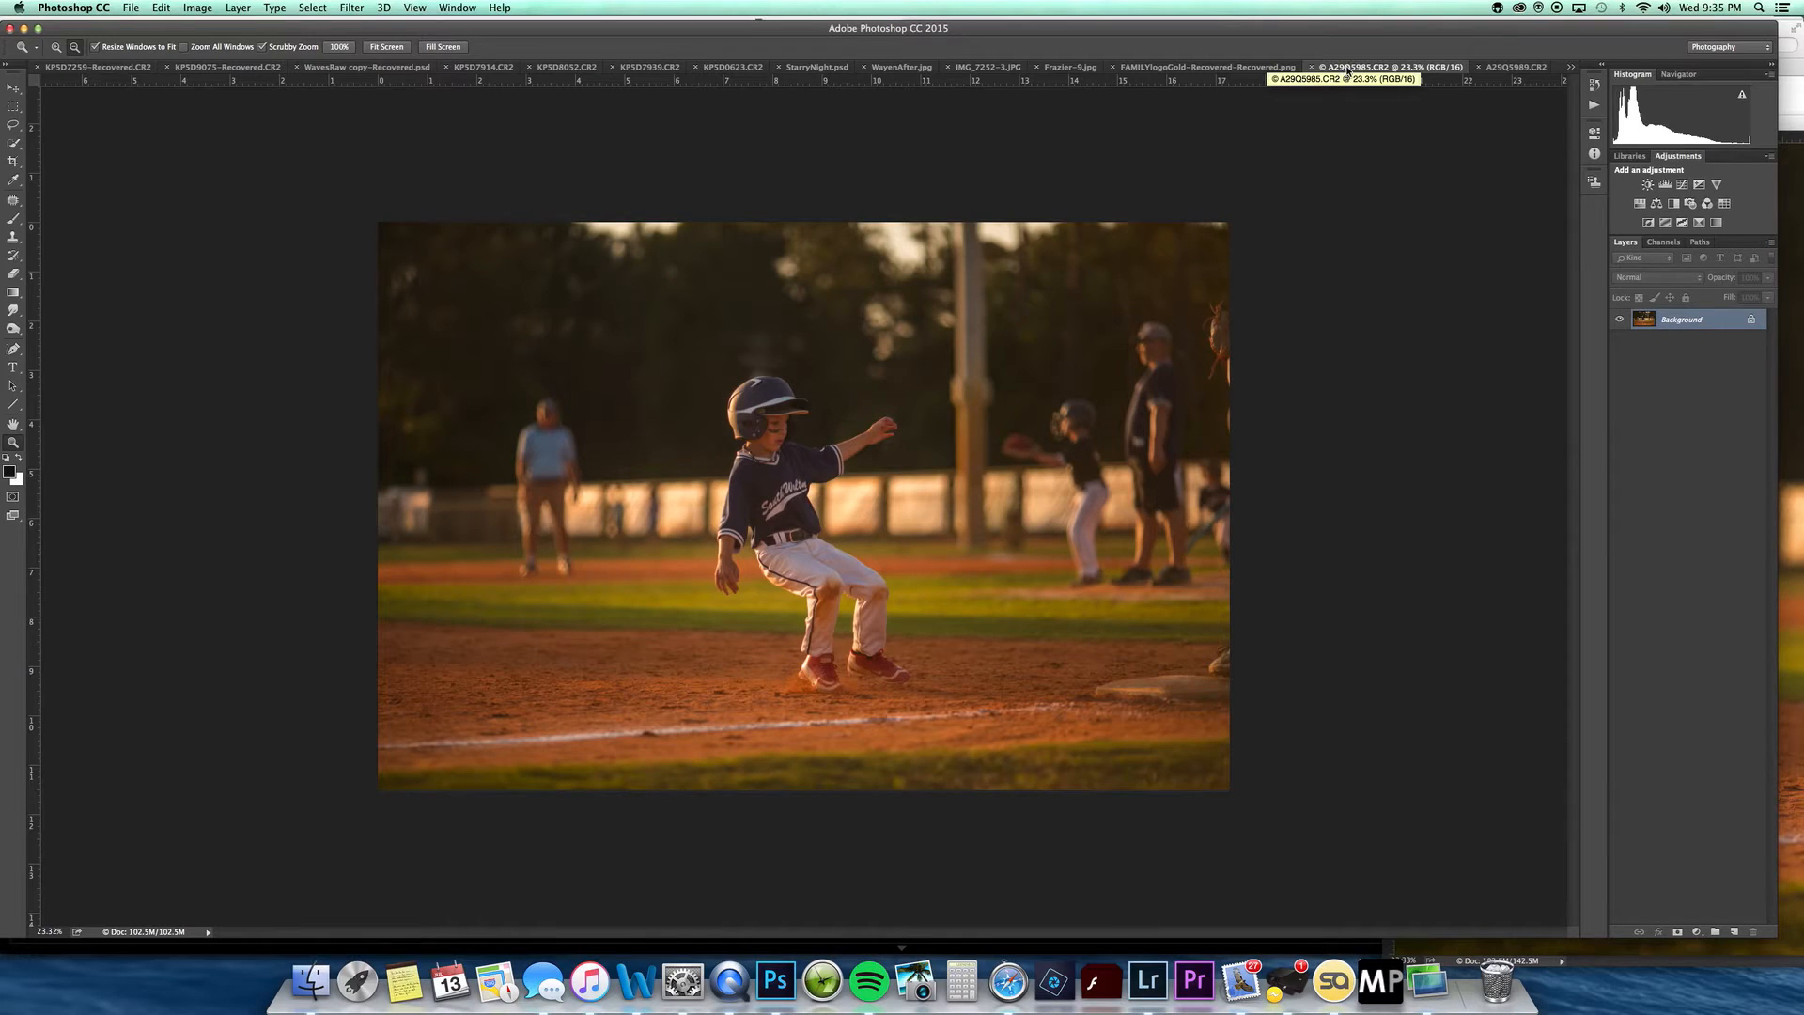
pyautogui.click(20, 111)
pyautogui.moveTo(376, 188); pyautogui.dragTo(554, 833)
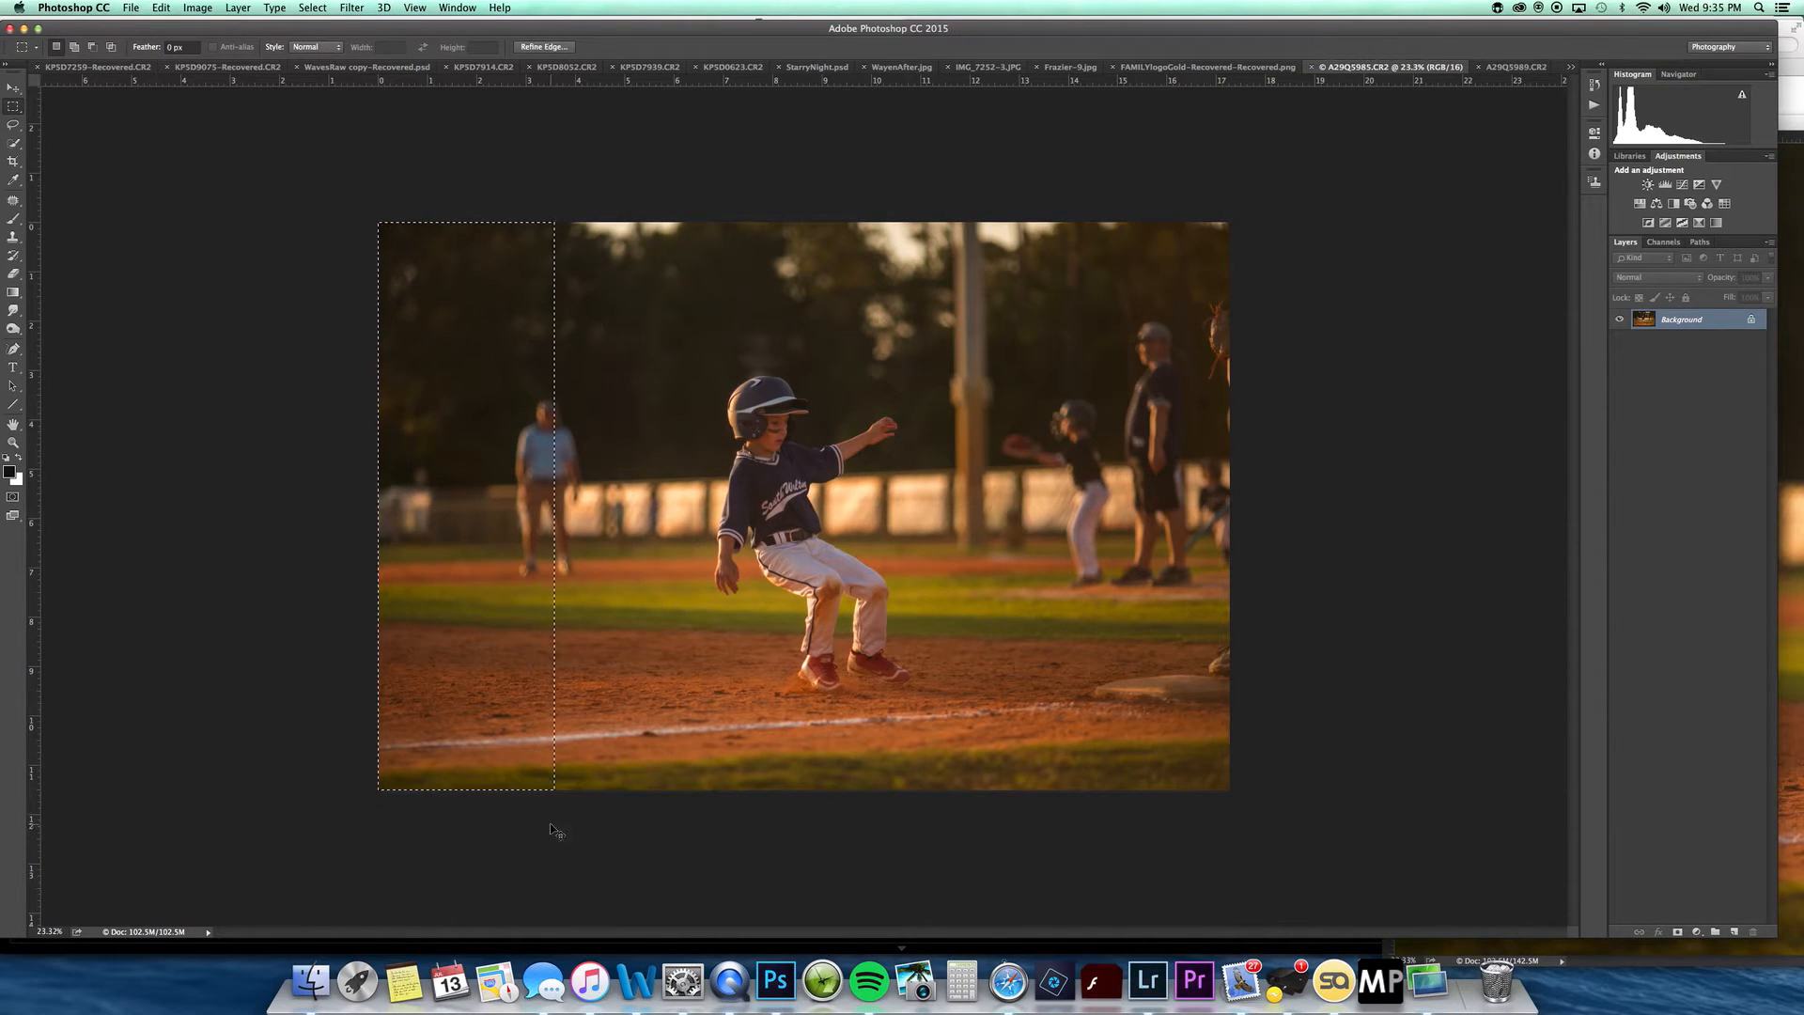
pyautogui.press('super+j')
pyautogui.press('v')
pyautogui.moveTo(1360, 73); pyautogui.dragTo(1381, 132)
pyautogui.moveTo(1418, 429); pyautogui.dragTo(393, 532)
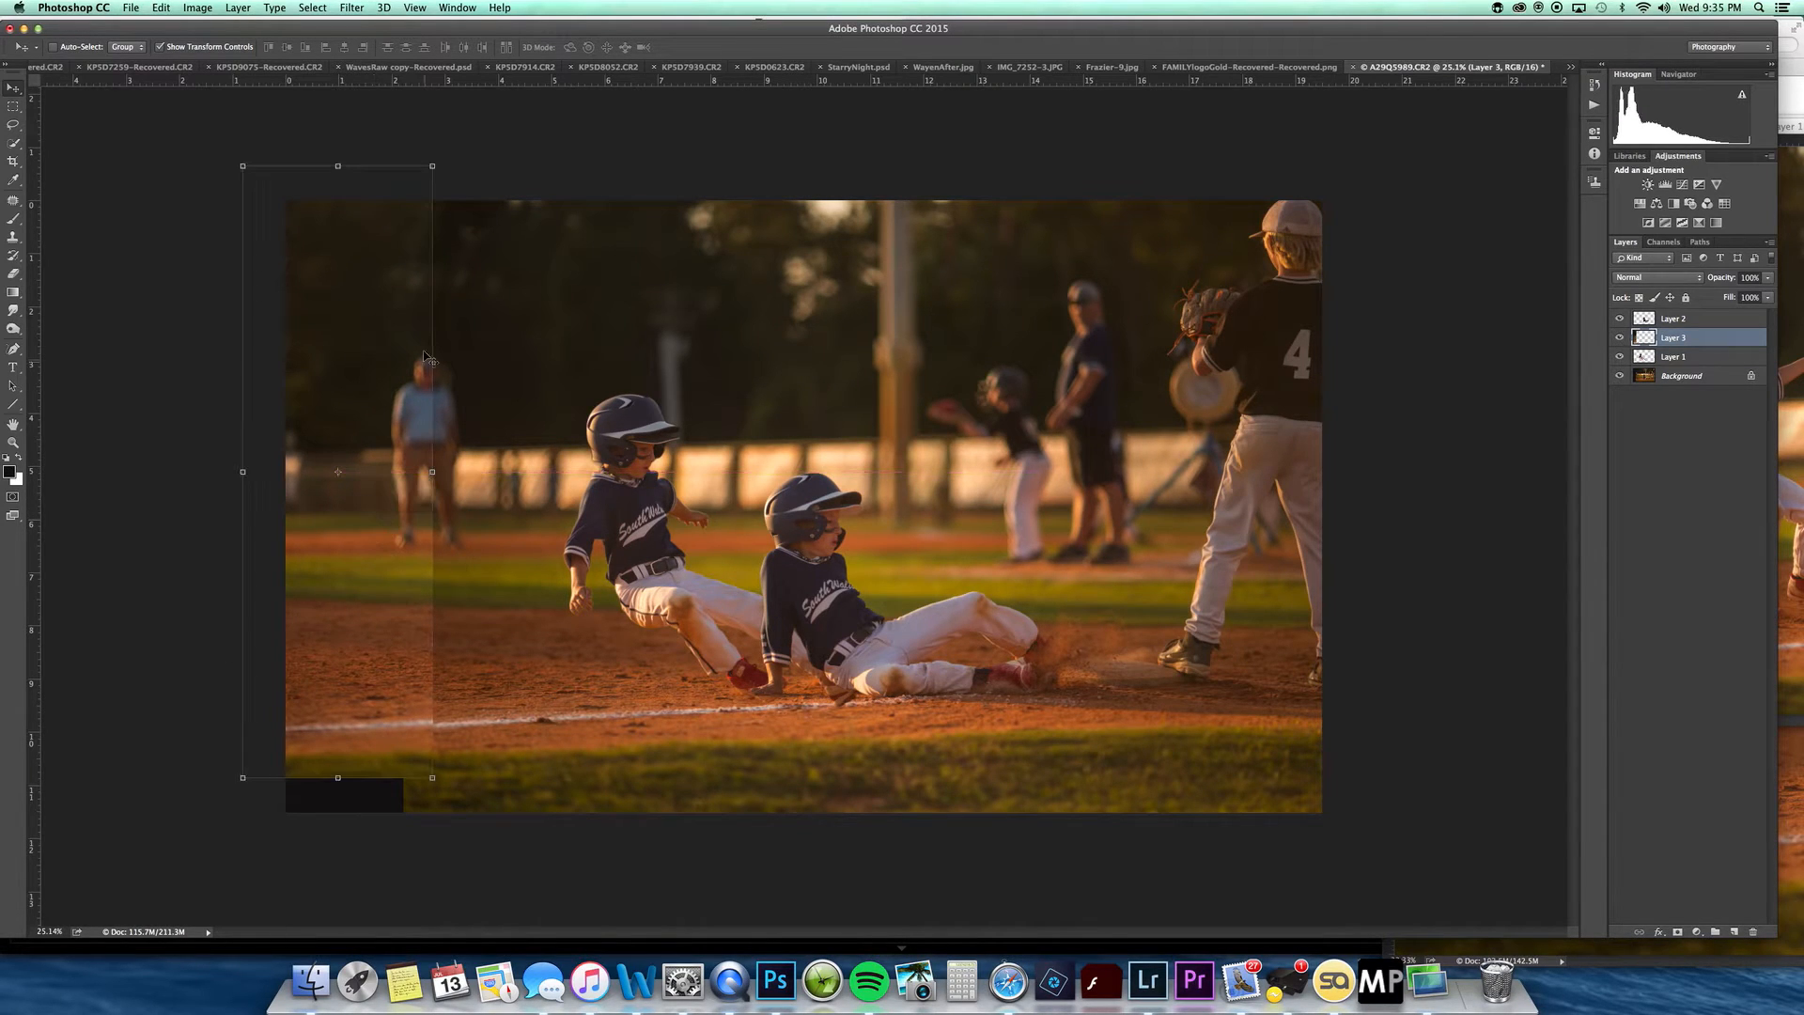
pyautogui.click(430, 165)
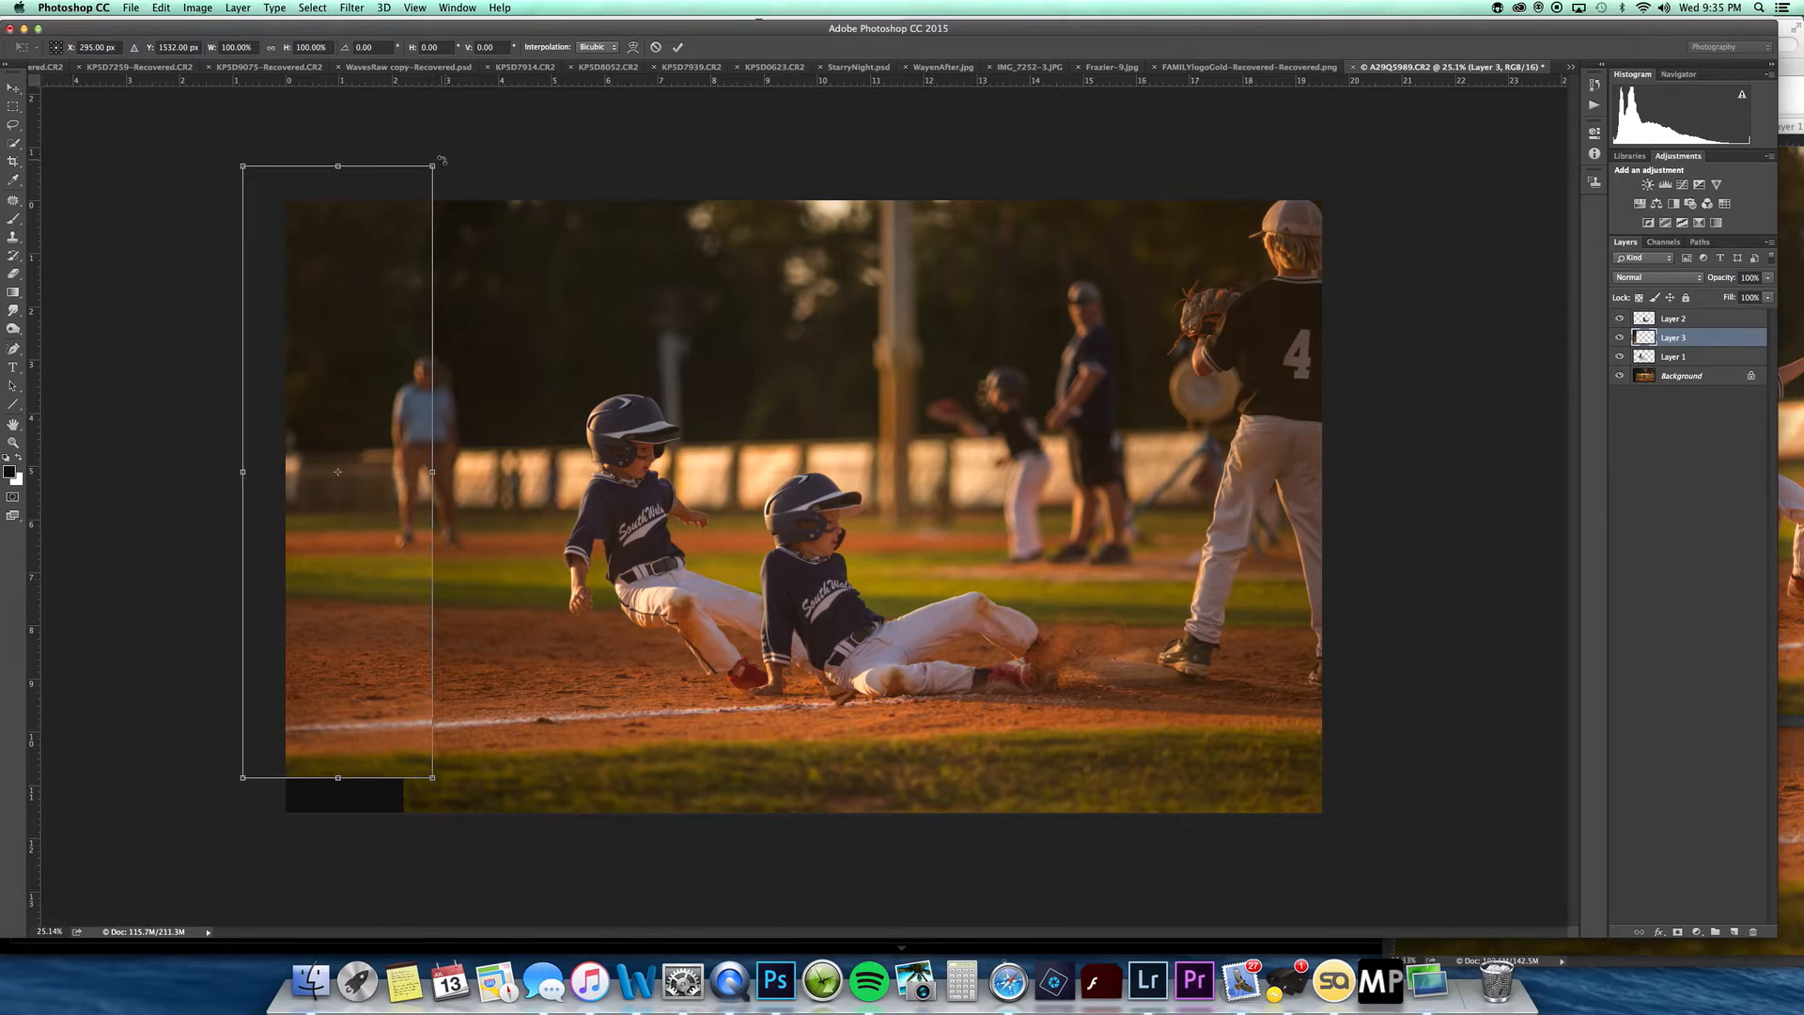
pyautogui.click(635, 47)
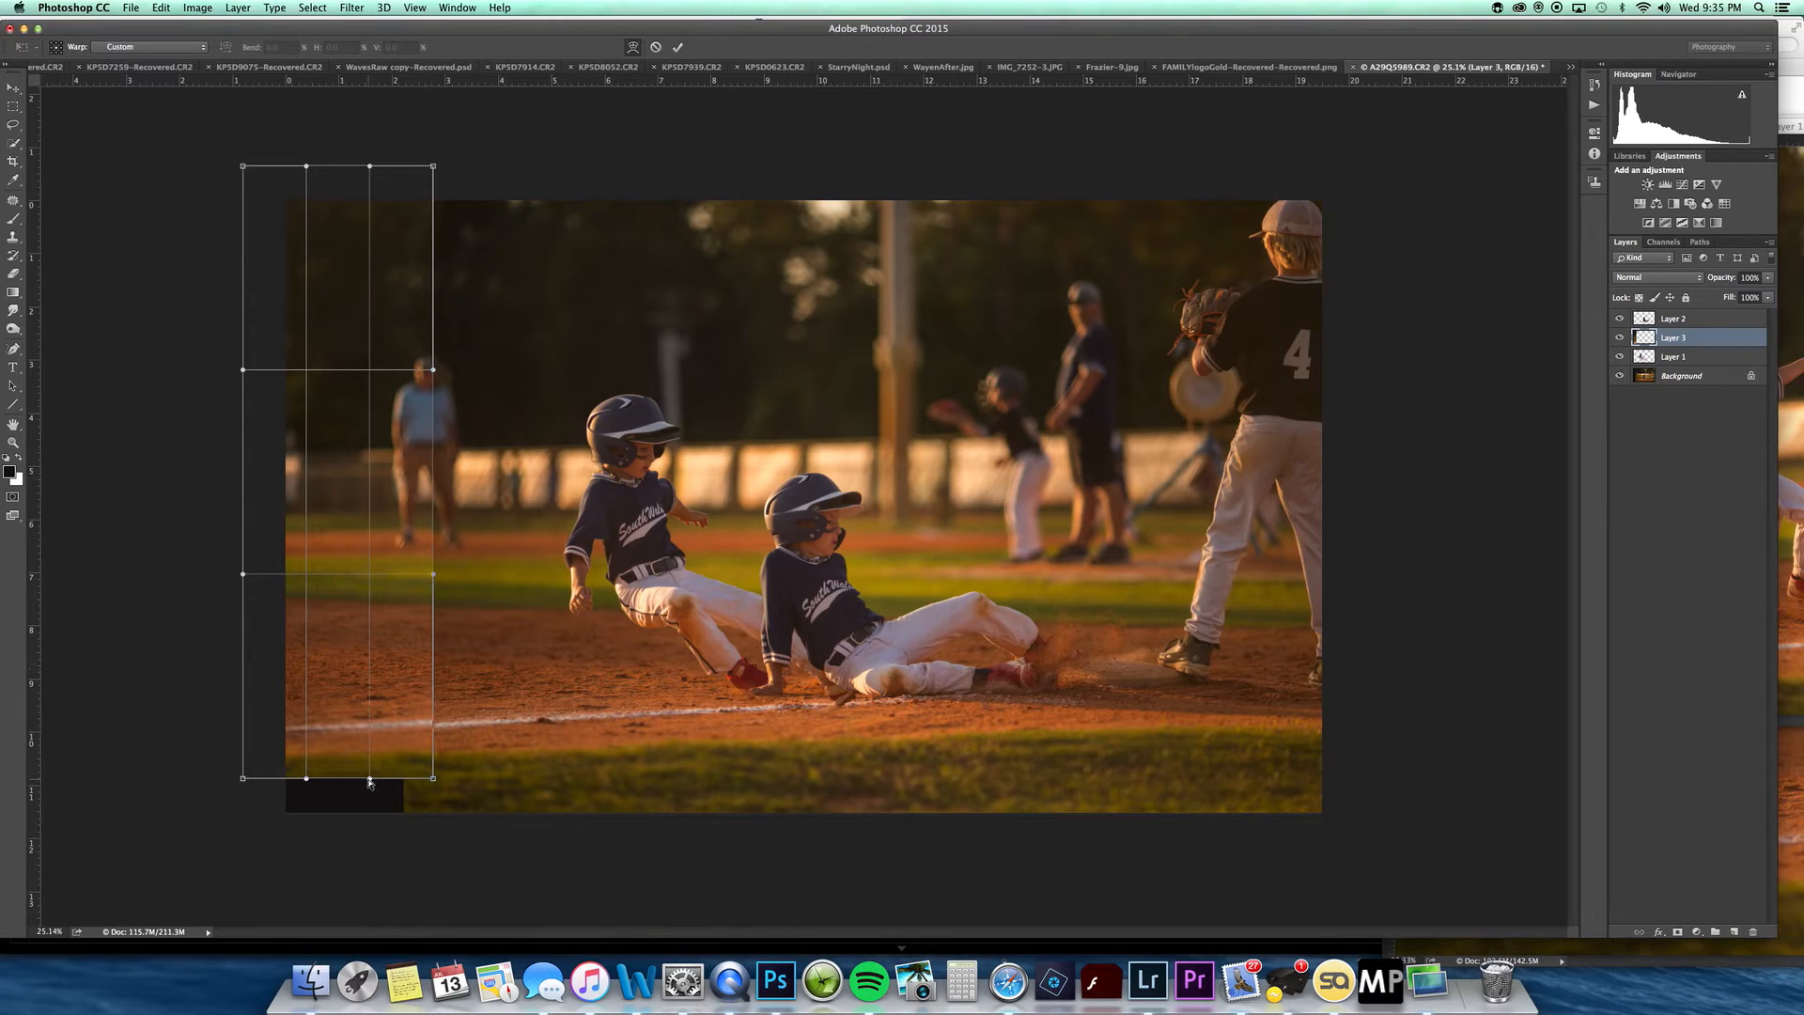
pyautogui.moveTo(369, 782); pyautogui.dragTo(367, 808)
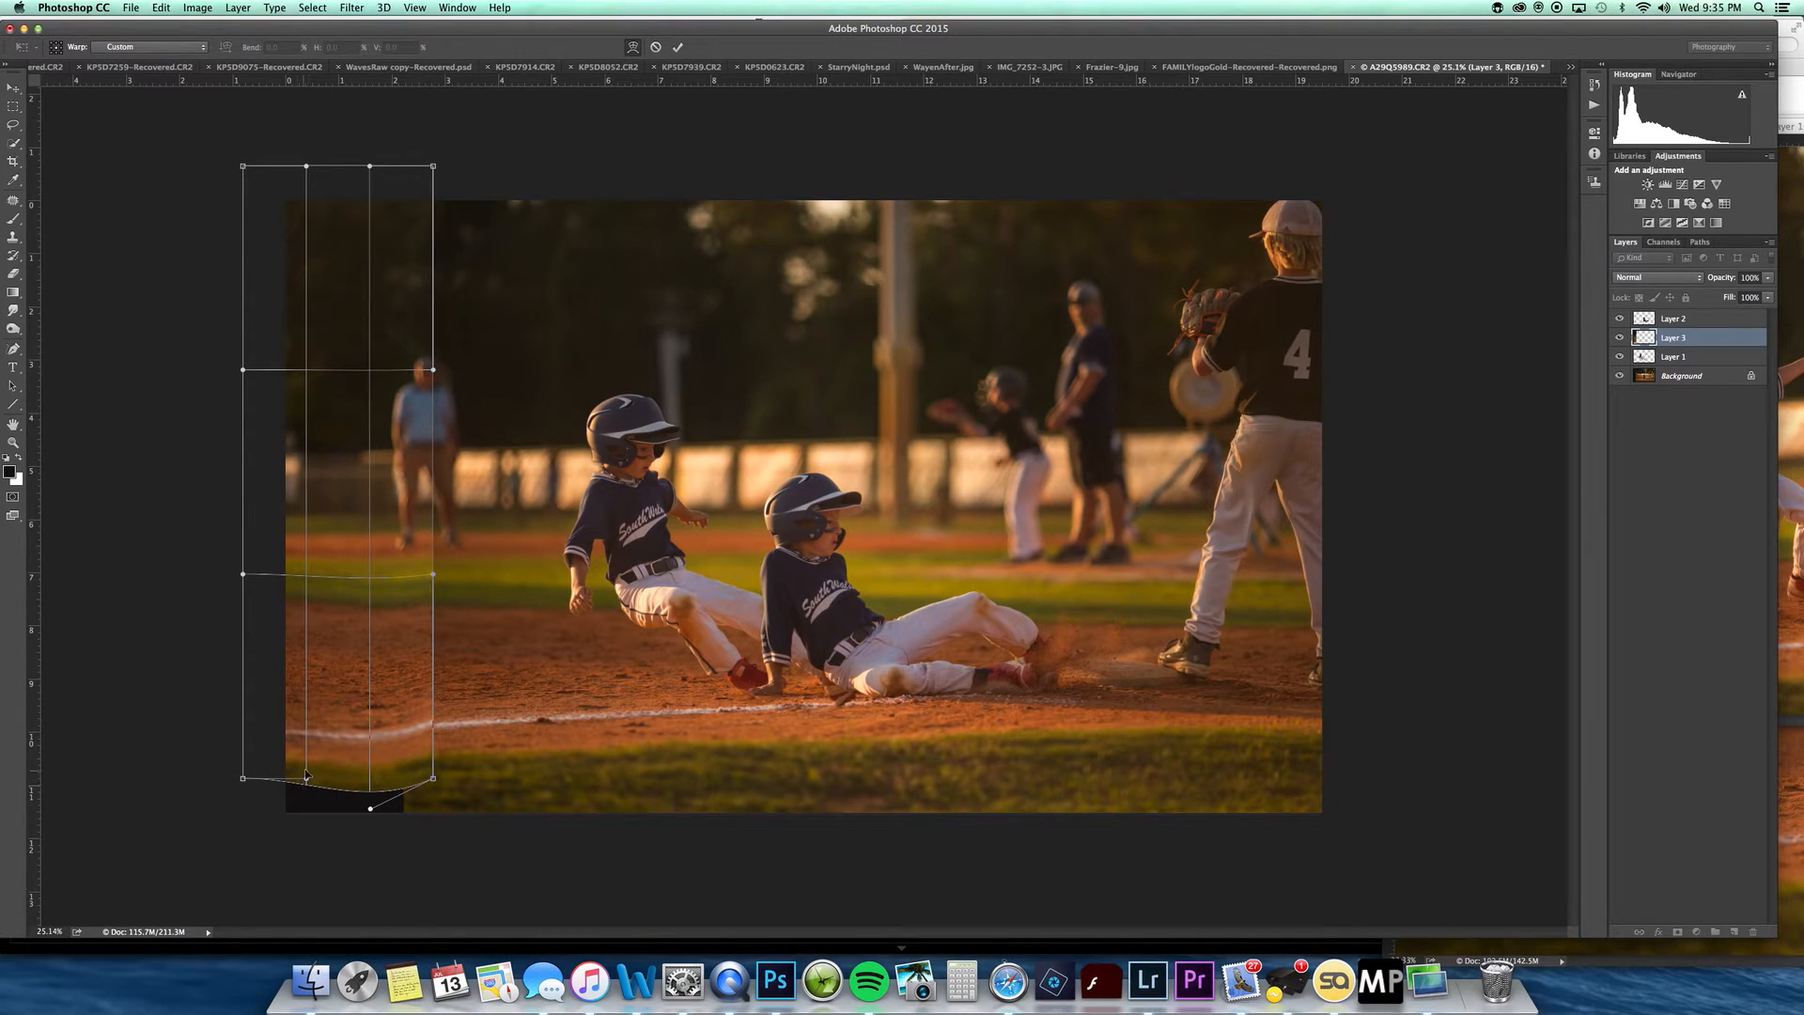
pyautogui.click(655, 47)
pyautogui.moveTo(252, 757); pyautogui.dragTo(178, 854)
pyautogui.moveTo(321, 601); pyautogui.dragTo(298, 521)
pyautogui.moveTo(409, 789); pyautogui.dragTo(455, 833)
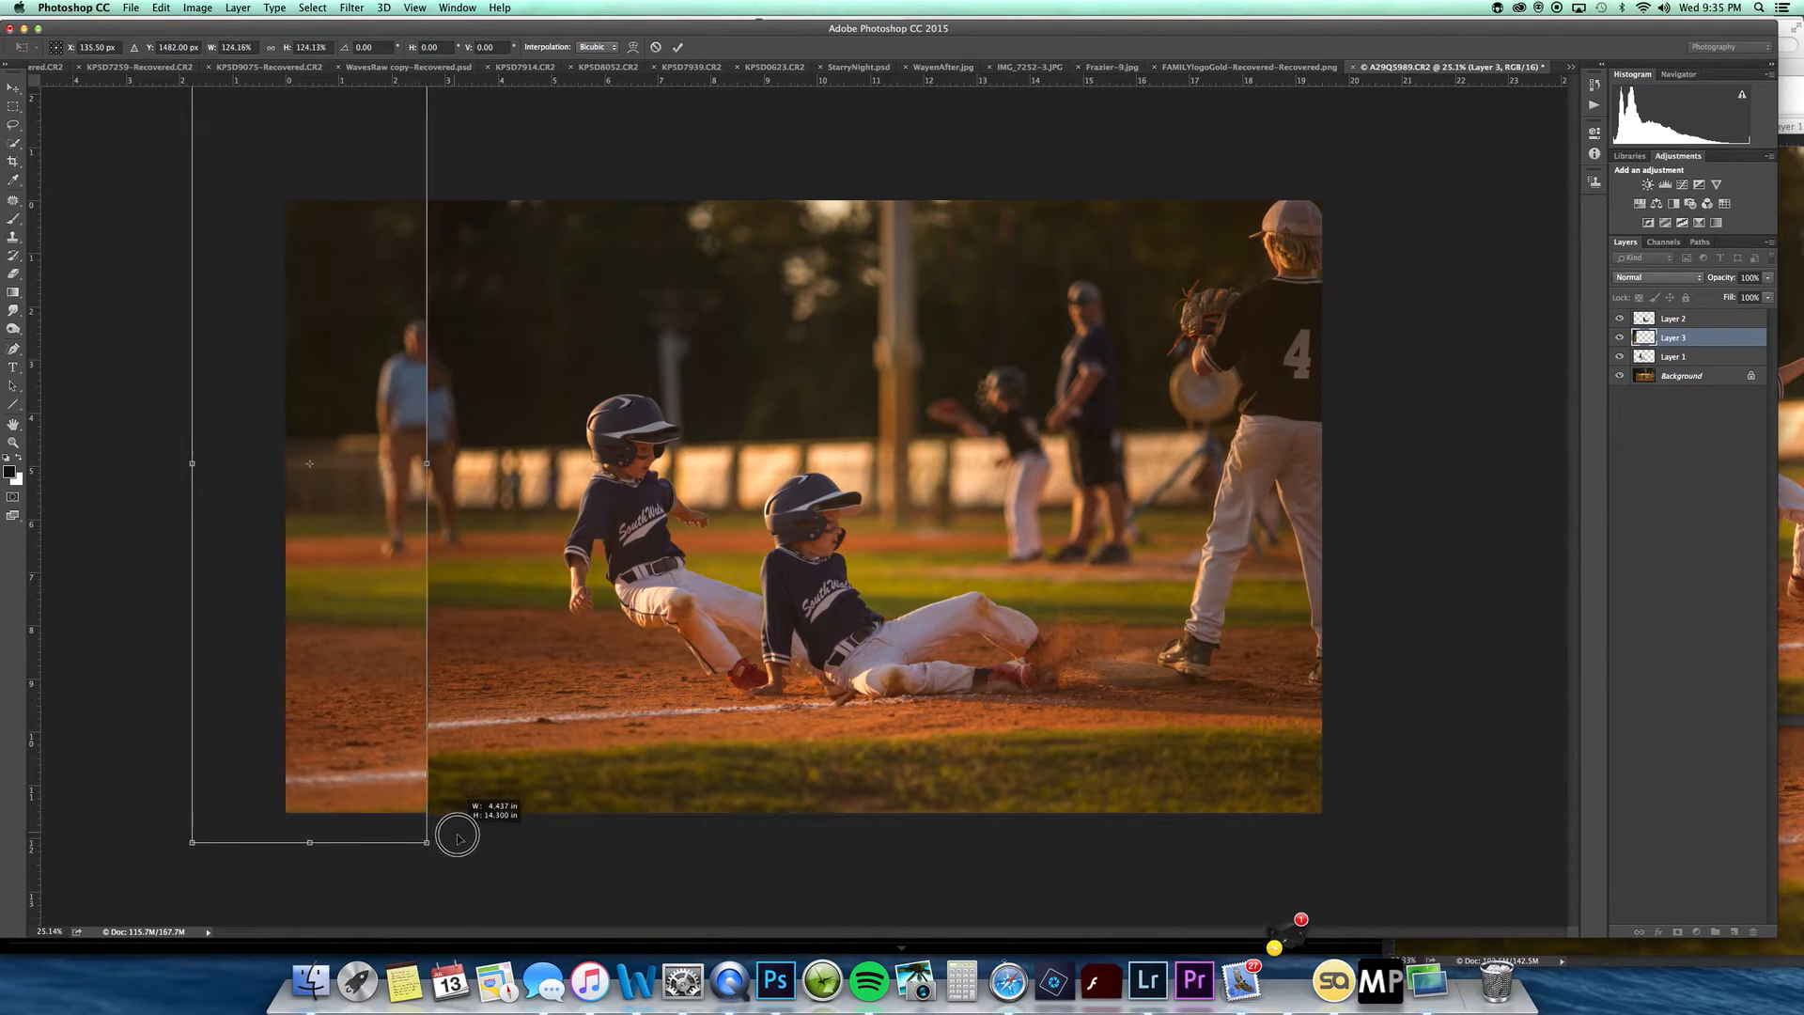
pyautogui.moveTo(375, 704); pyautogui.dragTo(363, 669)
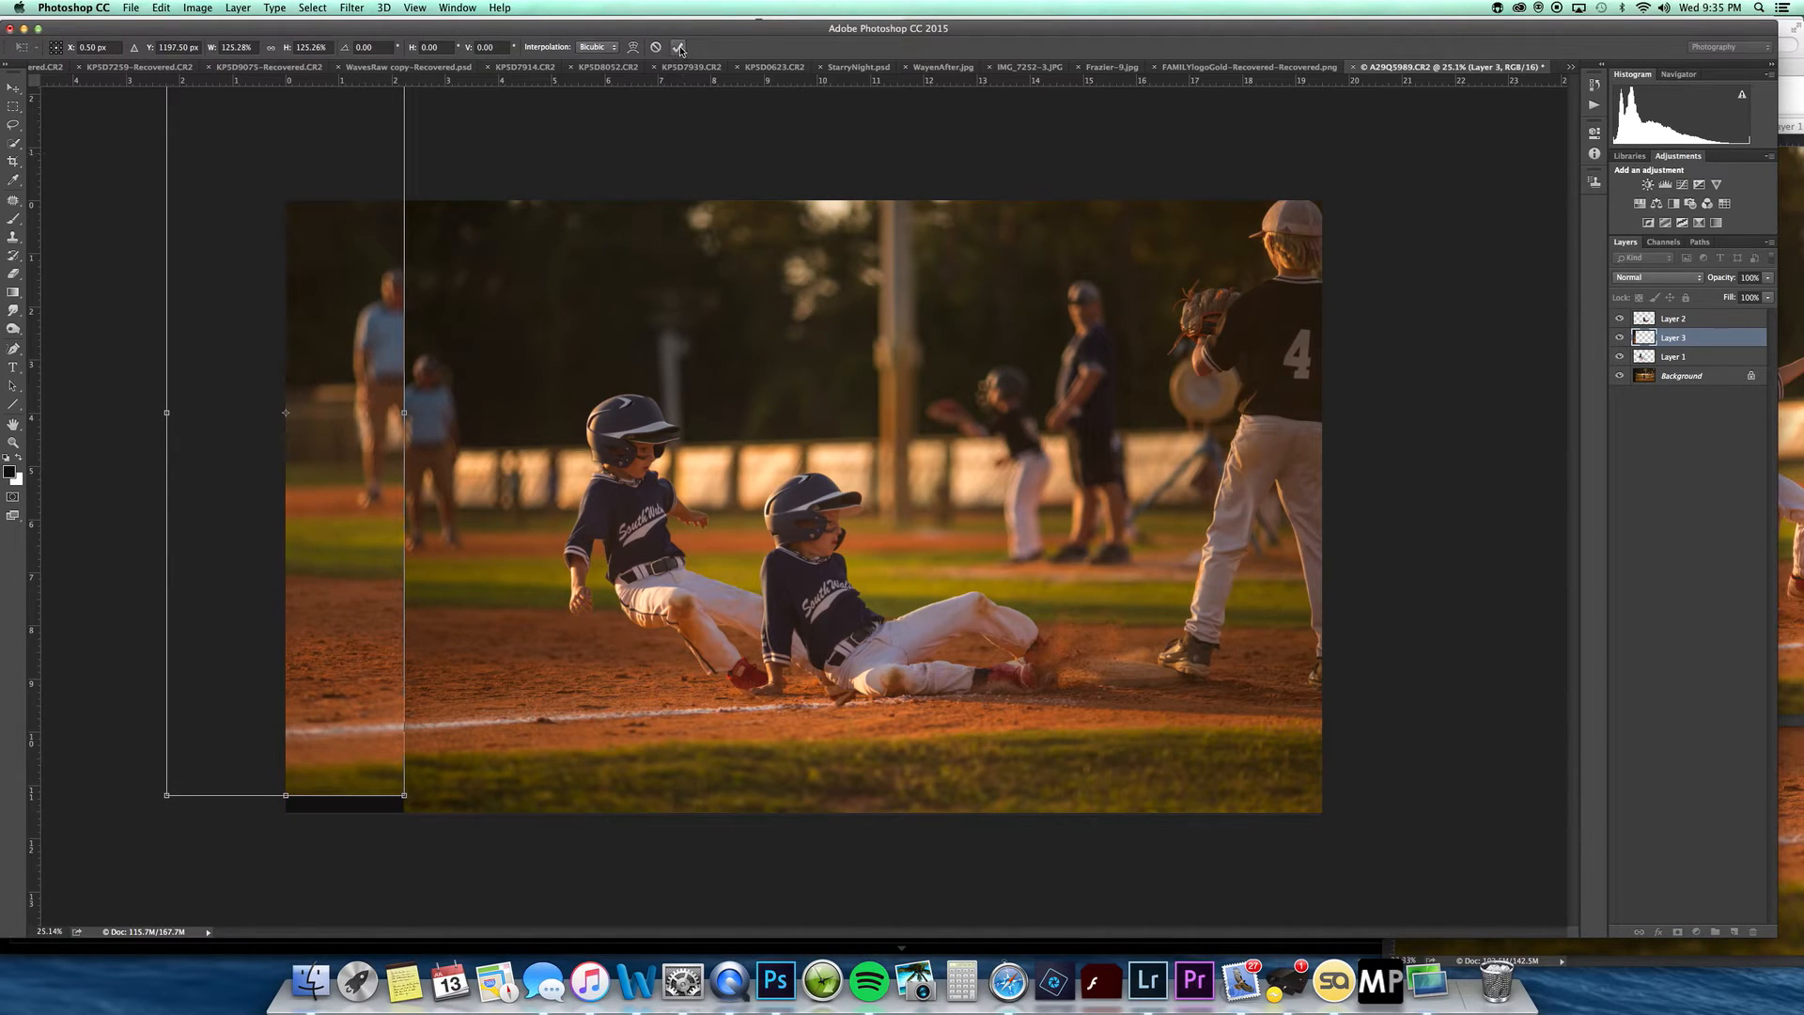
pyautogui.moveTo(168, 412); pyautogui.dragTo(611, 414)
pyautogui.moveTo(480, 470); pyautogui.dragTo(358, 528)
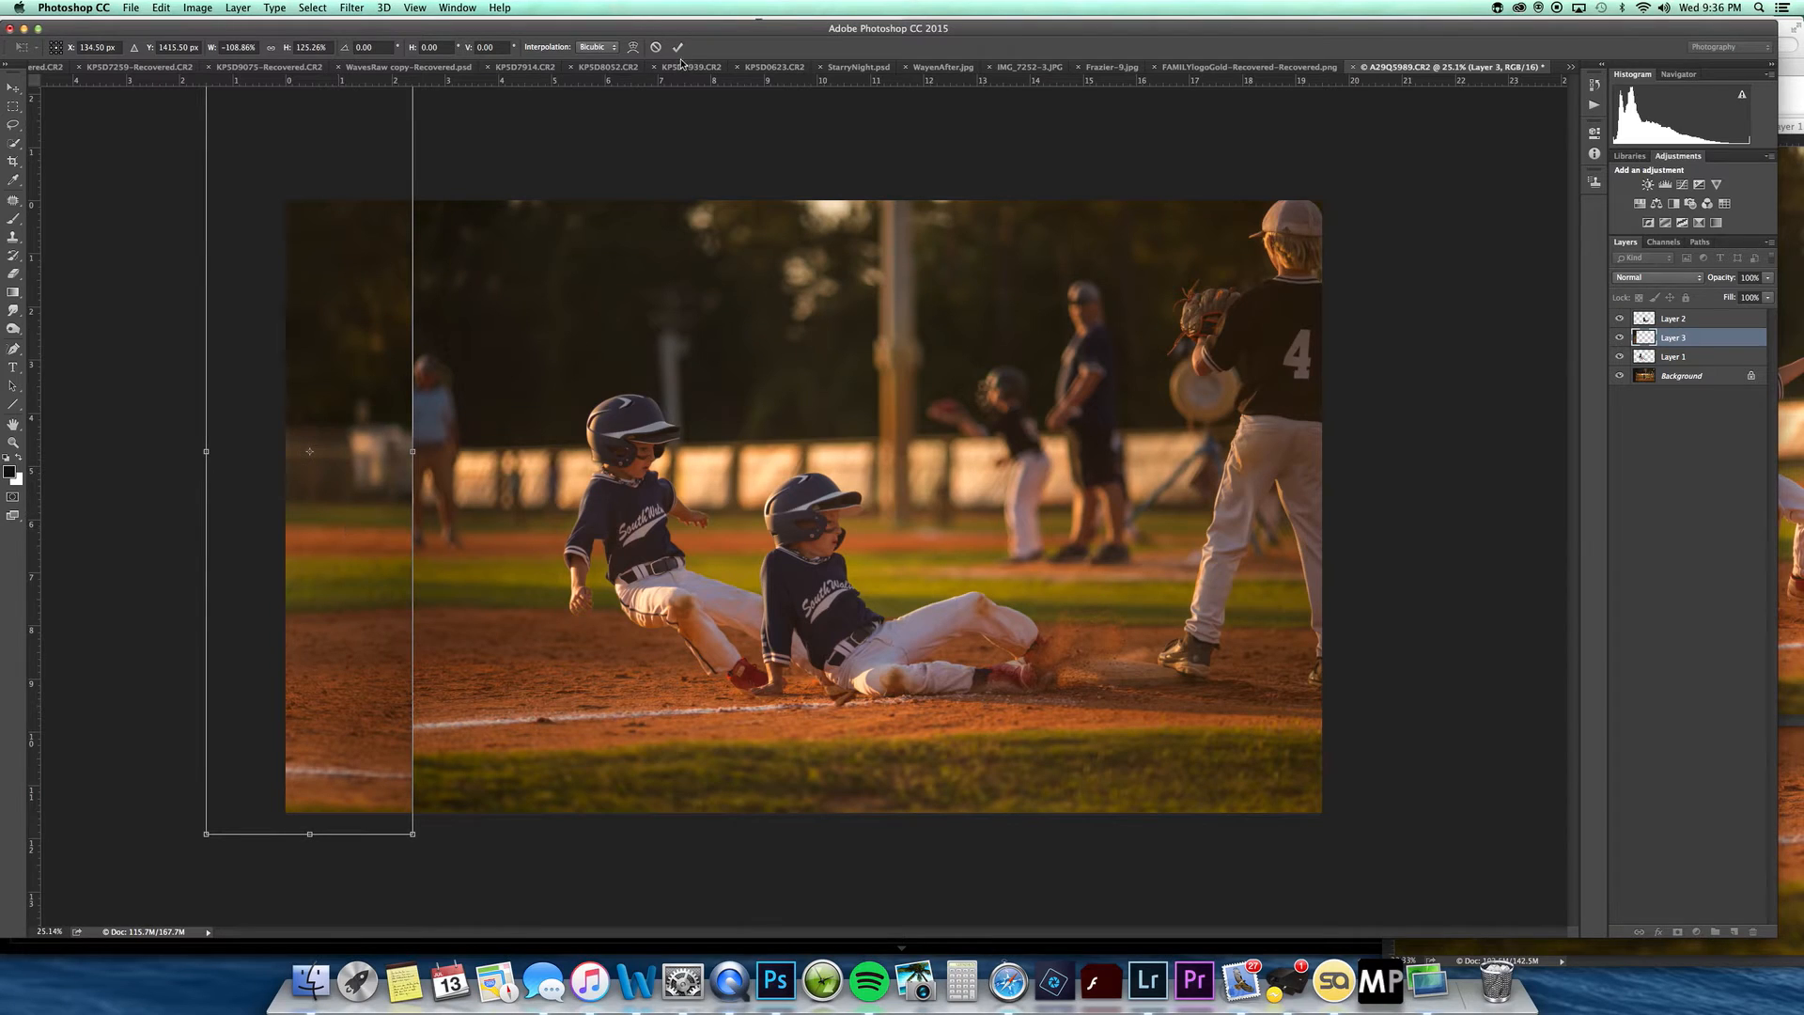
pyautogui.click(632, 47)
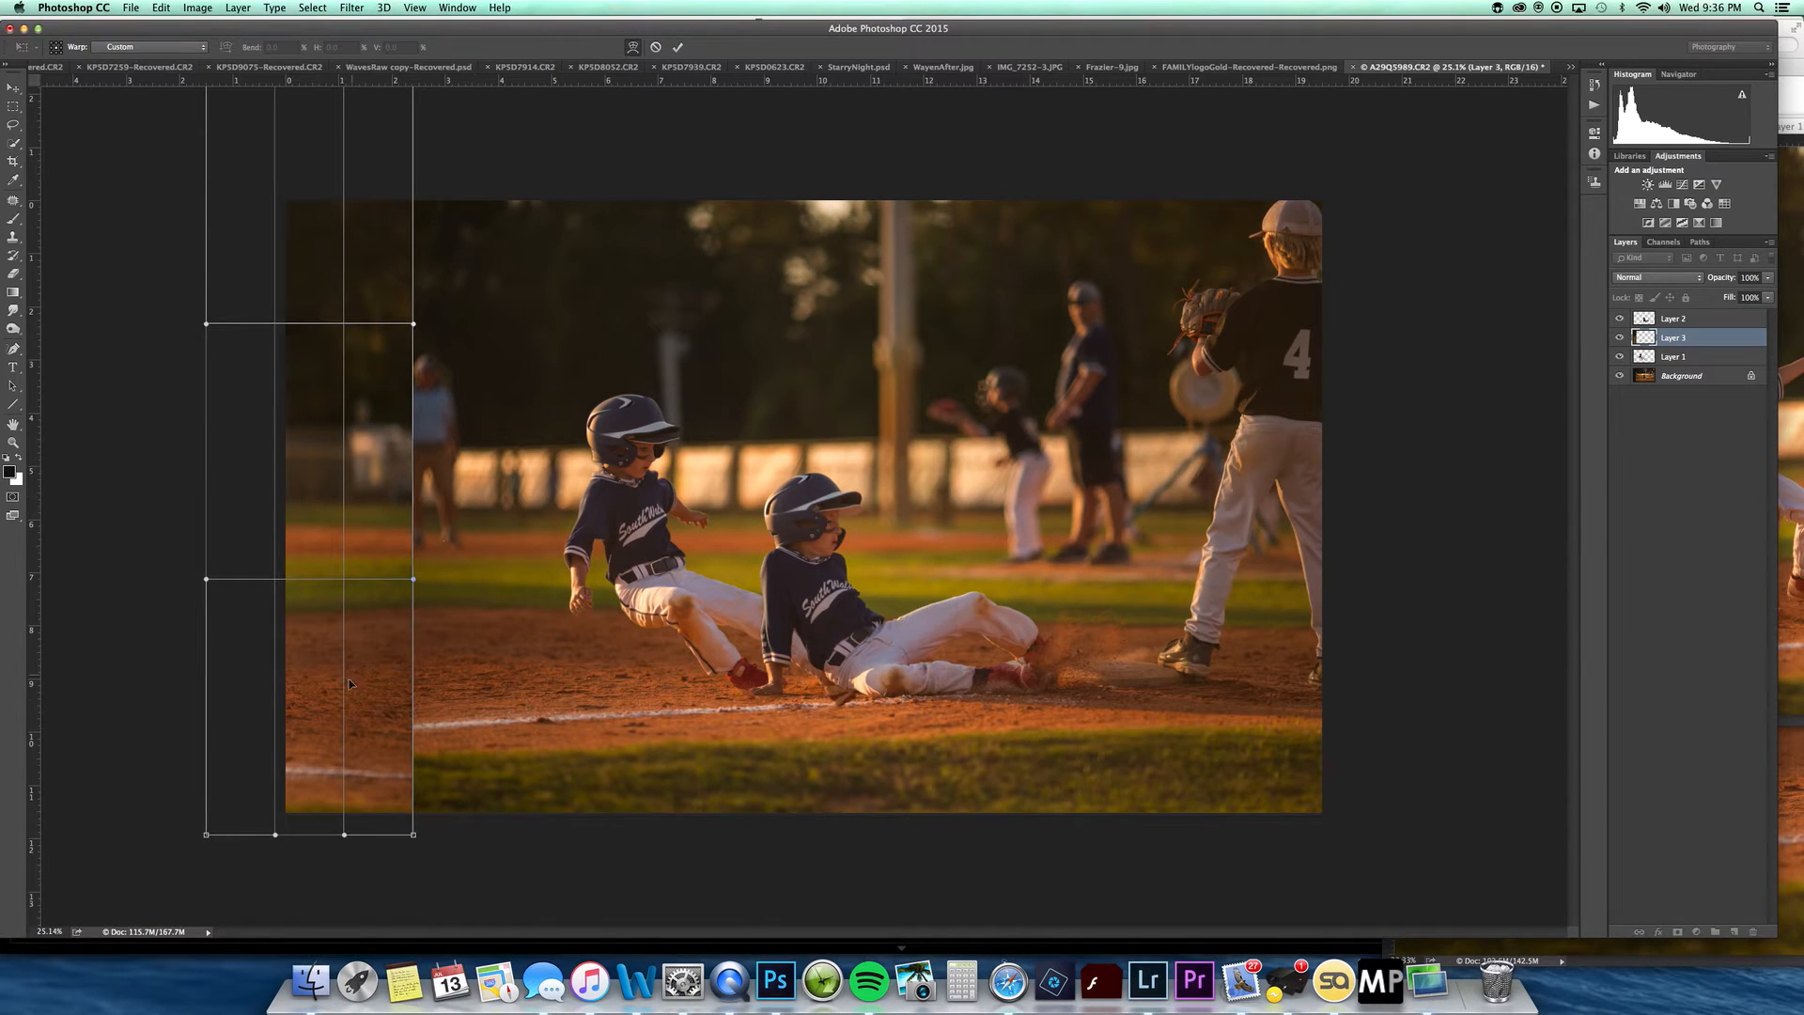
pyautogui.moveTo(205, 583); pyautogui.dragTo(205, 597)
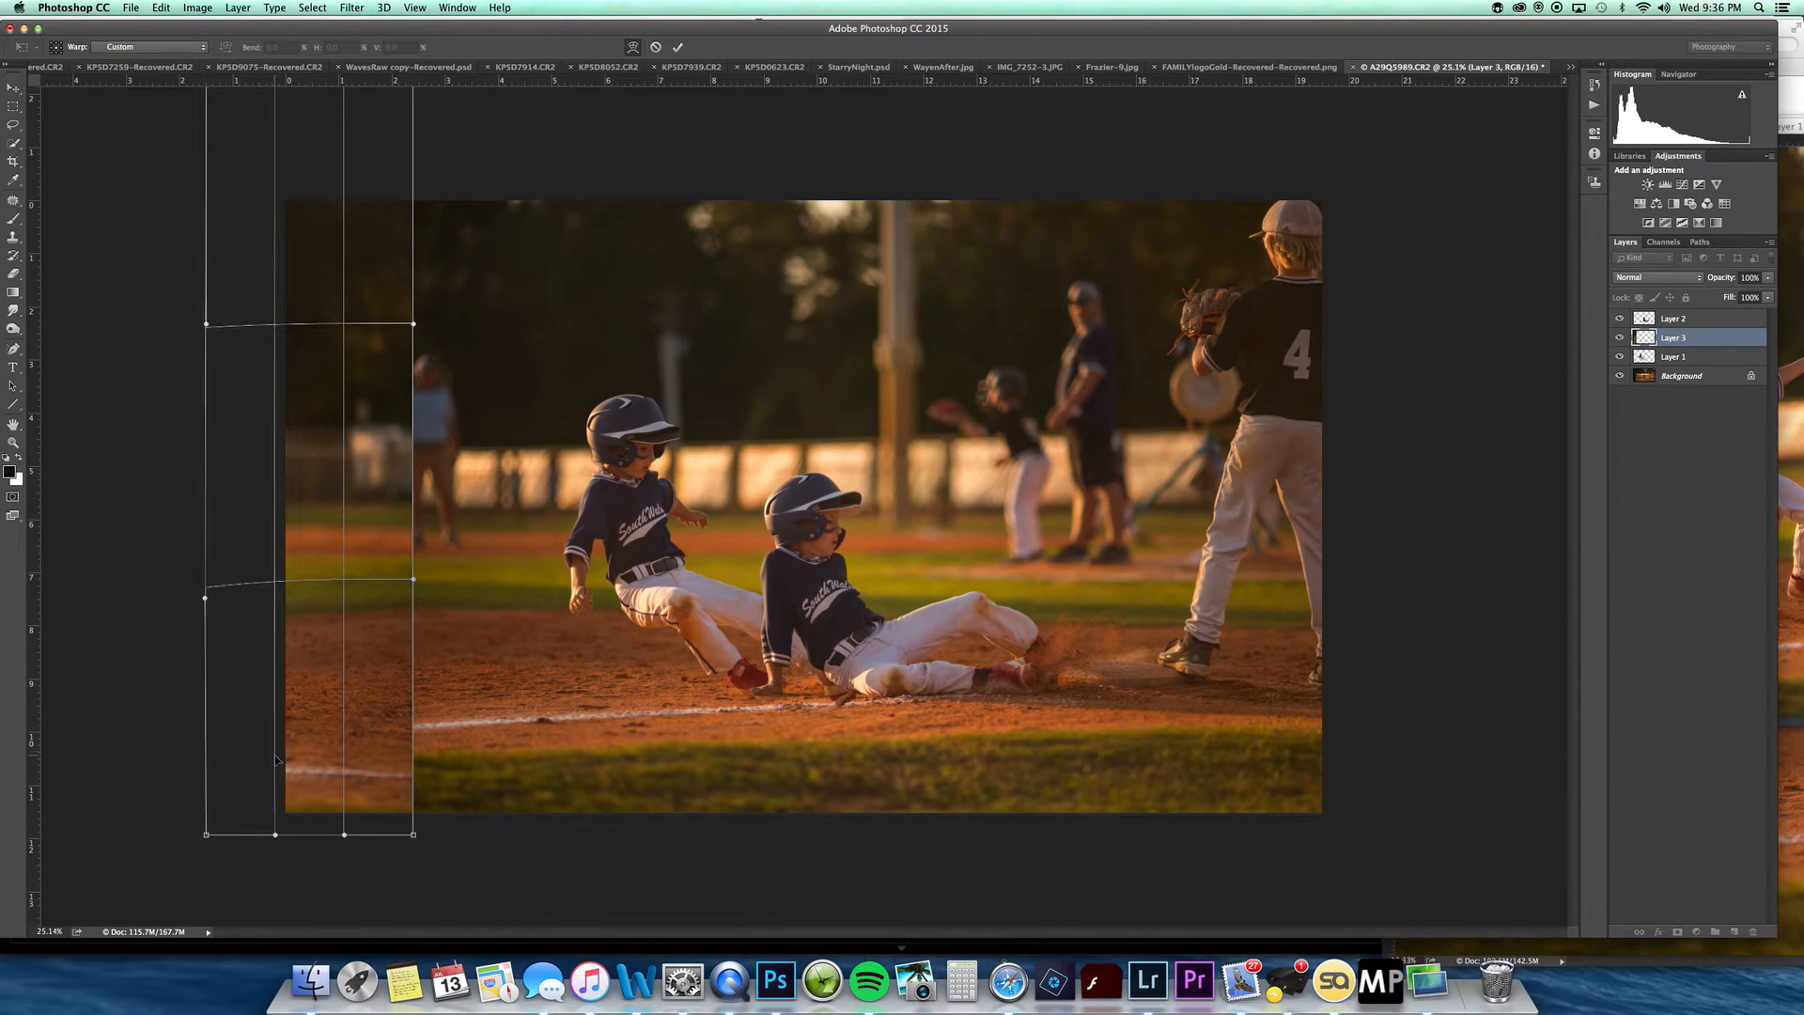
pyautogui.moveTo(413, 768); pyautogui.dragTo(413, 716)
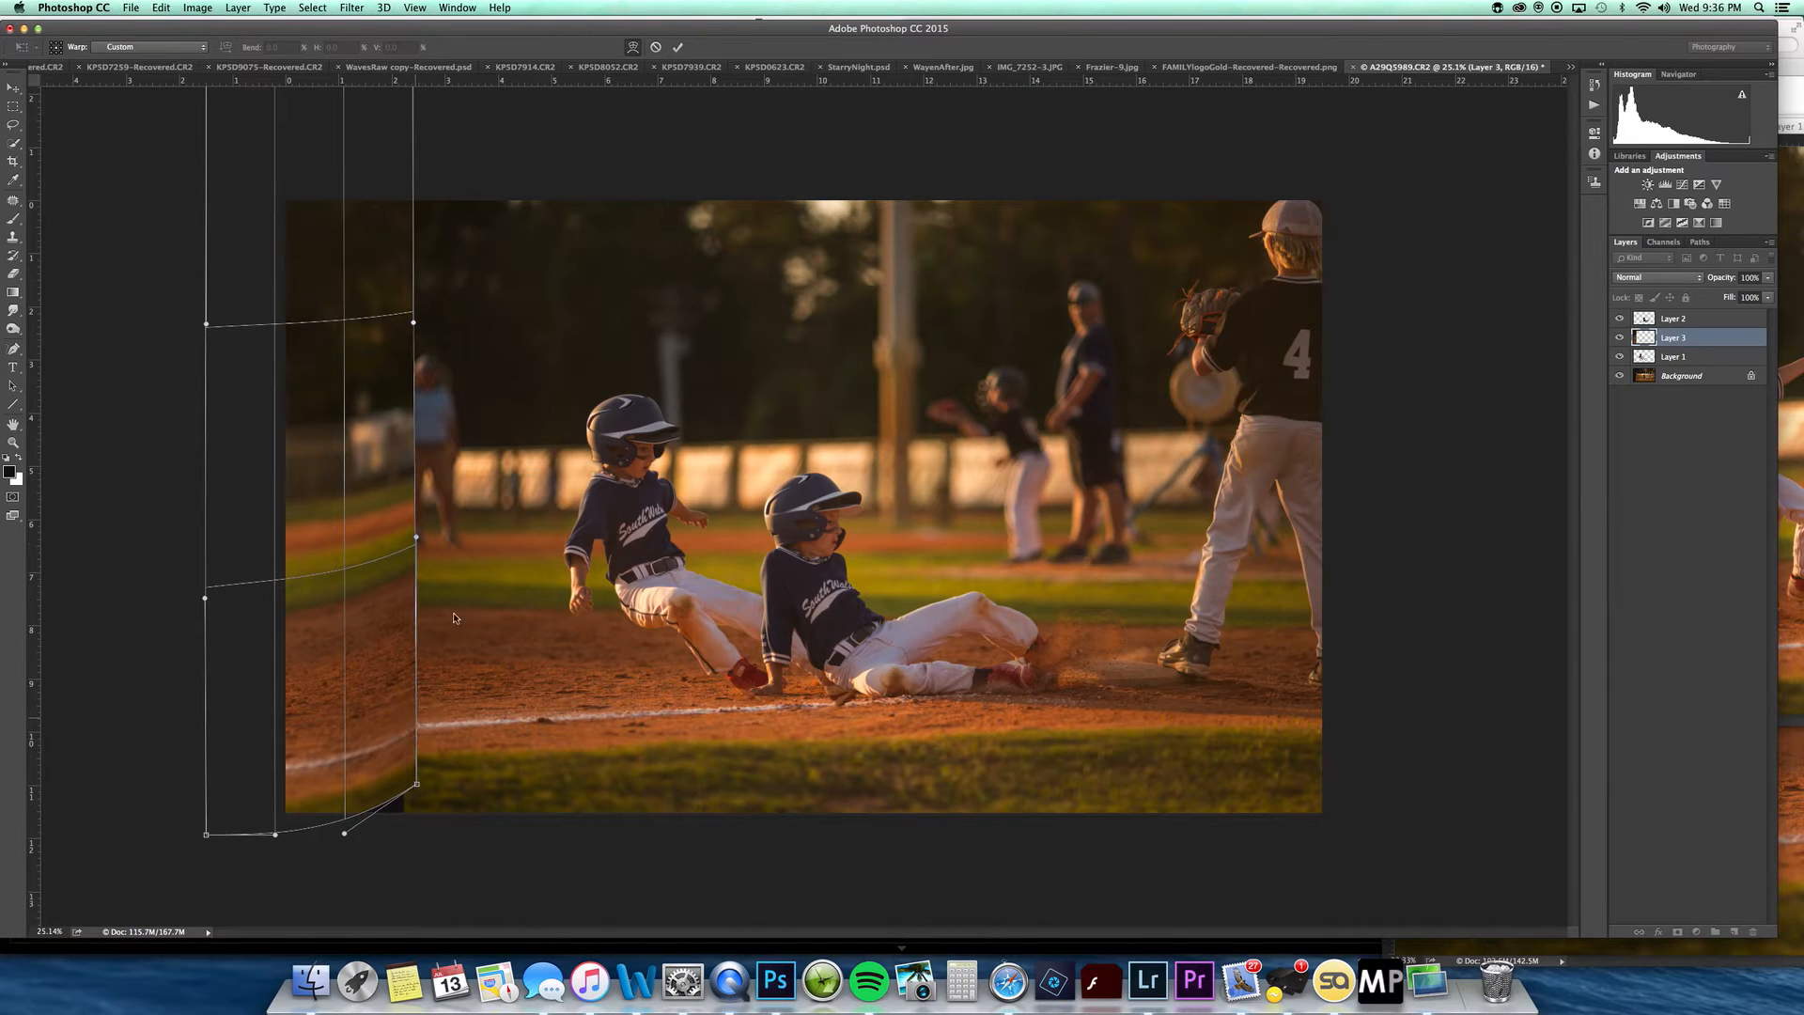
pyautogui.click(656, 47)
# Step: Nudge the background strip slightly down, and dock the floating A29Q5985 window back among the open photos
pyautogui.moveTo(344, 571); pyautogui.dragTo(342, 577)
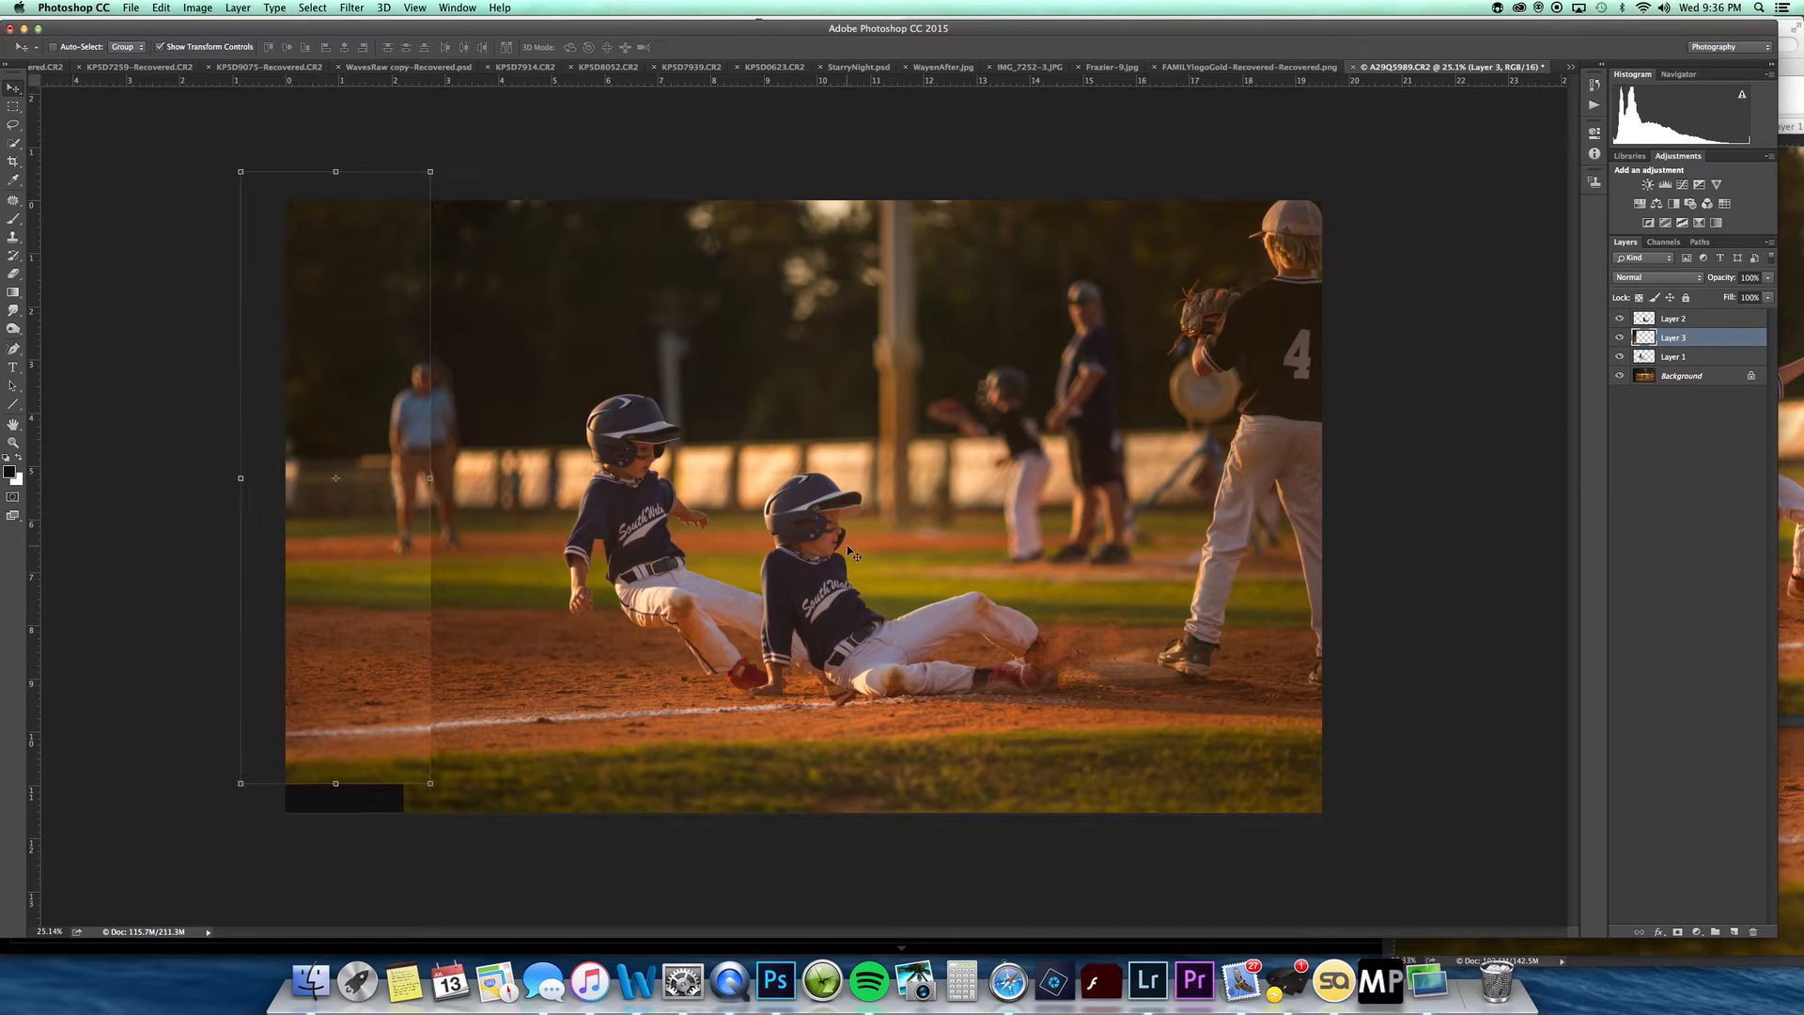
pyautogui.click(1681, 377)
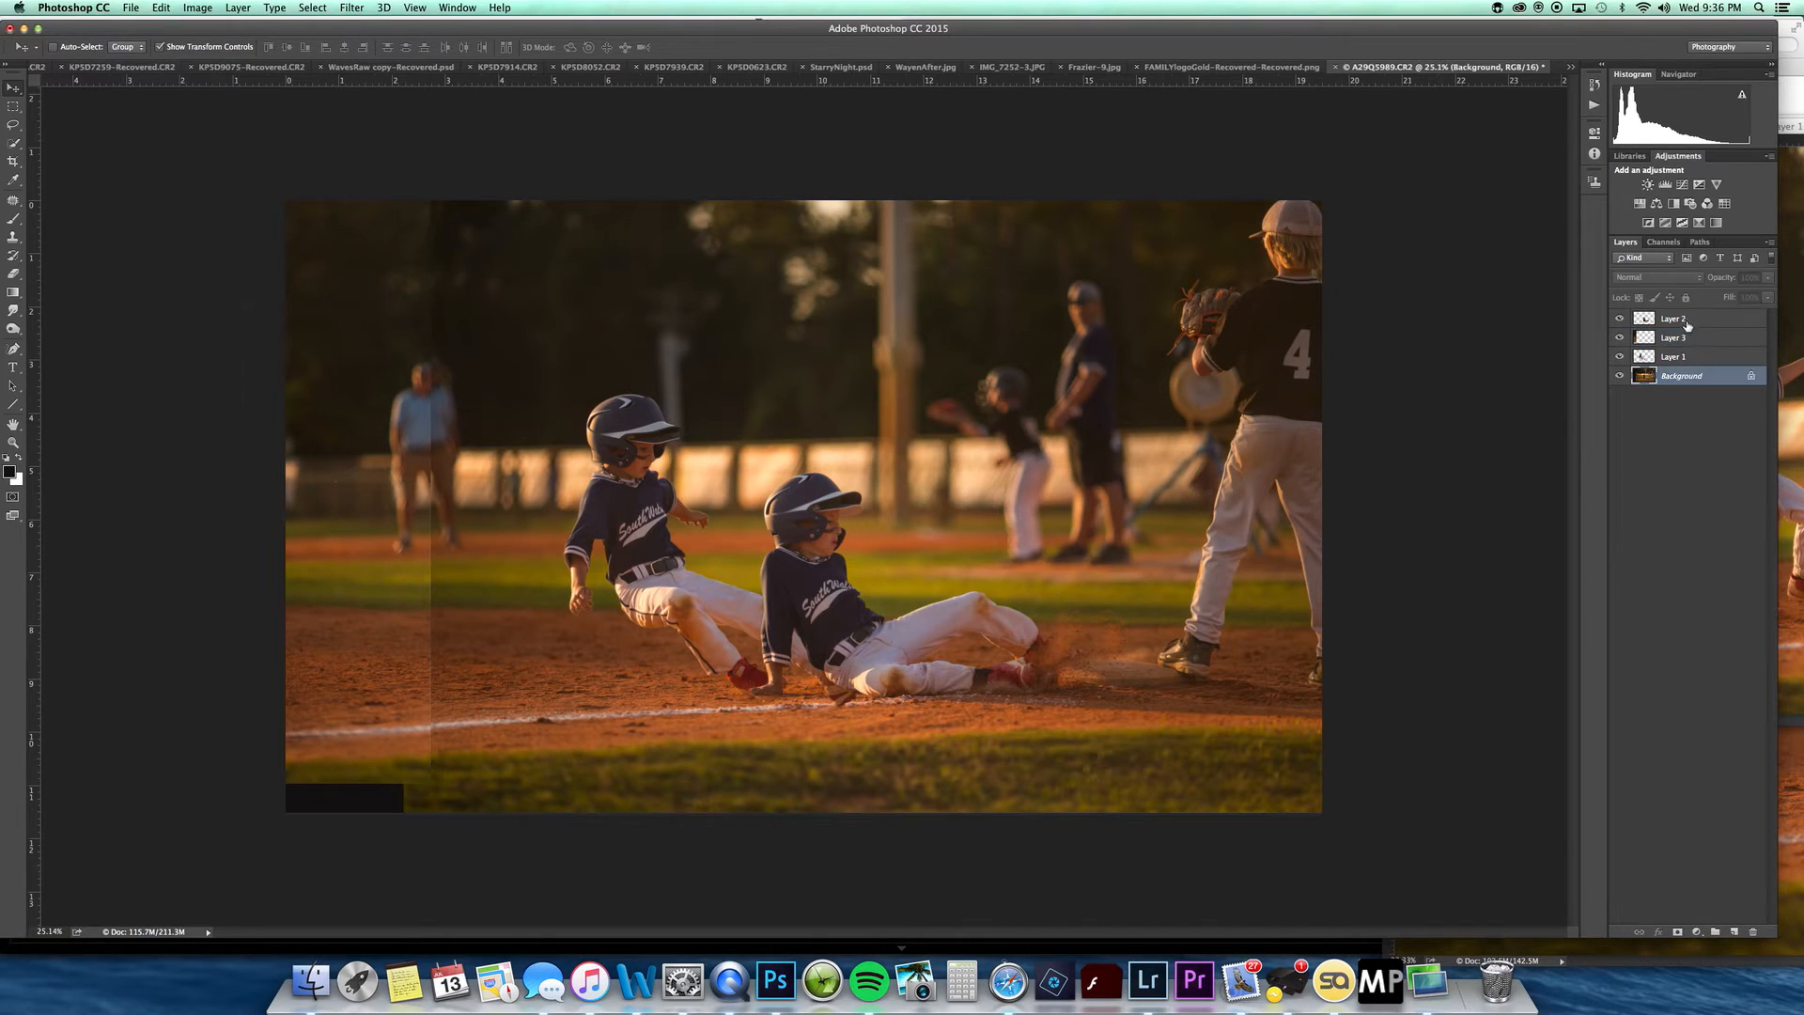
pyautogui.click(1571, 67)
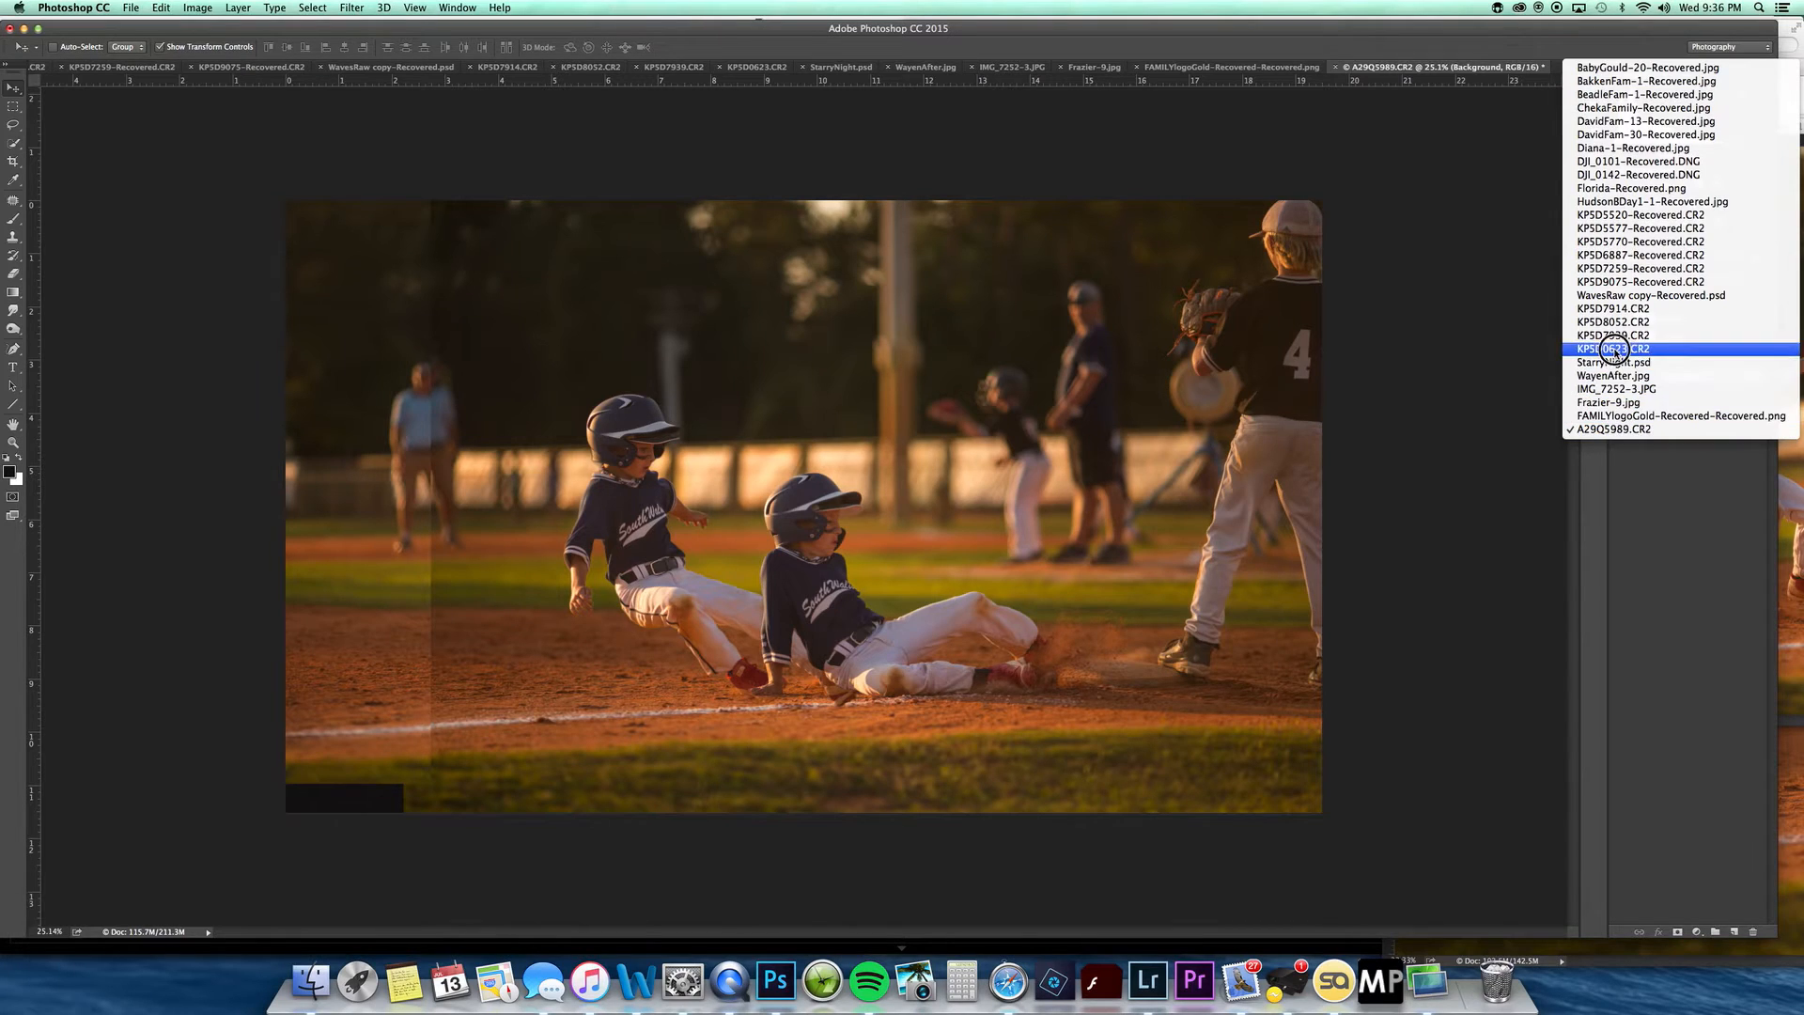
pyautogui.click(1447, 301)
pyautogui.click(1788, 188)
pyautogui.moveTo(1637, 128); pyautogui.dragTo(1124, 143)
pyautogui.click(1100, 136)
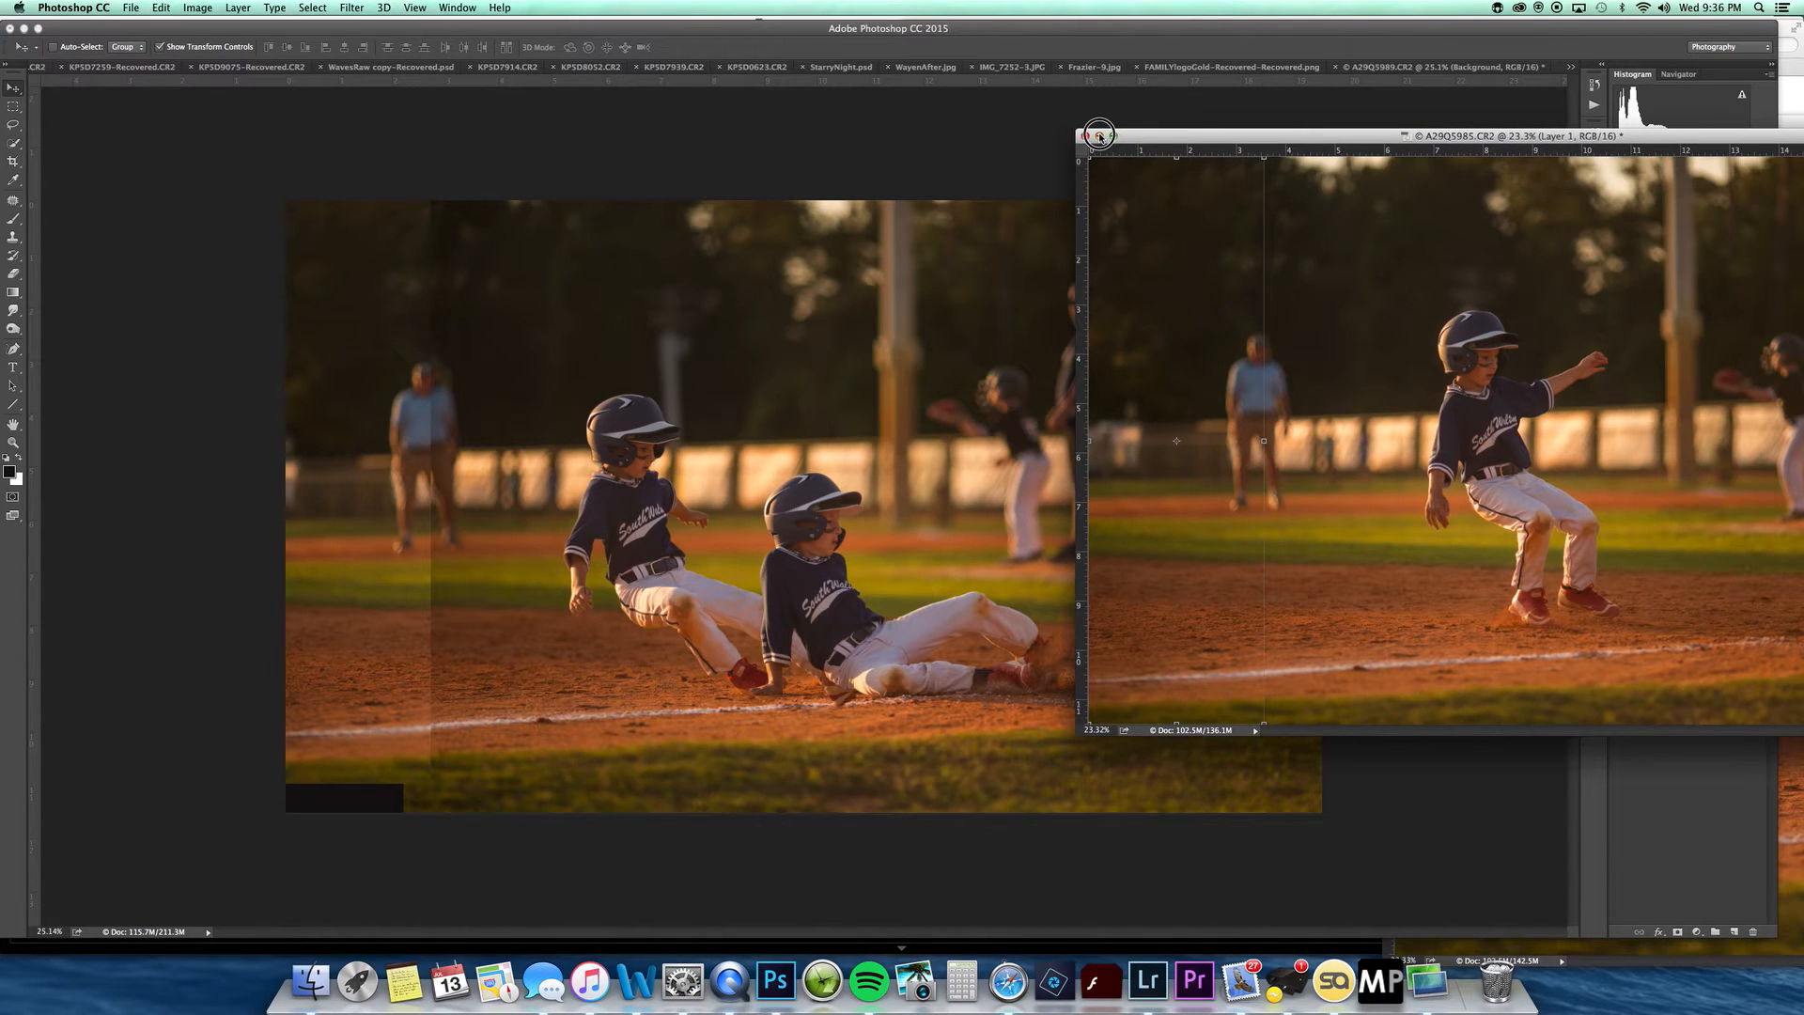
pyautogui.moveTo(1270, 138); pyautogui.dragTo(1090, 70)
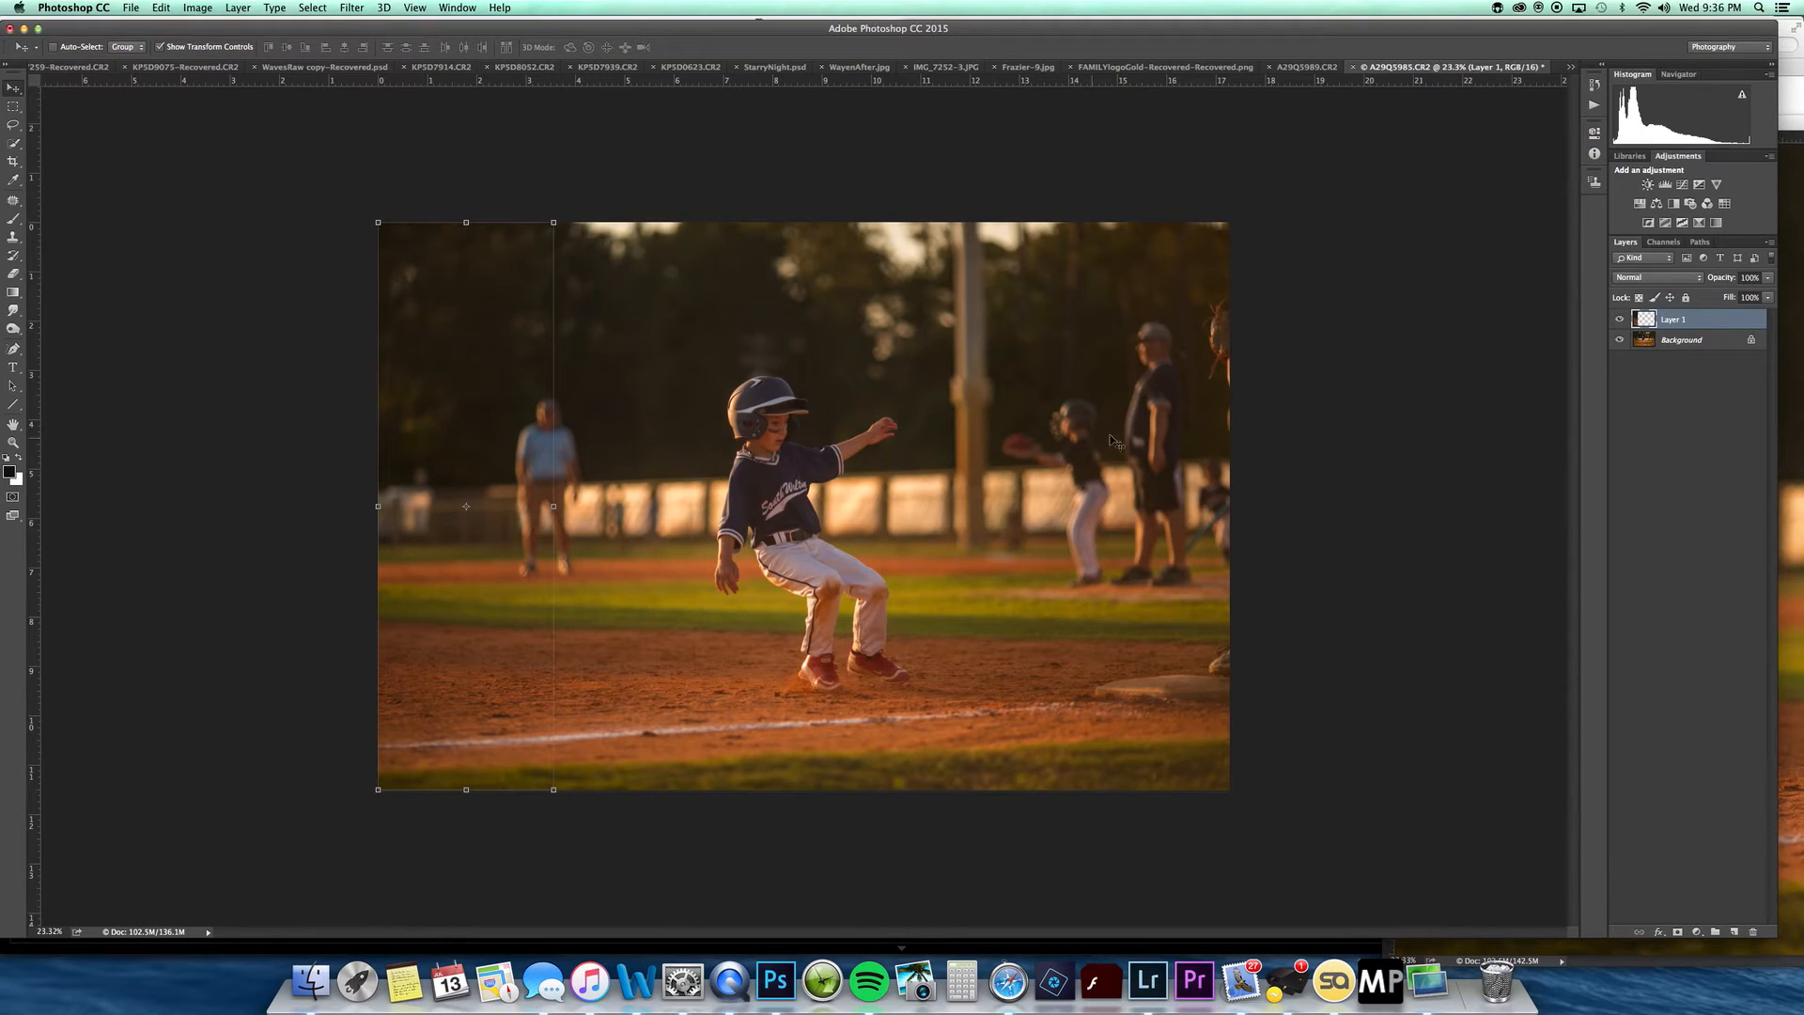
# Step: Delete Layer 1 in A29Q5985 and quick-select the running player from helmet and outstretched hands down to the shoes
pyautogui.press('Delete')
pyautogui.press('w')
pyautogui.moveTo(820, 624)
pyautogui.mouseDown()
pyautogui.moveTo(767, 547)
pyautogui.moveTo(753, 472)
pyautogui.mouseUp()
pyautogui.moveTo(746, 410)
pyautogui.mouseDown()
pyautogui.moveTo(803, 406)
pyautogui.moveTo(791, 440)
pyautogui.moveTo(811, 464)
pyautogui.moveTo(862, 444)
pyautogui.mouseUp()
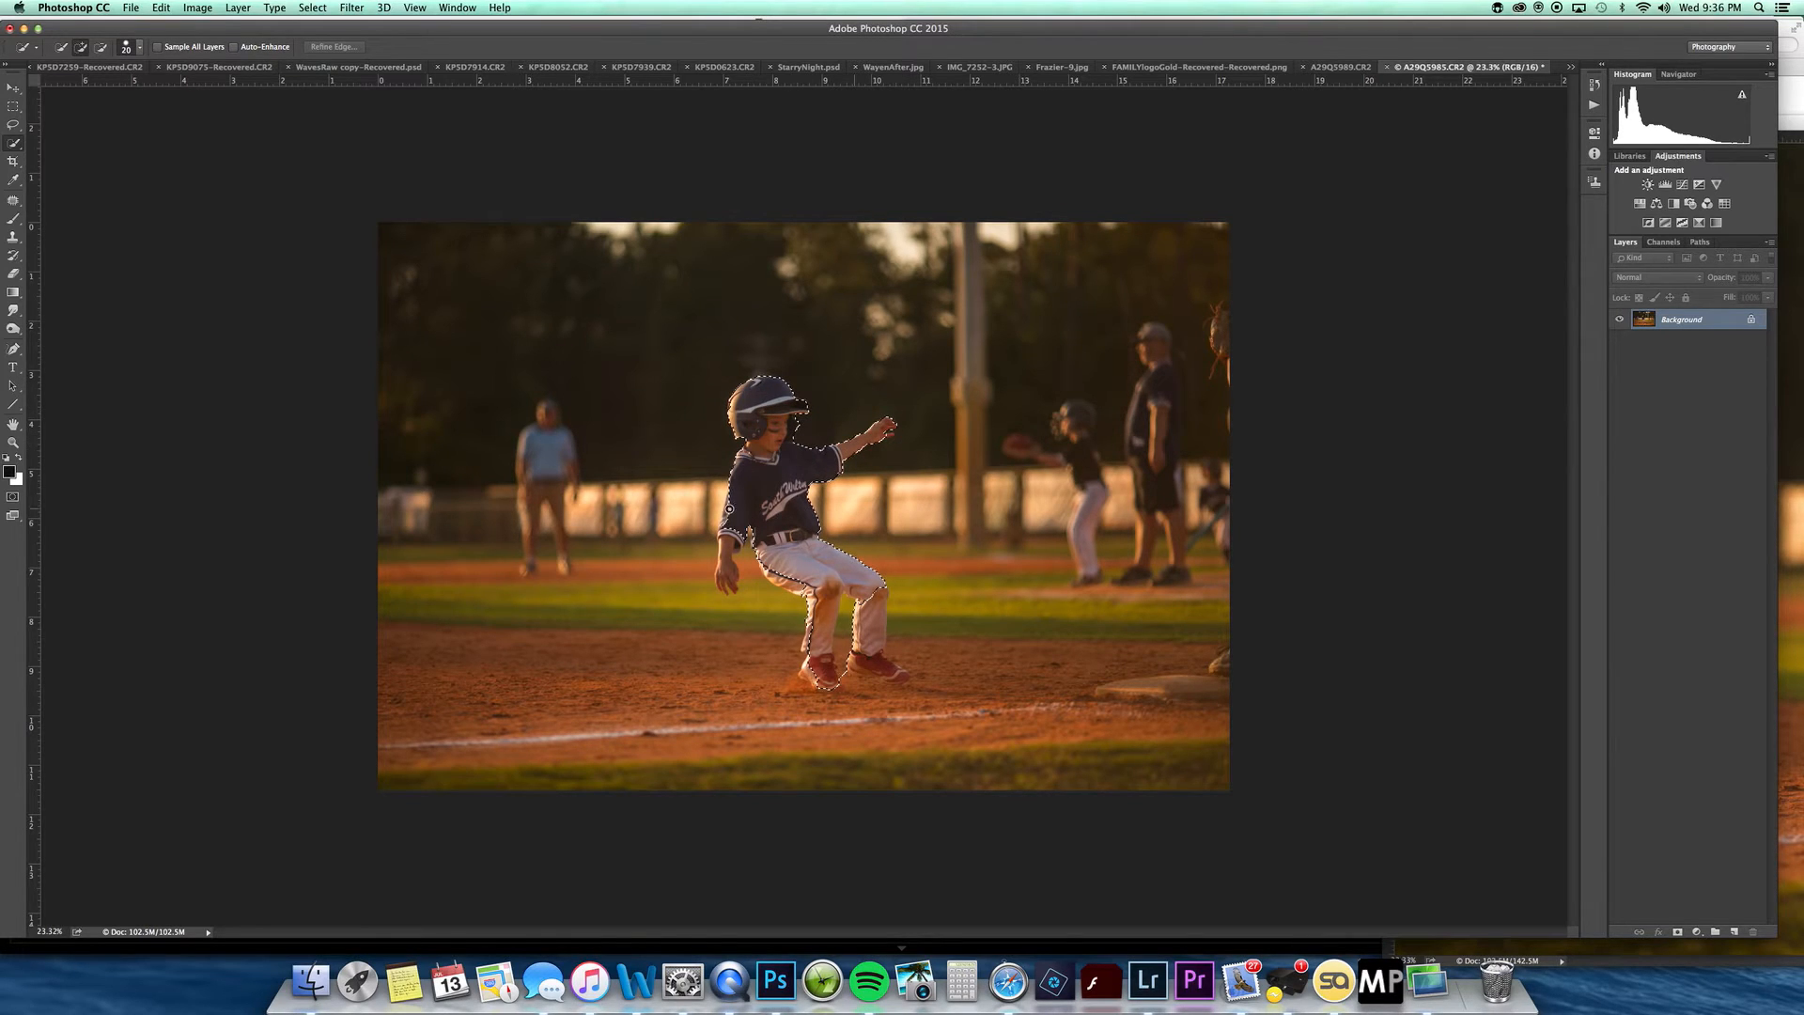
pyautogui.moveTo(725, 522); pyautogui.dragTo(727, 586)
pyautogui.moveTo(822, 631)
pyautogui.mouseDown()
pyautogui.moveTo(875, 597)
pyautogui.moveTo(904, 677)
pyautogui.mouseUp()
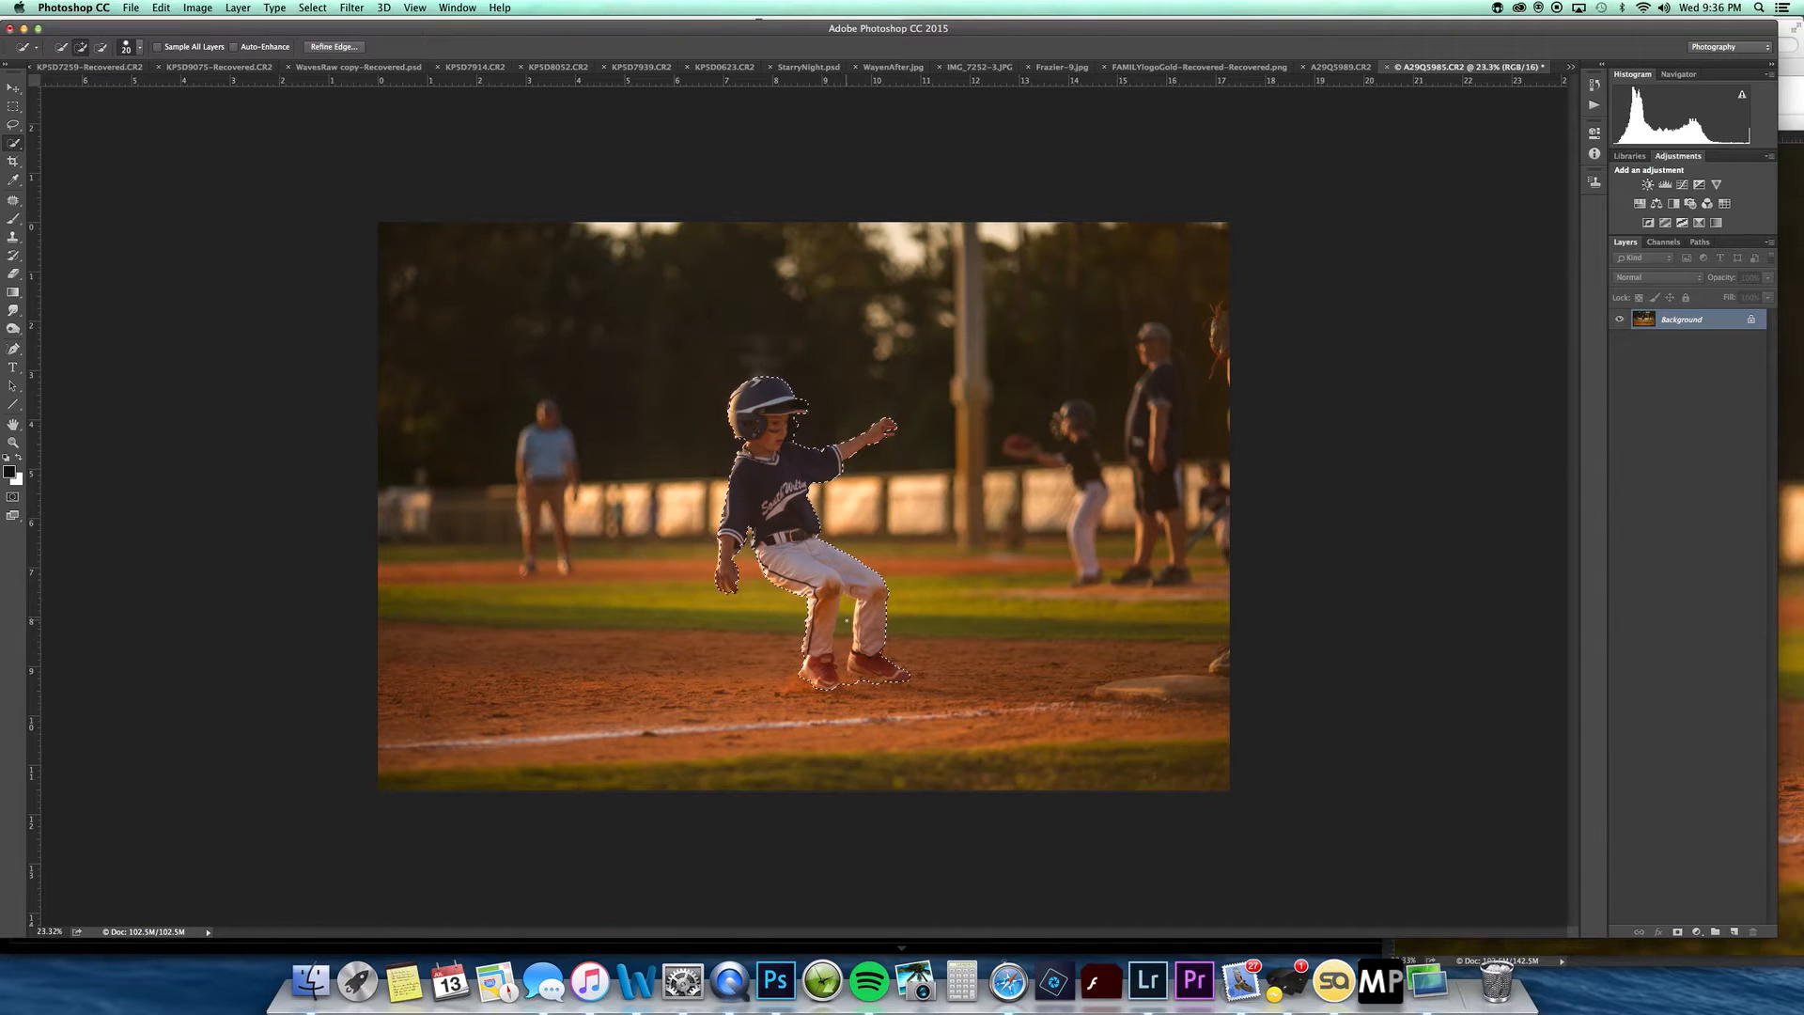
pyautogui.click(101, 45)
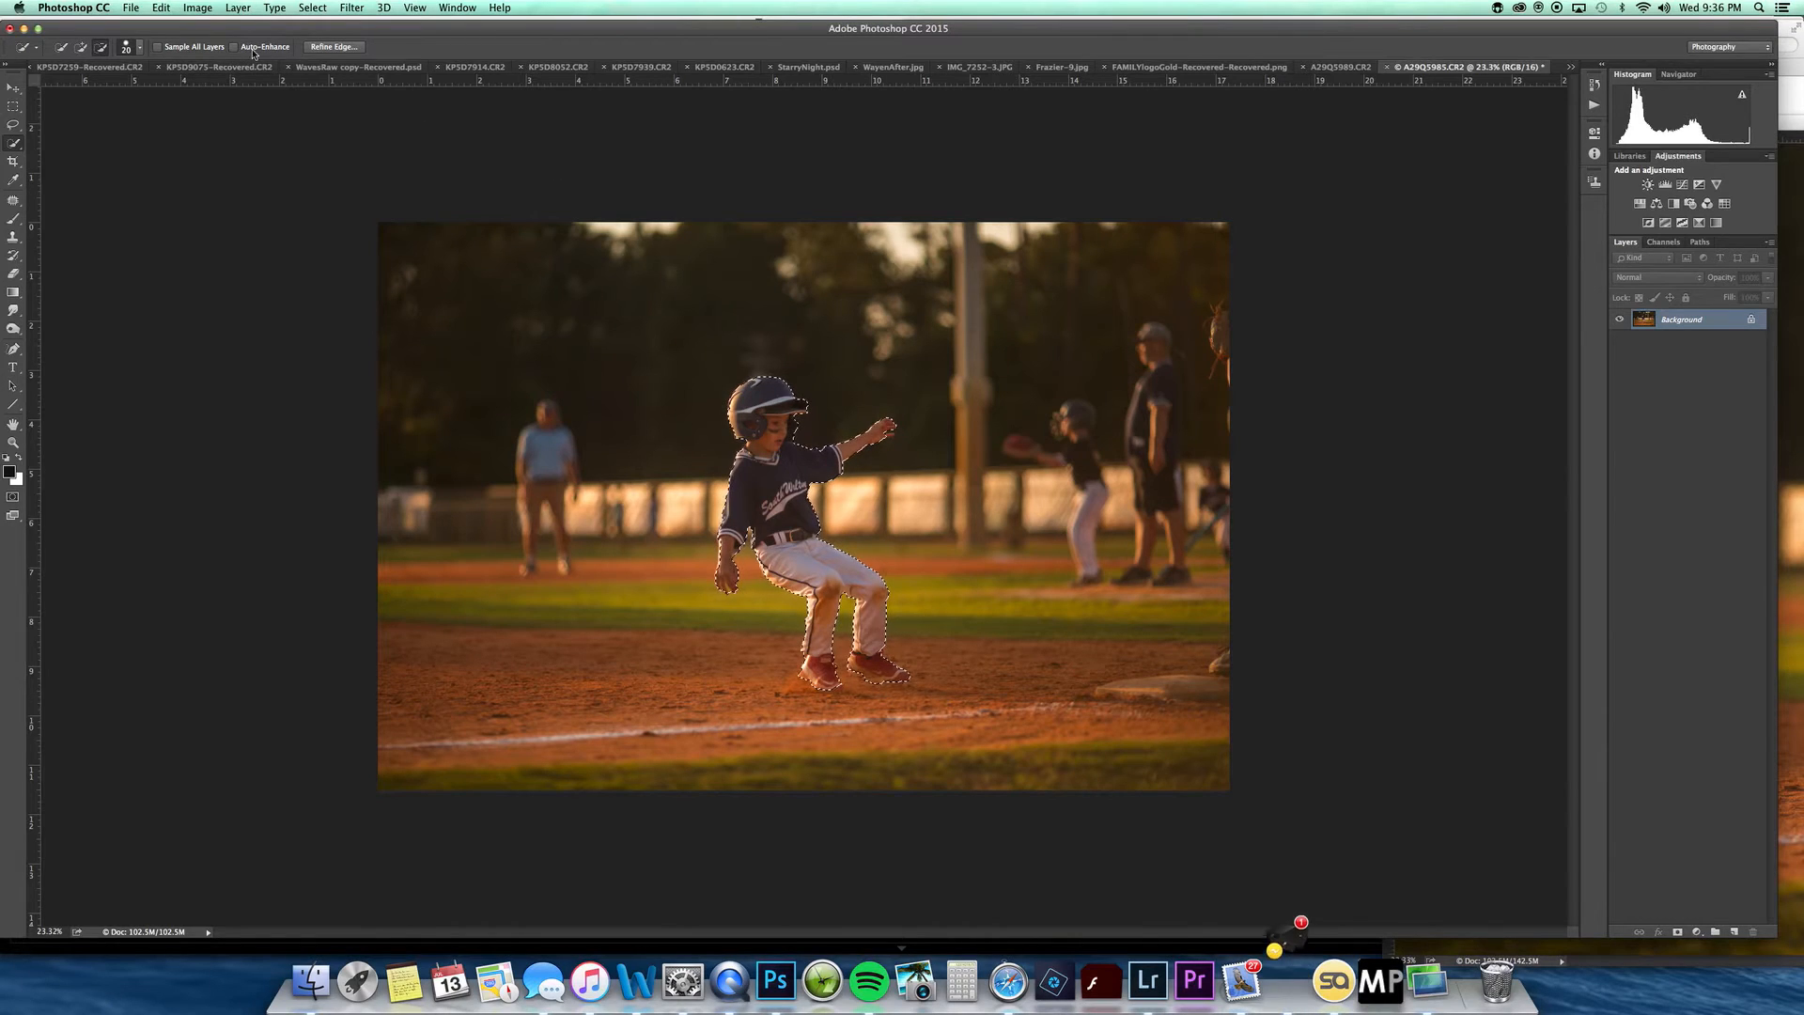
# Step: Refine the selection edge around the player's helmet brim, hands, arms and shoes, and output it as a selection
pyautogui.press('super+alt+r')
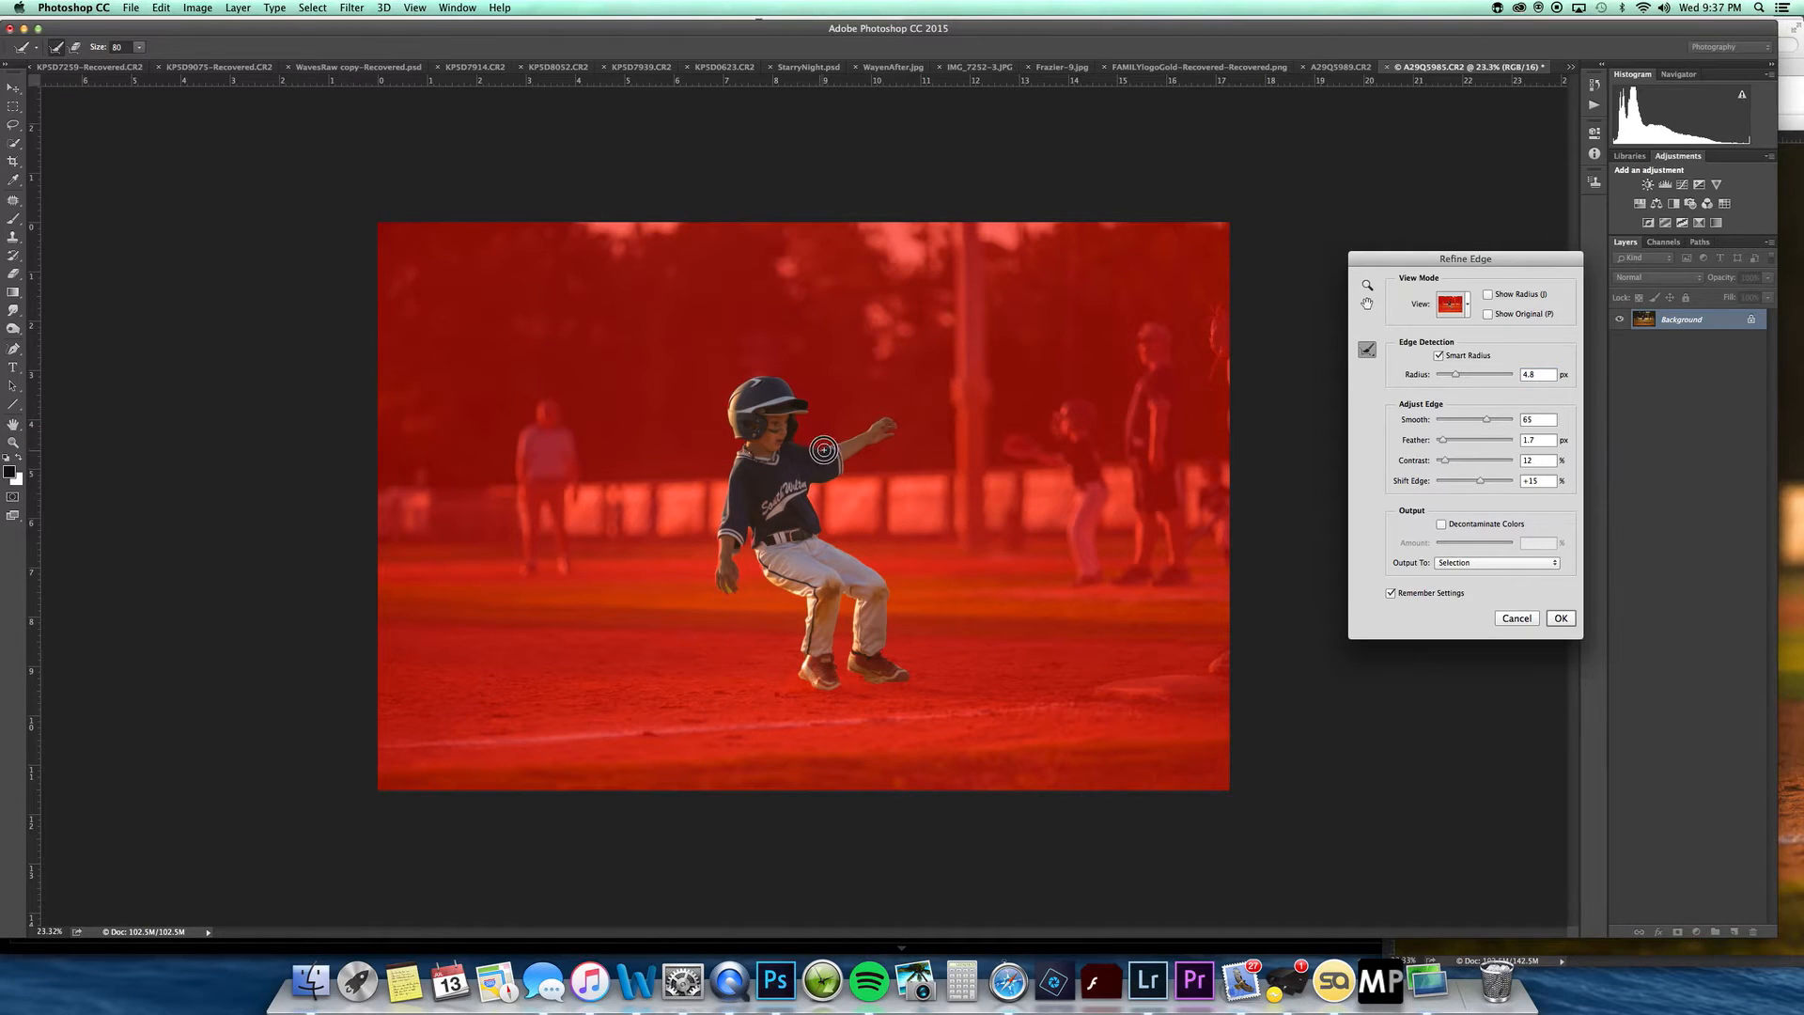
pyautogui.moveTo(802, 411); pyautogui.dragTo(784, 391)
pyautogui.moveTo(730, 580)
pyautogui.mouseDown()
pyautogui.moveTo(751, 577)
pyautogui.moveTo(746, 541)
pyautogui.mouseUp()
pyautogui.moveTo(799, 641)
pyautogui.mouseDown()
pyautogui.moveTo(808, 684)
pyautogui.moveTo(839, 695)
pyautogui.moveTo(884, 639)
pyautogui.moveTo(859, 672)
pyautogui.moveTo(939, 688)
pyautogui.mouseUp()
pyautogui.moveTo(719, 560)
pyautogui.mouseDown()
pyautogui.moveTo(736, 437)
pyautogui.moveTo(776, 423)
pyautogui.moveTo(727, 405)
pyautogui.moveTo(776, 383)
pyautogui.moveTo(812, 394)
pyautogui.moveTo(799, 435)
pyautogui.moveTo(889, 424)
pyautogui.mouseUp()
pyautogui.click(1559, 617)
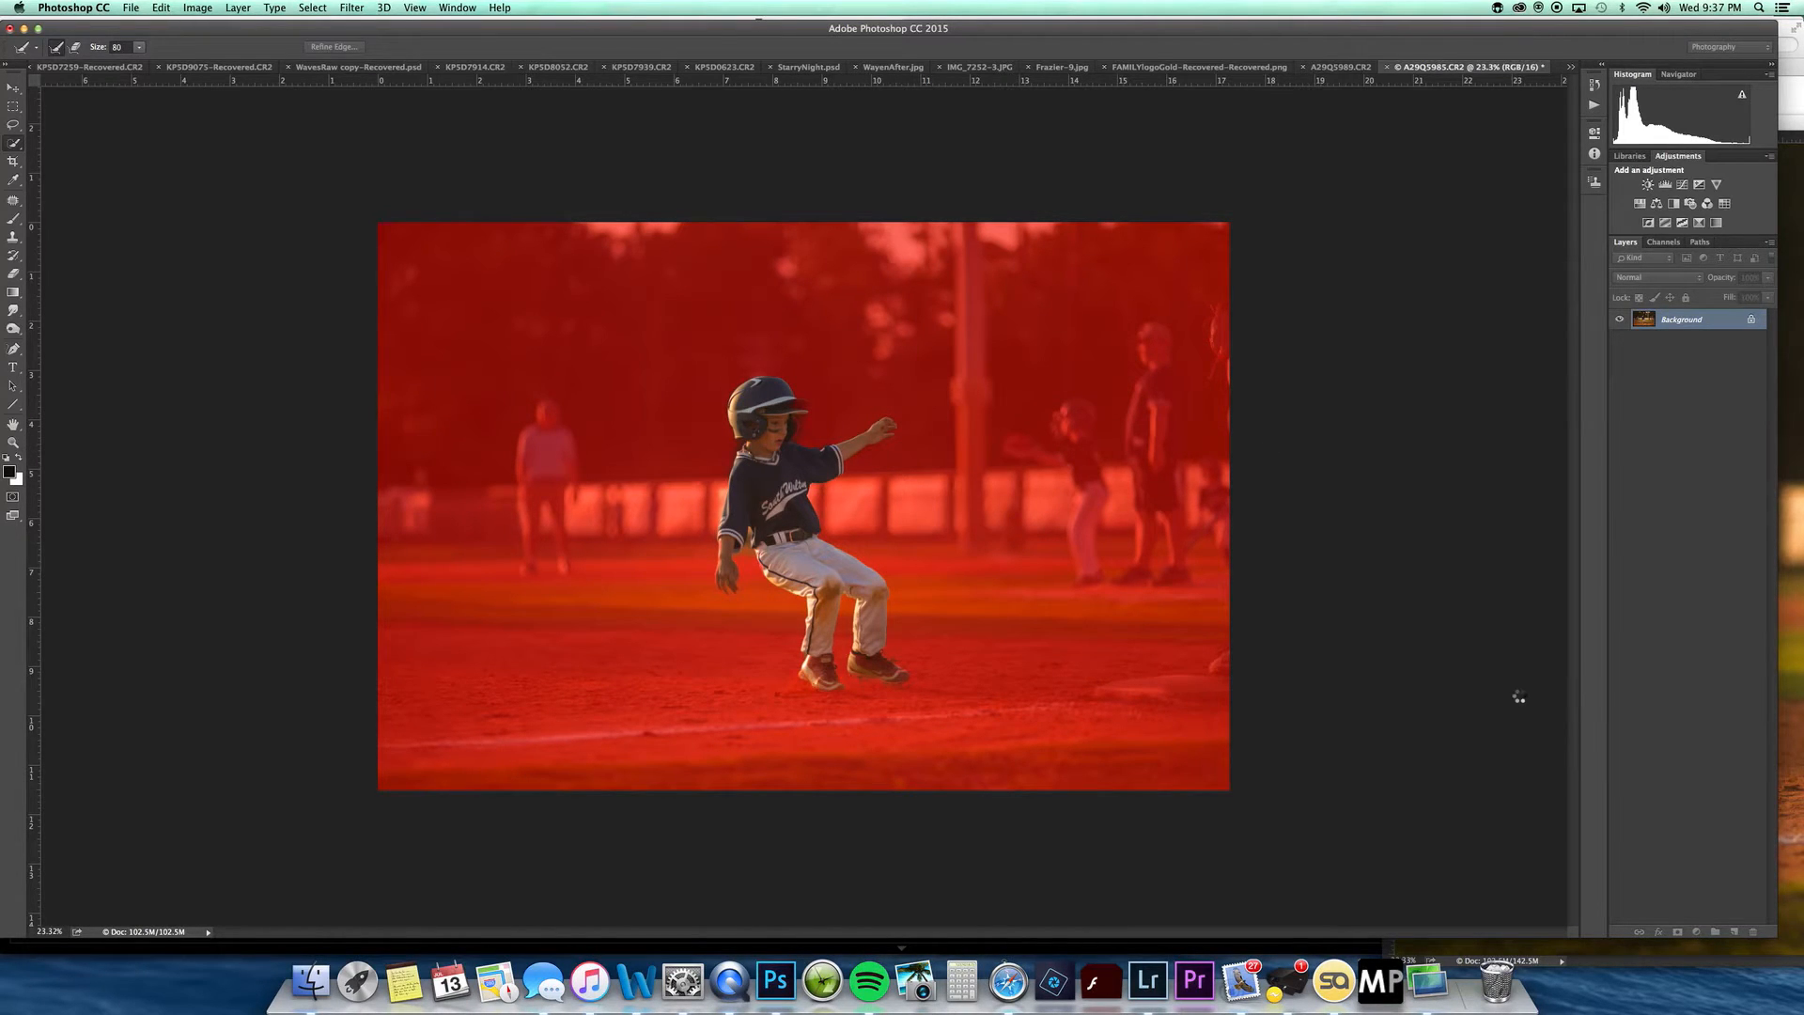
# Step: Float the A29Q5985 window and copy the selected player into A29Q5989, placing him behind the other two players
pyautogui.press('v')
pyautogui.moveTo(1409, 66); pyautogui.dragTo(1409, 132)
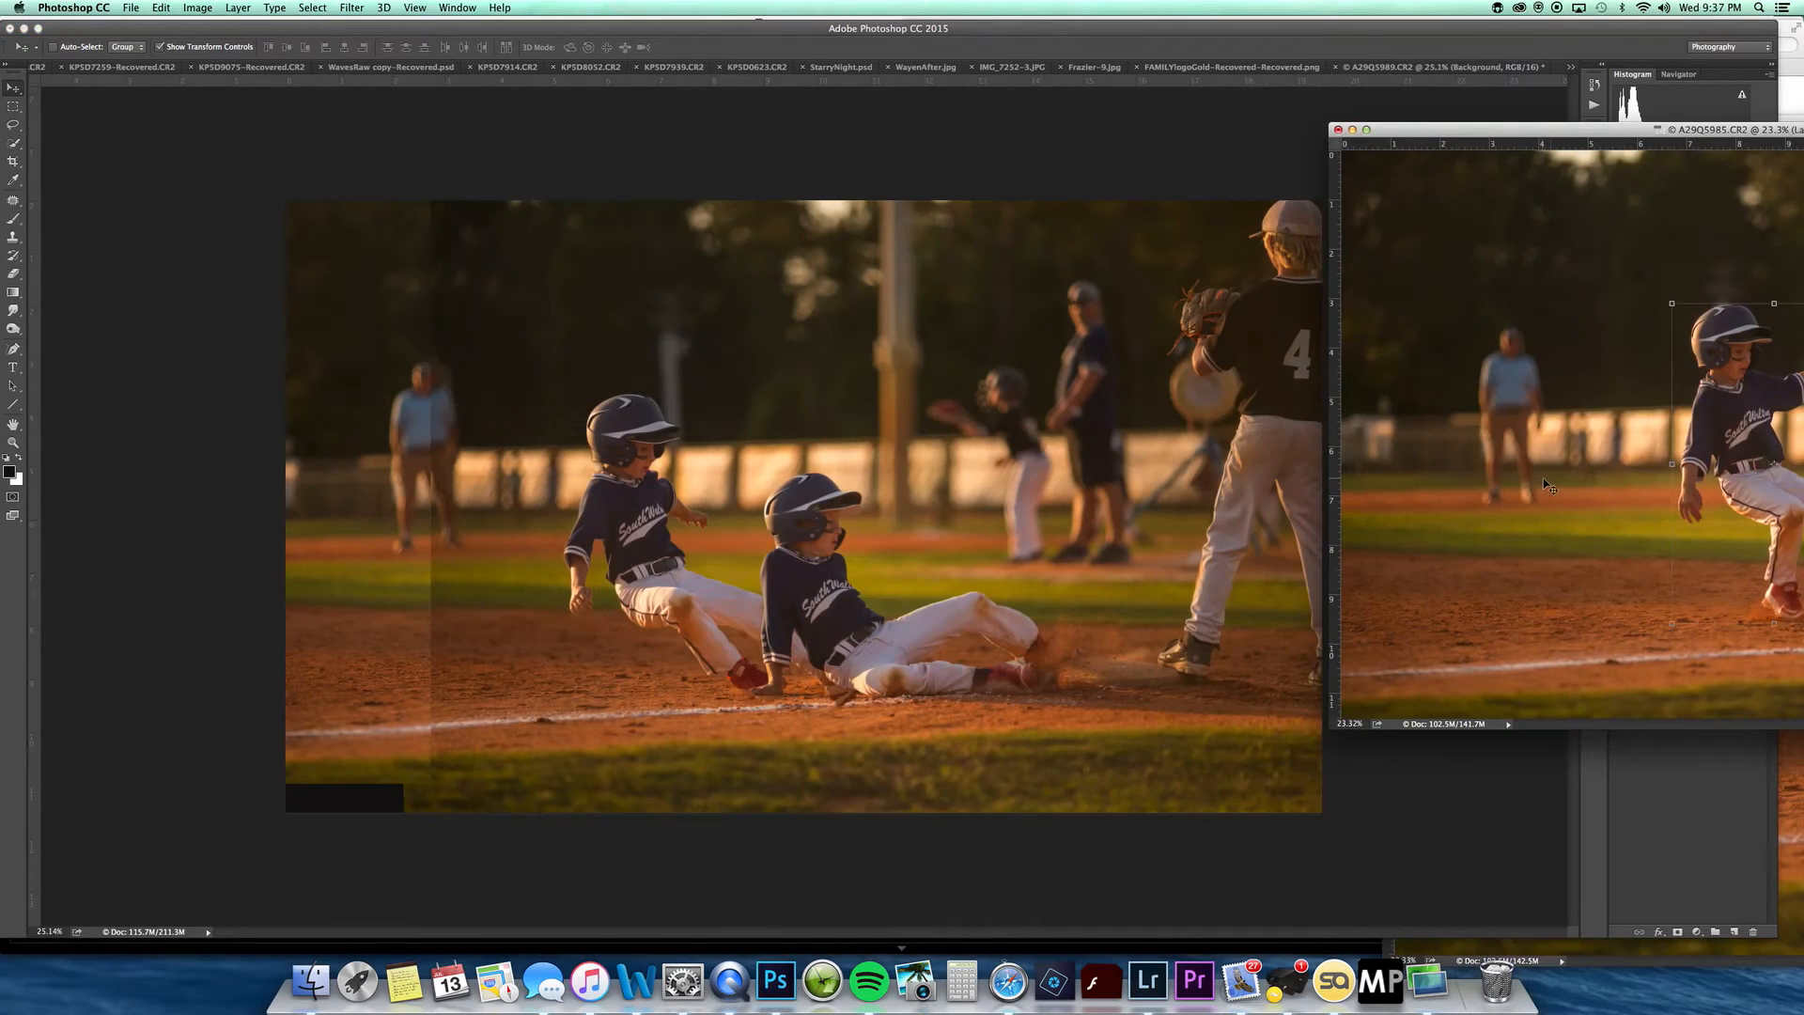
pyautogui.moveTo(1702, 424); pyautogui.dragTo(458, 458)
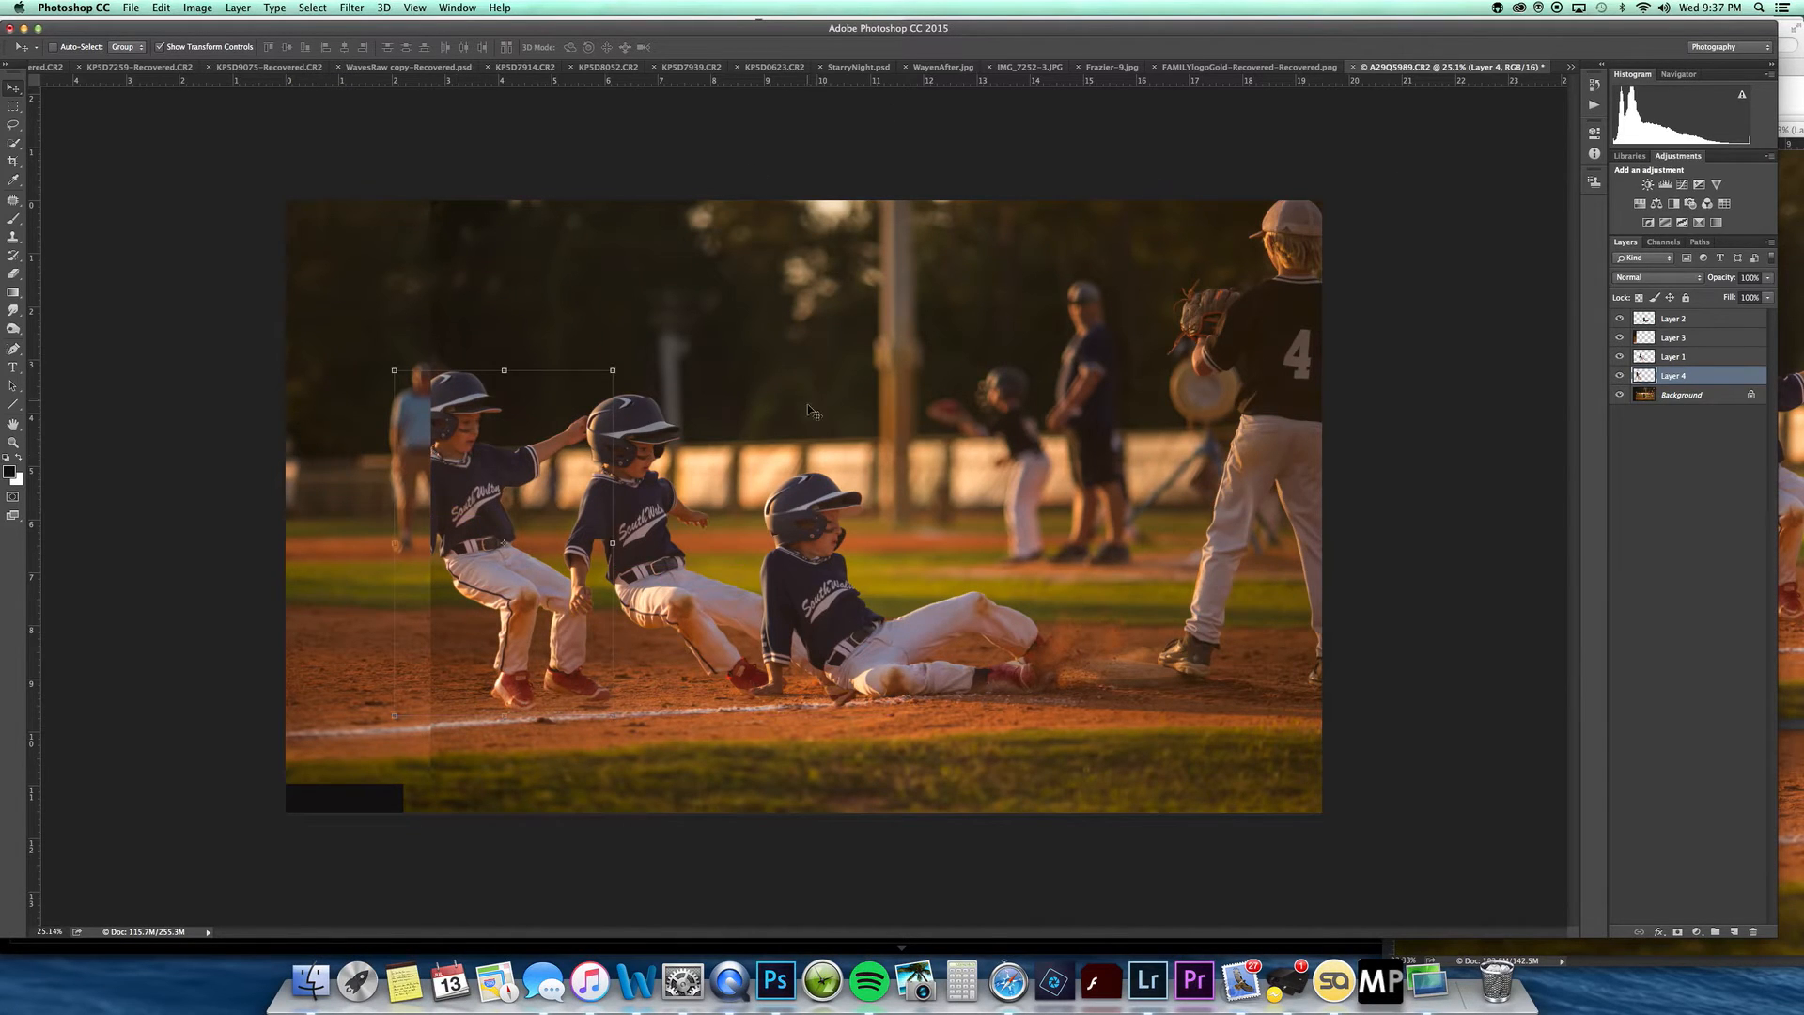
# Step: Place Layer 3 directly above the Background and clip a Levels adjustment to it with black input 11, midtone 0.96 and 48% opacity
pyautogui.press('z')
pyautogui.moveTo(818, 498); pyautogui.dragTo(794, 498)
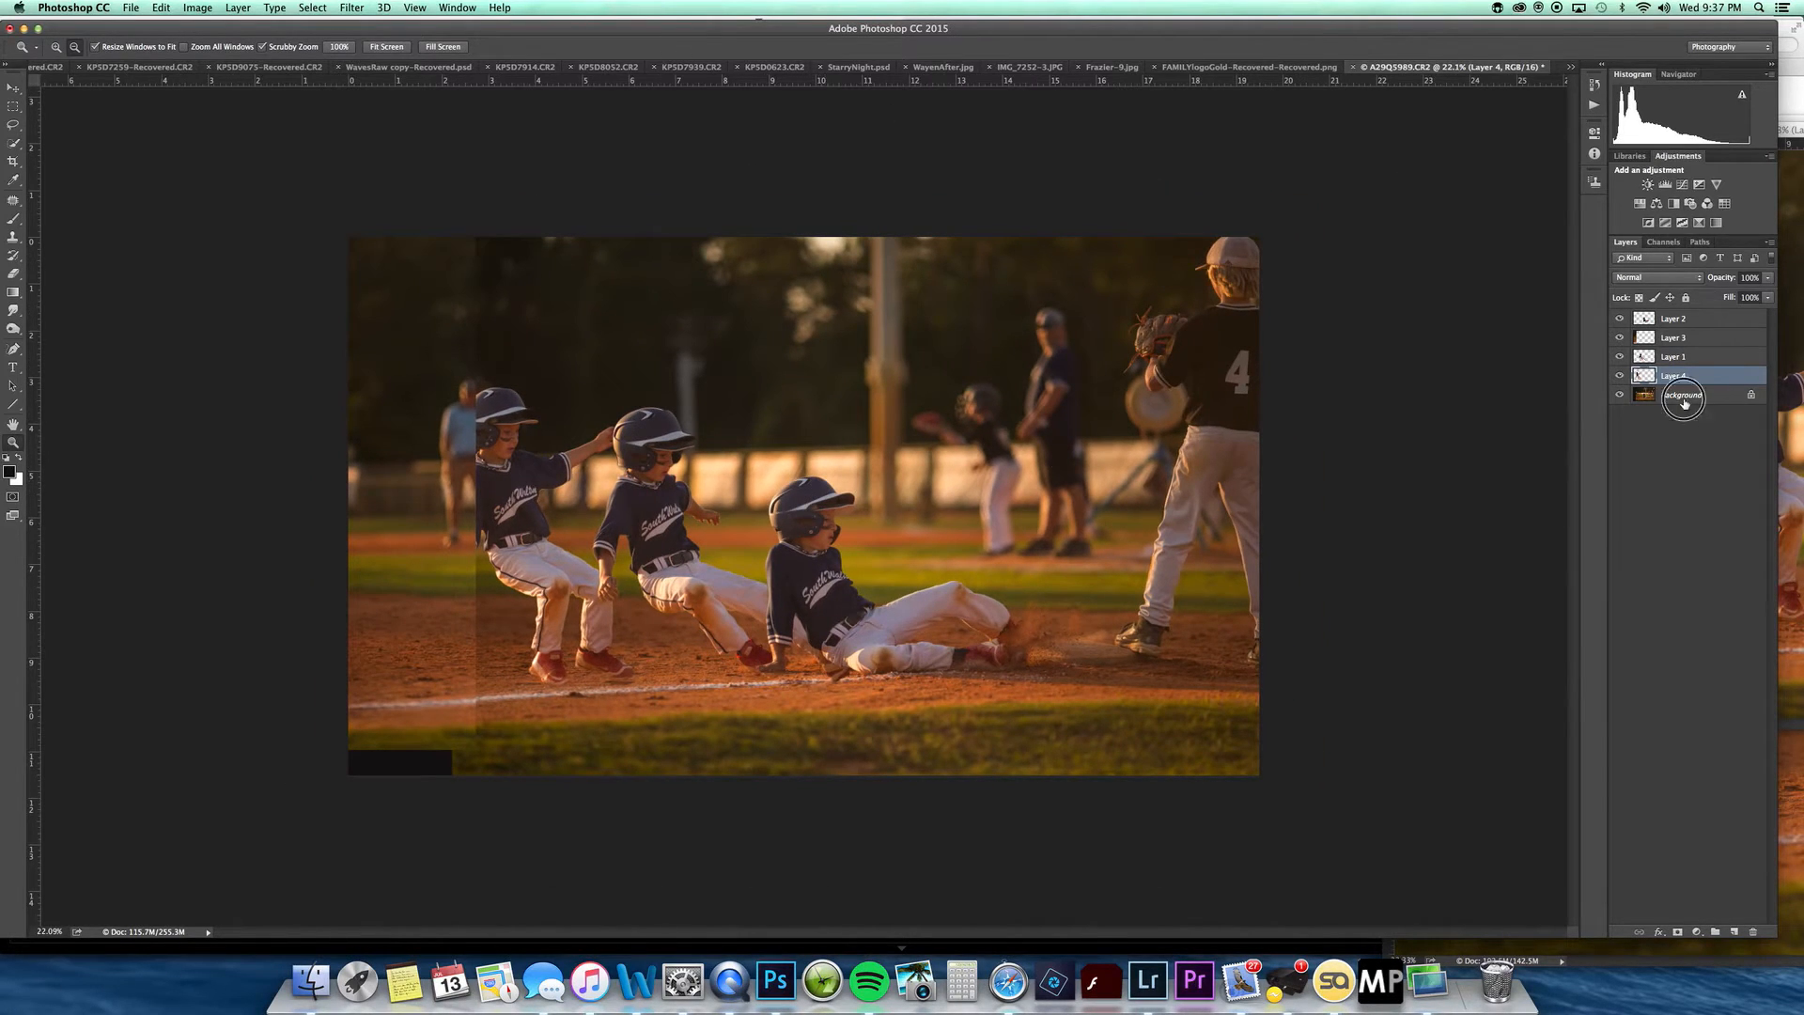
pyautogui.moveTo(1687, 337); pyautogui.dragTo(1689, 392)
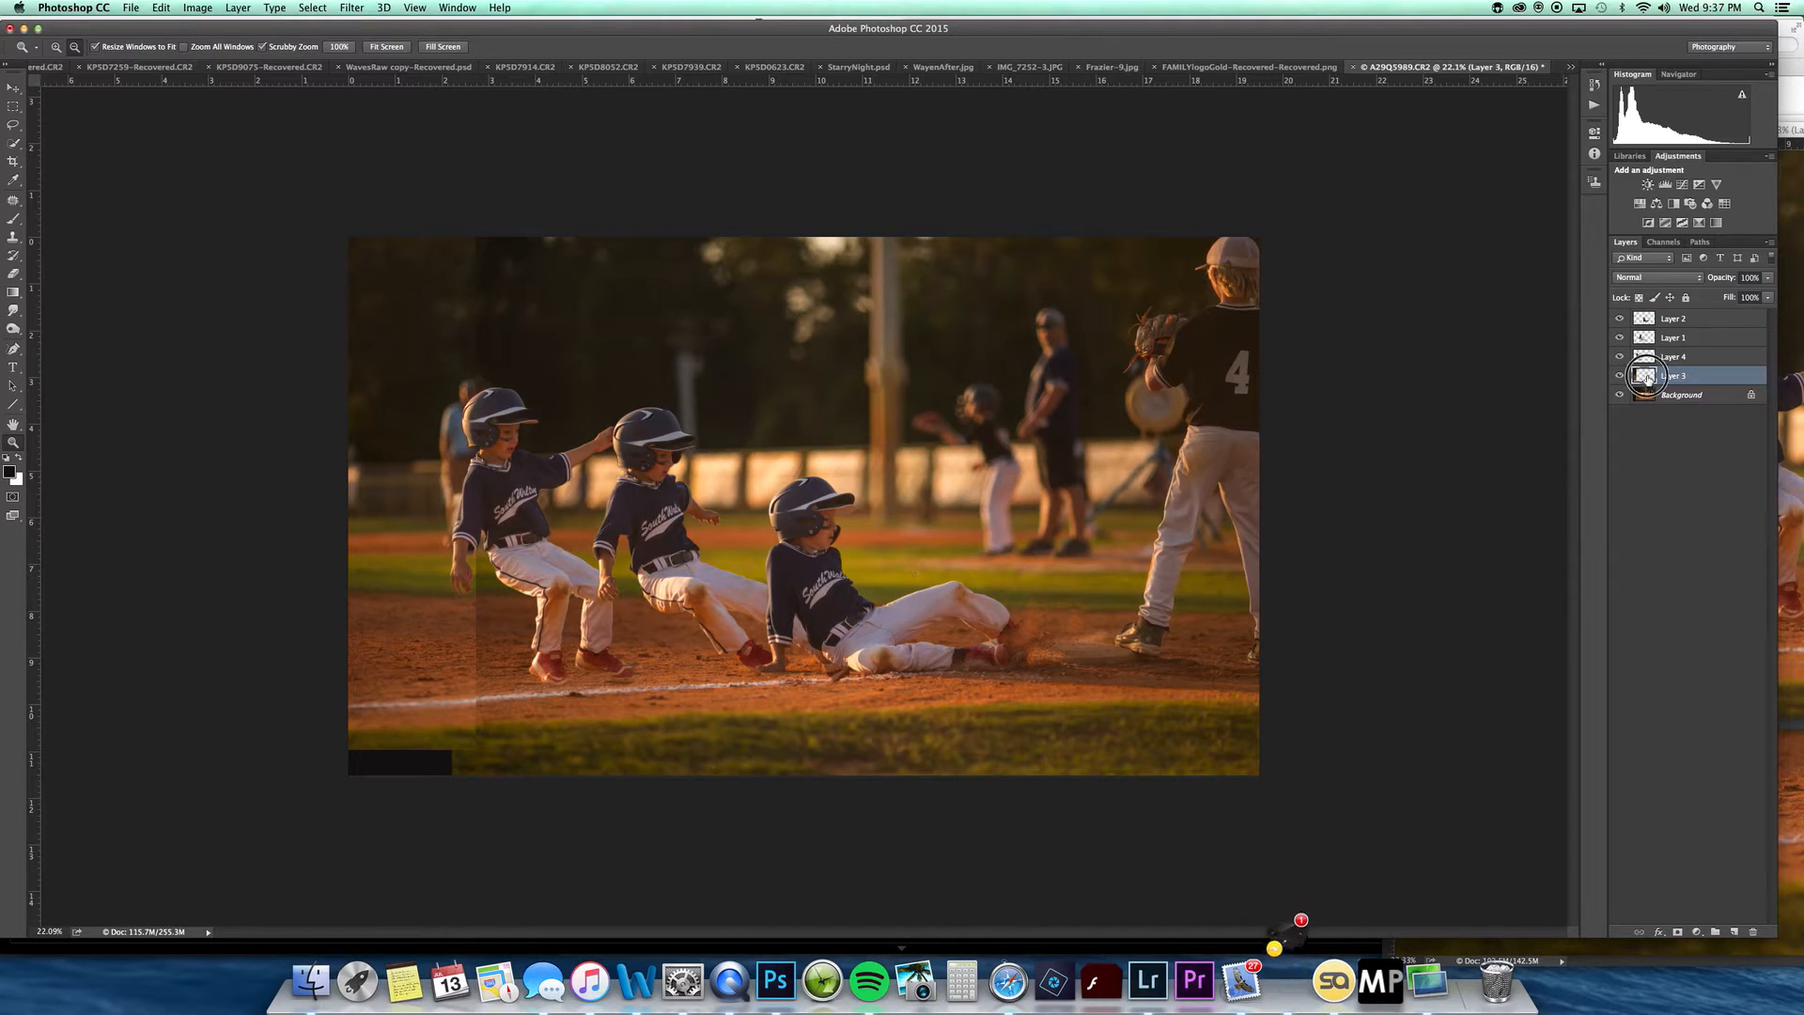
pyautogui.press('v')
pyautogui.click(1664, 185)
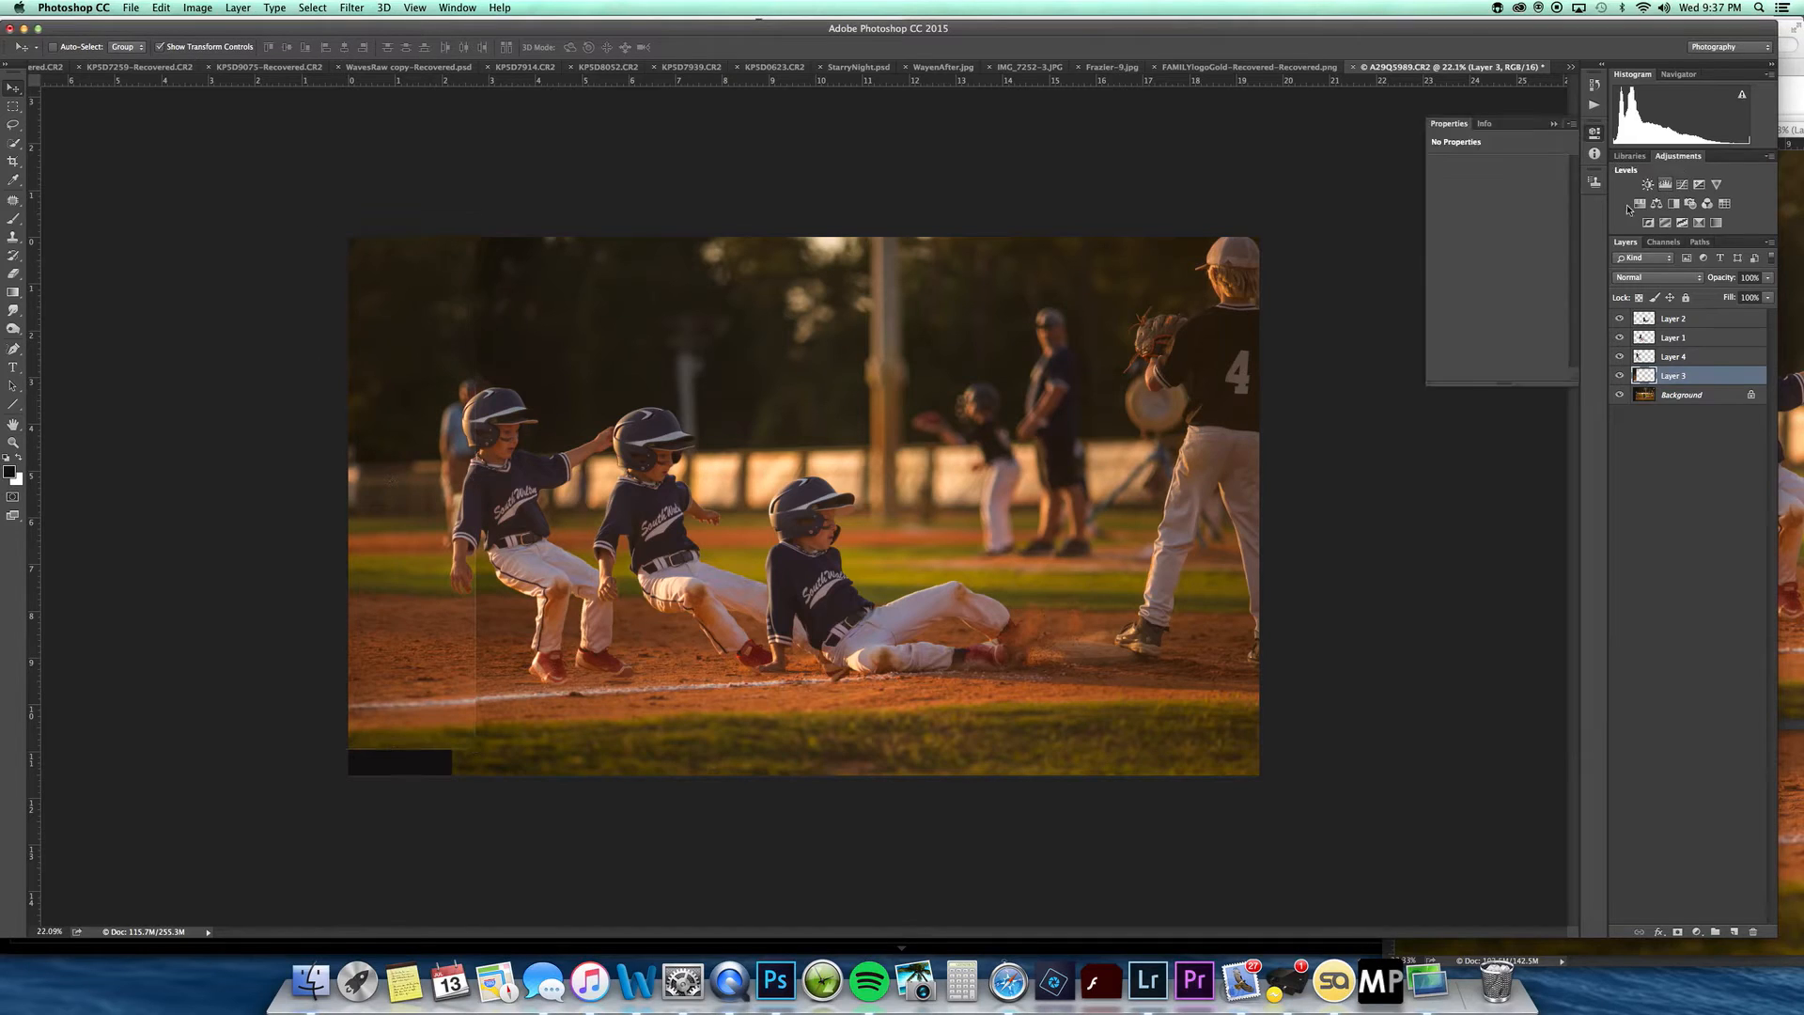
pyautogui.click(1471, 375)
pyautogui.moveTo(1506, 267); pyautogui.dragTo(1460, 269)
pyautogui.click(1767, 277)
pyautogui.moveTo(1769, 293); pyautogui.dragTo(1736, 295)
pyautogui.click(1620, 377)
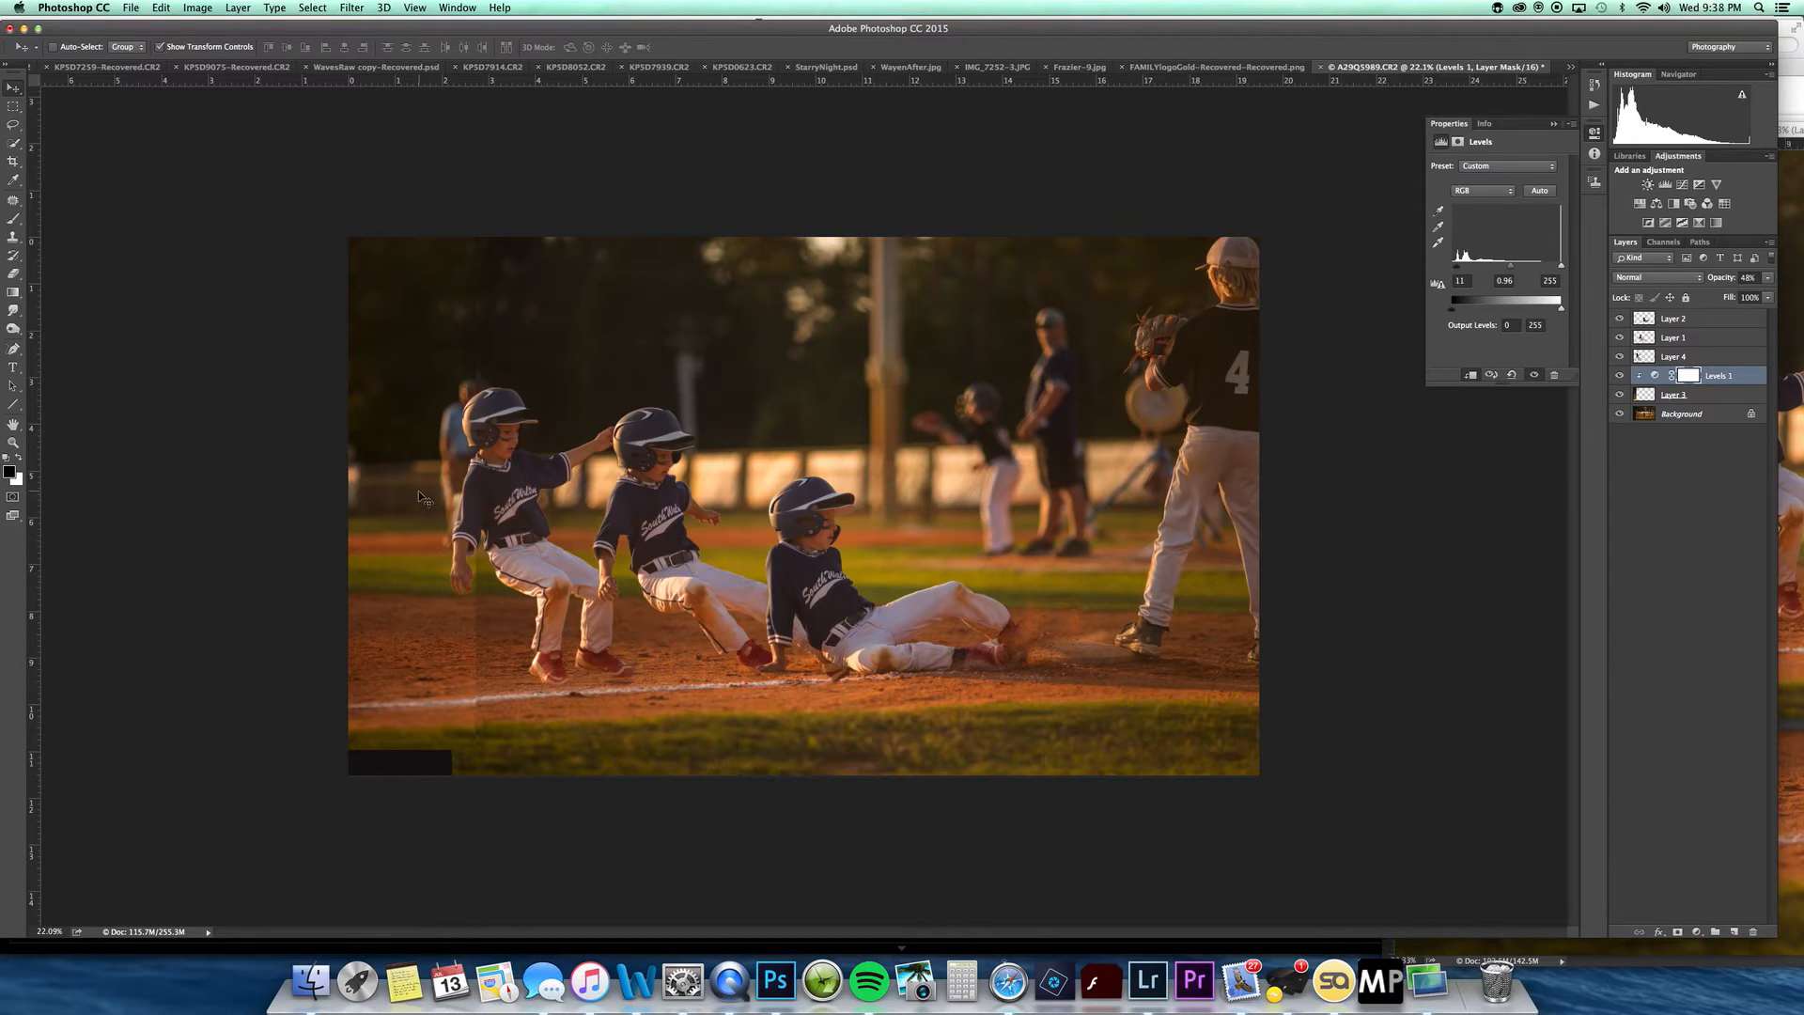
# Step: Hide Layer 4, then align the Layer 3 strip with the background and stretch its height to 100.67%
pyautogui.click(403, 486)
pyautogui.click(1639, 395)
pyautogui.moveTo(440, 493); pyautogui.dragTo(376, 489)
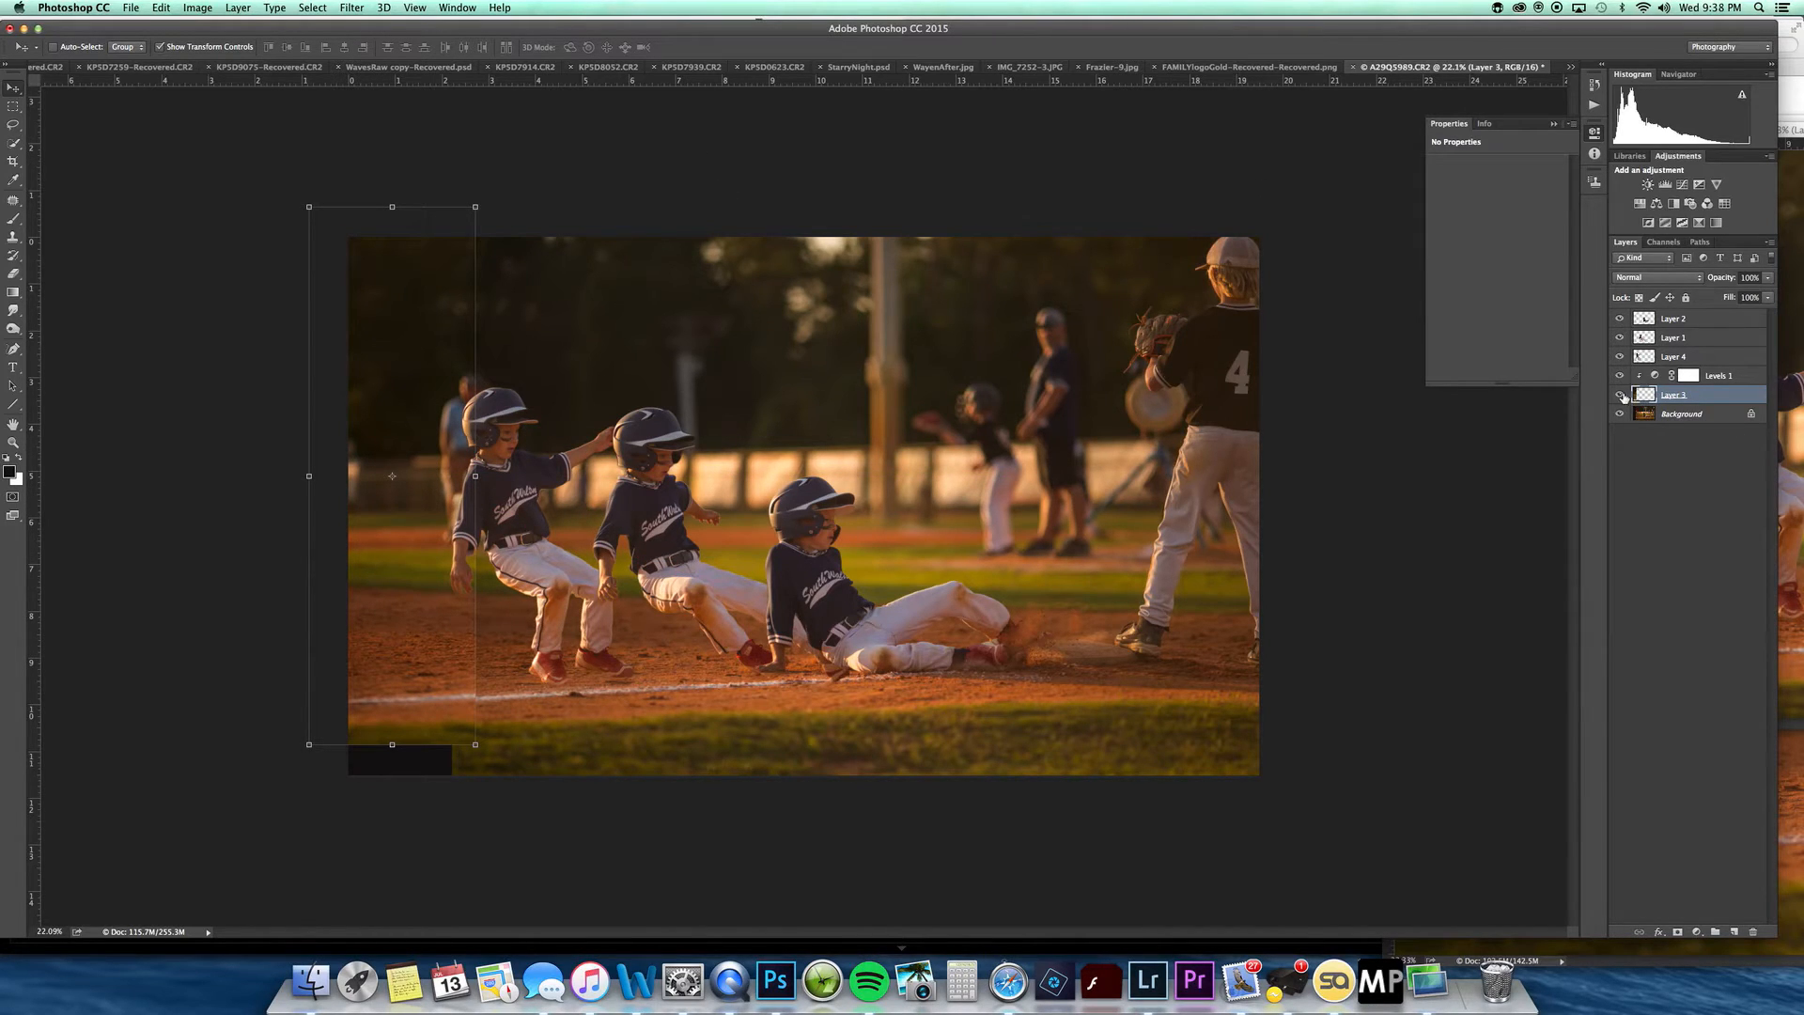
pyautogui.click(1619, 357)
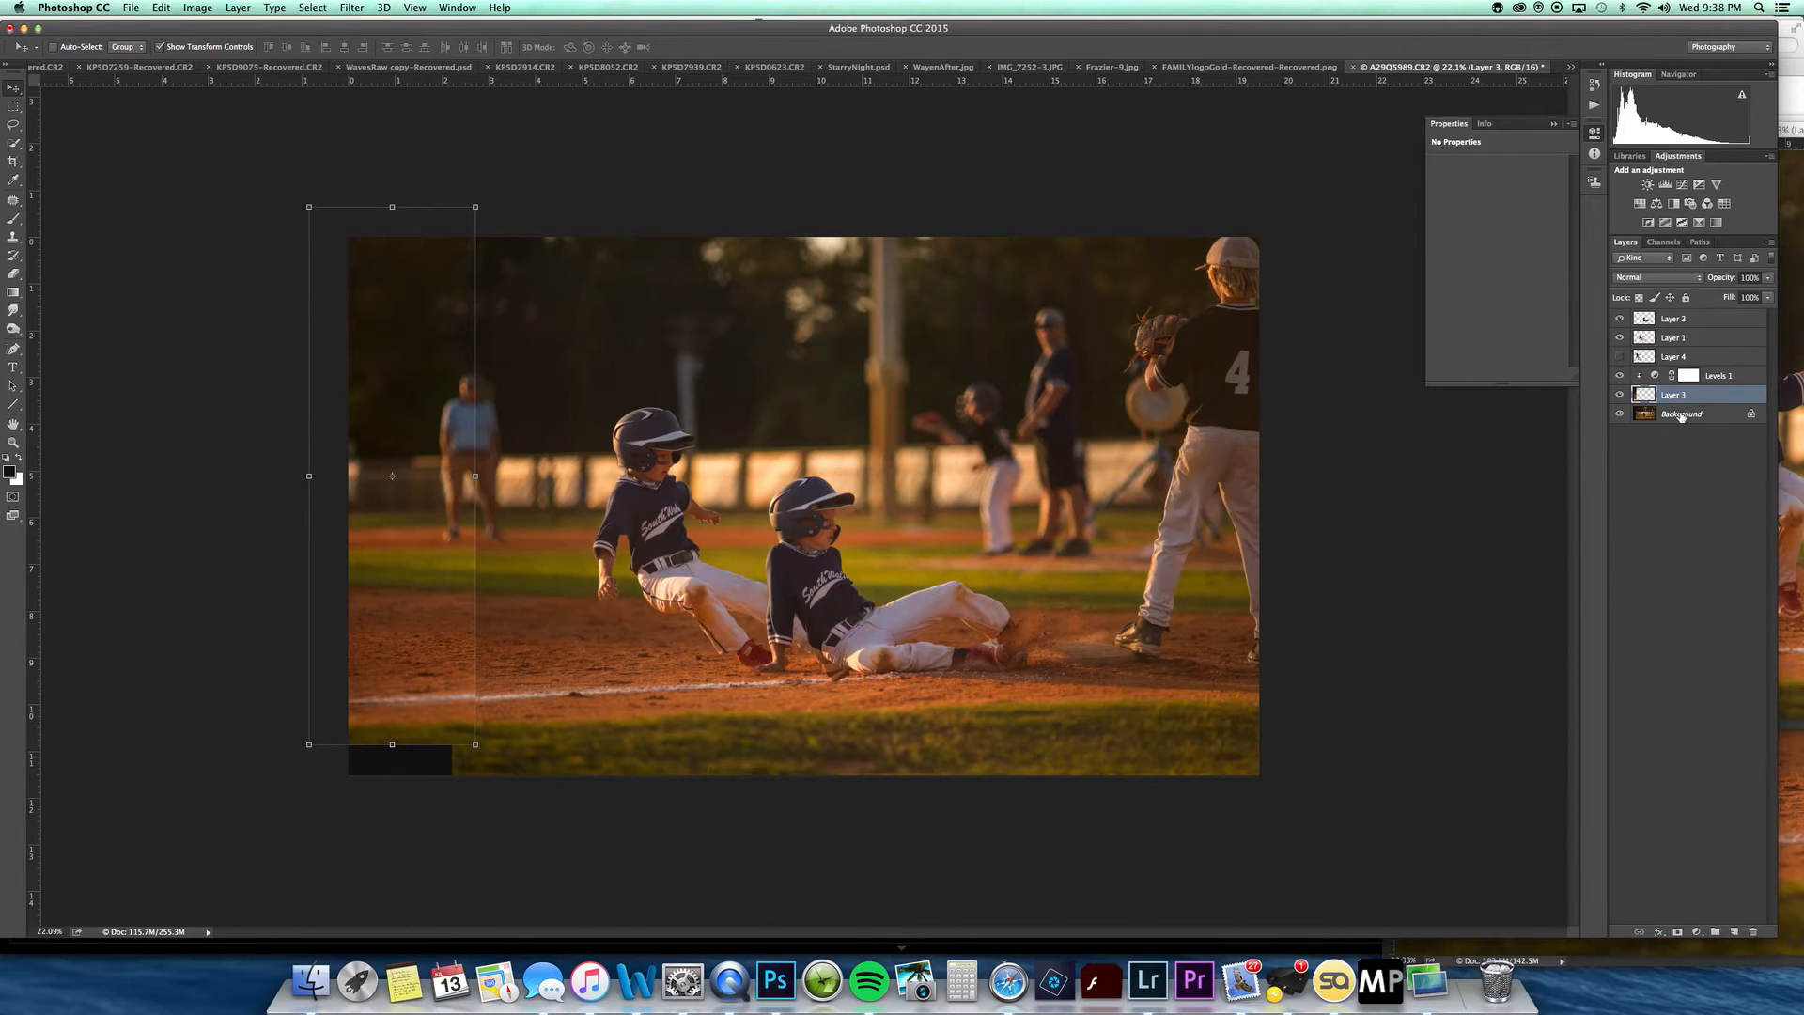
pyautogui.click(1681, 414)
pyautogui.click(1679, 396)
pyautogui.moveTo(395, 746); pyautogui.dragTo(394, 749)
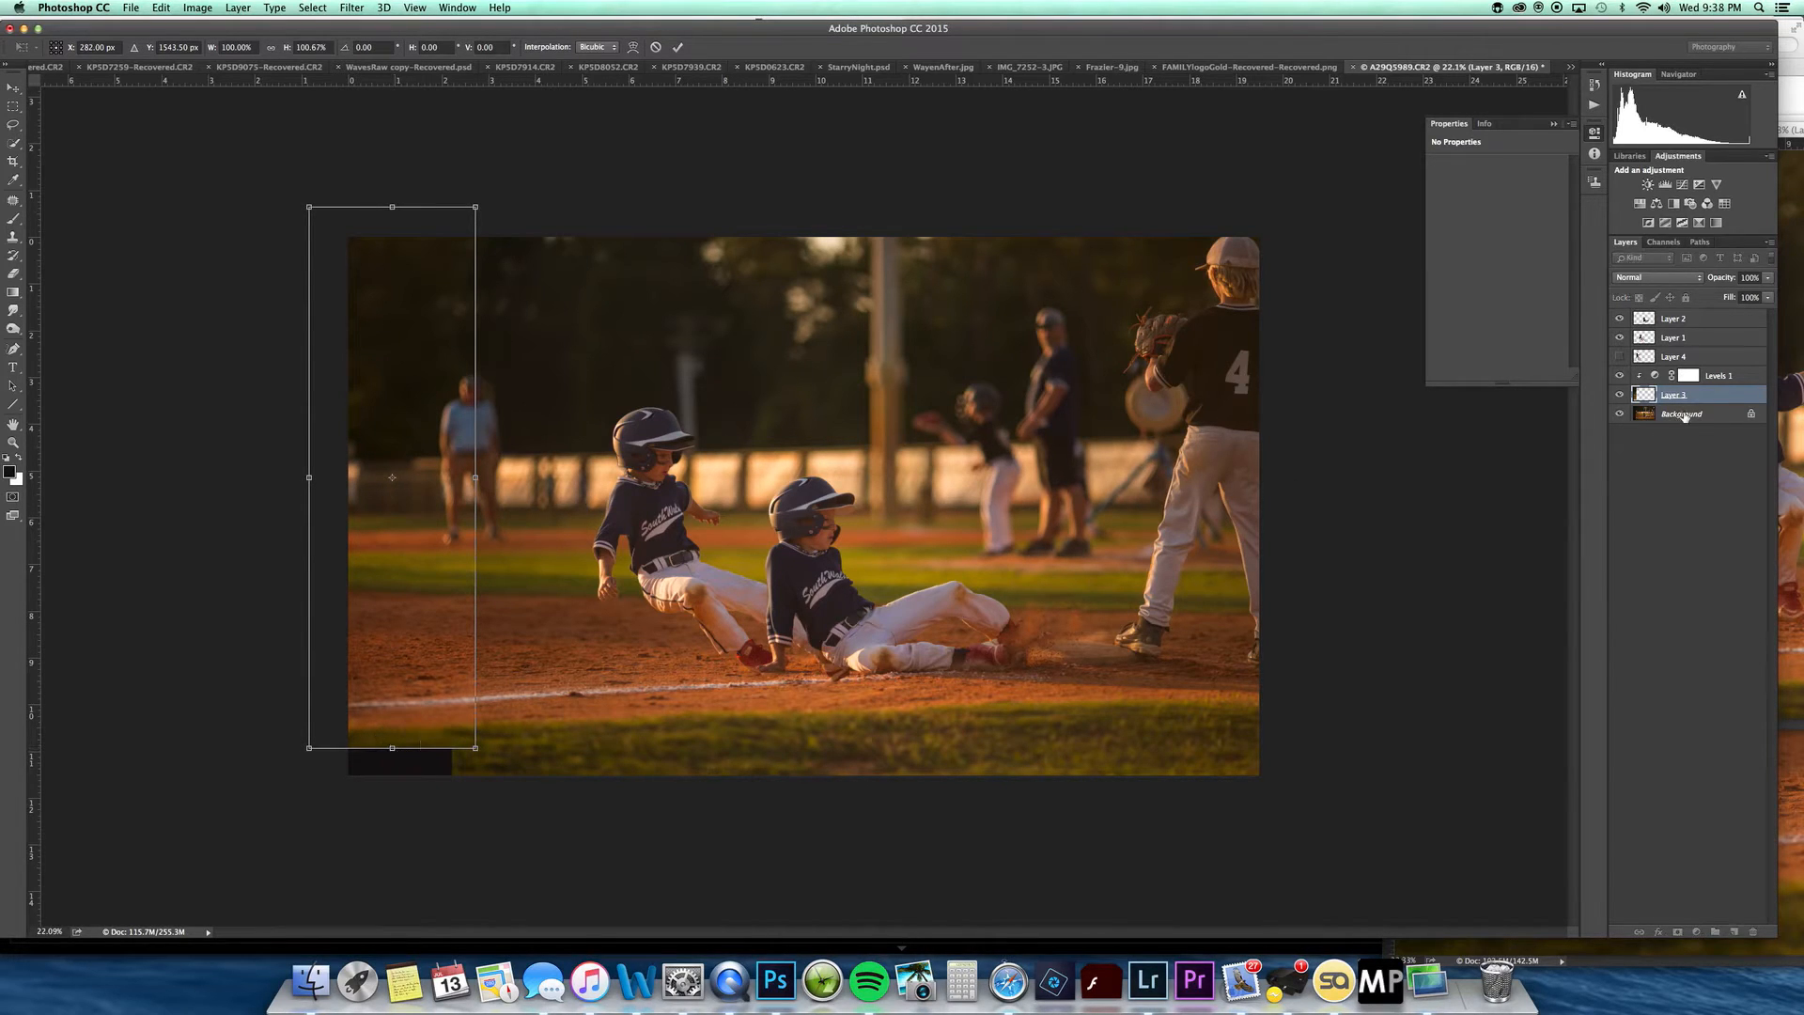
pyautogui.click(677, 47)
pyautogui.keyDown('shift'); pyautogui.click(1701, 413); pyautogui.keyUp('shift')
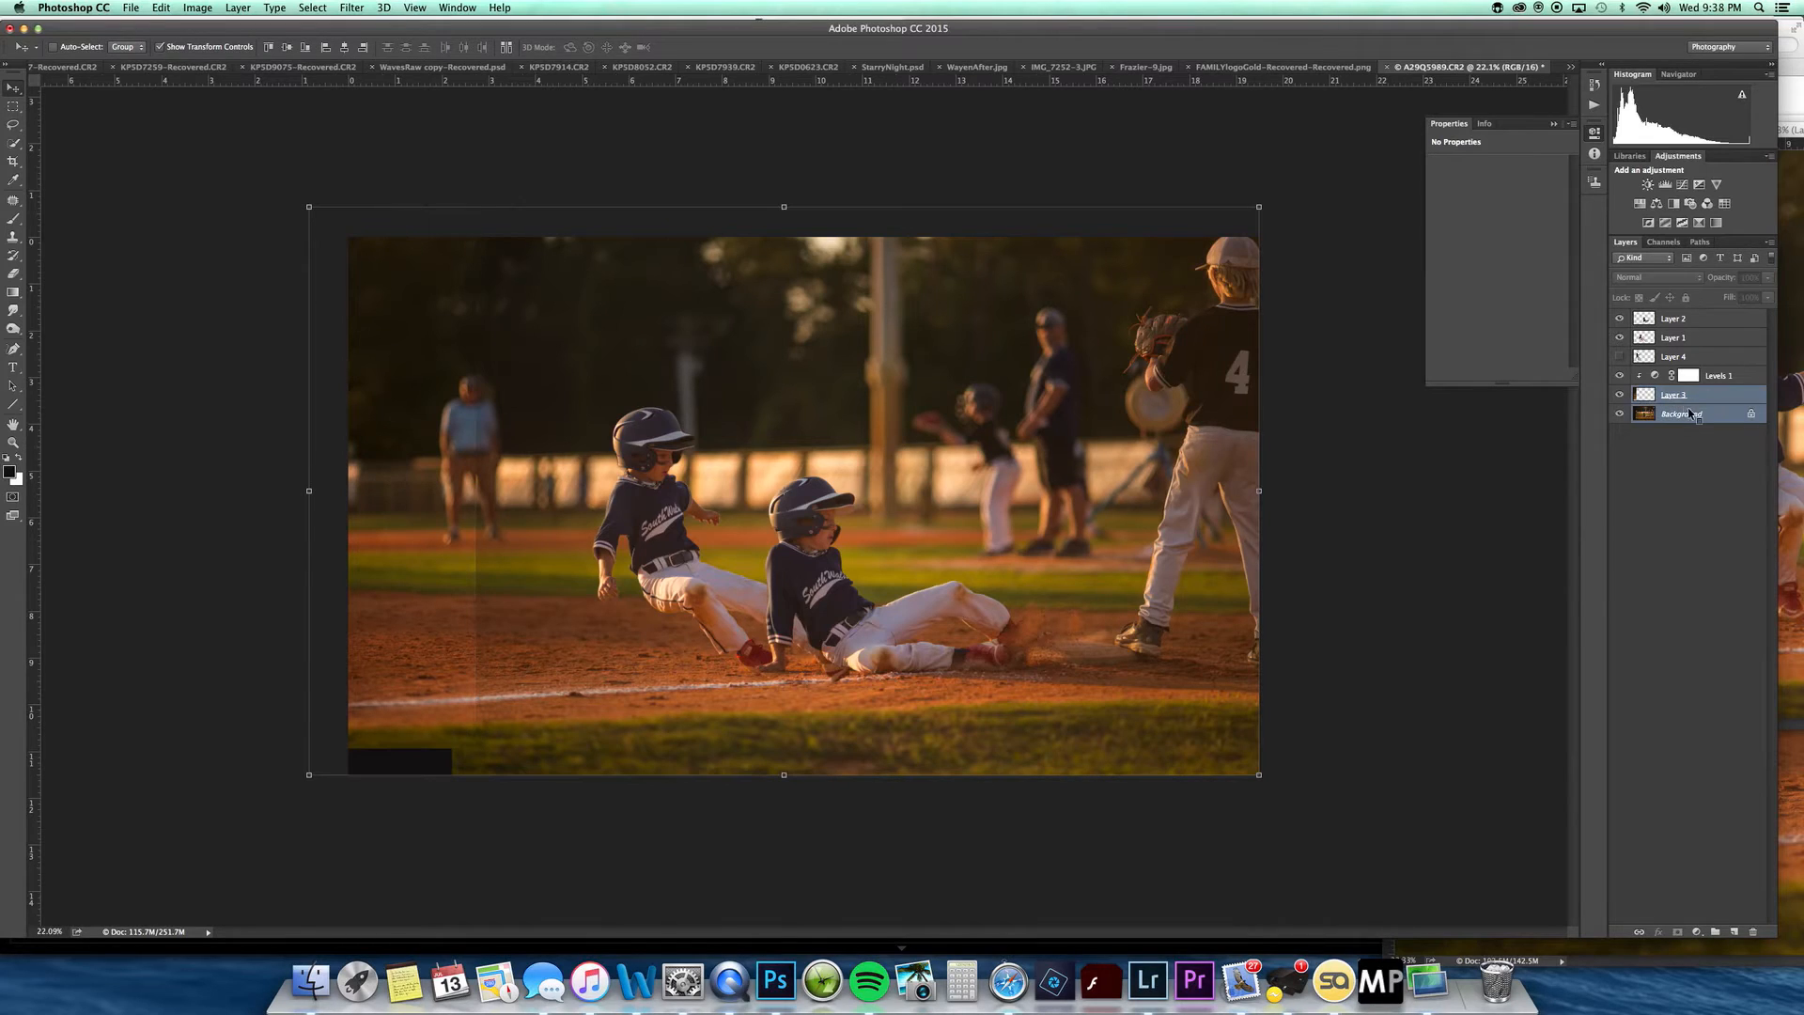
pyautogui.rightClick(1700, 413)
pyautogui.click(1611, 547)
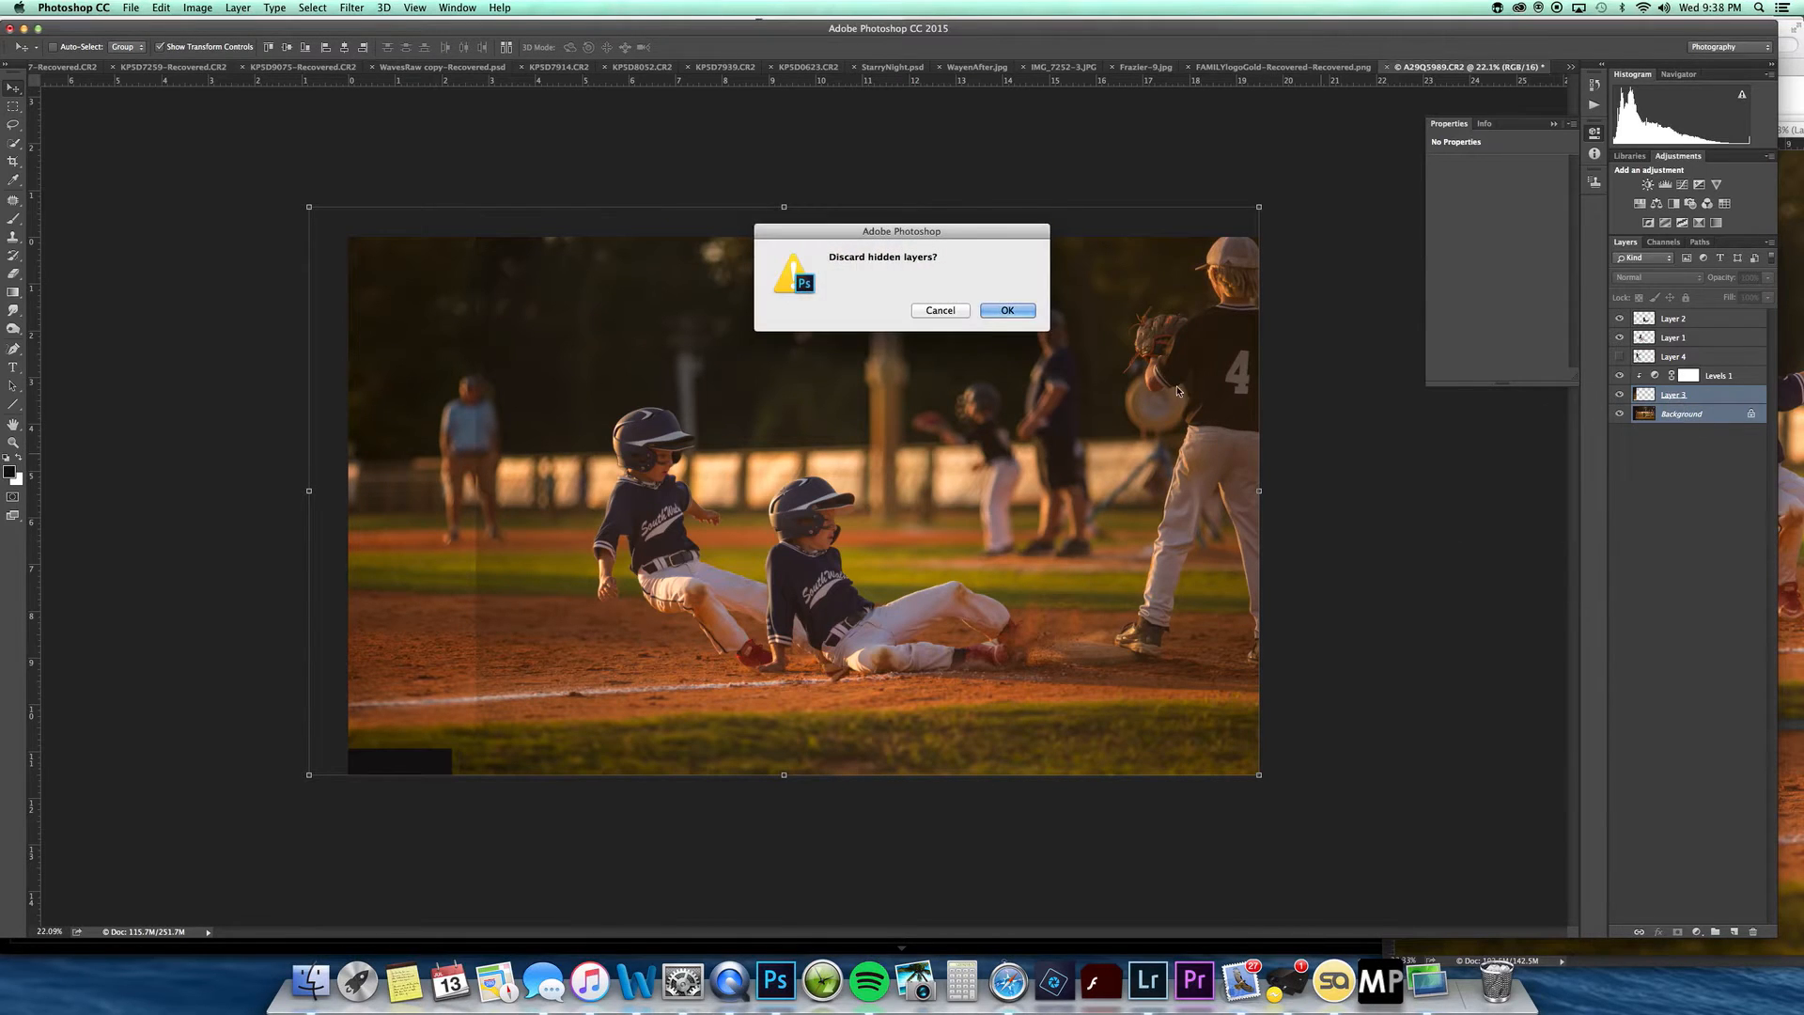
pyautogui.click(940, 309)
pyautogui.rightClick(1691, 412)
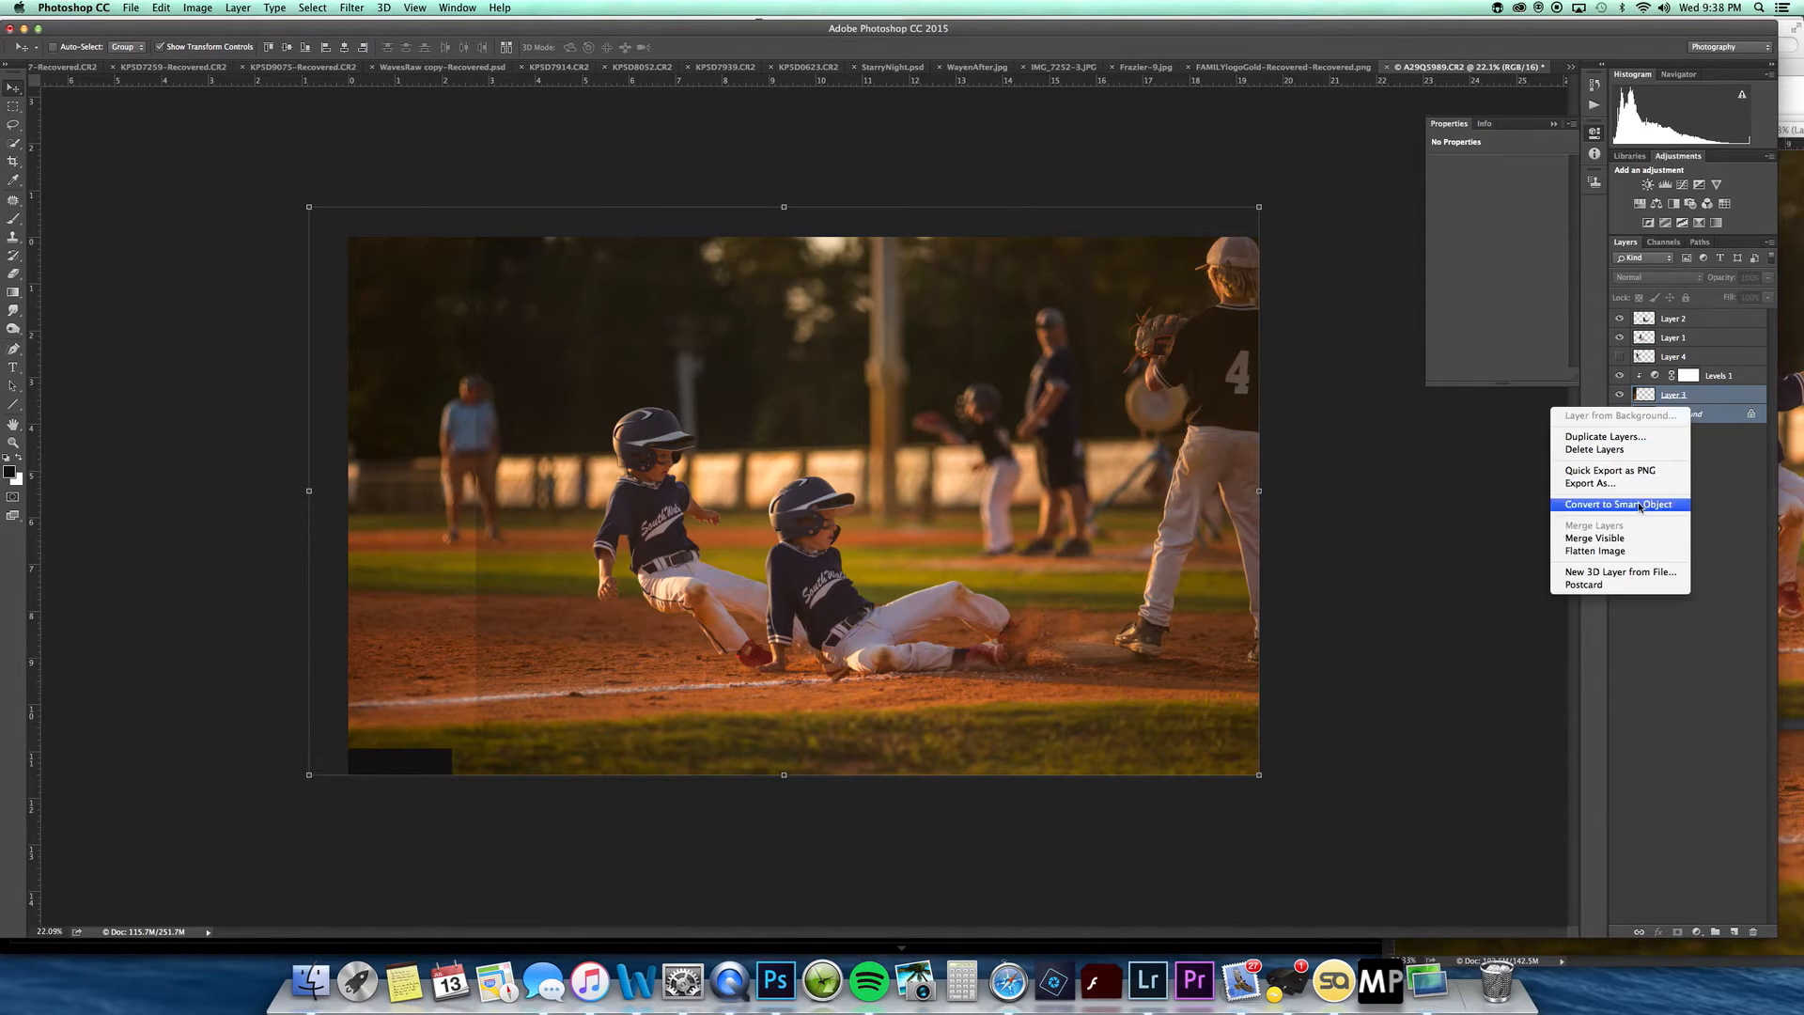
pyautogui.click(1704, 495)
pyautogui.rightClick(1701, 415)
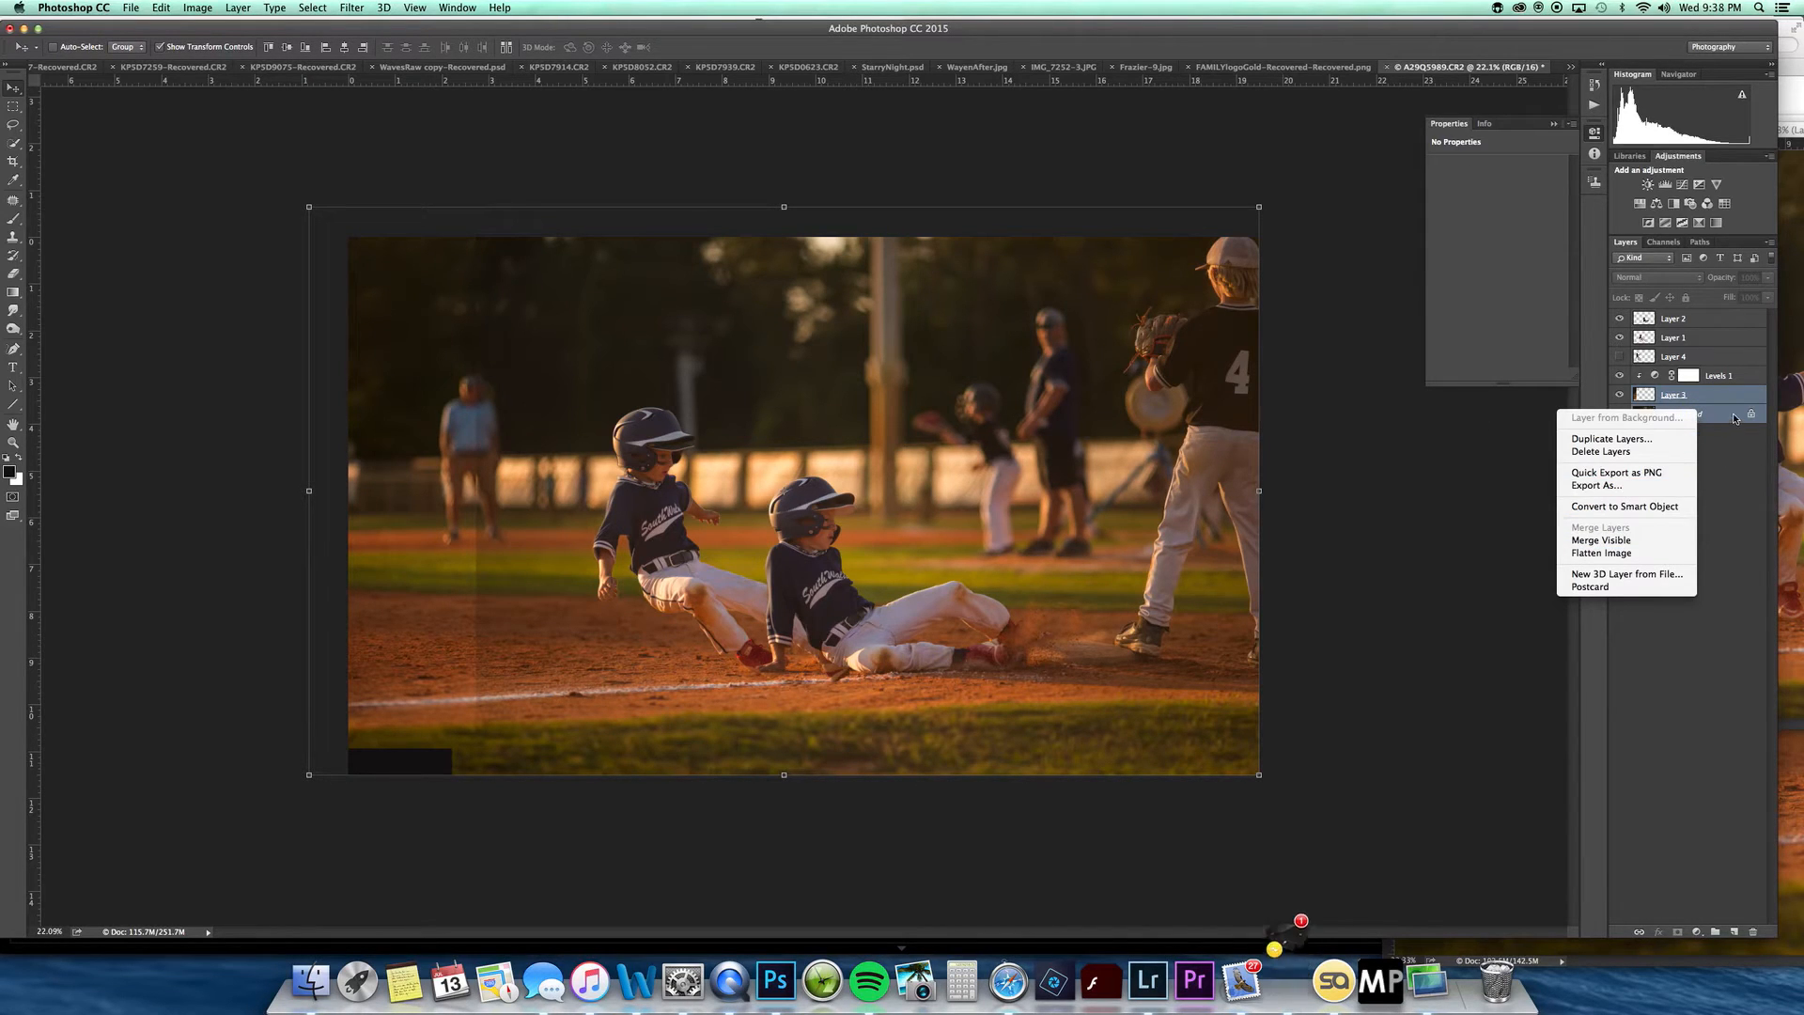
pyautogui.press('Escape')
# Step: Merge the Levels 1 adjustment, Layer 3 and the Background into a single layer
pyautogui.click(1726, 378)
pyautogui.rightClick(1727, 376)
pyautogui.press('Escape')
pyautogui.rightClick(1717, 407)
pyautogui.click(1659, 527)
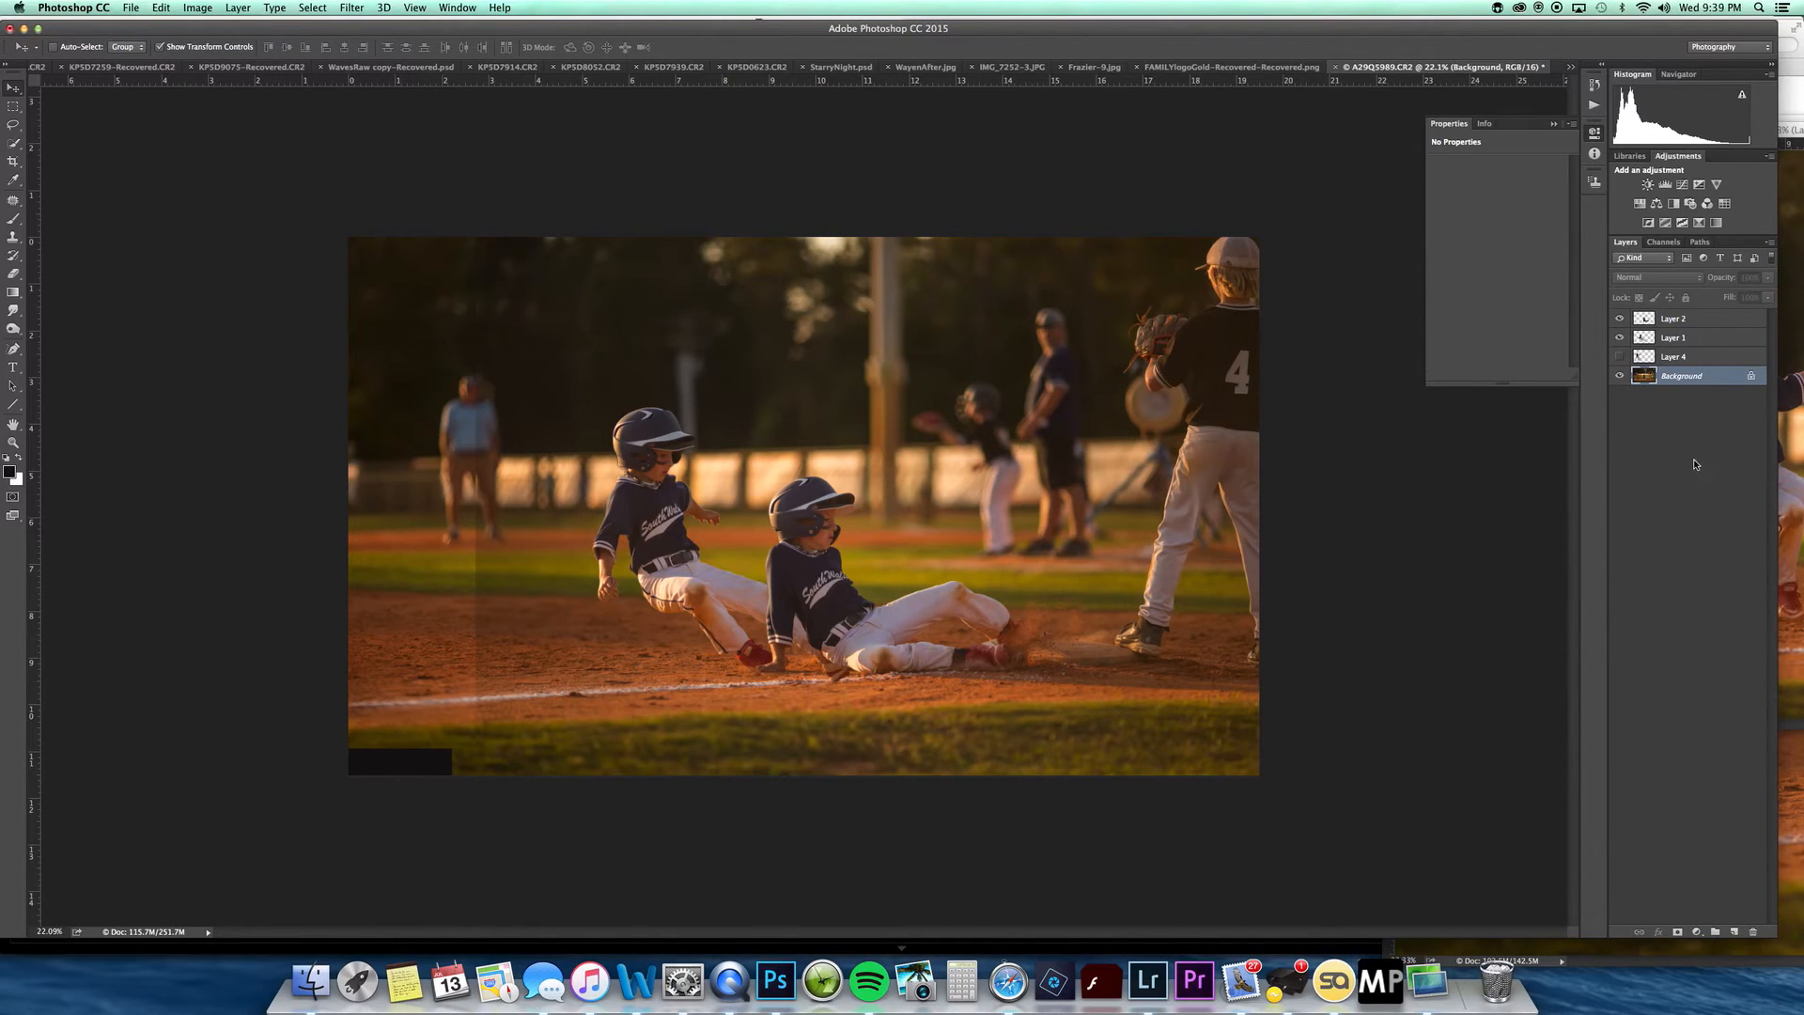
# Step: Remove the man in the blue shirt by patching him with the neighbouring trees and fence, using Content-Aware
pyautogui.press('j')
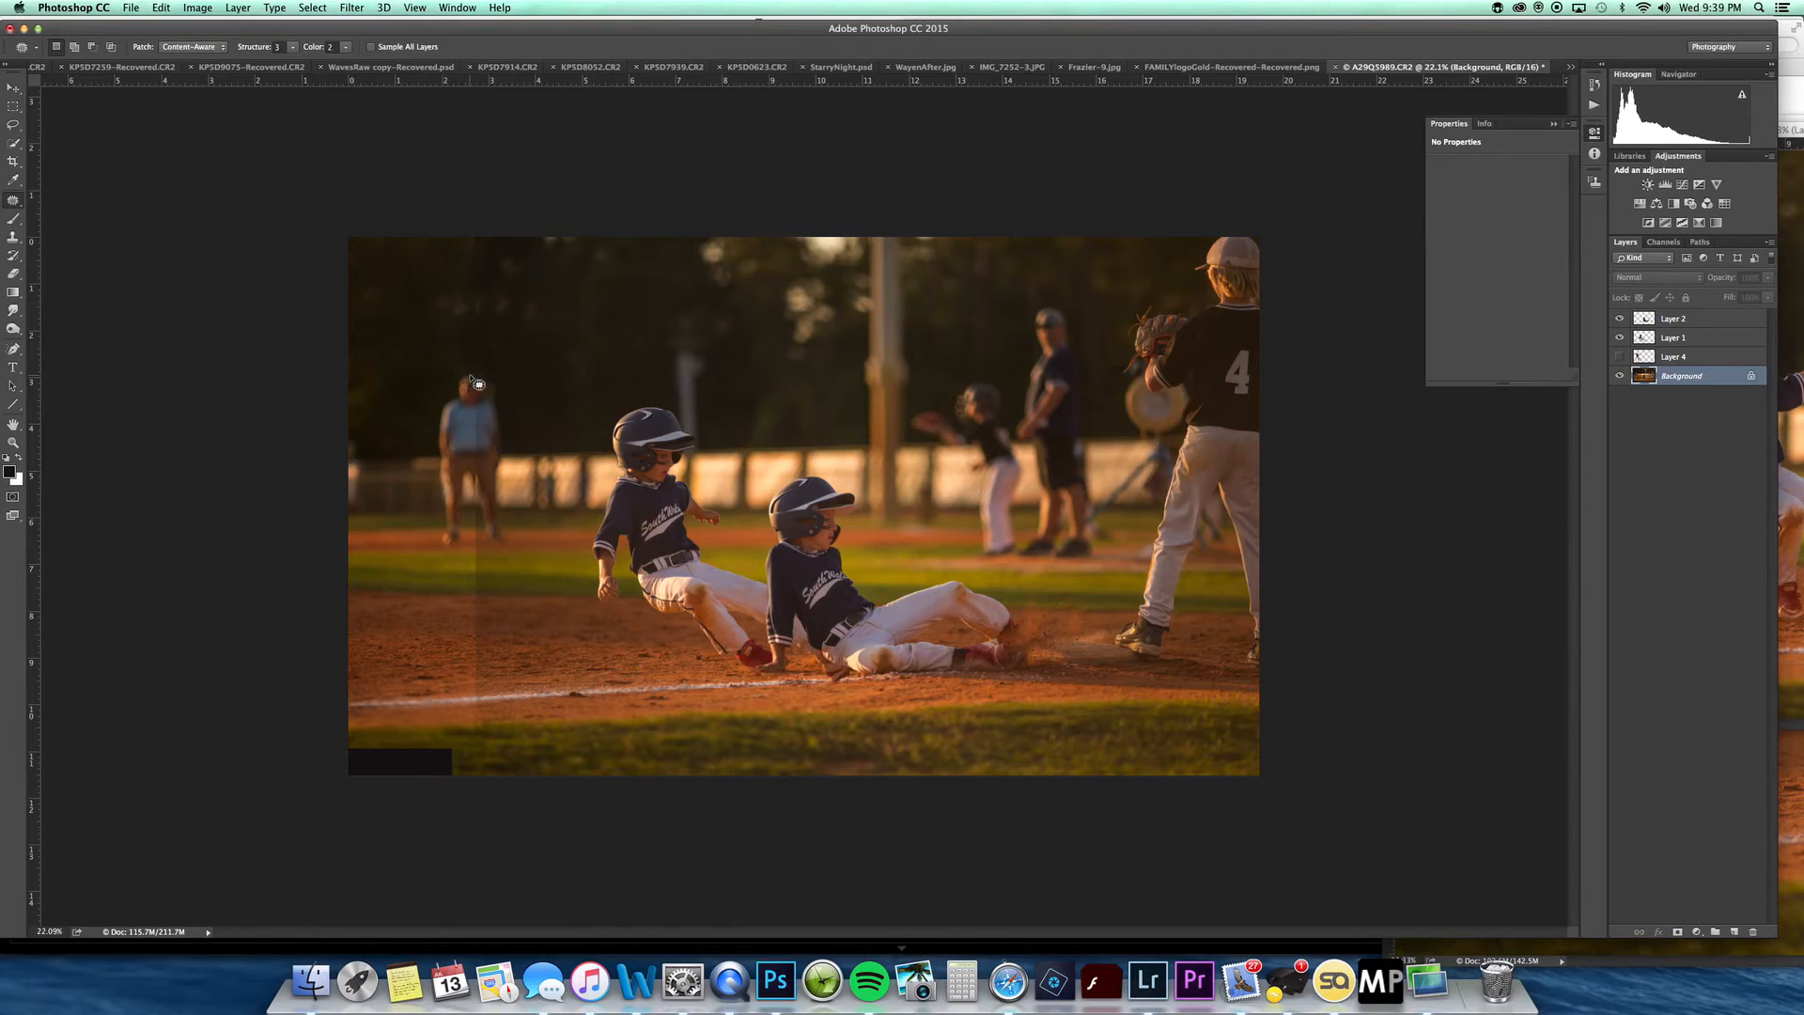
pyautogui.moveTo(477, 361)
pyautogui.mouseDown()
pyautogui.moveTo(433, 407)
pyautogui.moveTo(429, 534)
pyautogui.moveTo(485, 560)
pyautogui.moveTo(507, 547)
pyautogui.moveTo(490, 361)
pyautogui.moveTo(475, 481)
pyautogui.moveTo(417, 484)
pyautogui.mouseUp()
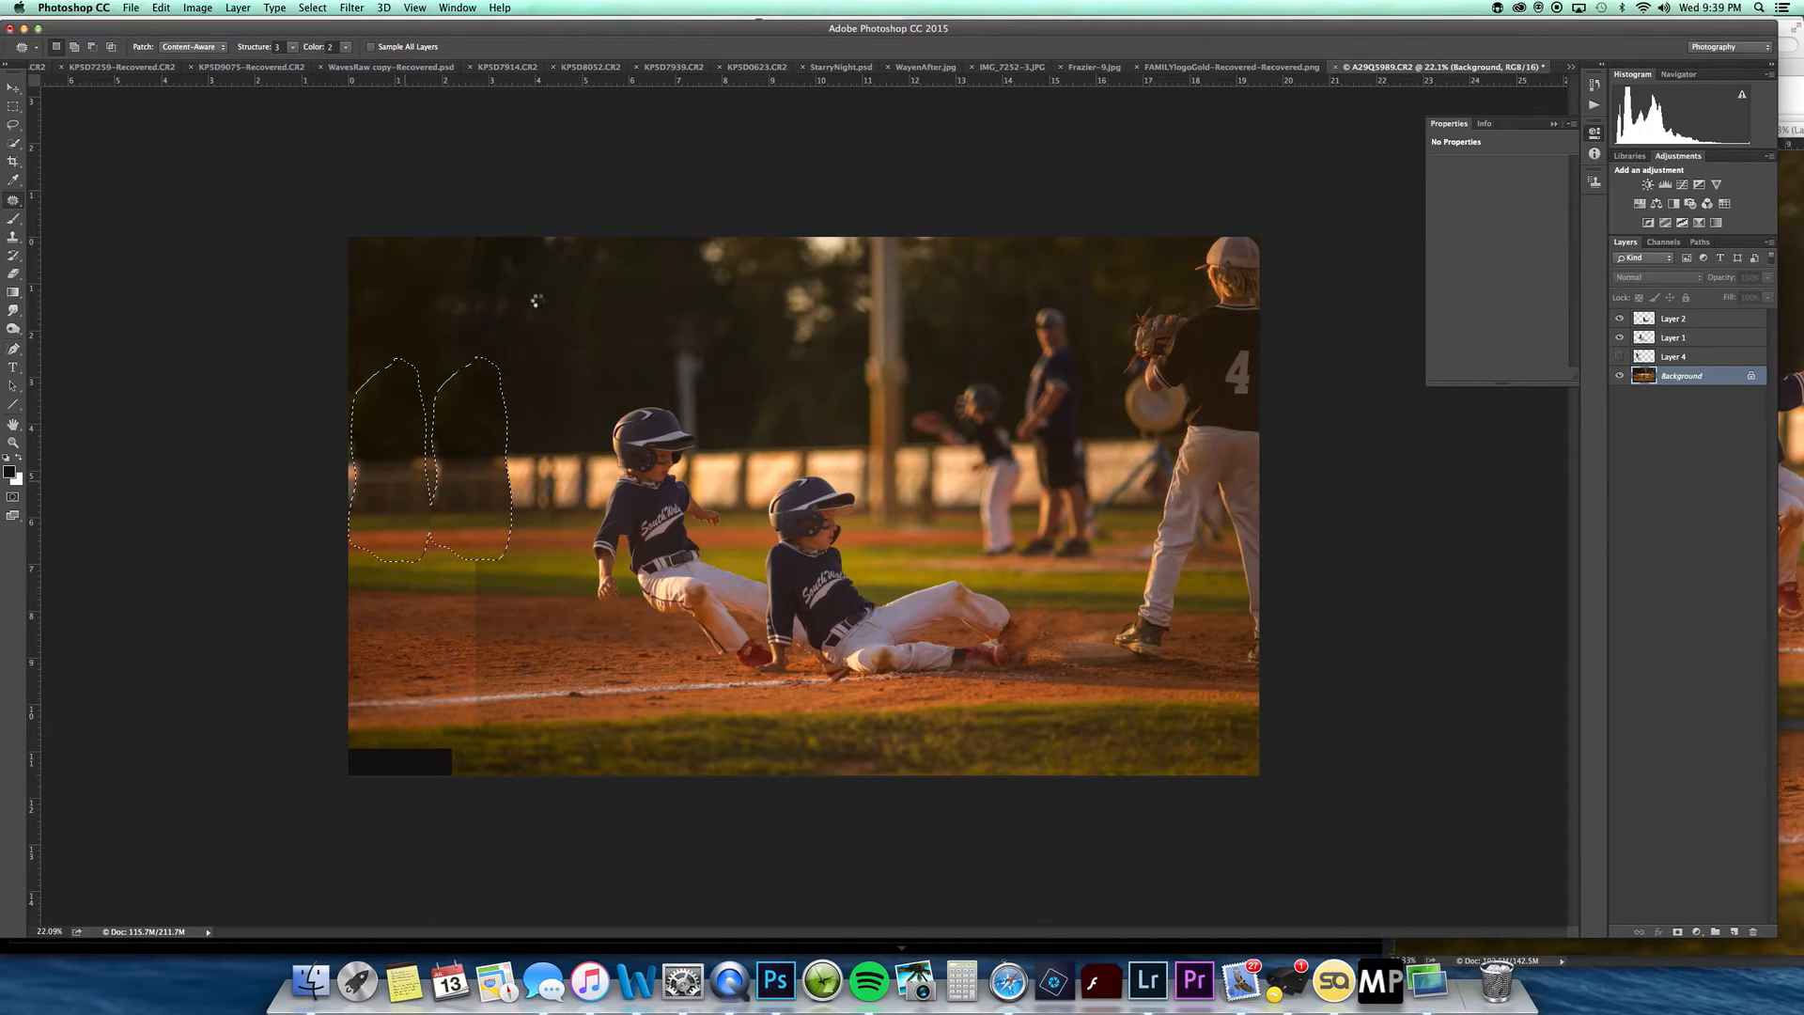
pyautogui.moveTo(536, 301); pyautogui.dragTo(519, 297)
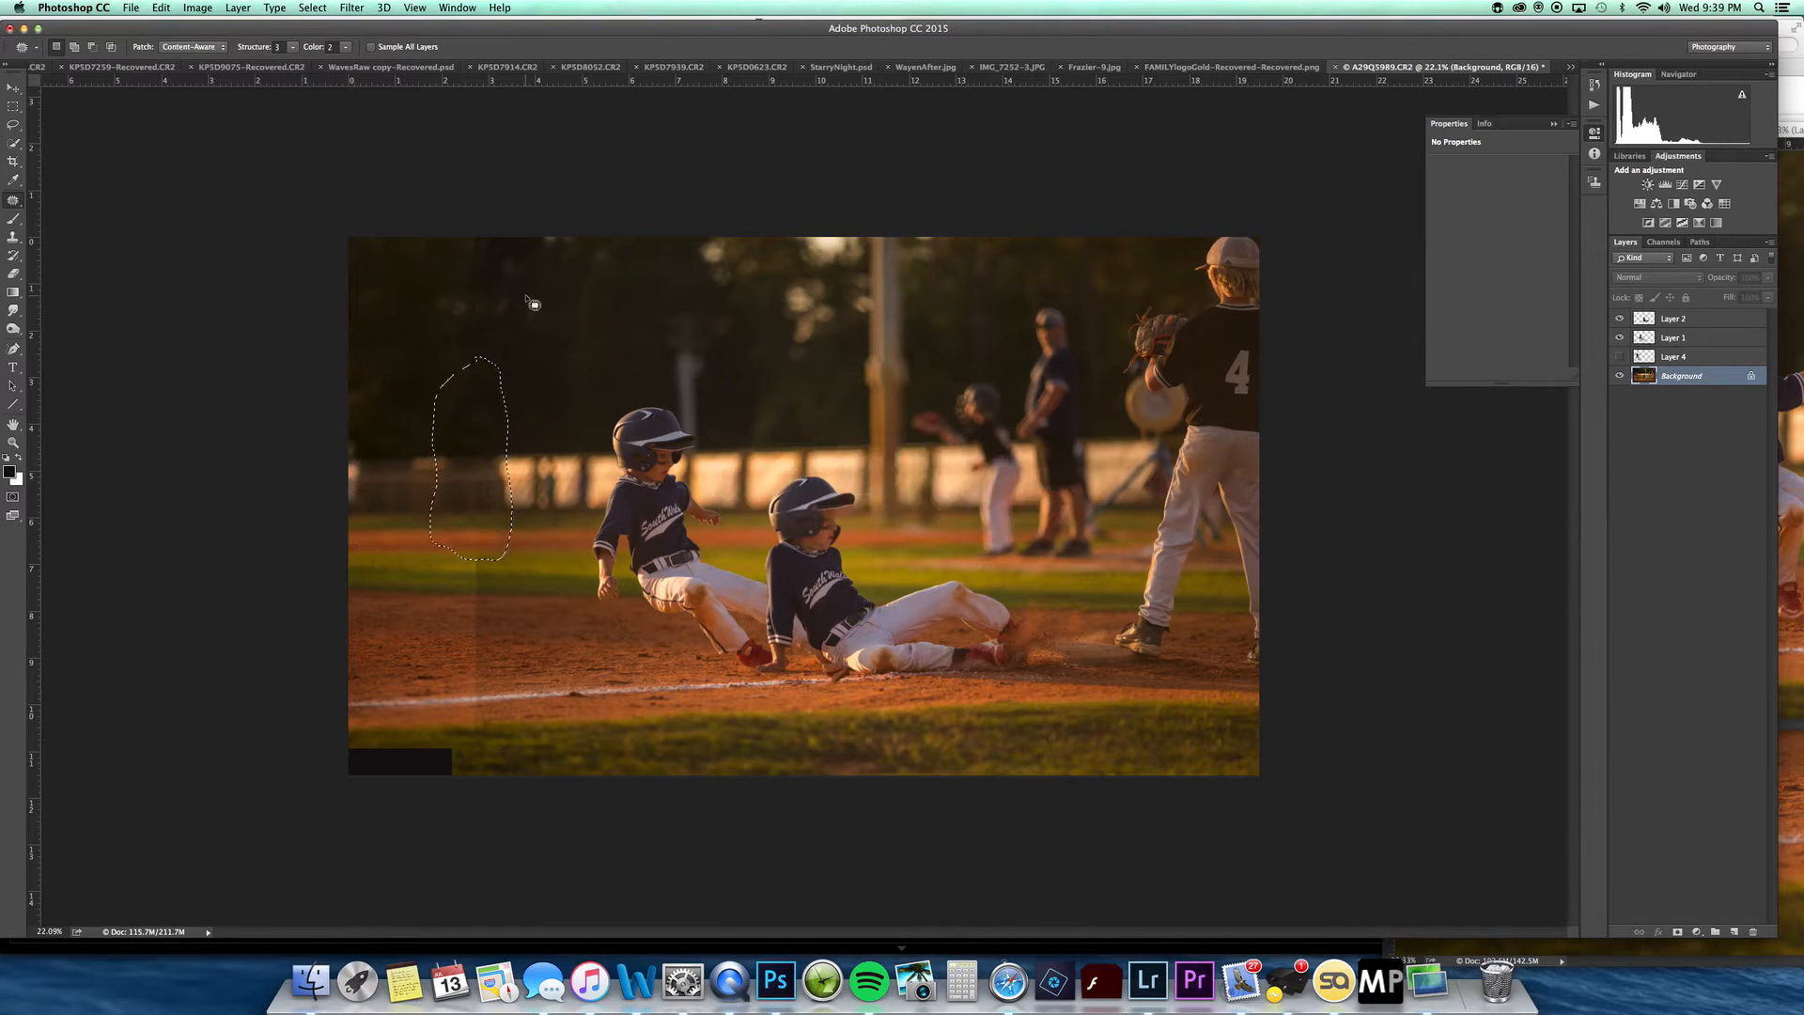
# Step: Patch the vertical seam of the extended background in the trees and across the grass, dirt and chalk line
pyautogui.moveTo(487, 252)
pyautogui.mouseDown()
pyautogui.moveTo(476, 358)
pyautogui.moveTo(496, 272)
pyautogui.moveTo(527, 290)
pyautogui.moveTo(549, 359)
pyautogui.mouseUp()
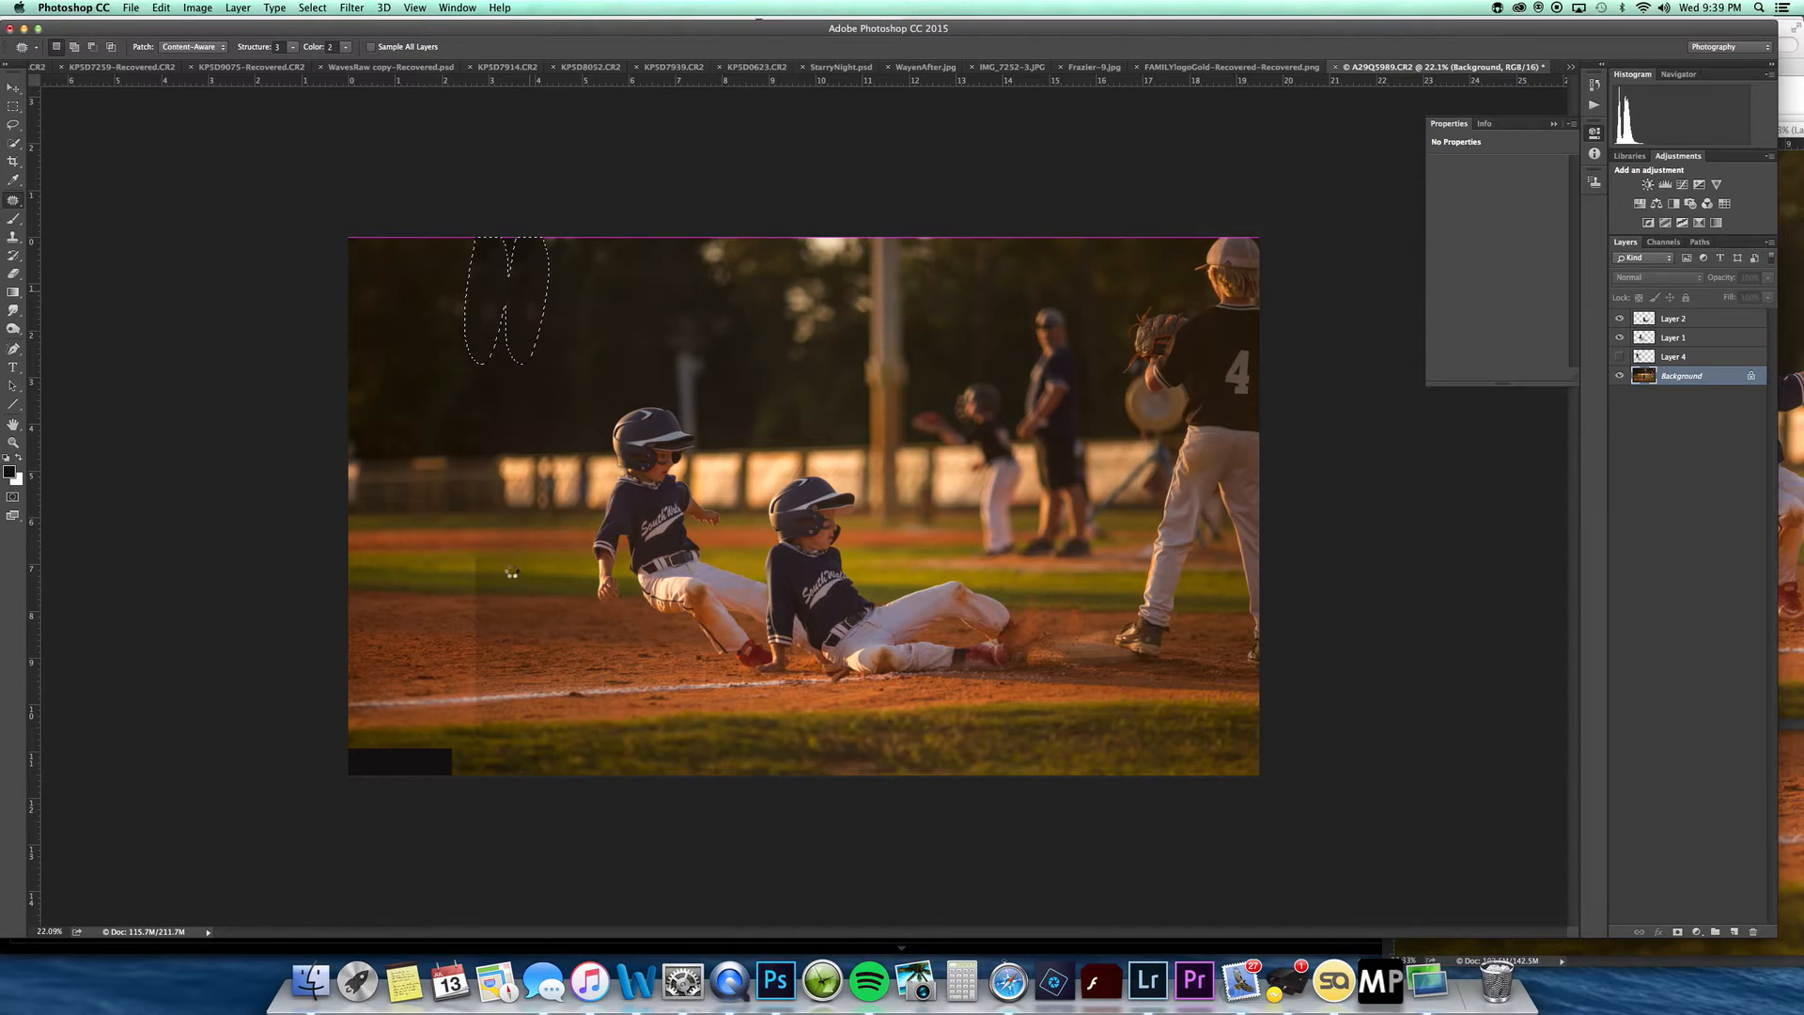
pyautogui.press('super+d')
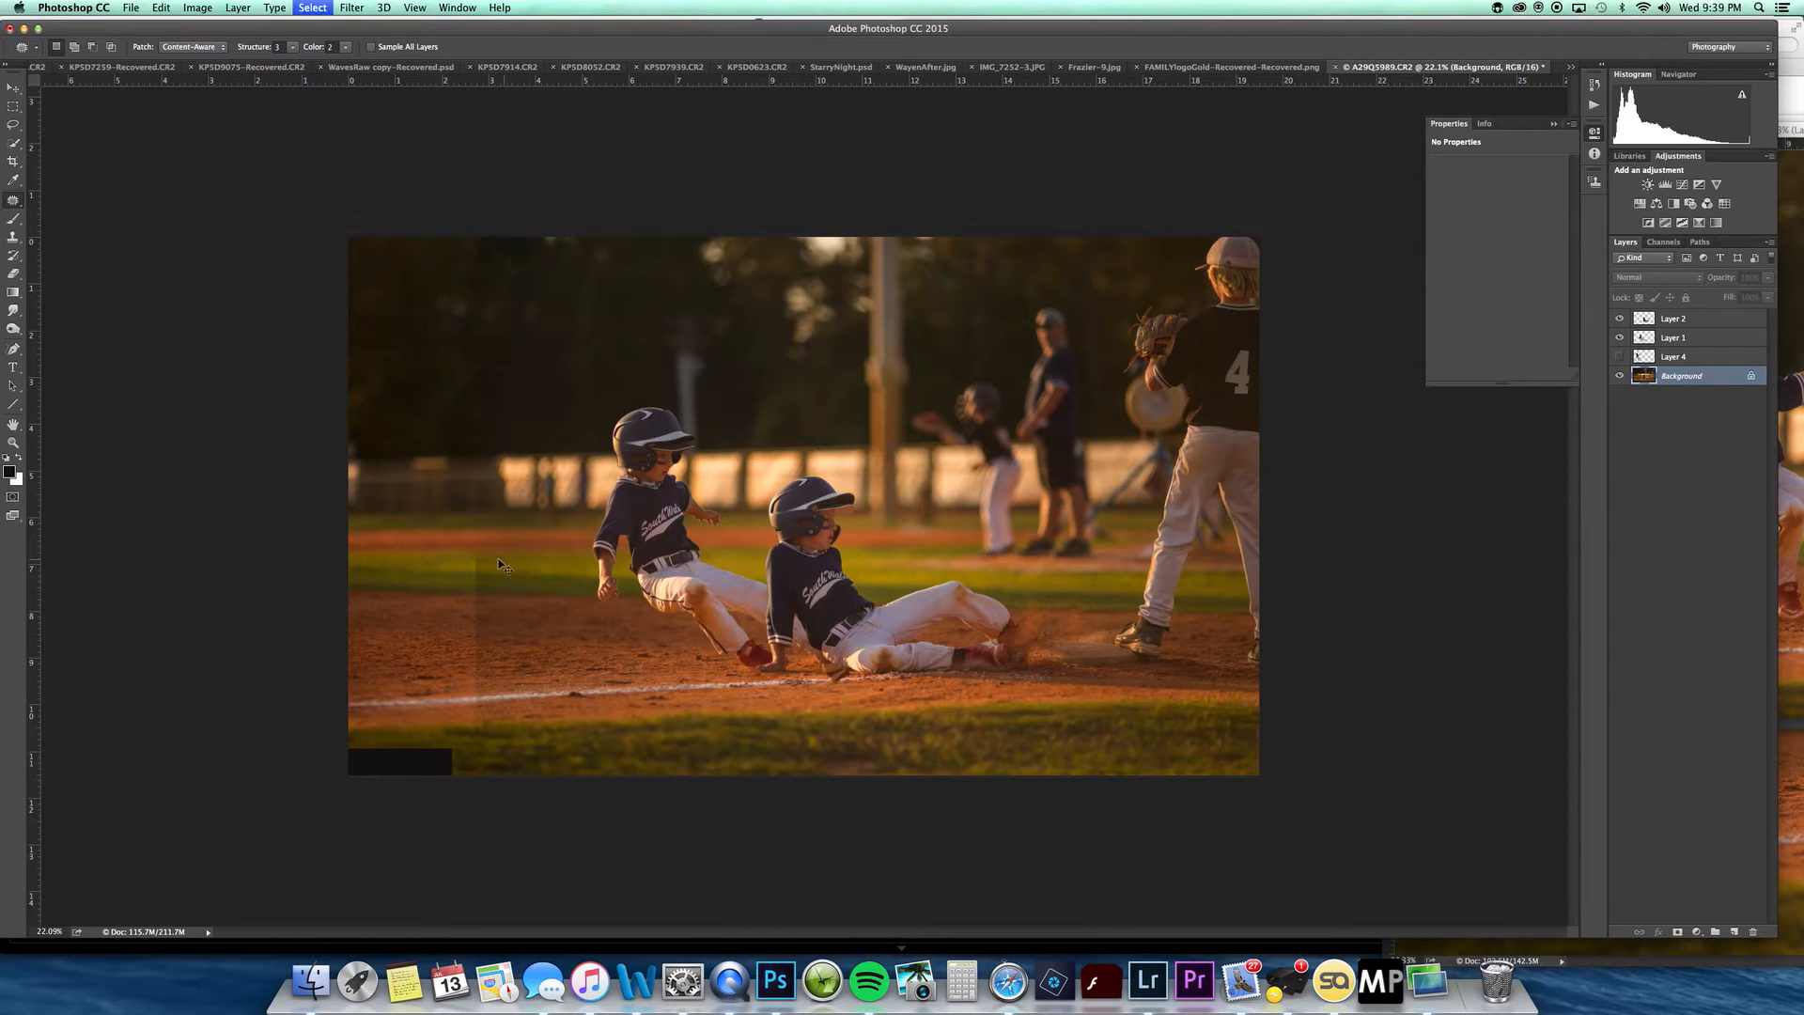
pyautogui.moveTo(472, 526)
pyautogui.mouseDown()
pyautogui.moveTo(467, 735)
pyautogui.moveTo(494, 617)
pyautogui.moveTo(478, 524)
pyautogui.moveTo(504, 576)
pyautogui.mouseUp()
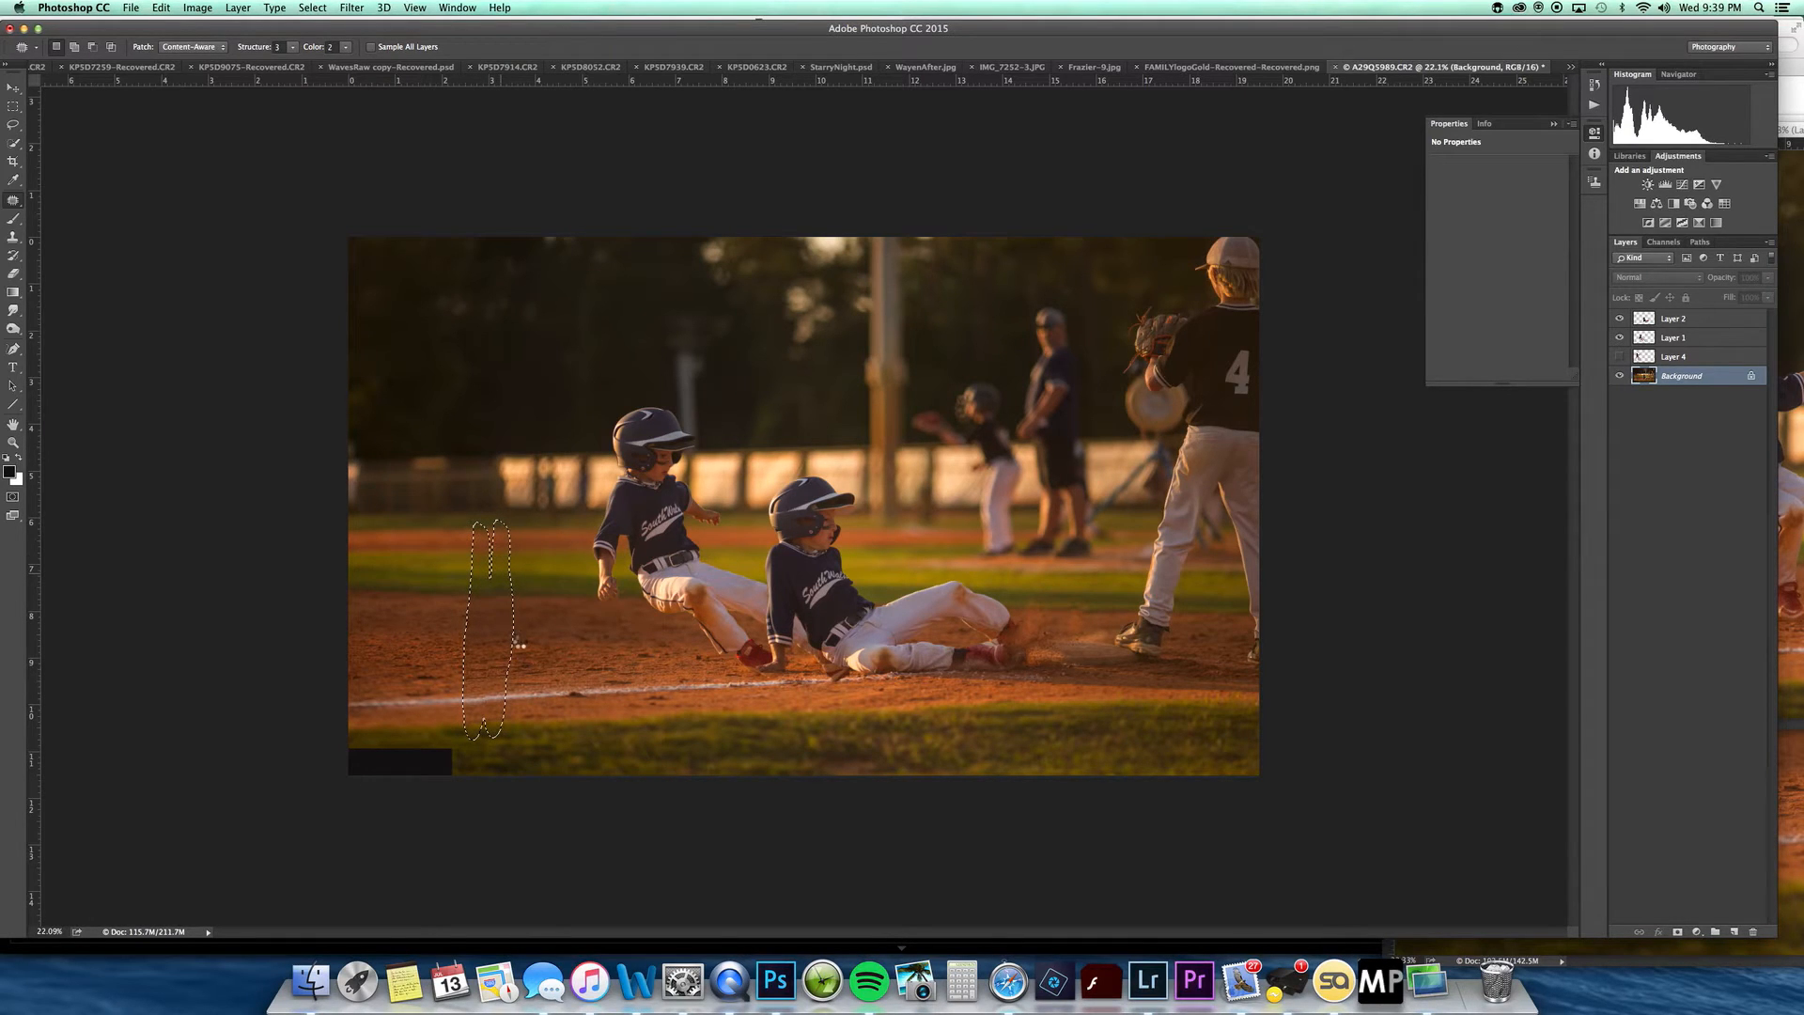
pyautogui.press('super+d')
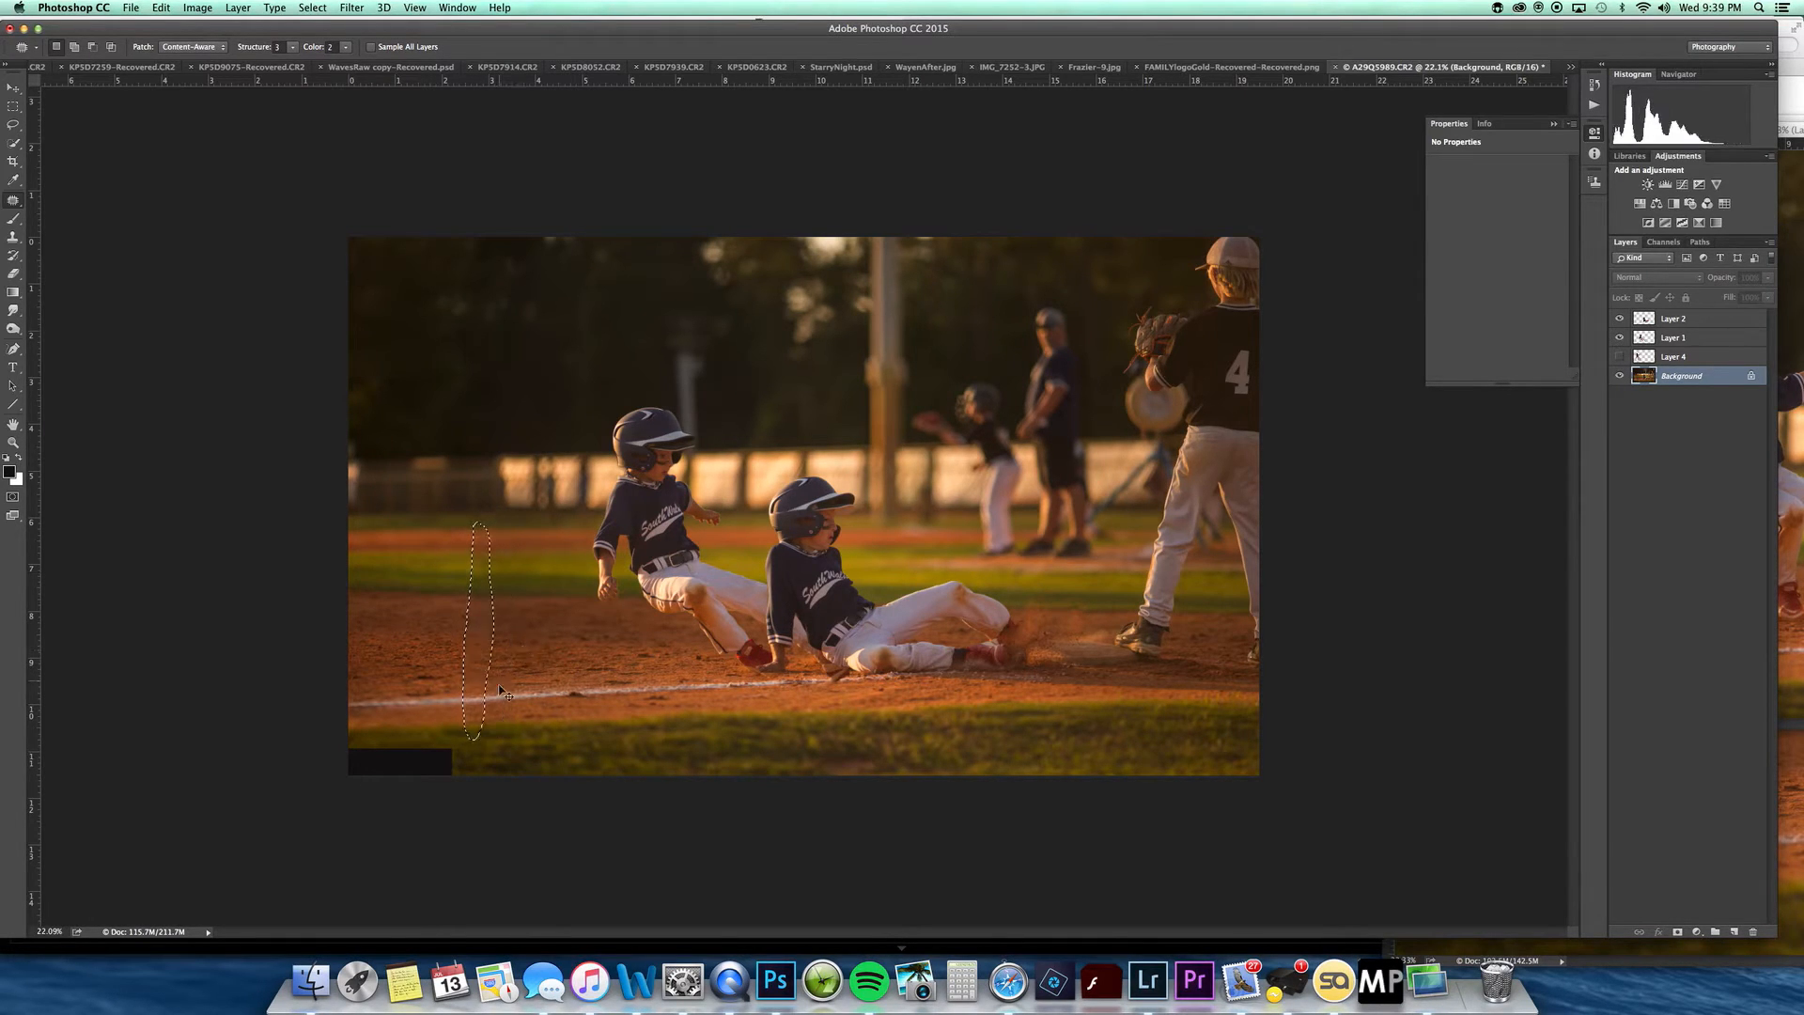
# Step: Patch the black gap in the lower-left corner of the image with nearby grass and deselect
pyautogui.moveTo(458, 742)
pyautogui.mouseDown()
pyautogui.moveTo(341, 746)
pyautogui.moveTo(400, 794)
pyautogui.moveTo(467, 752)
pyautogui.mouseUp()
pyautogui.moveTo(580, 759); pyautogui.dragTo(595, 774)
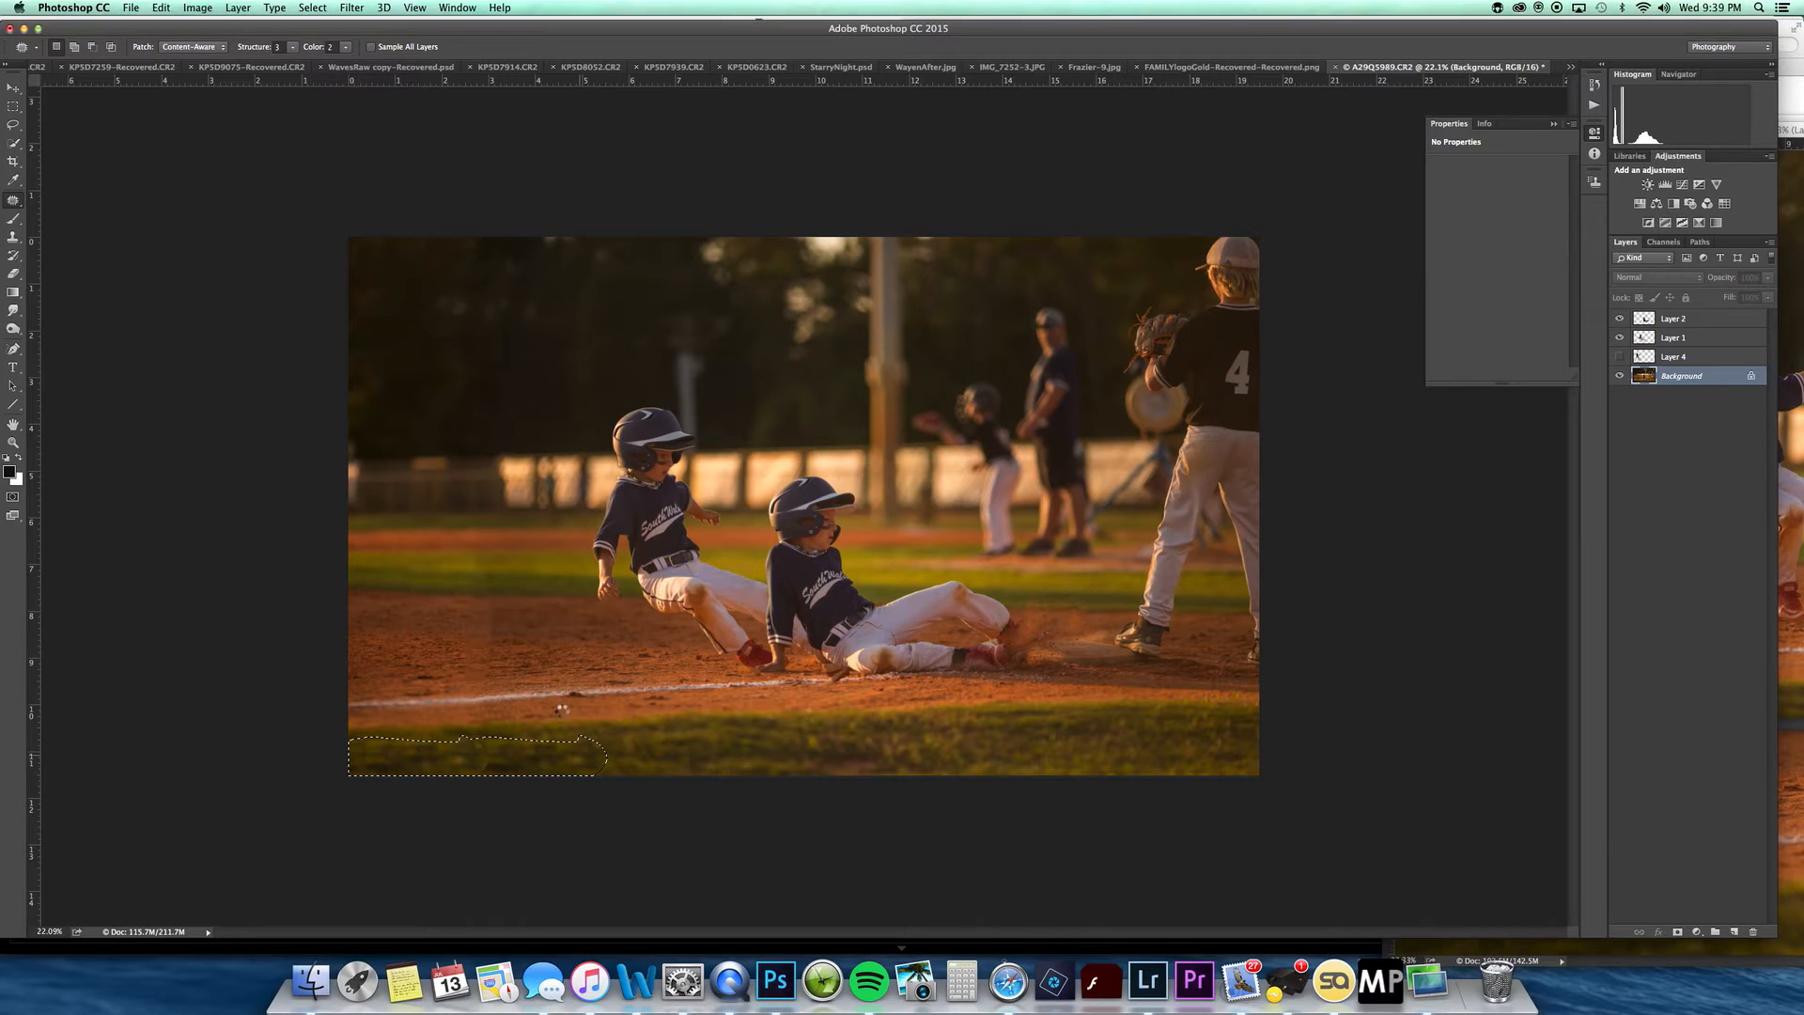
pyautogui.press('super+d')
# Step: Switch to the Clone Stamp and greatly enlarge its brush to blend the remaining background seam left of the players
pyautogui.press('s')
pyautogui.press(']')
pyautogui.press(']')
pyautogui.press(']')
pyautogui.press(']')
pyautogui.press(']')
pyautogui.press(']')
pyautogui.press(']')
pyautogui.press(']')
pyautogui.press(']')
pyautogui.press(']')
pyautogui.press(']')
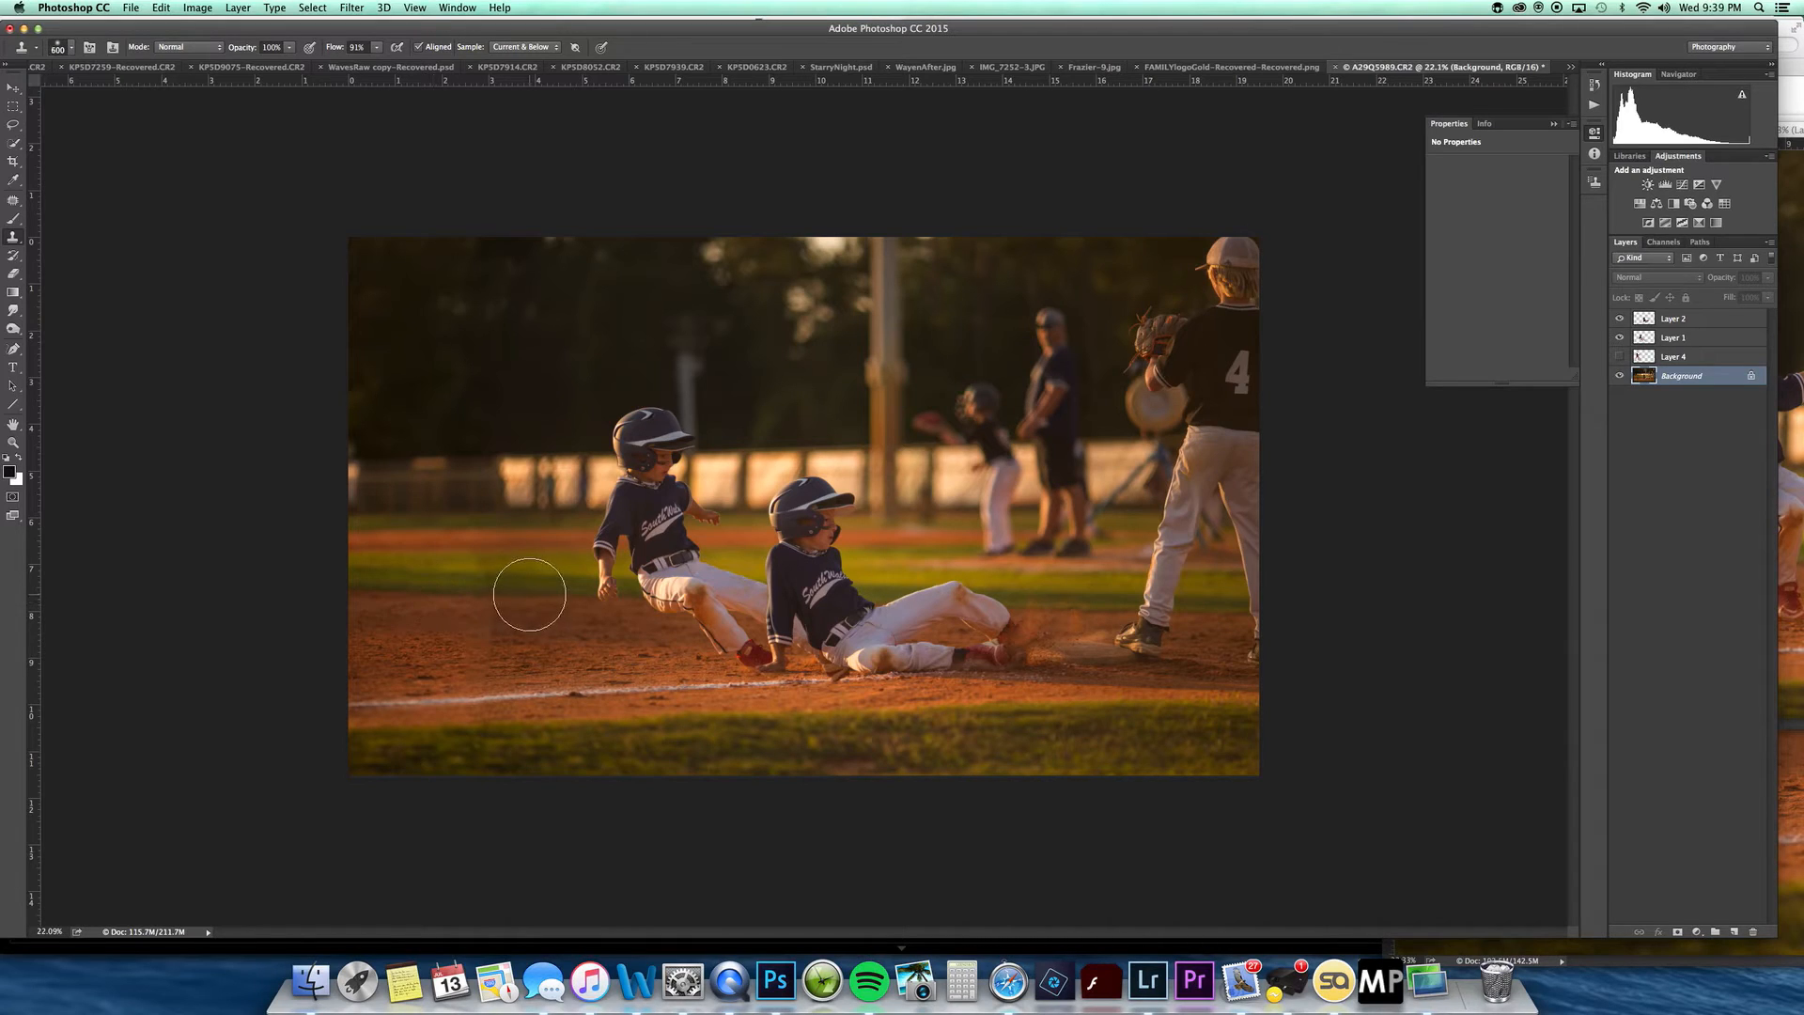
pyautogui.press(']')
# Step: Show Layer 4 and shift its player slightly left, away from the other two players
pyautogui.click(1622, 356)
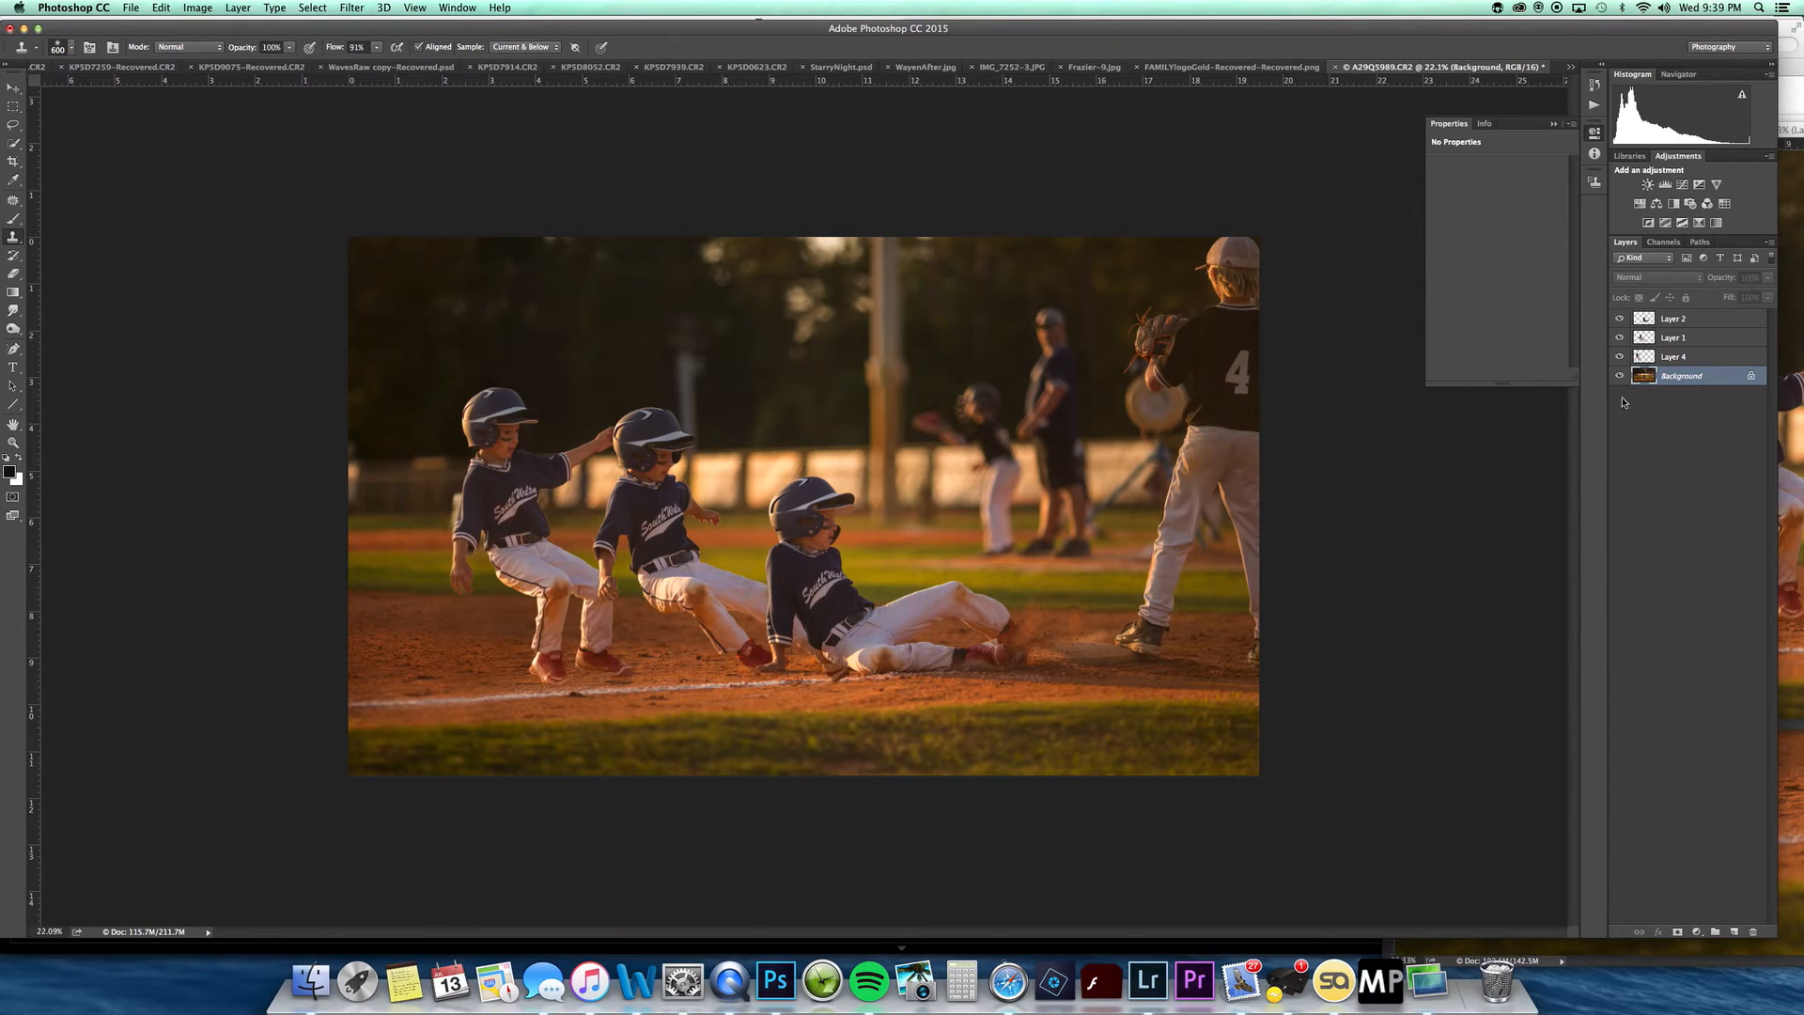
pyautogui.press('v')
pyautogui.moveTo(508, 504); pyautogui.dragTo(538, 501)
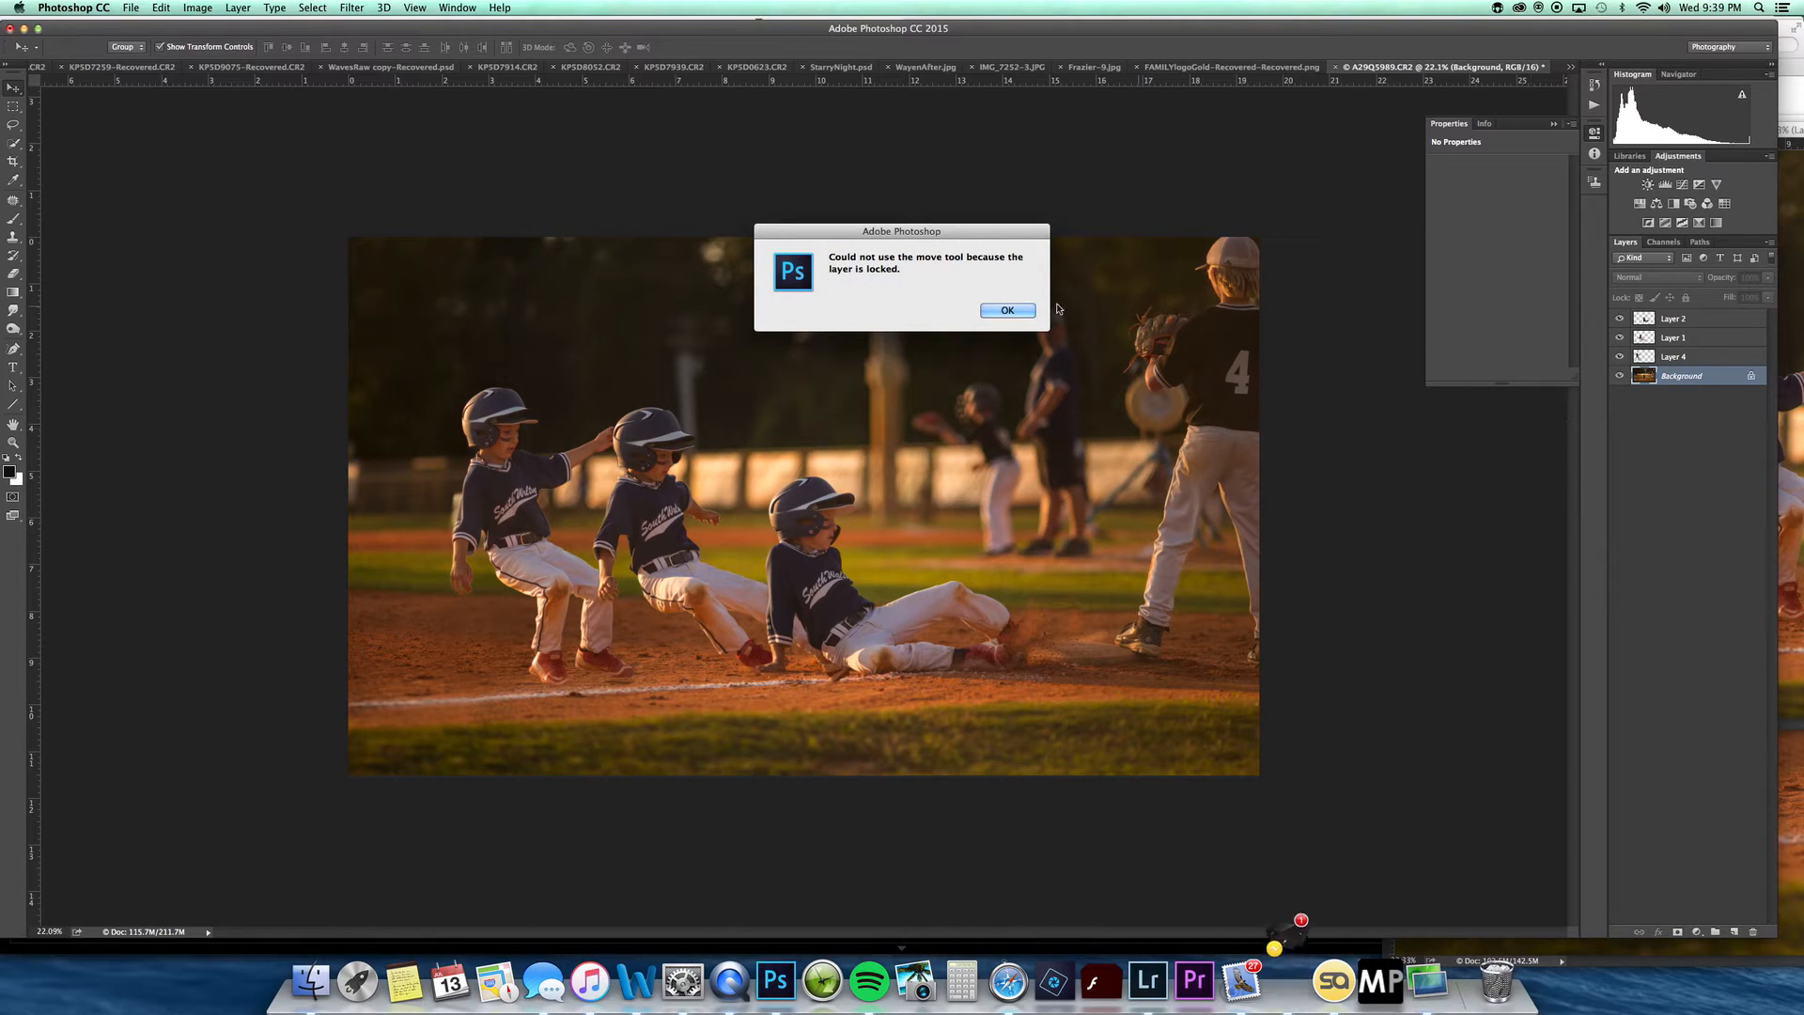
pyautogui.click(1007, 310)
pyautogui.click(1691, 357)
pyautogui.moveTo(538, 523); pyautogui.dragTo(552, 523)
pyautogui.moveTo(1689, 358)
pyautogui.mouseDown()
pyautogui.moveTo(1686, 336)
pyautogui.moveTo(1693, 365)
pyautogui.mouseUp()
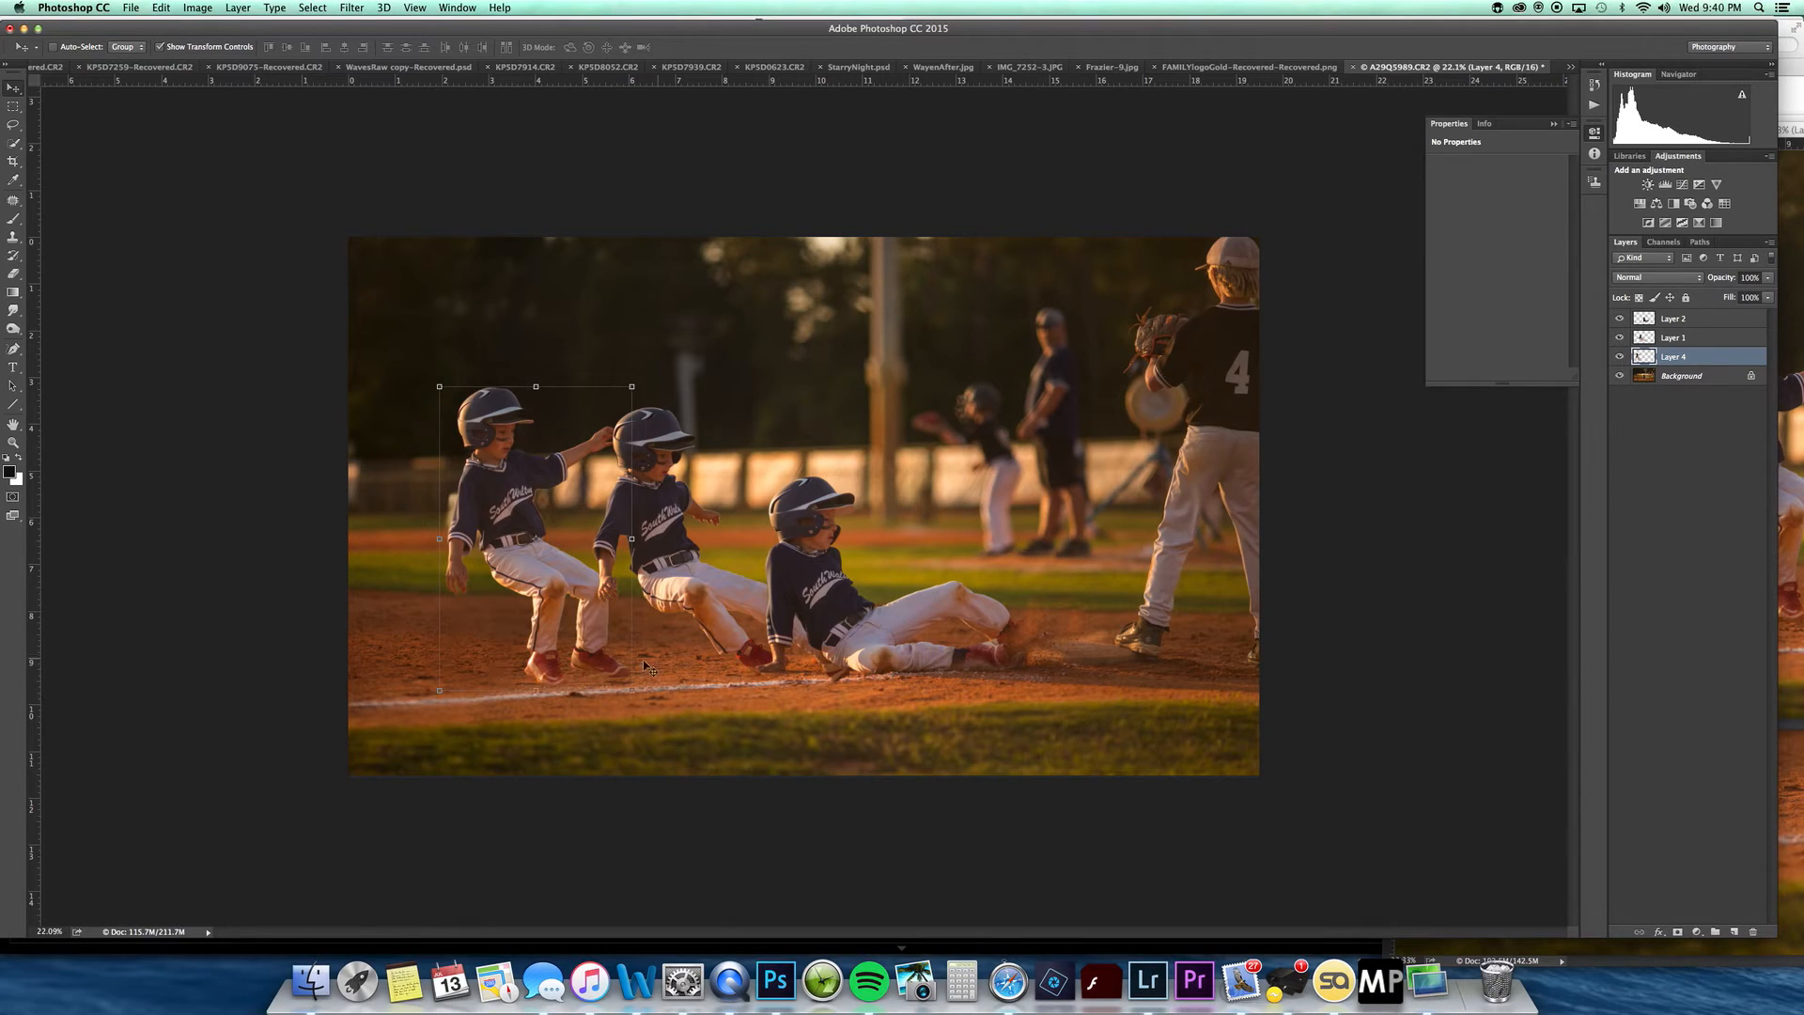
# Step: Shift the middle player on Layer 1 slightly left to even out the spacing between the three figures
pyautogui.click(1695, 340)
pyautogui.moveTo(757, 498); pyautogui.dragTo(731, 490)
pyautogui.press('e')
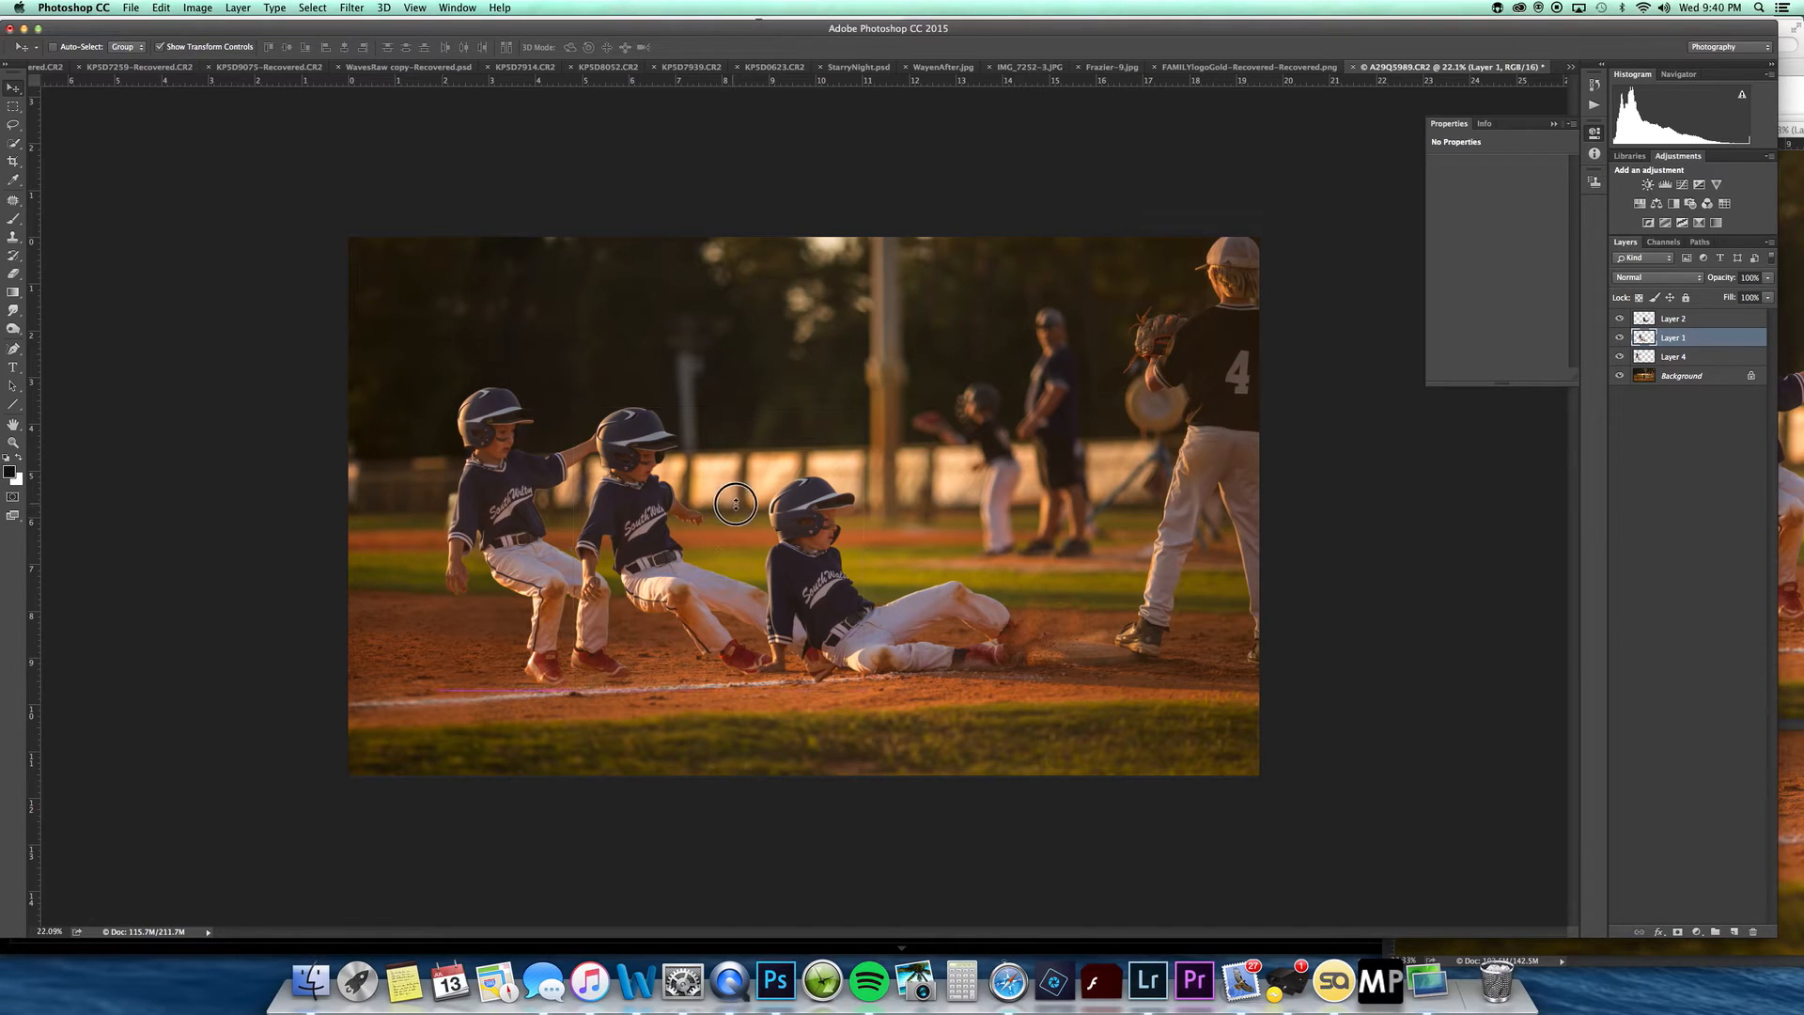
pyautogui.moveTo(736, 504); pyautogui.dragTo(746, 500)
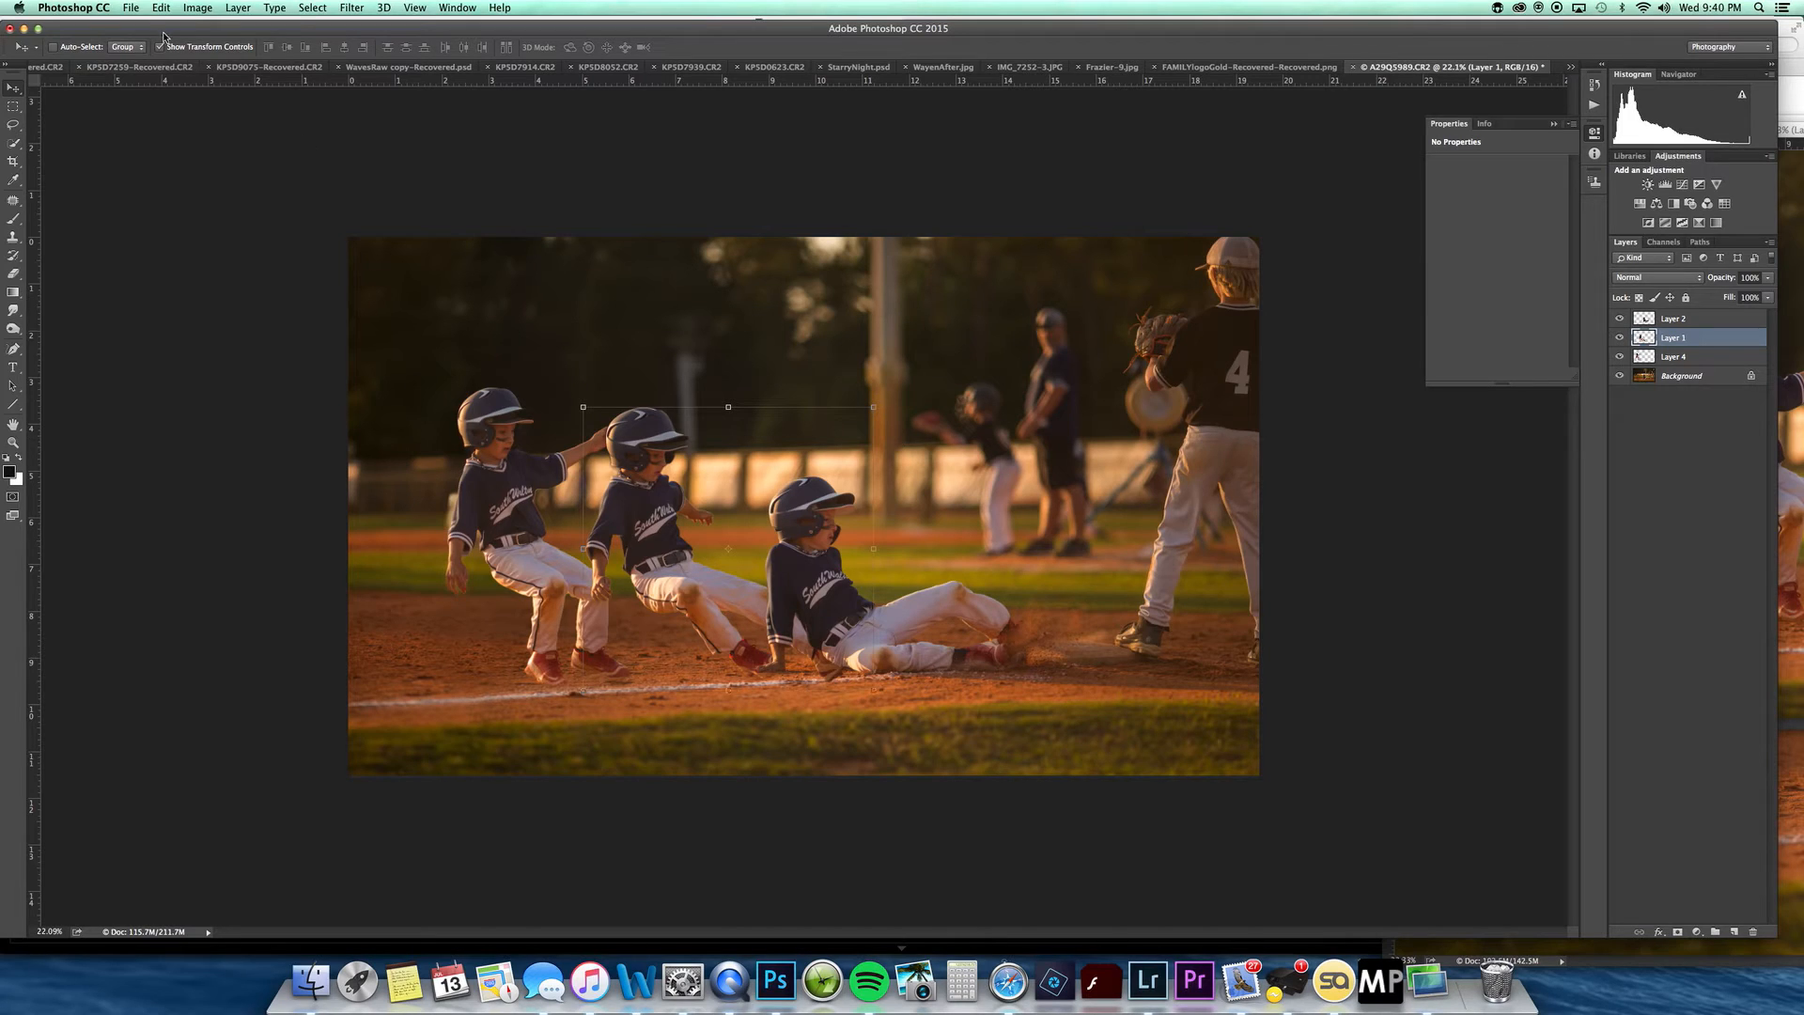
# Step: Save the document as BaseballComposite in Photoshop format with layers, in the Composite folder
pyautogui.click(131, 8)
pyautogui.press('super+shift+s')
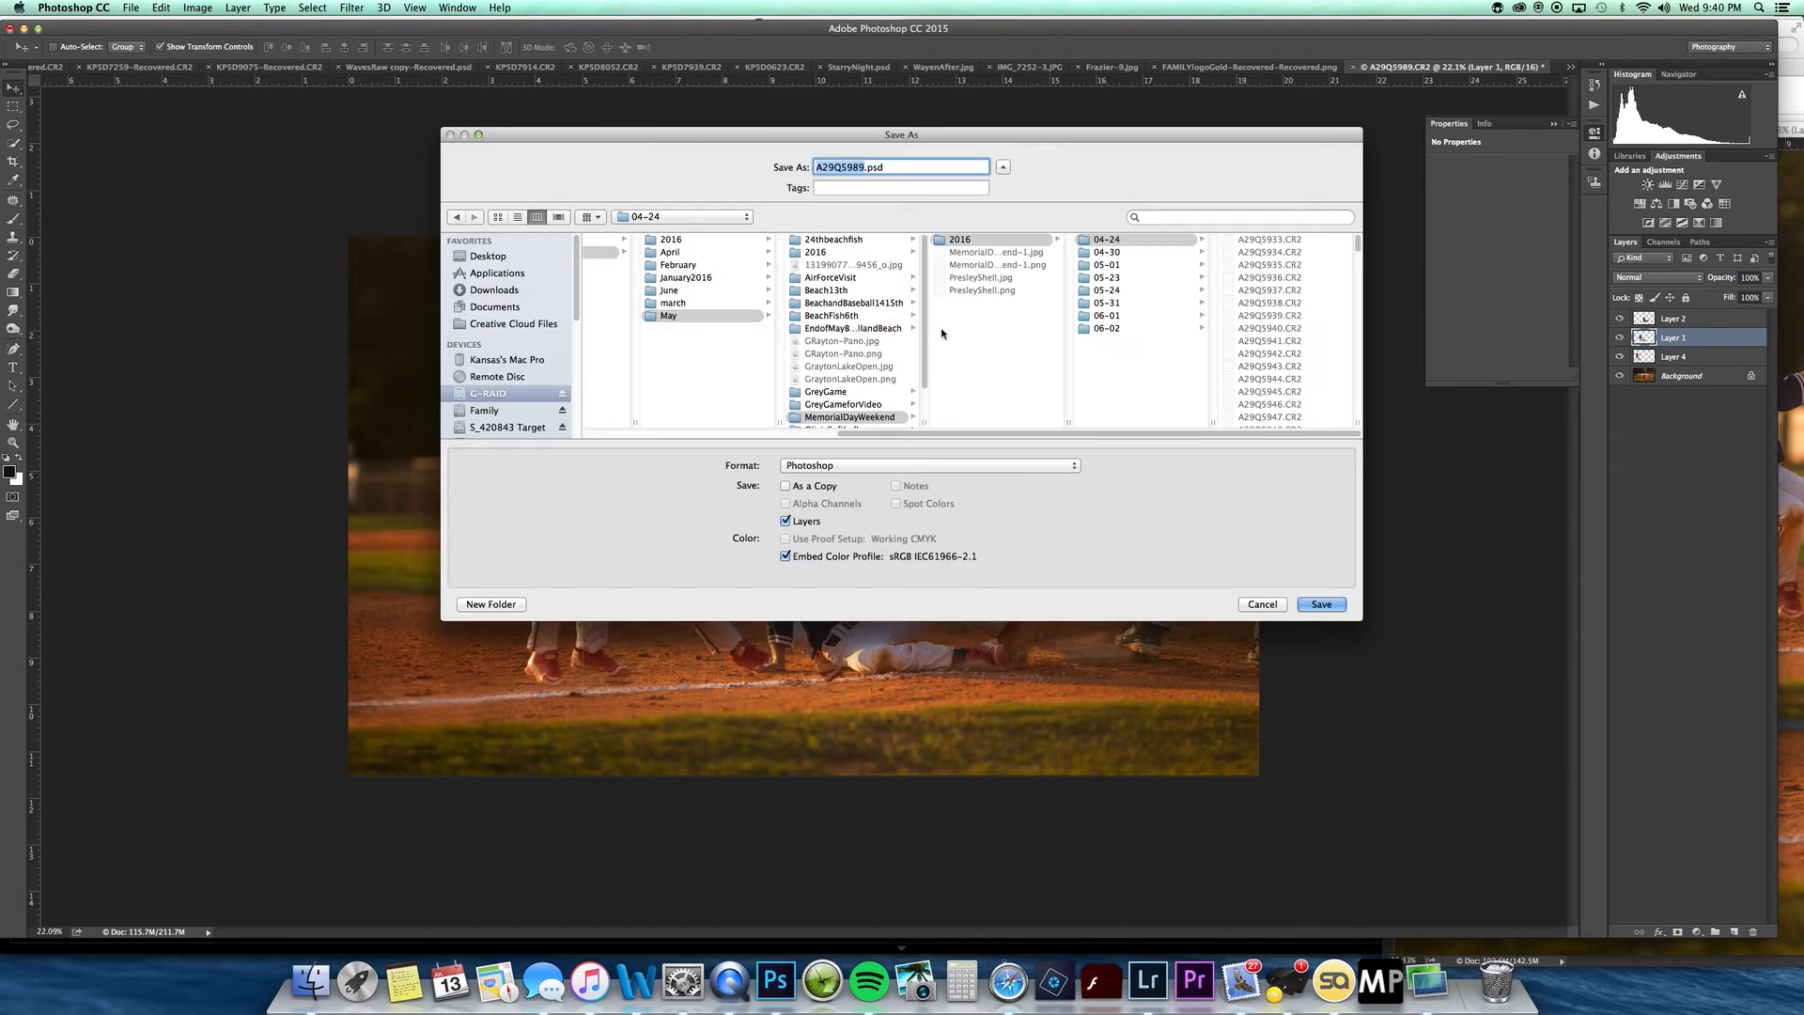
pyautogui.click(694, 220)
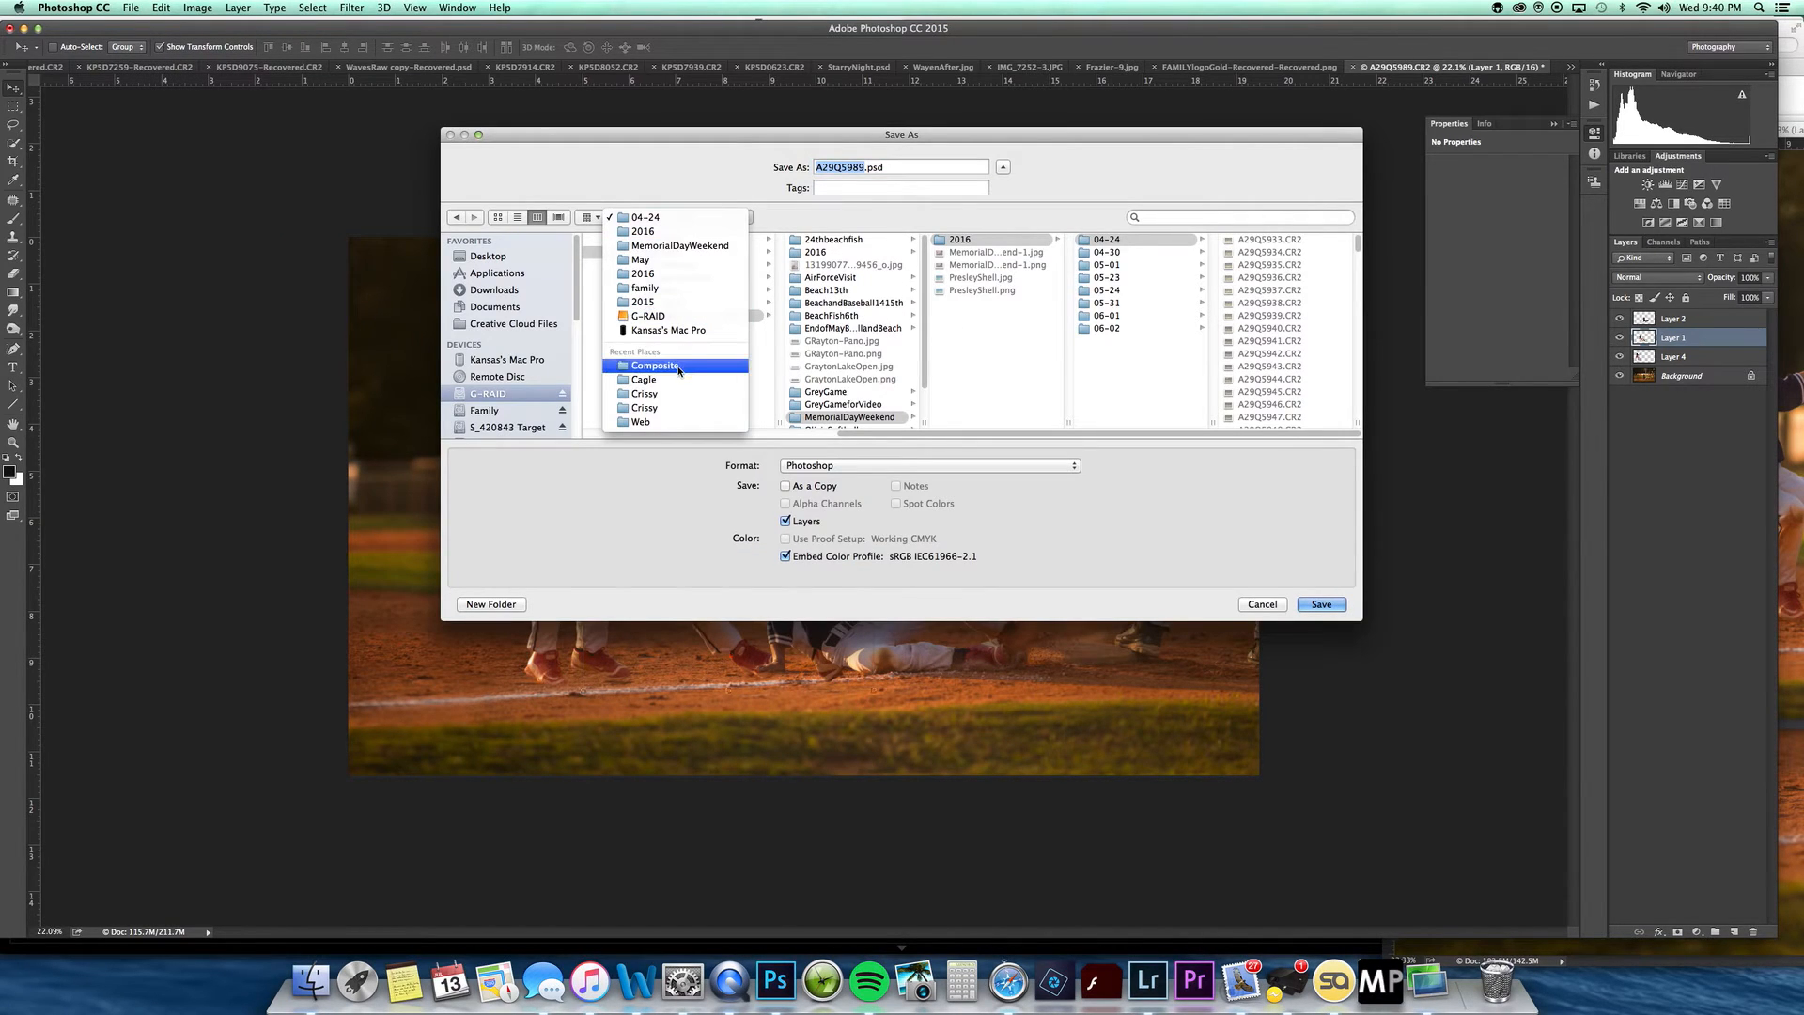
pyautogui.click(681, 366)
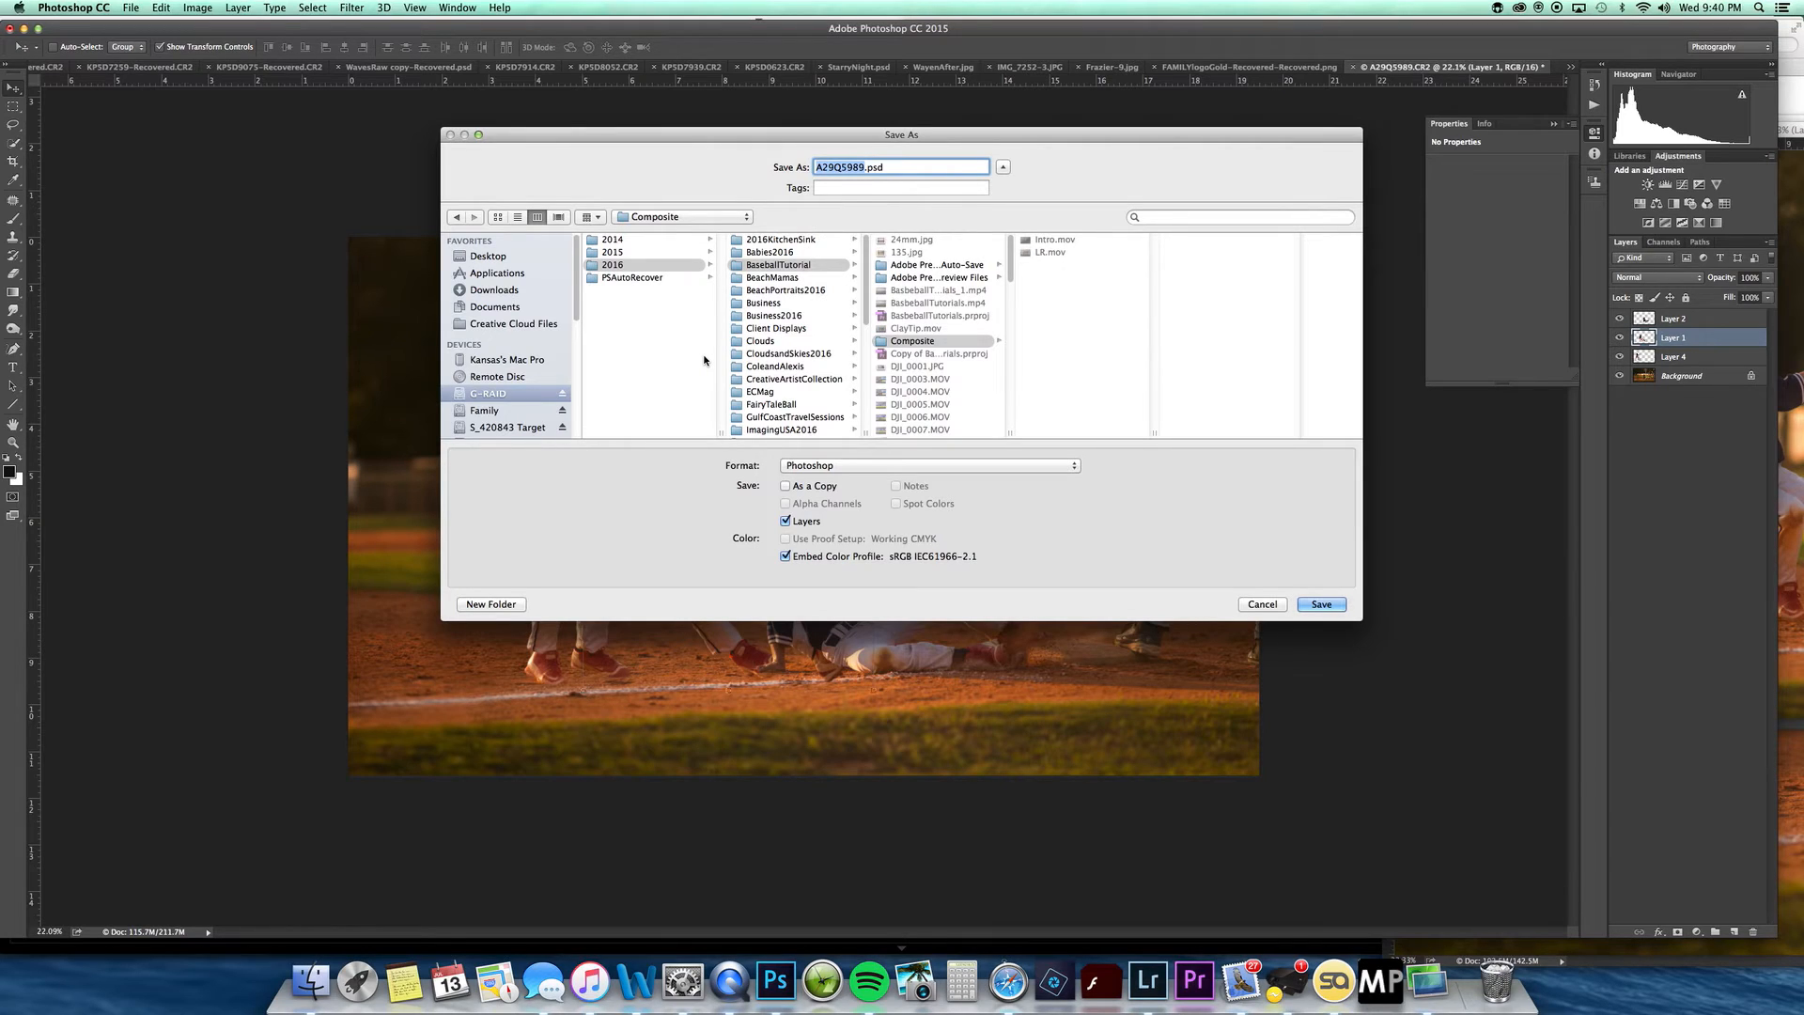
pyautogui.write('Composite')
pyautogui.click(816, 167)
pyautogui.write('Baseball')
pyautogui.press('Return')
pyautogui.press('Return')
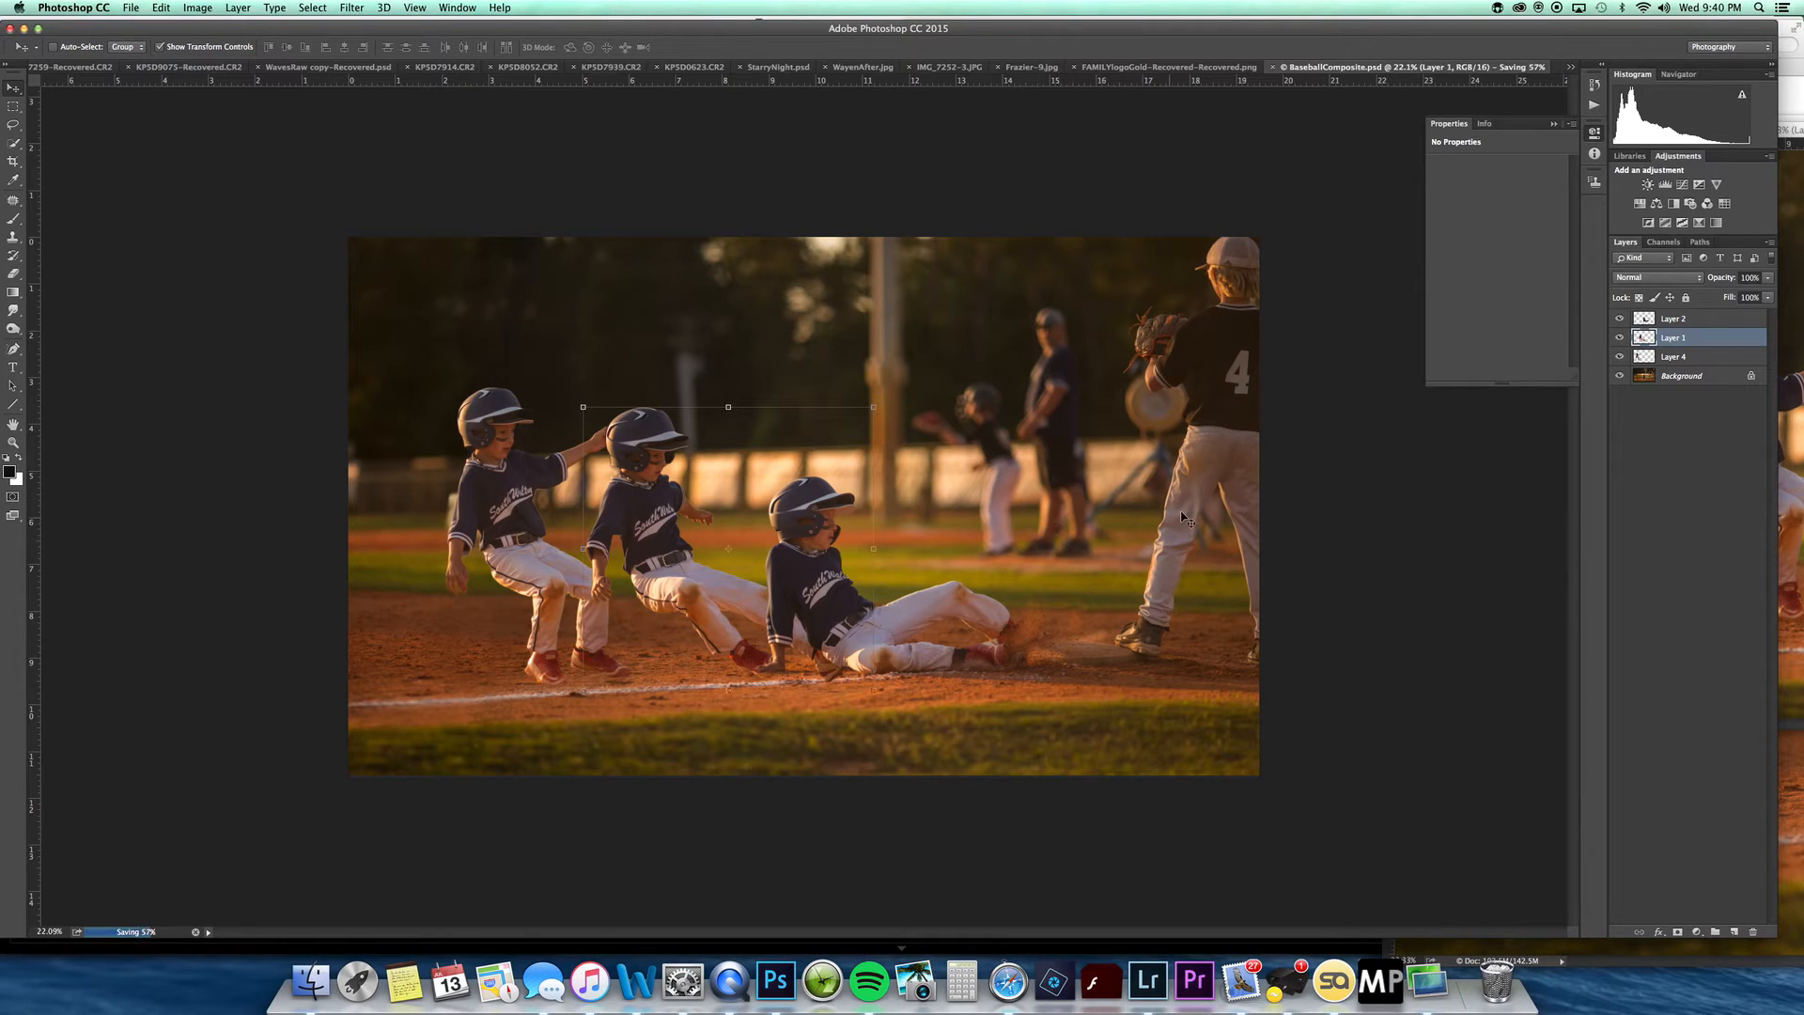
# Step: On the Background layer, patch the standing man's upper body with dark trees from beside the pole and deselect
pyautogui.click(1673, 379)
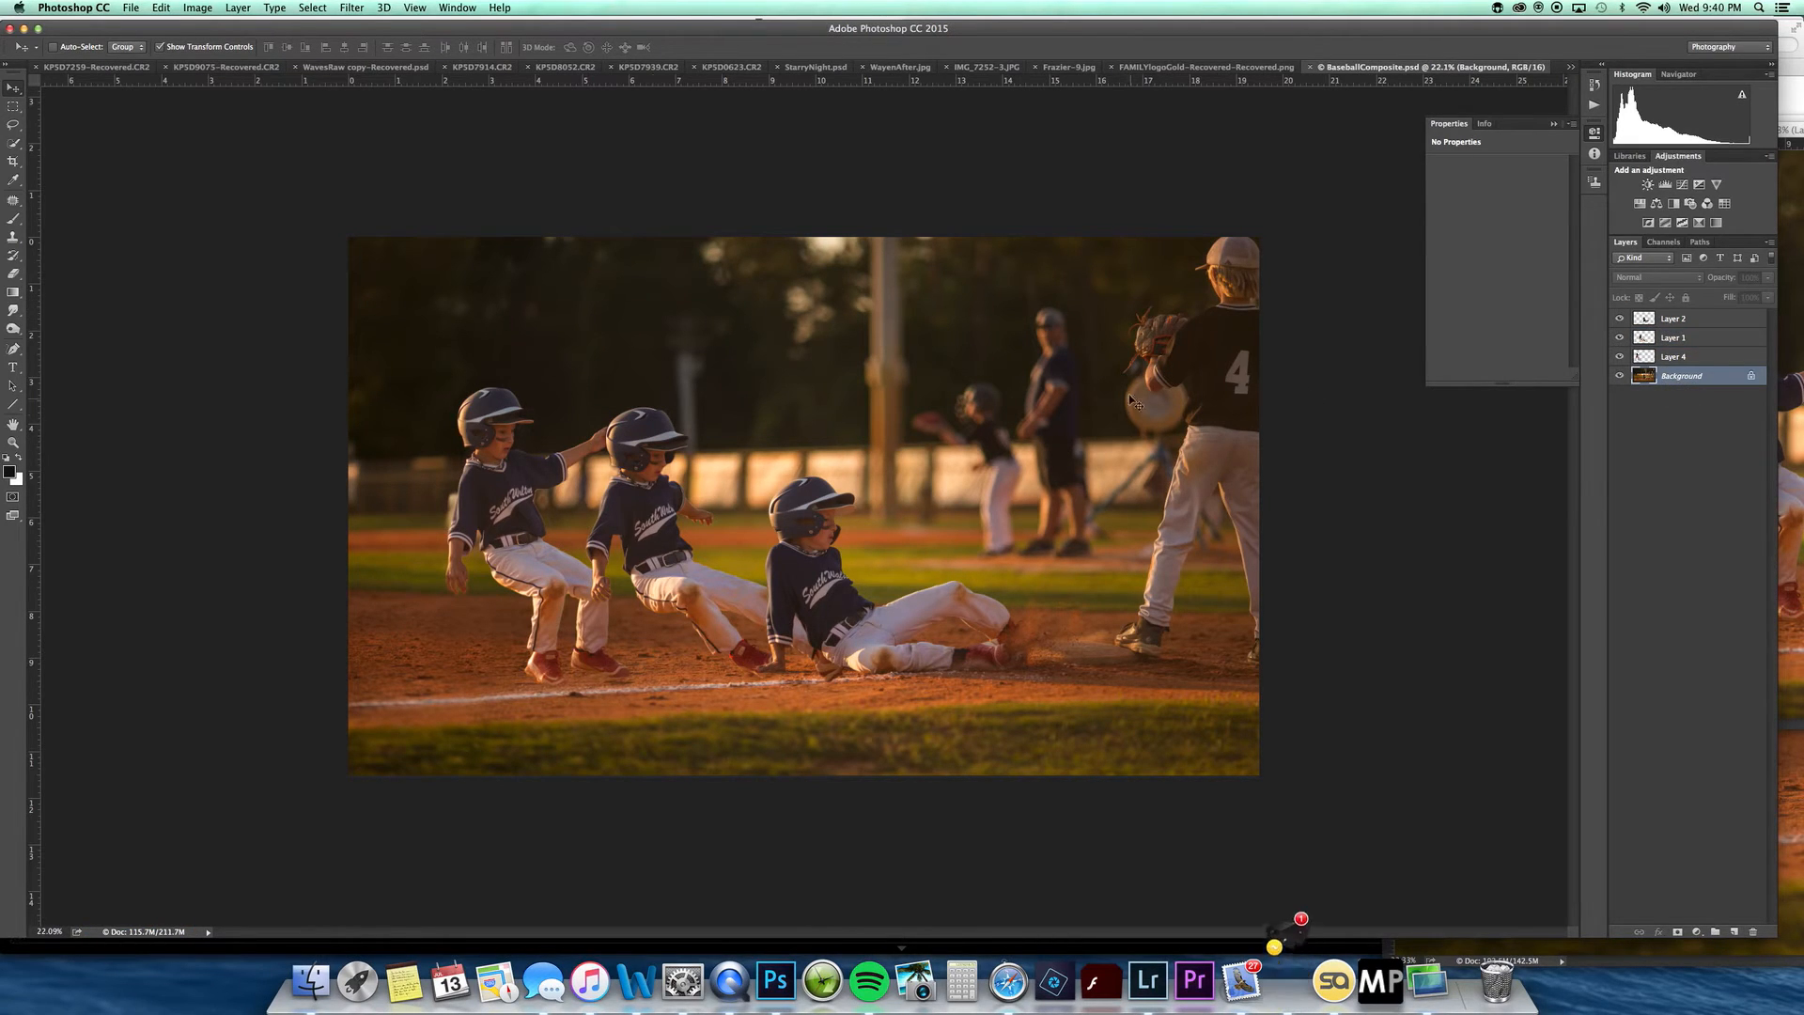
pyautogui.moveTo(1027, 301); pyautogui.dragTo(1015, 354)
pyautogui.click(994, 310)
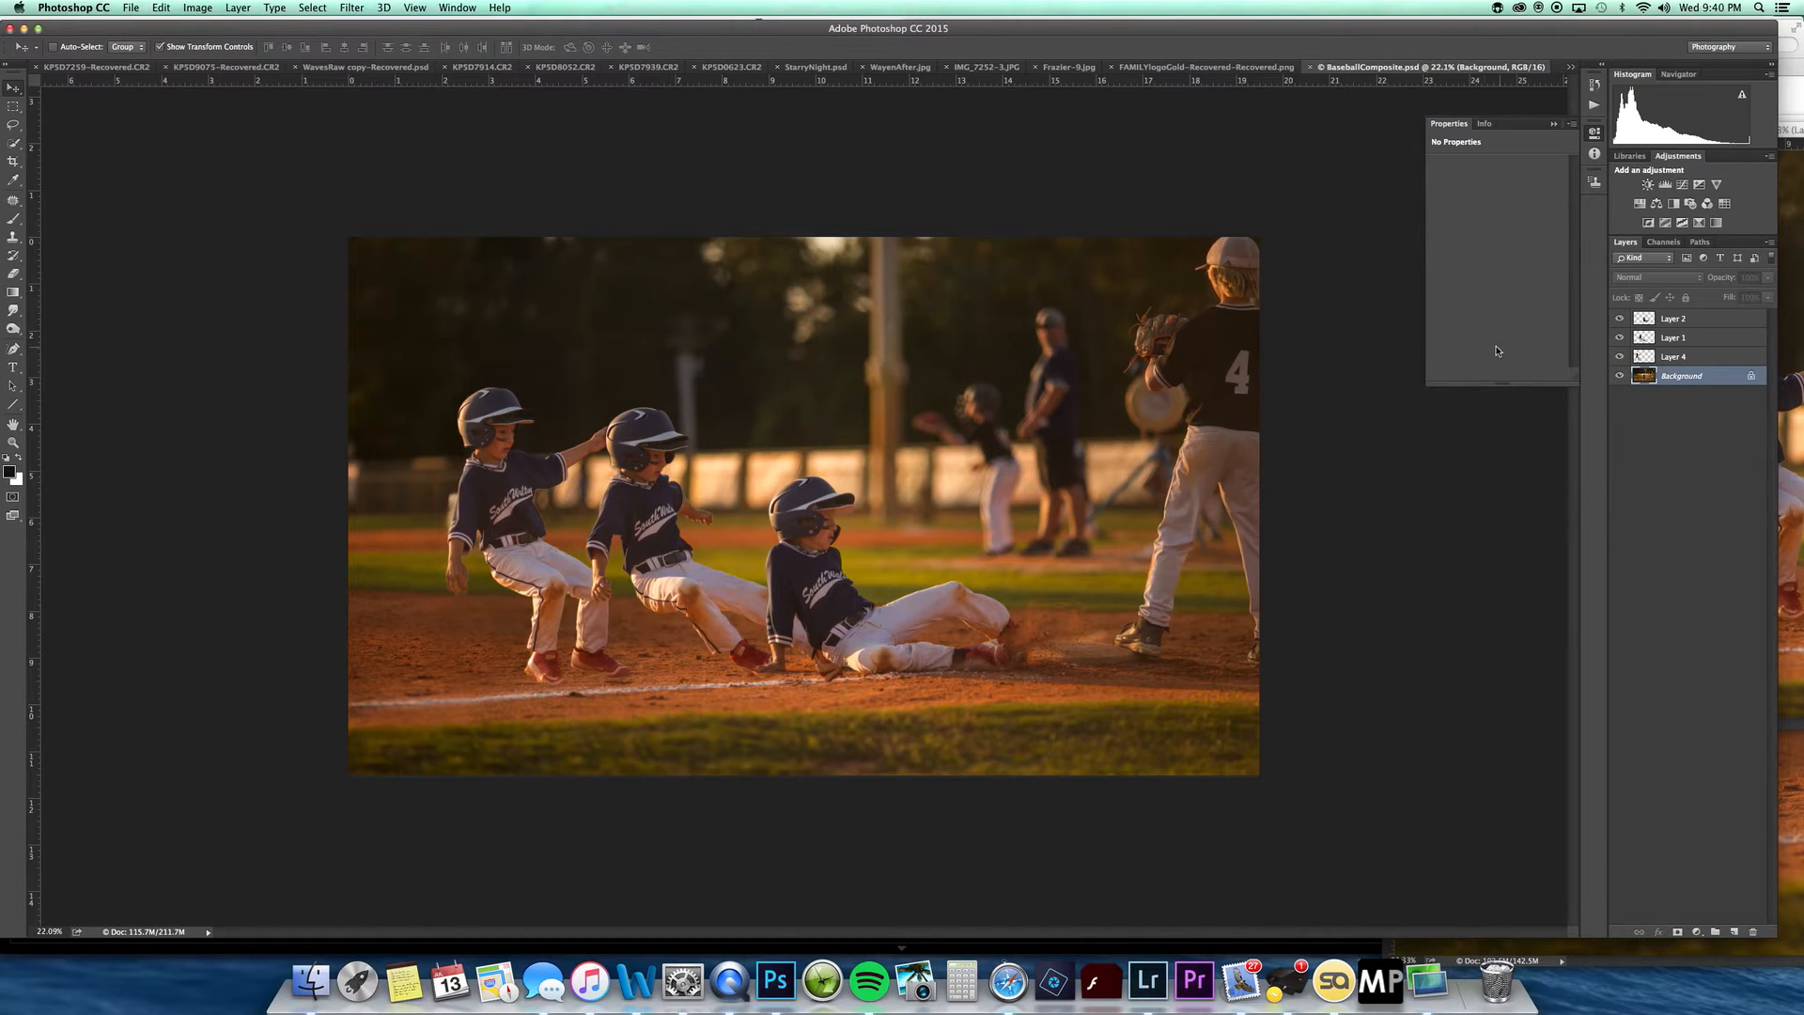
pyautogui.press('j')
pyautogui.moveTo(1030, 308)
pyautogui.mouseDown()
pyautogui.moveTo(1010, 425)
pyautogui.moveTo(1068, 449)
pyautogui.moveTo(1100, 386)
pyautogui.moveTo(1034, 310)
pyautogui.mouseUp()
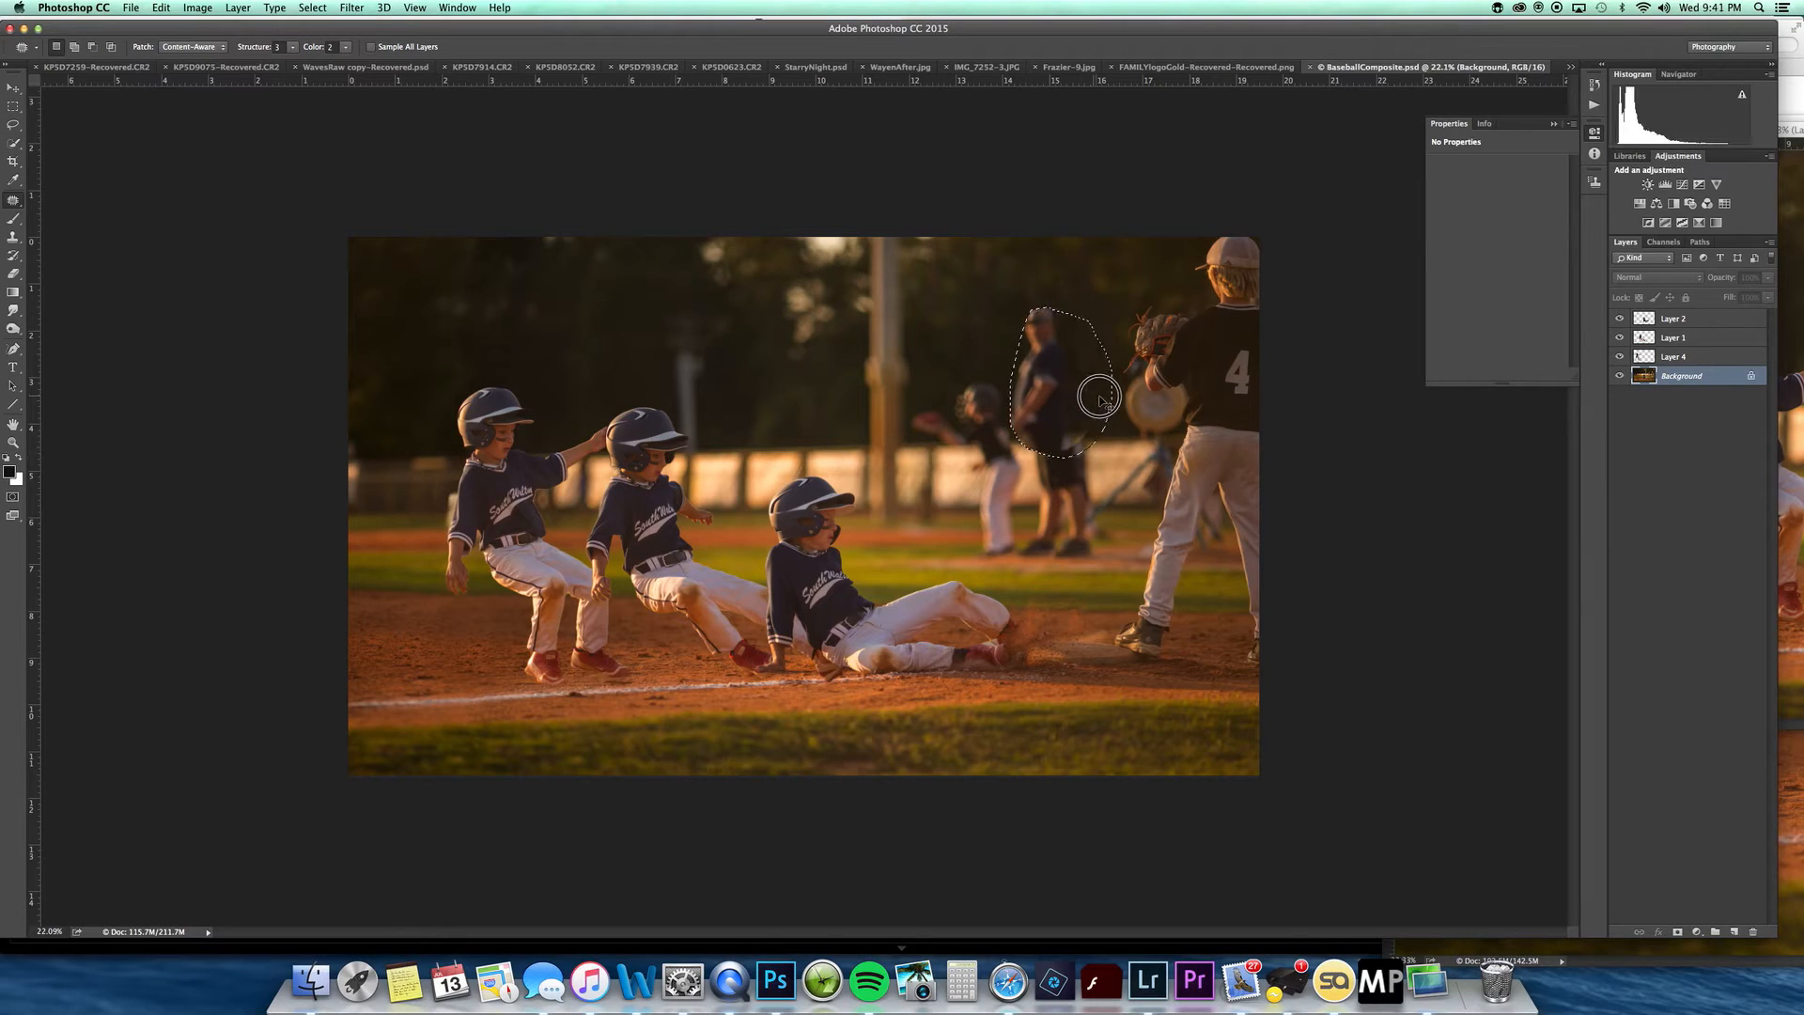
pyautogui.moveTo(1119, 396); pyautogui.dragTo(837, 401)
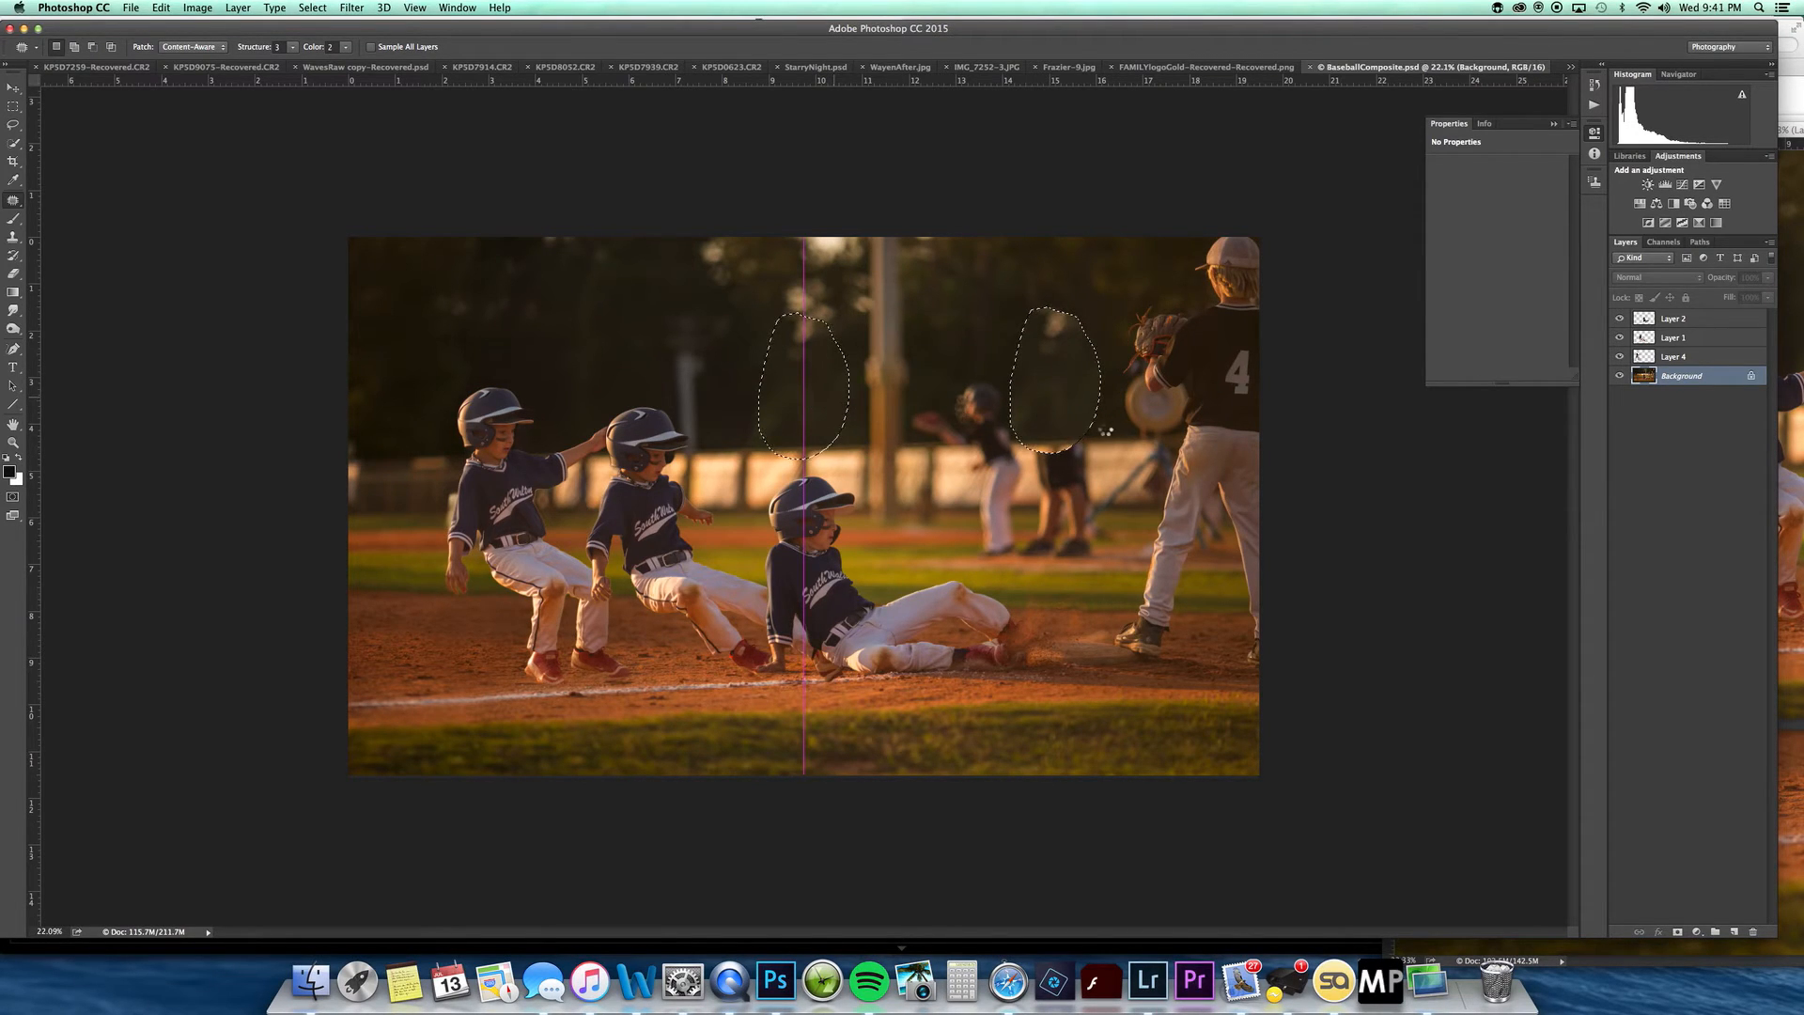
pyautogui.press('super+d')
# Step: Patch out the standing man's legs and the leftover fragments beside them using fence and grass areas, then deselect
pyautogui.moveTo(1090, 434)
pyautogui.mouseDown()
pyautogui.moveTo(1032, 446)
pyautogui.moveTo(1016, 547)
pyautogui.moveTo(1063, 567)
pyautogui.moveTo(1111, 540)
pyautogui.moveTo(1116, 468)
pyautogui.moveTo(1082, 423)
pyautogui.moveTo(1111, 474)
pyautogui.moveTo(1134, 465)
pyautogui.moveTo(781, 479)
pyautogui.mouseUp()
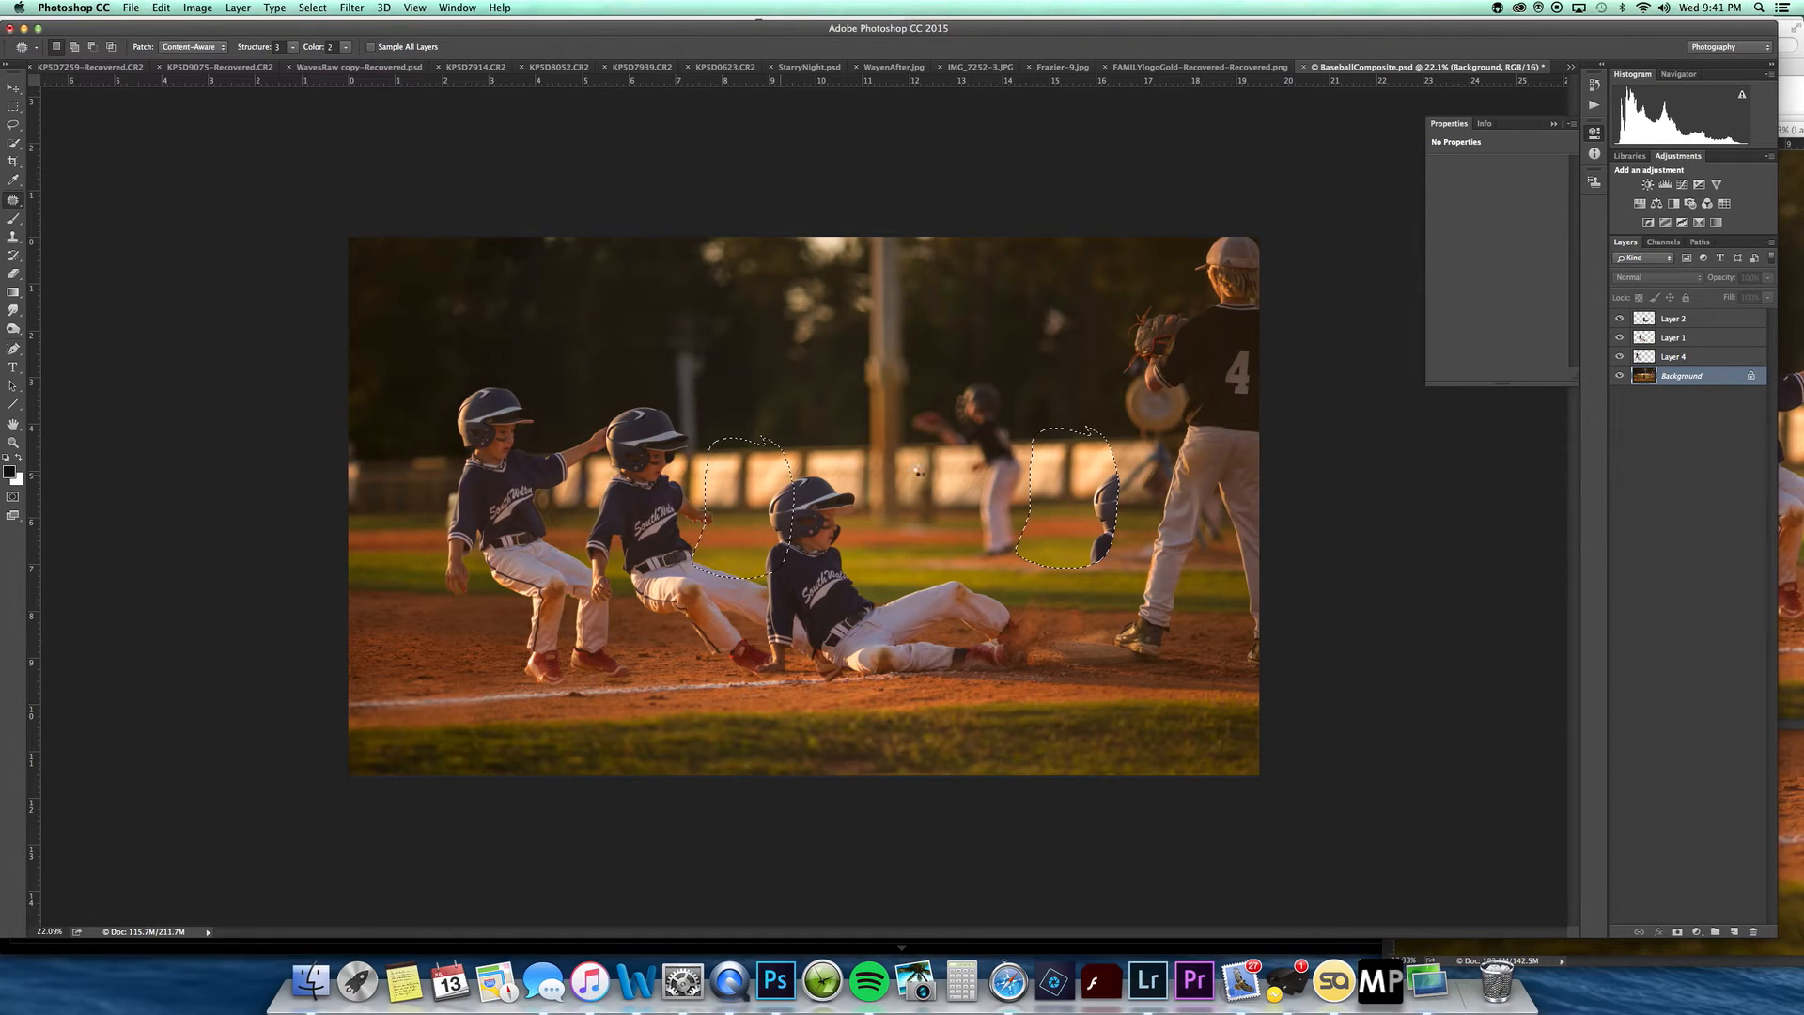
pyautogui.moveTo(780, 480); pyautogui.dragTo(780, 479)
pyautogui.press('super+d')
pyautogui.moveTo(1122, 437)
pyautogui.mouseDown()
pyautogui.moveTo(1135, 494)
pyautogui.moveTo(1156, 453)
pyautogui.moveTo(1110, 507)
pyautogui.moveTo(1096, 471)
pyautogui.moveTo(1110, 462)
pyautogui.moveTo(1131, 498)
pyautogui.moveTo(1152, 451)
pyautogui.moveTo(1142, 437)
pyautogui.moveTo(1152, 470)
pyautogui.moveTo(1118, 523)
pyautogui.moveTo(1057, 508)
pyautogui.moveTo(1122, 524)
pyautogui.moveTo(1057, 526)
pyautogui.moveTo(1118, 527)
pyautogui.mouseUp()
pyautogui.press('super+d')
pyautogui.press('super+d')
# Step: Patch the fence base where the man stood with matching background between the sliding player and the distant player, then deselect
pyautogui.moveTo(1131, 499); pyautogui.dragTo(1133, 505)
pyautogui.moveTo(1075, 512); pyautogui.dragTo(898, 515)
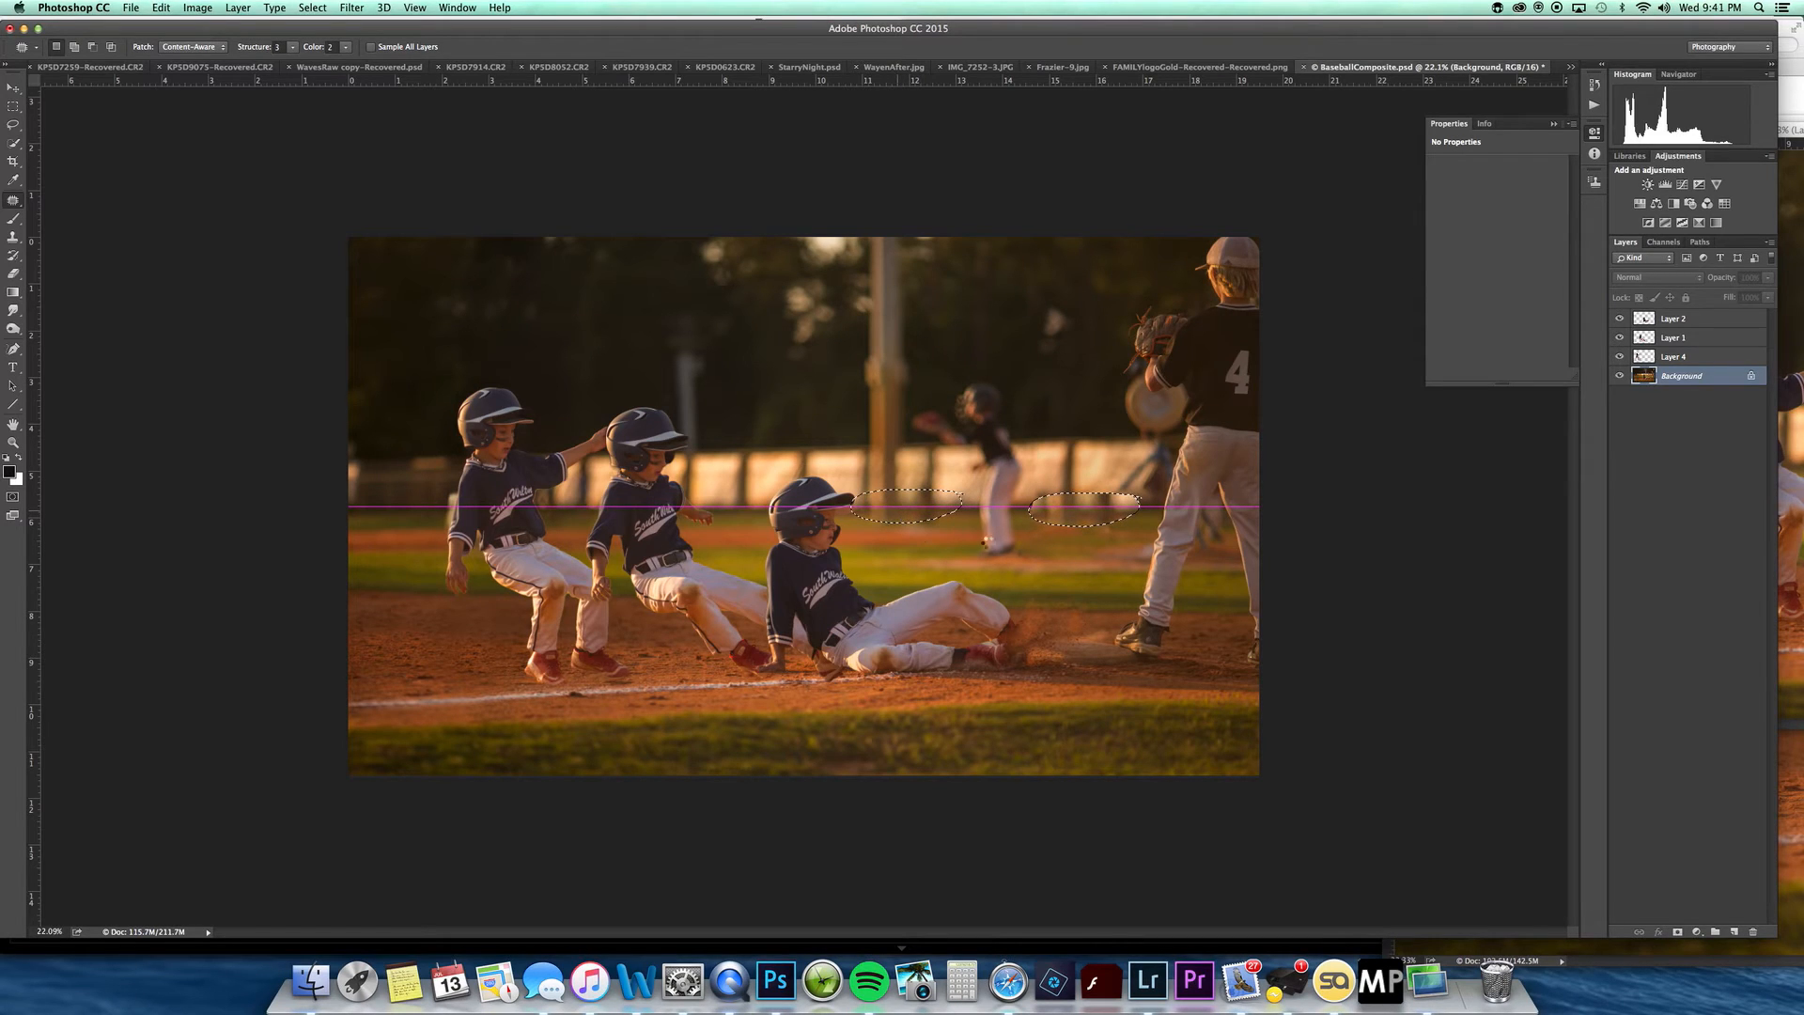
pyautogui.moveTo(1139, 527); pyautogui.dragTo(1141, 528)
pyautogui.press('super+d')
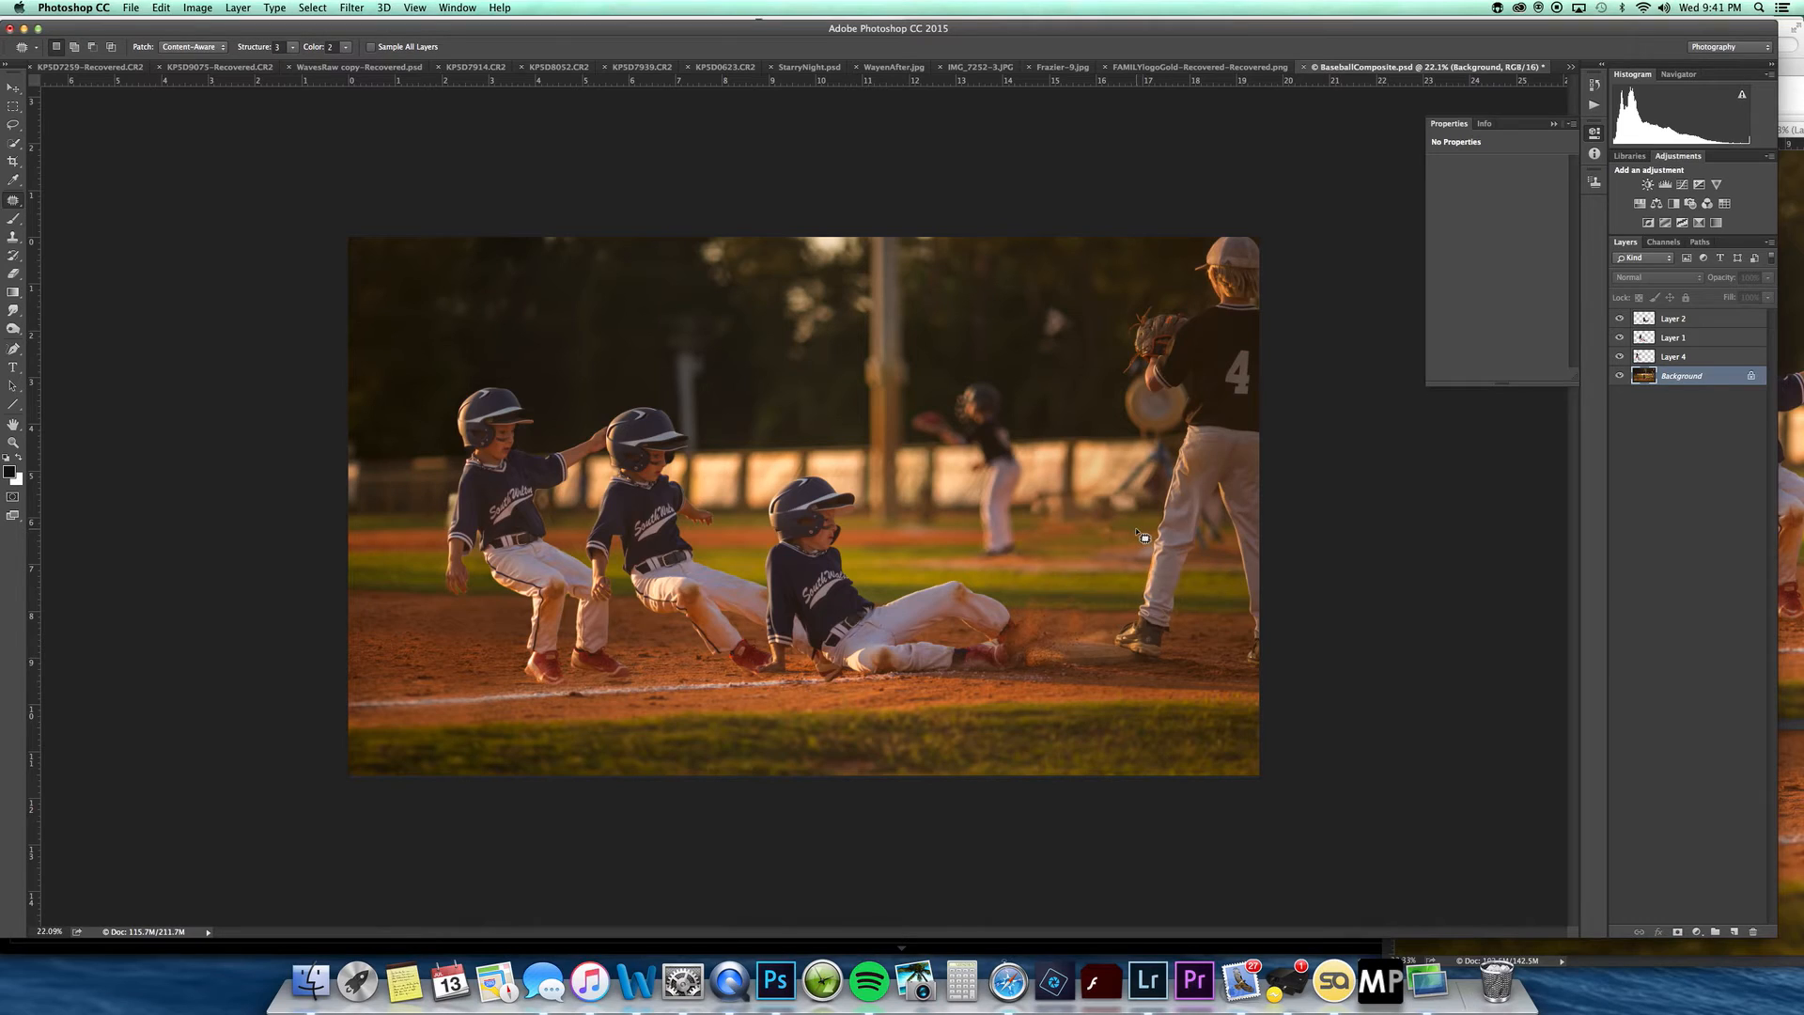
pyautogui.press('j')
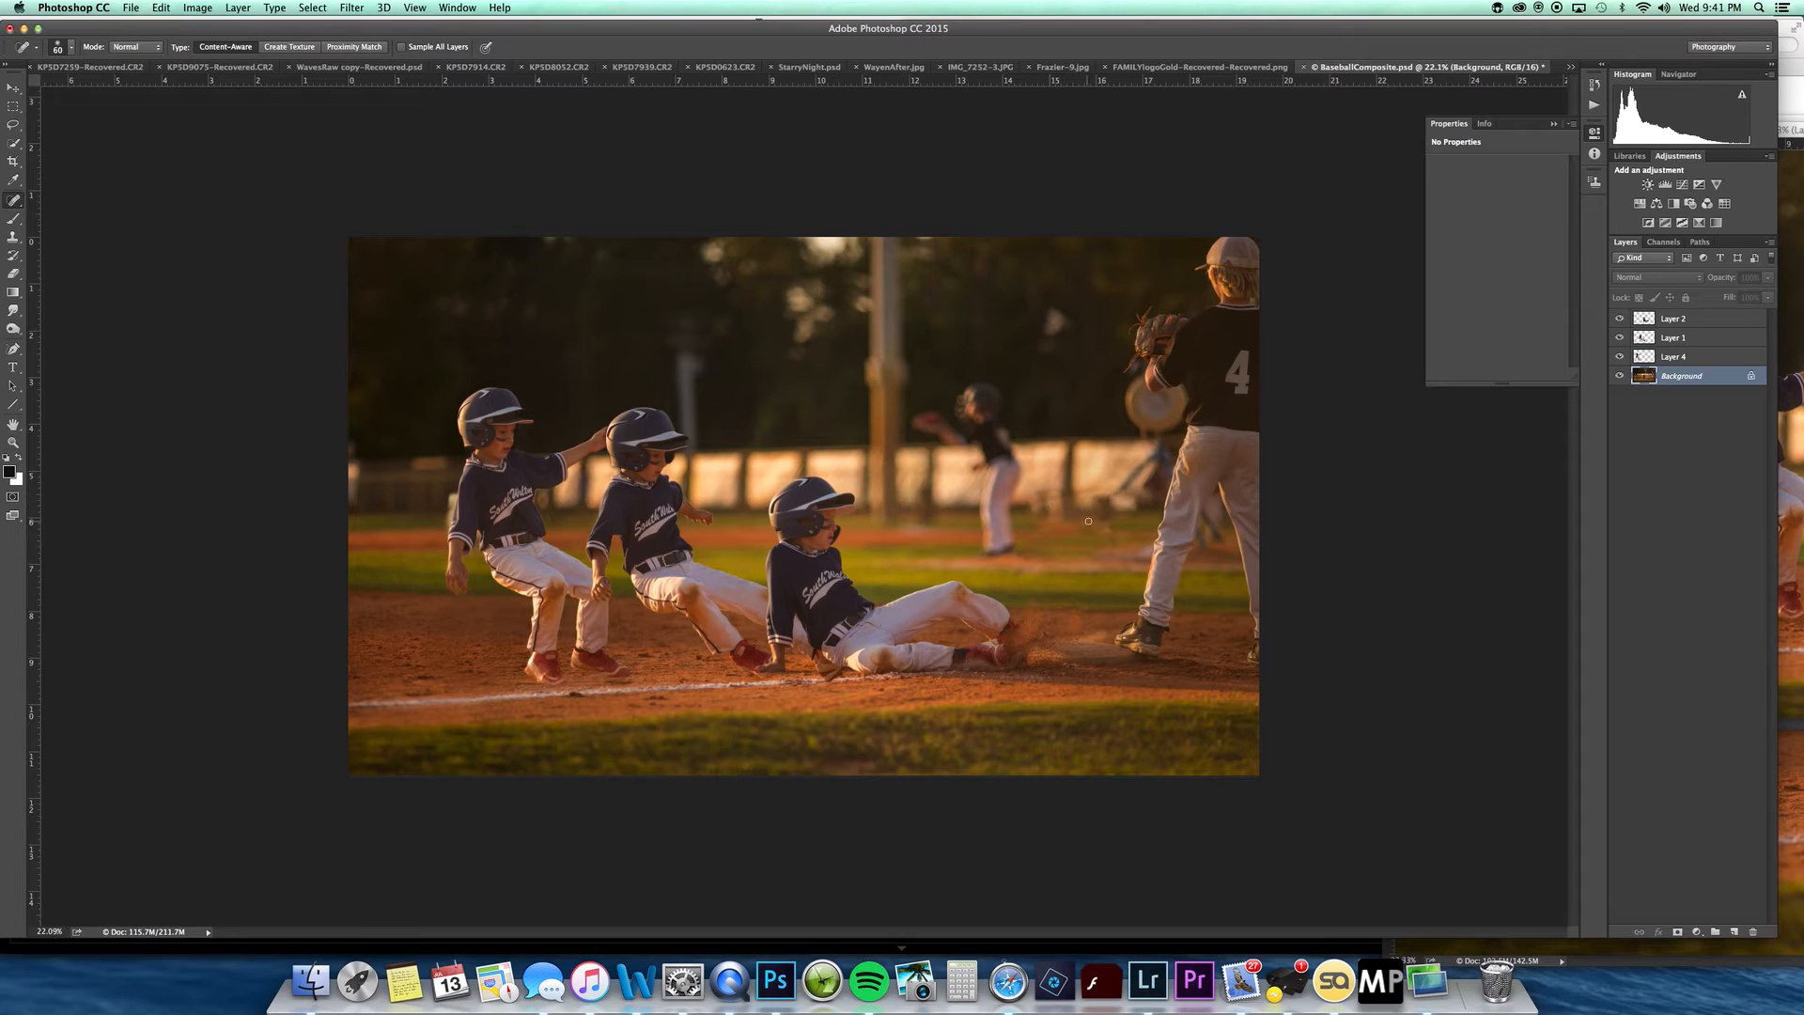
pyautogui.hotkey('shift', 'j')
pyautogui.moveTo(1125, 494)
pyautogui.mouseDown()
pyautogui.moveTo(1067, 470)
pyautogui.moveTo(1057, 538)
pyautogui.moveTo(1127, 503)
pyautogui.moveTo(916, 515)
pyautogui.moveTo(934, 520)
pyautogui.mouseUp()
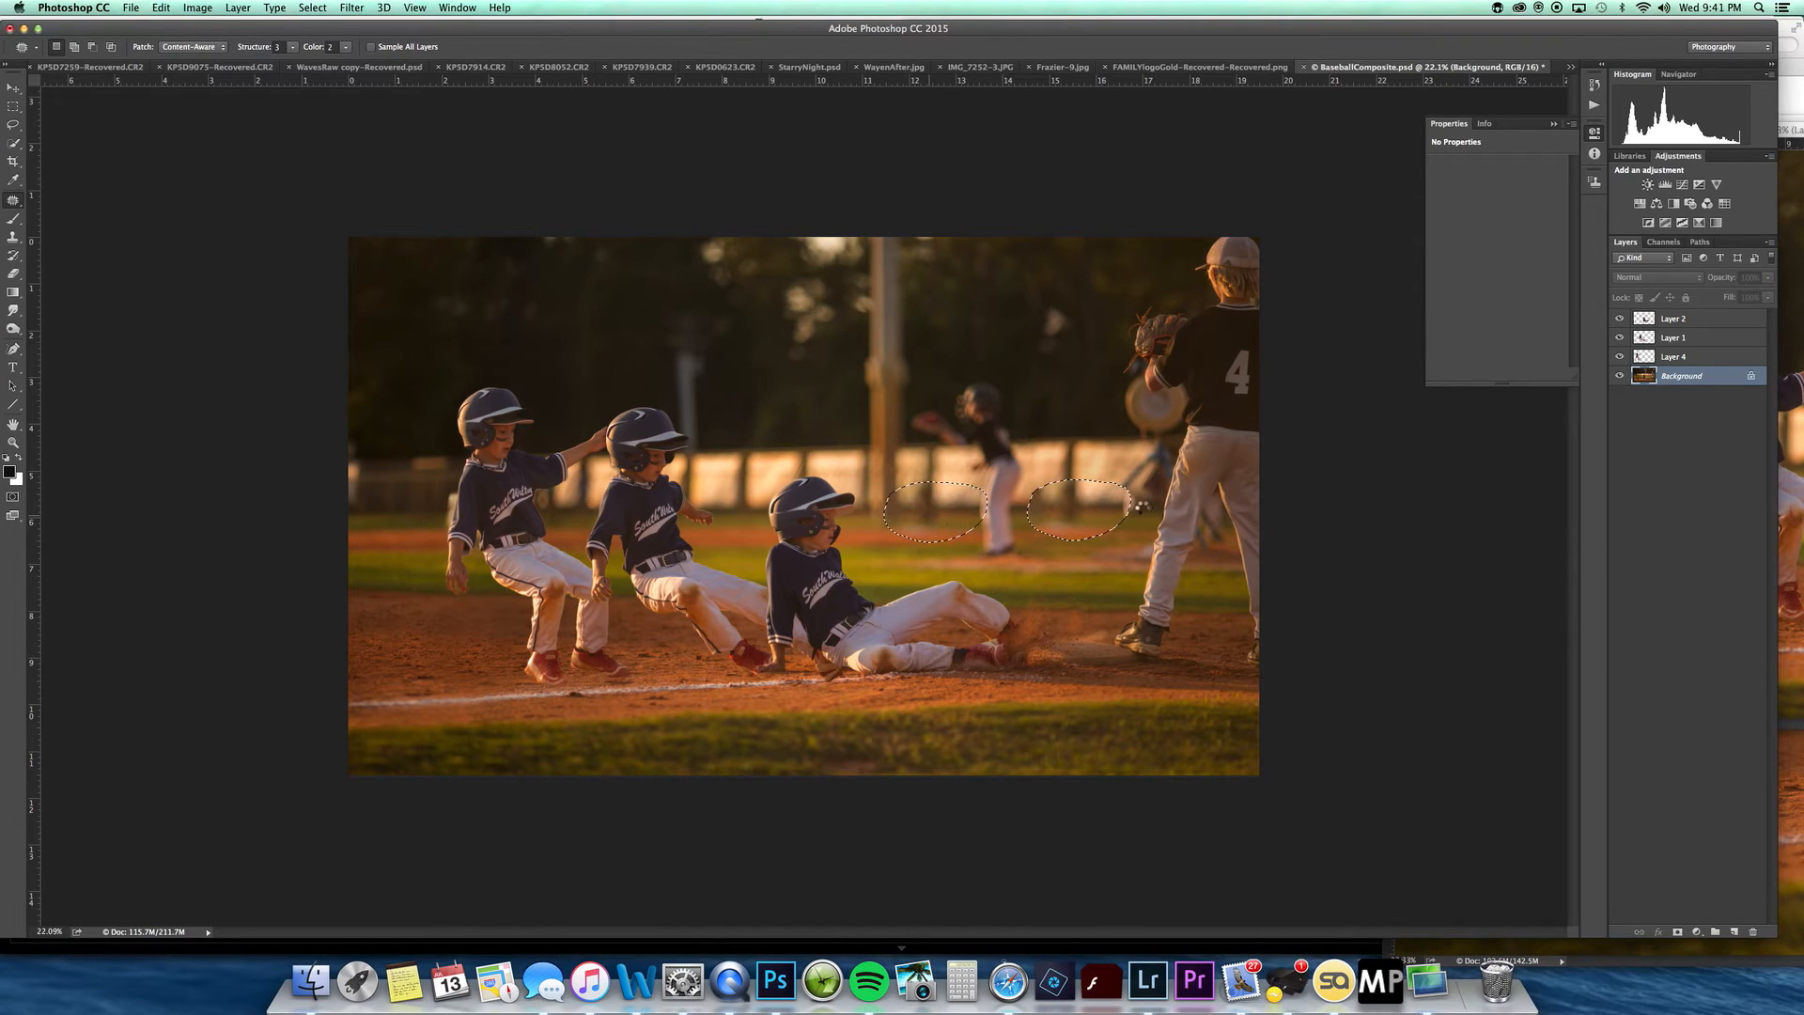
pyautogui.press('super+d')
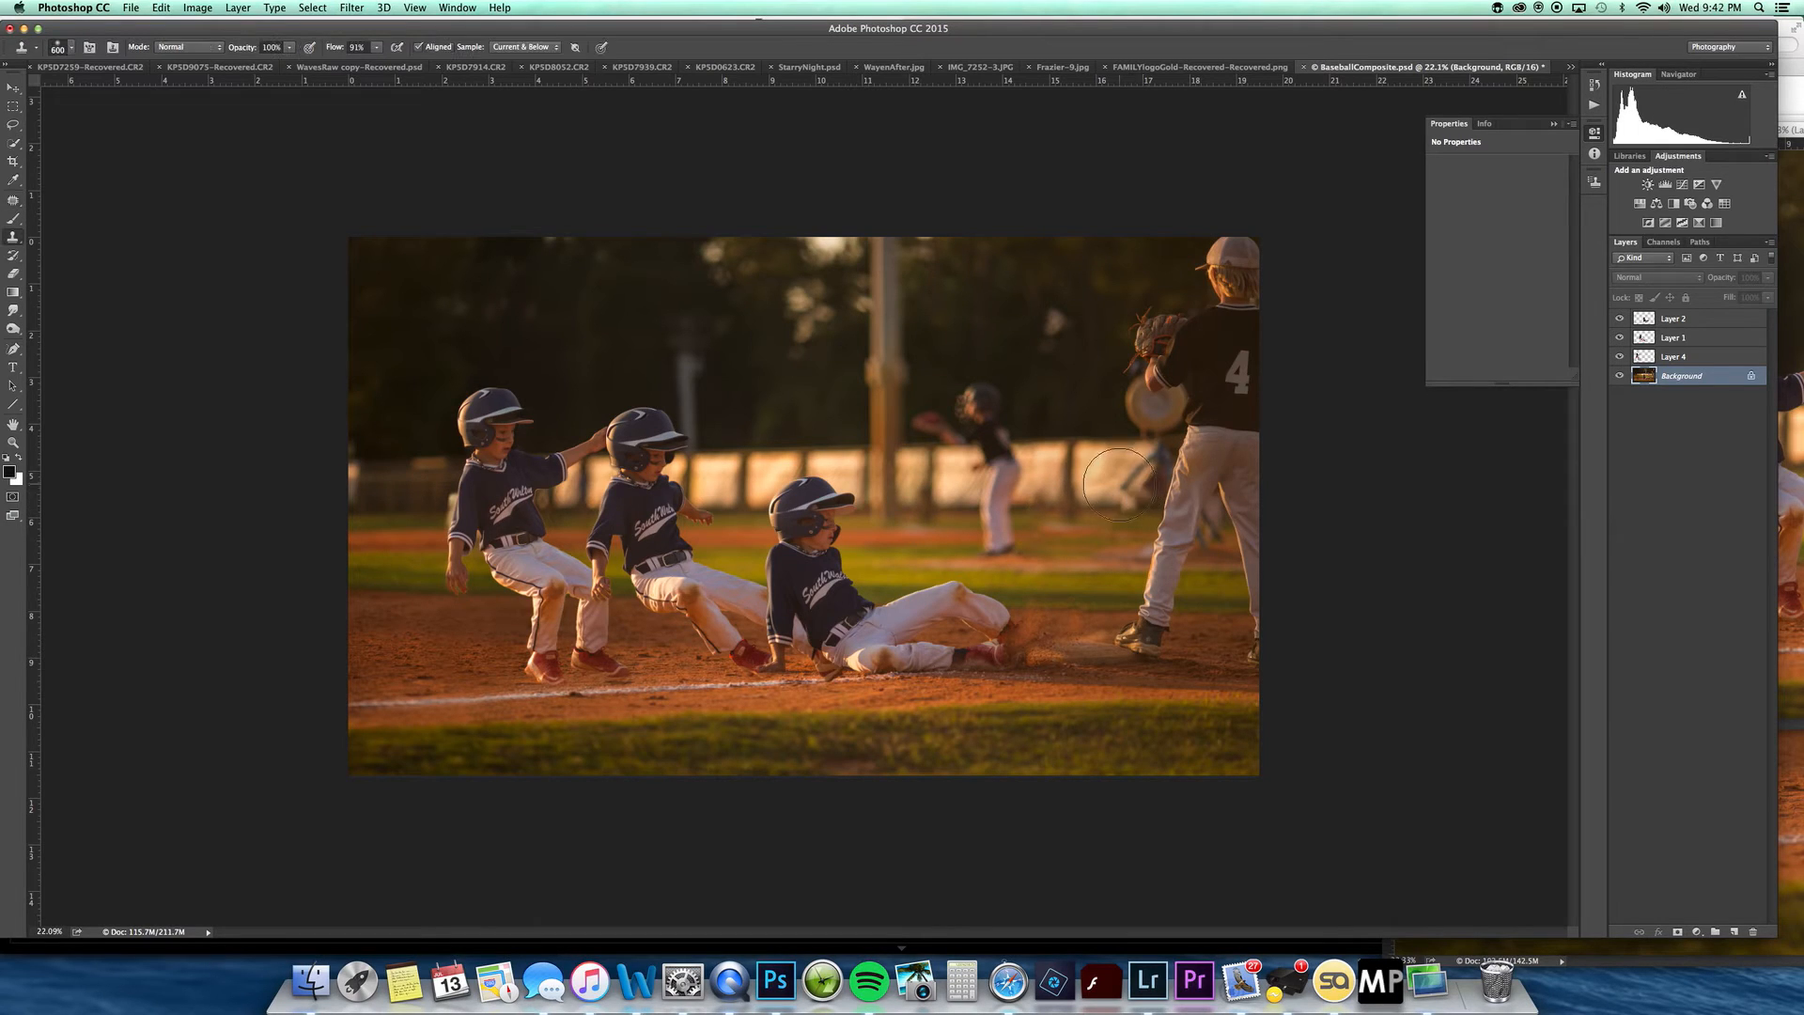
# Step: Clean up the fence and ground beside the dark background figure near the number 4 fielder with the Clone Stamp
pyautogui.hotkey('shift', 'j')
pyautogui.moveTo(1130, 496); pyautogui.dragTo(1125, 502)
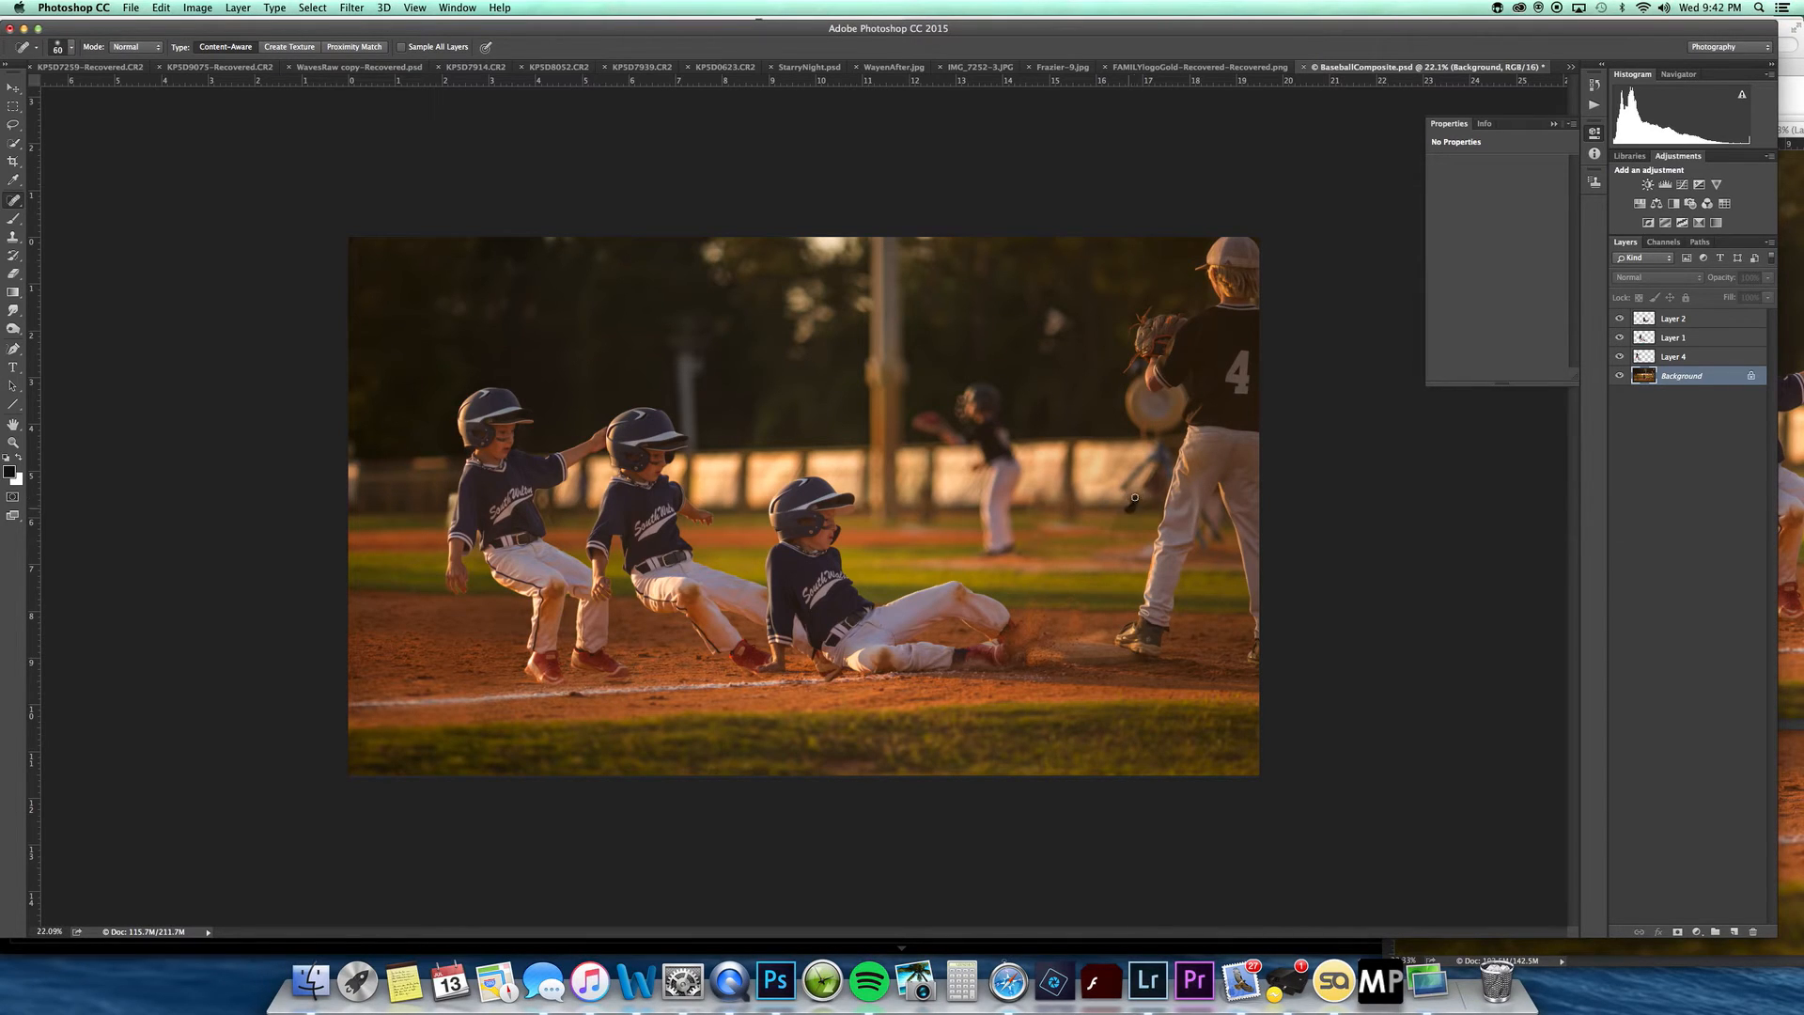
pyautogui.press('s')
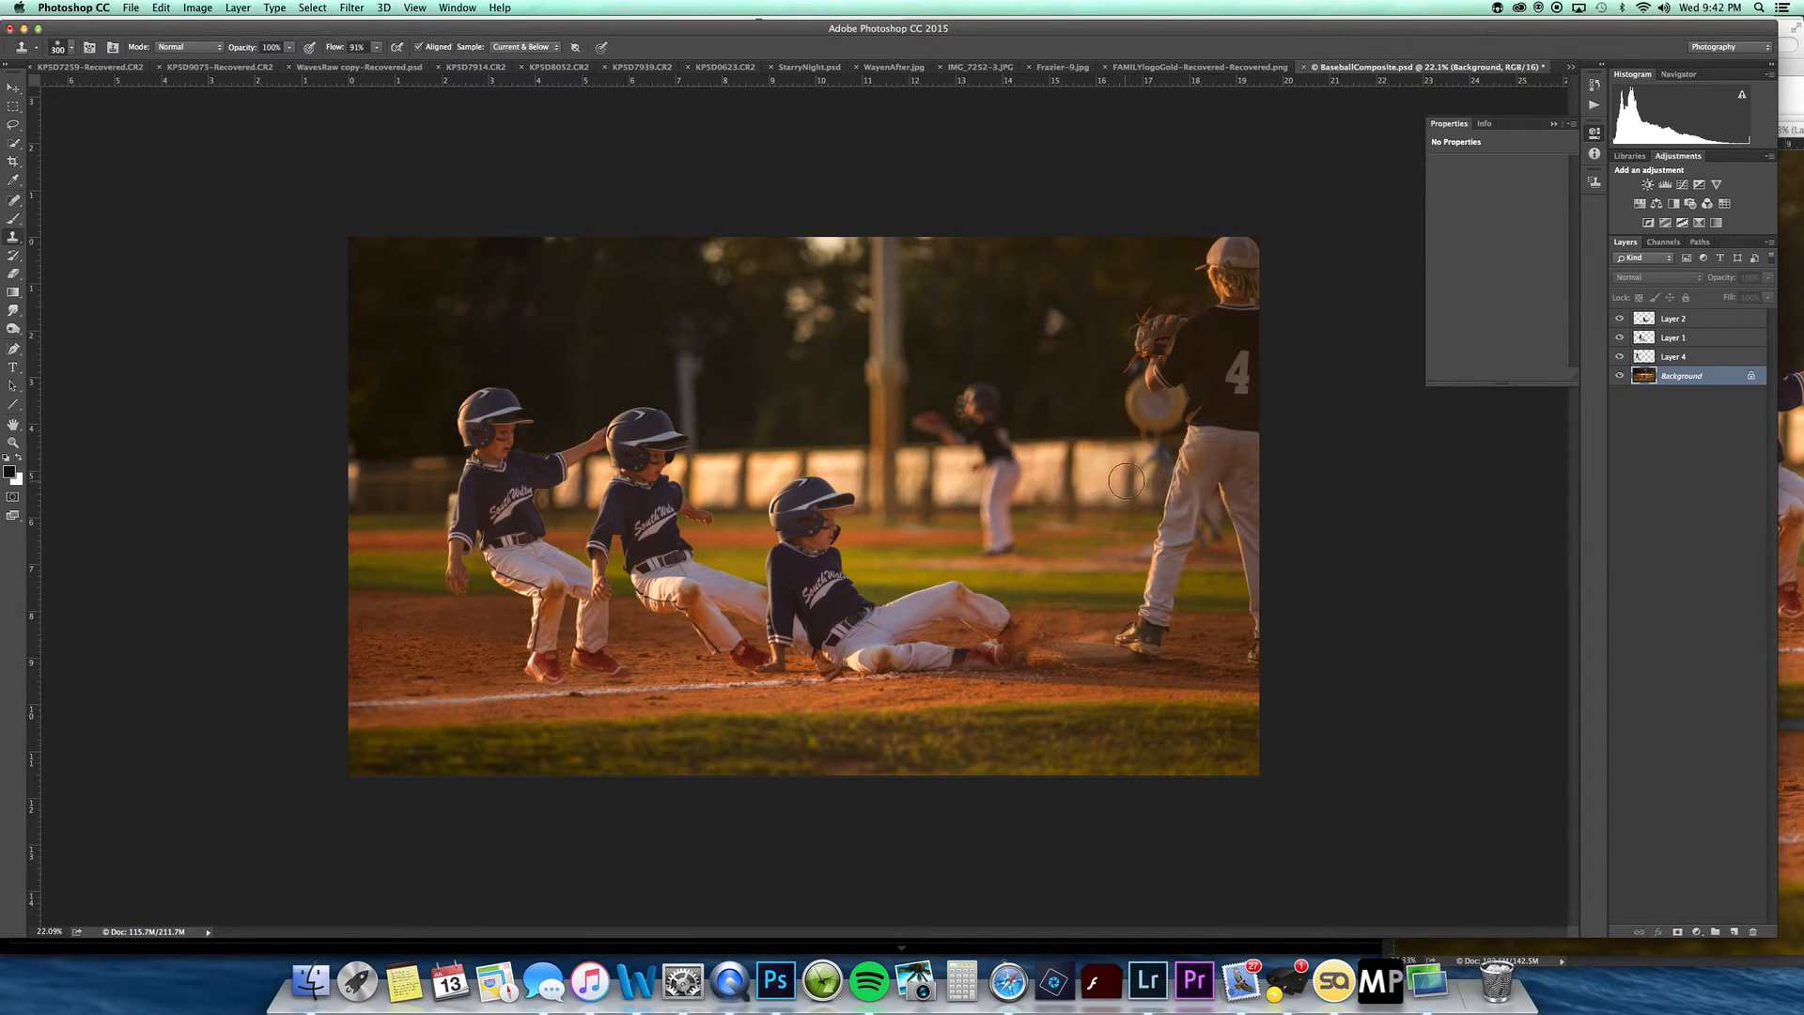
pyautogui.keyDown('alt'); pyautogui.click(1130, 474); pyautogui.keyUp('alt')
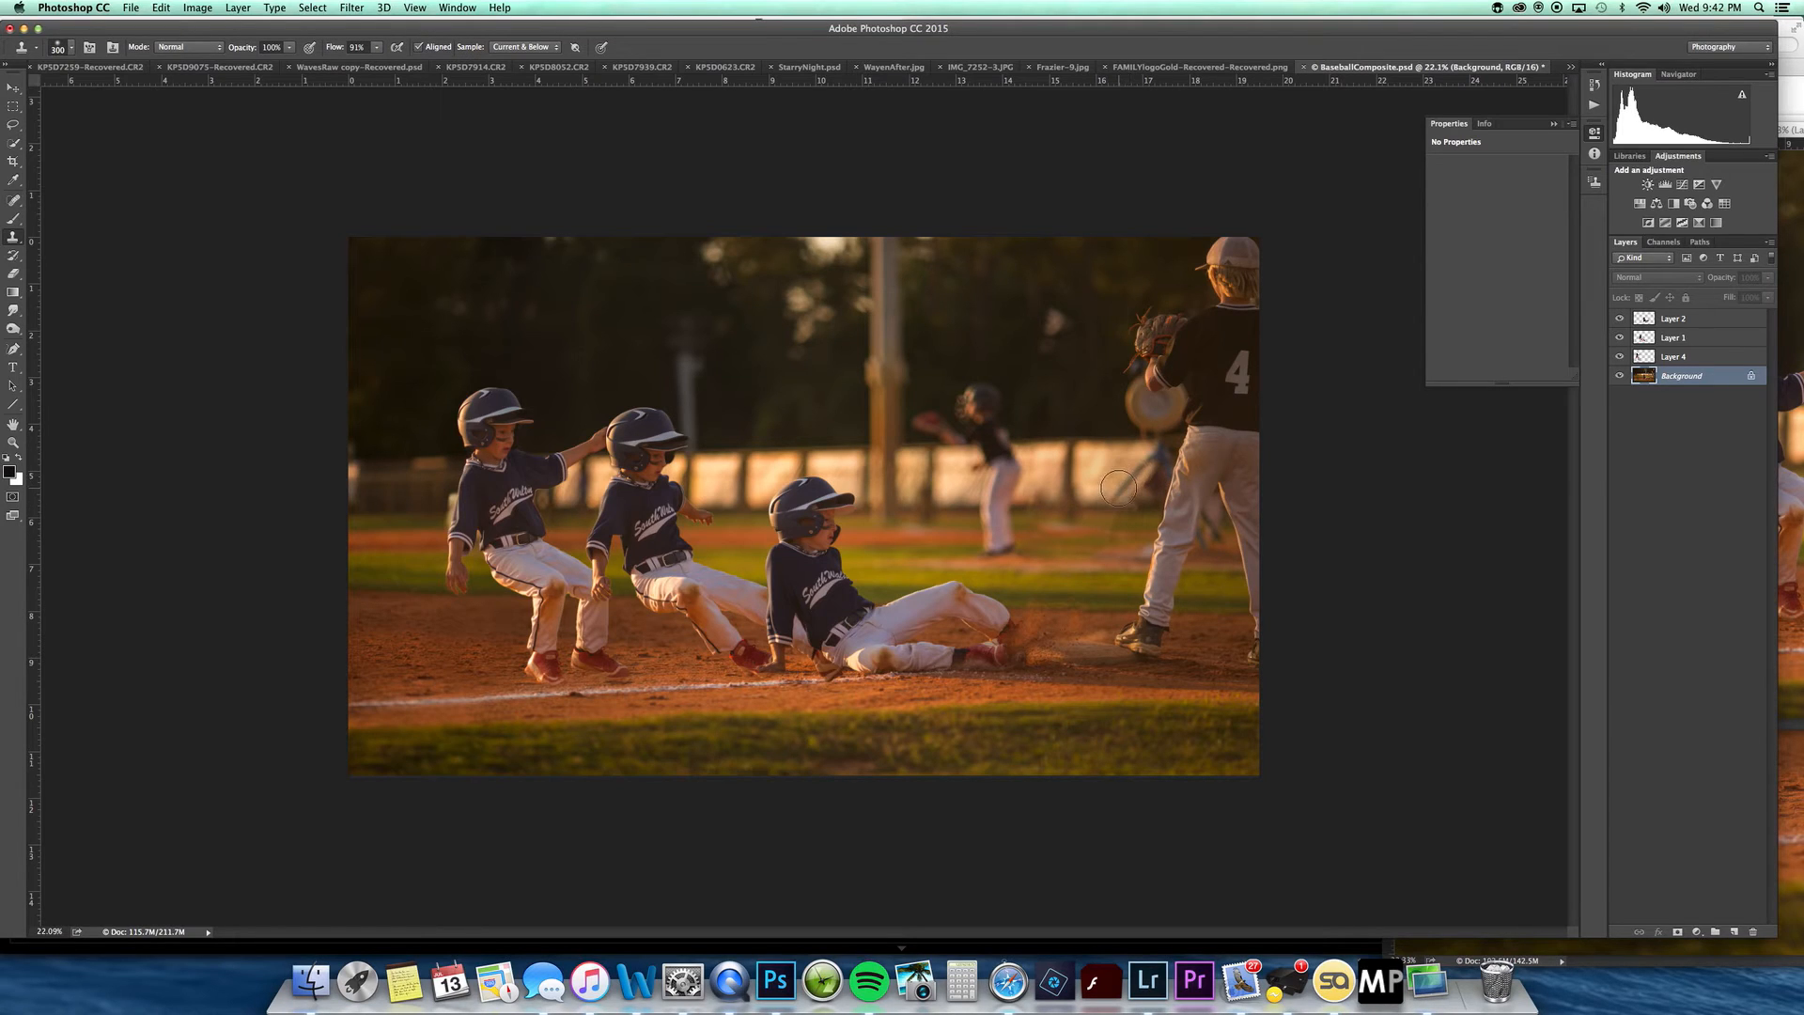
pyautogui.moveTo(1118, 490); pyautogui.dragTo(1119, 476)
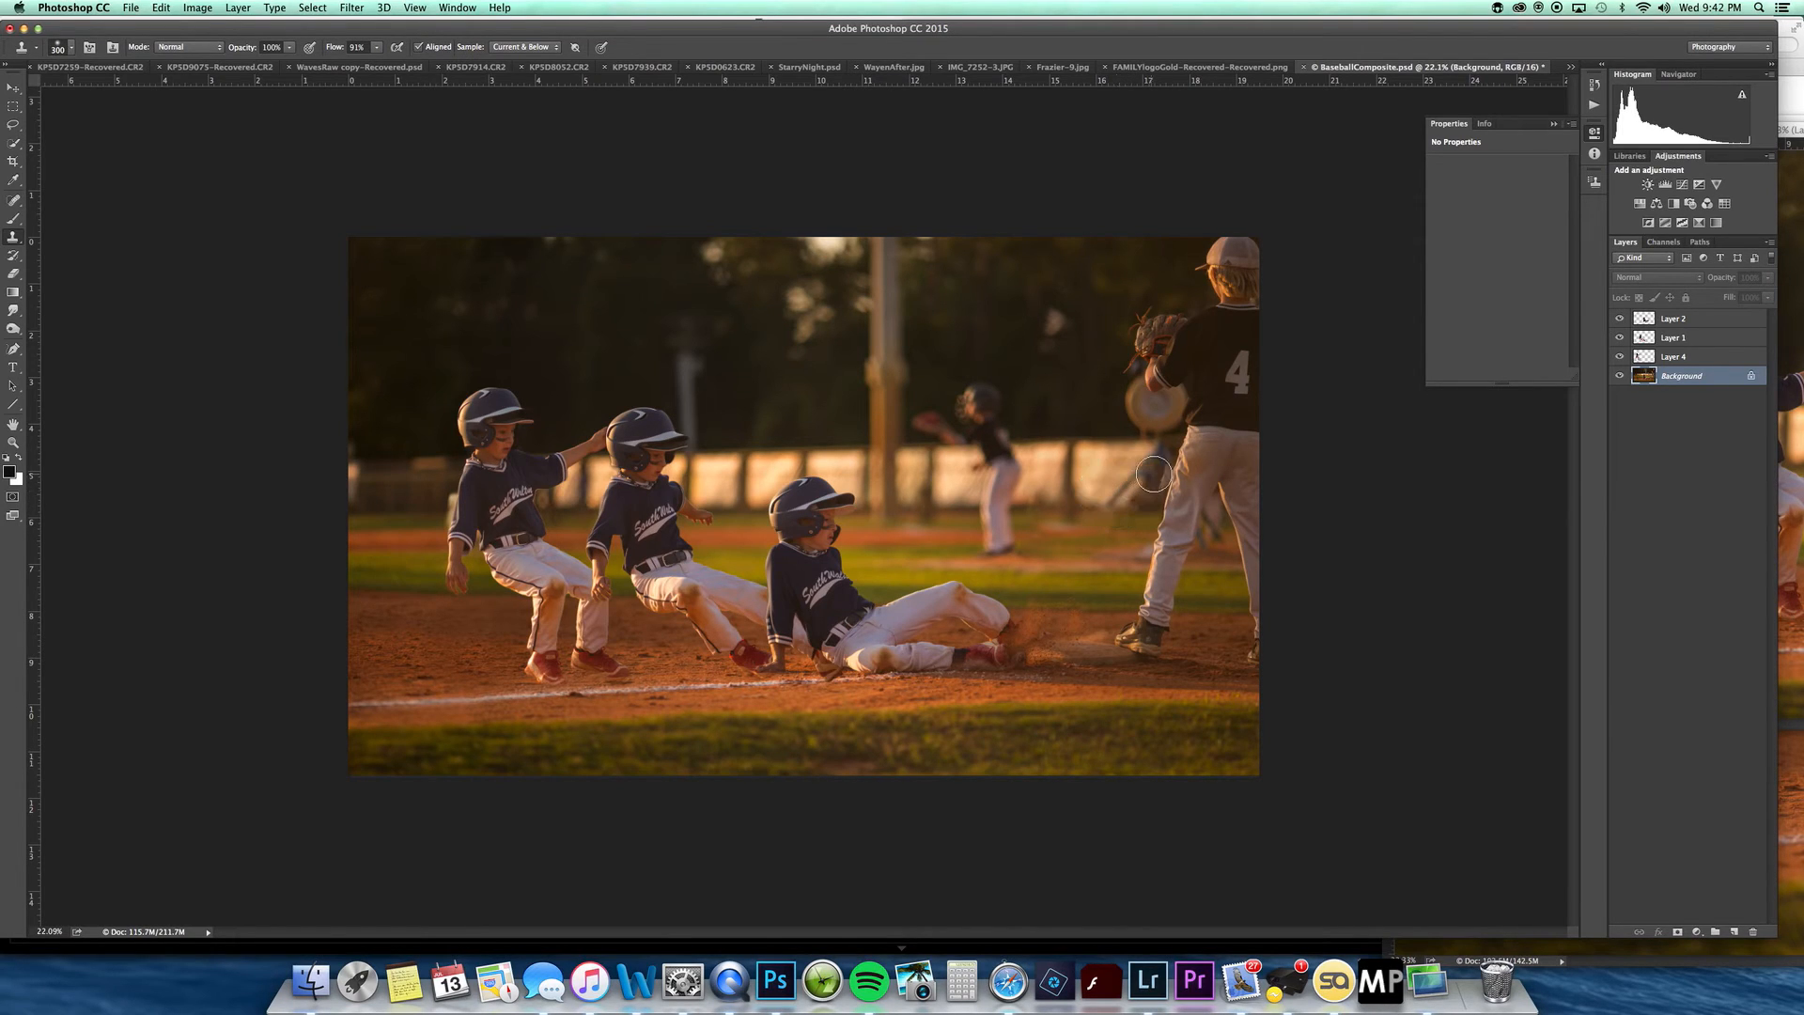
pyautogui.moveTo(1114, 531)
pyautogui.mouseDown()
pyautogui.moveTo(1179, 577)
pyautogui.moveTo(1226, 564)
pyautogui.mouseUp()
# Step: Copy the background figure's leg area to a new layer, flip it horizontally at -115.53% width, and place it beside the fielder's legs
pyautogui.click(12, 106)
pyautogui.moveTo(1199, 512); pyautogui.dragTo(1106, 538)
pyautogui.press('super+j')
pyautogui.press('v')
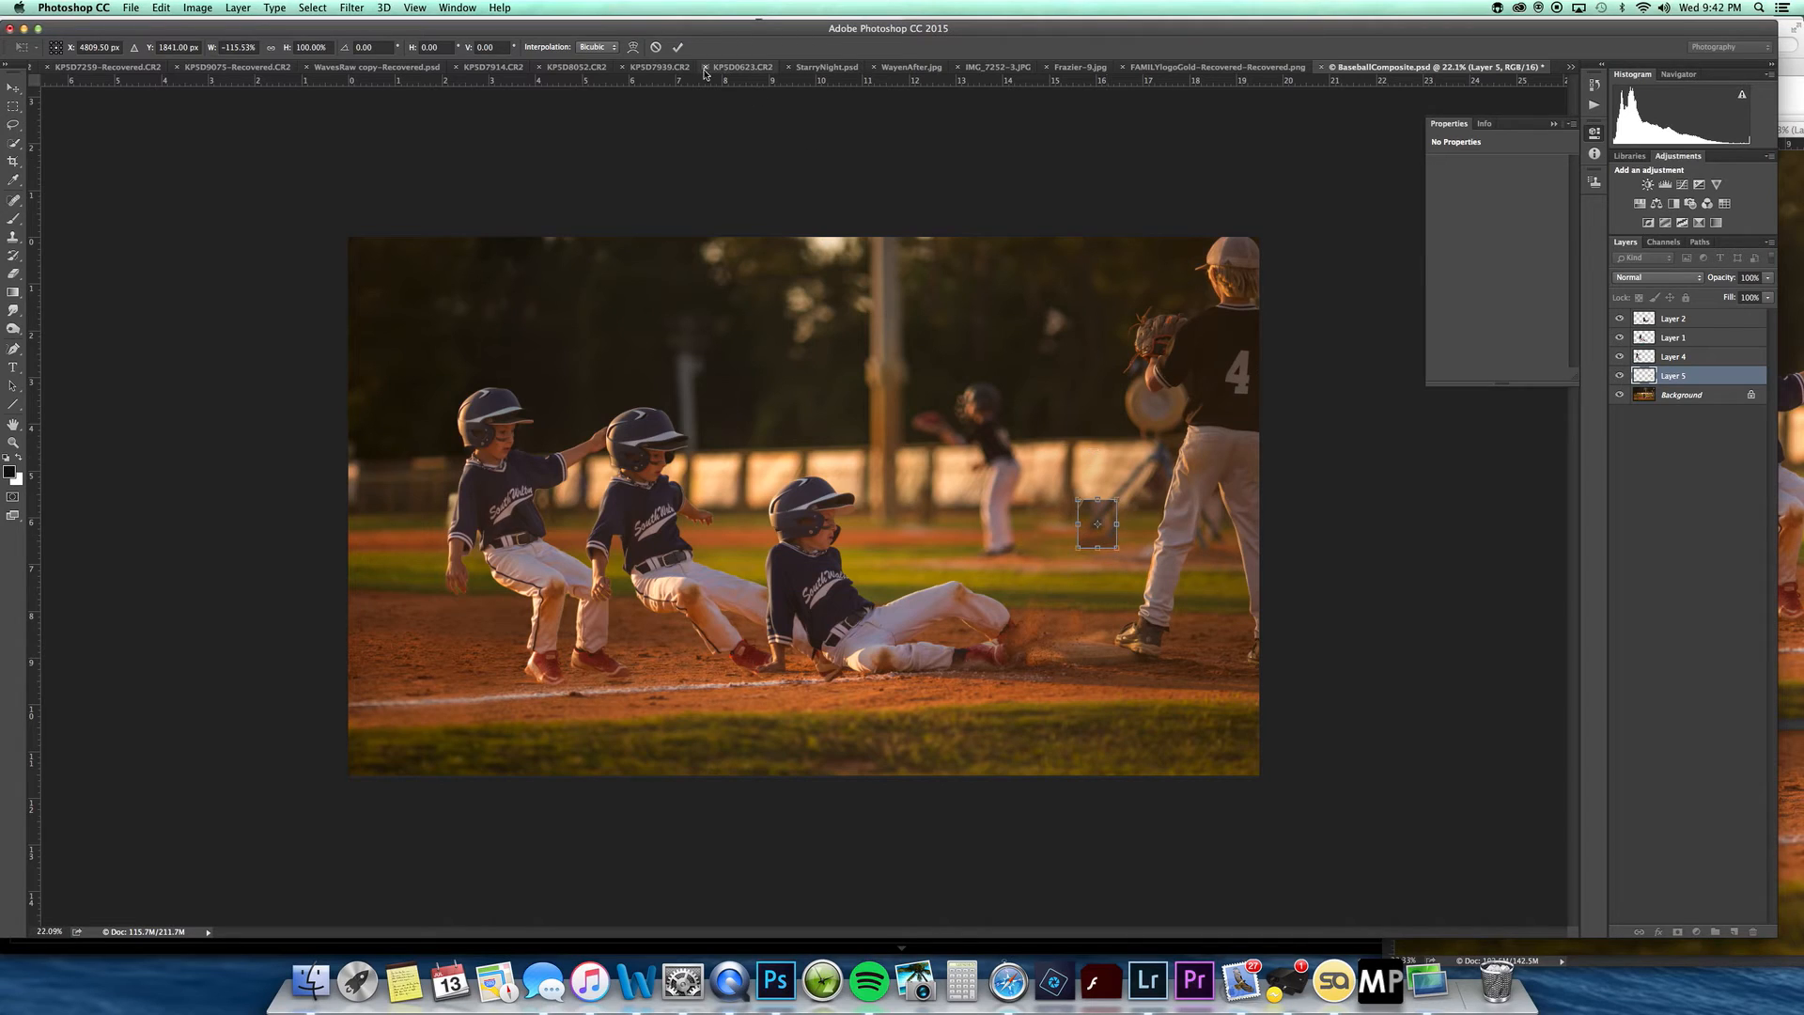
pyautogui.click(677, 46)
# Step: Add a layer mask to Layer 5 and paint it with a smaller brush to blend the copied leg into the background
pyautogui.click(1677, 931)
pyautogui.press('b')
pyautogui.press('[')
pyautogui.press('[')
pyautogui.press('[')
pyautogui.press('[')
pyautogui.moveTo(1101, 543)
pyautogui.mouseDown()
pyautogui.moveTo(1075, 548)
pyautogui.moveTo(1088, 498)
pyautogui.moveTo(1118, 521)
pyautogui.moveTo(1073, 524)
pyautogui.moveTo(1115, 537)
pyautogui.moveTo(1191, 510)
pyautogui.mouseUp()
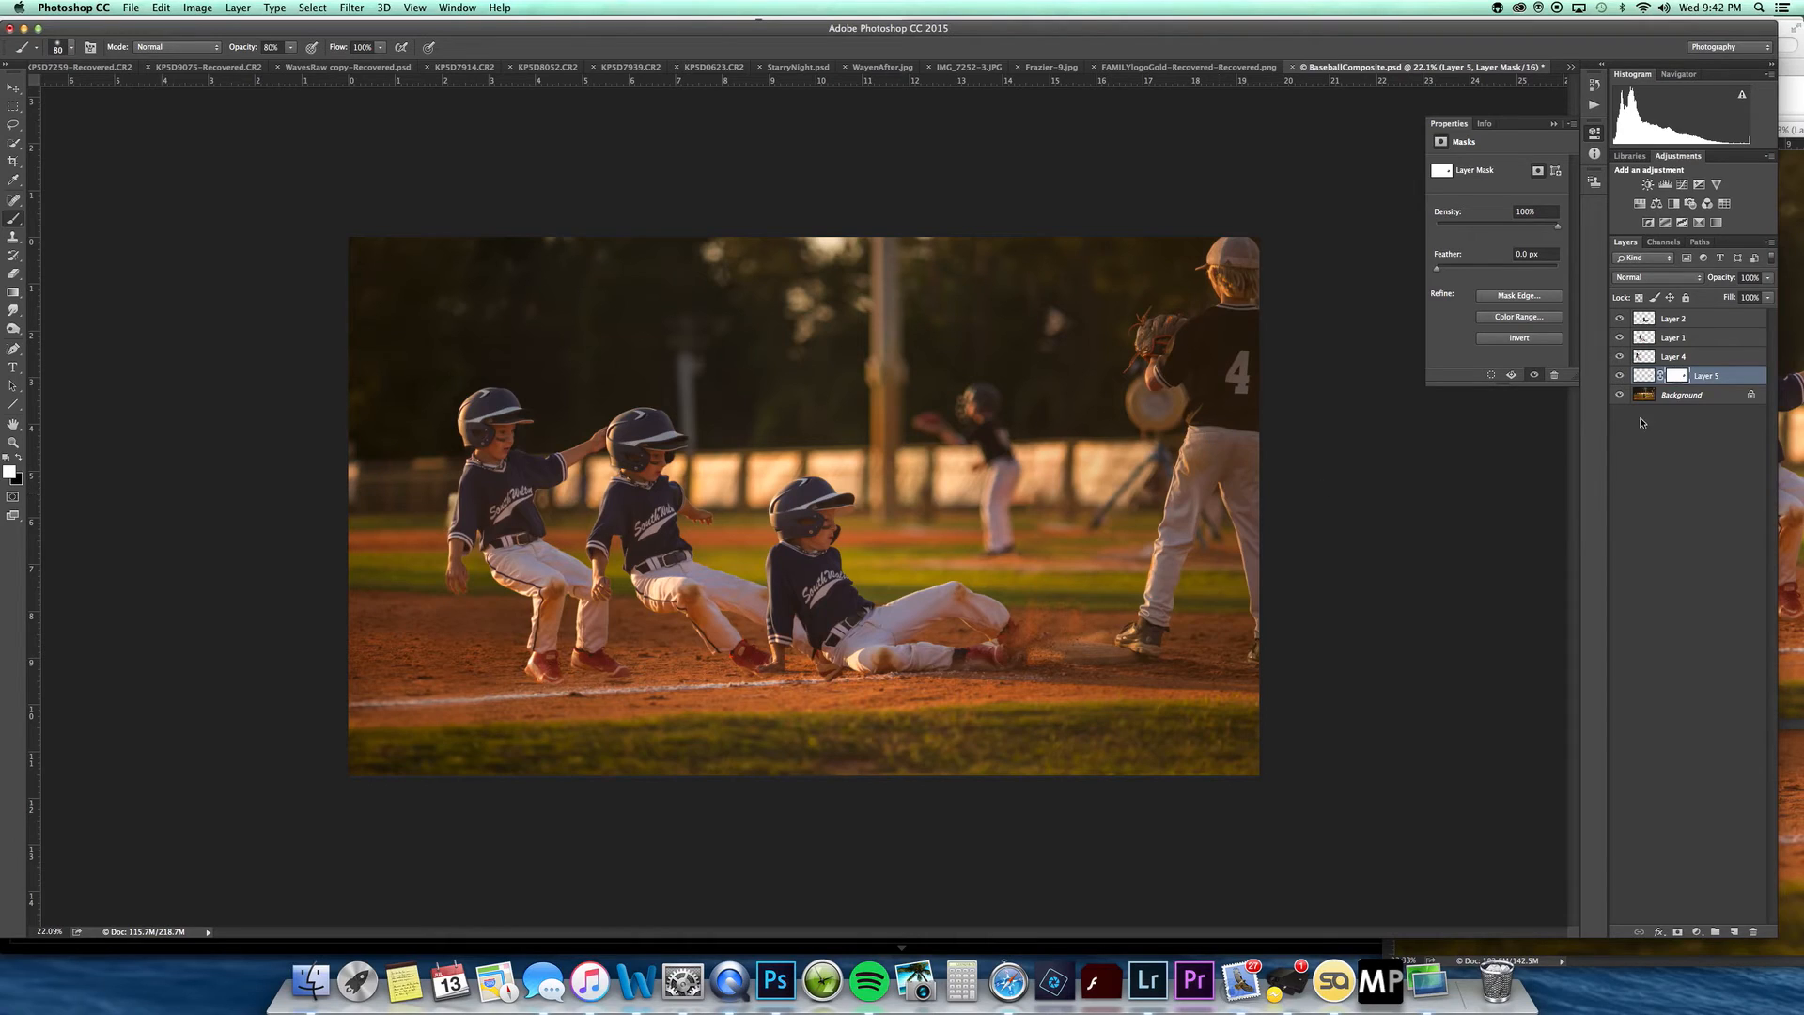
# Step: Save the layered file from the Background layer, and merge all visible layers into one
pyautogui.click(1682, 399)
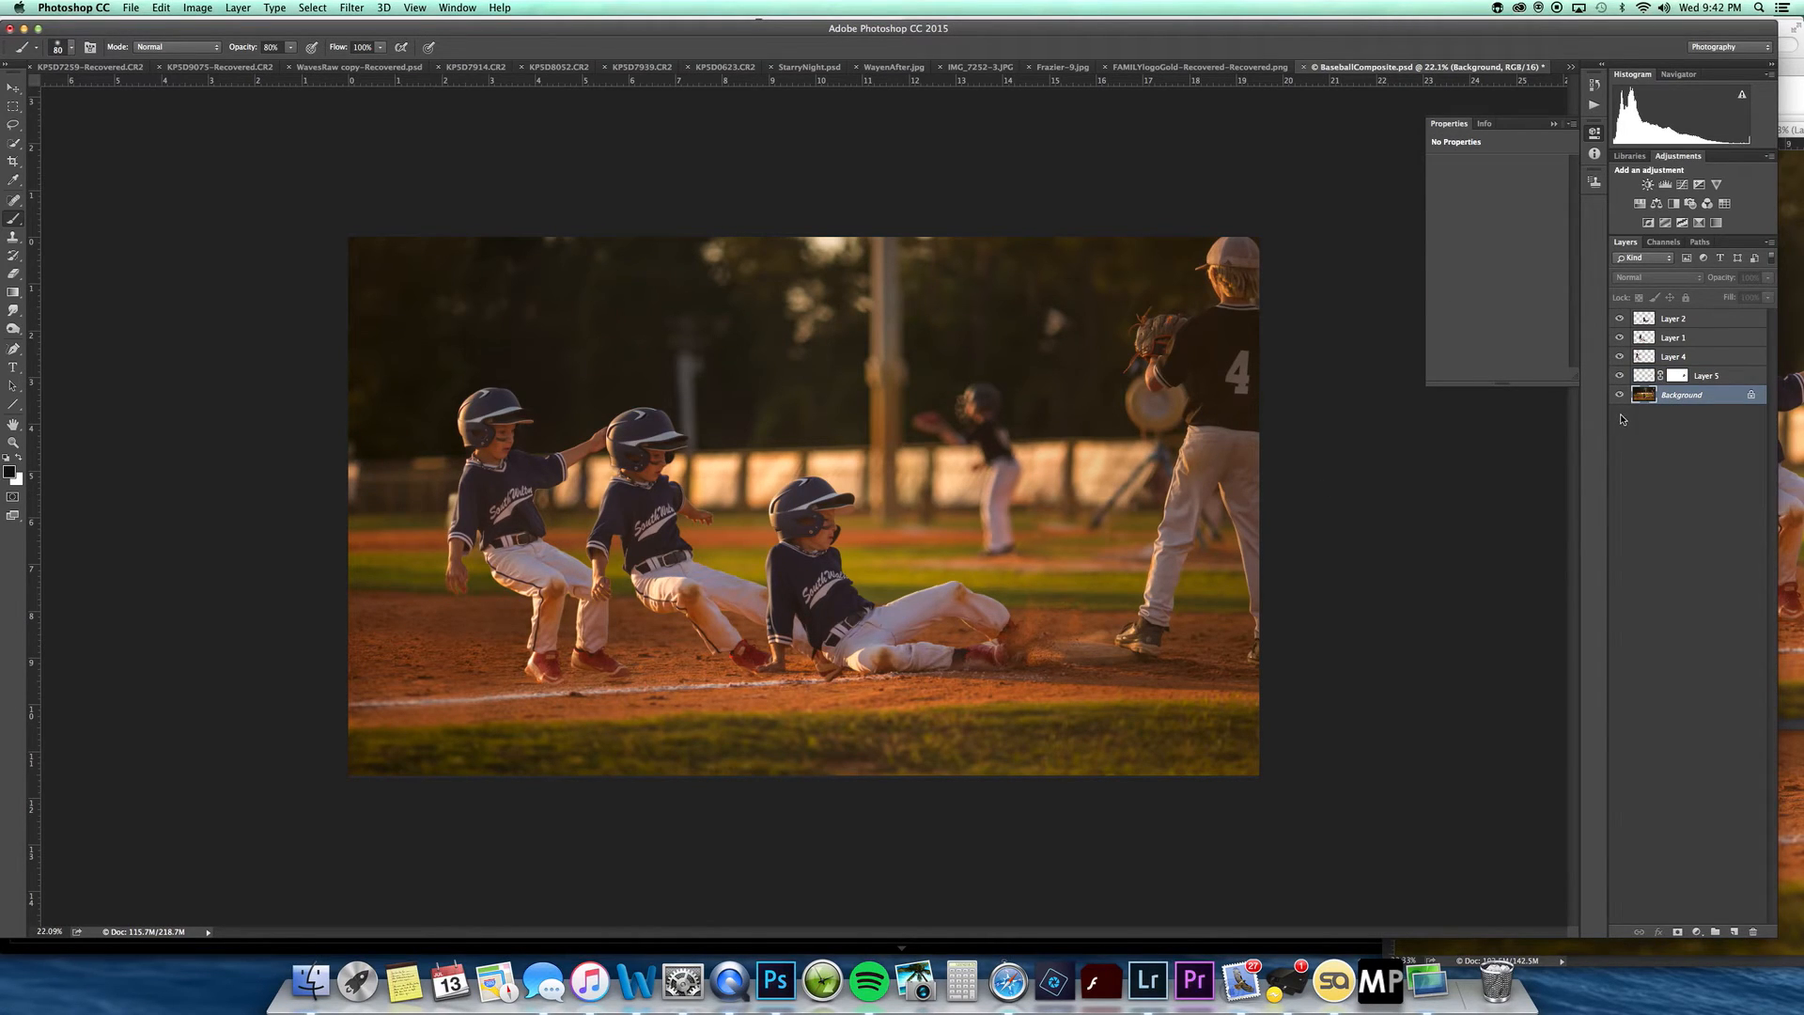
pyautogui.press('super+s')
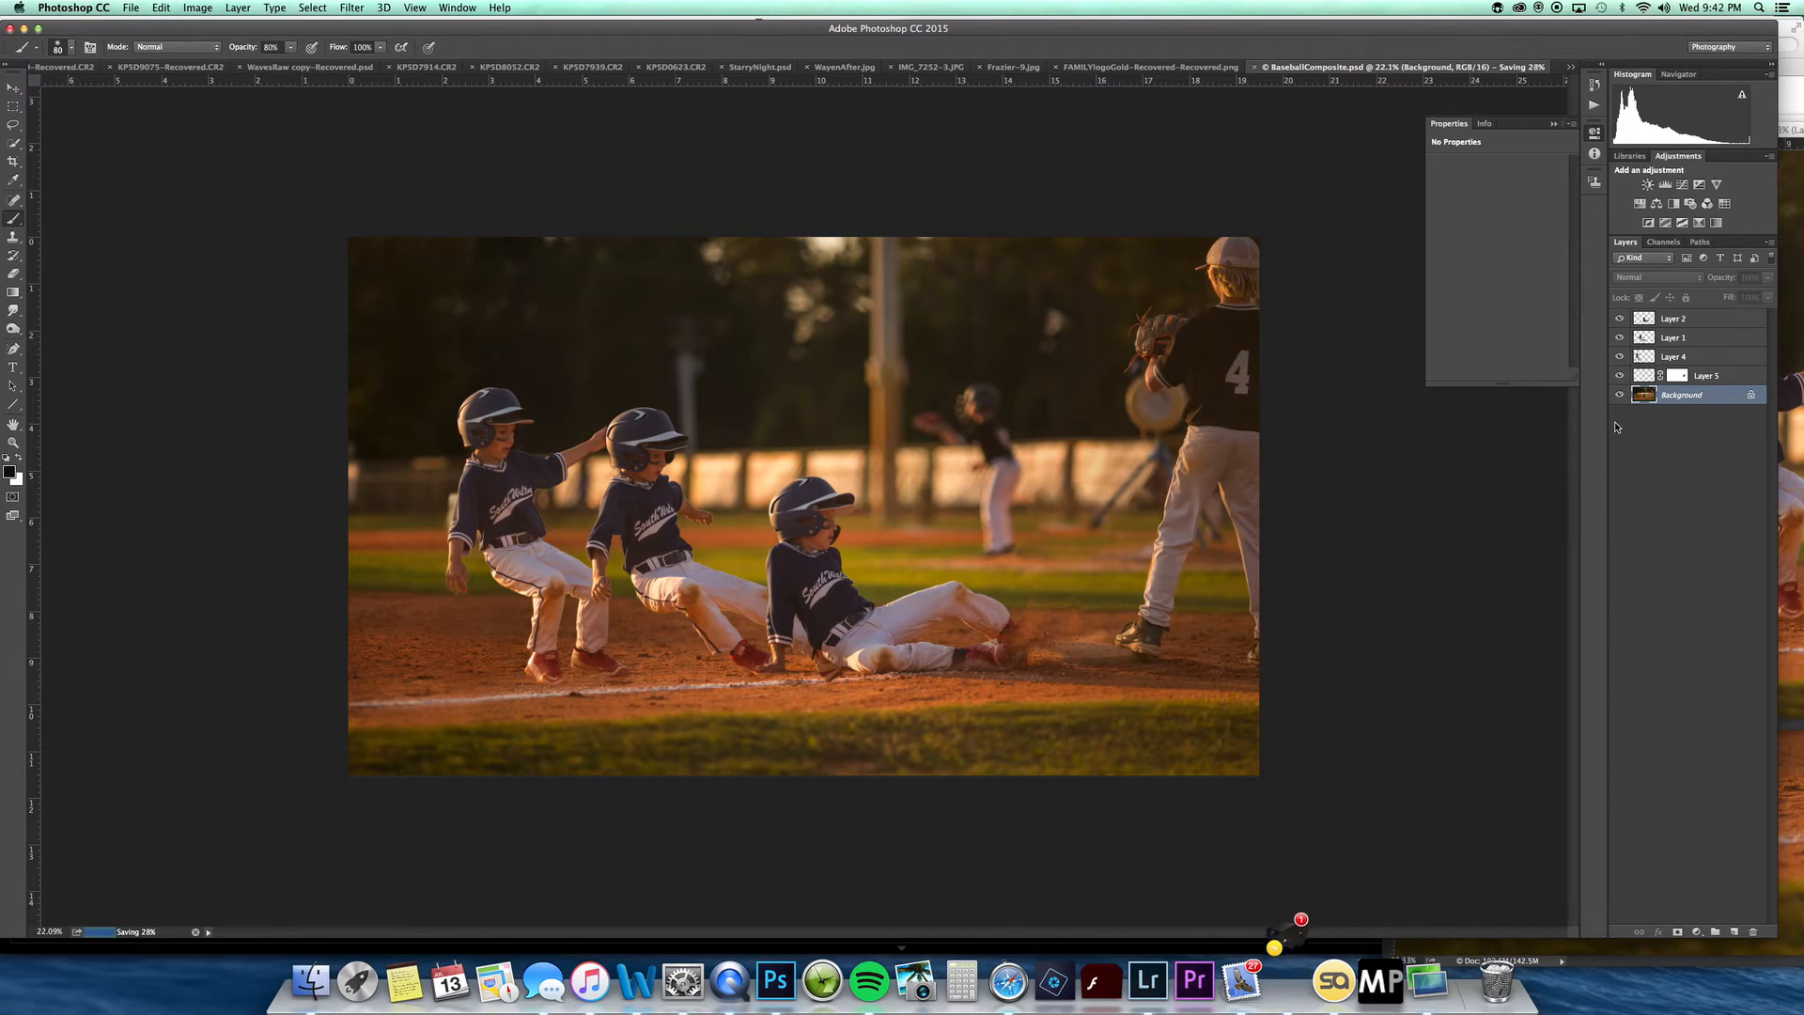
pyautogui.press('shift+super+e')
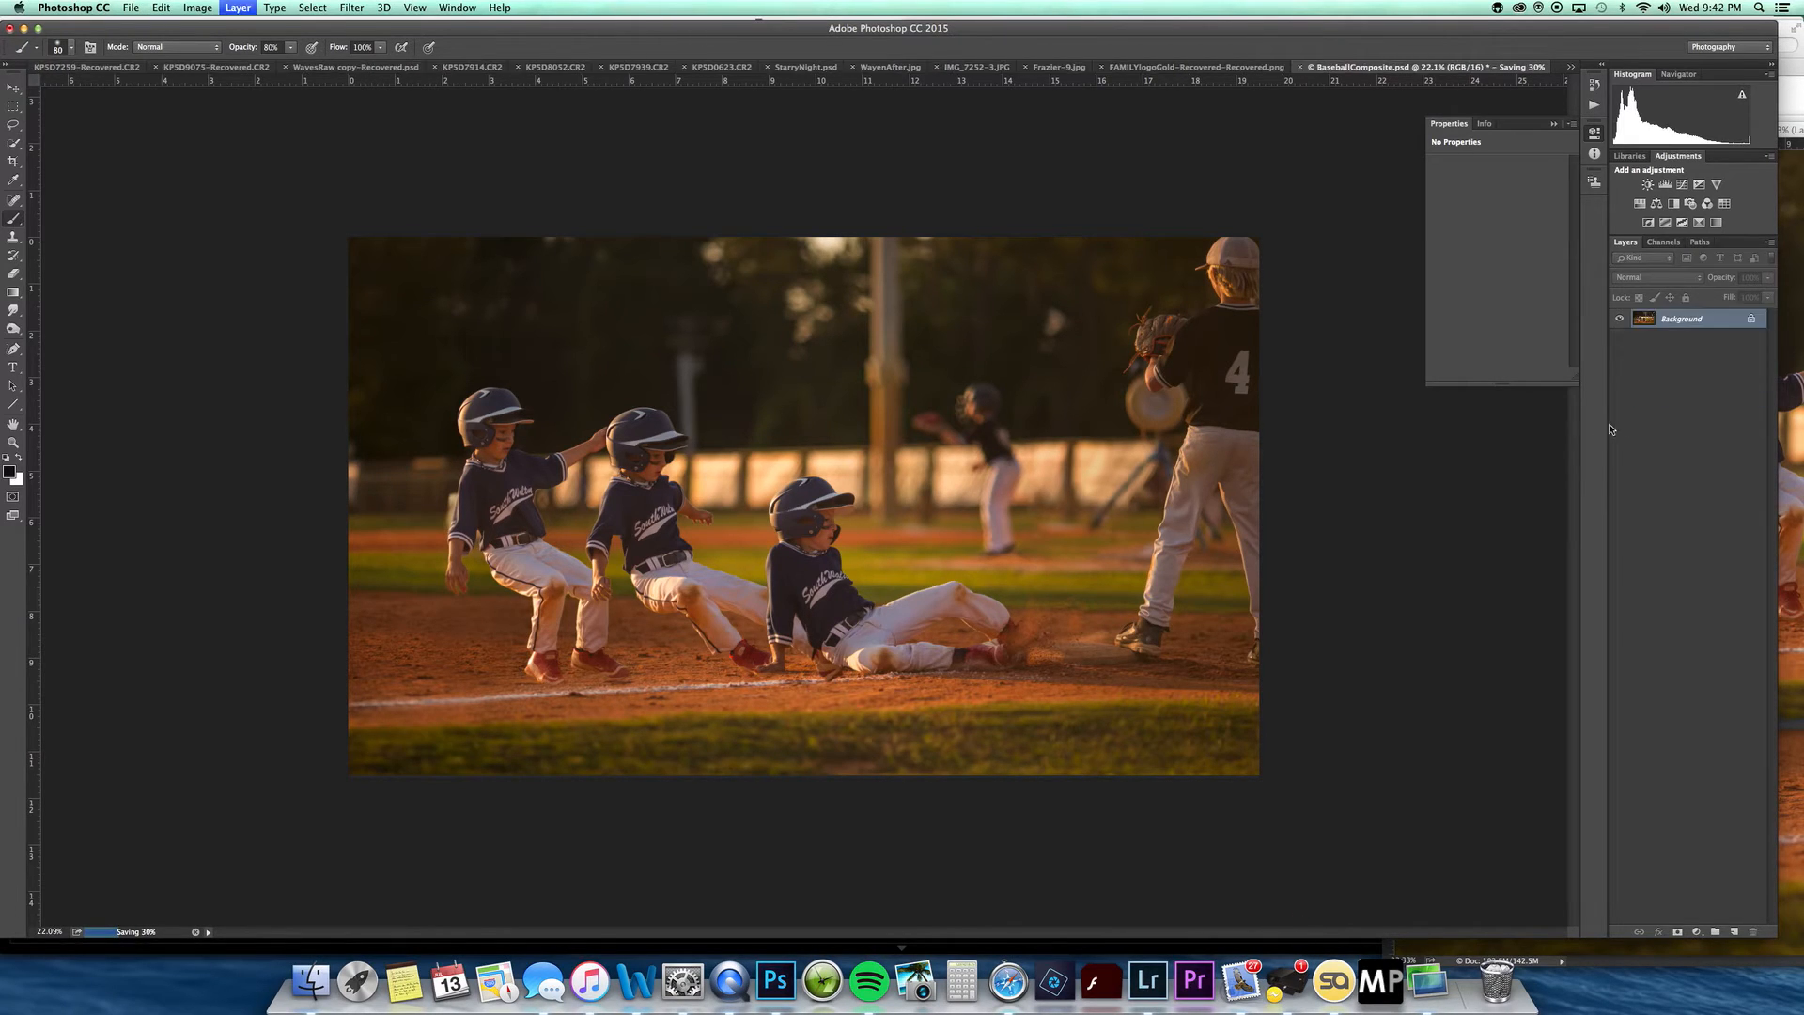
pyautogui.click(13, 161)
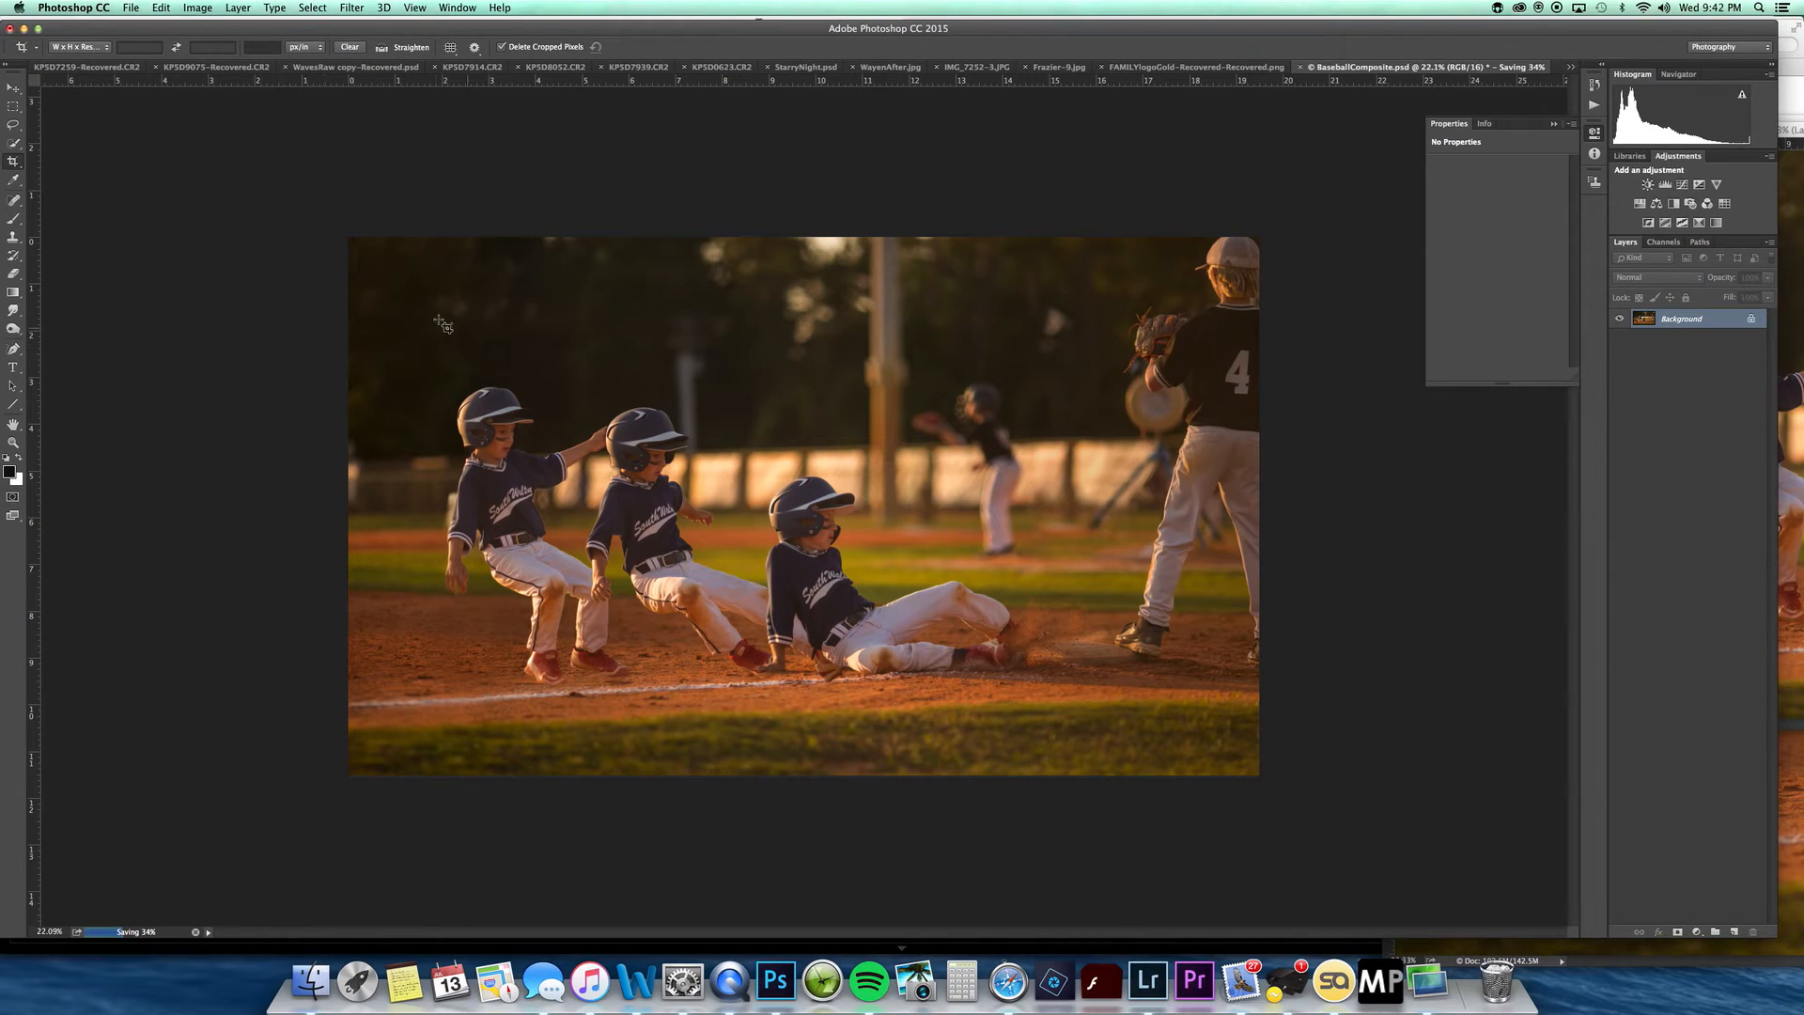
pyautogui.moveTo(1219, 237); pyautogui.dragTo(394, 746)
pyautogui.press('Return')
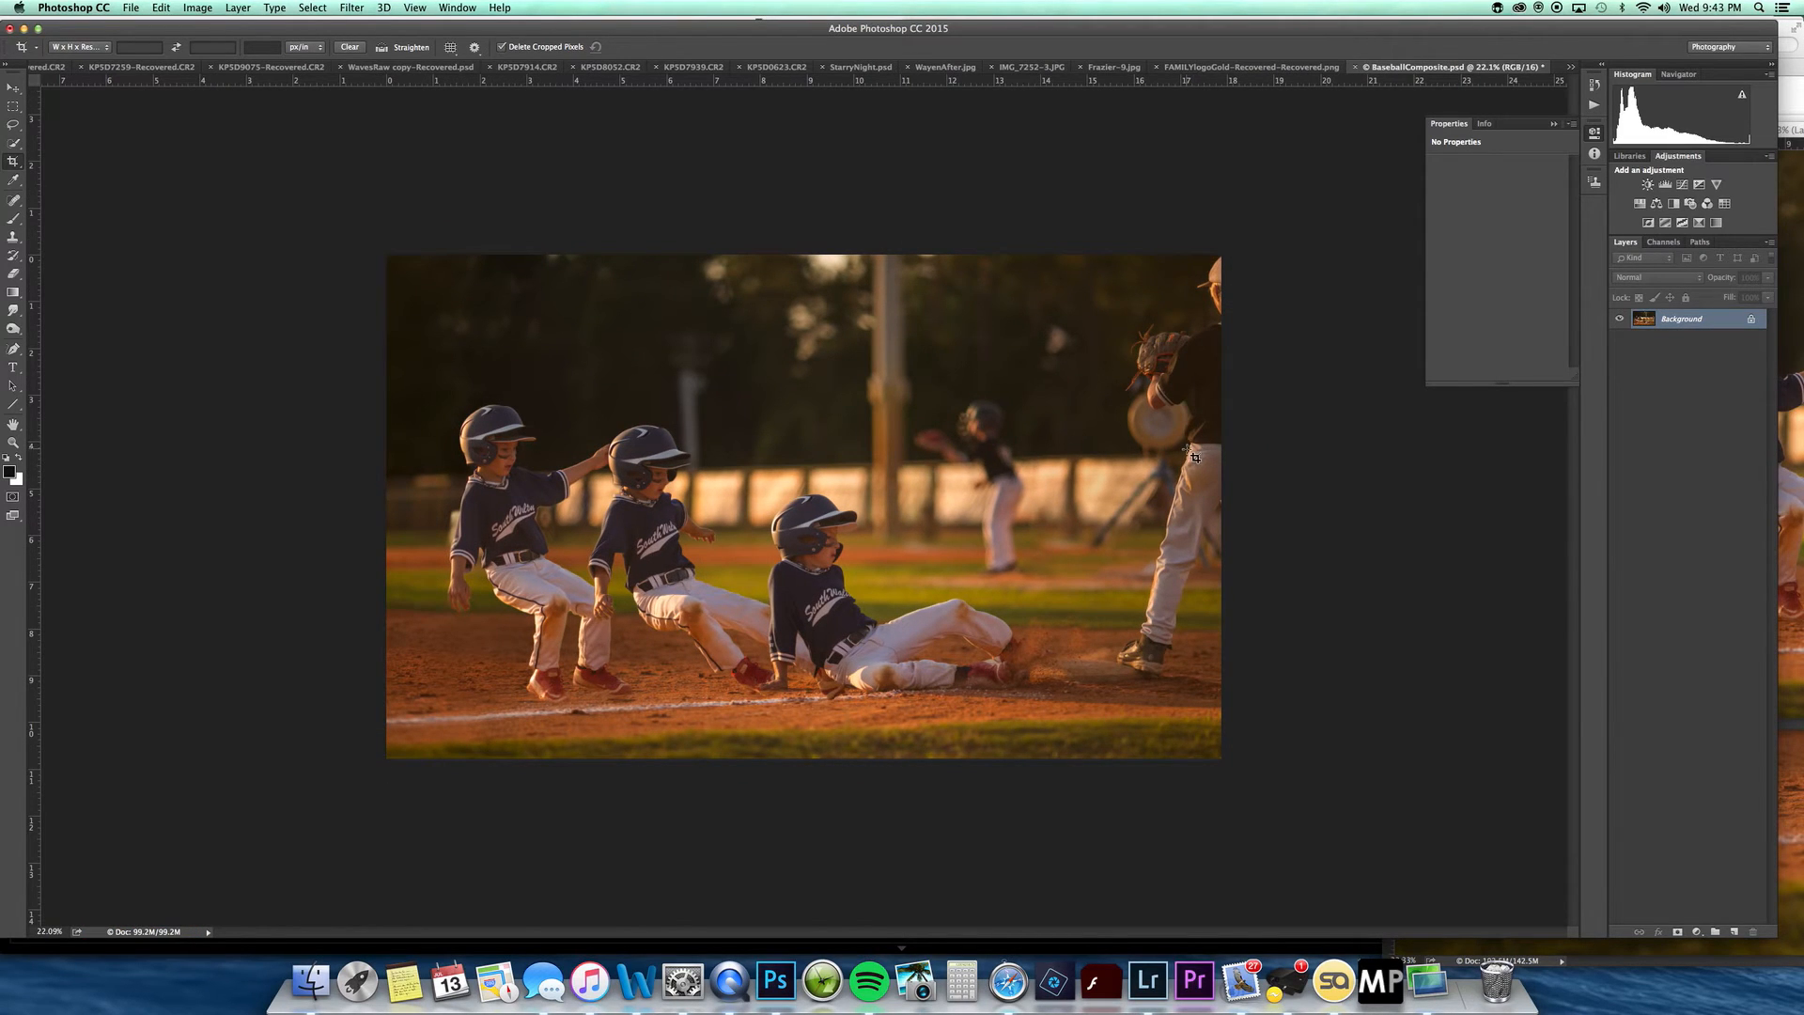
pyautogui.press('super+z')
# Step: Crop a narrow strip off the image's left and bottom edges, keeping the number 4 fielder in frame
pyautogui.moveTo(1259, 744); pyautogui.dragTo(390, 222)
pyautogui.press('Return')
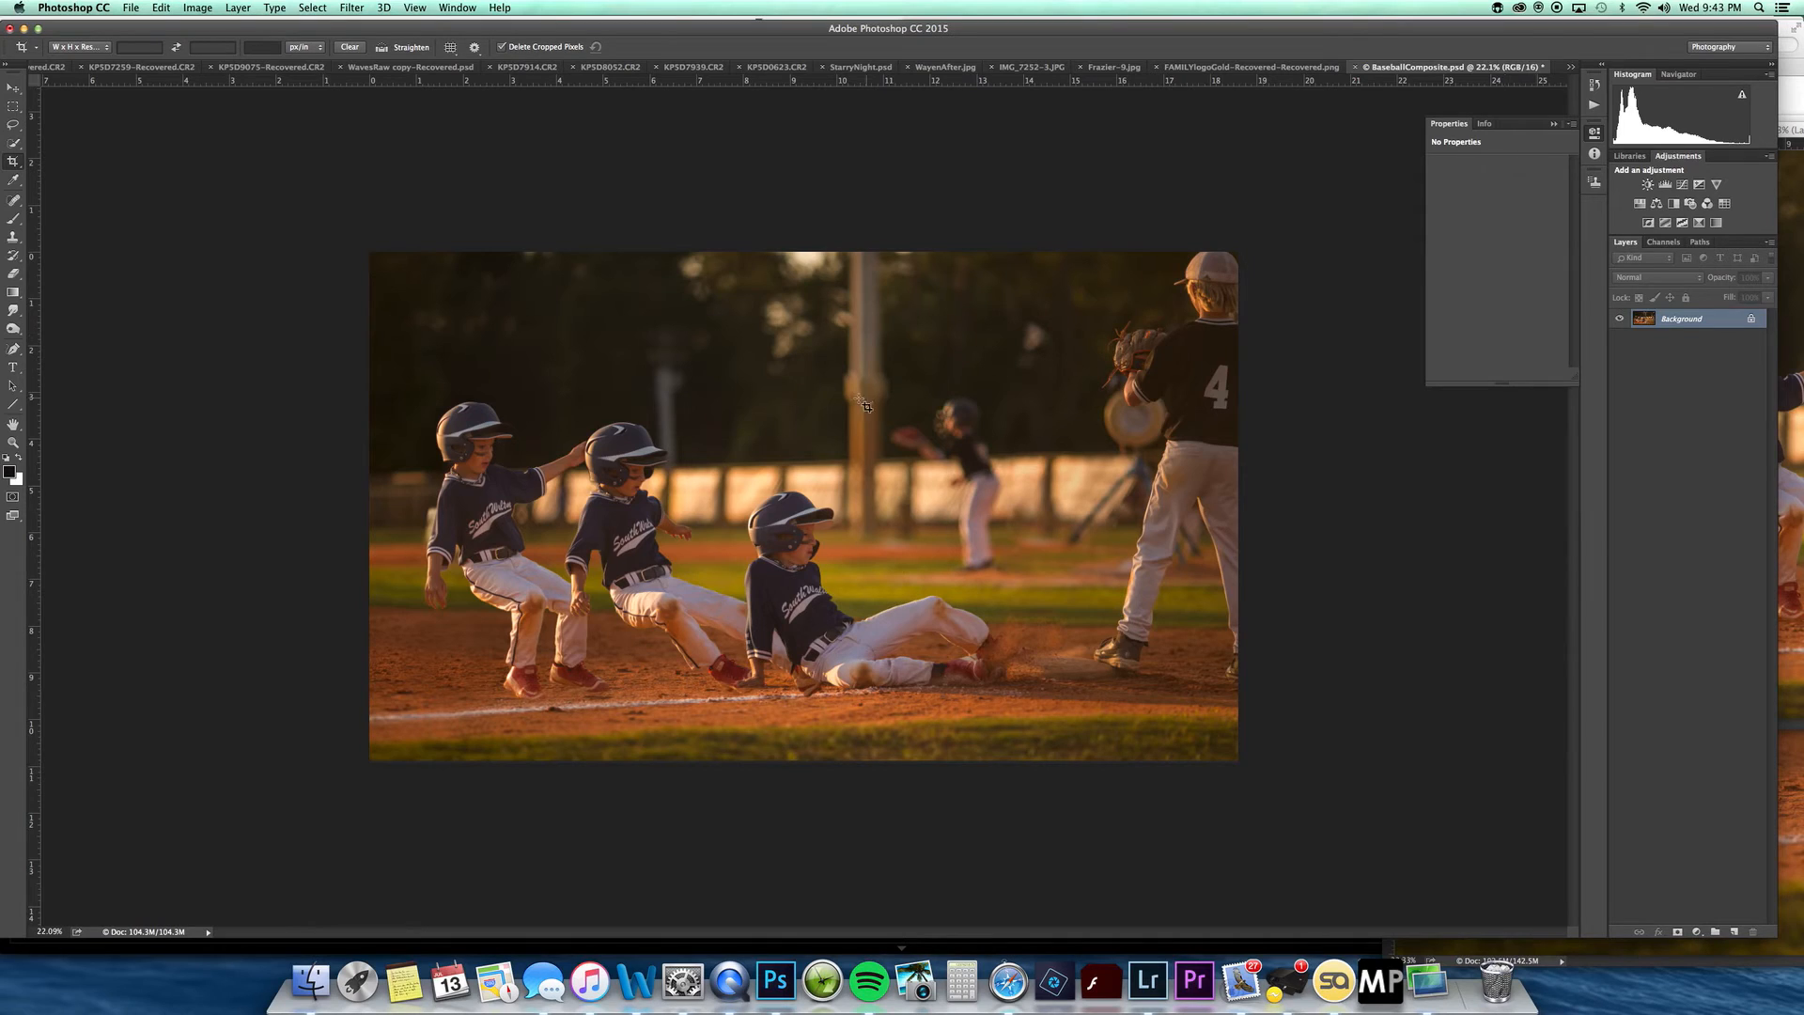
# Step: Patch out the short blurred pole behind the middle player's helmet with nearby dark trees and deselect
pyautogui.press('j')
pyautogui.moveTo(641, 328)
pyautogui.mouseDown()
pyautogui.moveTo(665, 457)
pyautogui.moveTo(695, 435)
pyautogui.moveTo(657, 324)
pyautogui.mouseUp()
pyautogui.moveTo(675, 387)
pyautogui.mouseDown()
pyautogui.moveTo(736, 390)
pyautogui.moveTo(738, 406)
pyautogui.mouseUp()
pyautogui.moveTo(635, 333)
pyautogui.mouseDown()
pyautogui.moveTo(669, 453)
pyautogui.moveTo(692, 403)
pyautogui.moveTo(661, 319)
pyautogui.moveTo(636, 333)
pyautogui.mouseUp()
pyautogui.moveTo(696, 384); pyautogui.dragTo(753, 385)
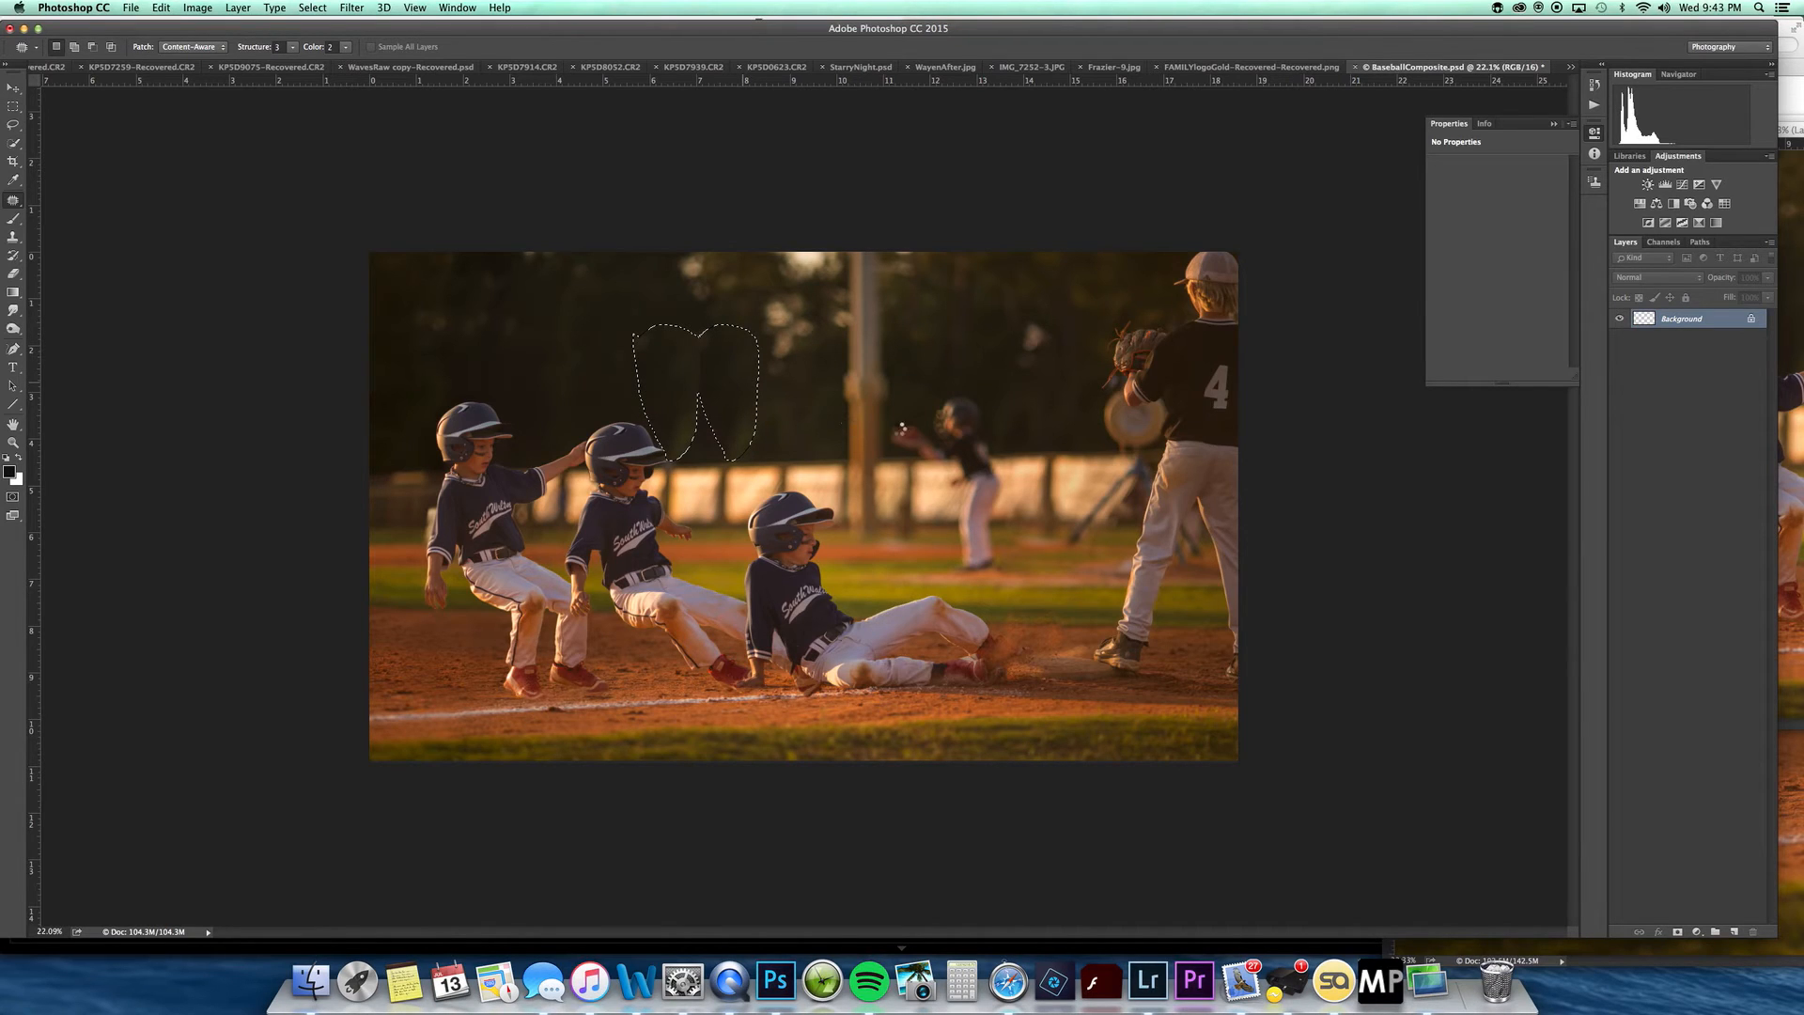
pyautogui.press('super+d')
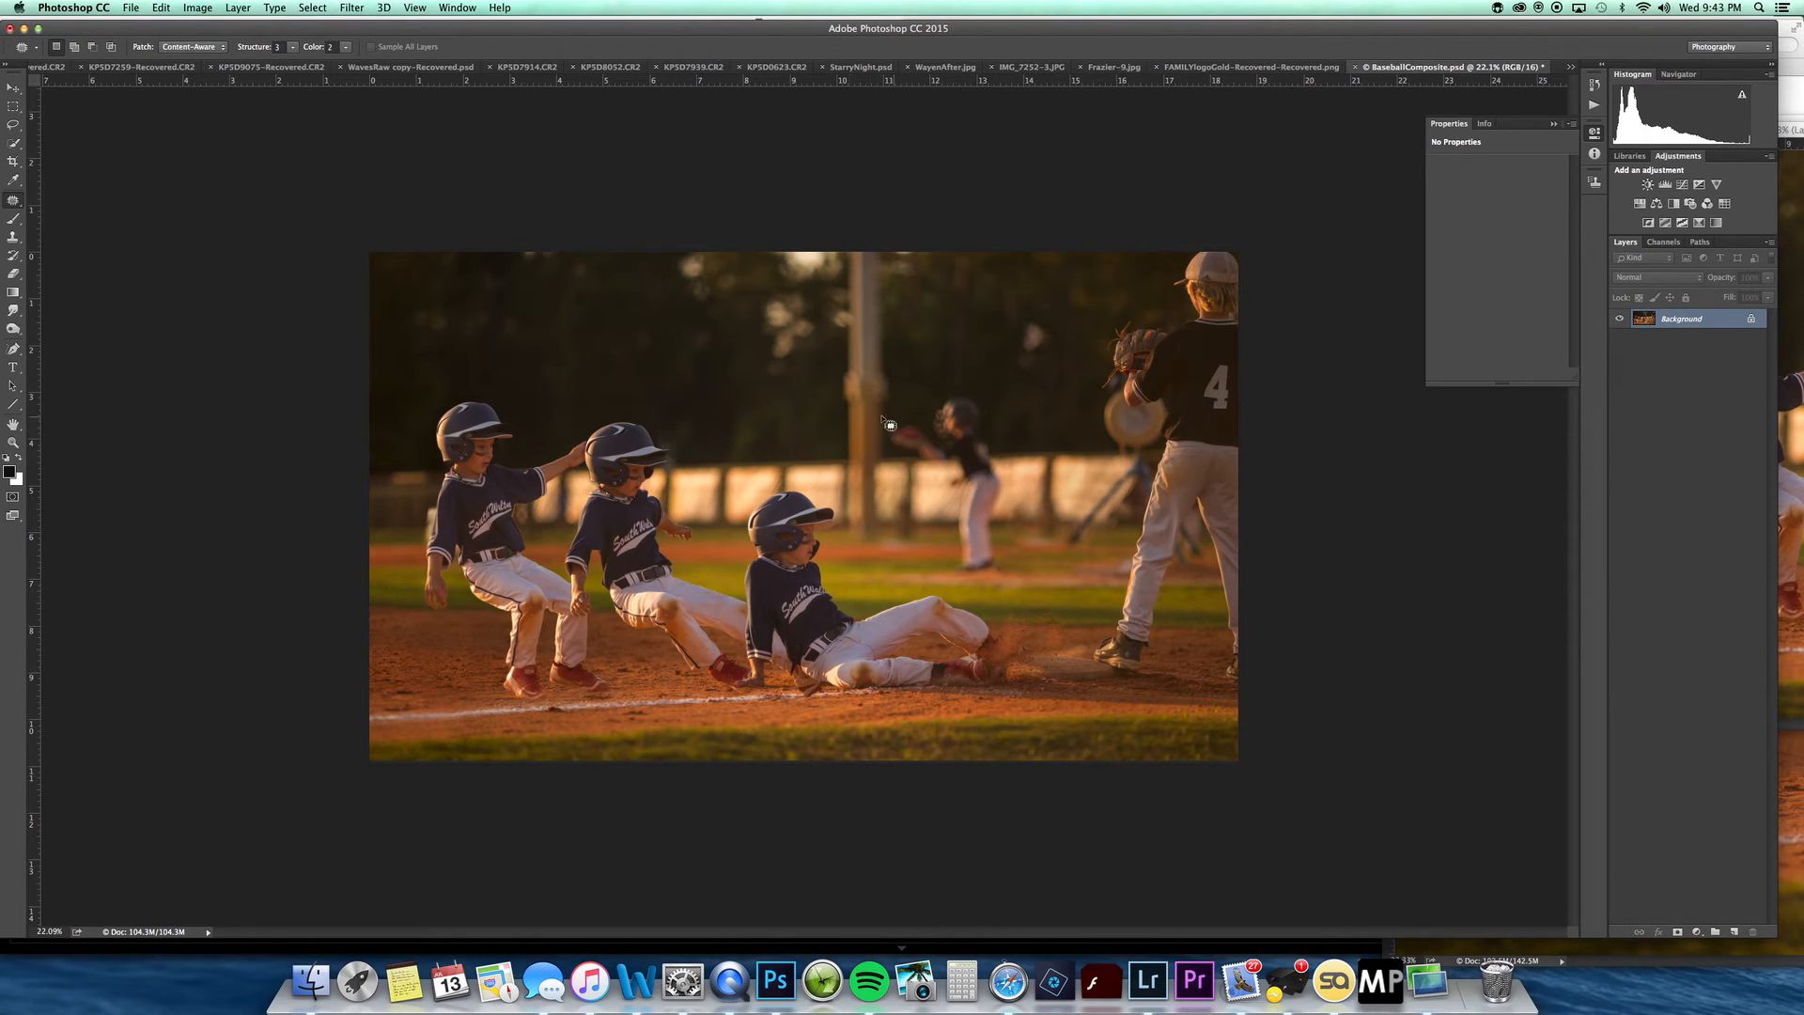
# Step: Patch the tall light pole above the fence with the tree area just left of it and deselect
pyautogui.moveTo(889, 252)
pyautogui.mouseDown()
pyautogui.moveTo(888, 449)
pyautogui.moveTo(865, 463)
pyautogui.moveTo(833, 414)
pyautogui.mouseUp()
pyautogui.moveTo(843, 272); pyautogui.dragTo(878, 236)
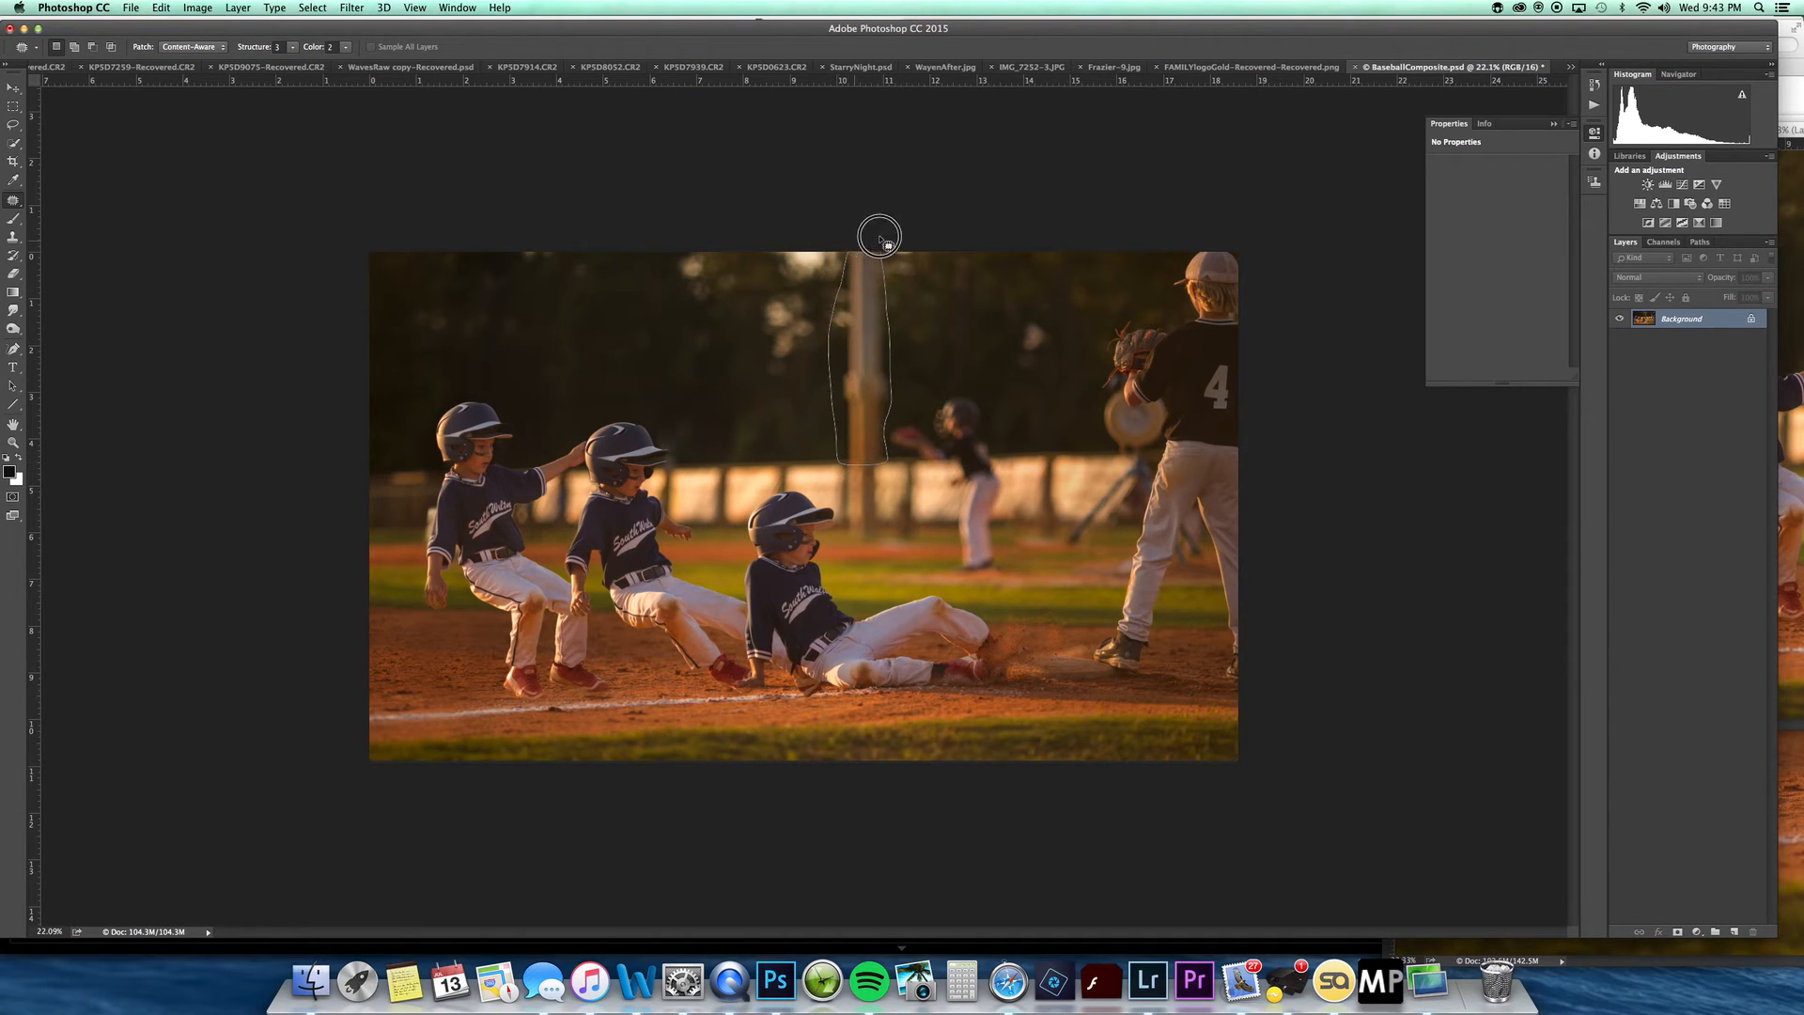
pyautogui.moveTo(854, 335)
pyautogui.mouseDown()
pyautogui.moveTo(797, 314)
pyautogui.moveTo(785, 340)
pyautogui.mouseUp()
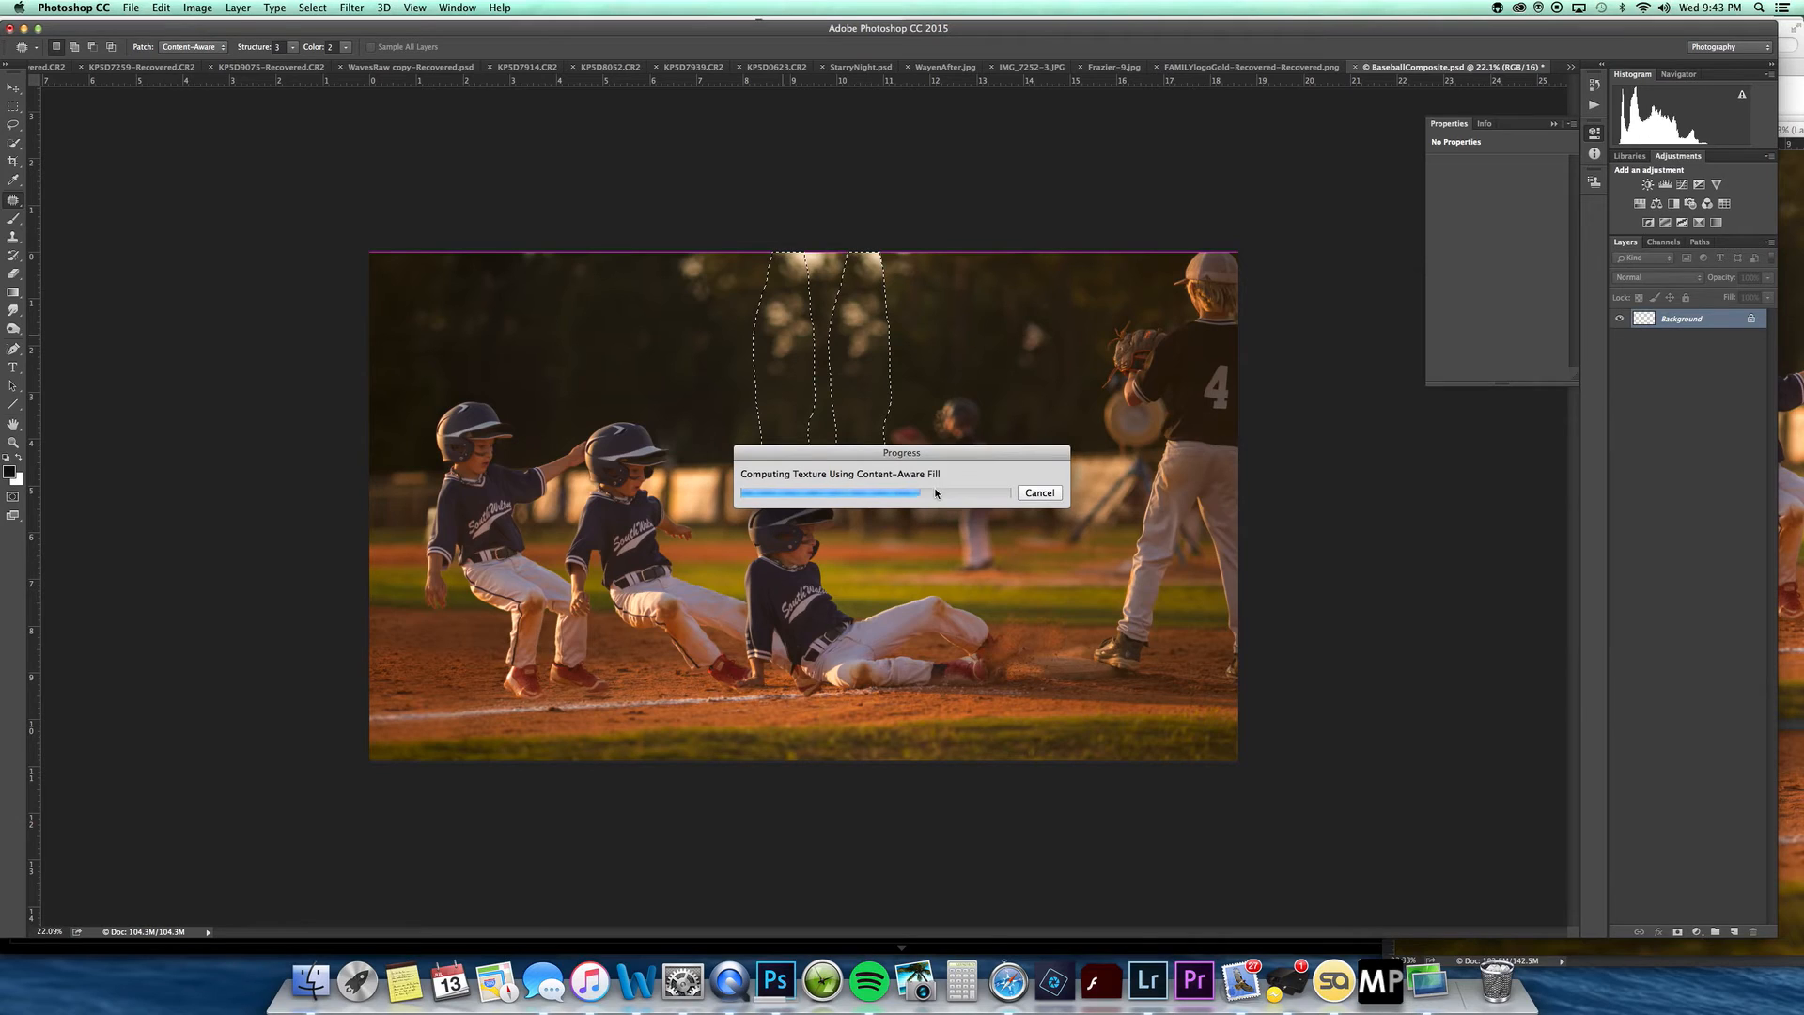
pyautogui.press('super+d')
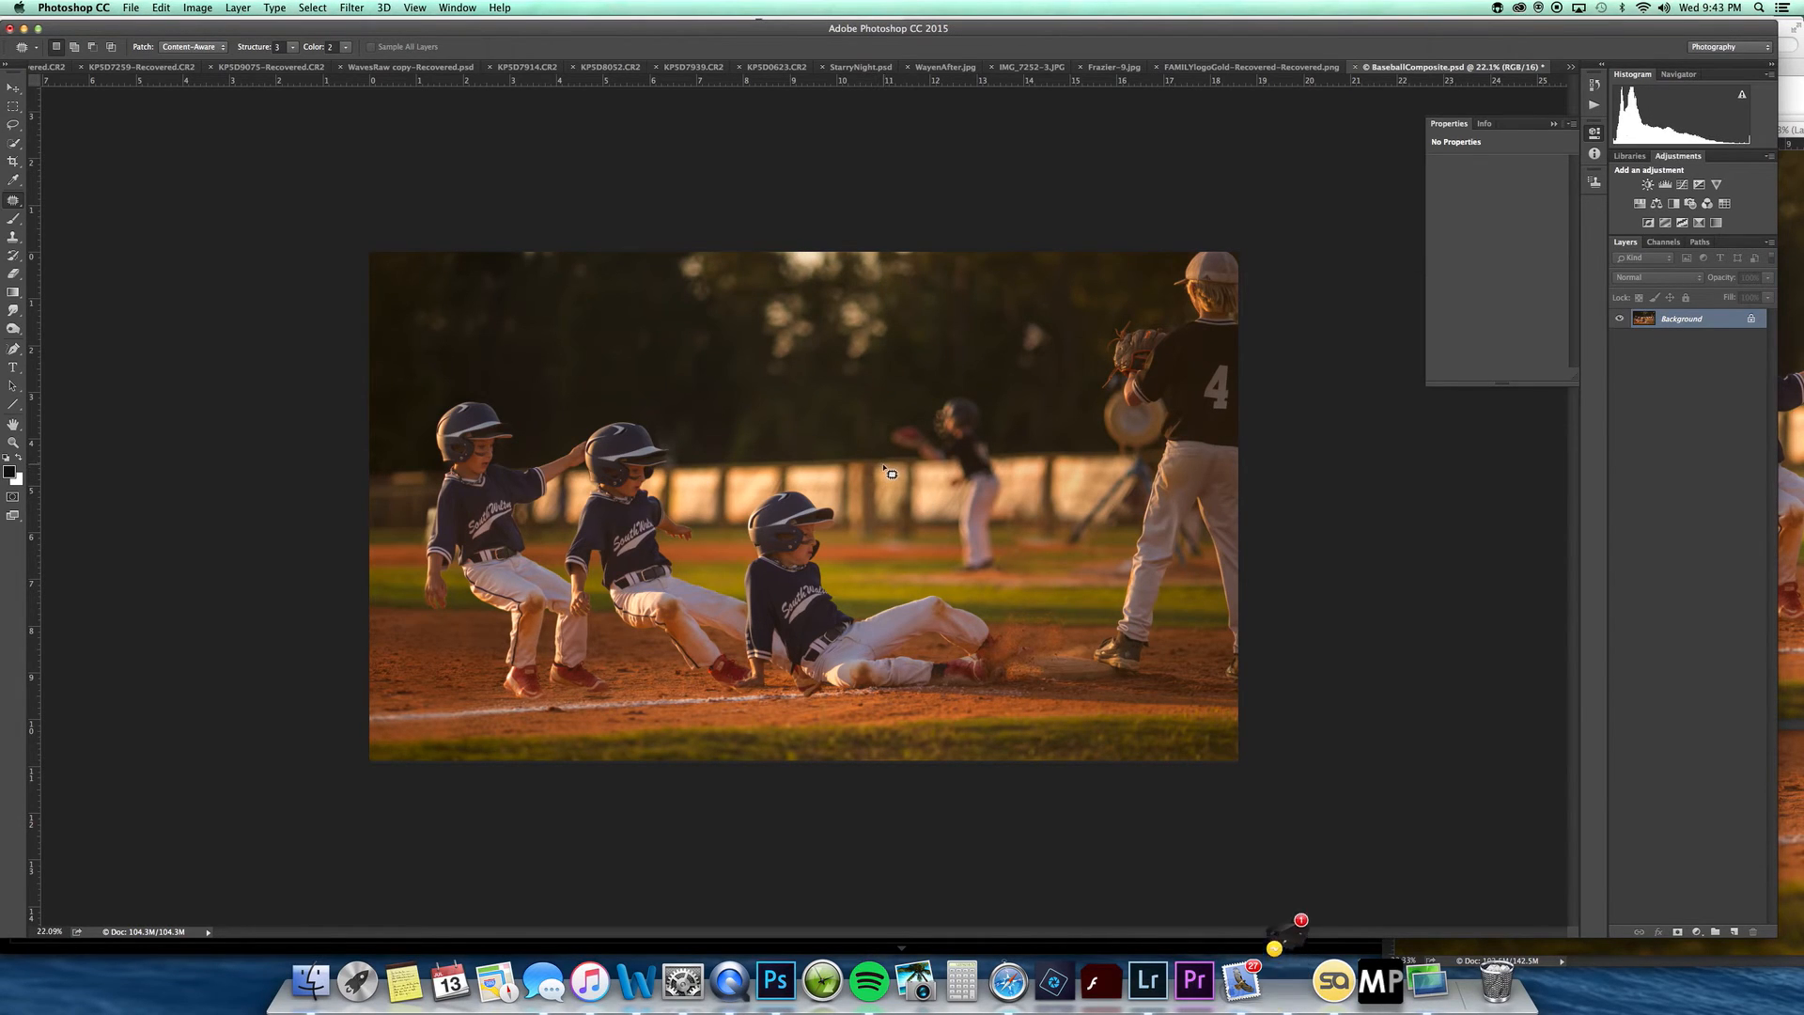
# Step: Patch the pole's remaining lower section and leftover marks along the fence with adjacent fence texture, deselecting after each pass
pyautogui.moveTo(876, 460)
pyautogui.mouseDown()
pyautogui.moveTo(854, 523)
pyautogui.moveTo(903, 481)
pyautogui.moveTo(876, 463)
pyautogui.moveTo(909, 494)
pyautogui.mouseUp()
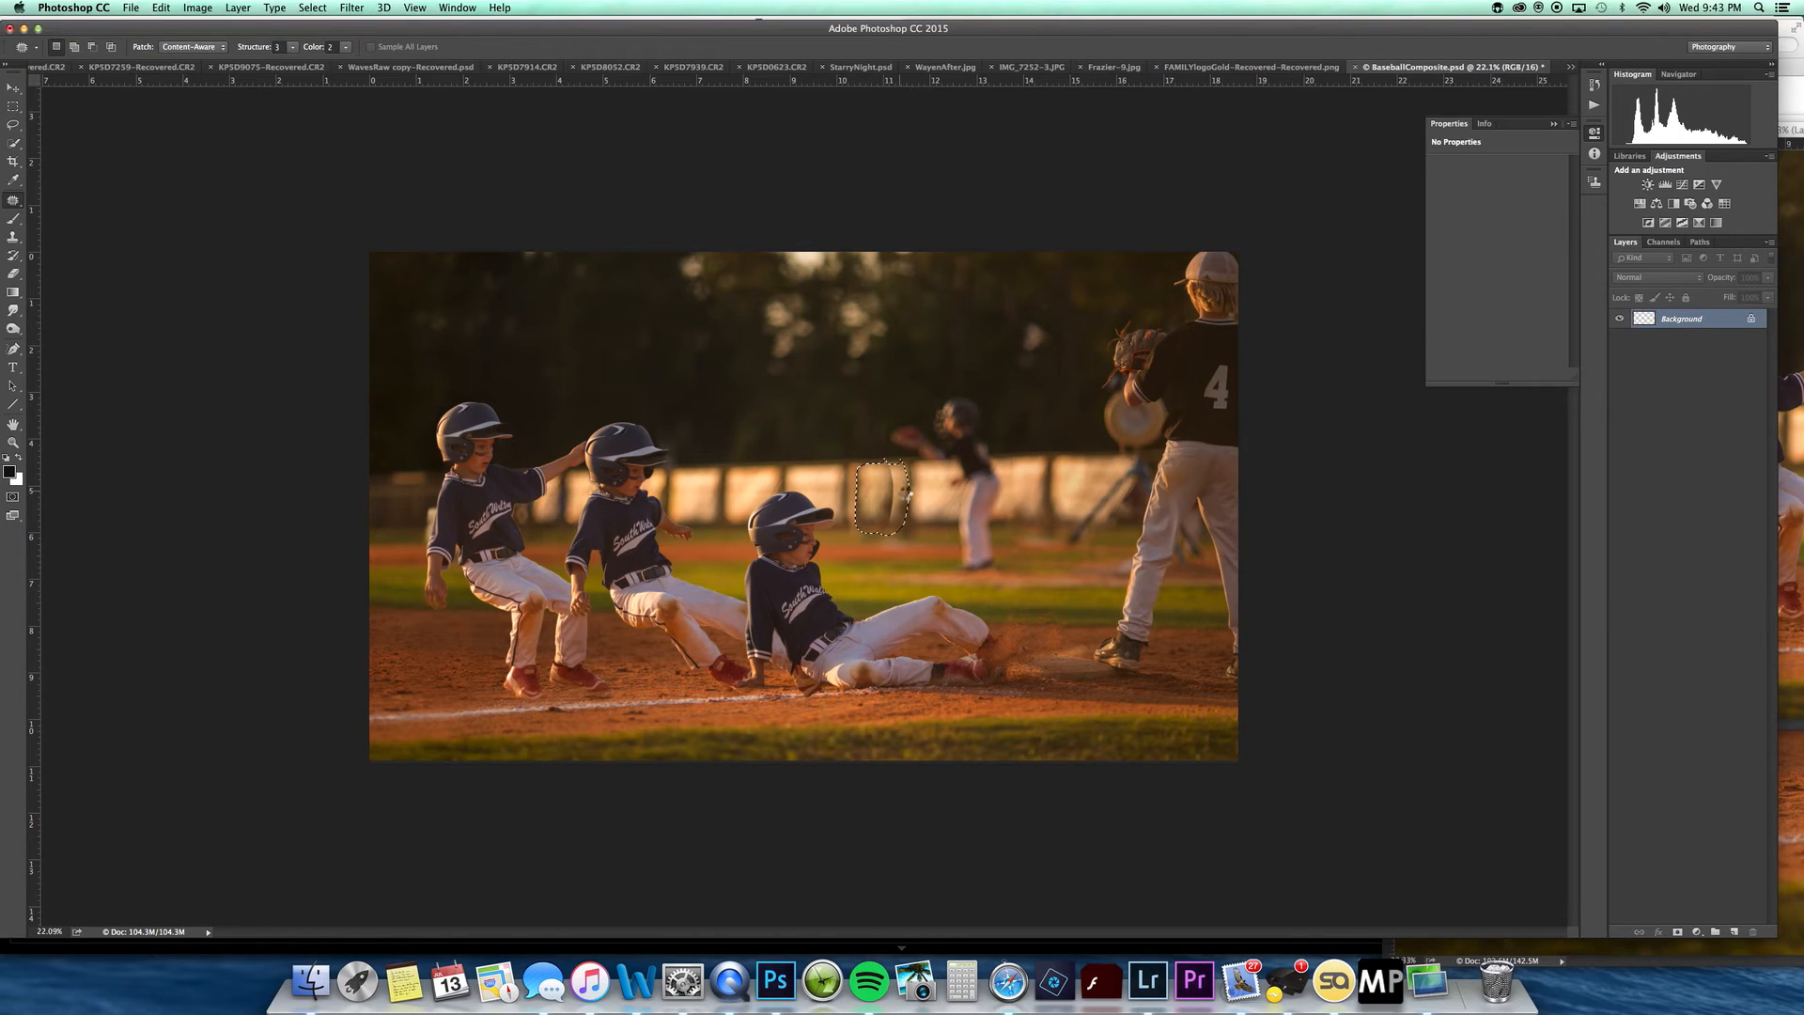
pyautogui.press('super+d')
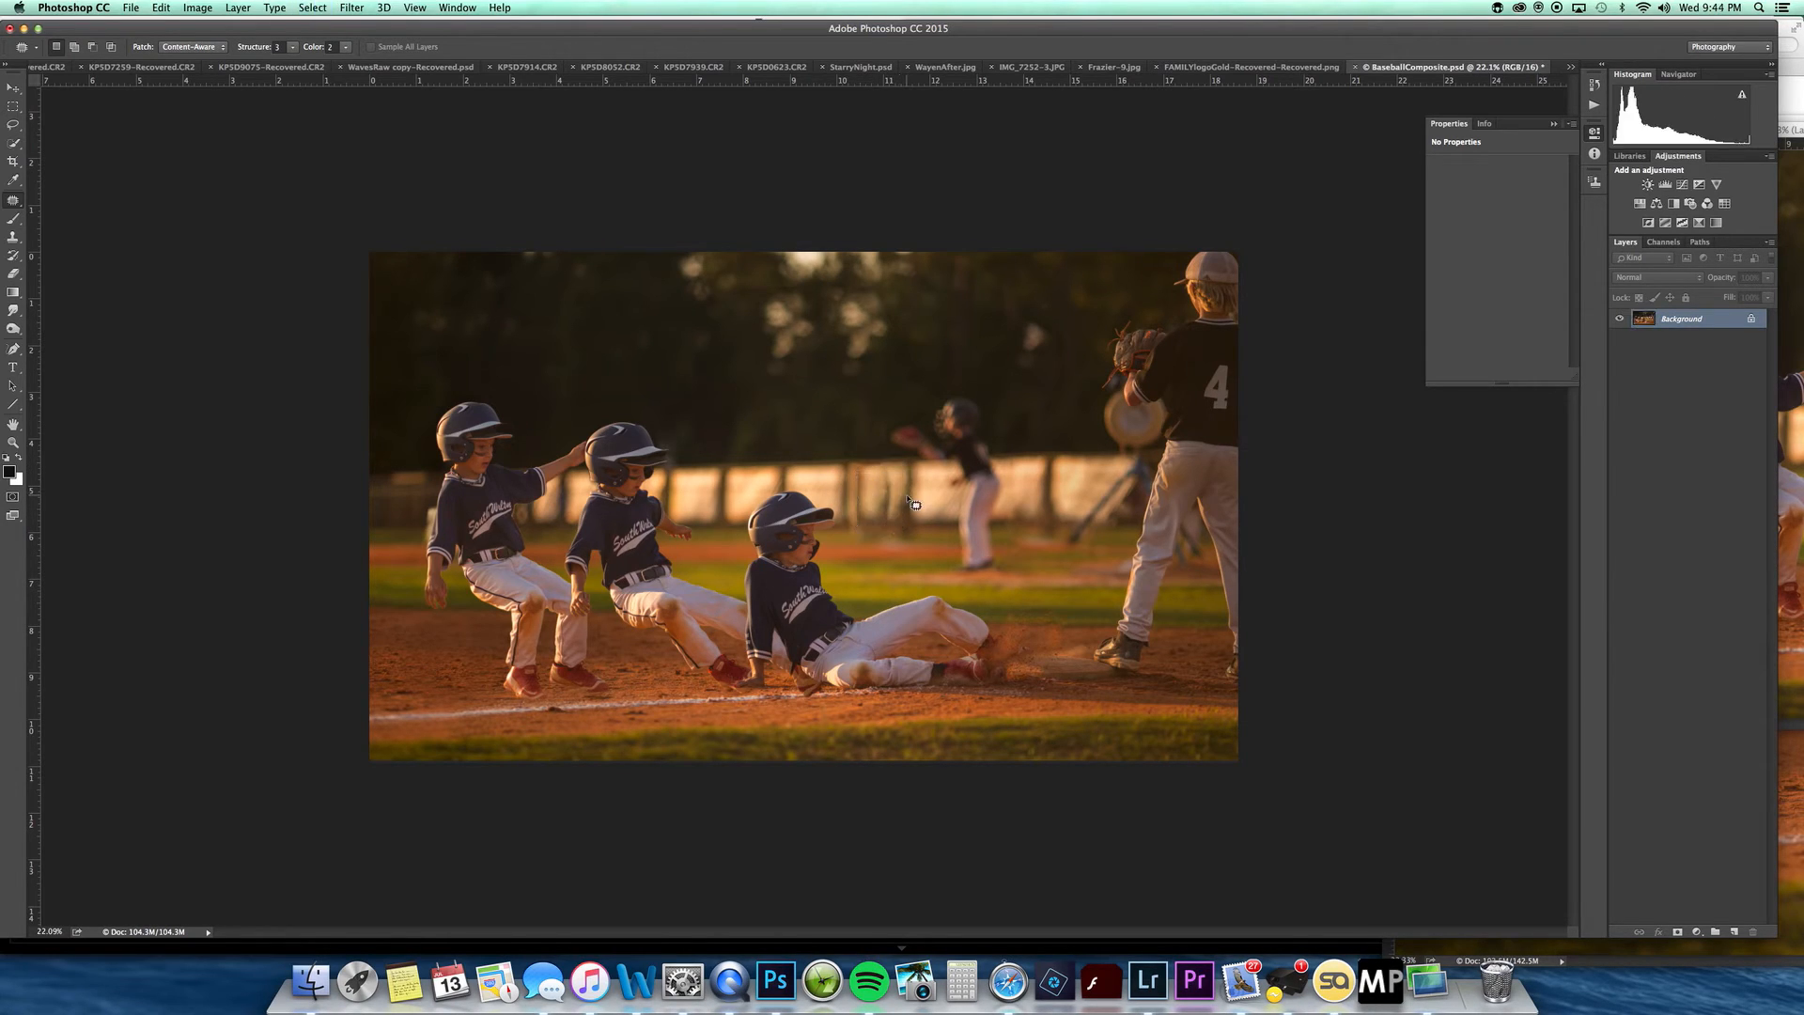
pyautogui.moveTo(883, 479)
pyautogui.mouseDown()
pyautogui.moveTo(898, 470)
pyautogui.moveTo(875, 512)
pyautogui.moveTo(936, 504)
pyautogui.mouseUp()
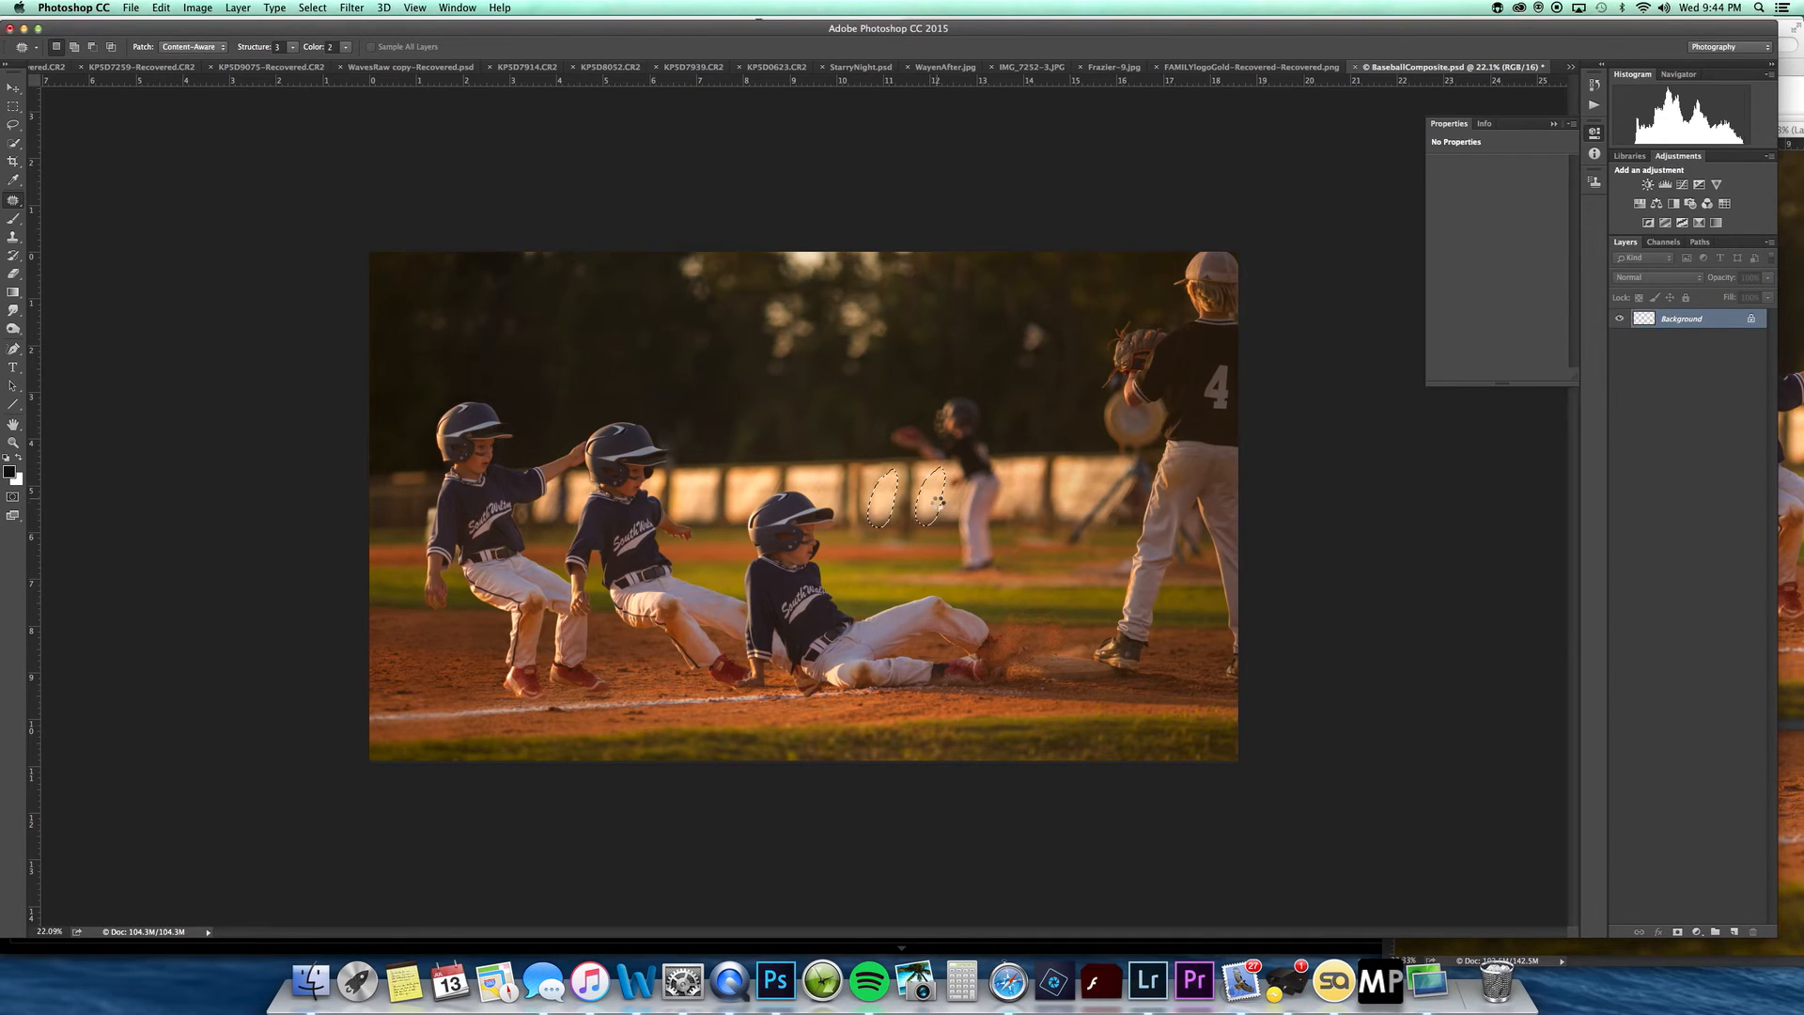
pyautogui.press('super+d')
pyautogui.moveTo(887, 483)
pyautogui.mouseDown()
pyautogui.moveTo(864, 498)
pyautogui.moveTo(909, 498)
pyautogui.mouseUp()
pyautogui.press('super+d')
pyautogui.moveTo(875, 524)
pyautogui.mouseDown()
pyautogui.moveTo(889, 475)
pyautogui.moveTo(908, 504)
pyautogui.mouseUp()
pyautogui.press('super+d')
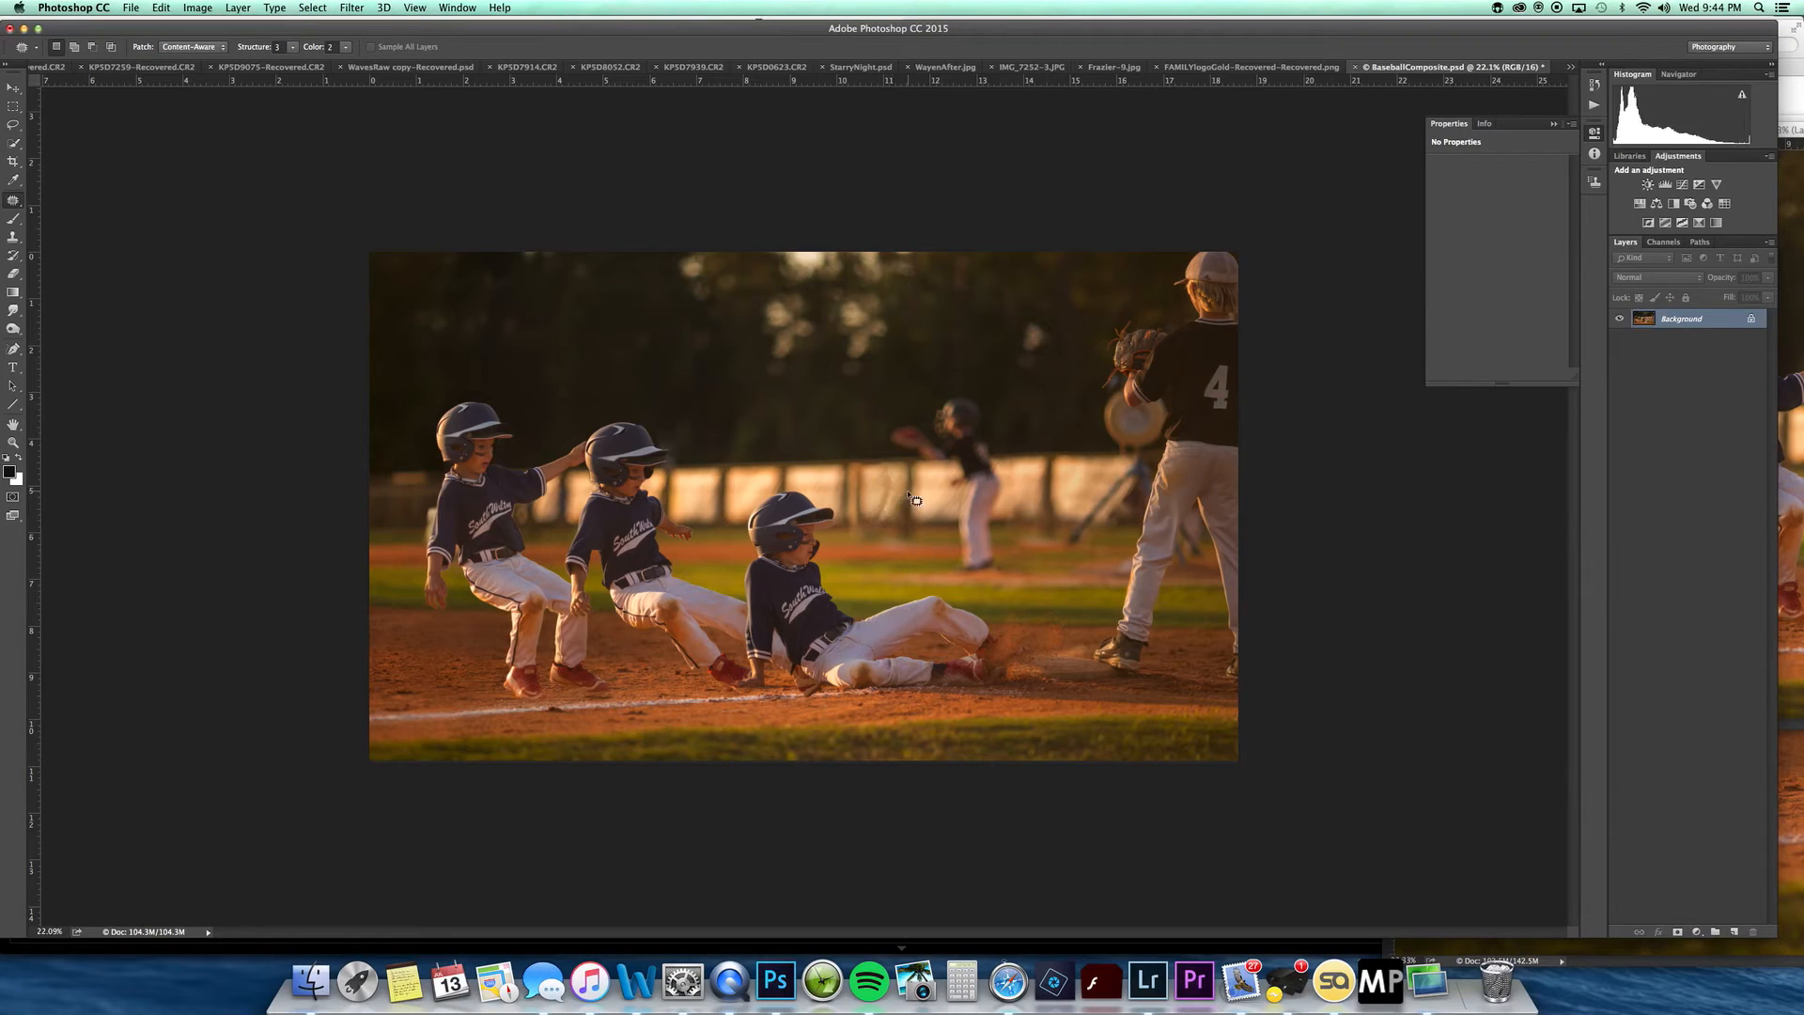
# Step: Save a JPEG copy of BaseballComposite in the Composite folder
pyautogui.hotkey('shift', 'j')
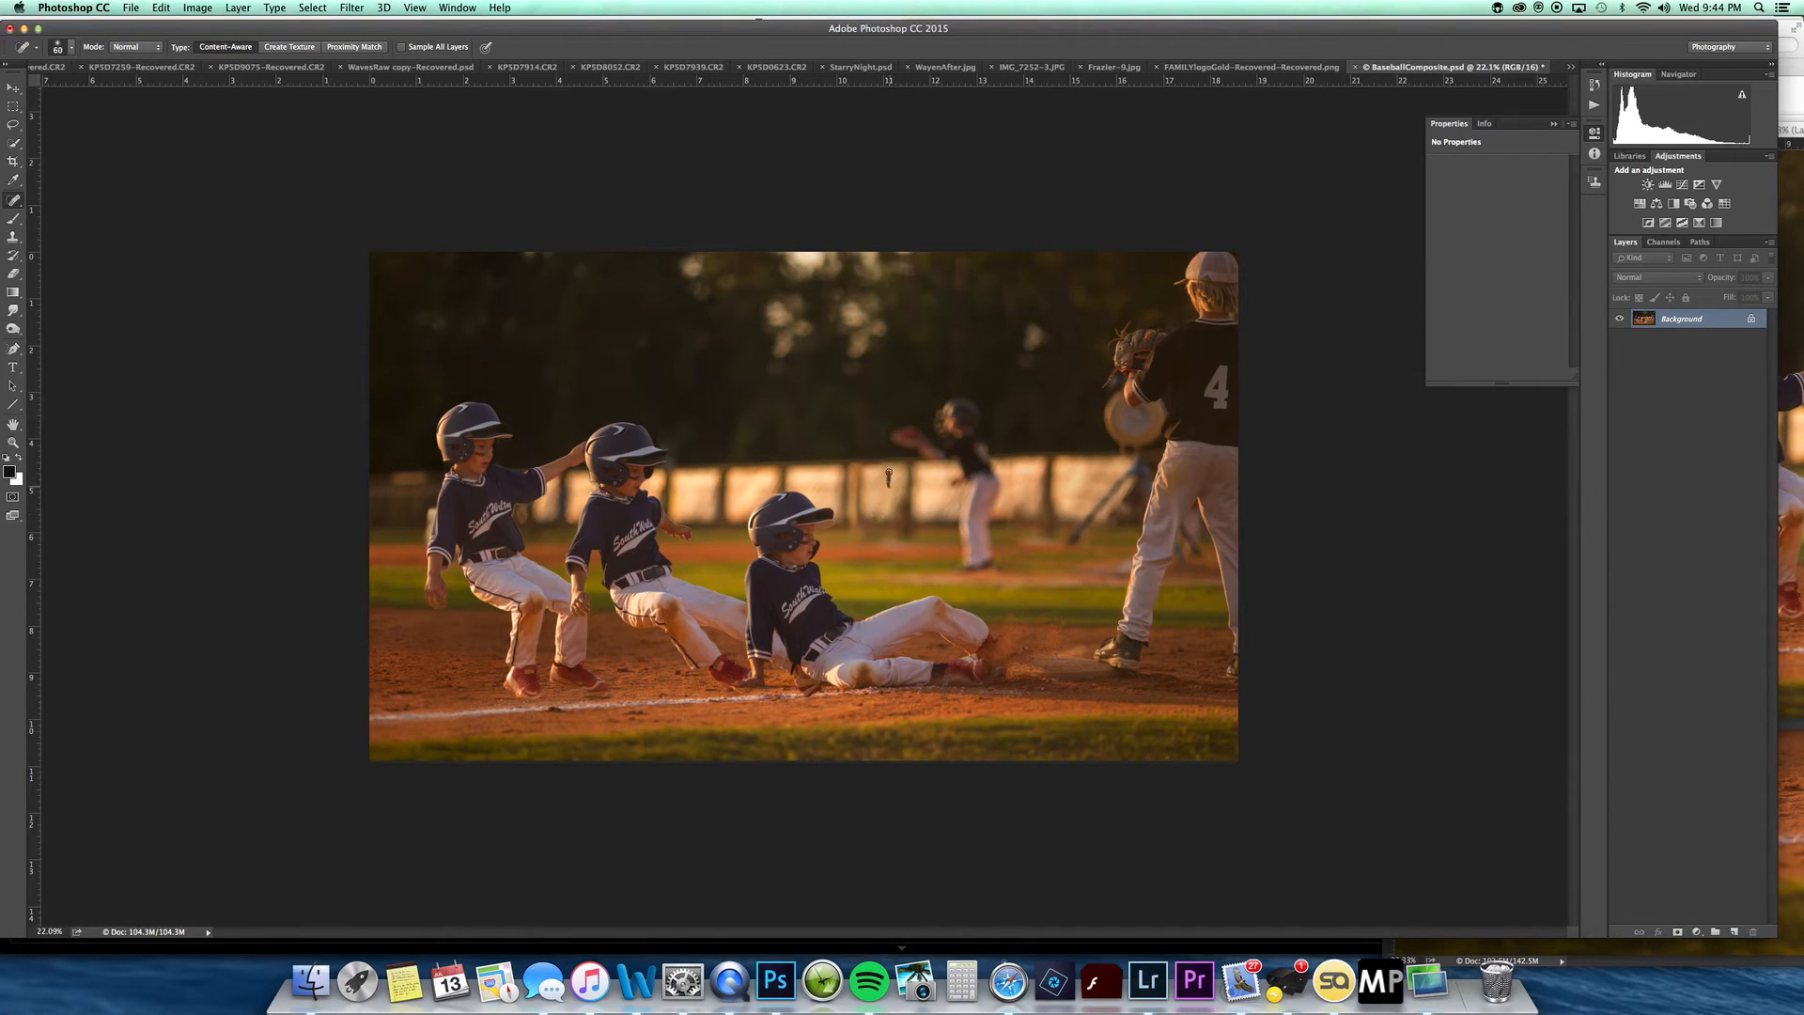
pyautogui.click(130, 8)
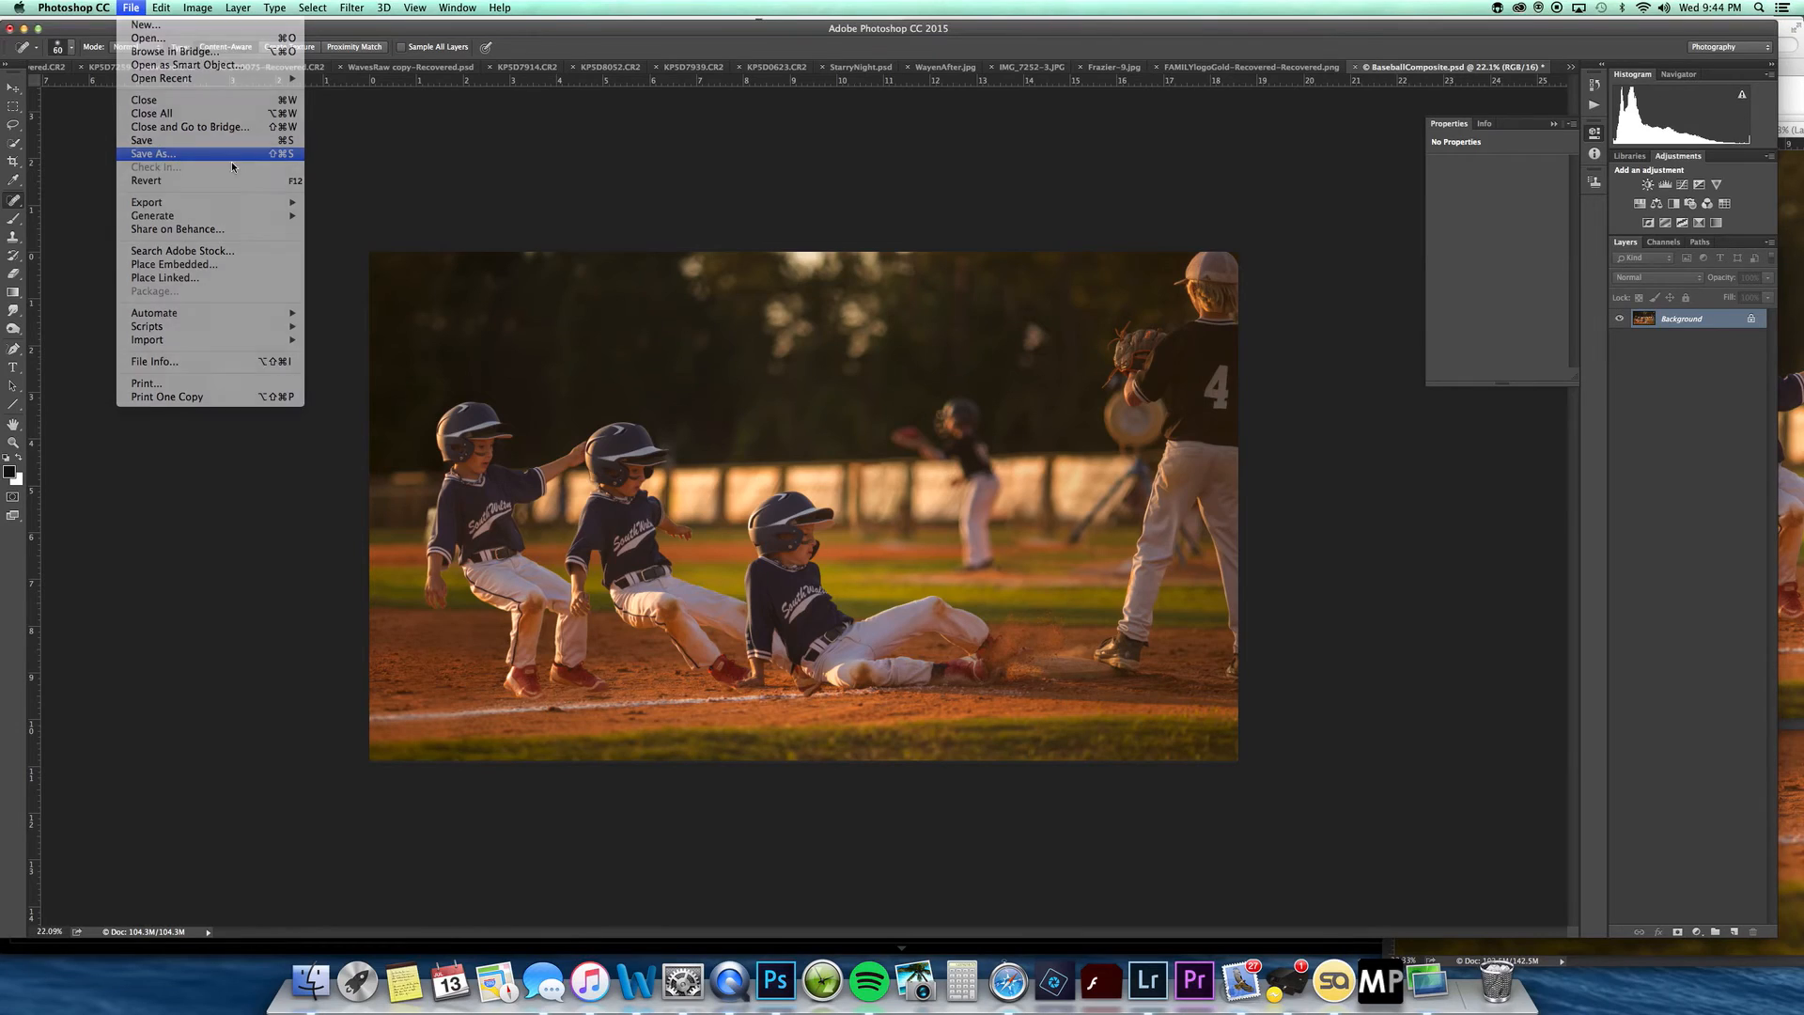
pyautogui.click(223, 155)
pyautogui.click(863, 467)
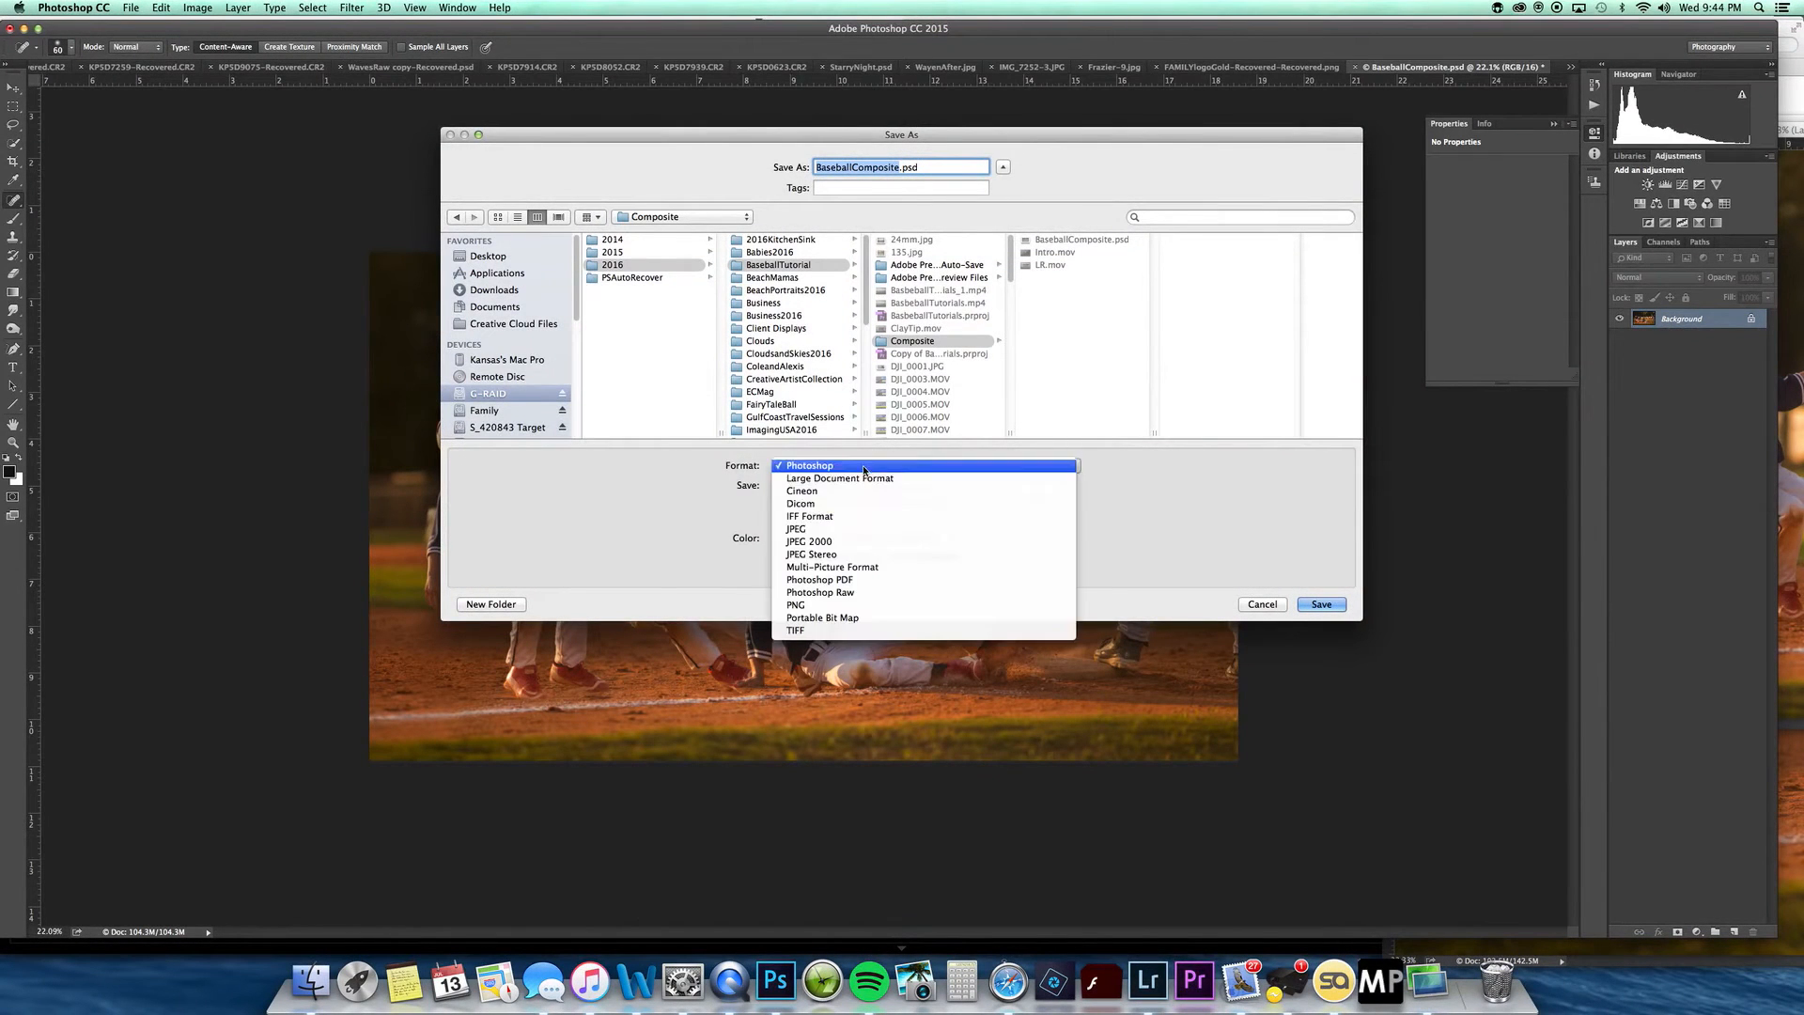
pyautogui.click(799, 529)
pyautogui.click(1321, 604)
pyautogui.click(1000, 387)
pyautogui.press('j')
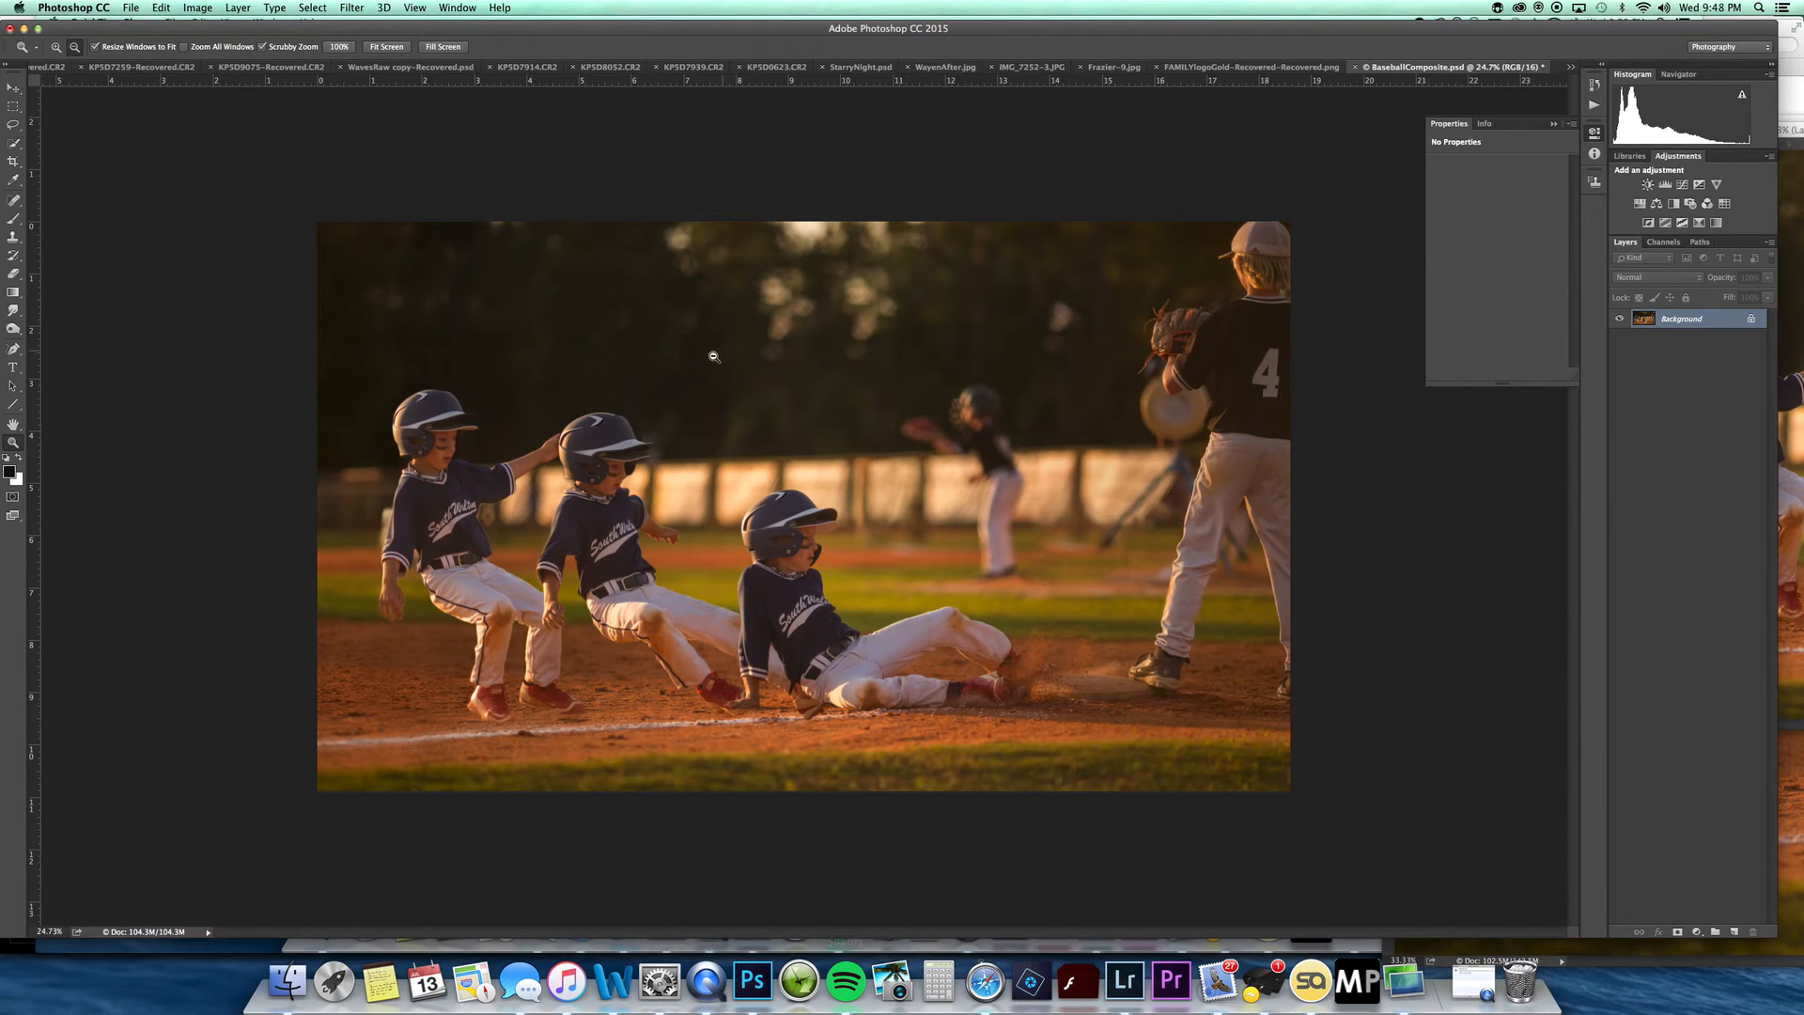
pyautogui.click(682, 681)
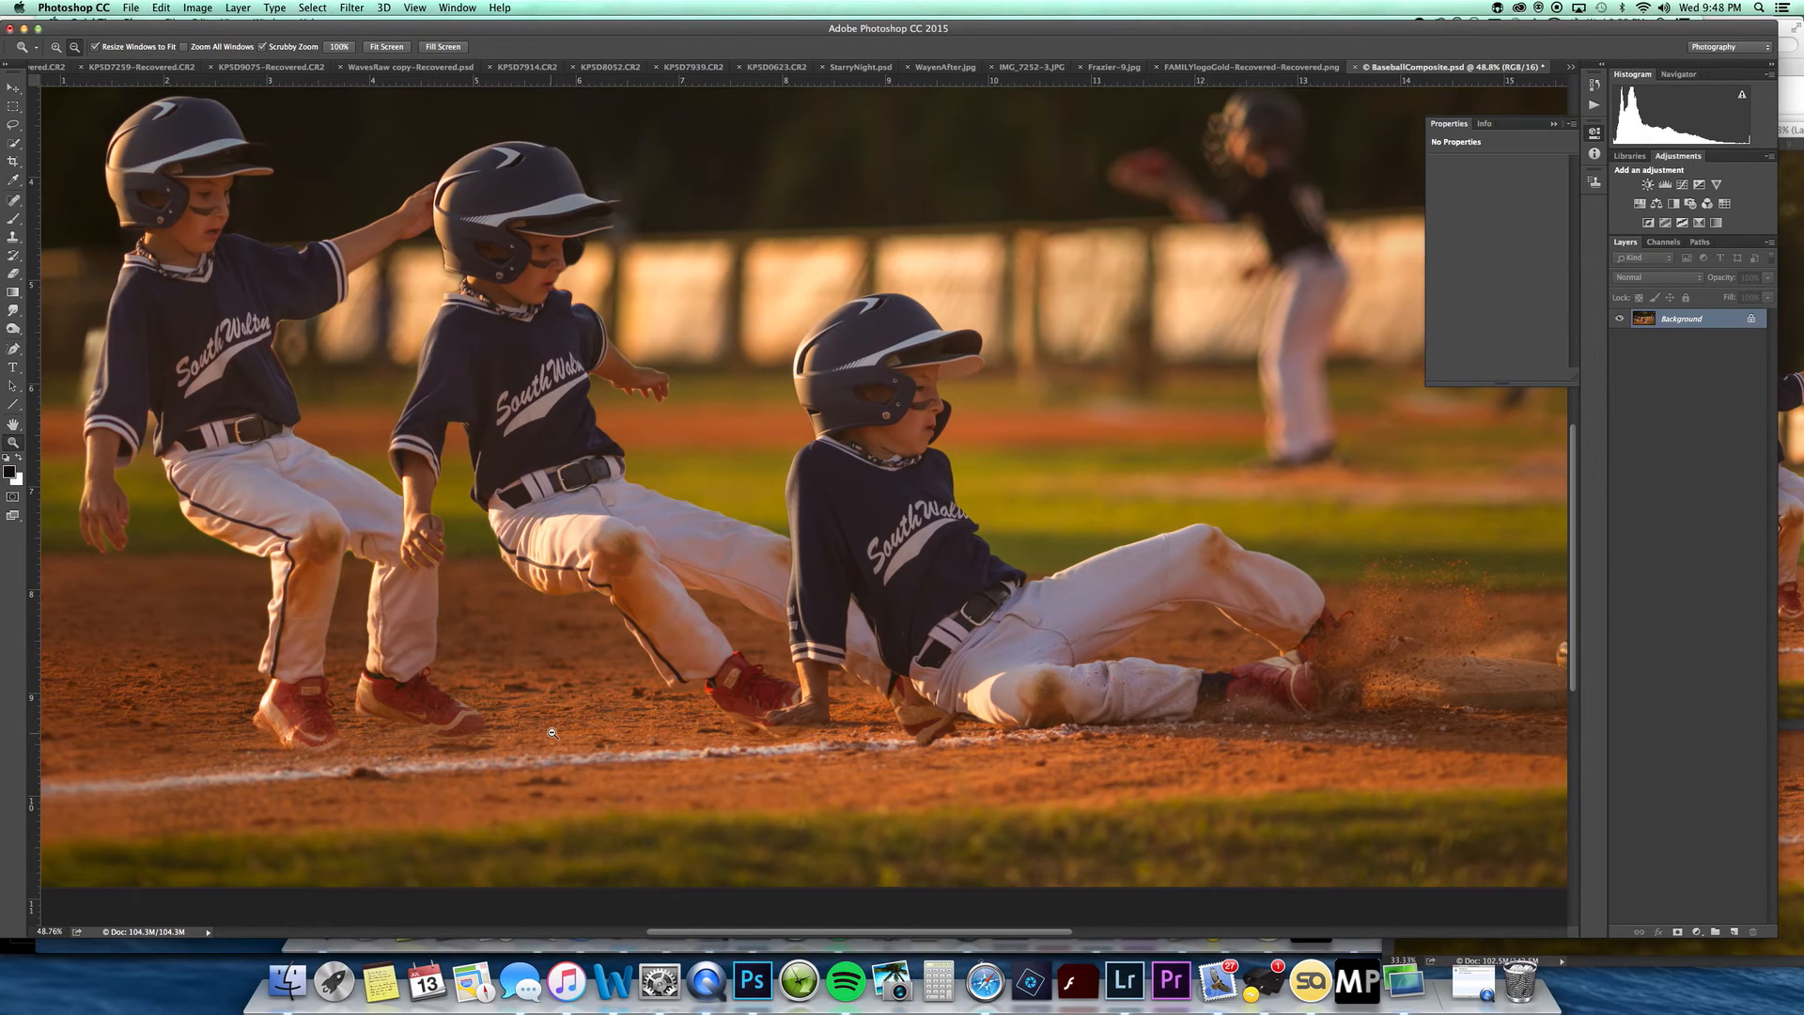
pyautogui.moveTo(552, 727); pyautogui.dragTo(507, 766)
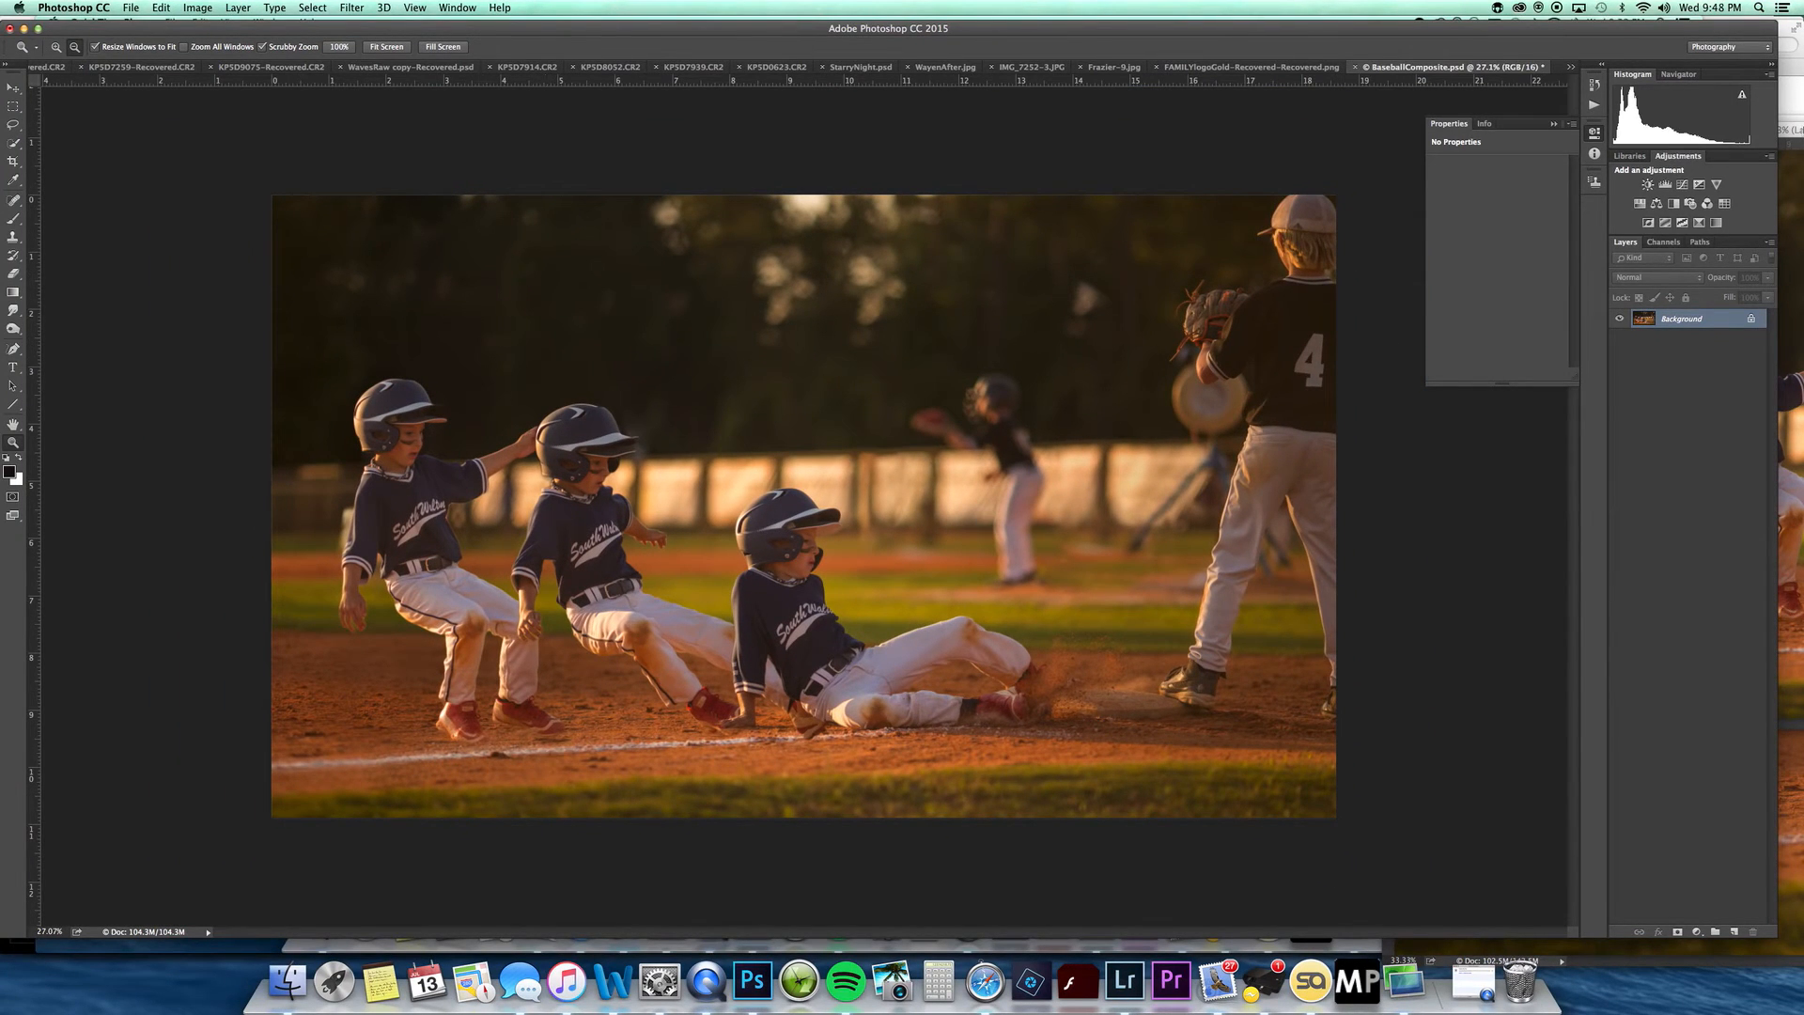
pyautogui.hotkey('ctrl', 'Tab')
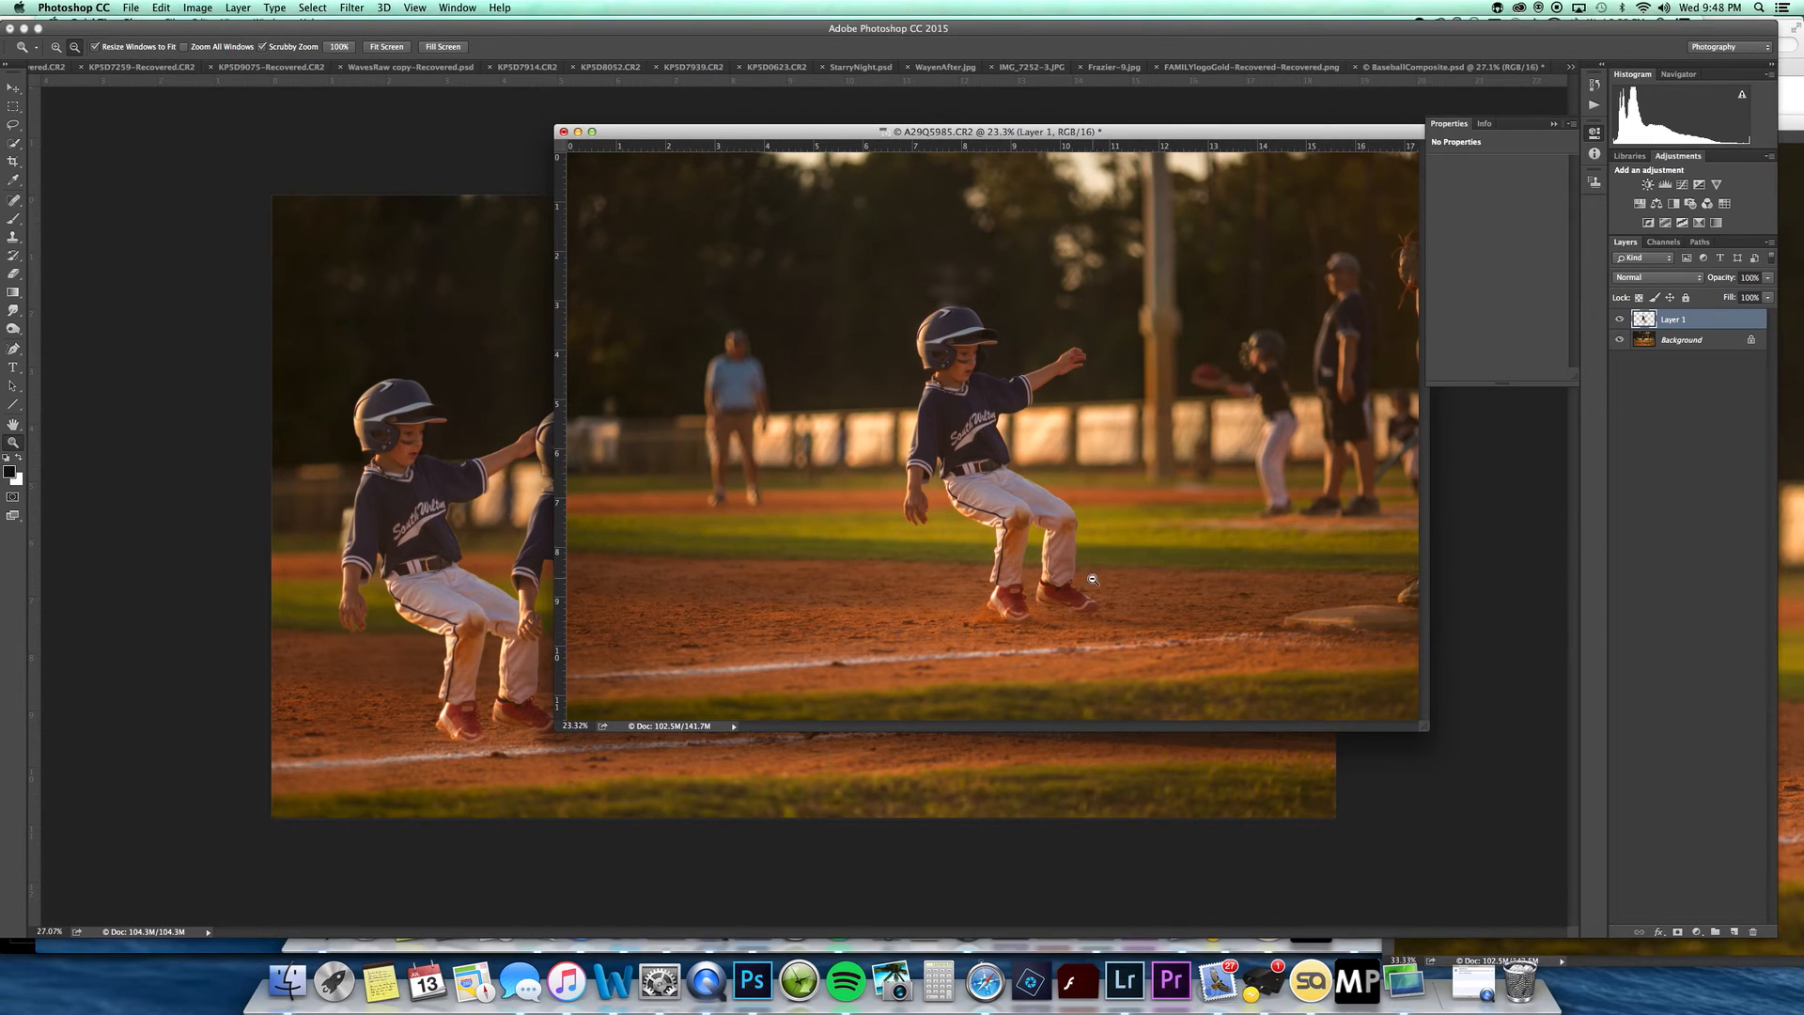
pyautogui.hotkey('ctrl', 'Tab')
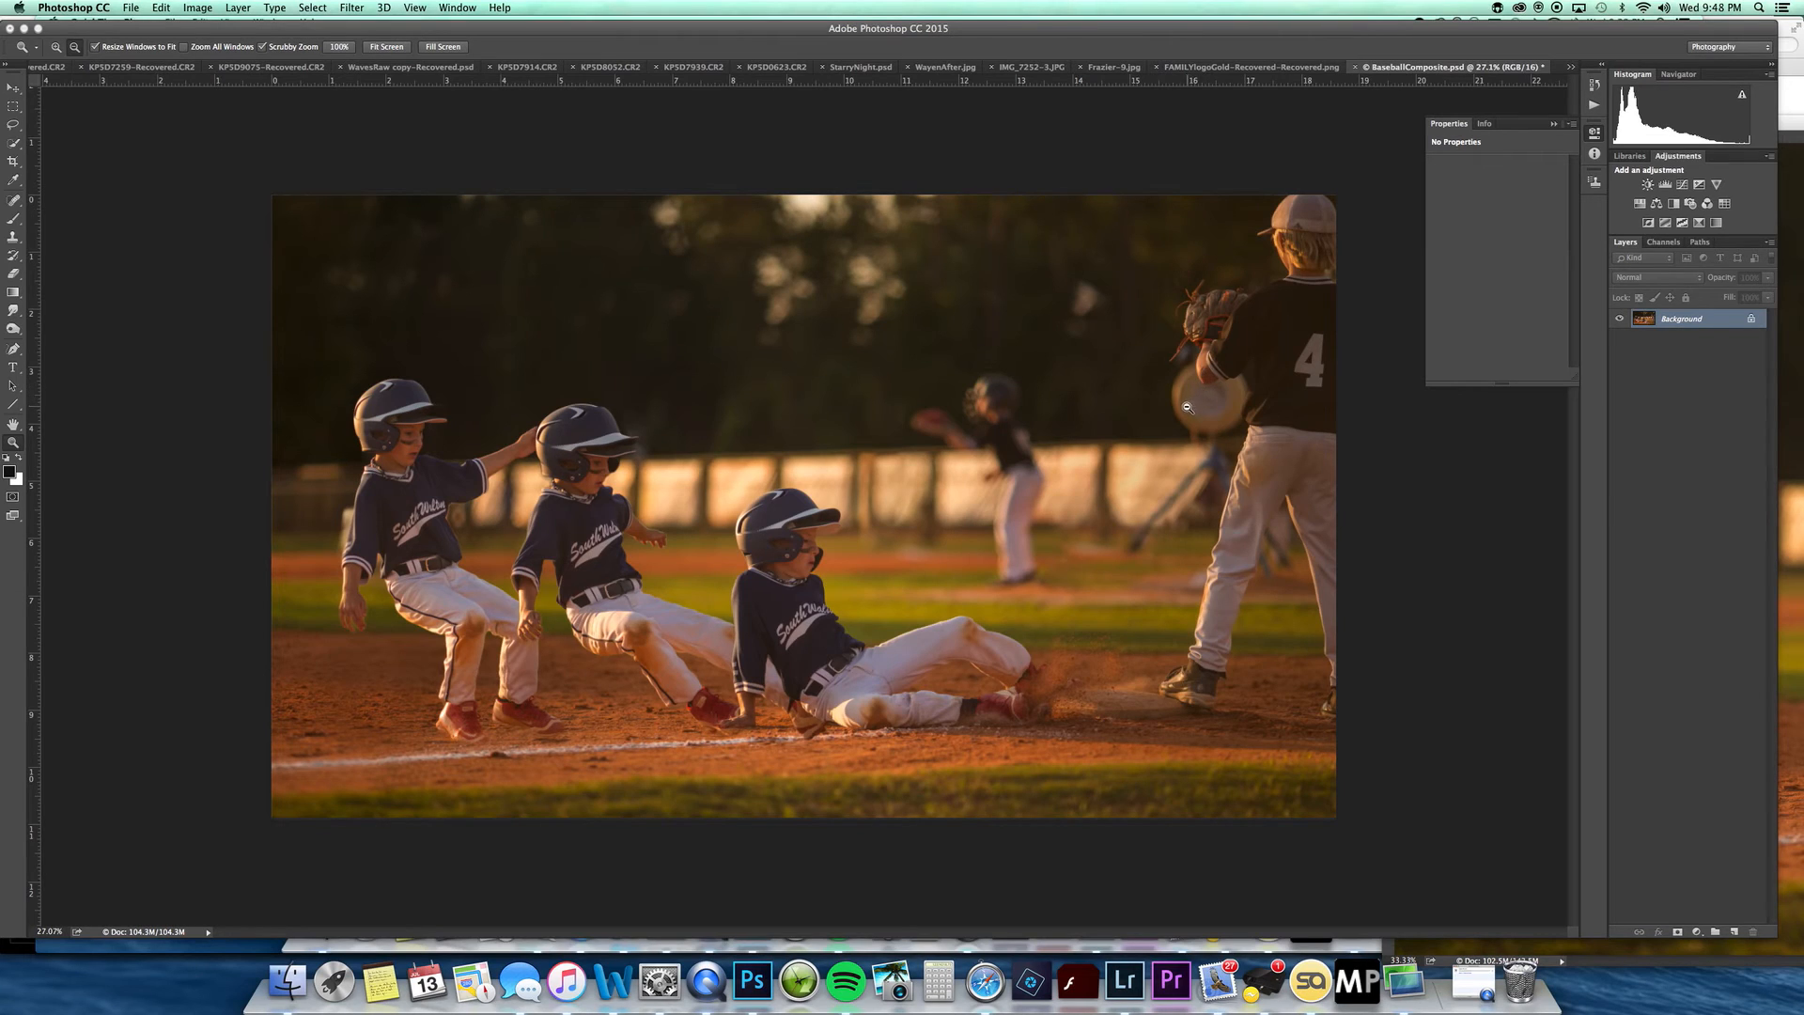
# Step: Try the Vivacious action on the flattened composite
pyautogui.click(1595, 104)
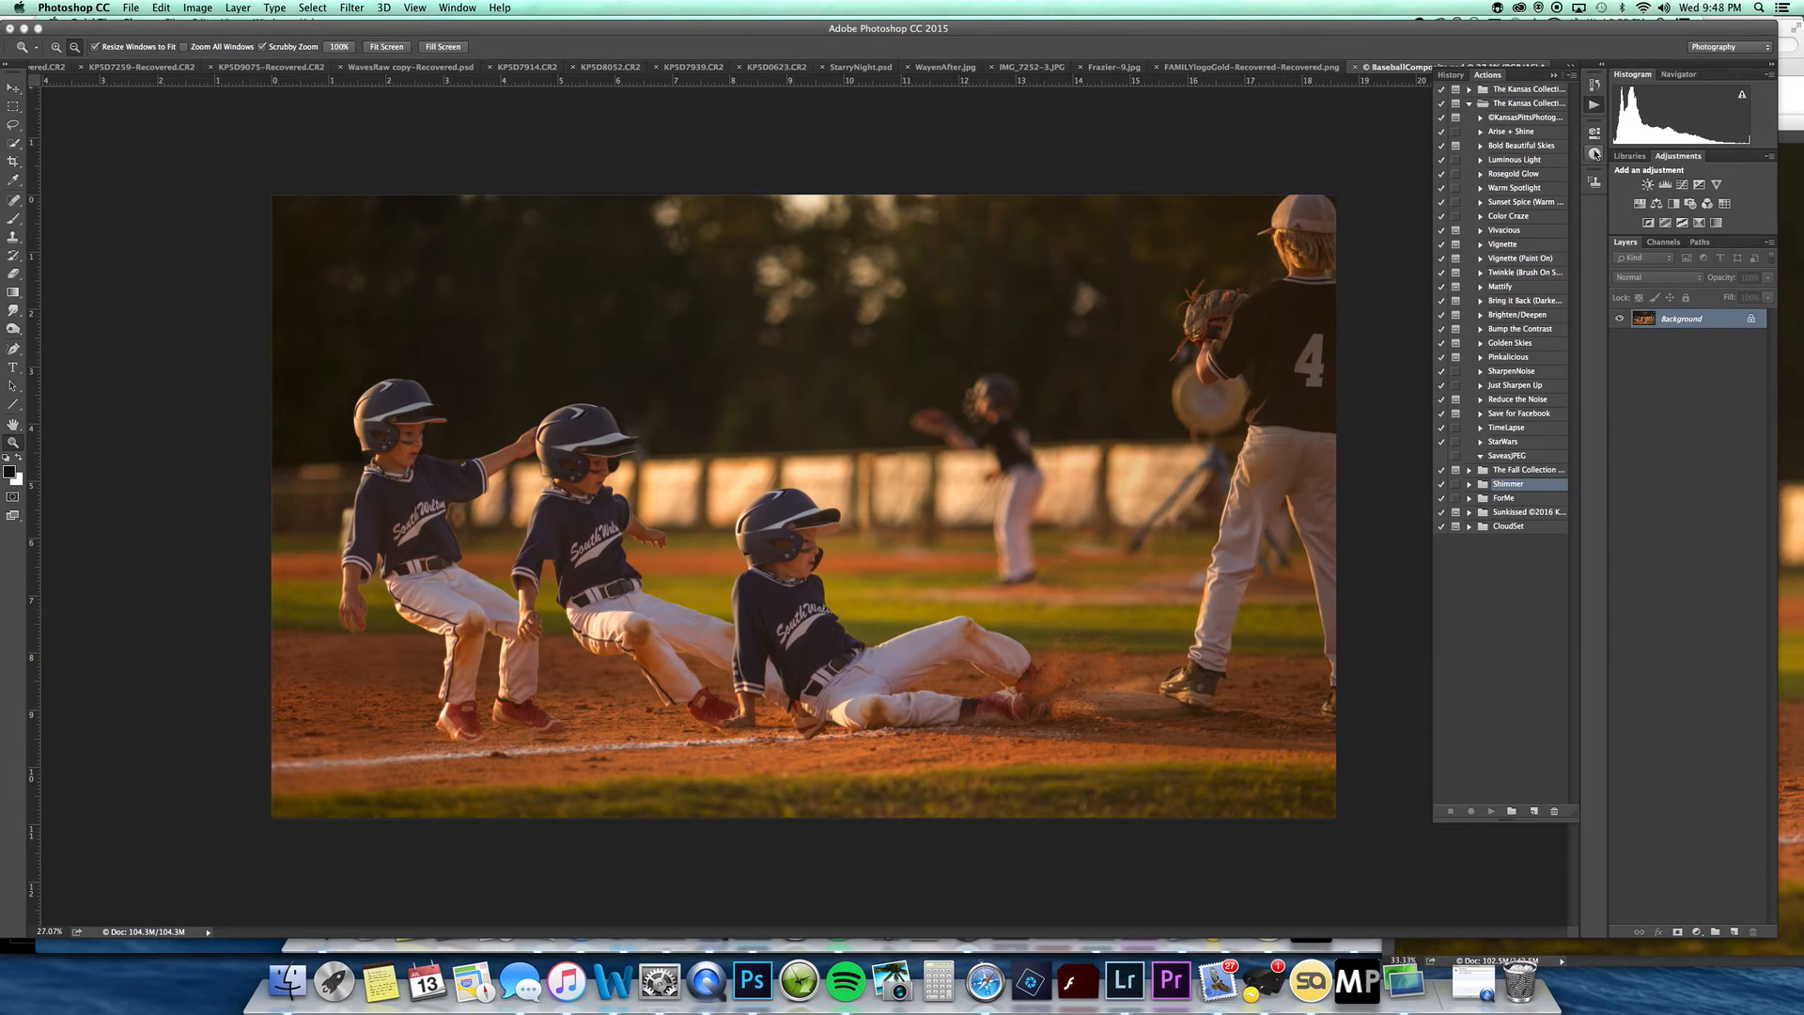
pyautogui.click(1515, 233)
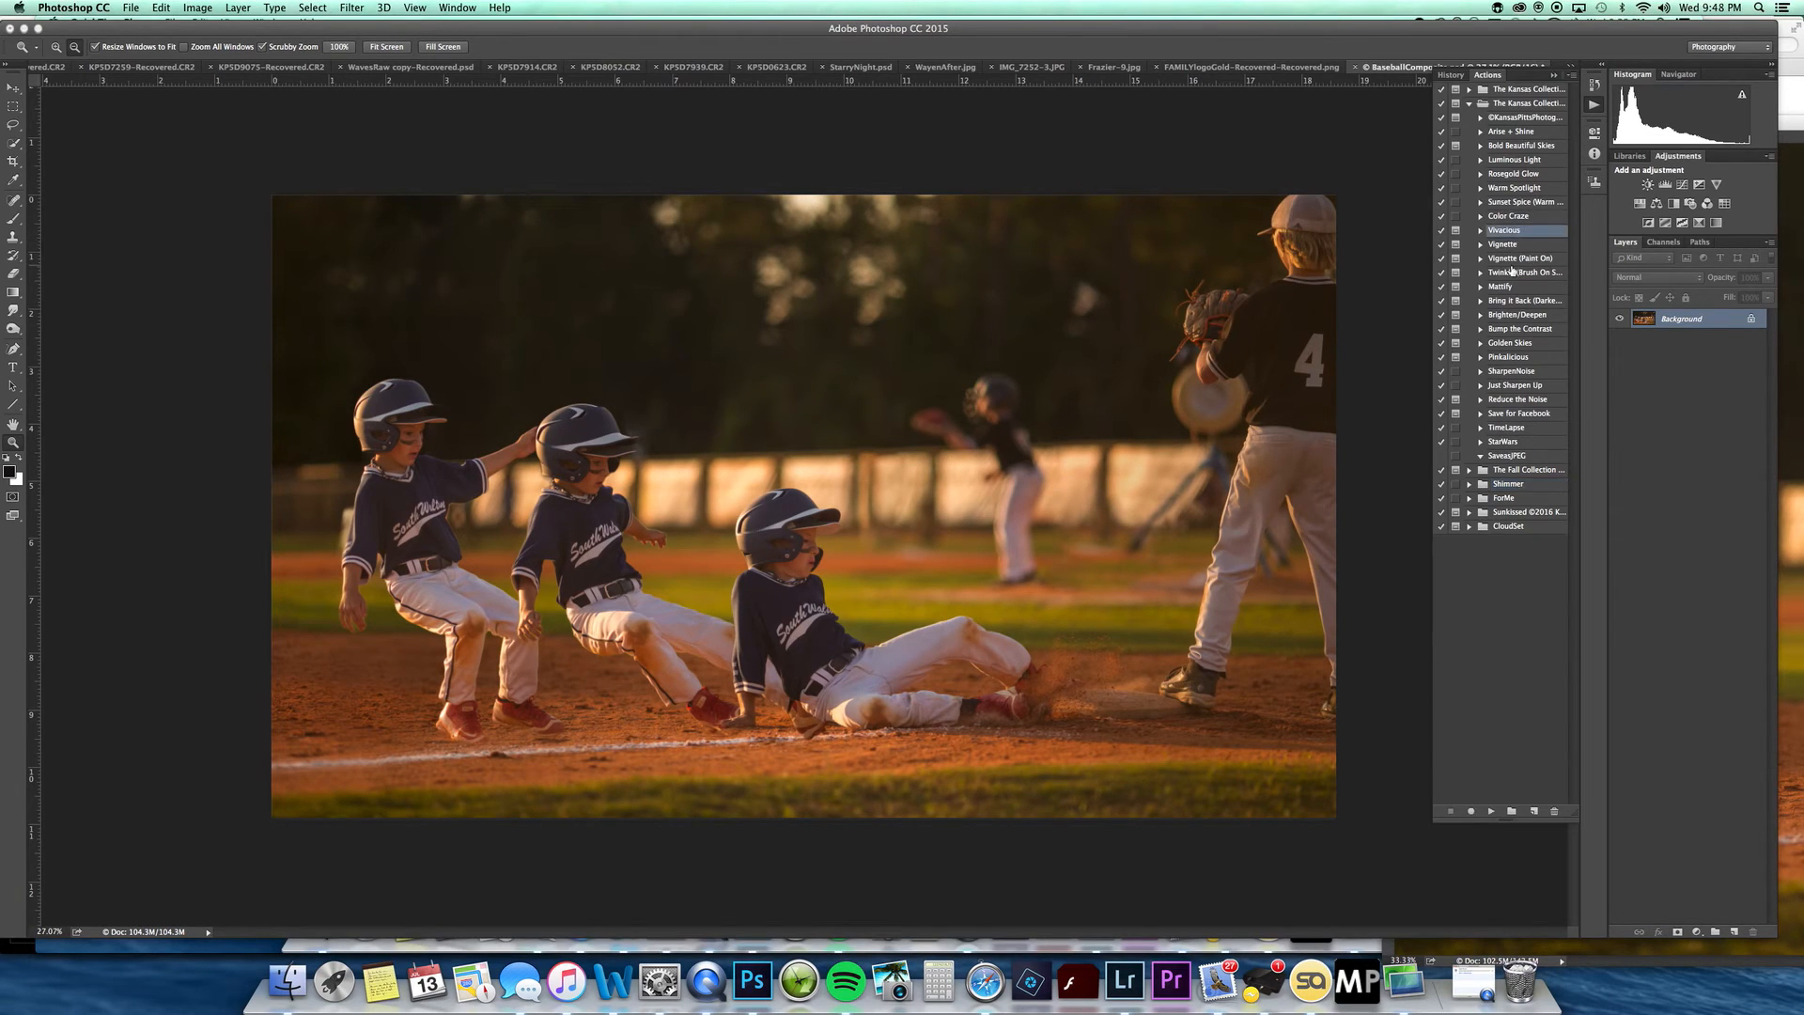
pyautogui.click(1491, 811)
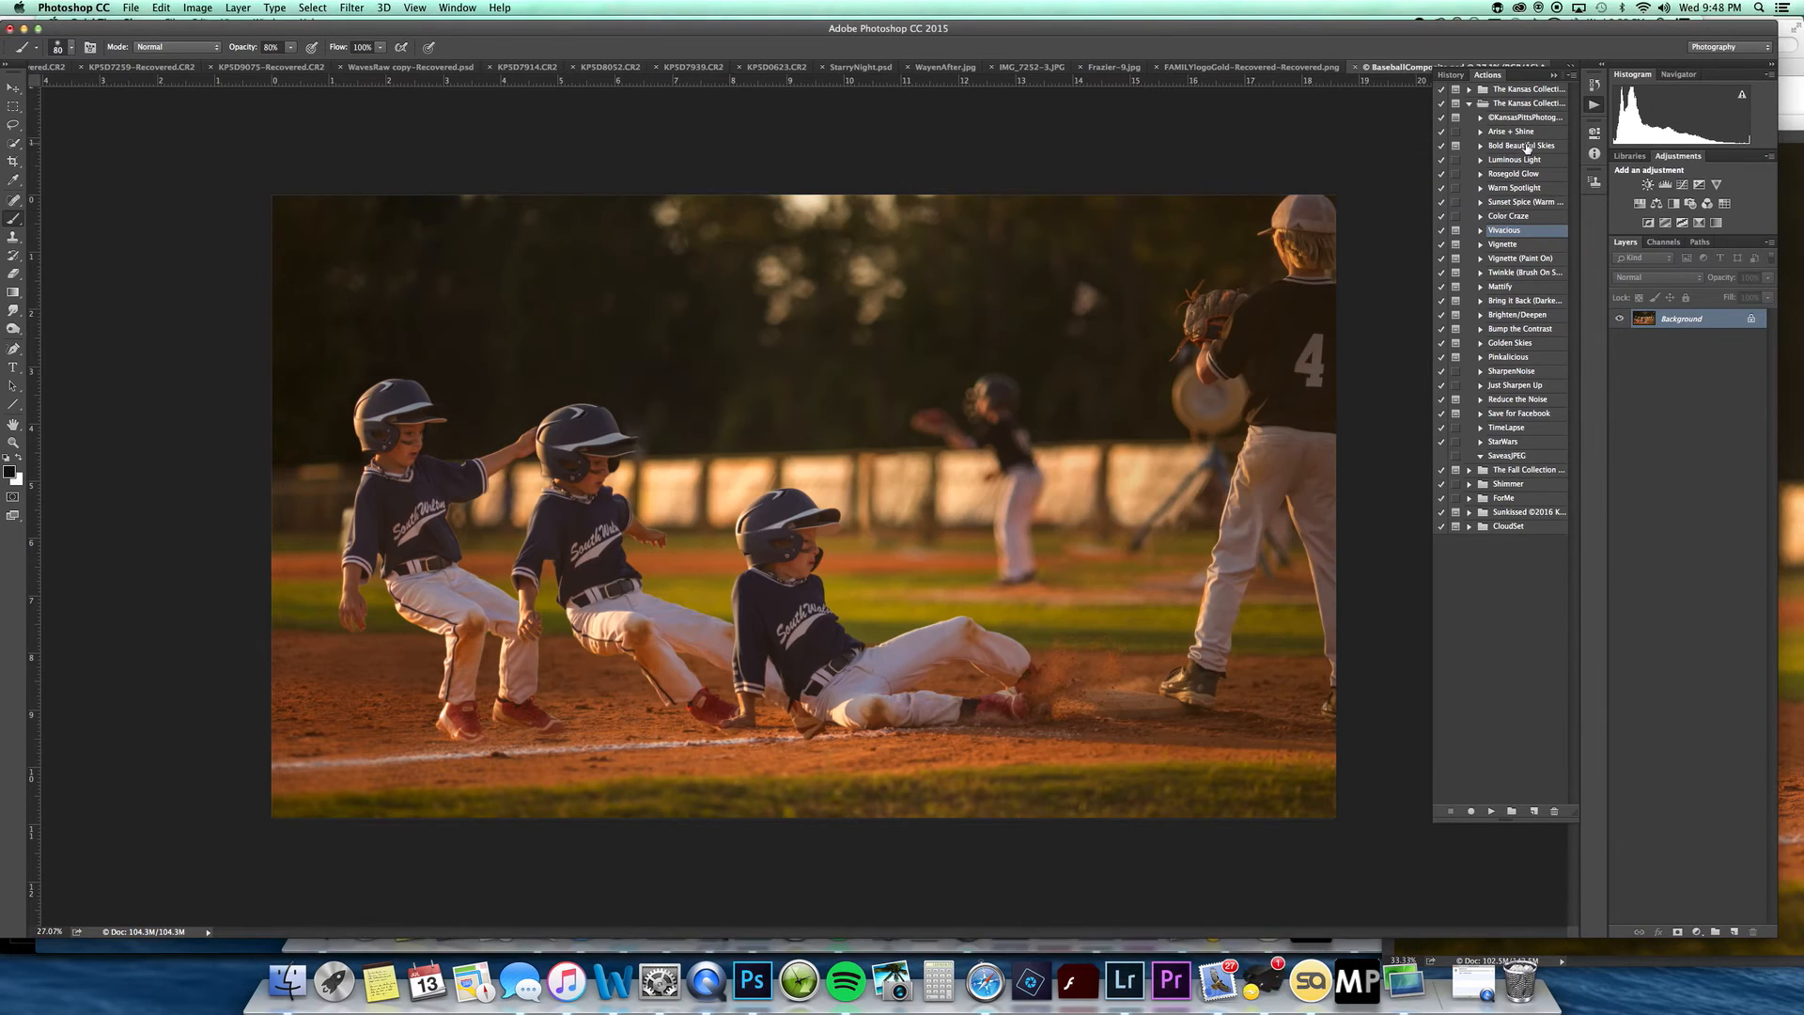
# Step: Run the Bold Beautiful Skies action and paint its effect over the dark tree background with a brush enlarged to 1000 px
pyautogui.click(1520, 148)
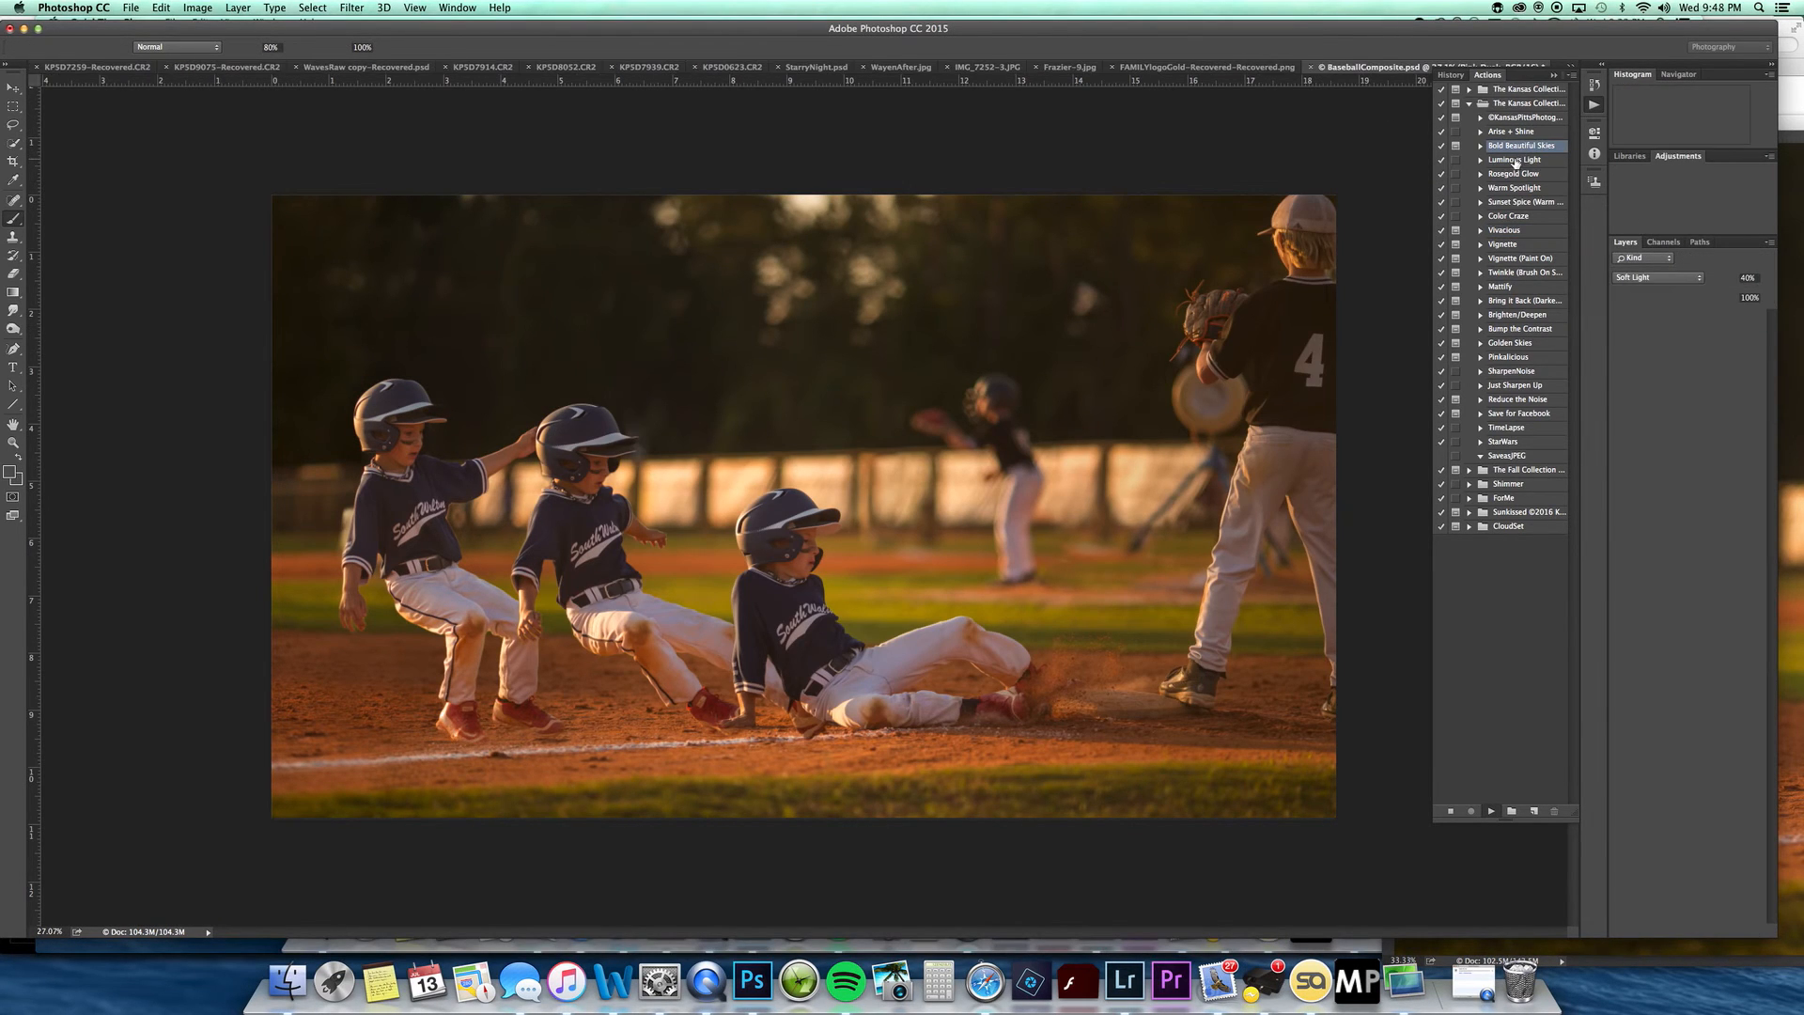
pyautogui.click(1012, 404)
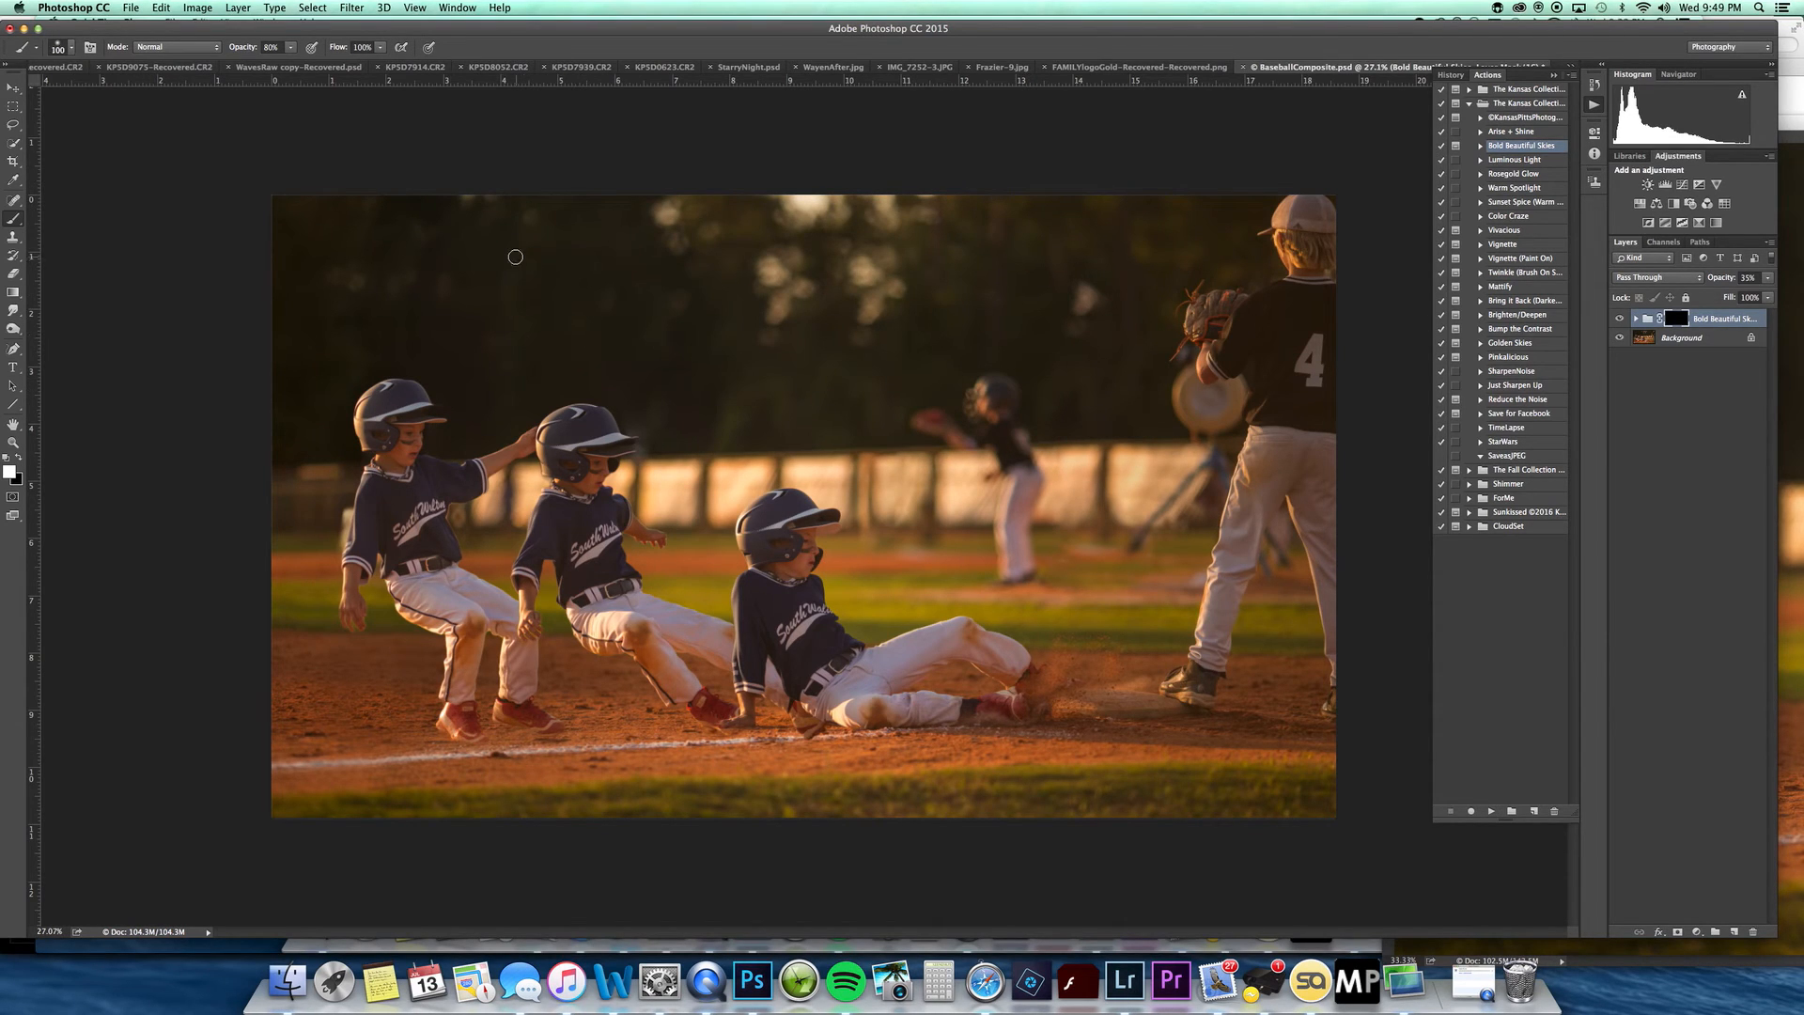
pyautogui.press(']')
pyautogui.press(']')
pyautogui.press(']')
pyautogui.press(']')
pyautogui.press(']')
pyautogui.press(']')
pyautogui.press(']')
pyautogui.press(']')
pyautogui.press(']')
pyautogui.press(']')
pyautogui.press(']')
pyautogui.press(']')
pyautogui.press(']')
pyautogui.press(']')
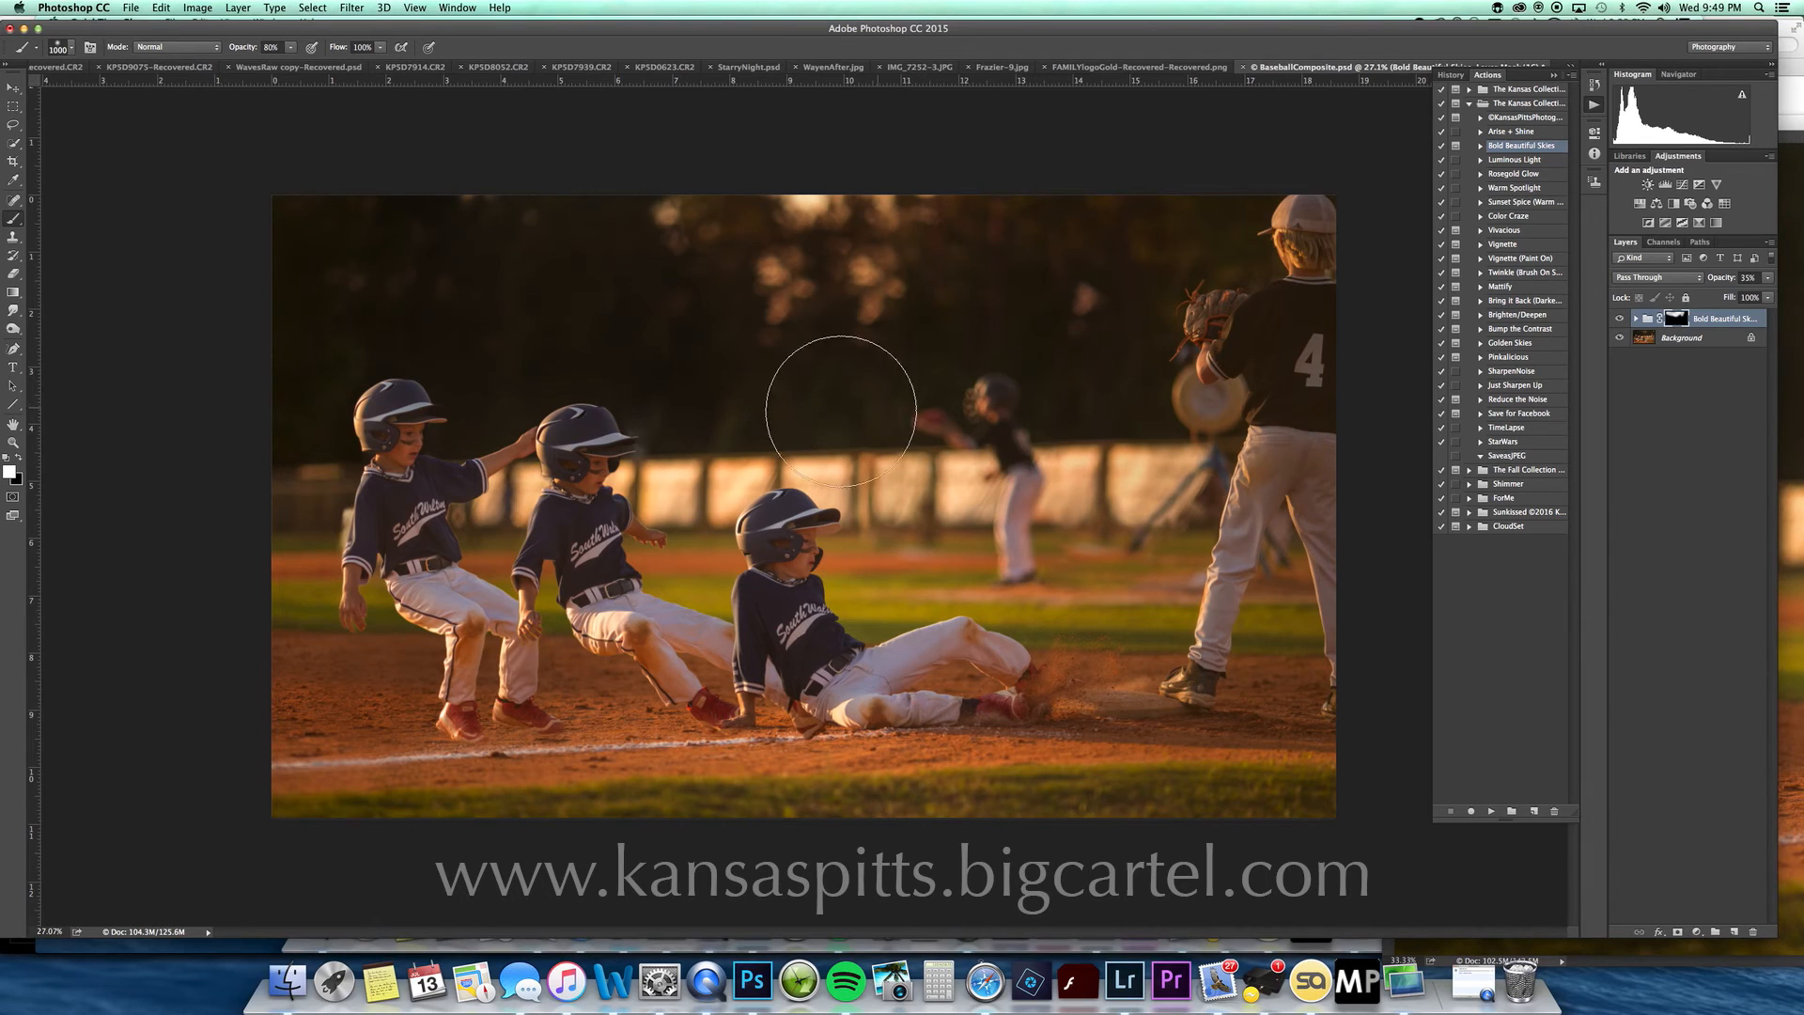
# Step: Switch to Lightroom and look through the frames of the player reaching the base, from A29Q5992.CR2 to A29Q6002.CR2
pyautogui.press('super+Tab')
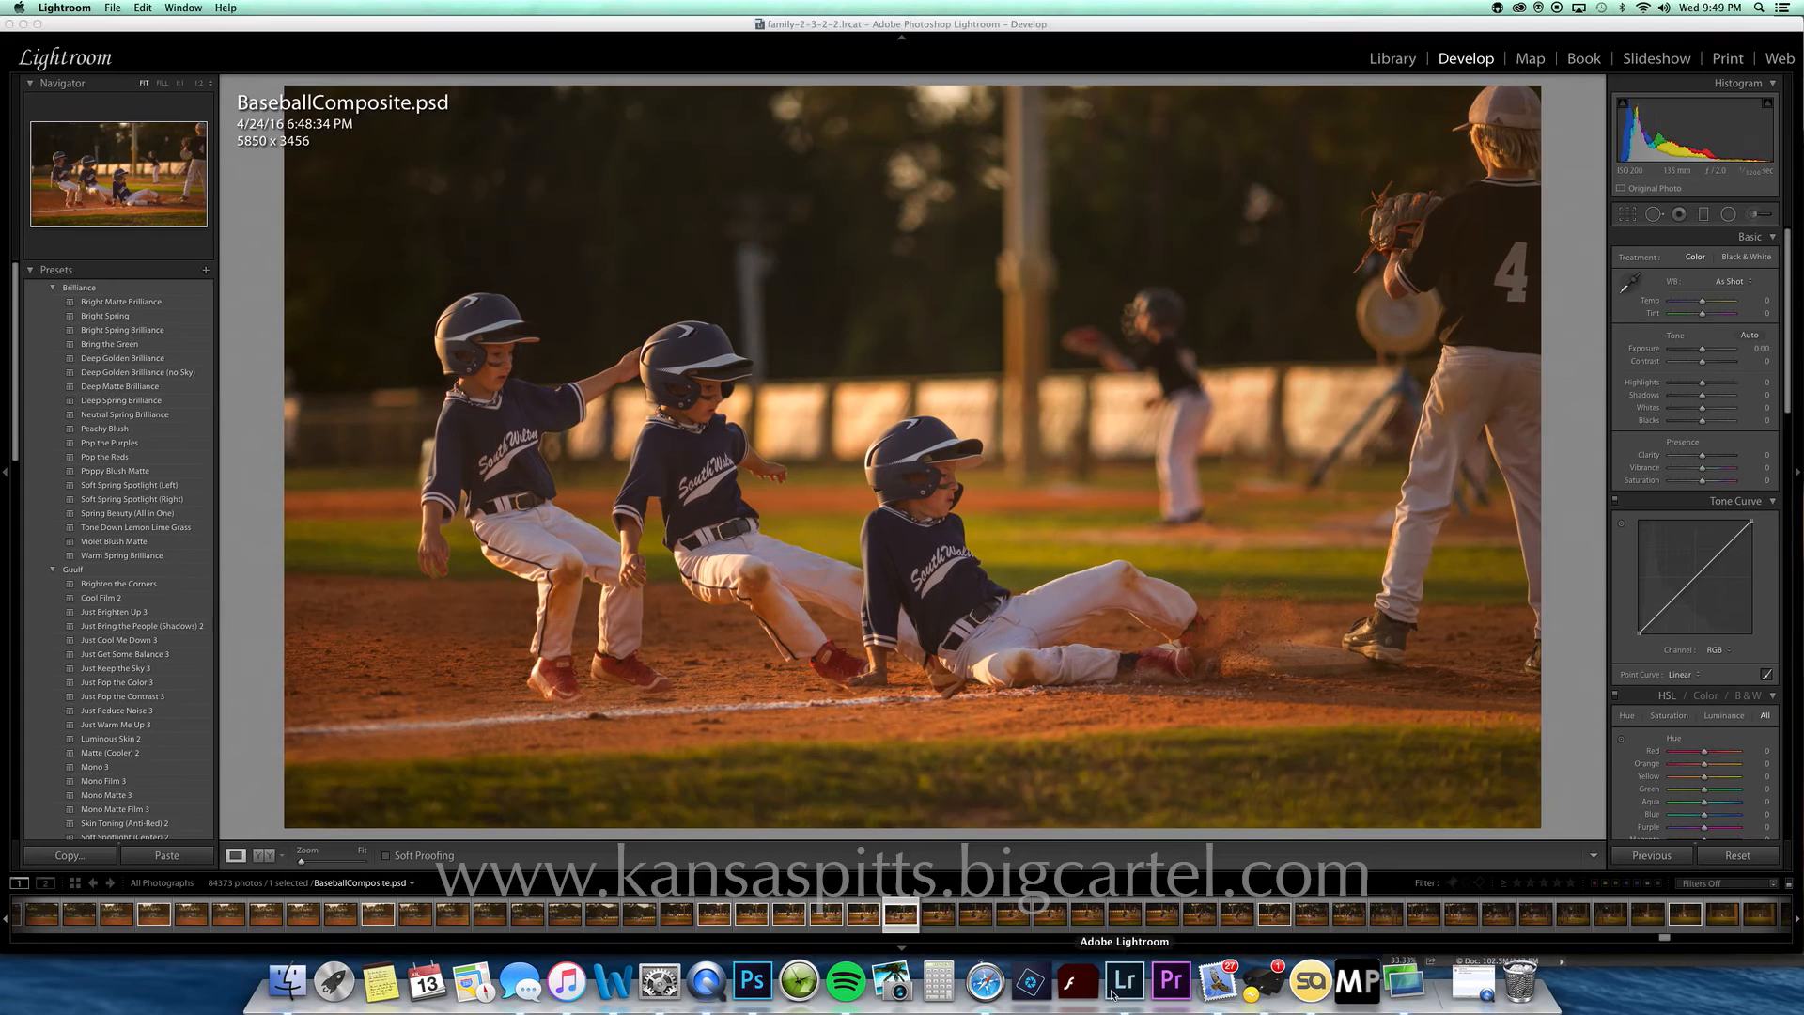
pyautogui.click(1041, 928)
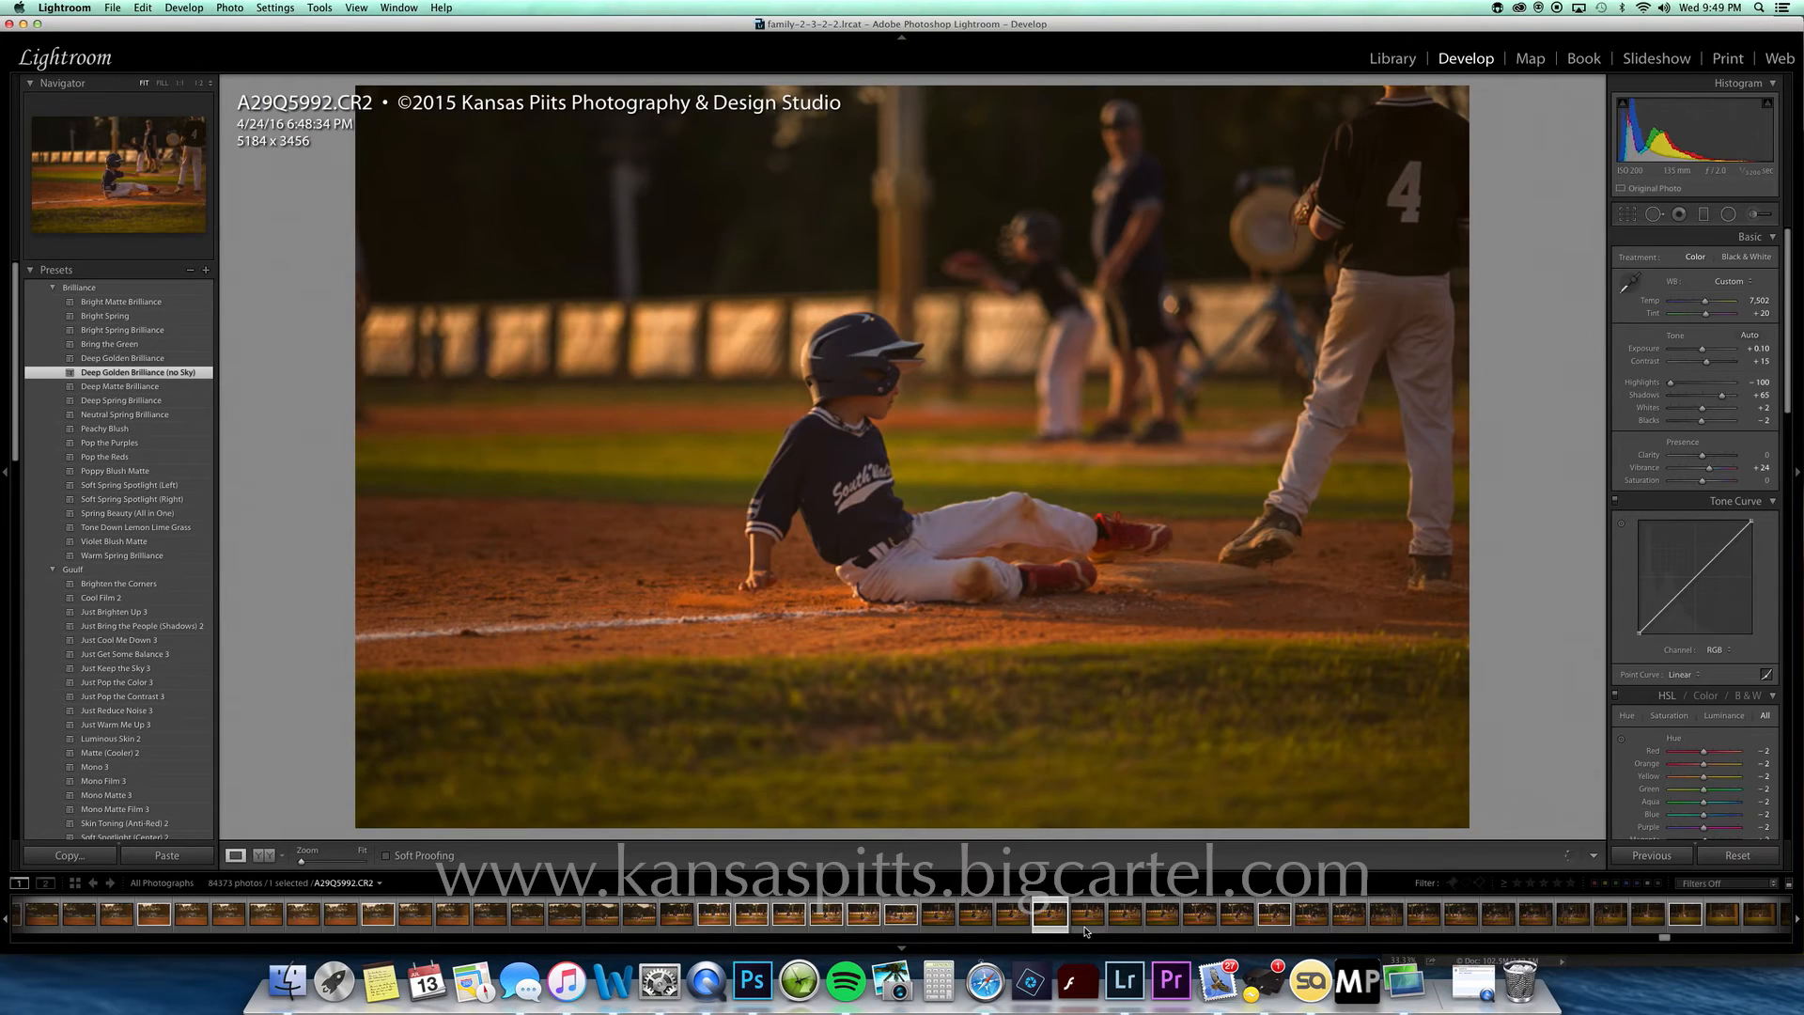
pyautogui.click(1087, 929)
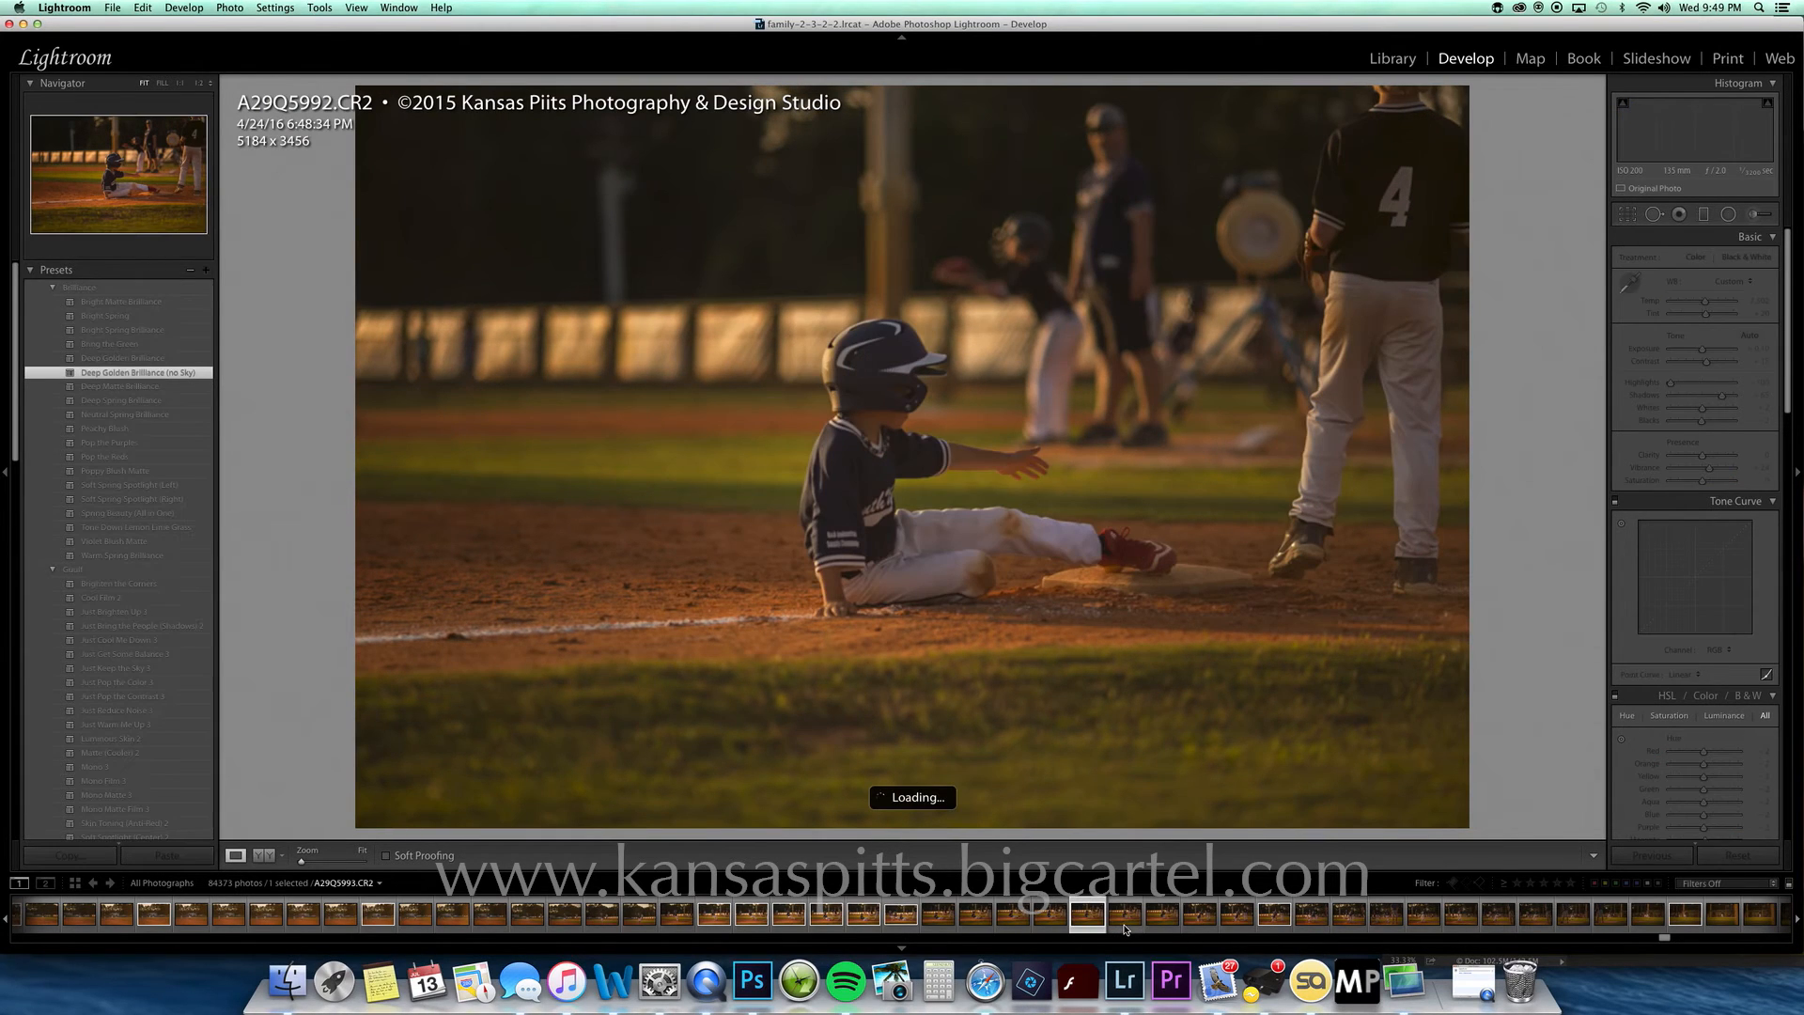
pyautogui.press('Right')
pyautogui.click(1162, 916)
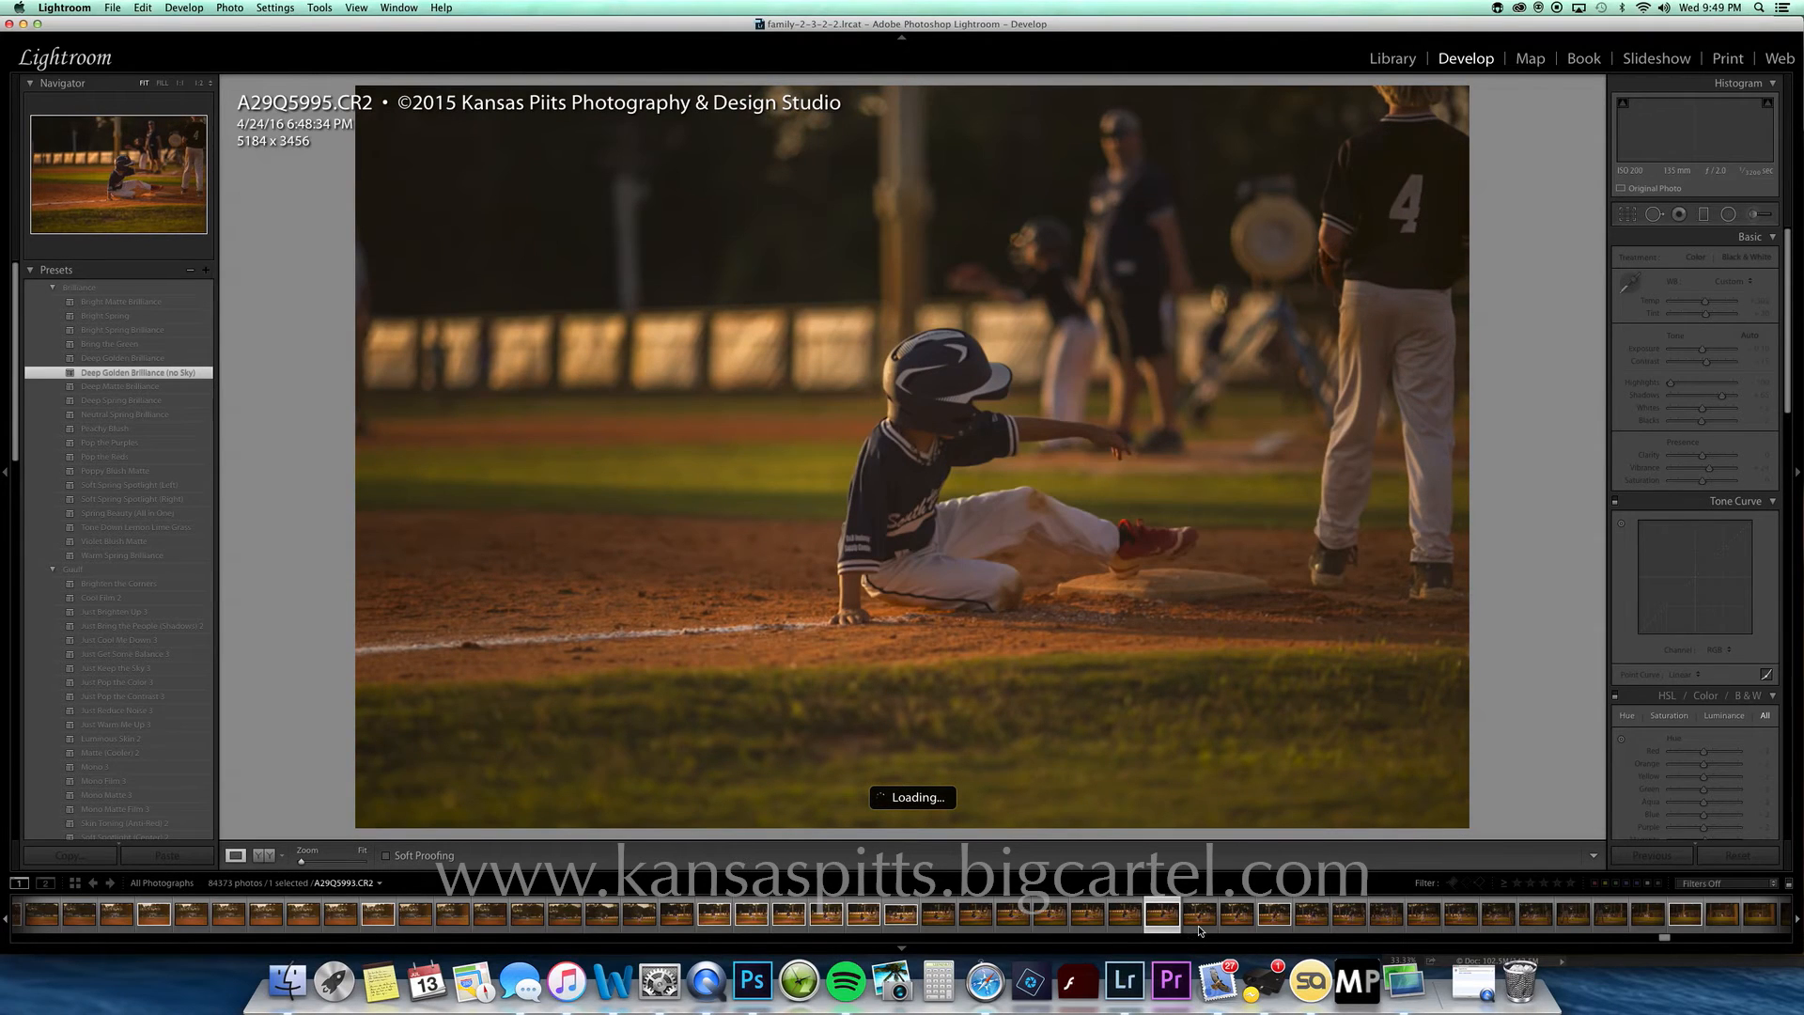
pyautogui.press('Right')
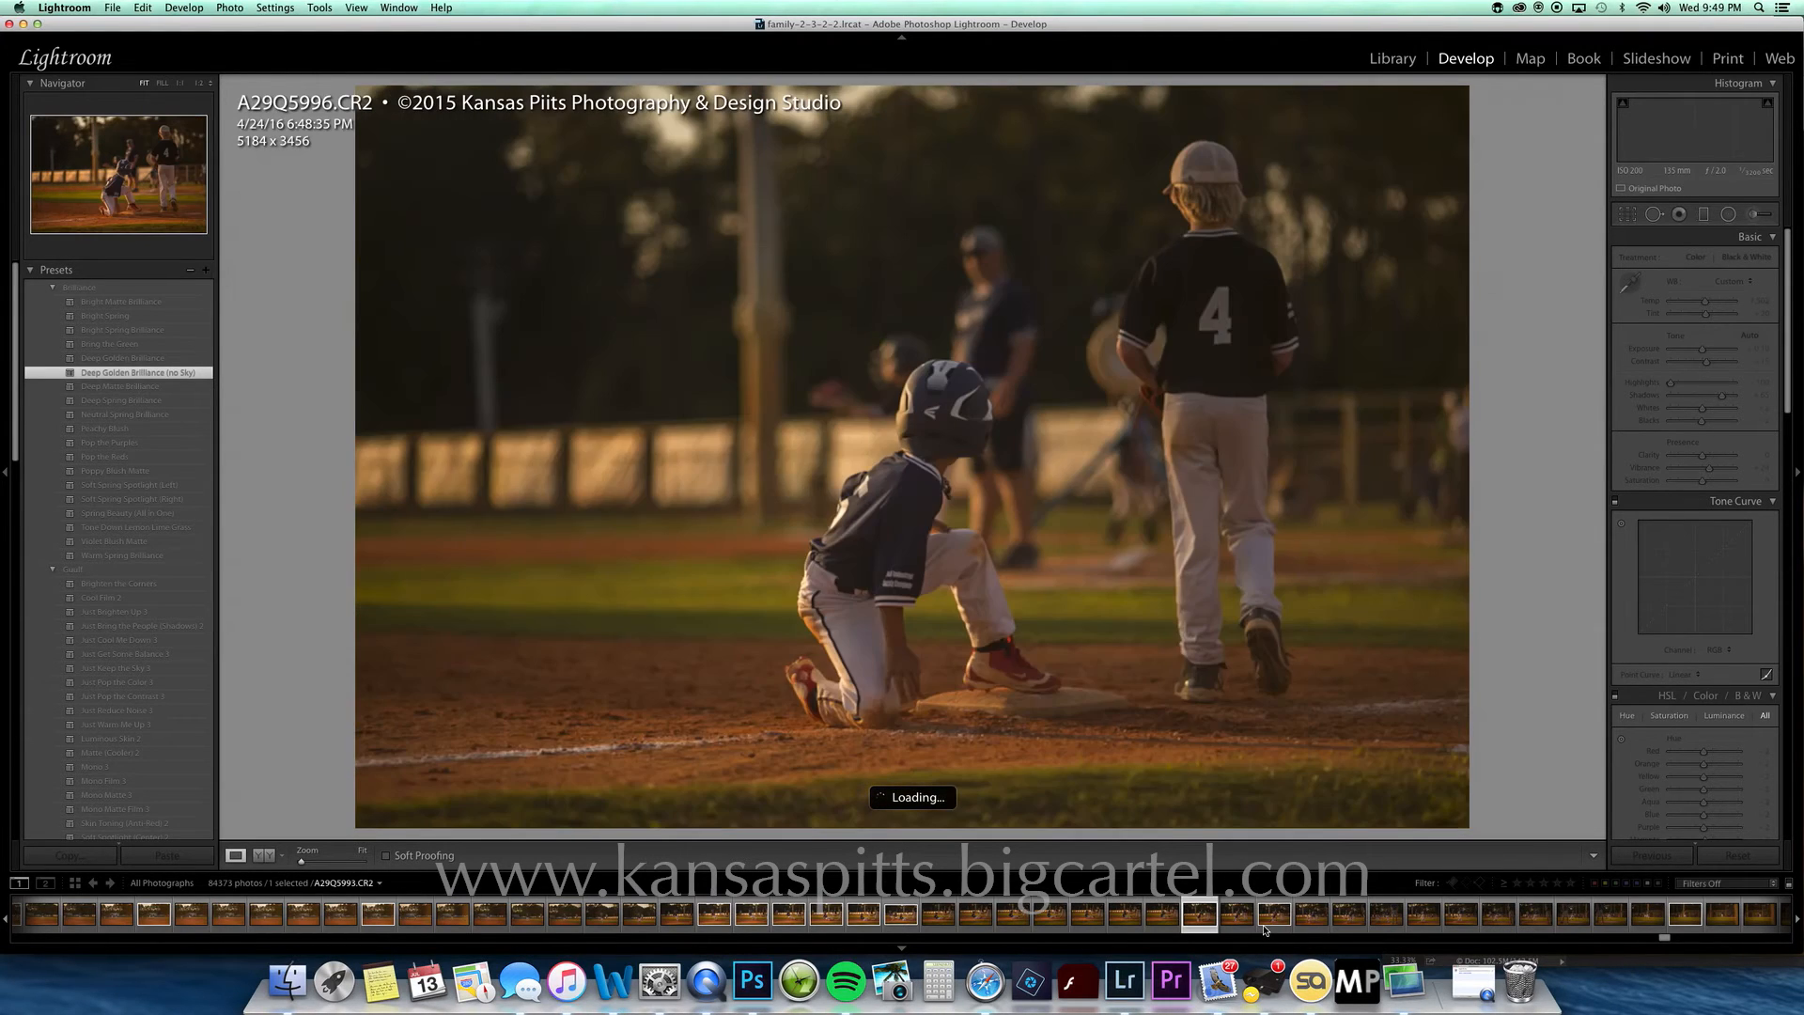
pyautogui.click(1265, 927)
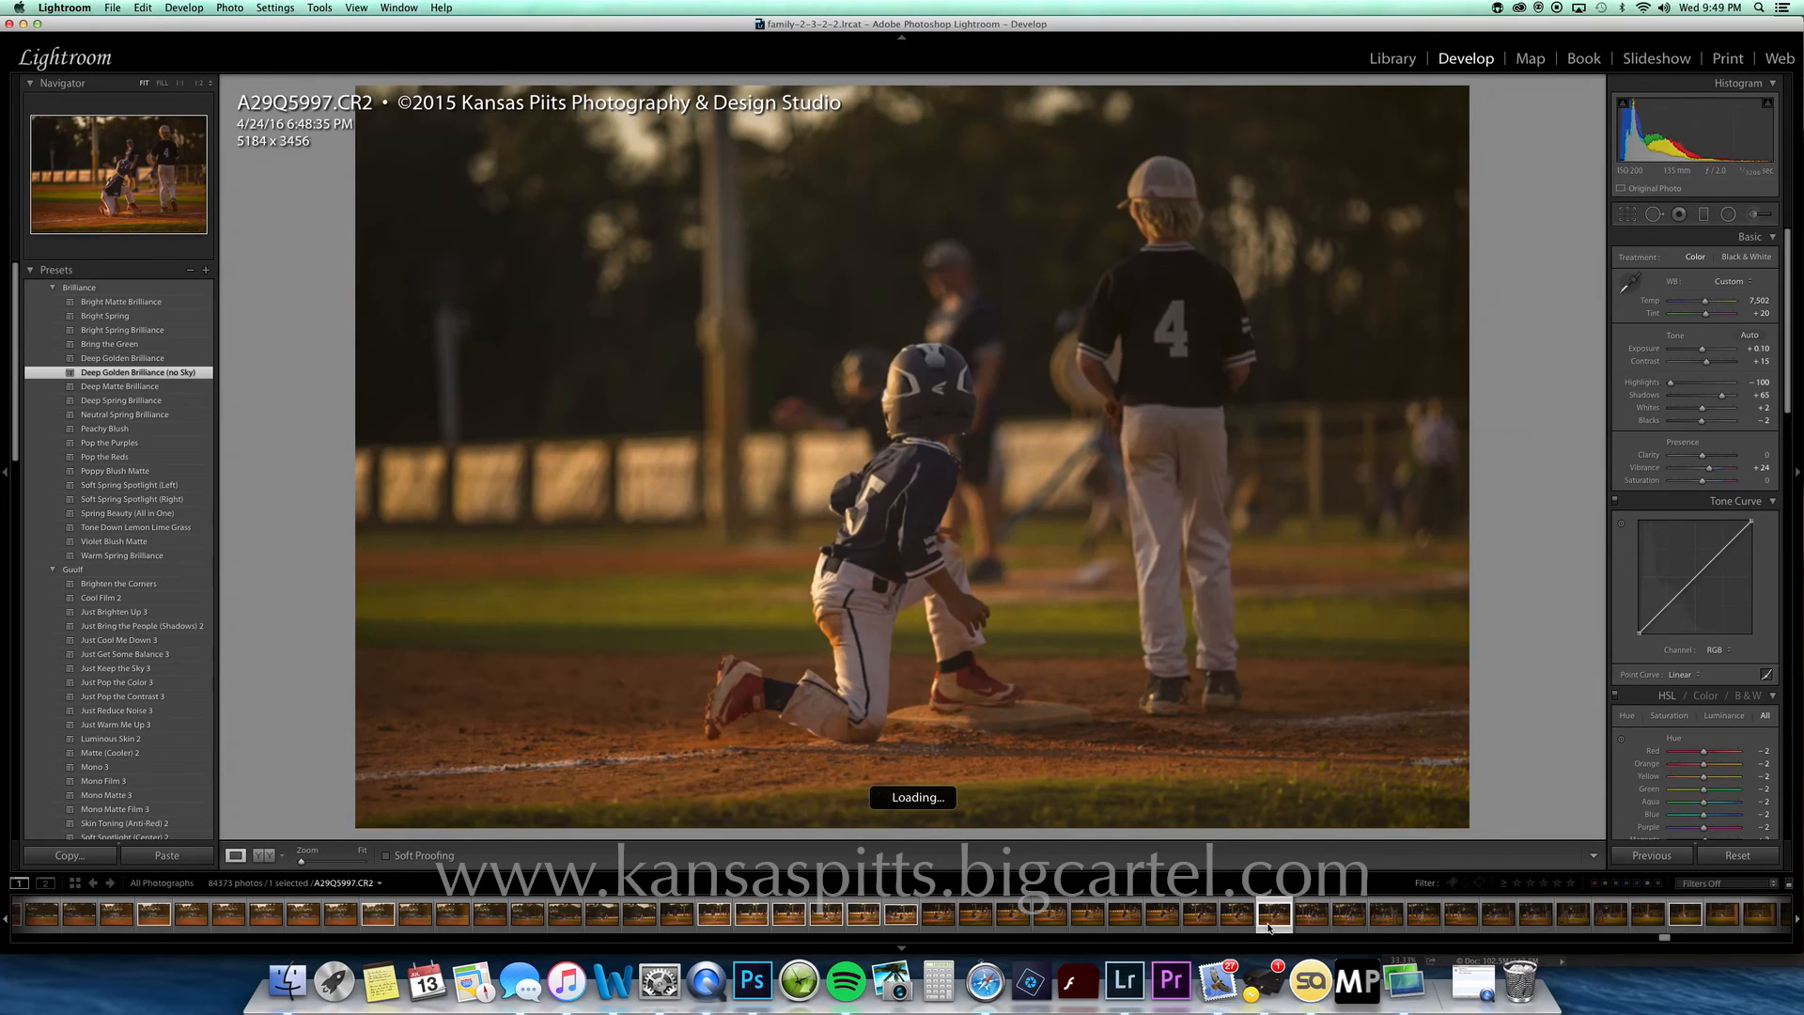
pyautogui.click(1346, 928)
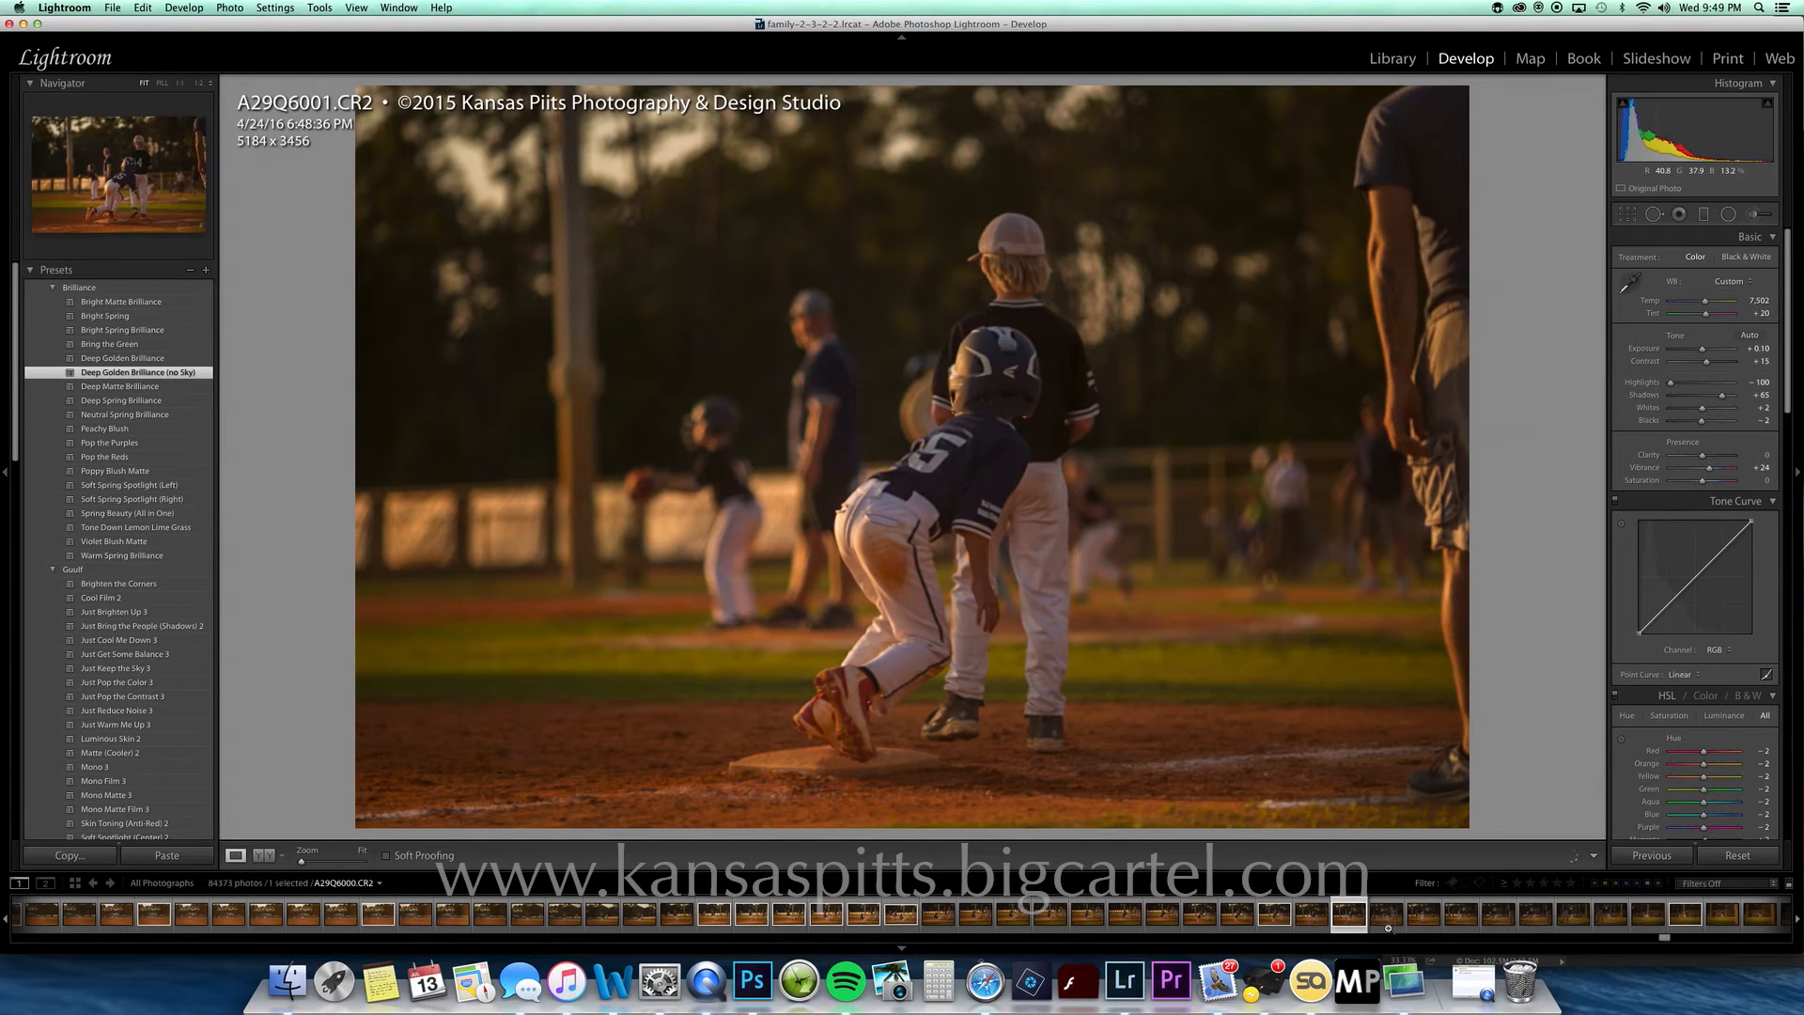
pyautogui.click(1390, 925)
pyautogui.click(1419, 925)
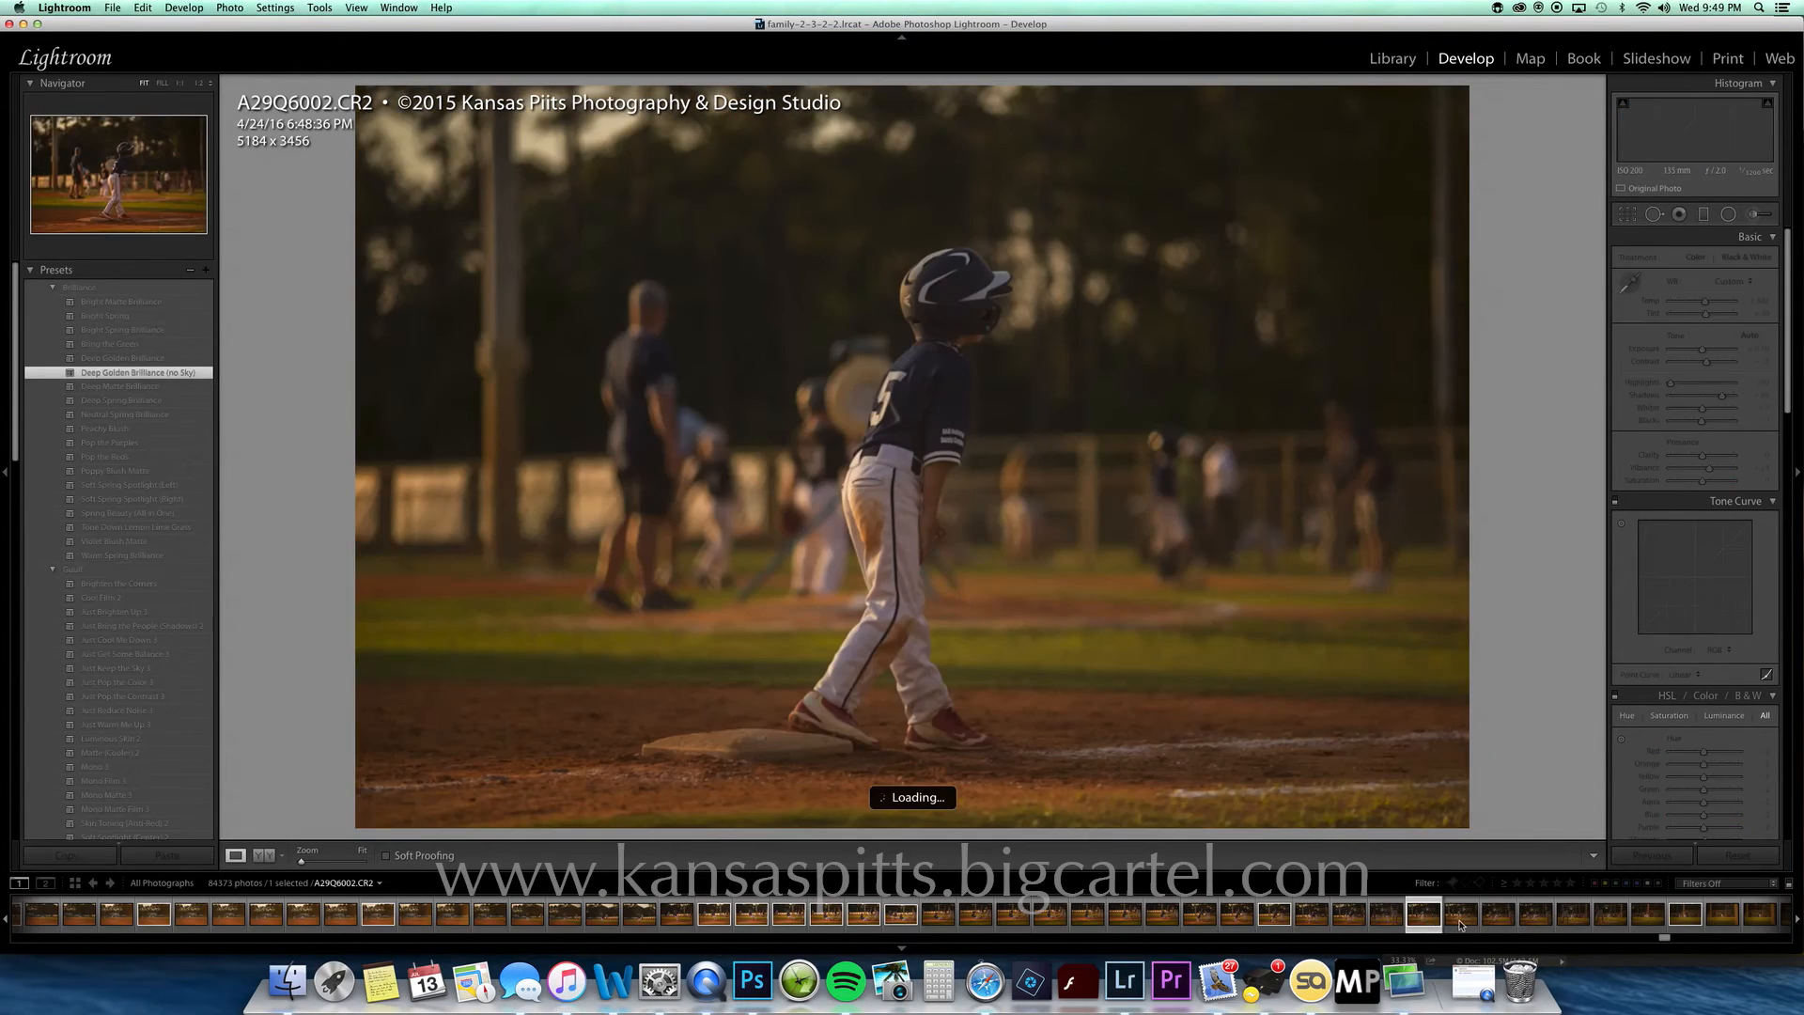
pyautogui.click(1337, 927)
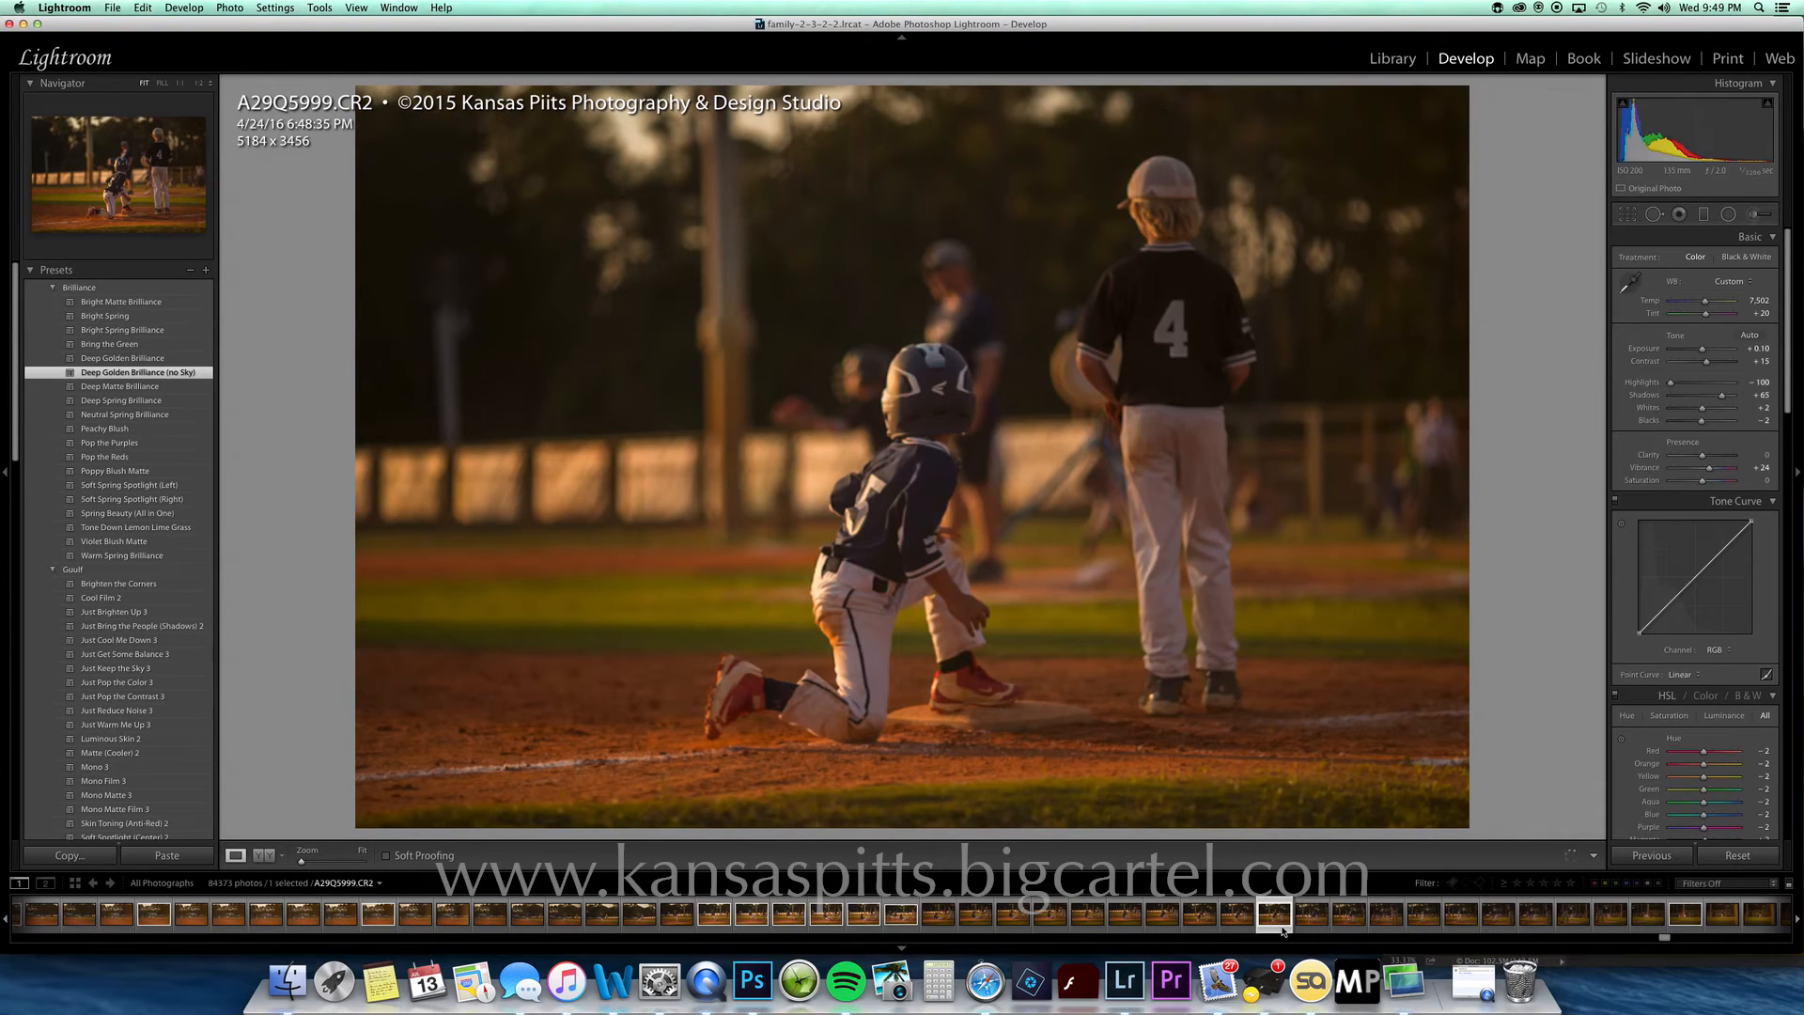
# Step: Return to Photoshop, compare the image with and without the Bold Beautiful Skies group, and delete that group
pyautogui.click(753, 980)
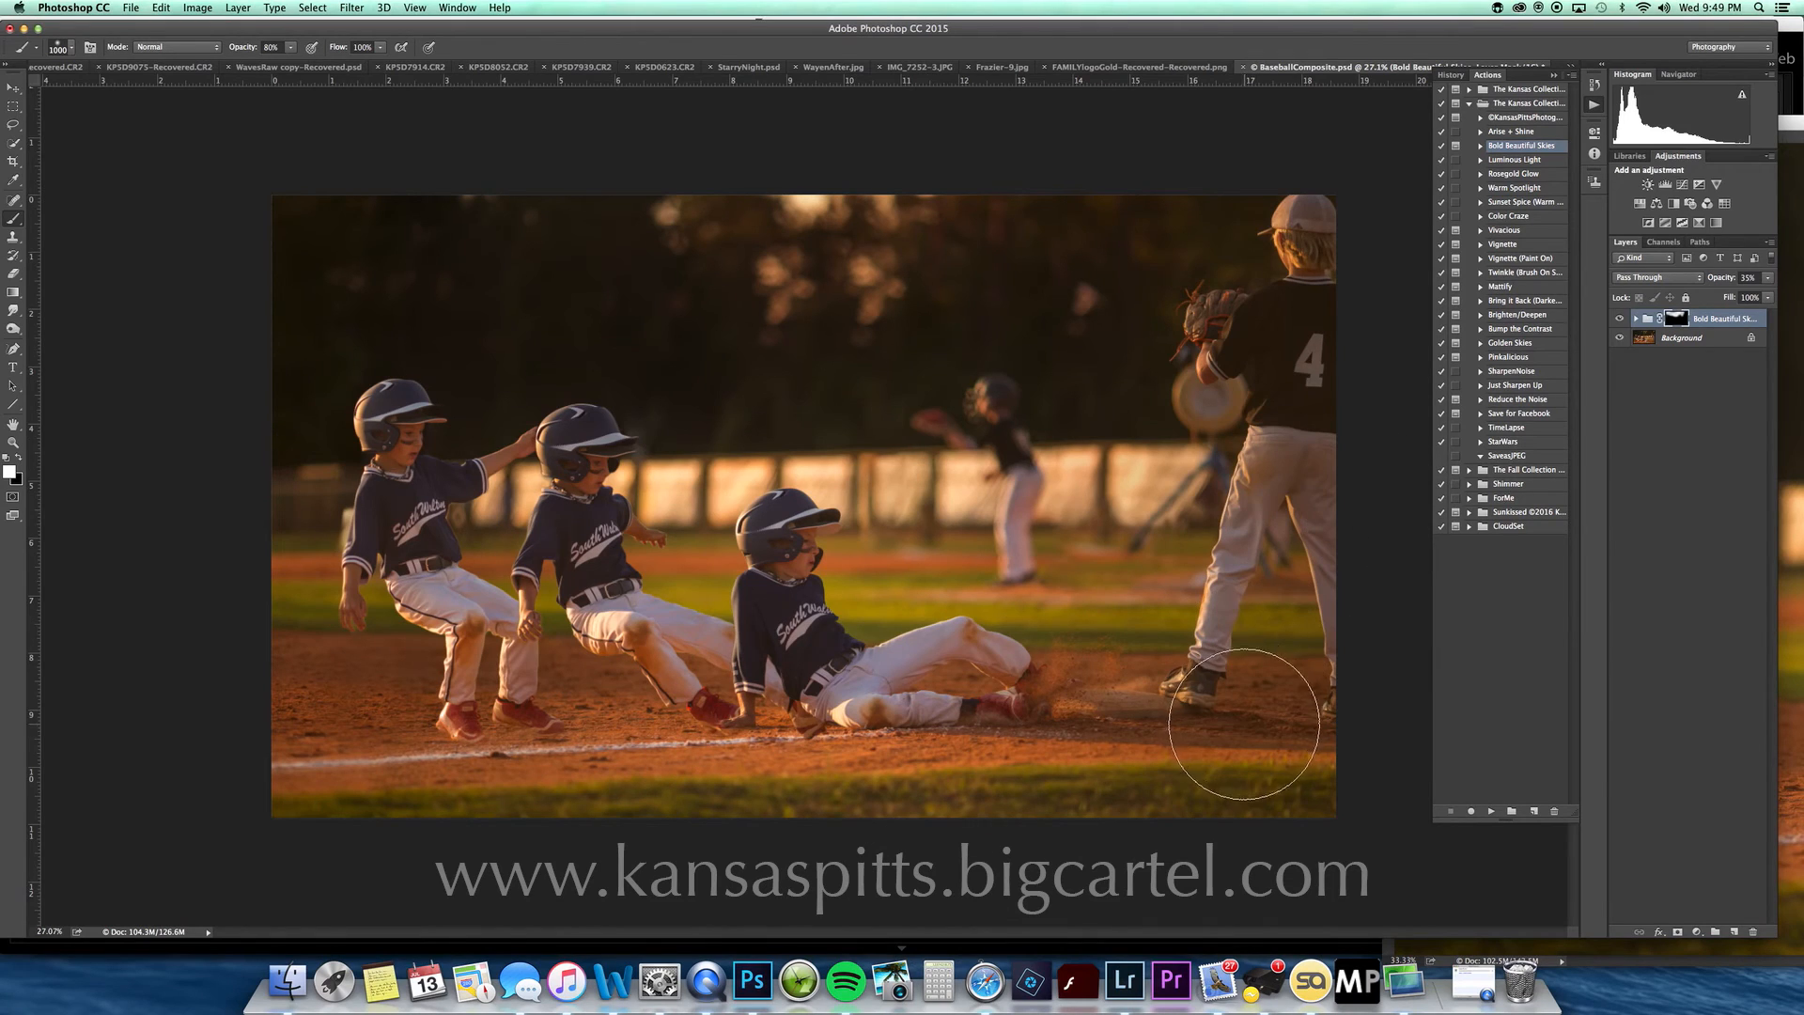
pyautogui.click(1620, 320)
pyautogui.click(1621, 323)
pyautogui.press('Delete')
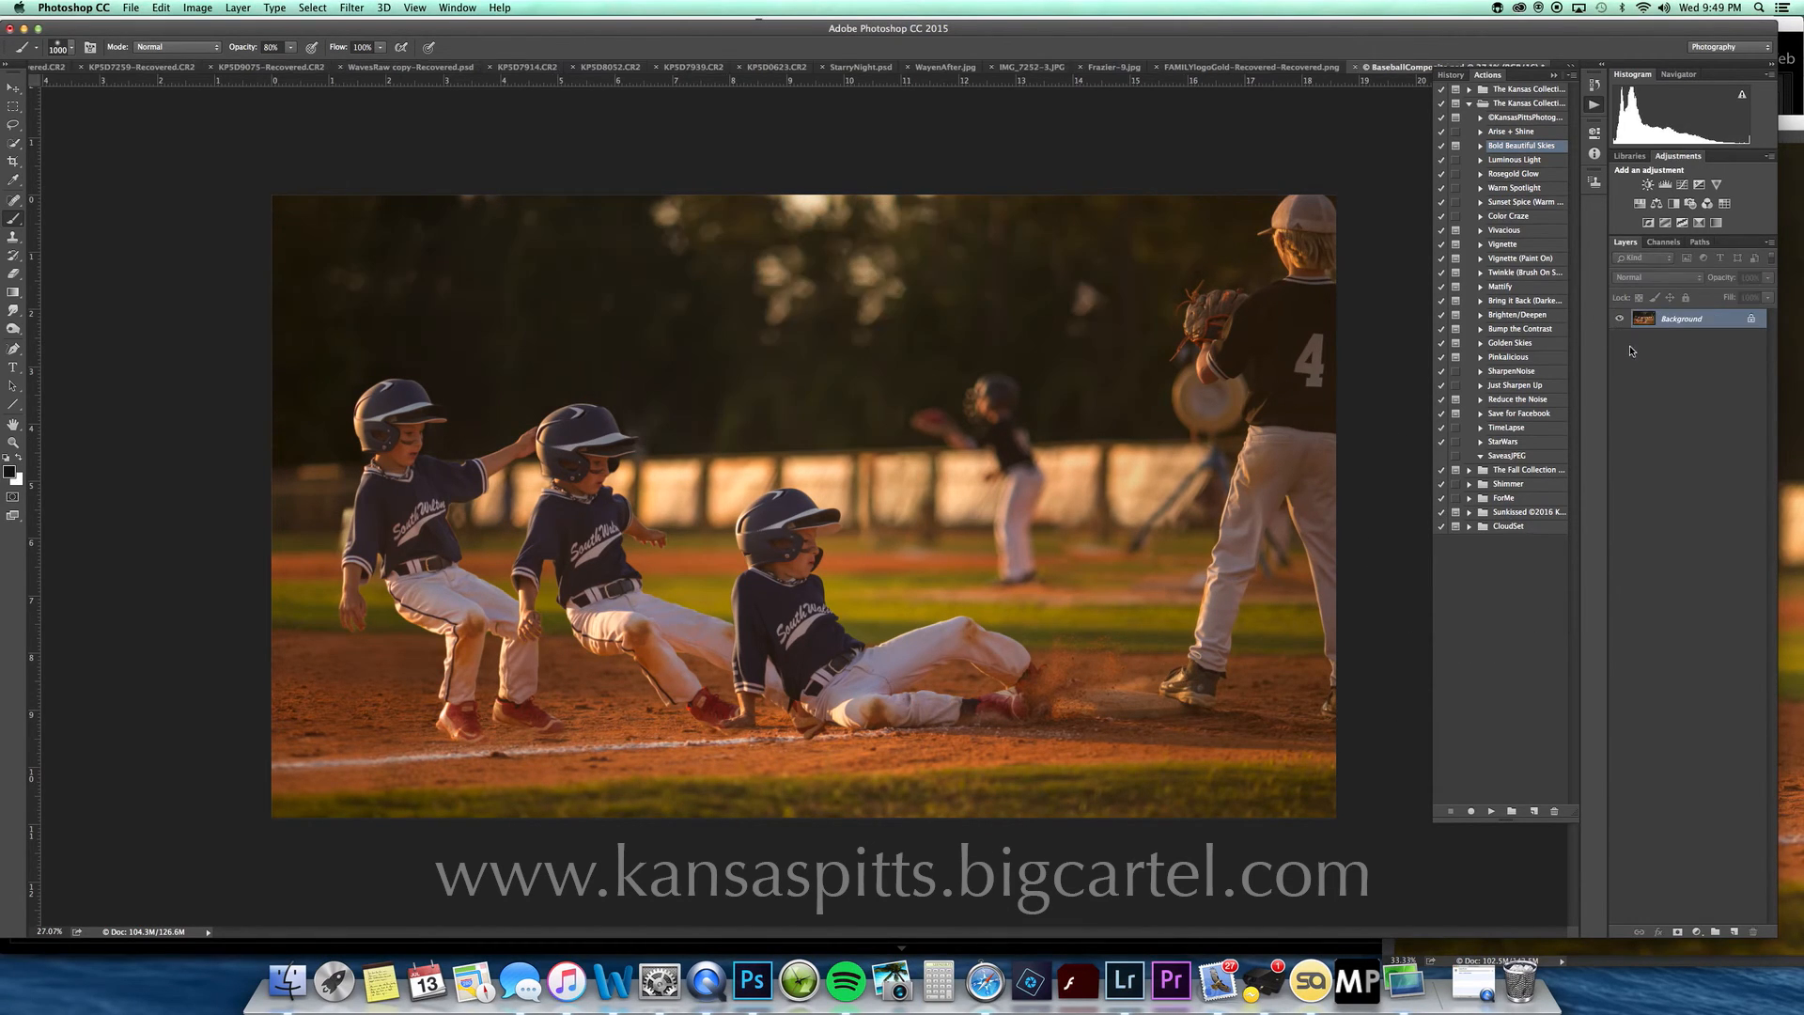
# Step: Run the Arise + Shine action on the composite, and try the Warm Spotlight action over it before undoing that one
pyautogui.click(1522, 131)
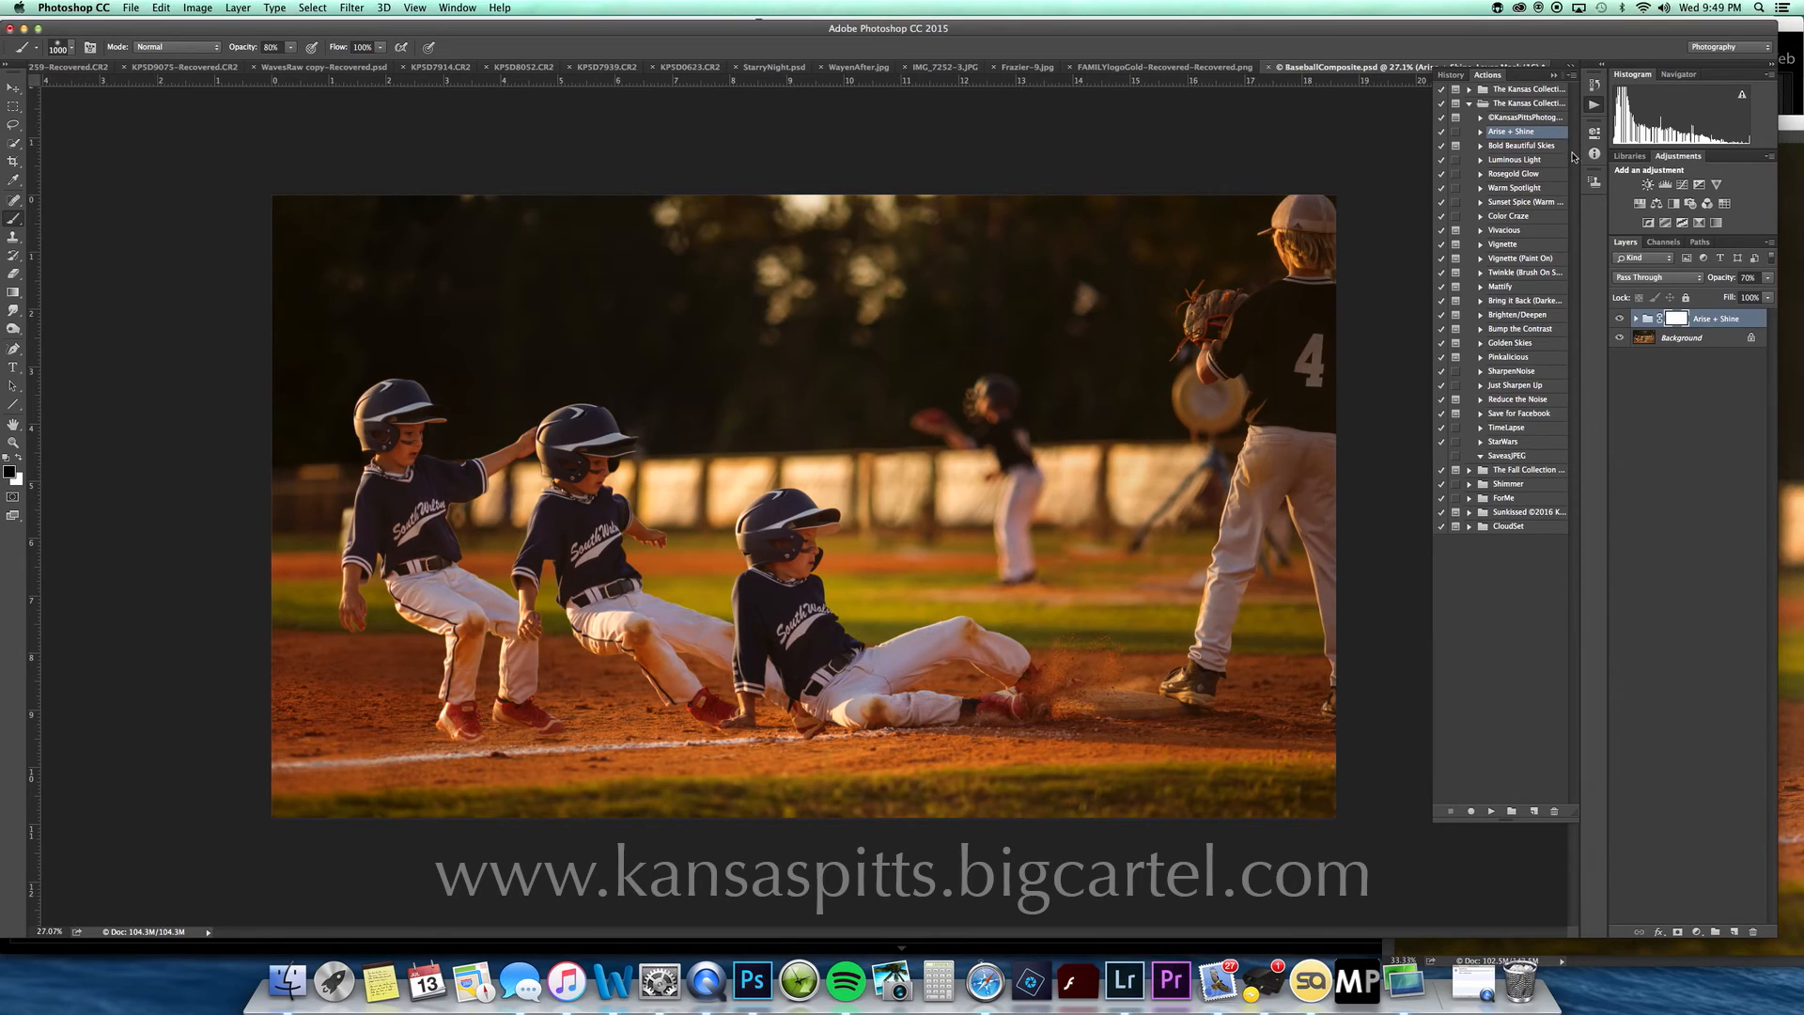
pyautogui.keyDown('super'); pyautogui.doubleClick(1532, 187); pyautogui.keyUp('super')
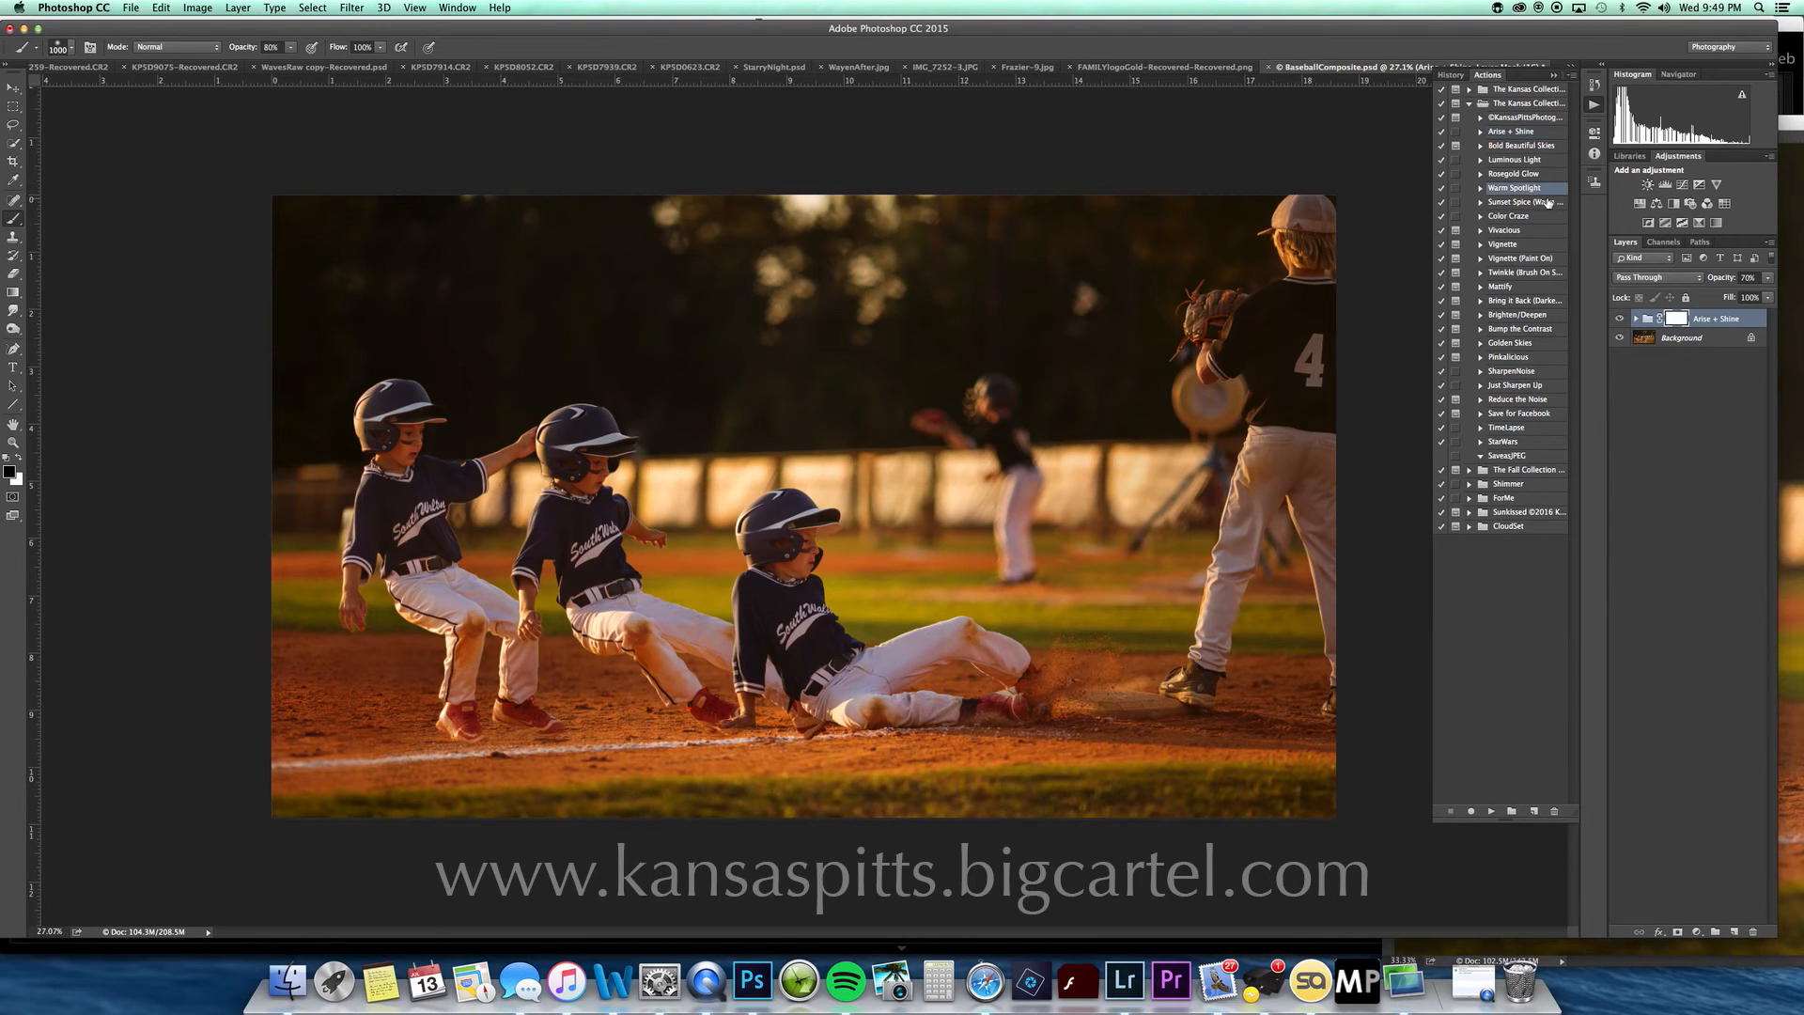
pyautogui.press('super+z')
# Step: Compare the Arise + Shine group on and off, reduce its opacity to 40%, and merge it into the background
pyautogui.click(1618, 319)
pyautogui.click(1619, 319)
pyautogui.click(1621, 318)
pyautogui.click(1624, 318)
pyautogui.moveTo(1767, 278); pyautogui.dragTo(1729, 294)
pyautogui.click(1732, 304)
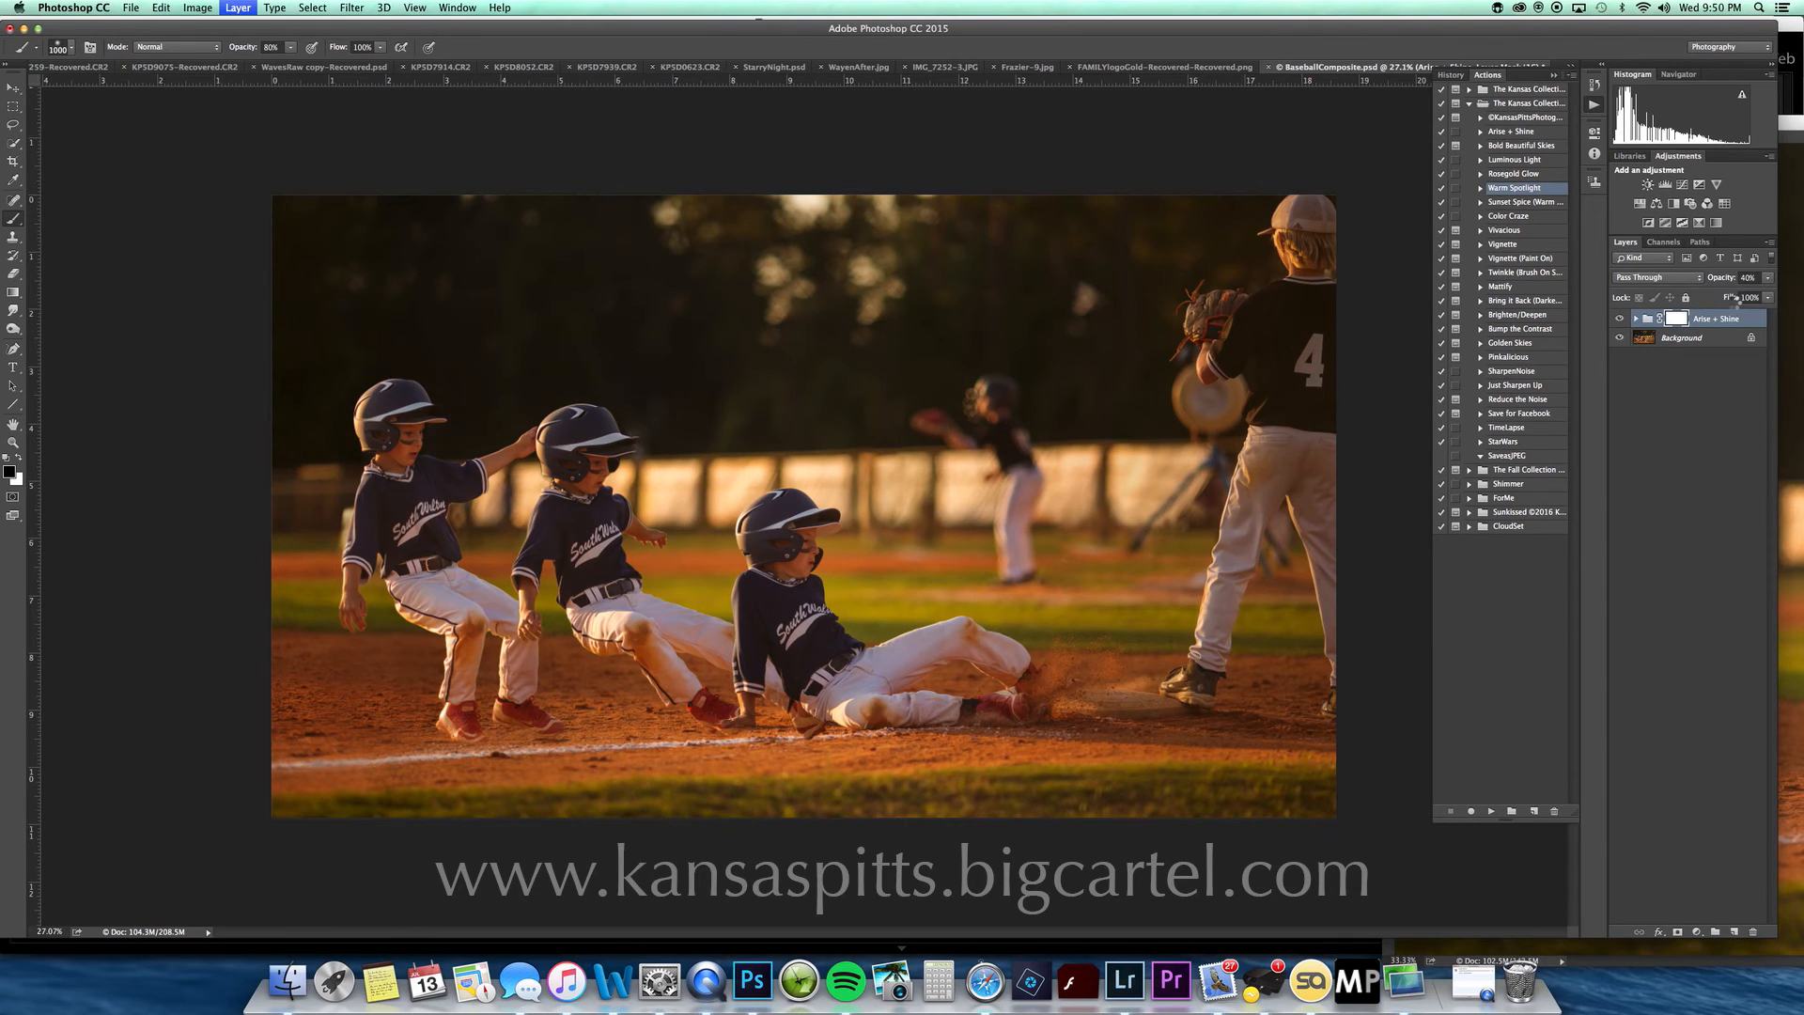
pyautogui.press('super+e')
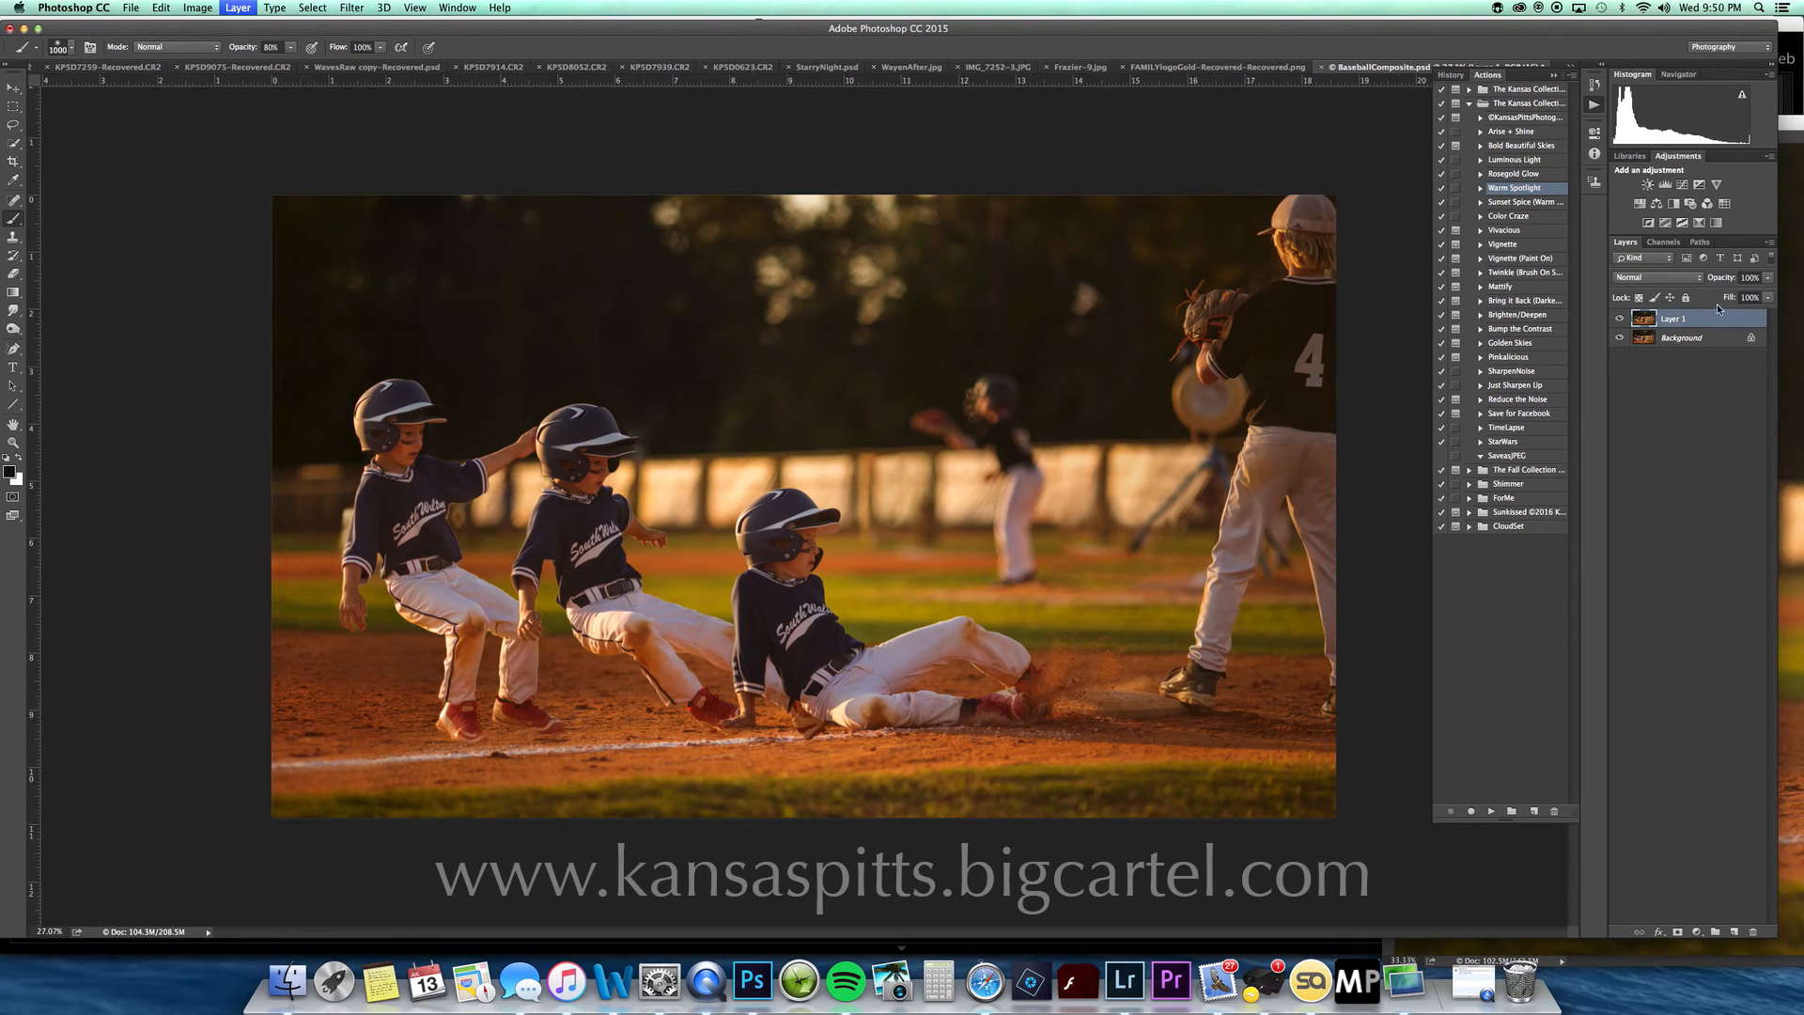
# Step: Apply the Nik Collection HDR Efex Pro 2 filter with the Dramatic preset to a duplicate layer of the merged image
pyautogui.click(351, 7)
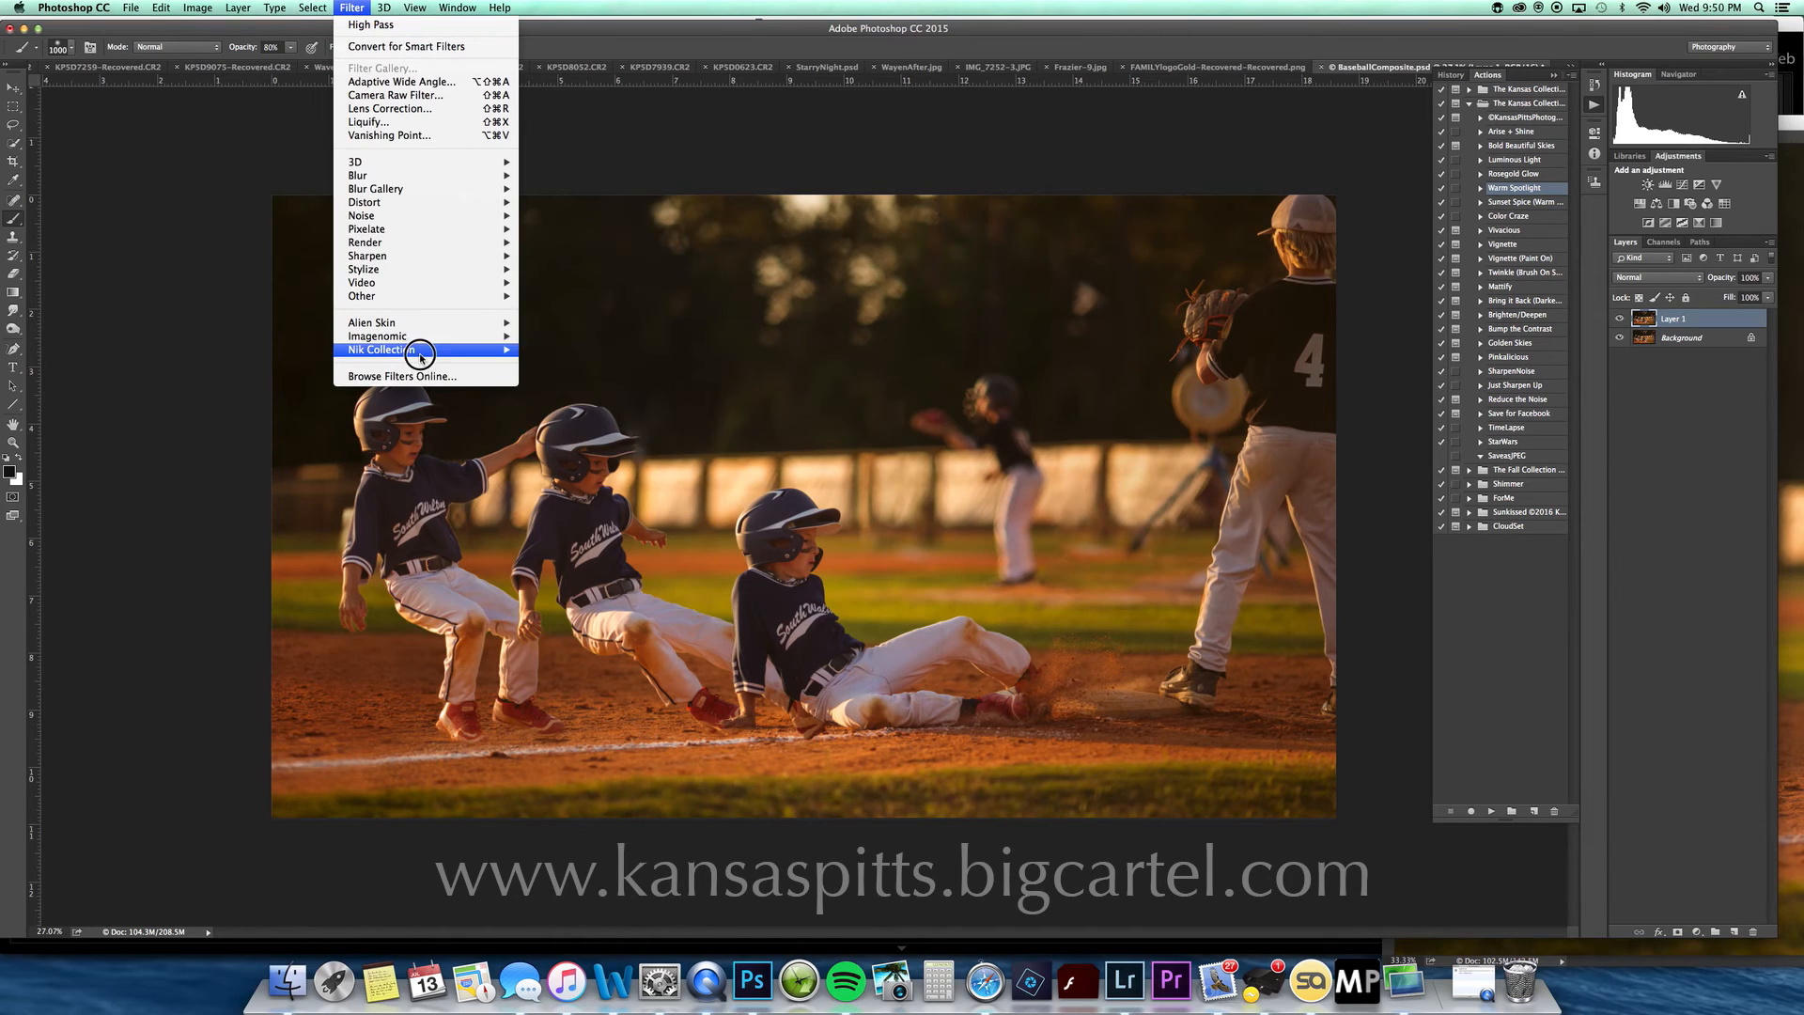
pyautogui.moveTo(420, 354)
pyautogui.click(590, 396)
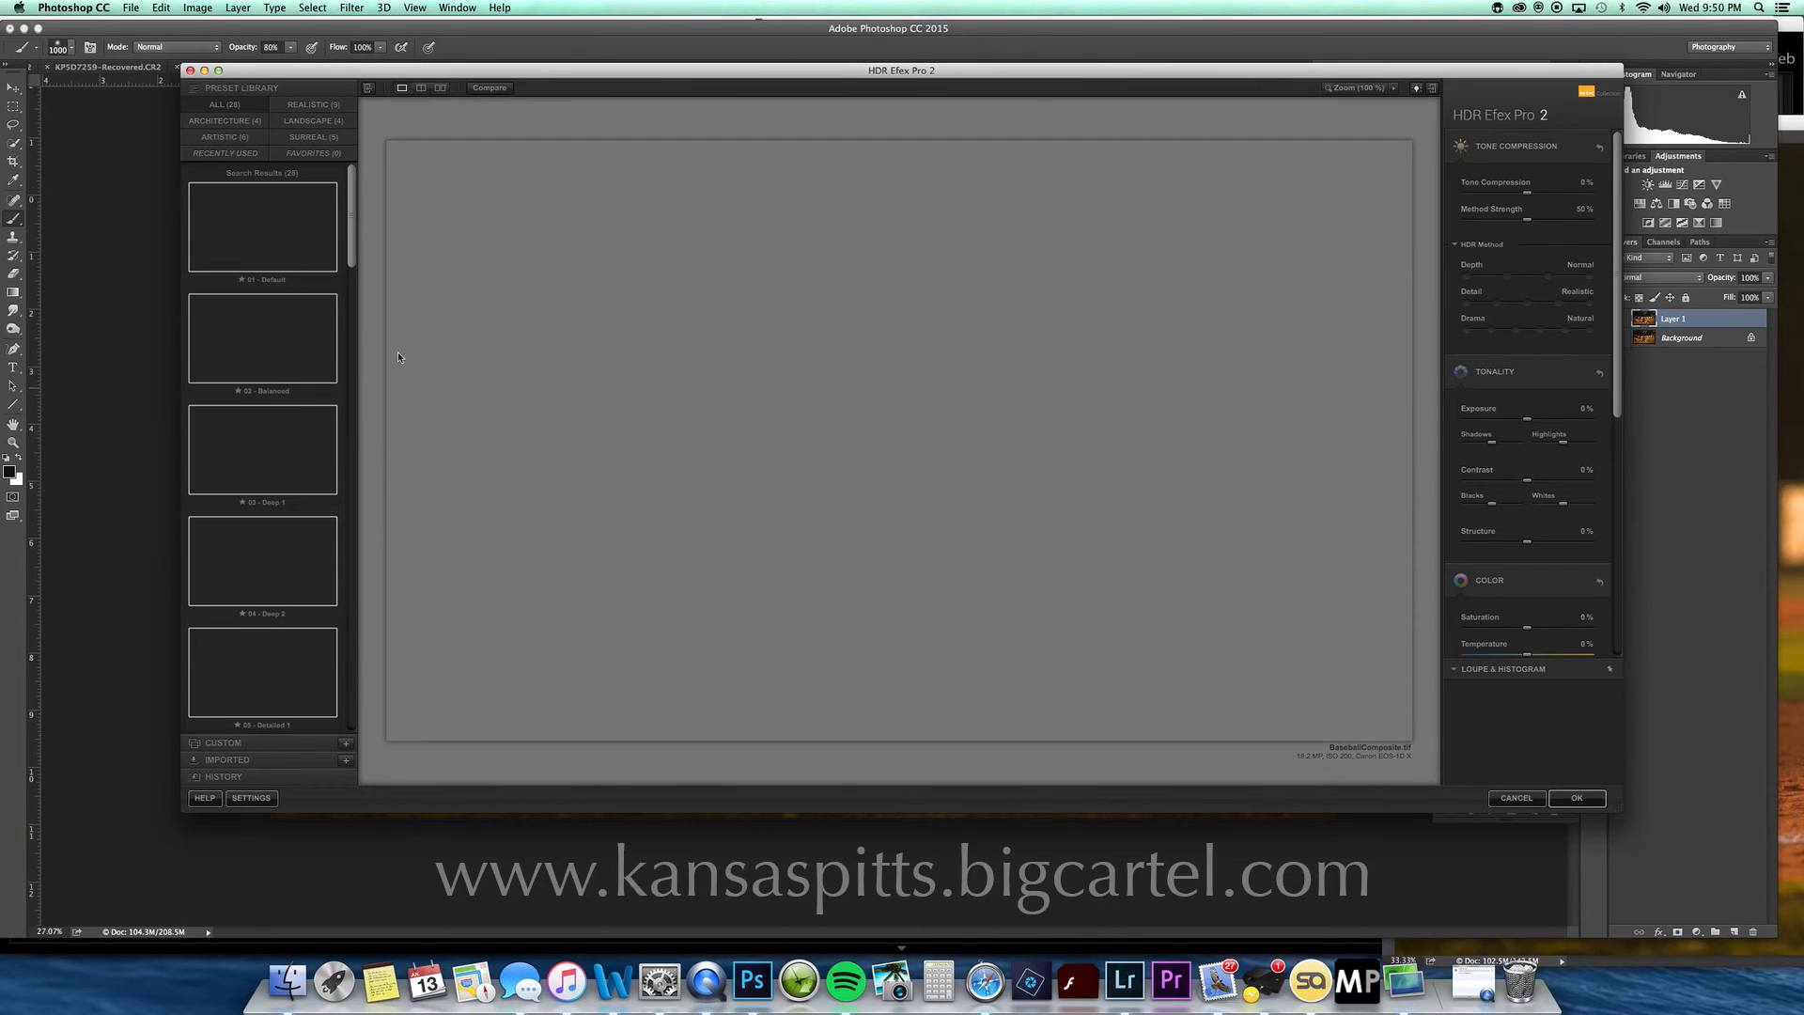
pyautogui.moveTo(354, 228); pyautogui.dragTo(333, 479)
pyautogui.click(333, 479)
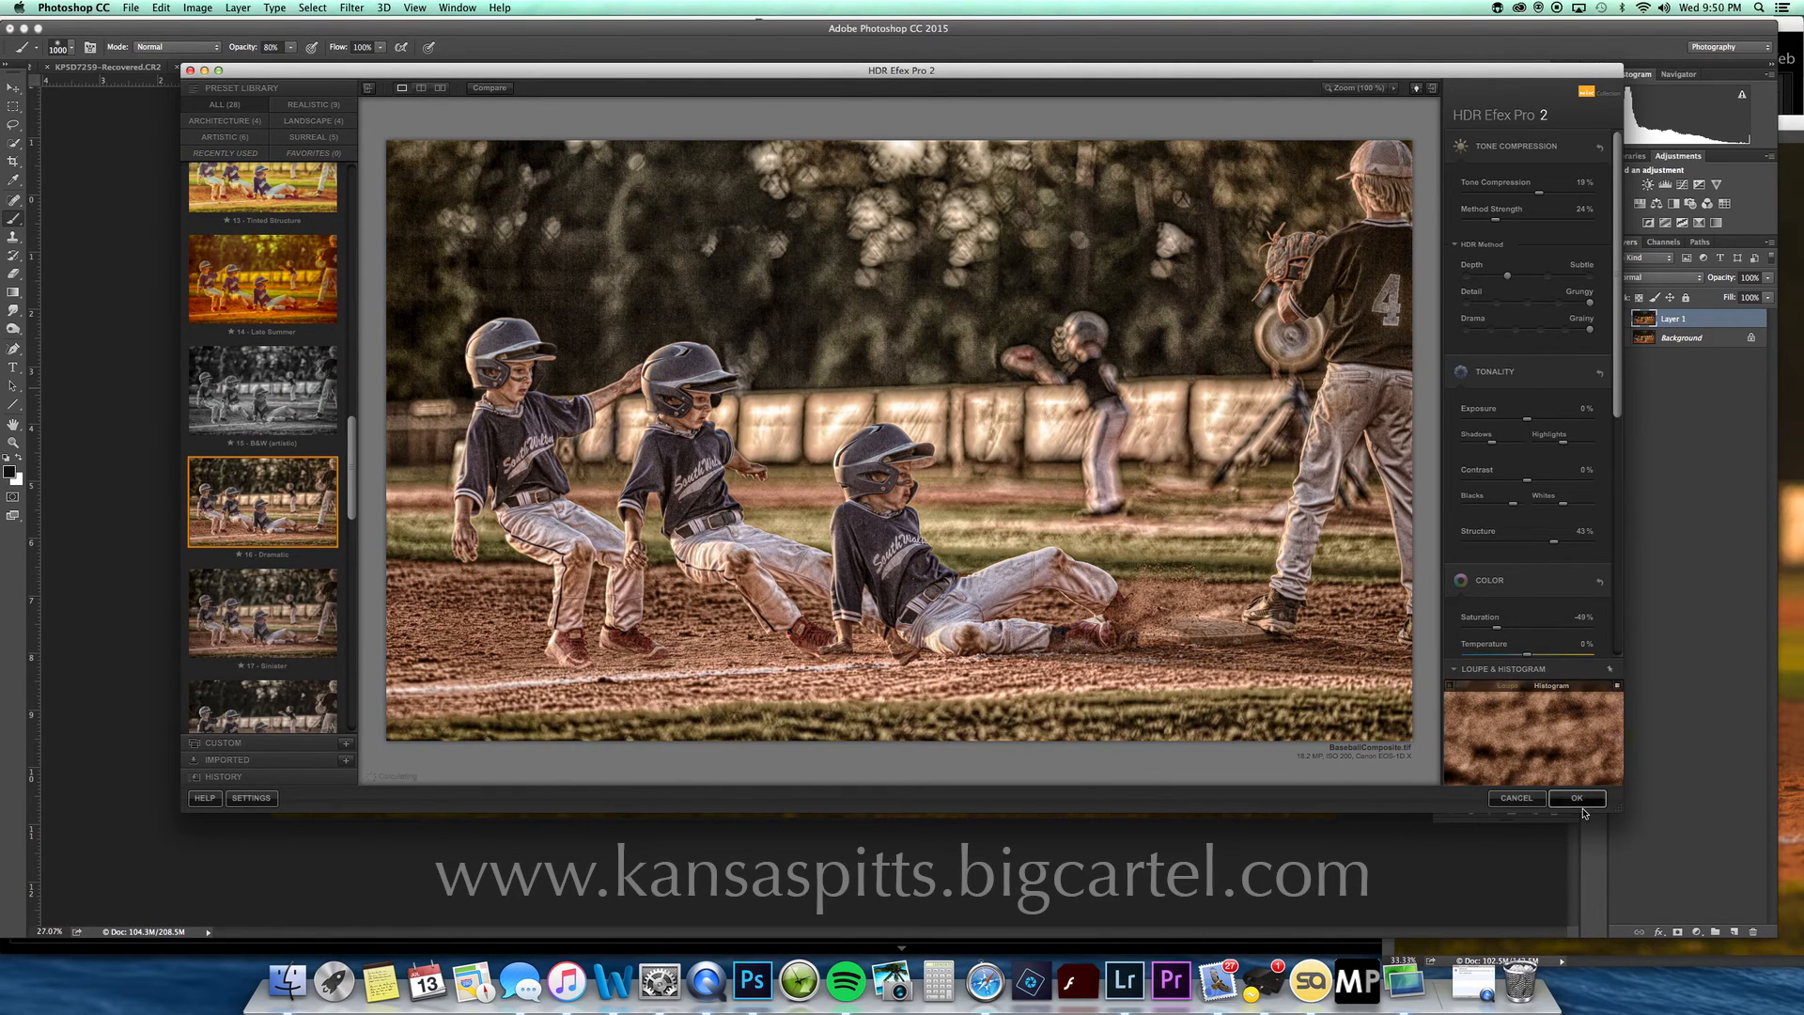
pyautogui.click(1566, 802)
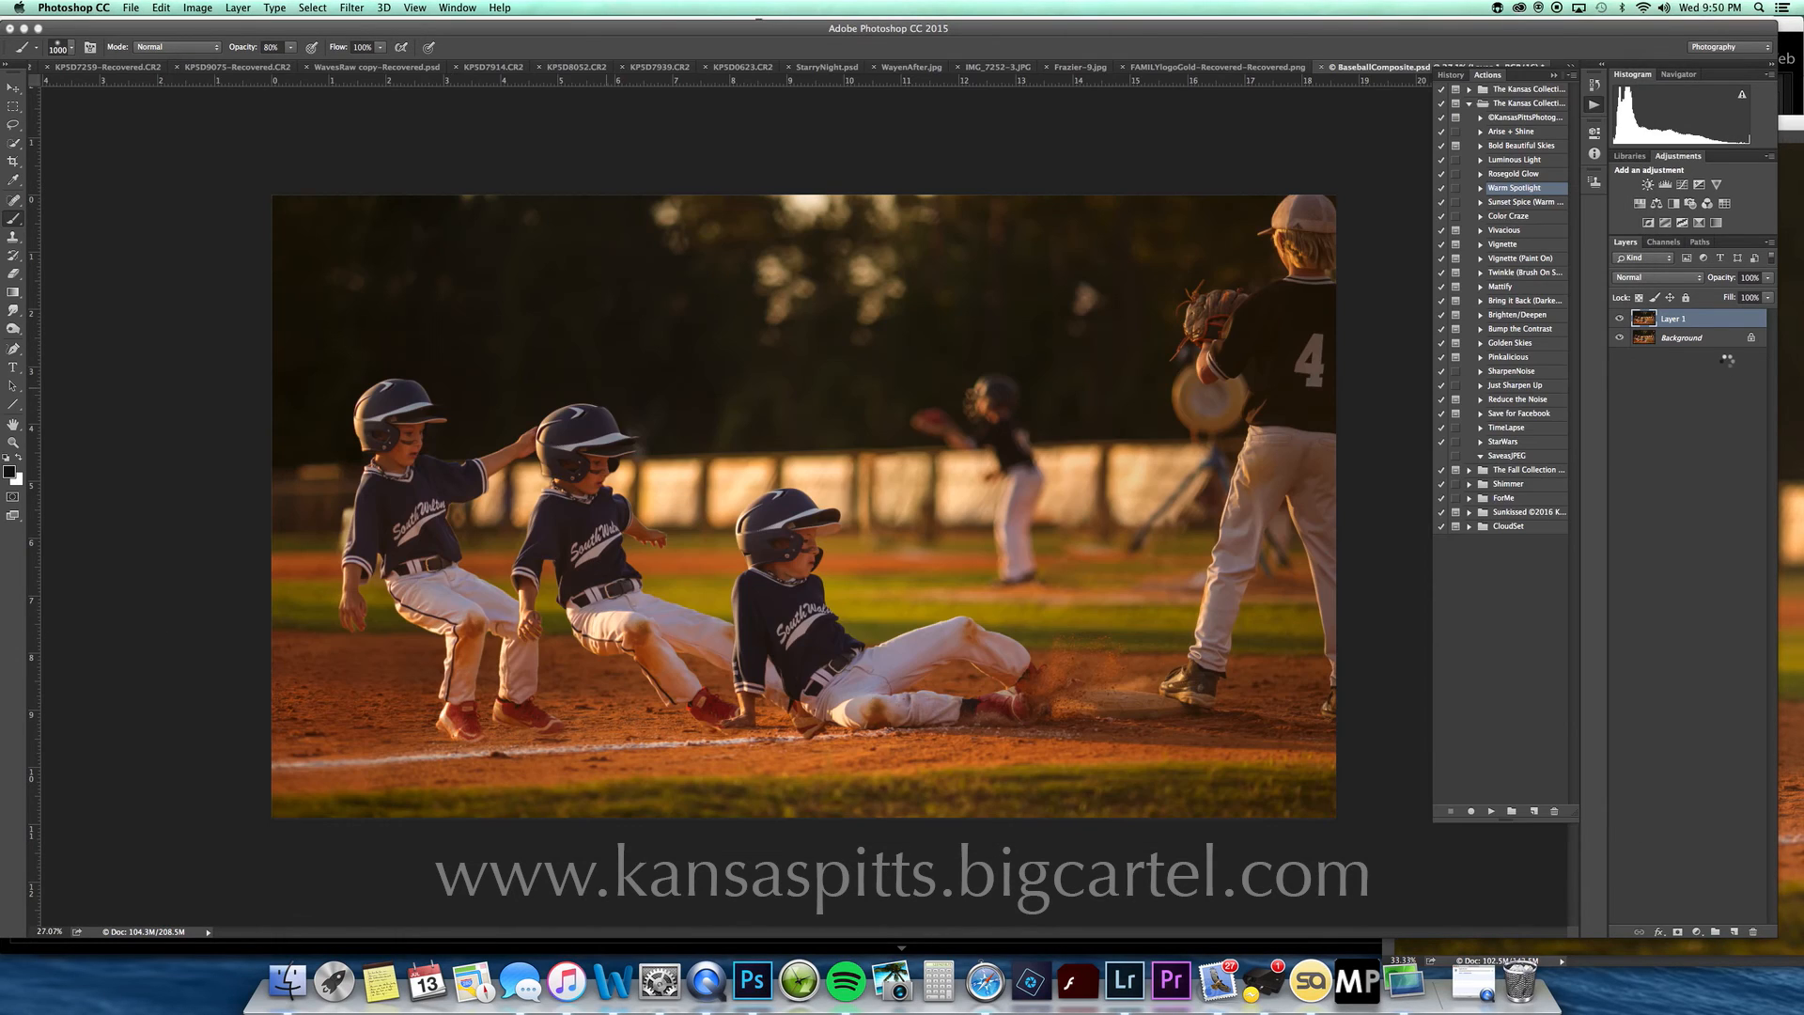
# Step: Lower the opacity of the HDR-filtered Layer 1 to 28% and toggle its visibility to compare
pyautogui.click(1768, 279)
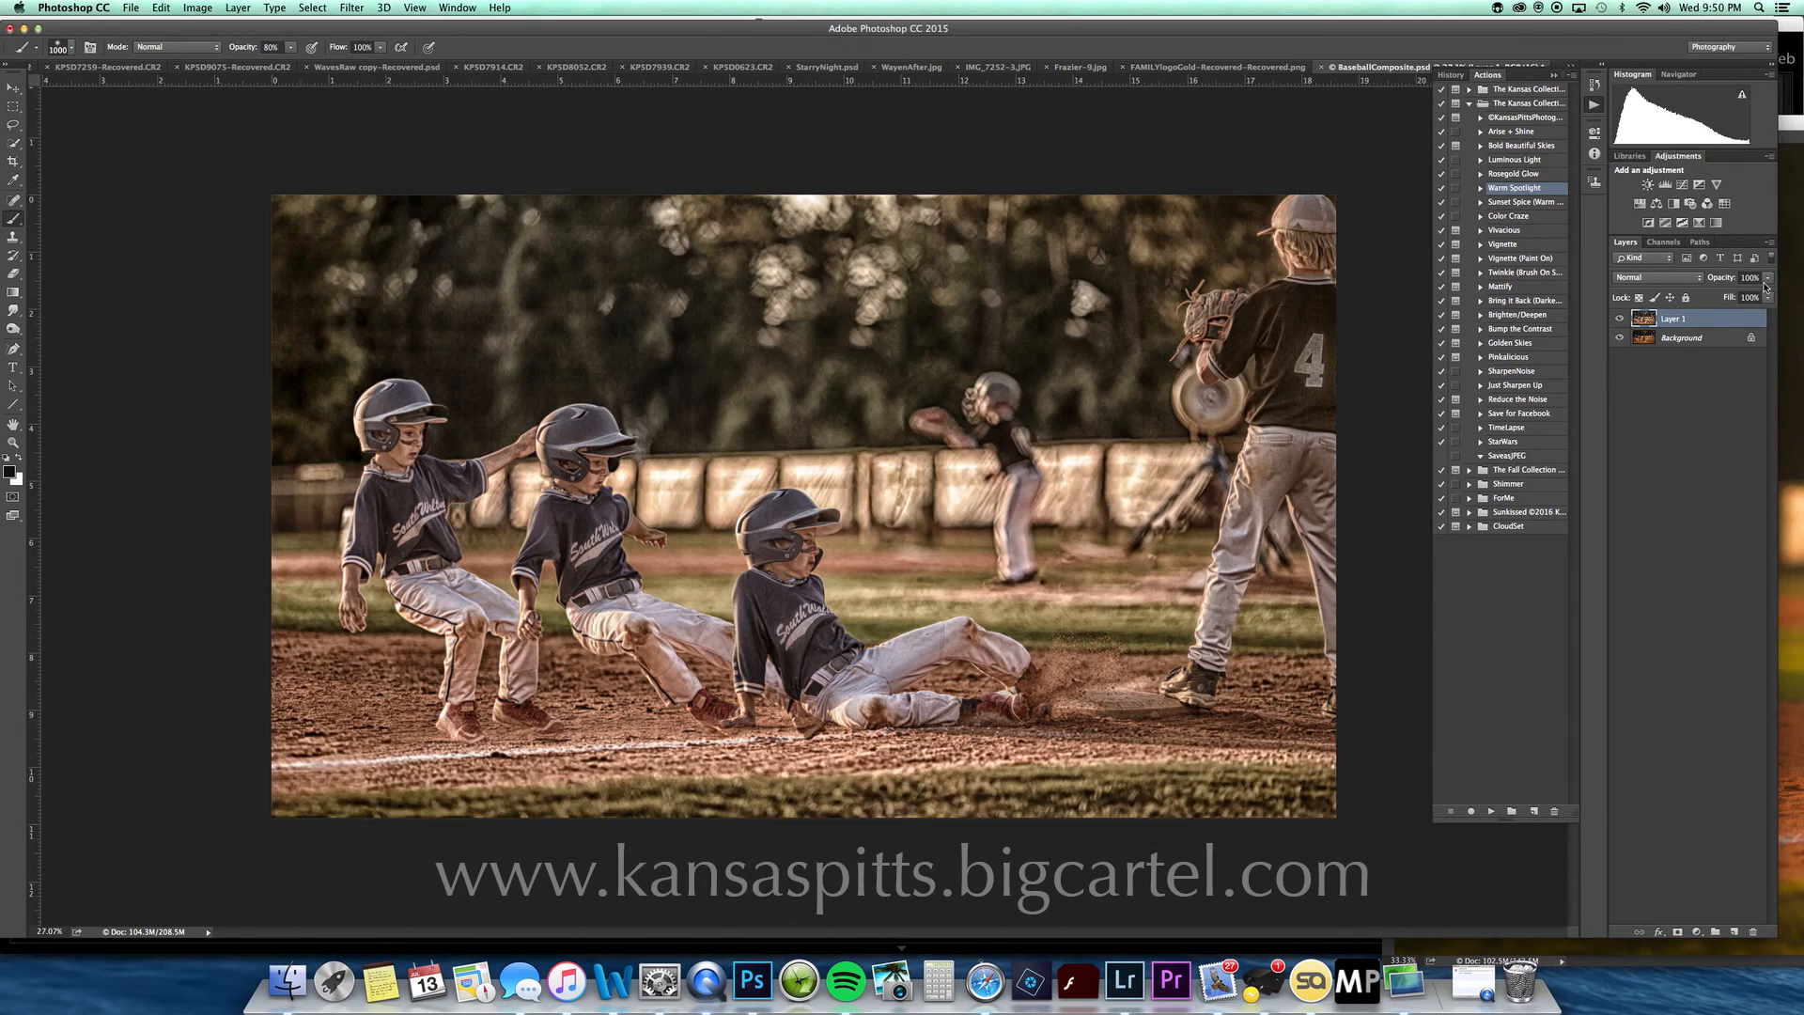
pyautogui.moveTo(1724, 294); pyautogui.dragTo(1724, 299)
pyautogui.click(1621, 321)
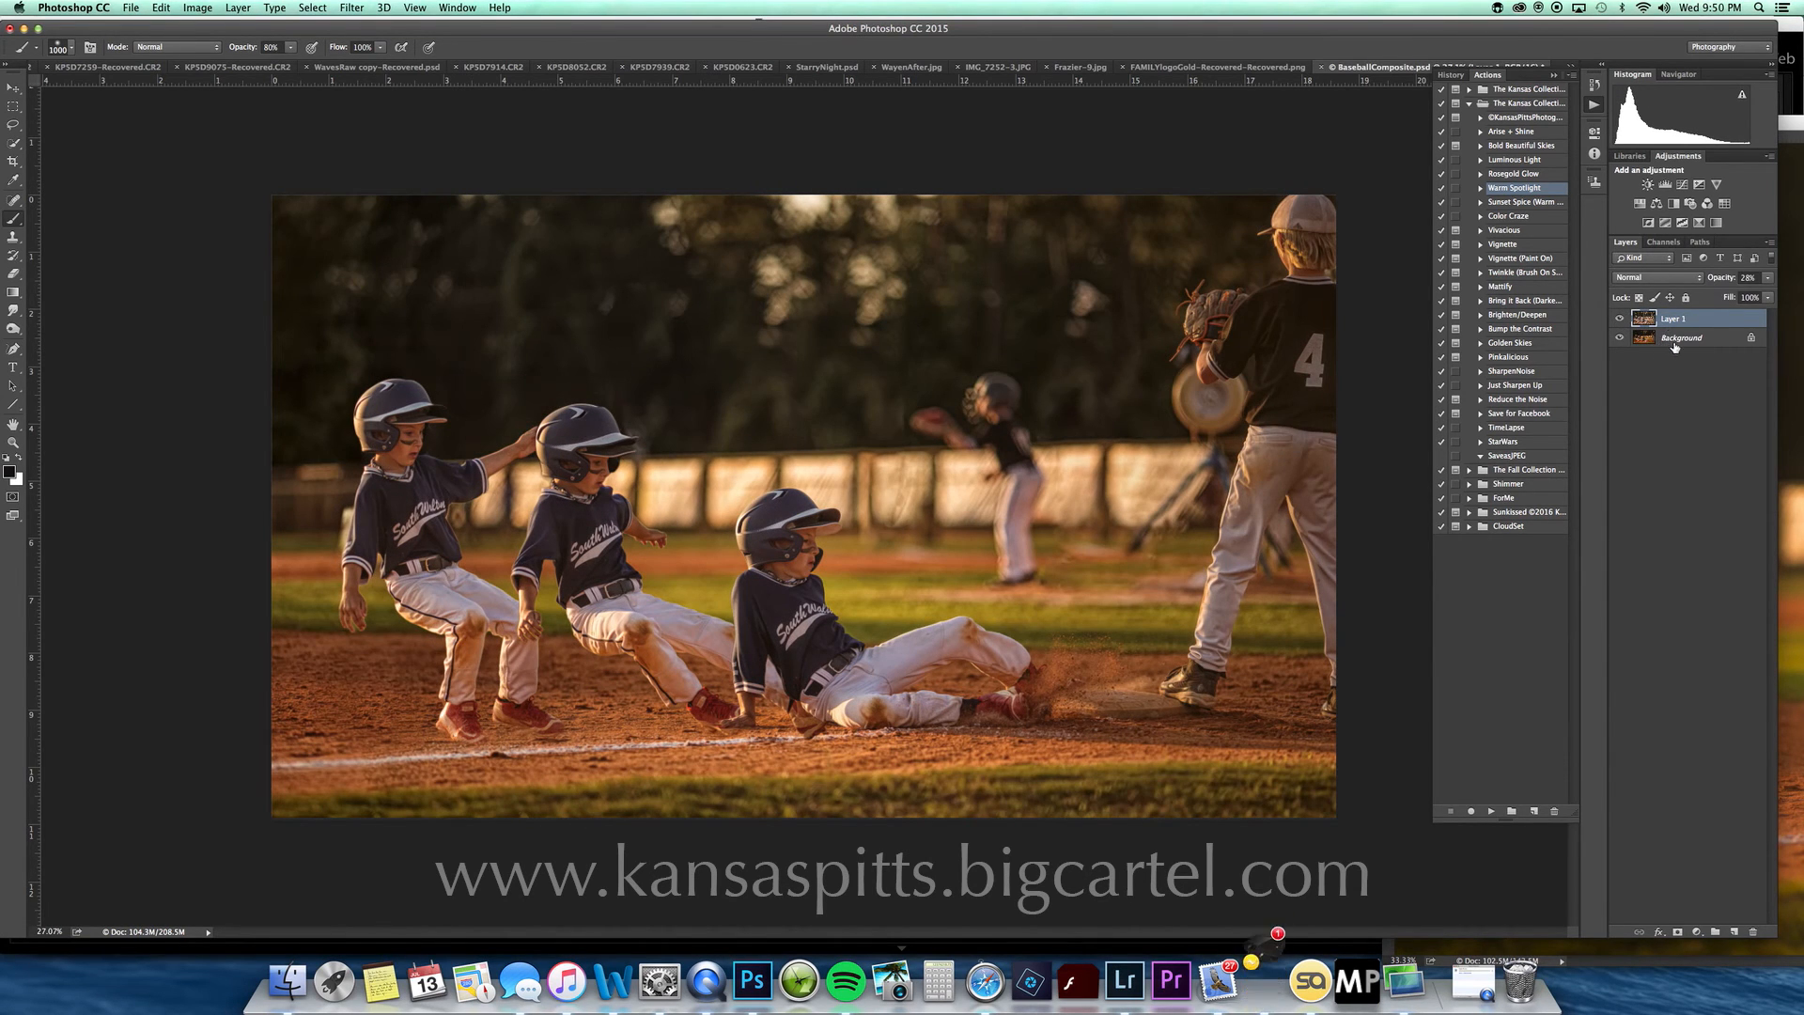
# Step: Lower the HDR-filtered Layer 1's opacity to 24% and toggle its visibility to compare
pyautogui.click(1768, 281)
pyautogui.moveTo(1721, 297); pyautogui.dragTo(1718, 295)
pyautogui.click(1620, 319)
pyautogui.click(1619, 319)
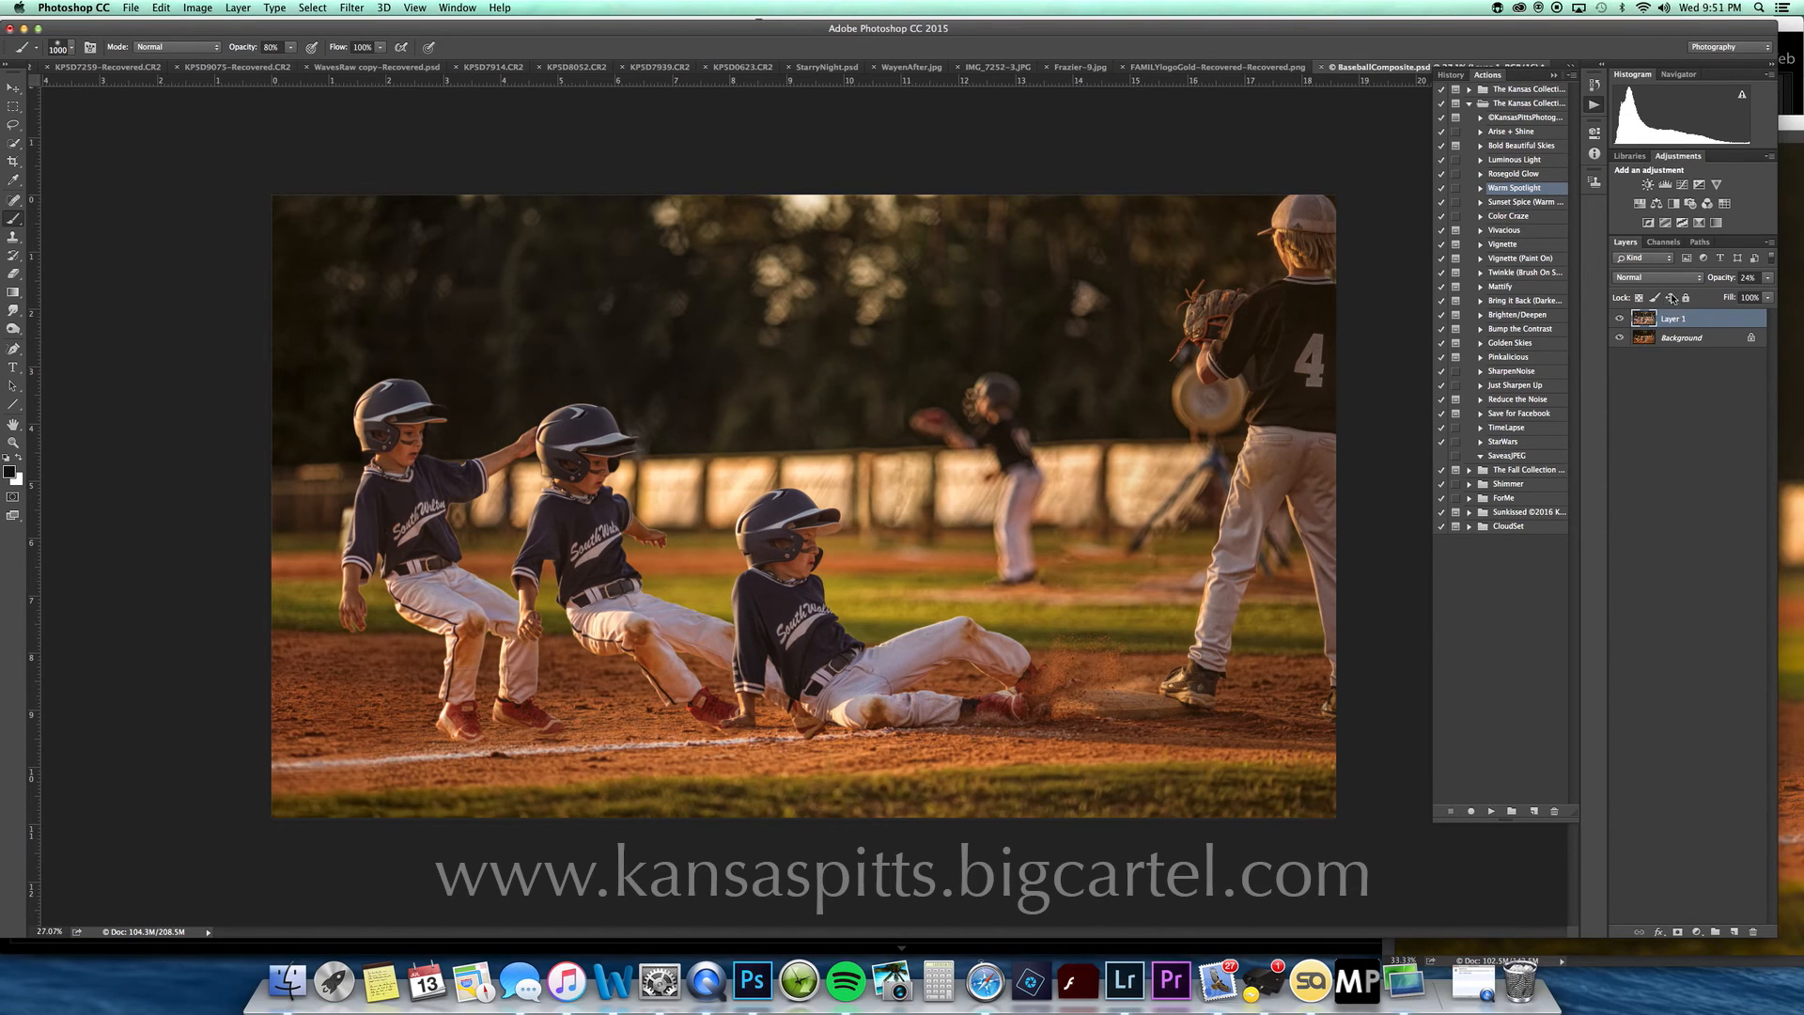
# Step: Try the Multiply blend mode on Layer 1, compare it on and off, and restore the Normal mode
pyautogui.click(1661, 279)
pyautogui.click(1664, 318)
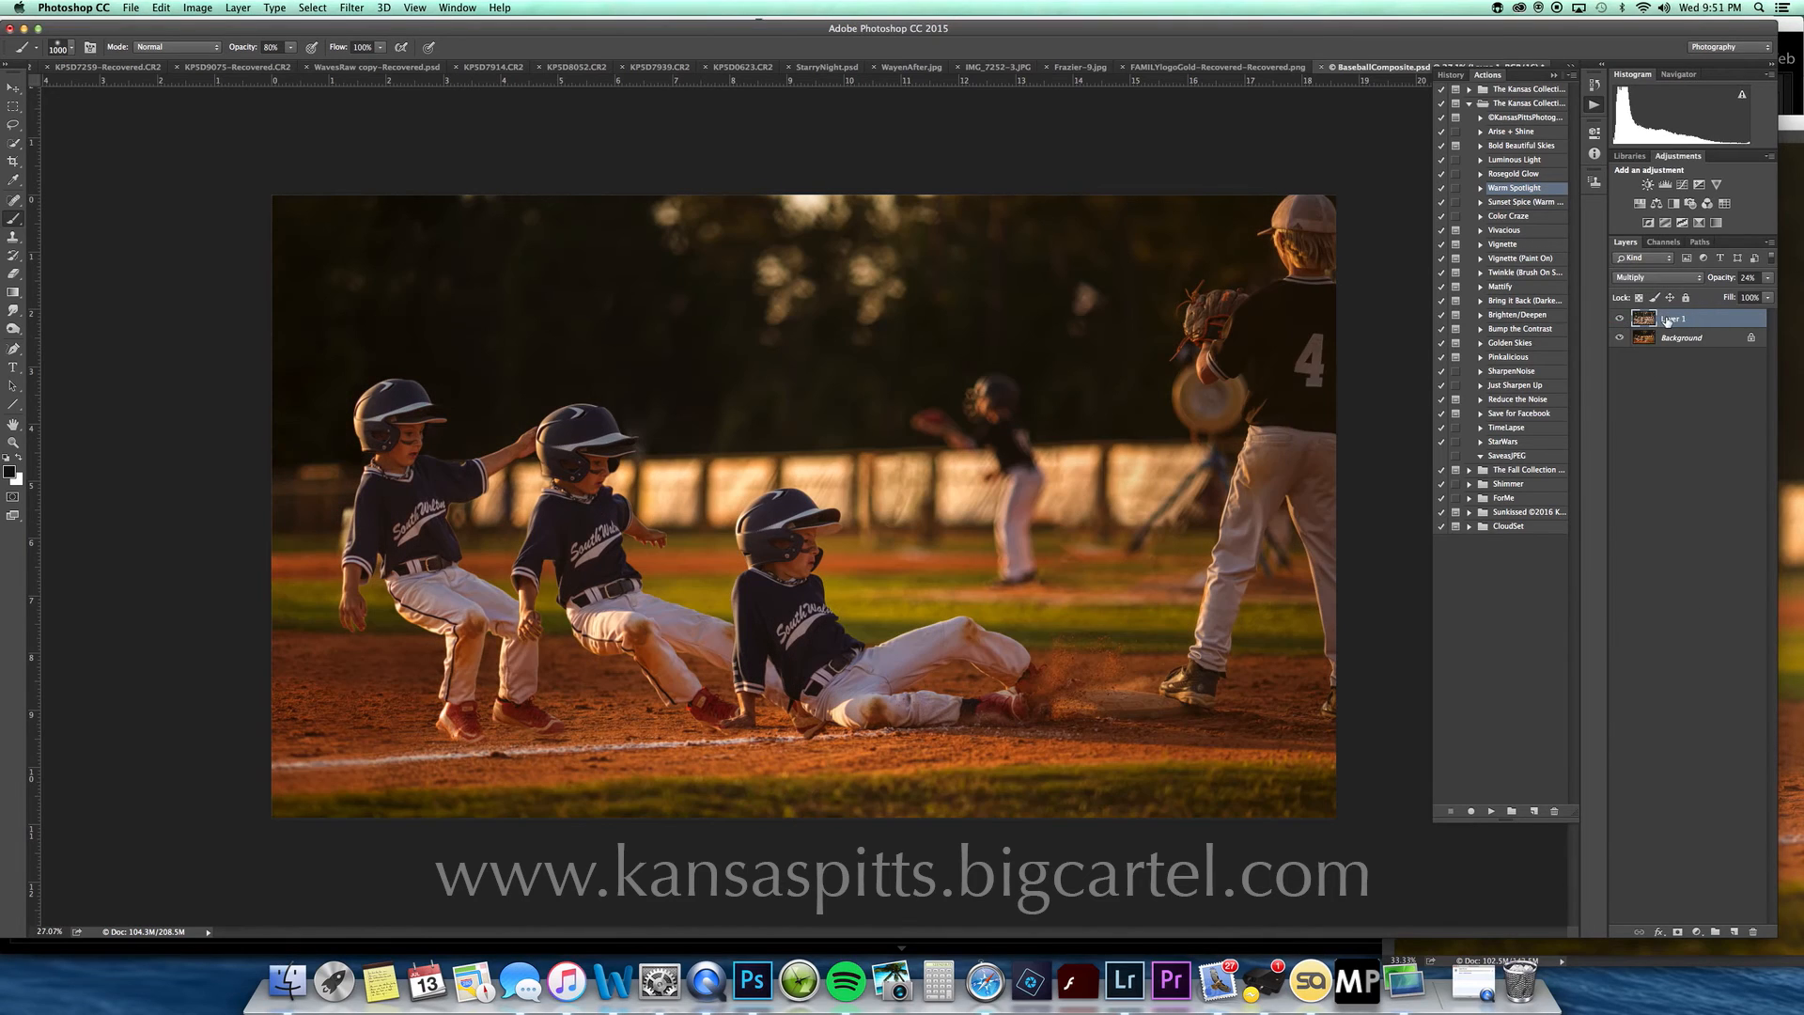
pyautogui.click(1620, 319)
pyautogui.click(1620, 319)
pyautogui.click(1655, 278)
pyautogui.click(1654, 237)
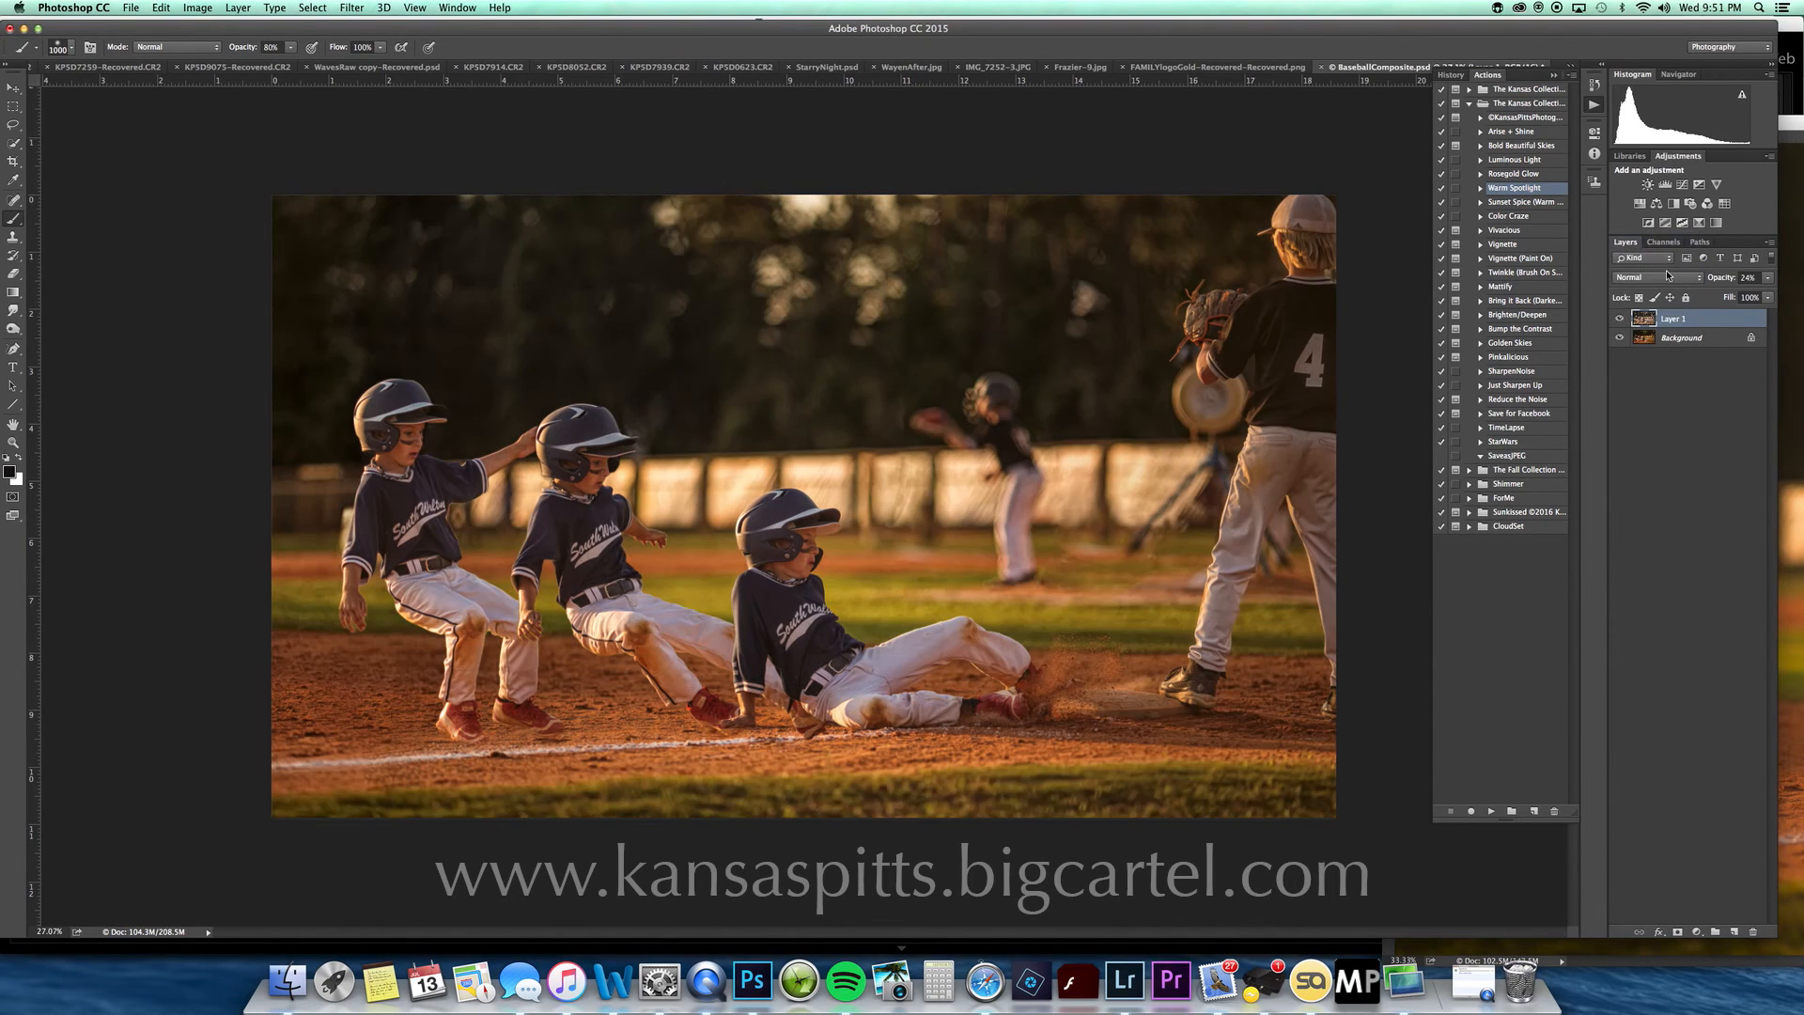
# Step: Mask the HDR effect off the dark trees with a black brush on a new layer mask, and merge Layer 1 down
pyautogui.click(1677, 932)
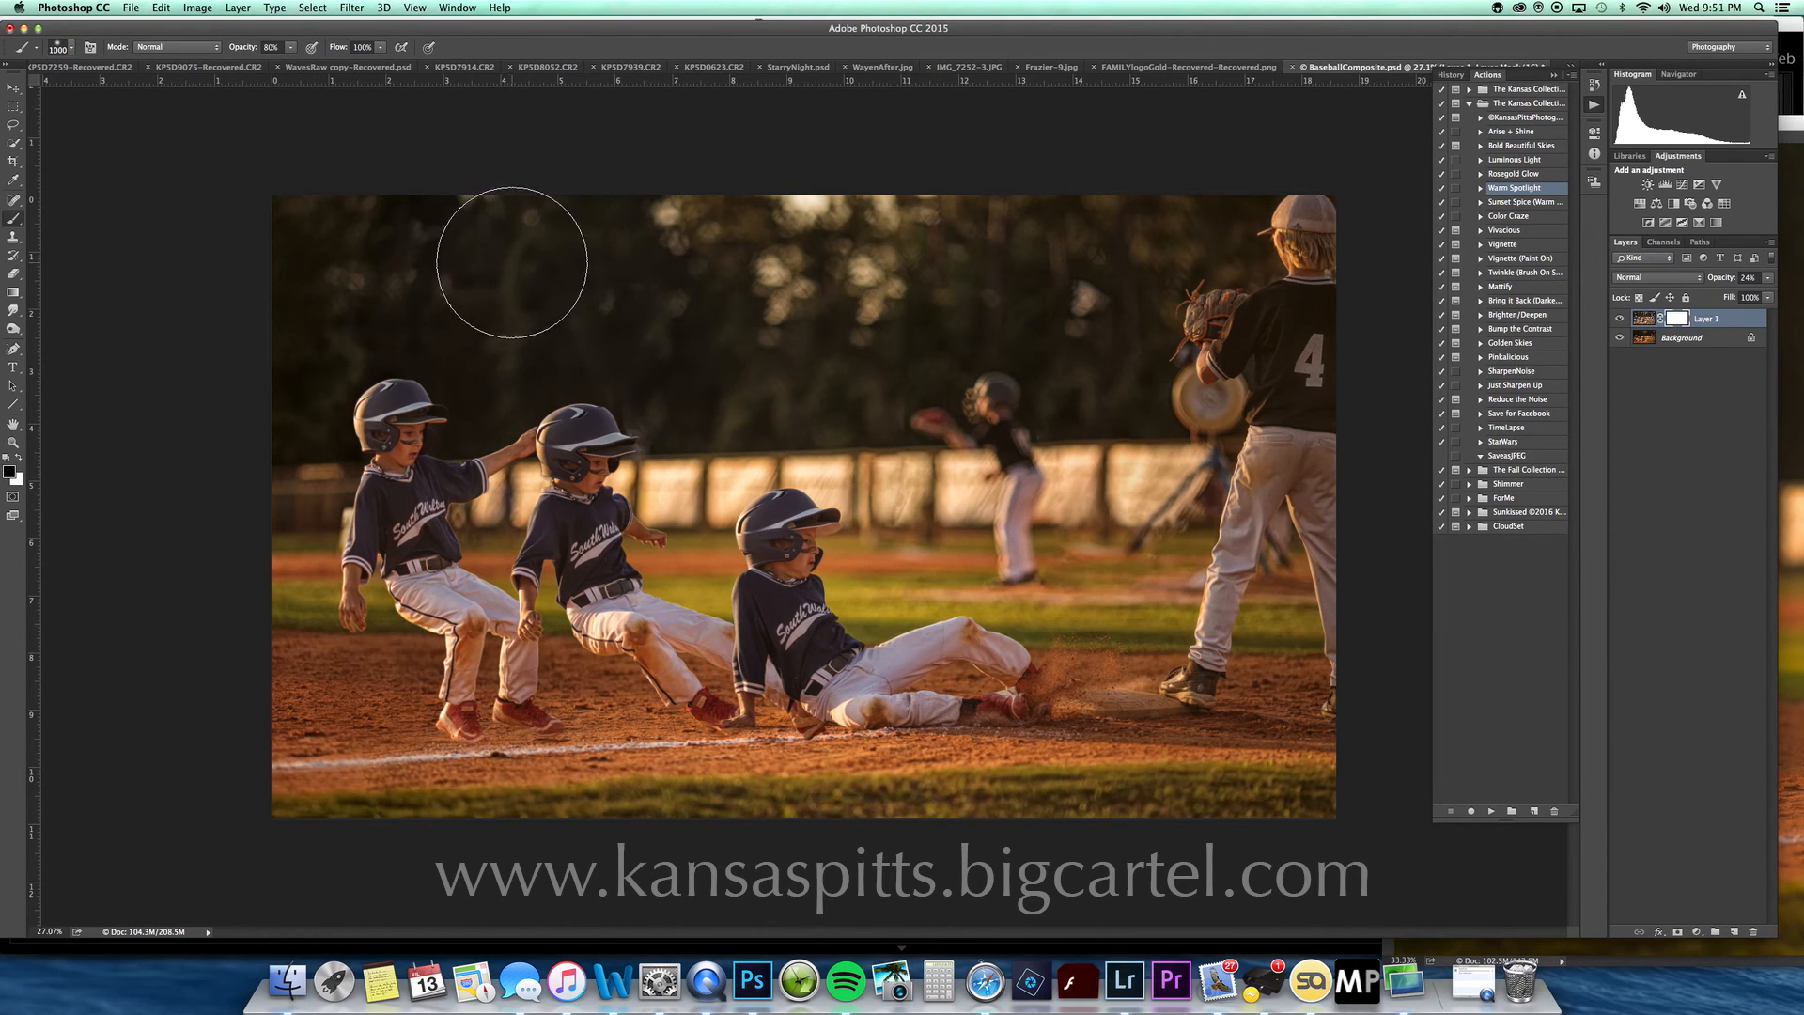
pyautogui.moveTo(656, 333)
pyautogui.mouseDown()
pyautogui.moveTo(905, 290)
pyautogui.moveTo(1087, 294)
pyautogui.moveTo(810, 388)
pyautogui.mouseUp()
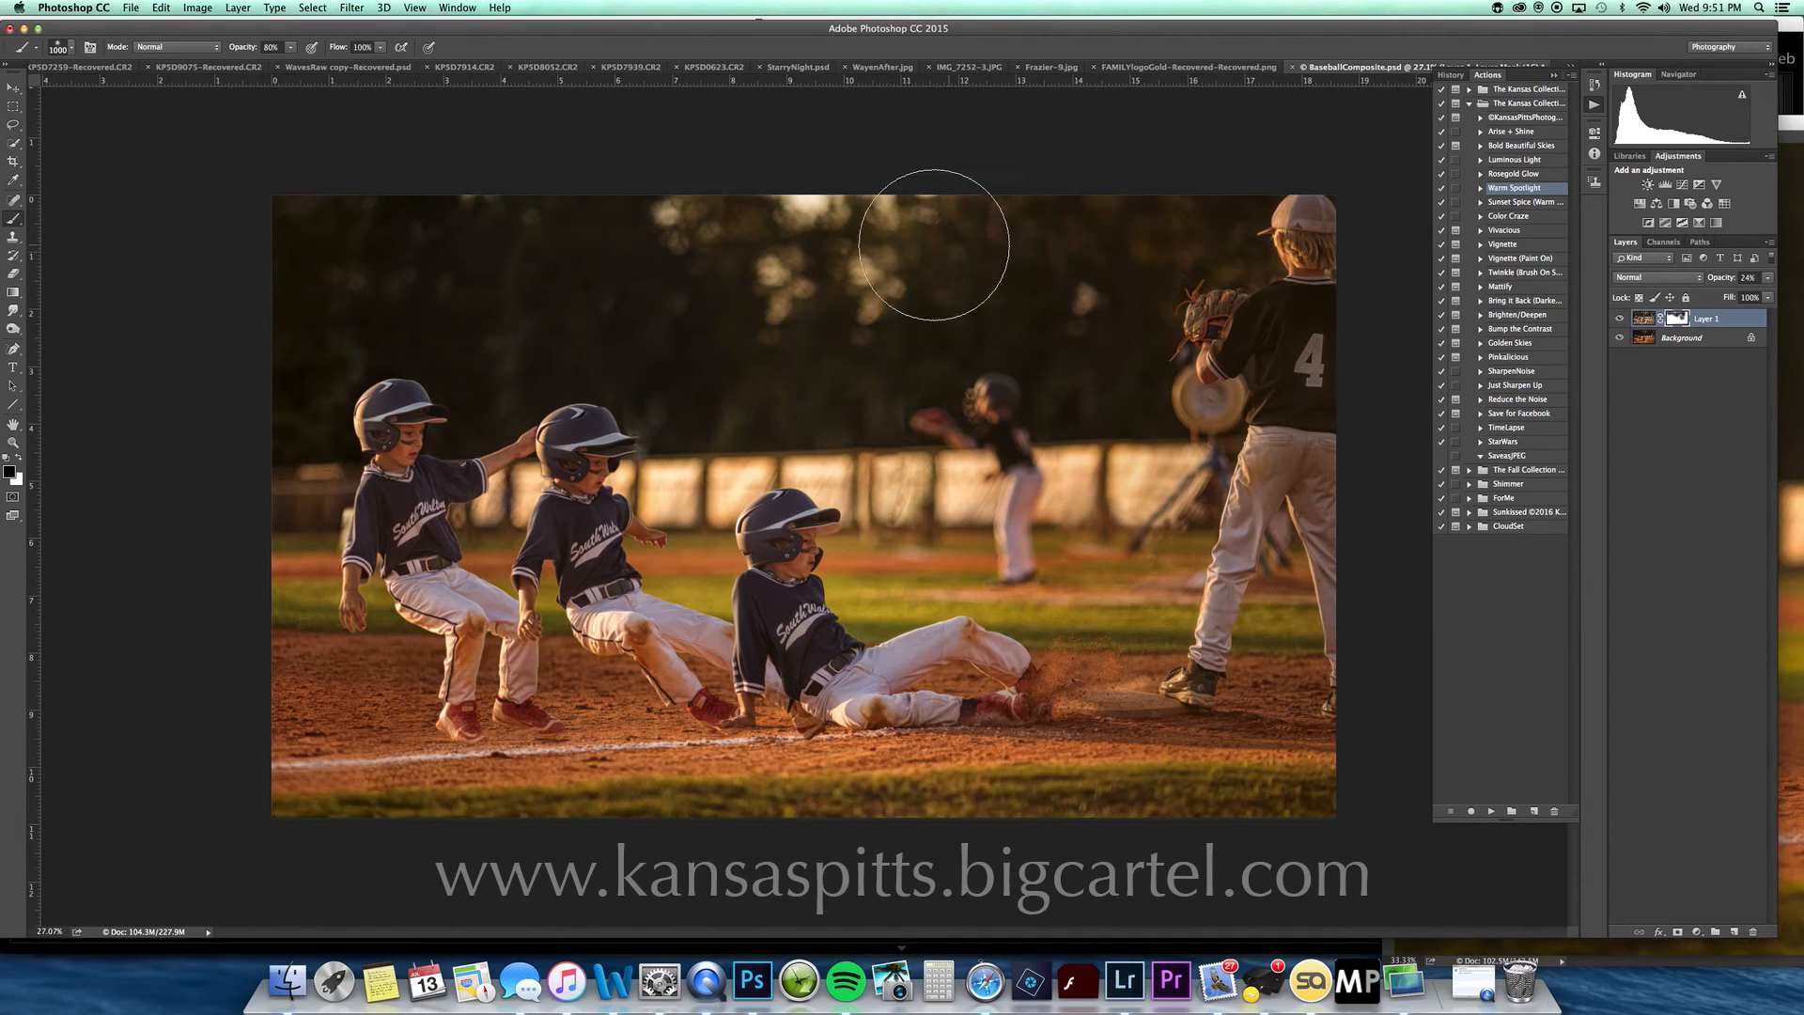
pyautogui.click(1620, 319)
pyautogui.click(1621, 320)
pyautogui.press('super+e')
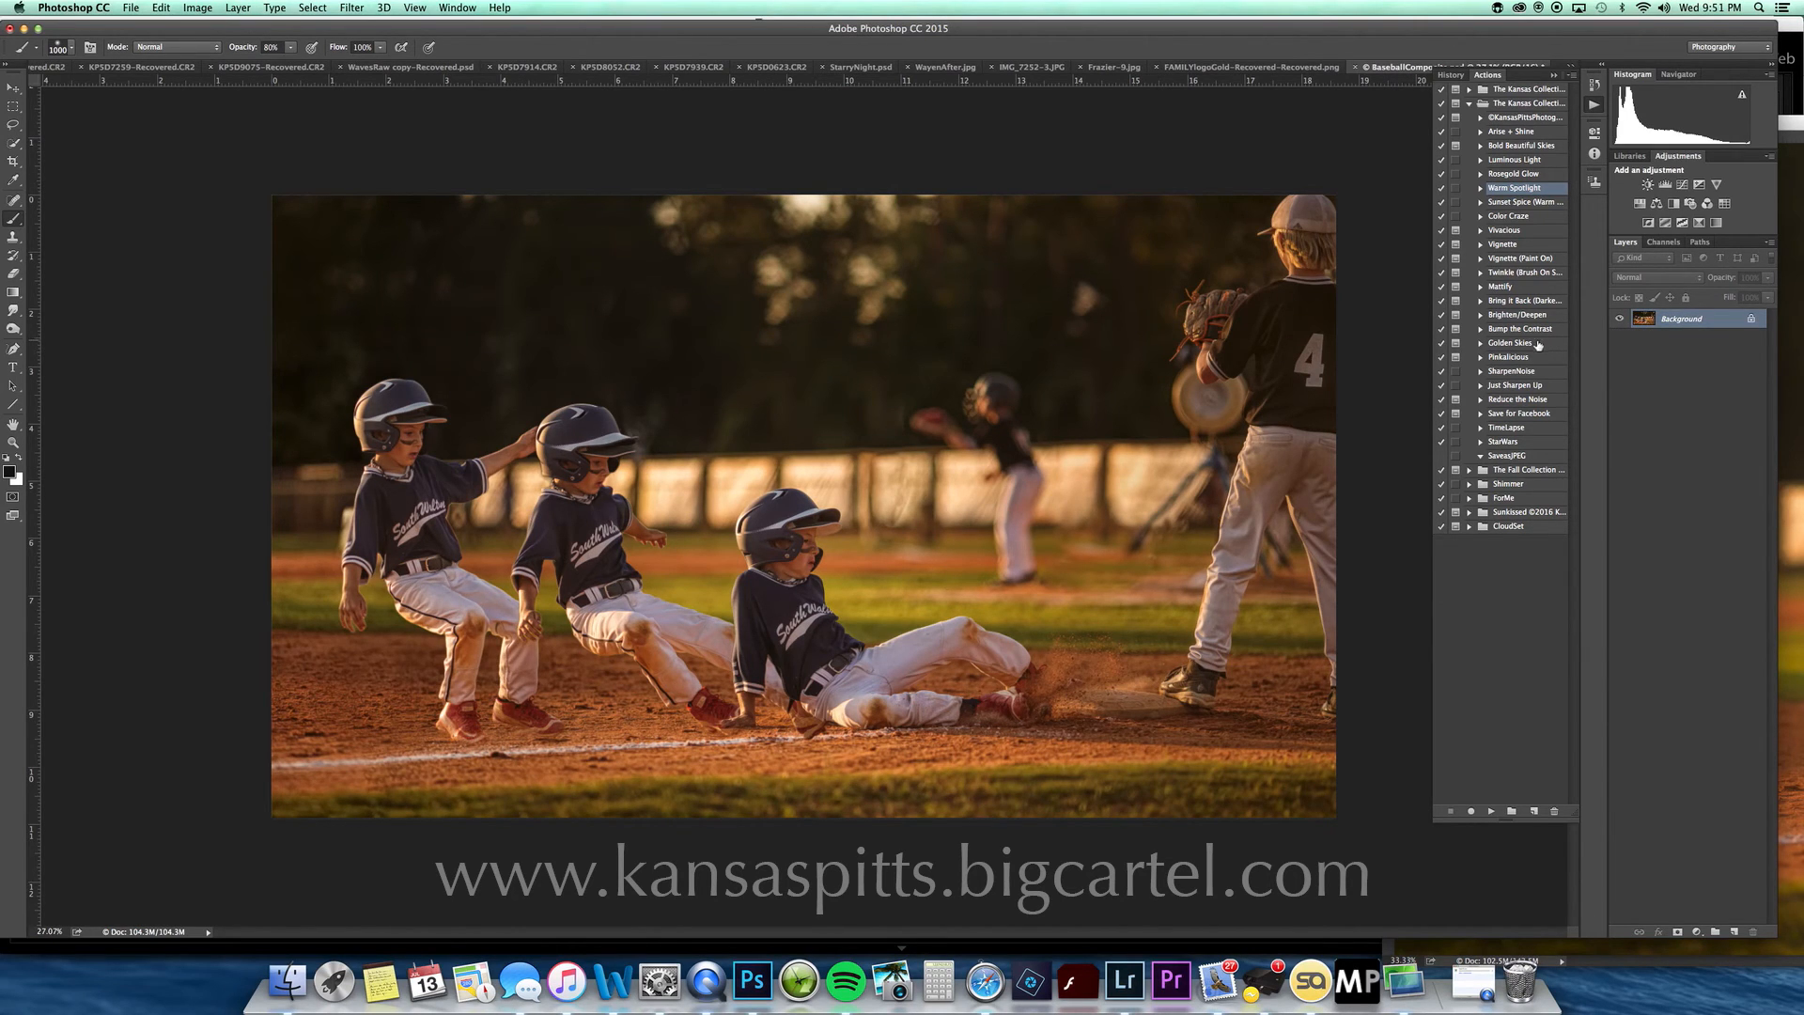
# Step: Run the SharpenNoise action, adjust its layer's opacity, and merge it into the background
pyautogui.click(1527, 373)
pyautogui.keyDown('super'); pyautogui.doubleClick(1551, 373); pyautogui.keyUp('super')
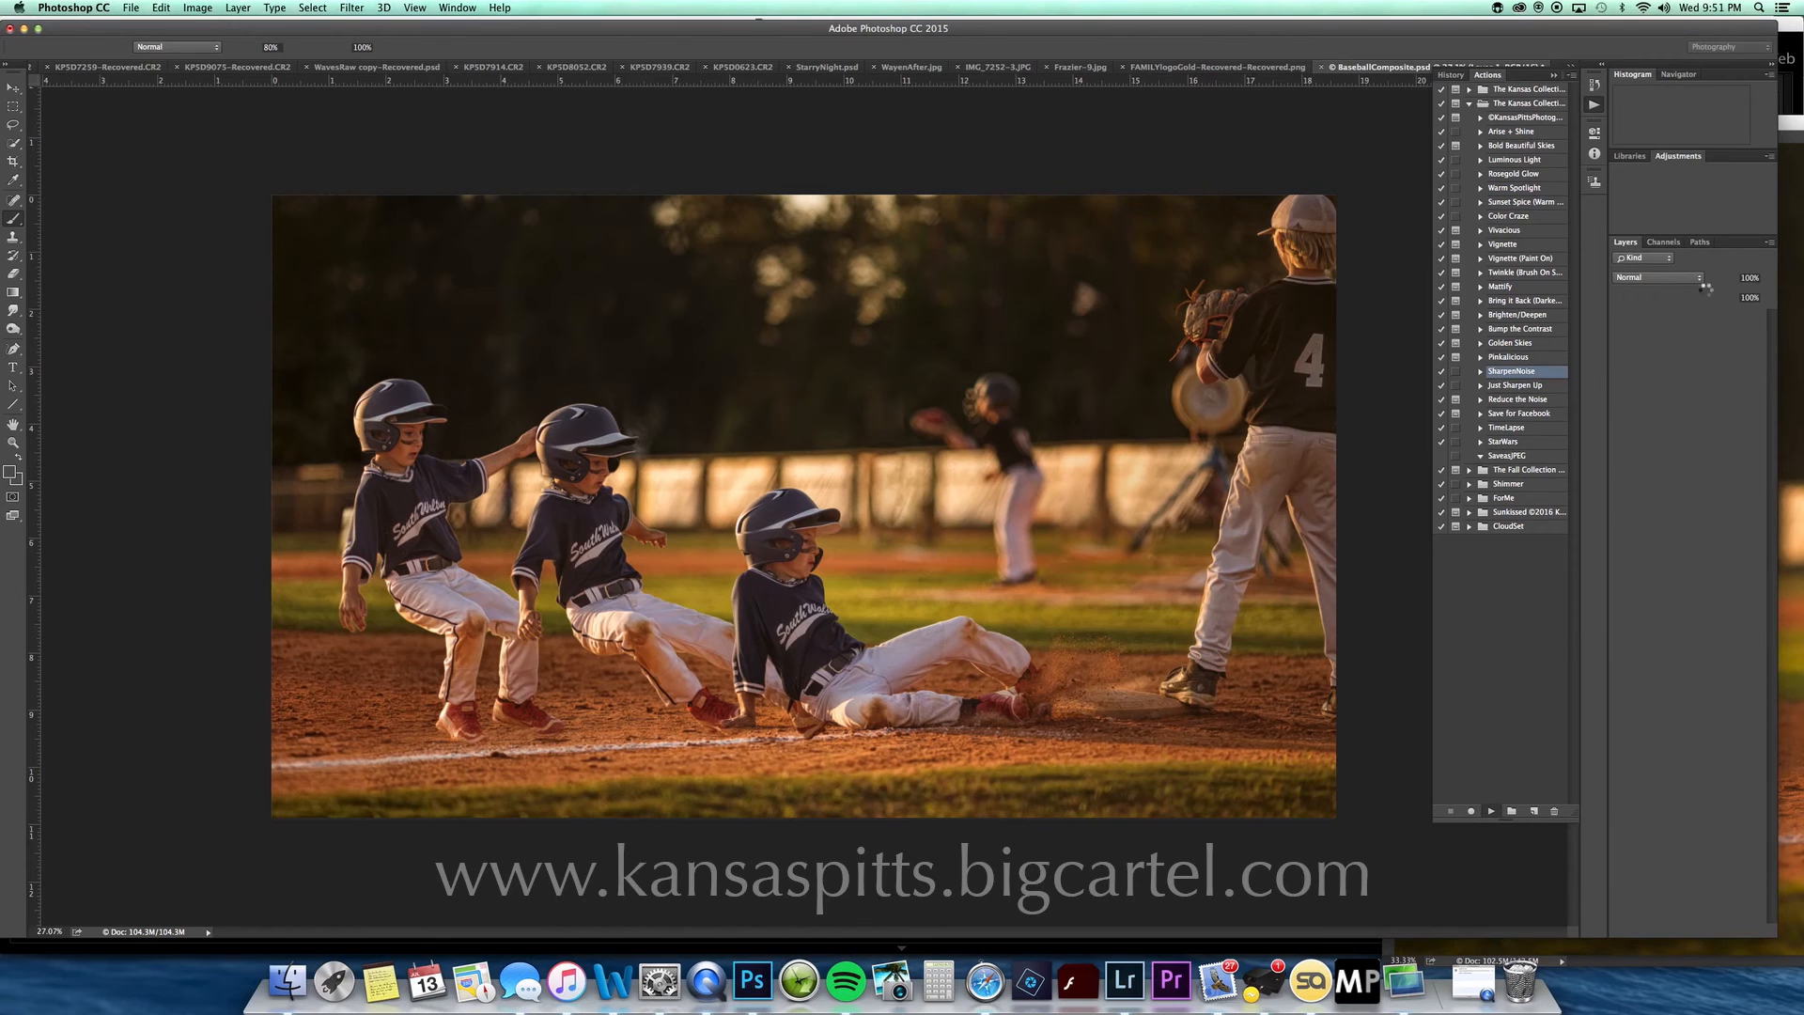
pyautogui.moveTo(1767, 278); pyautogui.dragTo(1717, 300)
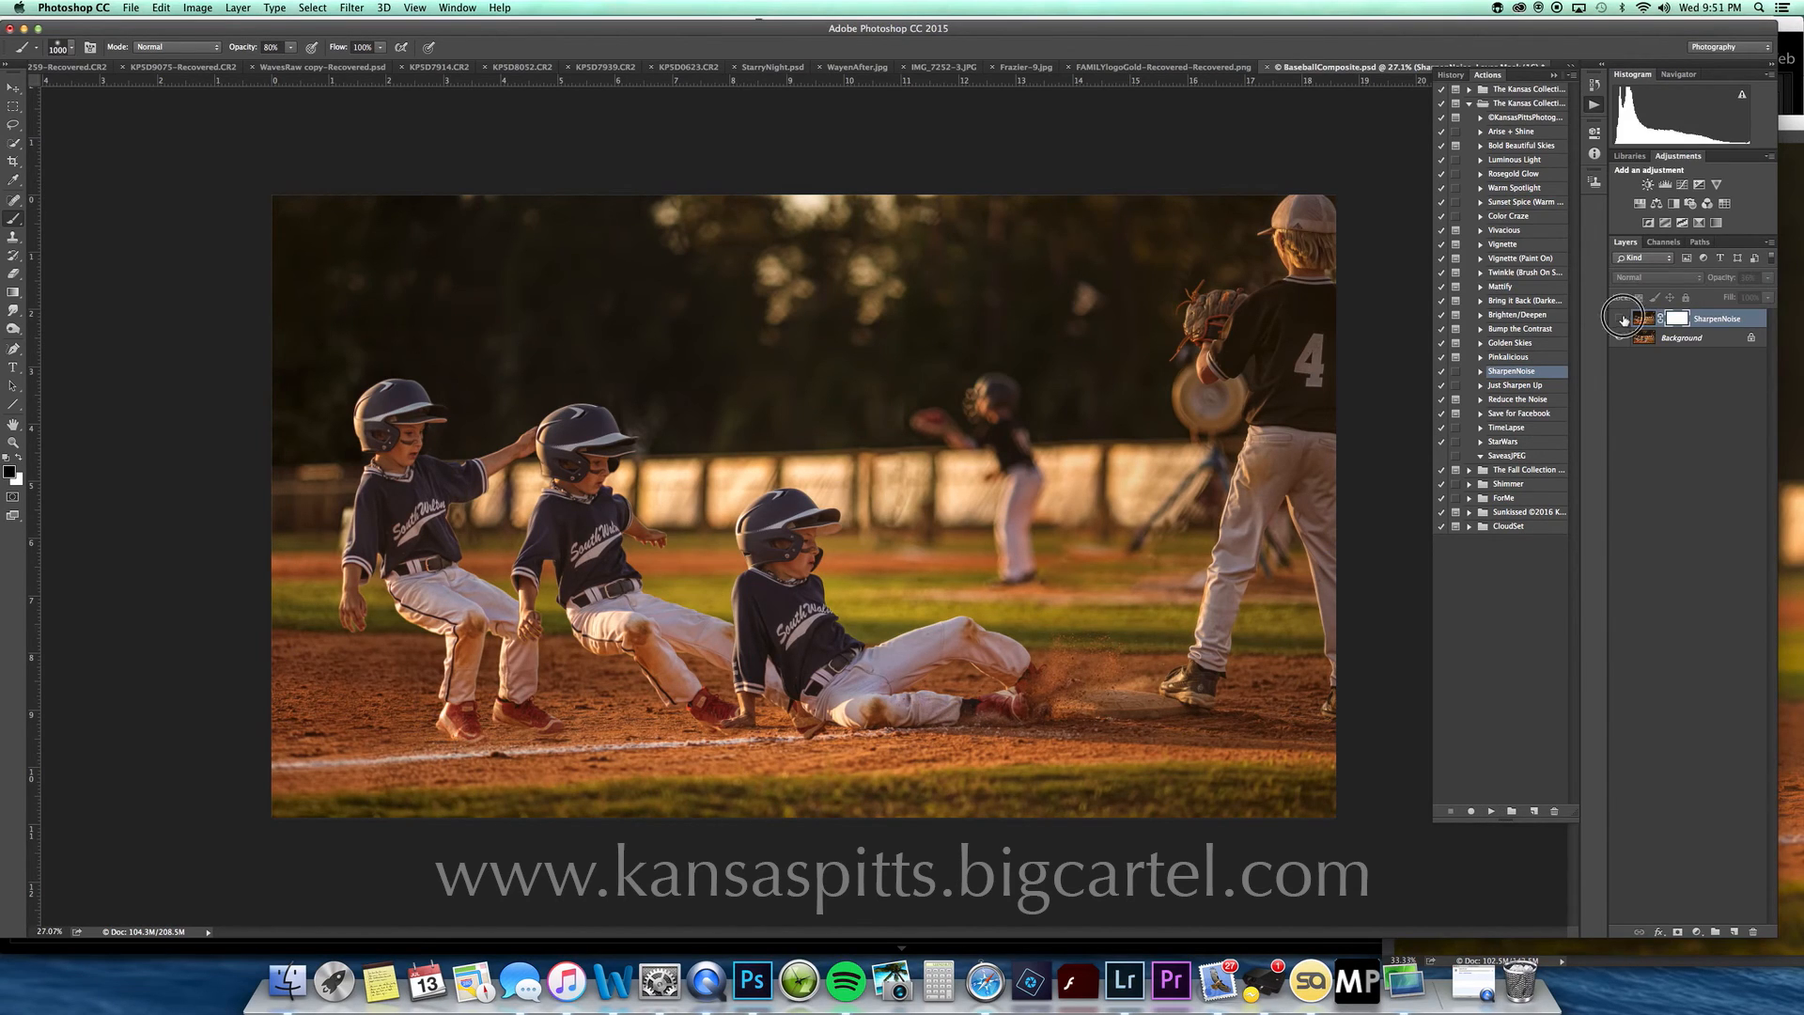
pyautogui.press('super+e')
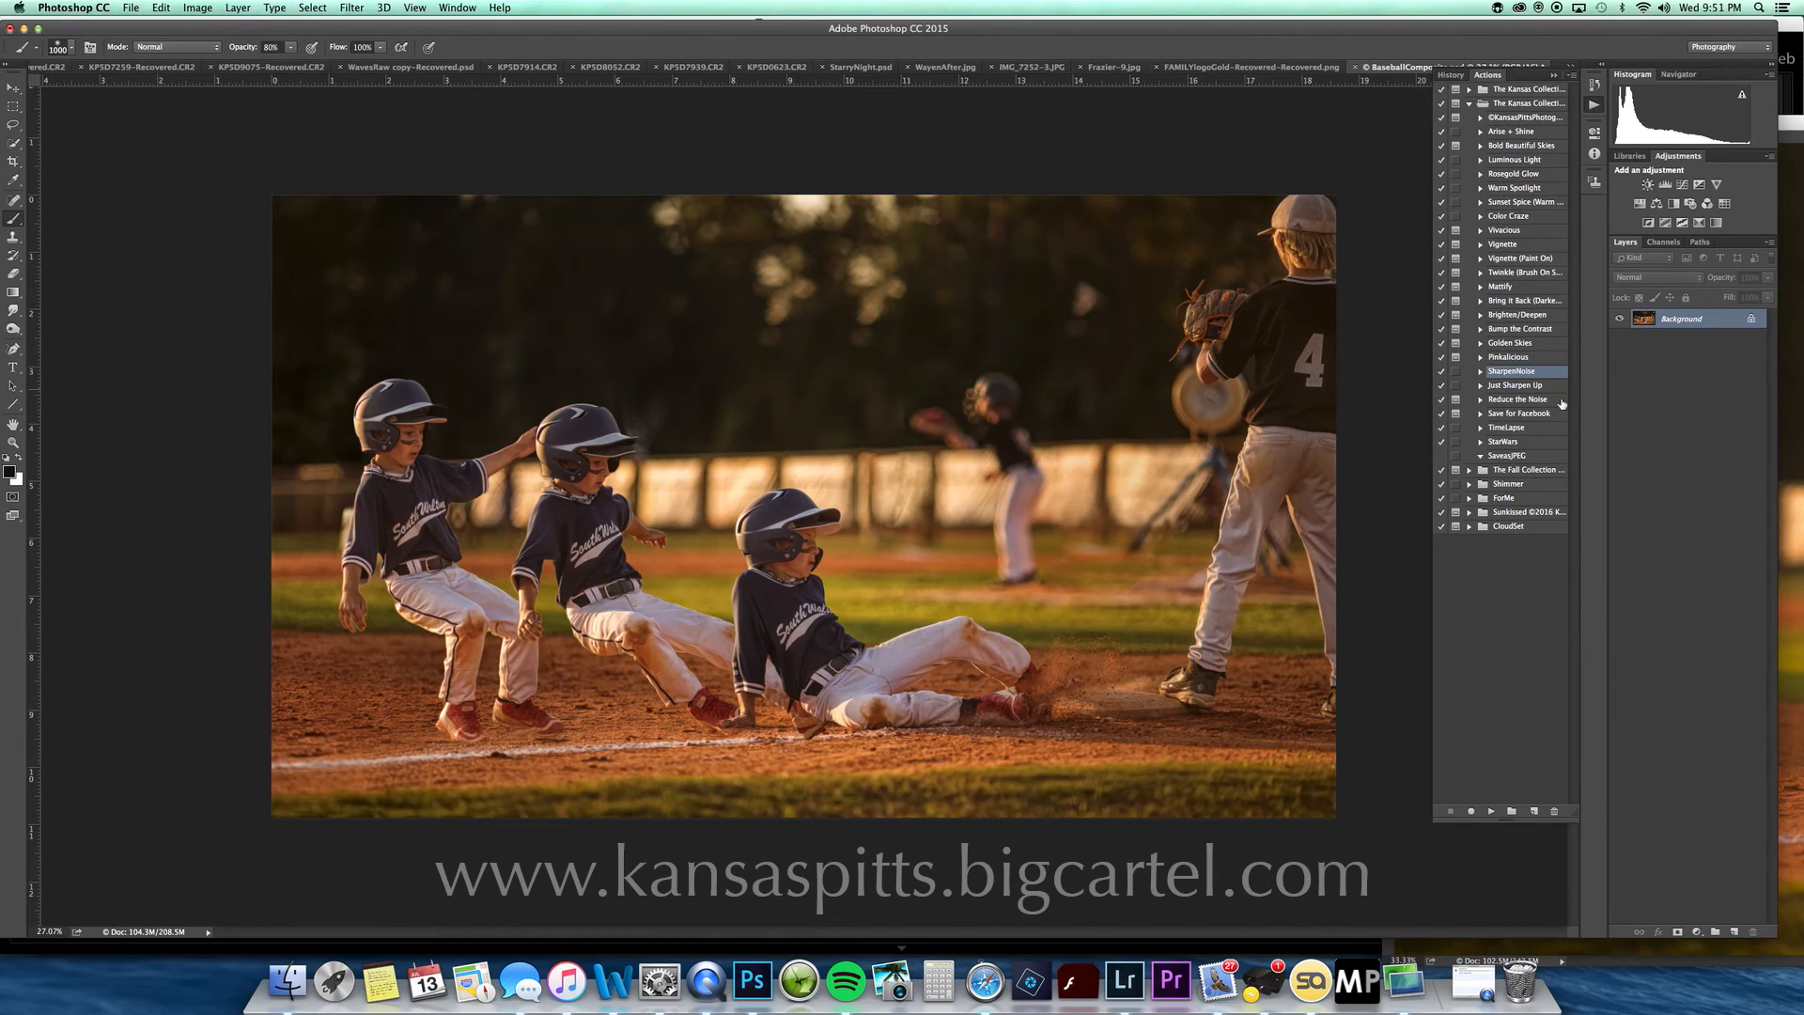
pyautogui.press('z')
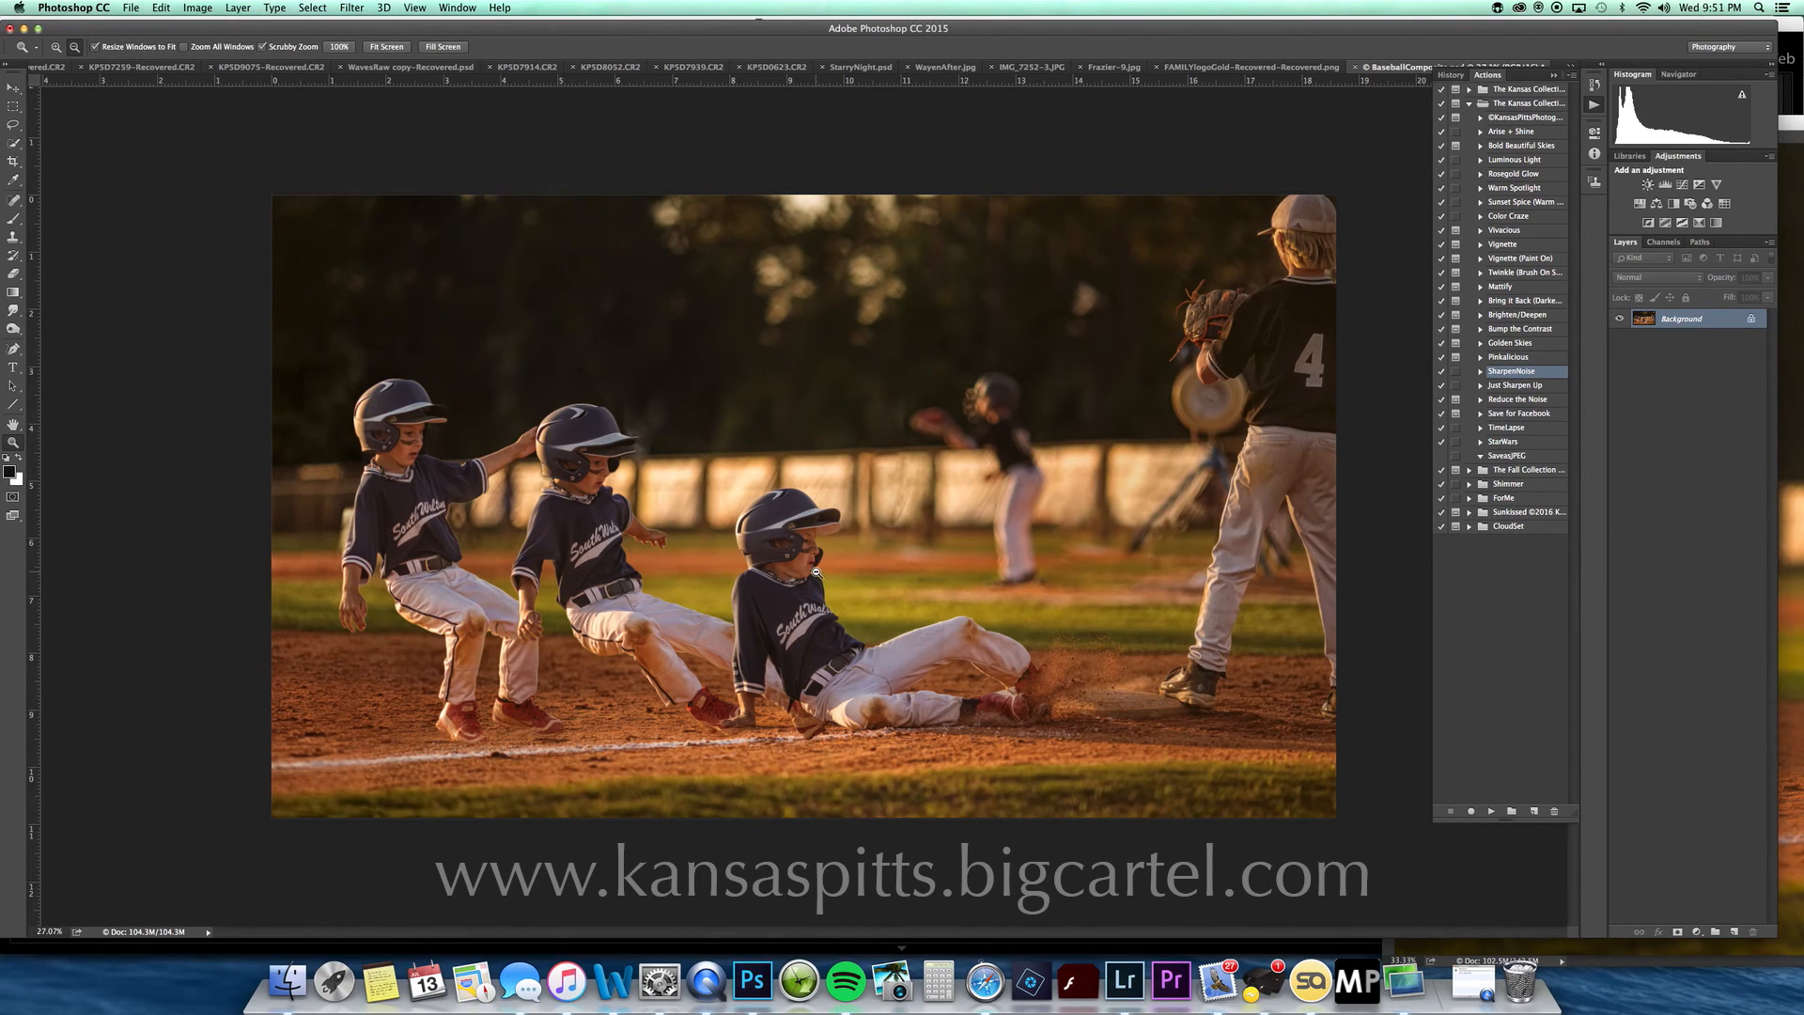
pyautogui.moveTo(789, 544); pyautogui.dragTo(869, 539)
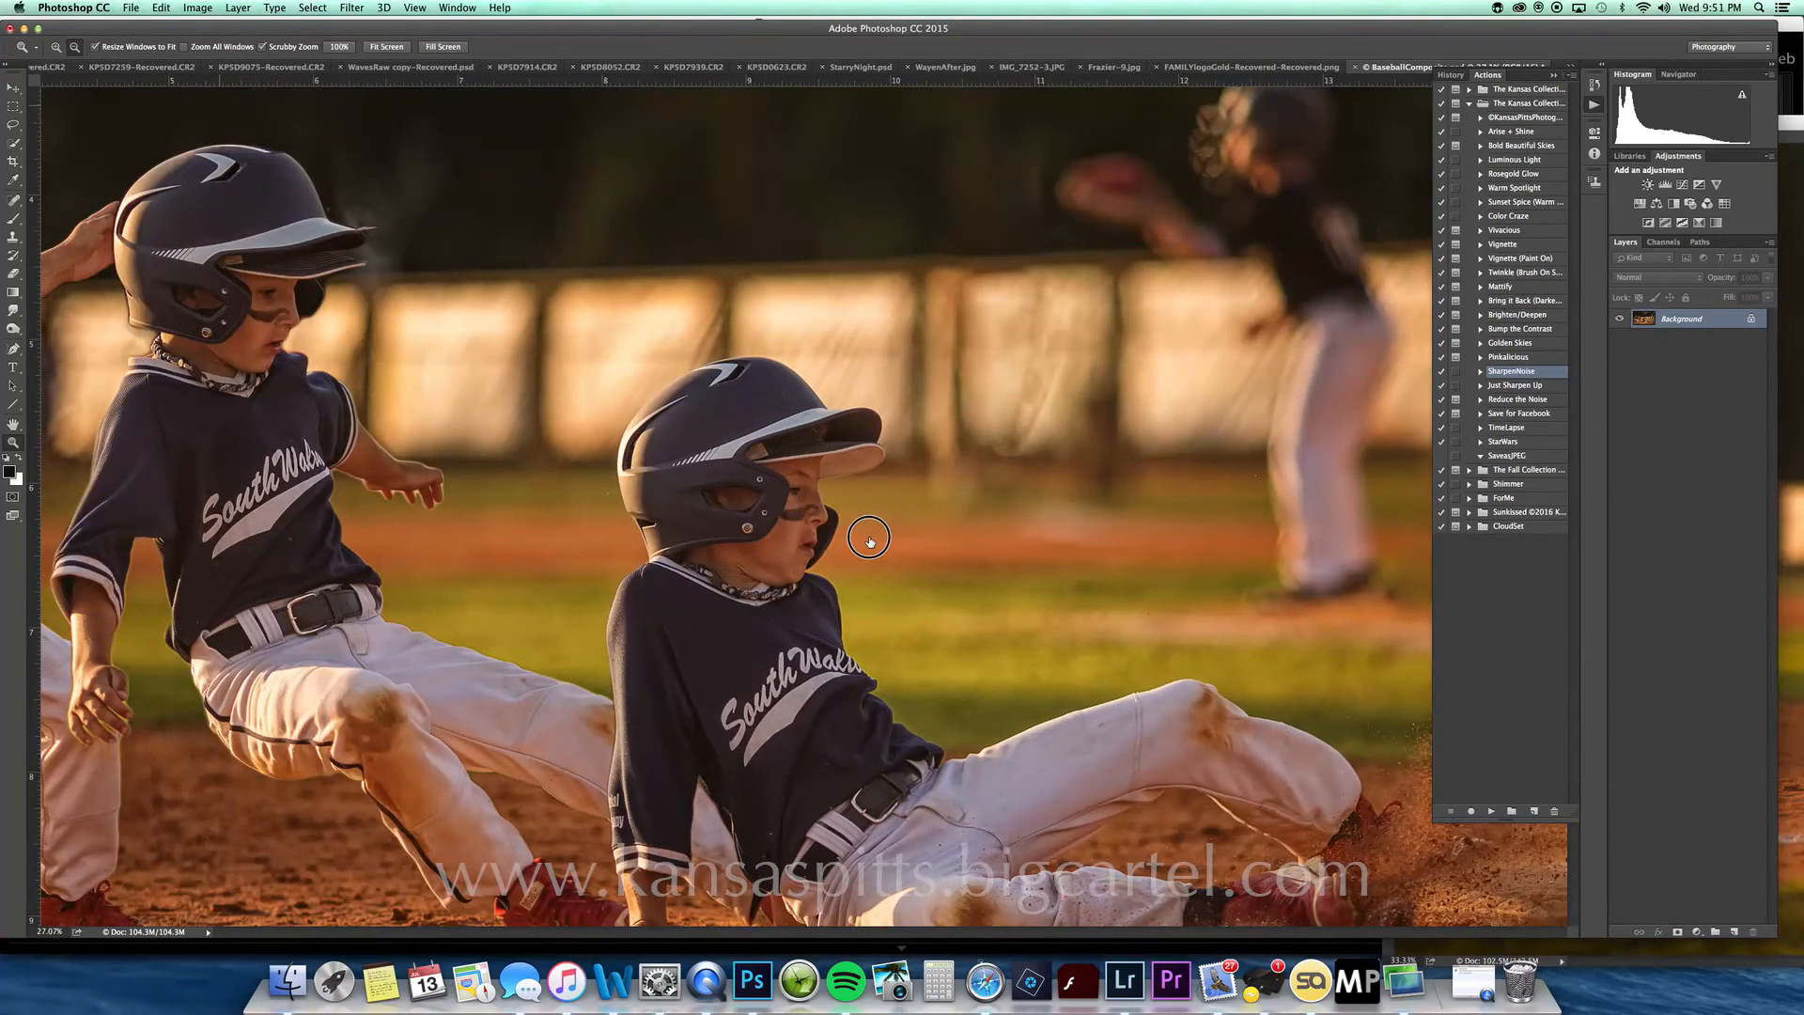
pyautogui.press('super+0')
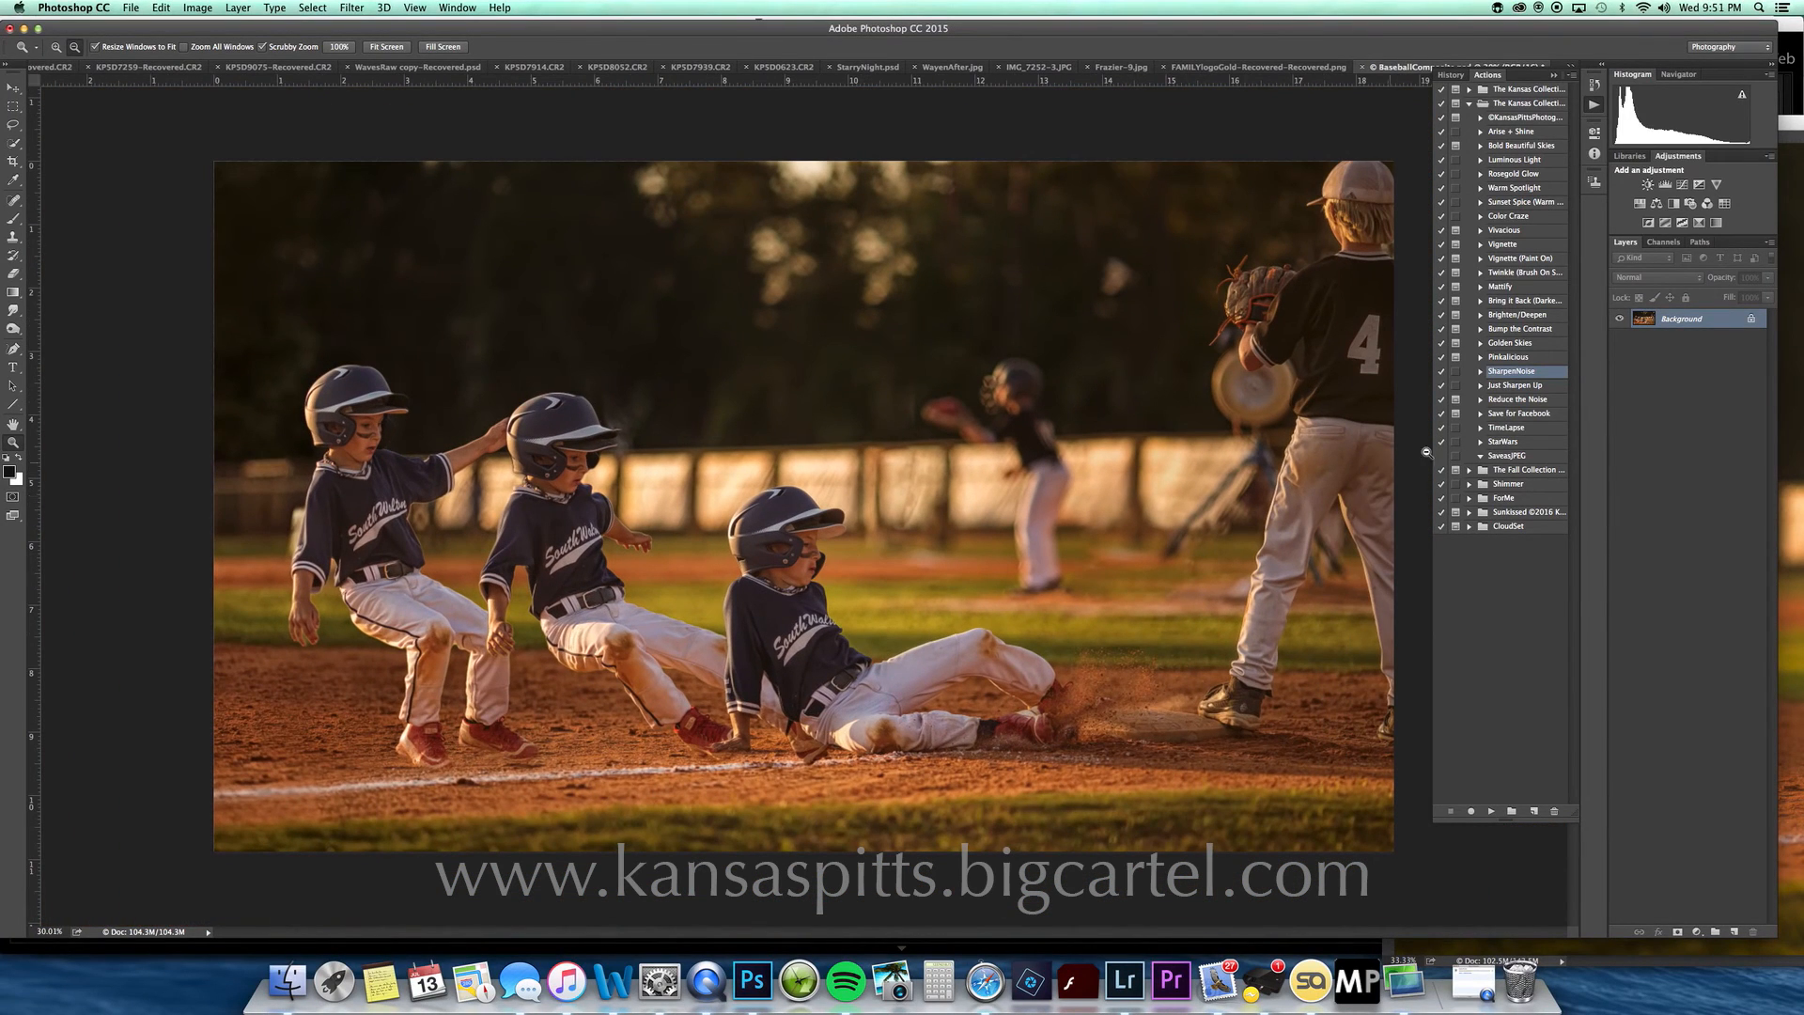
# Step: Run the Add Back "Real" Green action from the Sunkissed action set on the composite
pyautogui.click(1469, 514)
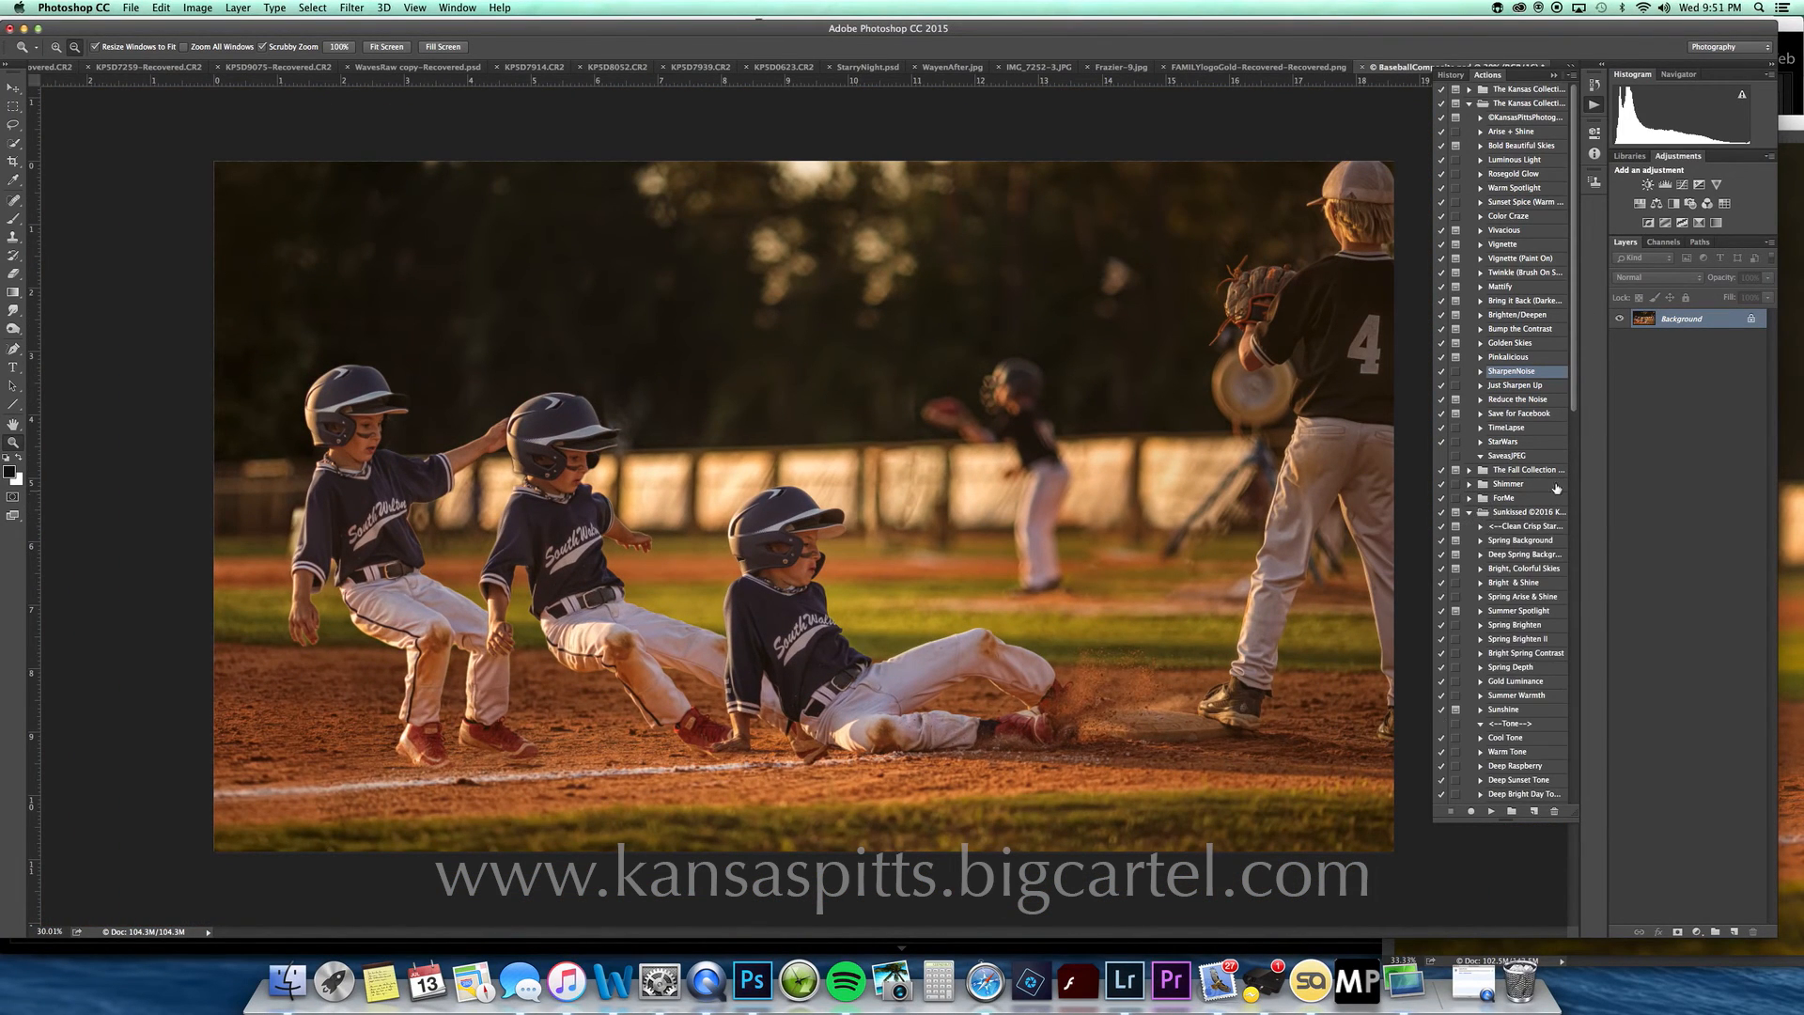
pyautogui.moveTo(1571, 391); pyautogui.dragTo(1575, 807)
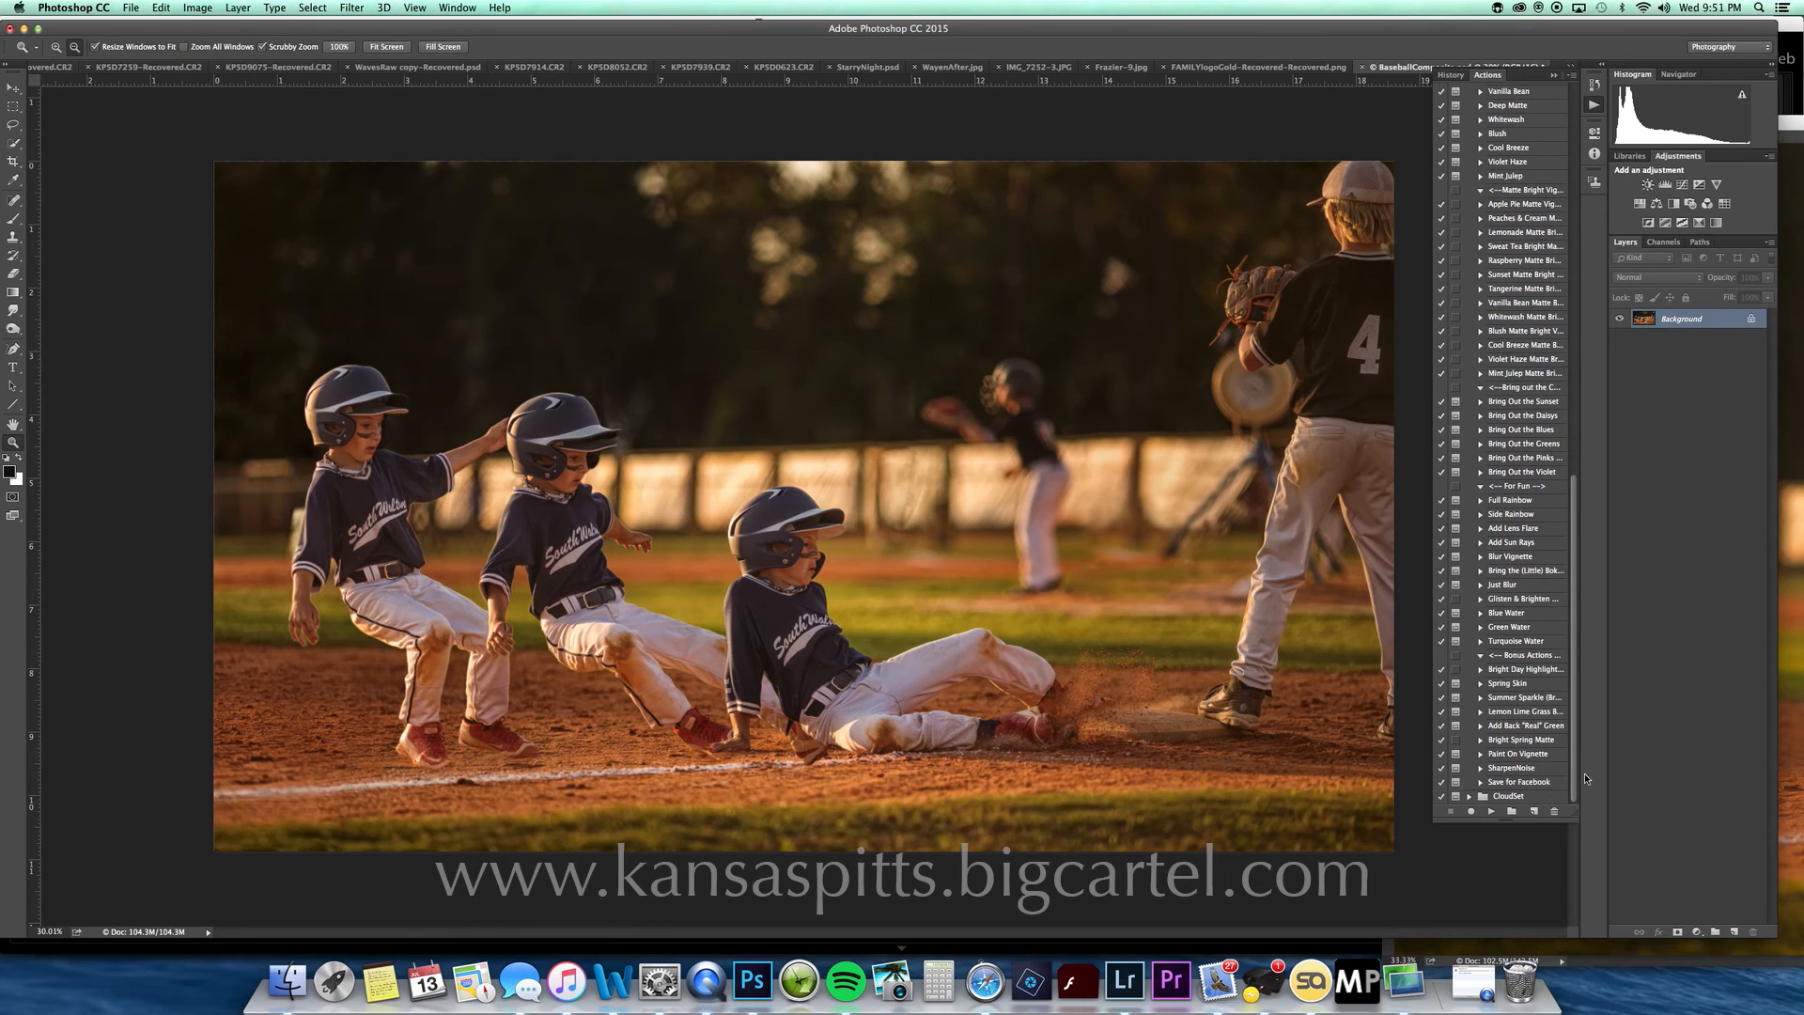
pyautogui.keyDown('super'); pyautogui.doubleClick(1524, 731); pyautogui.keyUp('super')
pyautogui.press('Return')
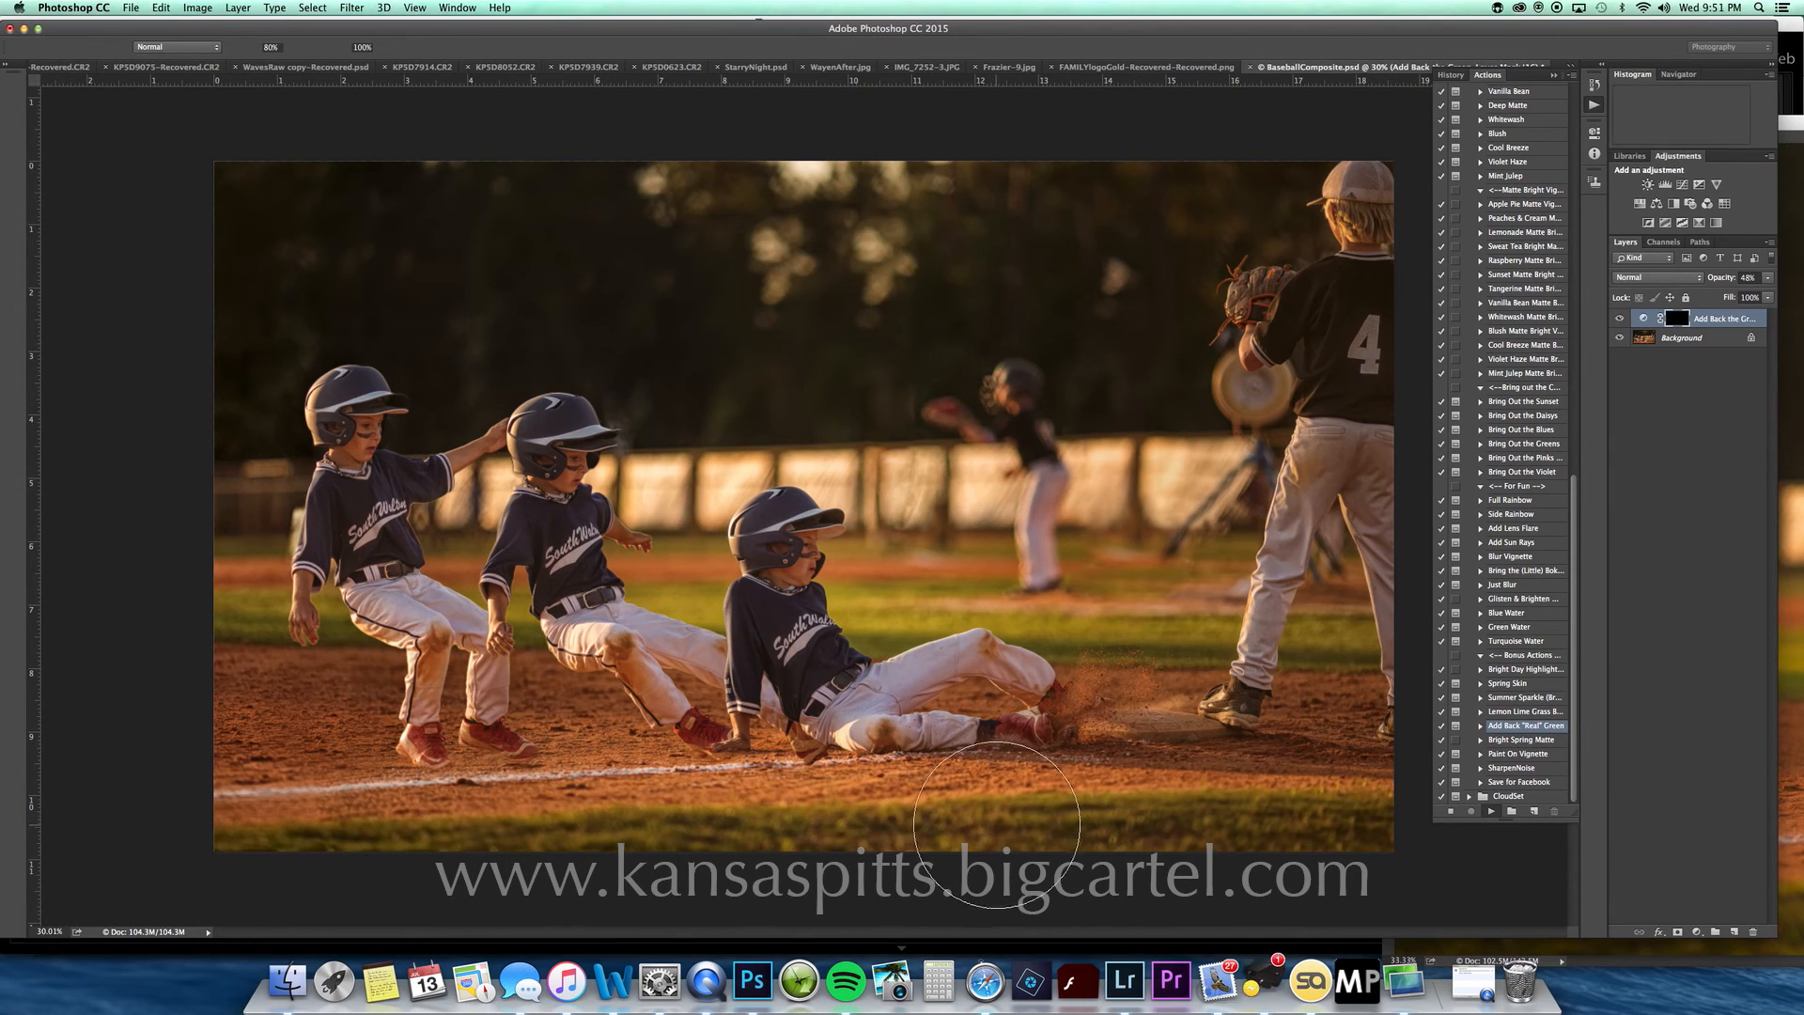
# Step: Reduce the brush size to 400 and paint the green effect onto the foreground and background grass
pyautogui.press('[')
pyautogui.press('[')
pyautogui.press('[')
pyautogui.press('[')
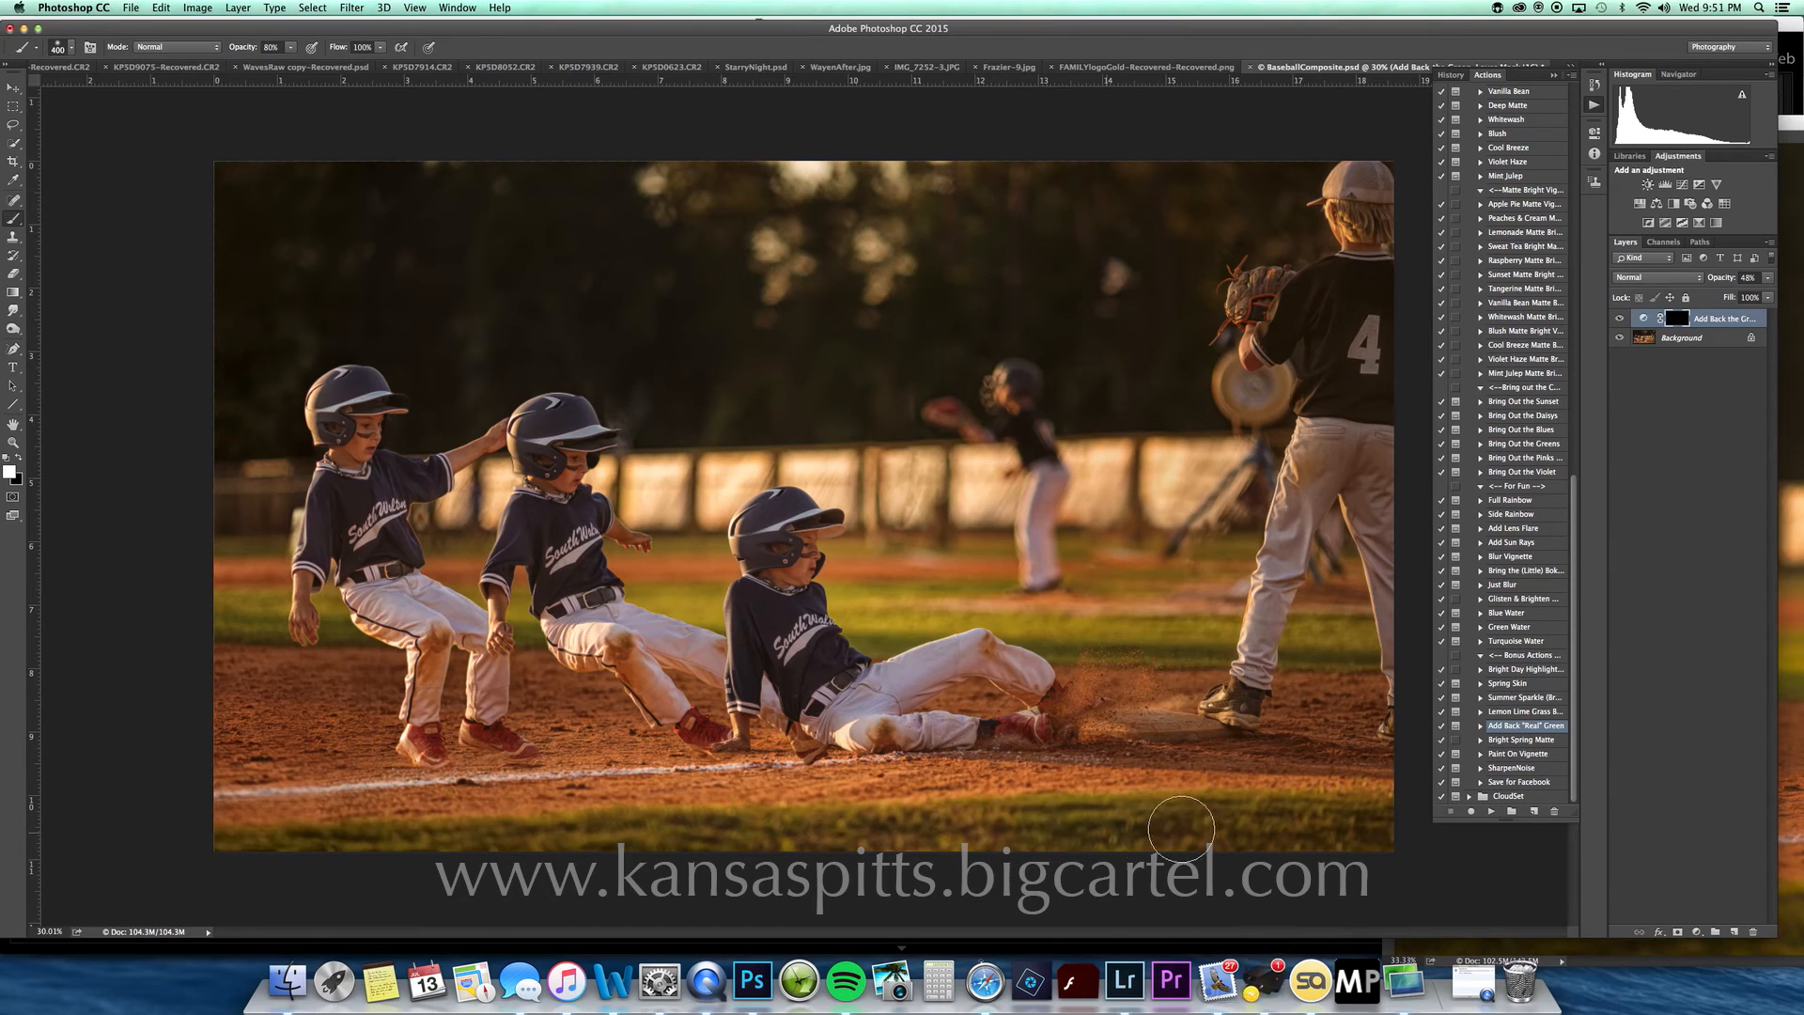
pyautogui.moveTo(852, 830)
pyautogui.mouseDown()
pyautogui.moveTo(316, 860)
pyautogui.moveTo(257, 762)
pyautogui.moveTo(239, 614)
pyautogui.moveTo(687, 601)
pyautogui.moveTo(1322, 639)
pyautogui.moveTo(655, 594)
pyautogui.moveTo(443, 621)
pyautogui.mouseUp()
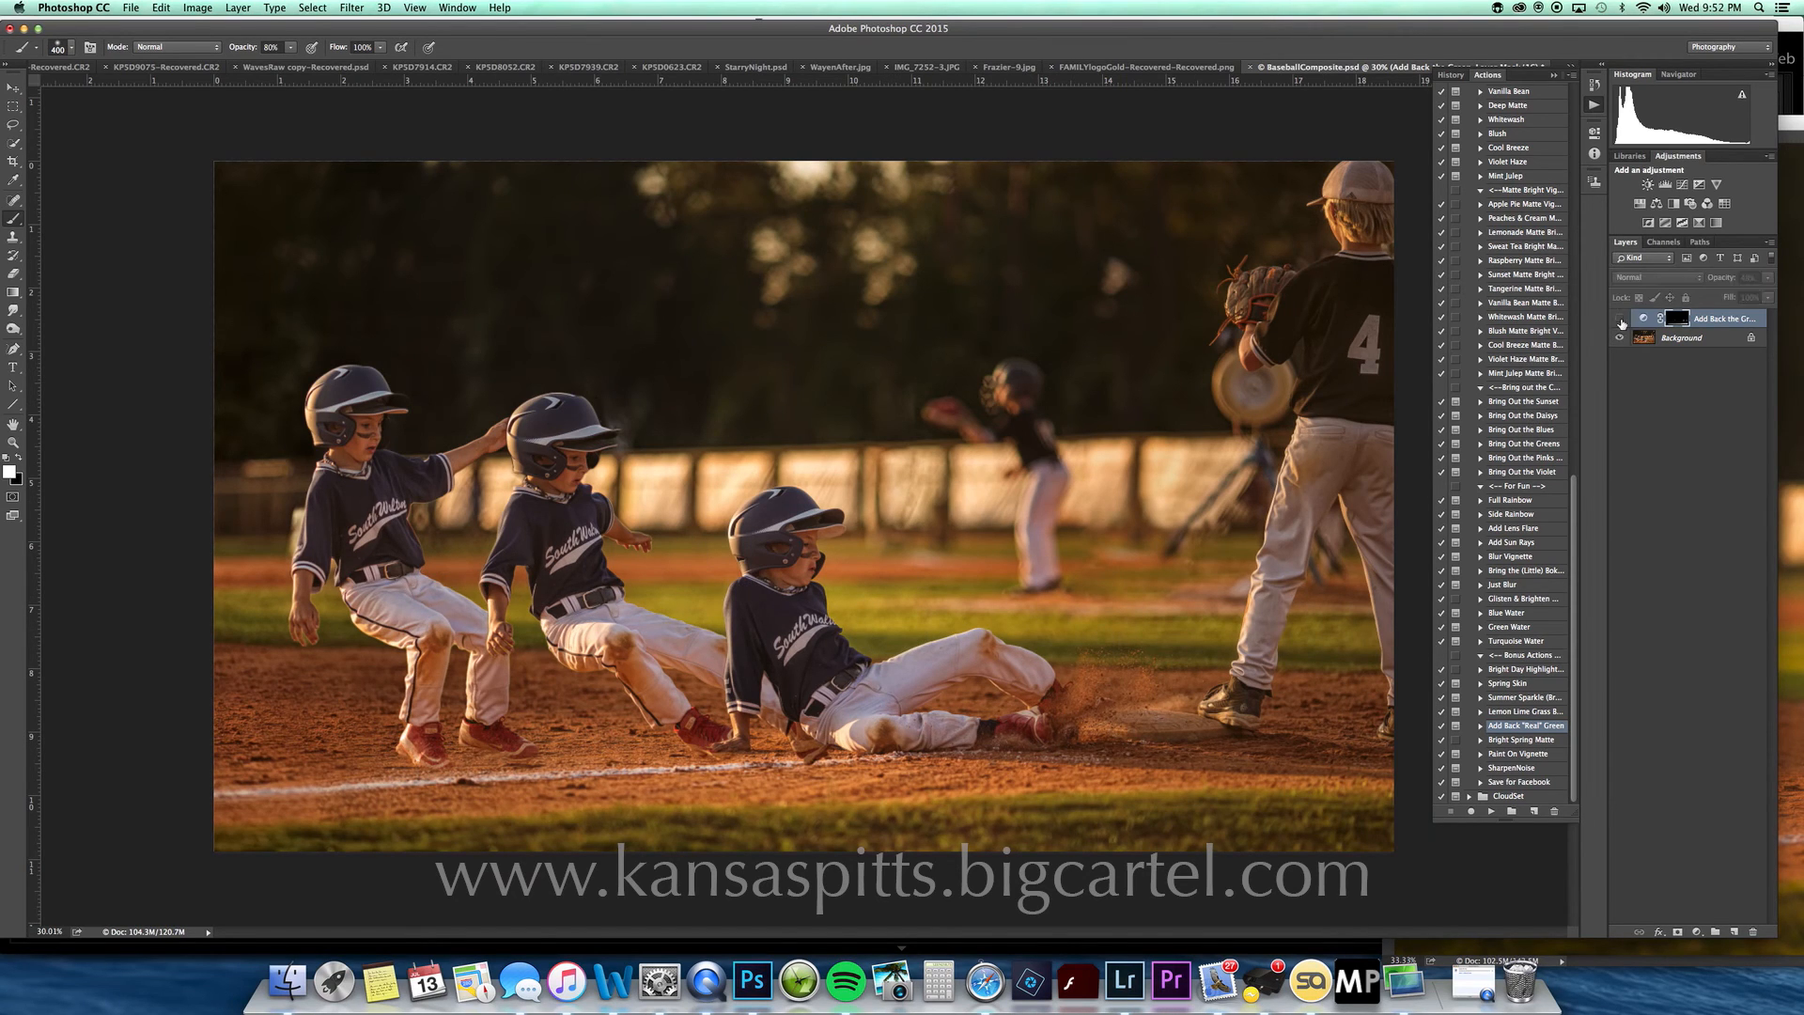
pyautogui.click(1768, 279)
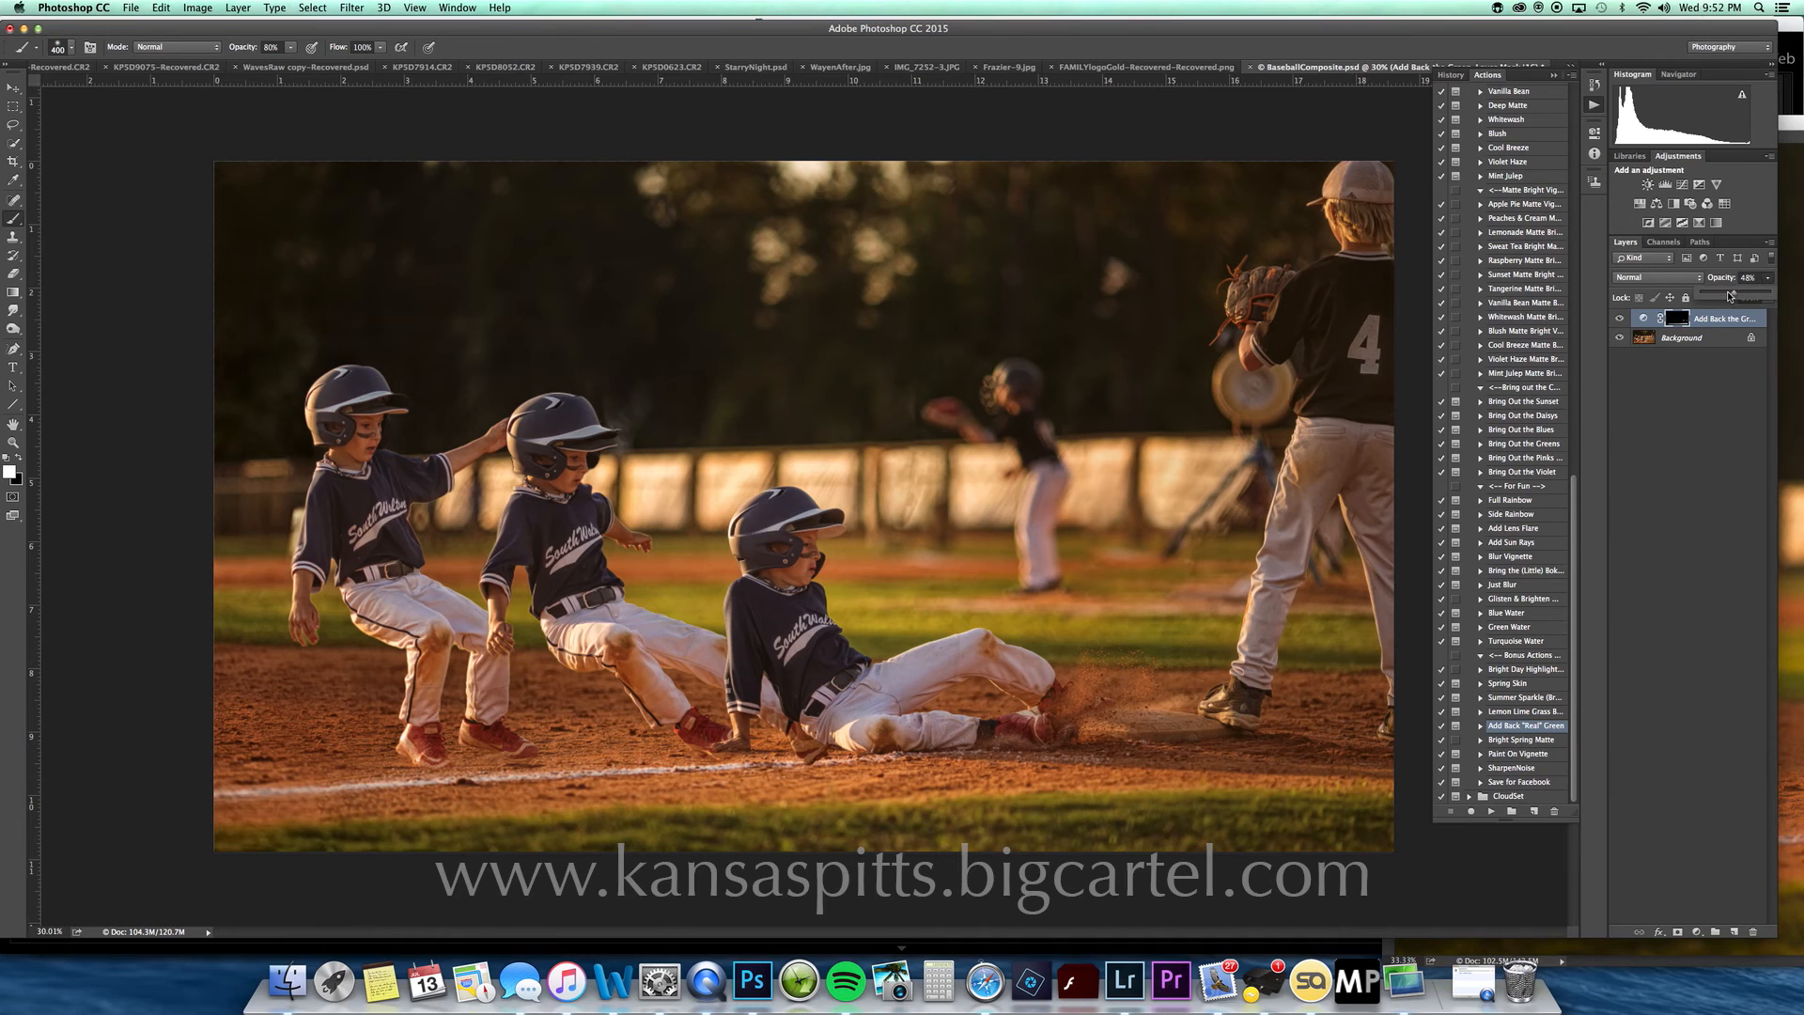
# Step: Run the Lemon Lime Grass action, brush its effect onto the grass behind the players, and merge all layers
pyautogui.click(1527, 712)
pyautogui.click(1491, 811)
pyautogui.press('Return')
pyautogui.moveTo(842, 600); pyautogui.dragTo(1341, 636)
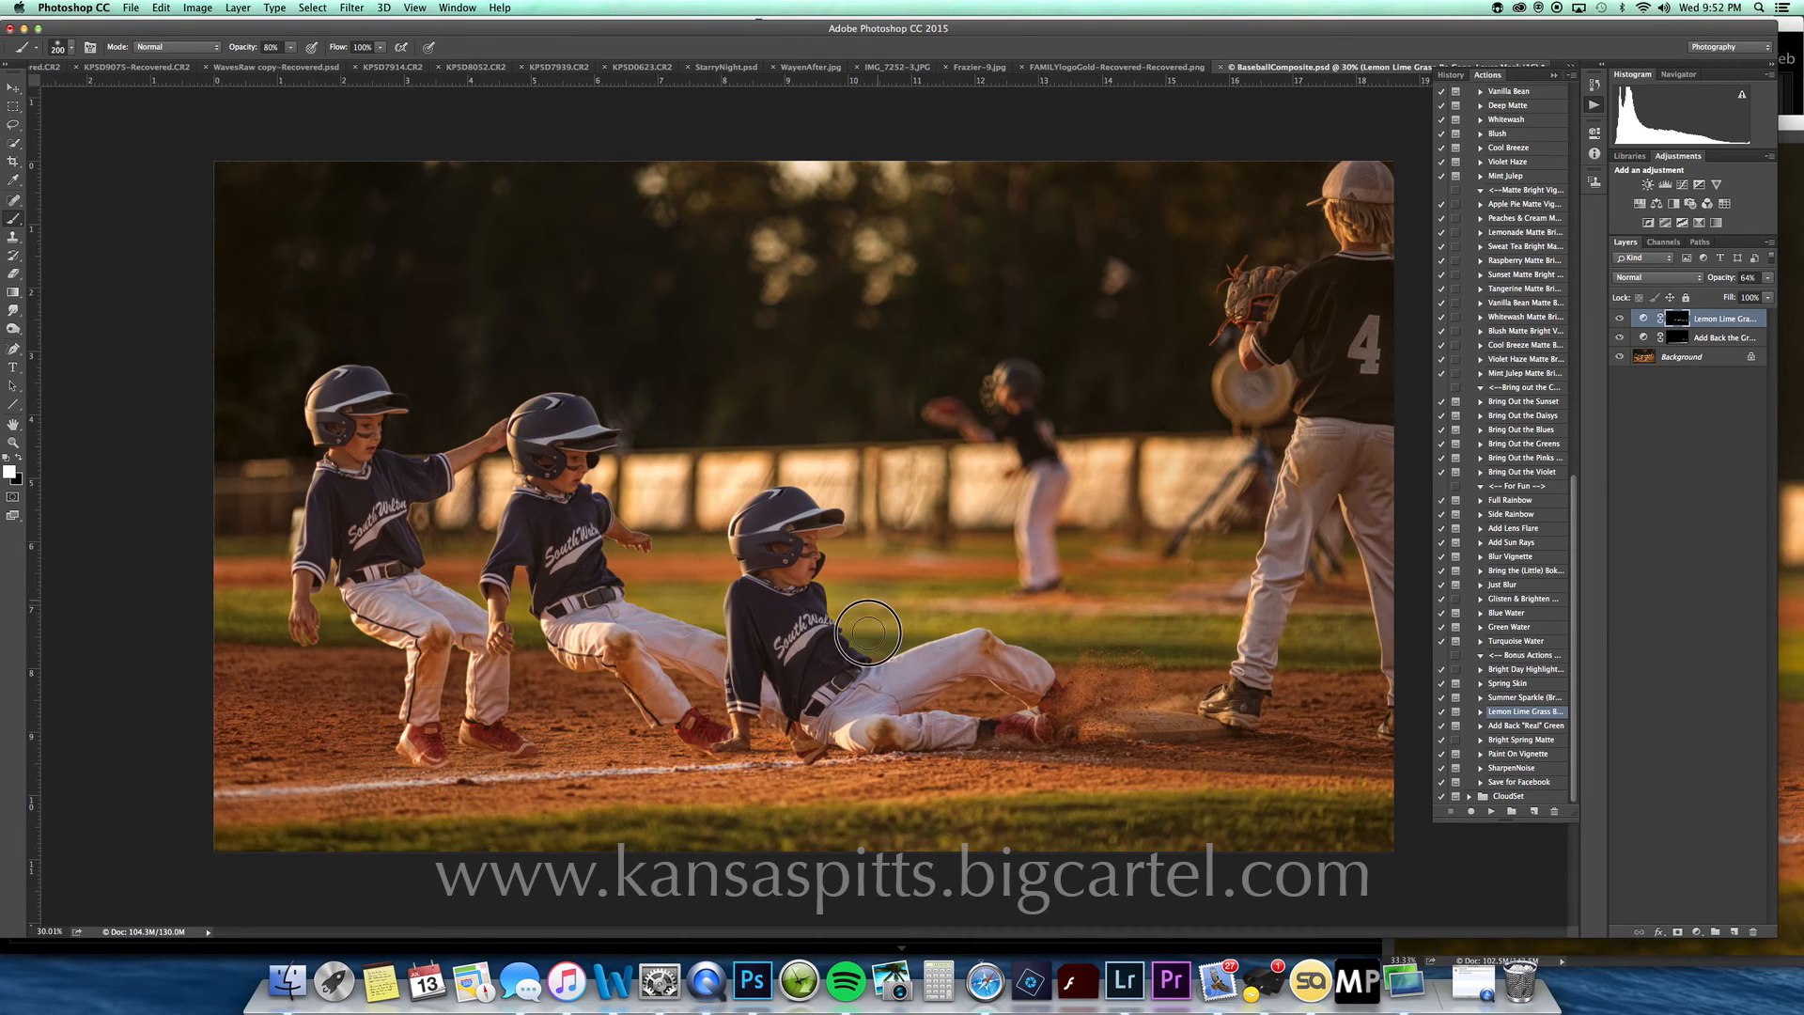
pyautogui.click(1621, 320)
pyautogui.click(1621, 320)
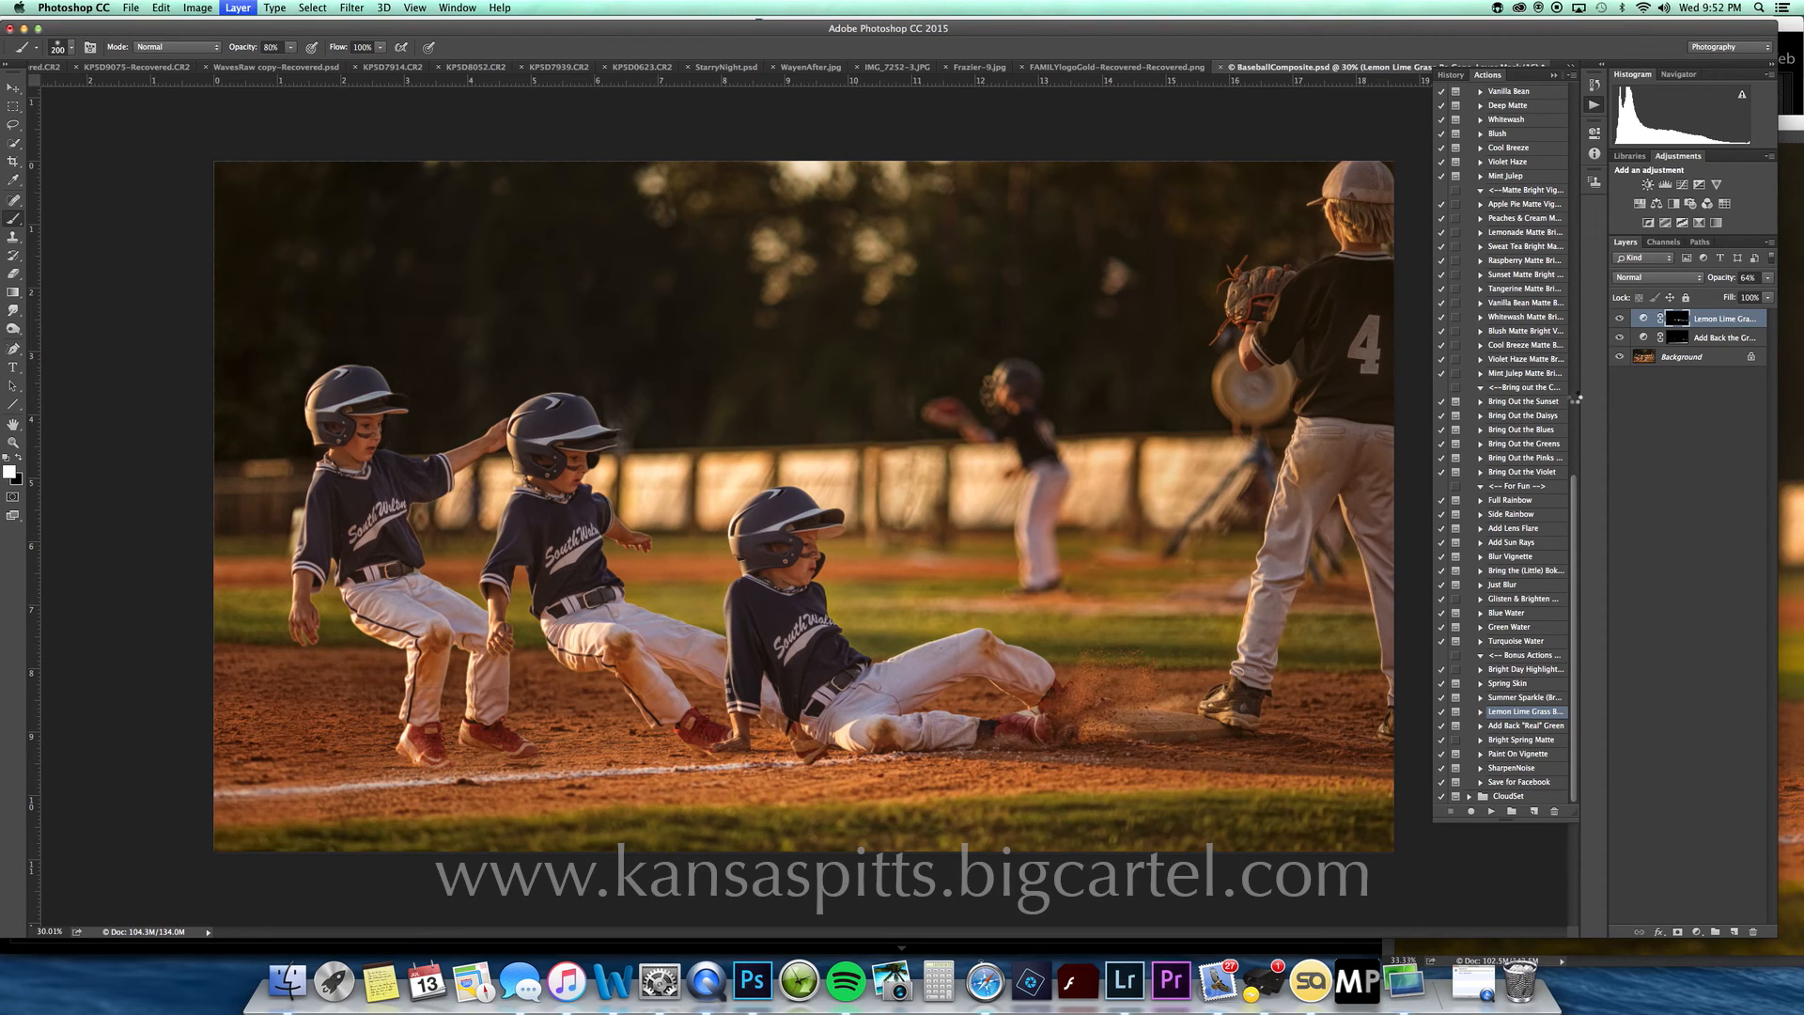
pyautogui.press('super+shift+e')
# Step: Run the brush-on Summer Sparkle action from the Sunkissed set on the merged image
pyautogui.moveTo(1577, 516); pyautogui.dragTo(1575, 164)
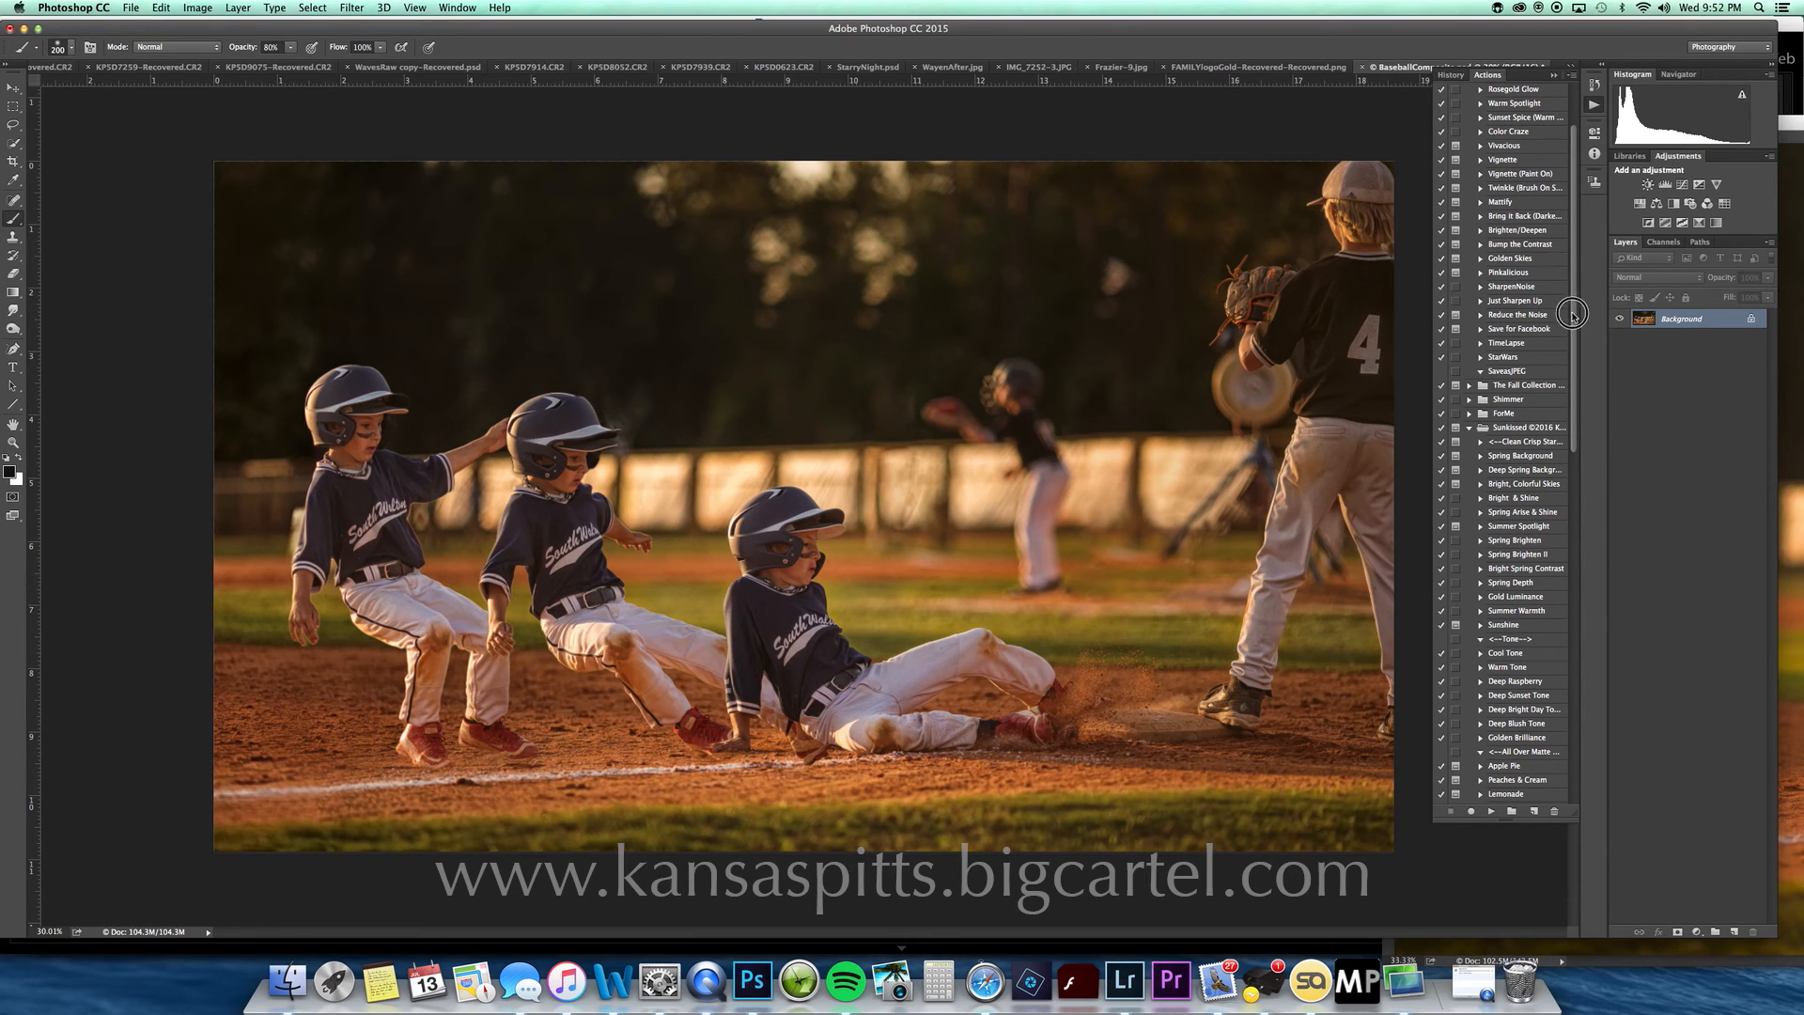
pyautogui.moveTo(1572, 313); pyautogui.dragTo(1572, 747)
pyautogui.click(1530, 698)
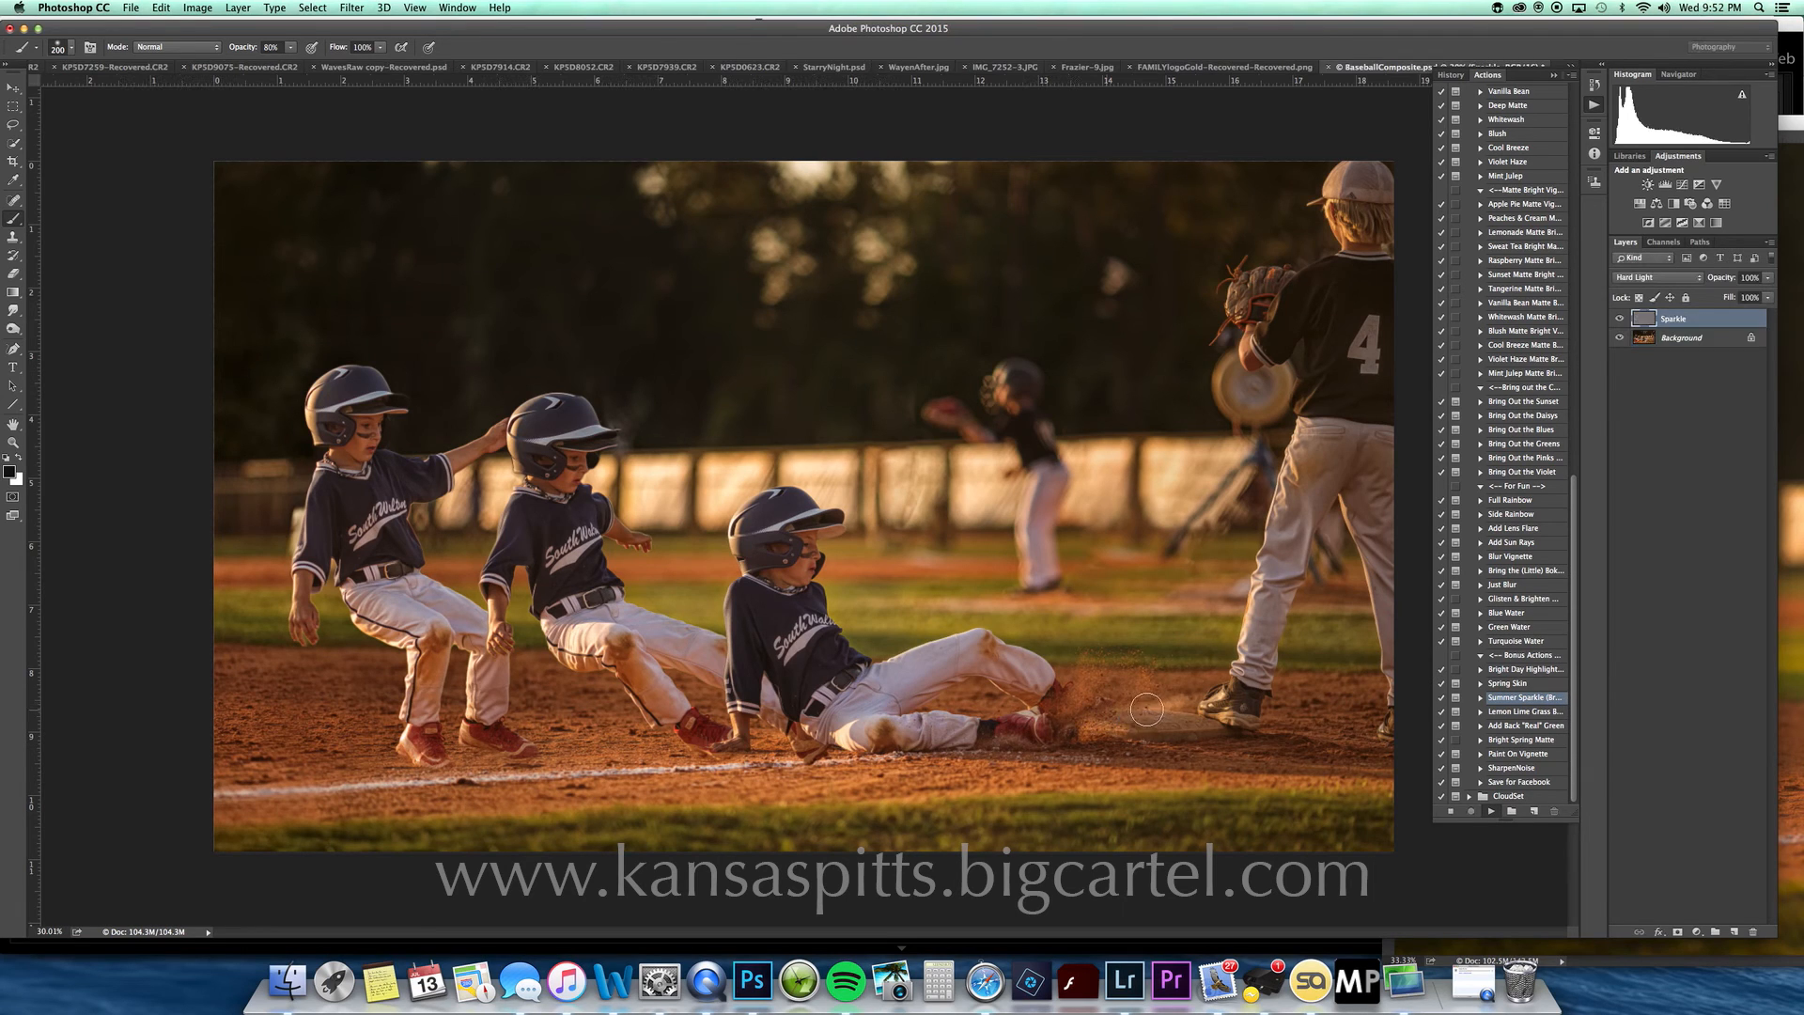
# Step: Paint the Summer Sparkle effect onto the dust between the sliding player's feet and the base, varying the brush size
pyautogui.press(']')
pyautogui.press(']')
pyautogui.press(']')
pyautogui.press(']')
pyautogui.press(']')
pyautogui.moveTo(1120, 674)
pyautogui.mouseDown()
pyautogui.moveTo(1093, 705)
pyautogui.moveTo(1145, 708)
pyautogui.moveTo(1069, 733)
pyautogui.moveTo(1114, 732)
pyautogui.moveTo(1143, 703)
pyautogui.mouseUp()
pyautogui.press('[')
pyautogui.press('[')
pyautogui.press('[')
pyautogui.press('[')
pyautogui.click(1207, 718)
# Step: Compare the Summer Sparkle group on and off and lower its opacity to 27%
pyautogui.click(1621, 319)
pyautogui.click(1621, 319)
pyautogui.click(1767, 278)
pyautogui.moveTo(1770, 292); pyautogui.dragTo(1731, 295)
pyautogui.click(1618, 320)
pyautogui.click(1768, 278)
pyautogui.moveTo(1731, 293); pyautogui.dragTo(1719, 293)
# Step: Expand the Summer Sparkle group and examine the effect of its Summer Bright layer
pyautogui.click(1638, 319)
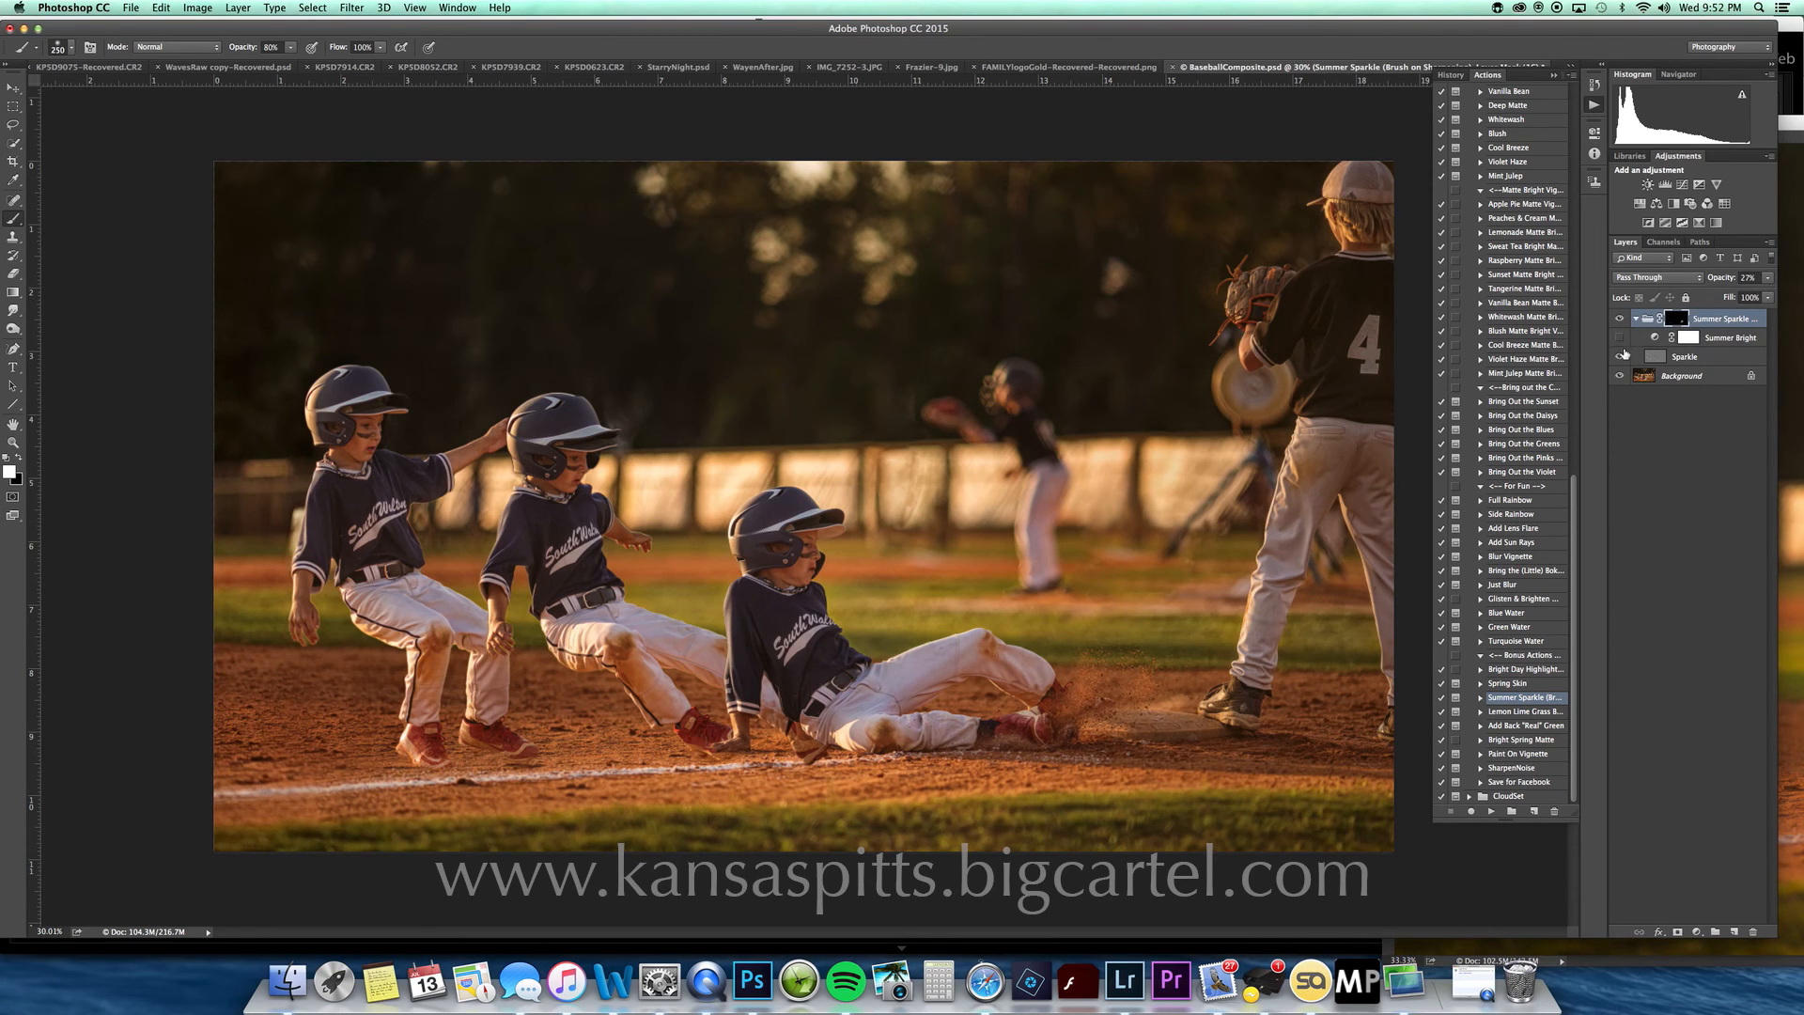
pyautogui.click(1619, 337)
pyautogui.click(1682, 337)
pyautogui.click(1767, 279)
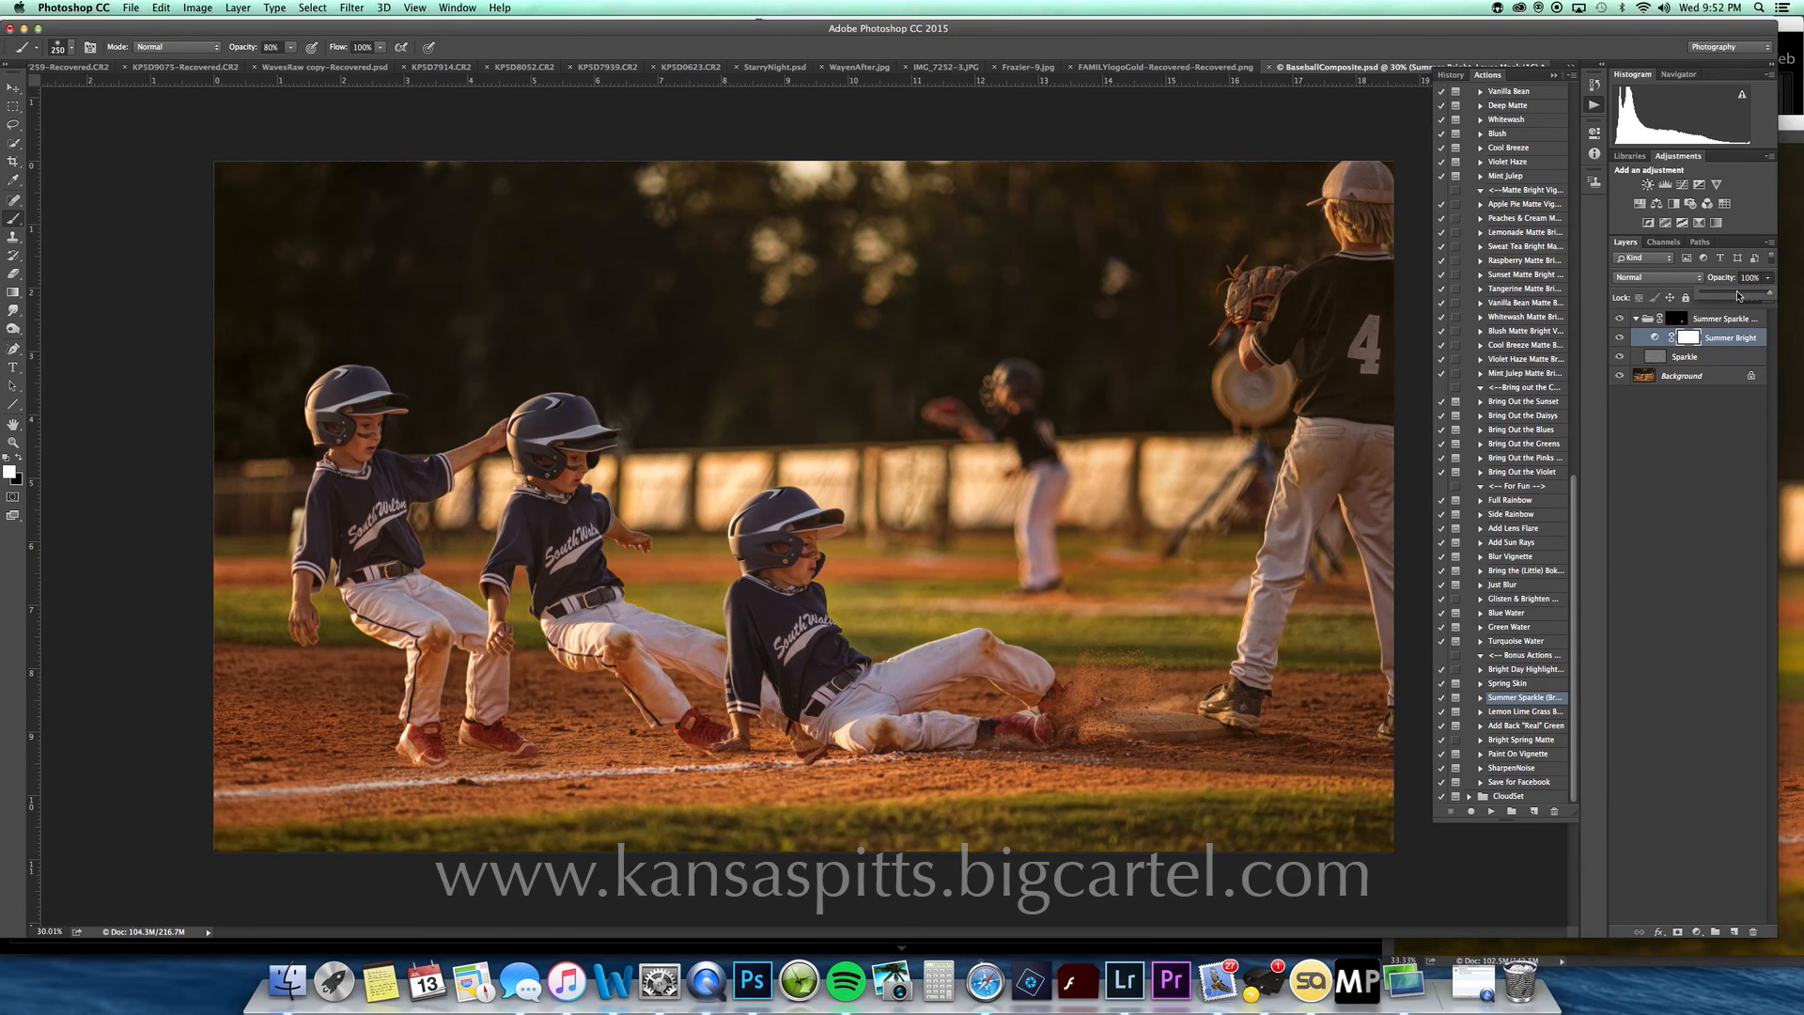
# Step: Set the Summer Sparkle group's opacity to about 57% and merge it into the background
pyautogui.click(1672, 322)
pyautogui.click(1636, 319)
pyautogui.click(1767, 278)
pyautogui.moveTo(1740, 294); pyautogui.dragTo(1746, 295)
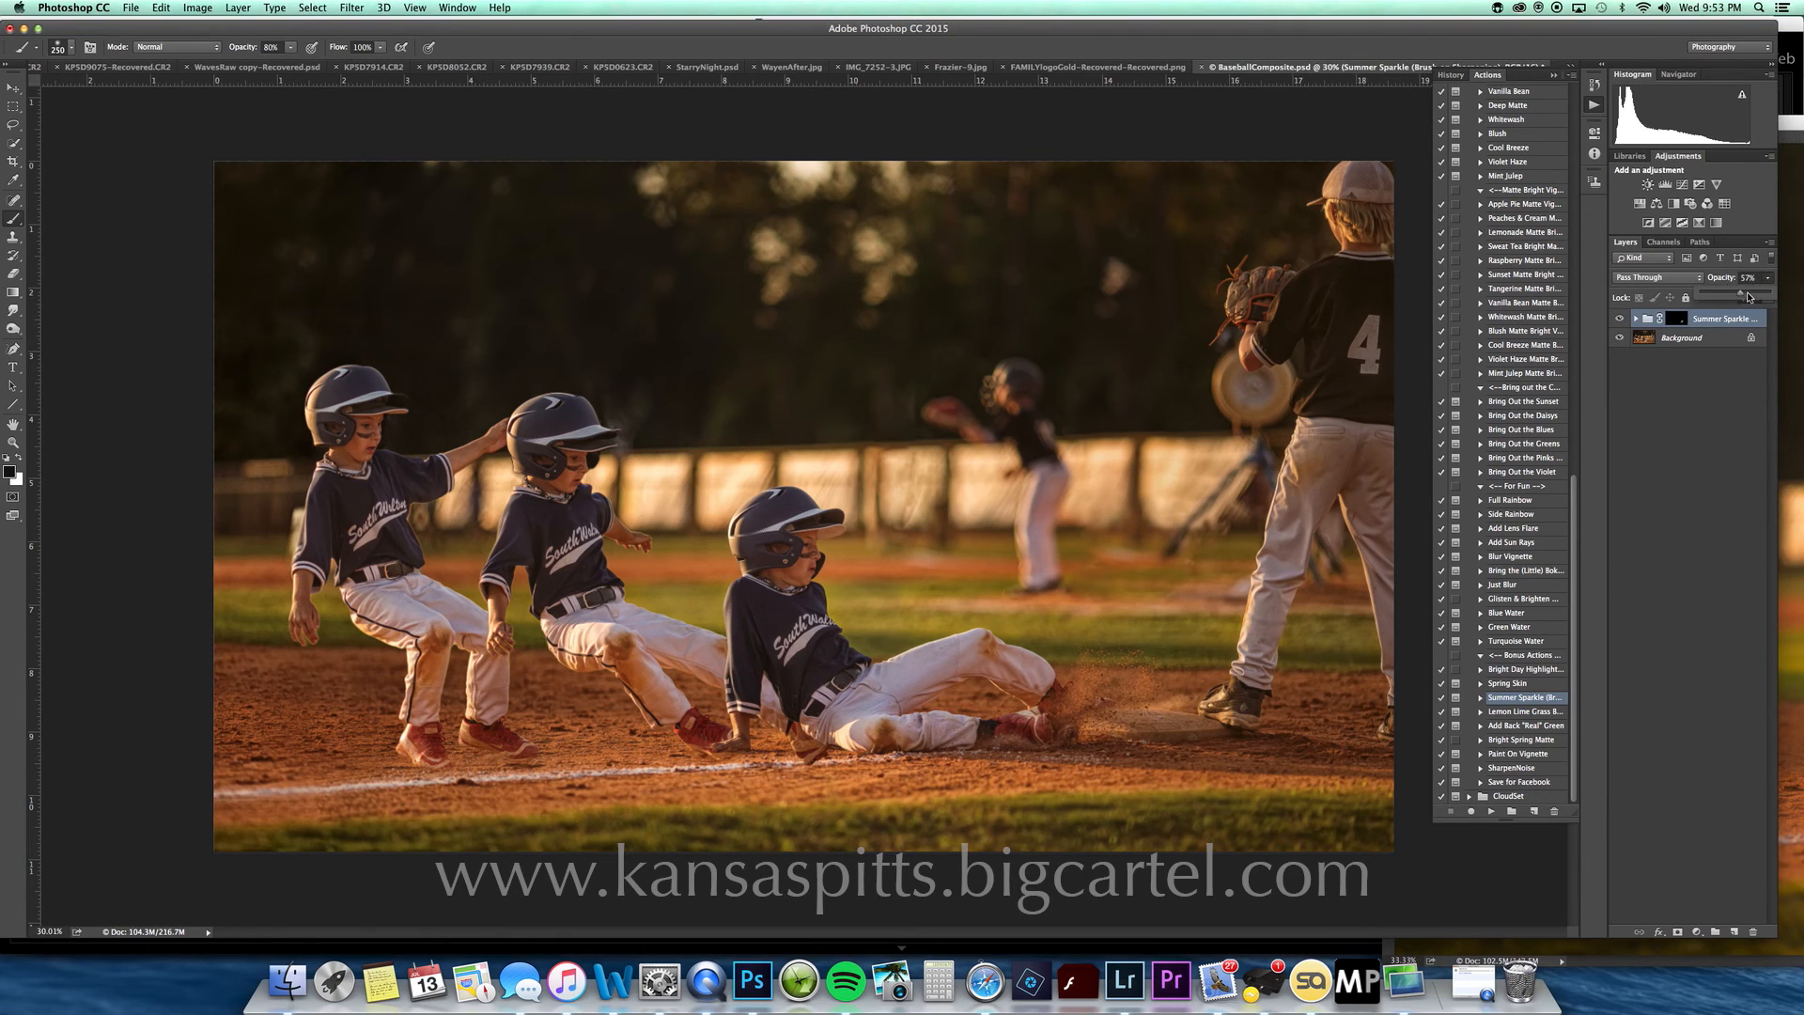
pyautogui.hotkey('ctrl', 'shift', 'e')
pyautogui.press('z')
pyautogui.moveTo(1111, 709); pyautogui.dragTo(1057, 649)
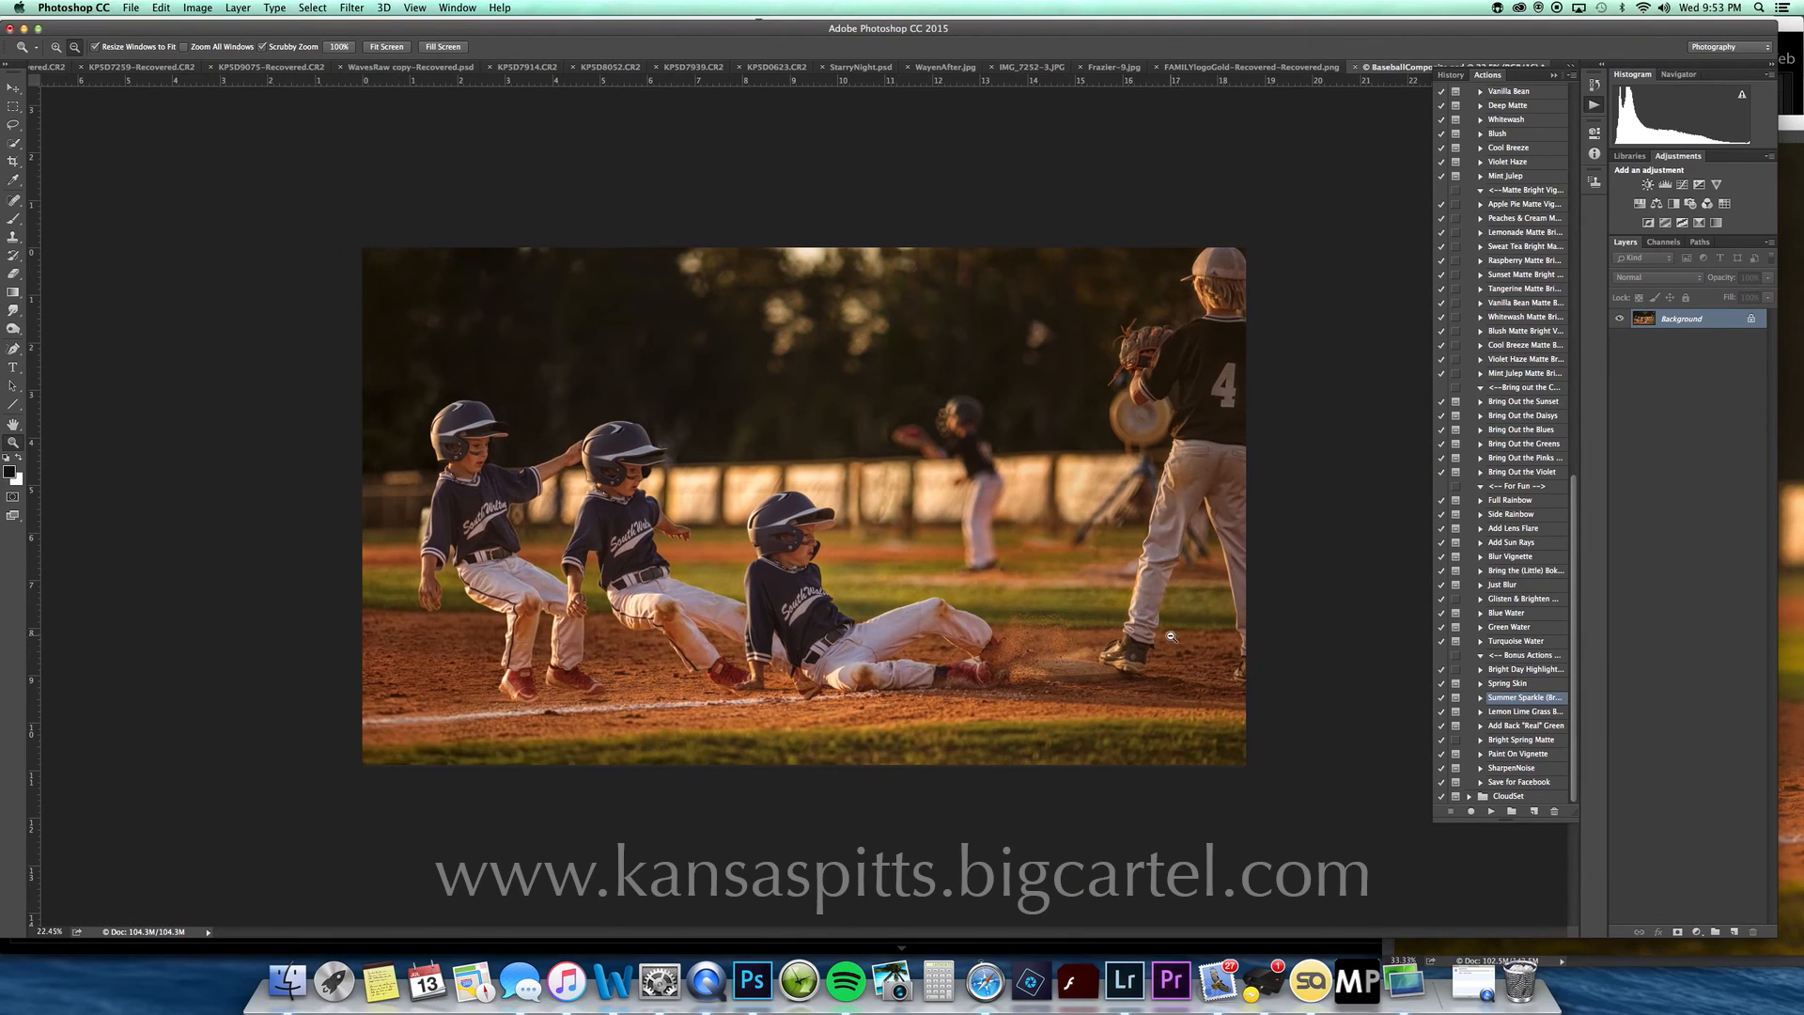
pyautogui.moveTo(1168, 631); pyautogui.dragTo(1241, 615)
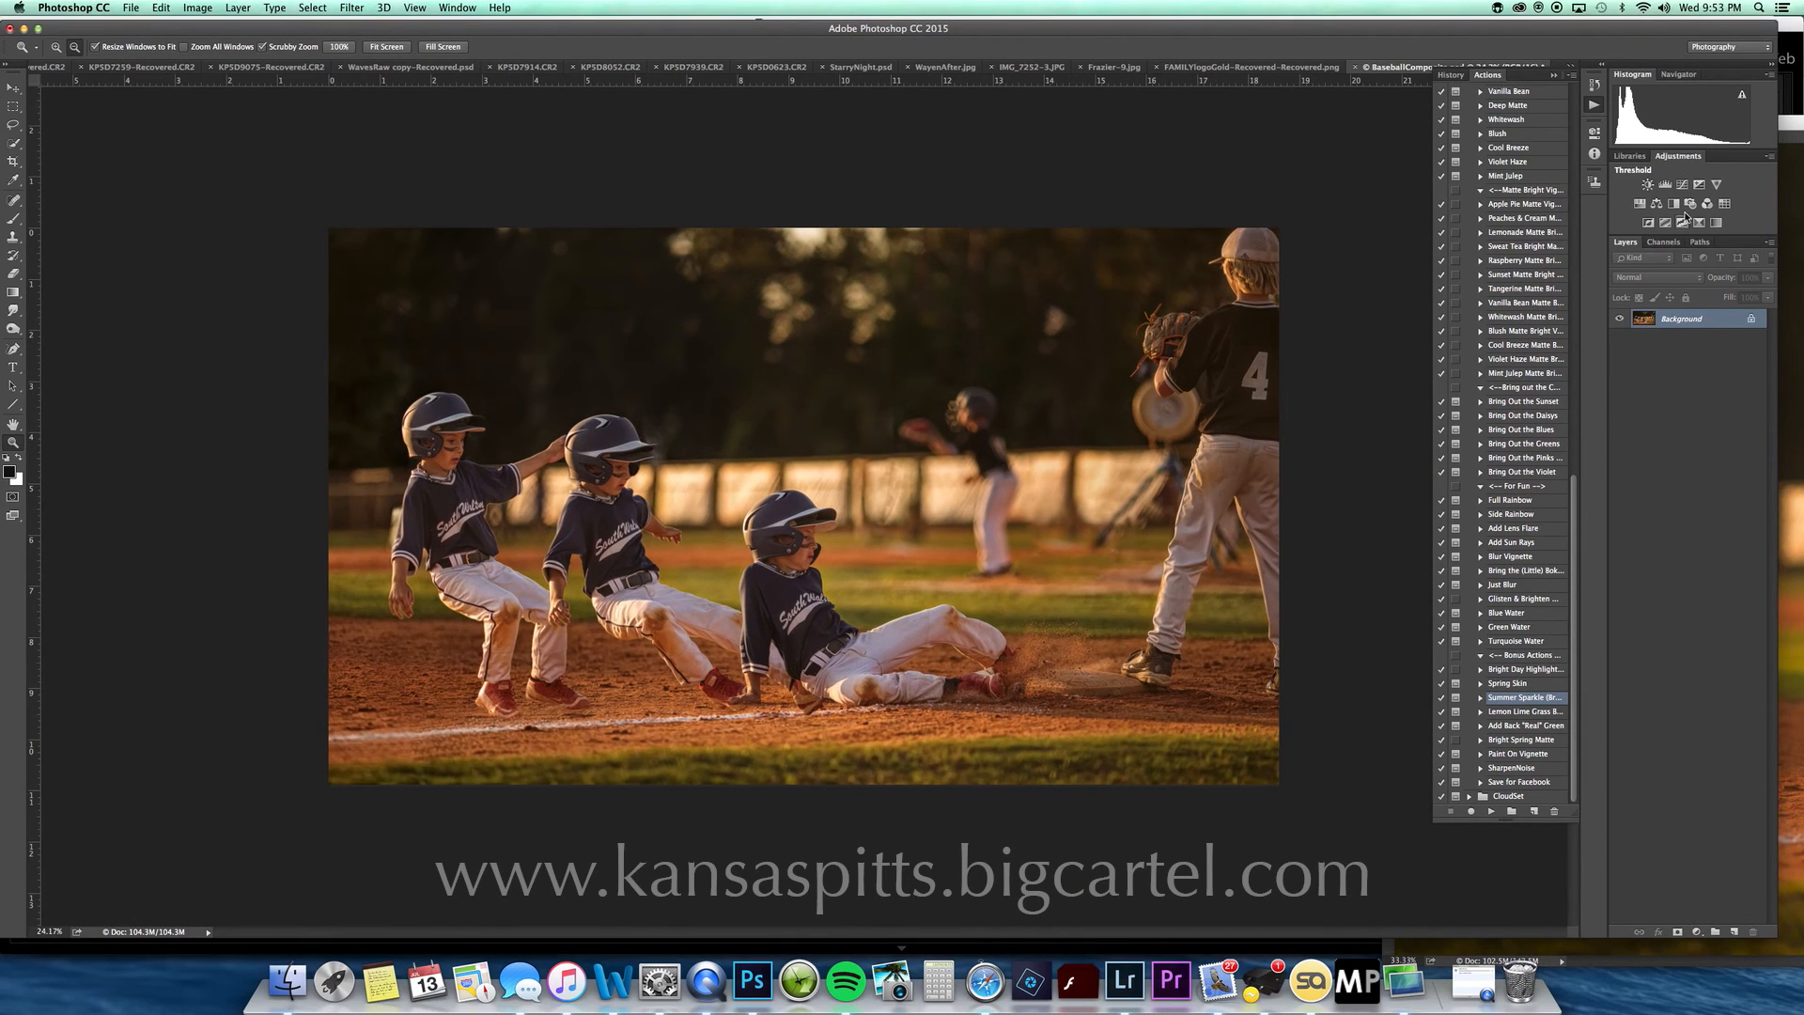
# Step: Add a Levels adjustment layer, adjust its input levels, compare it on and off, and merge it into the background
pyautogui.moveTo(1575, 498); pyautogui.dragTo(1583, 124)
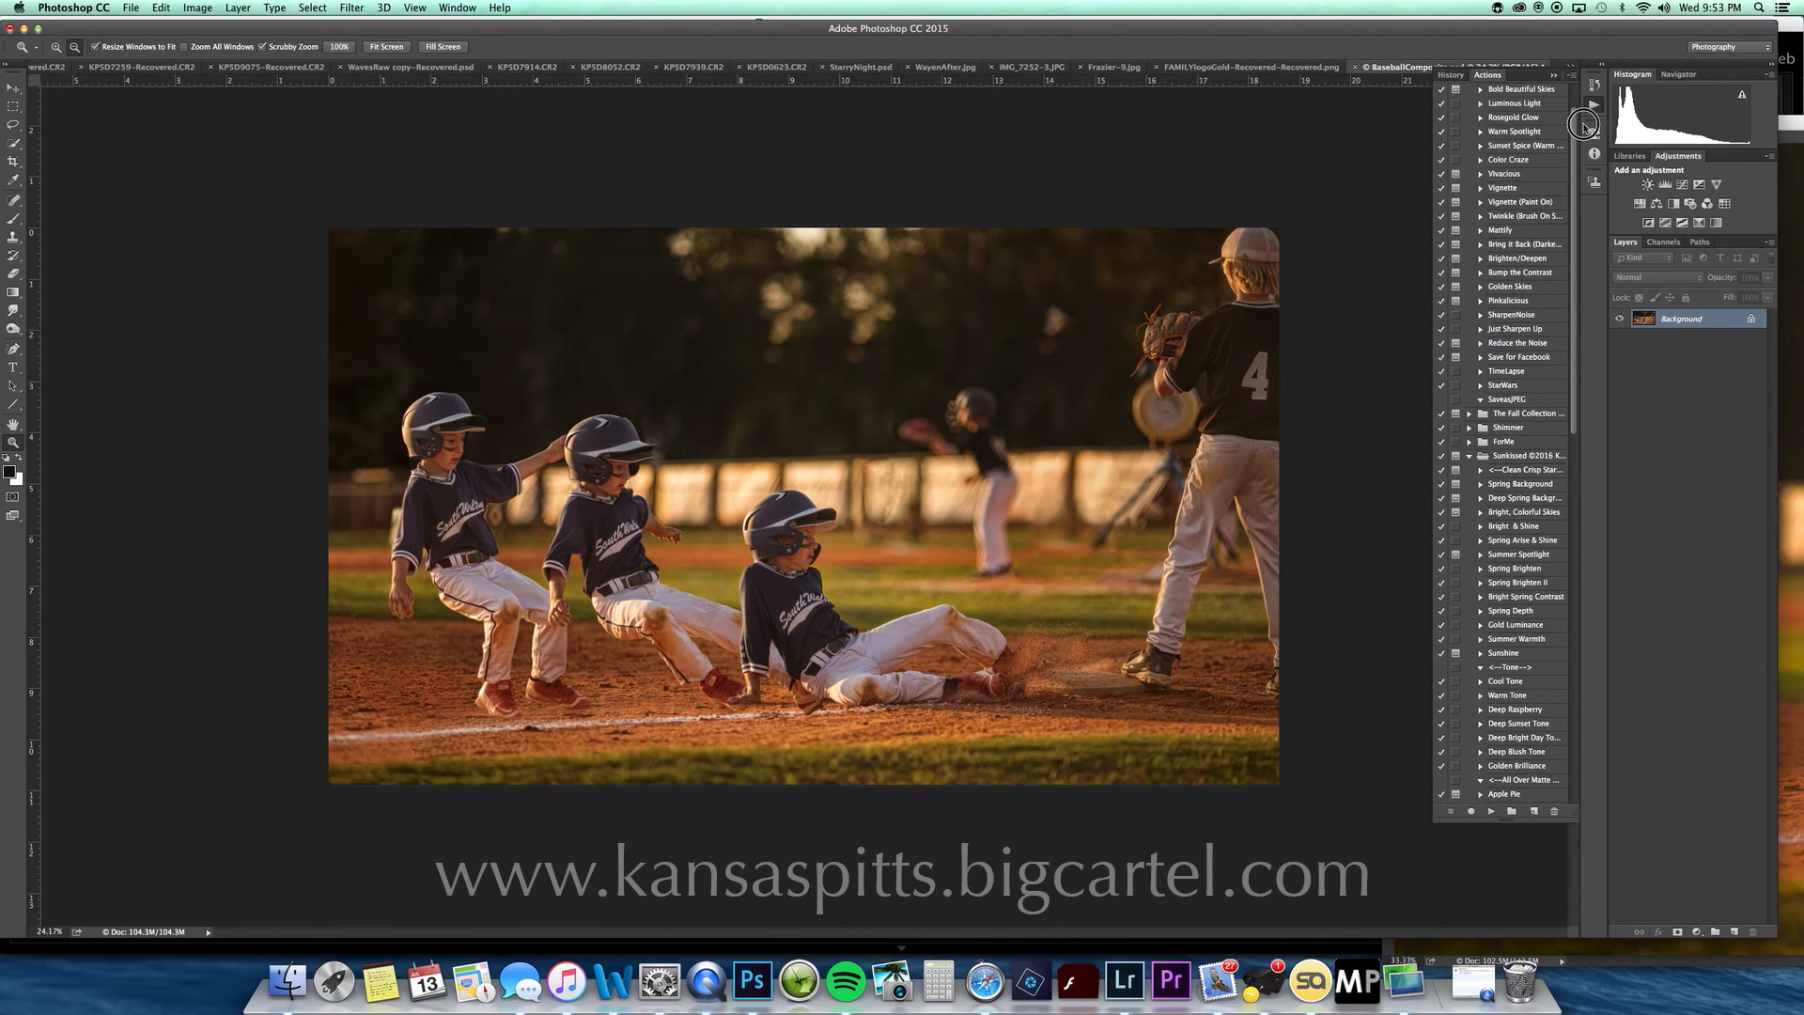
pyautogui.click(1471, 457)
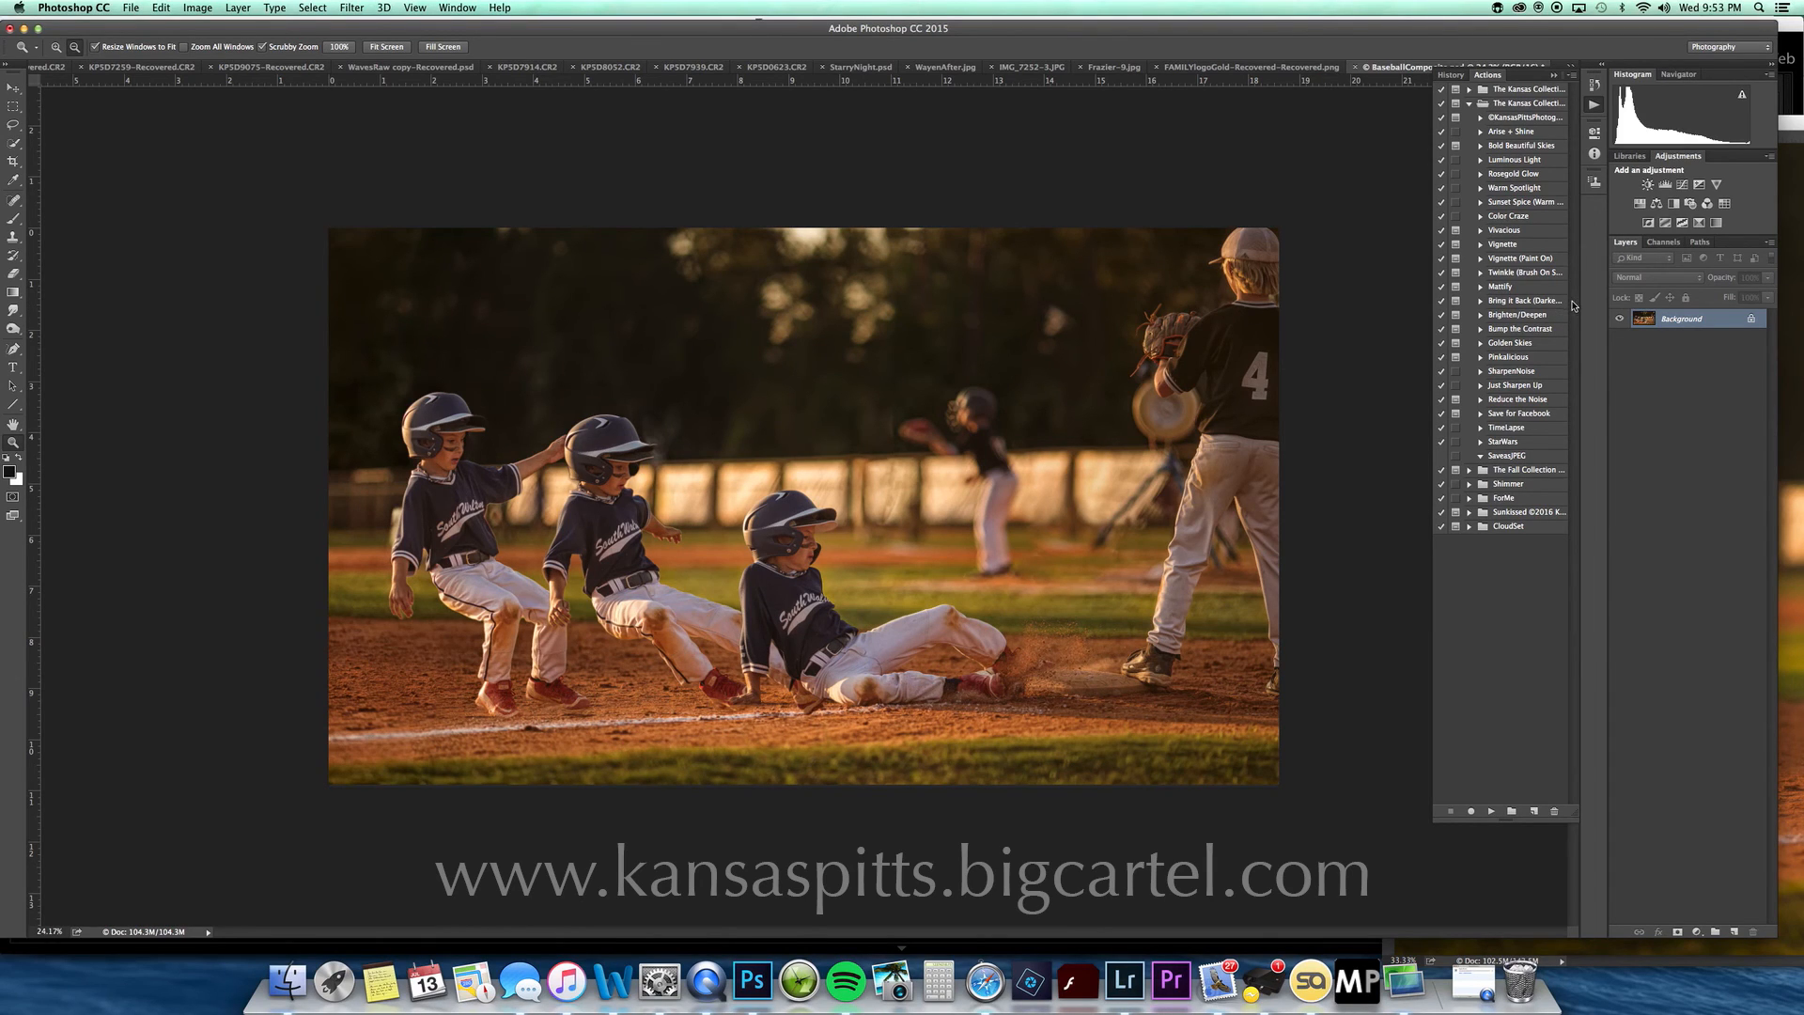
pyautogui.click(1665, 185)
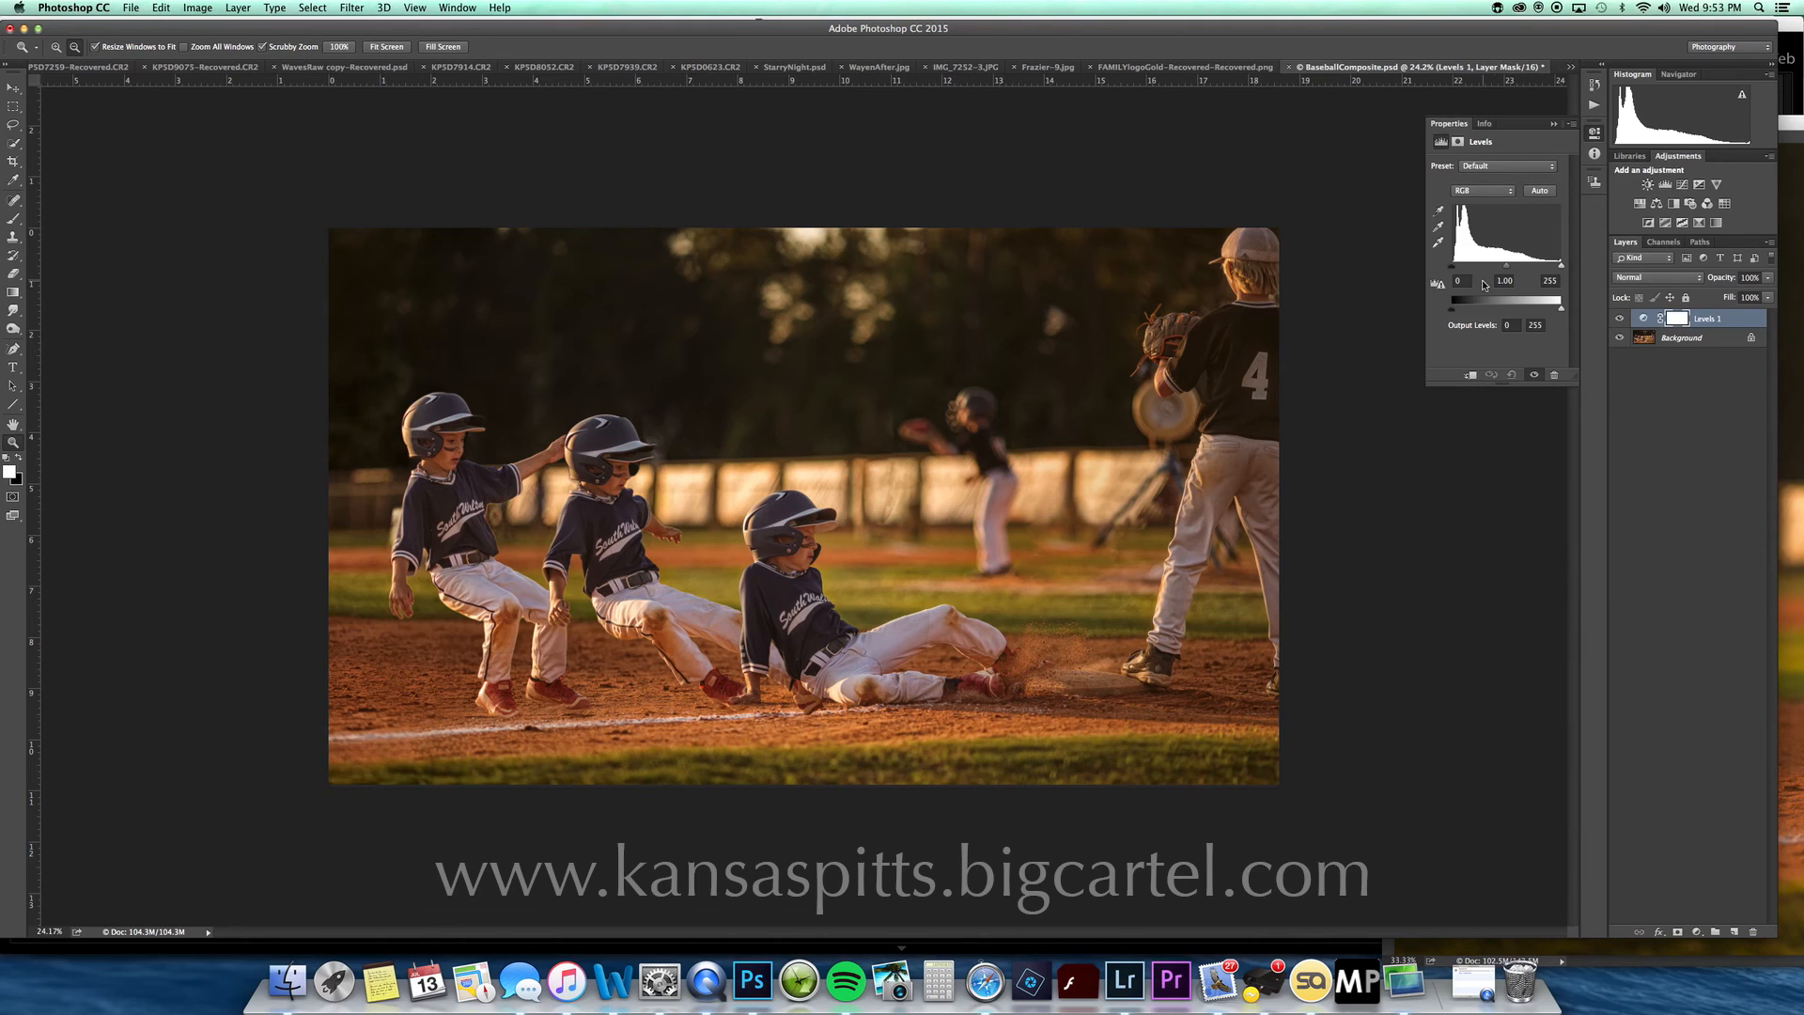
pyautogui.moveTo(1451, 269); pyautogui.dragTo(1503, 270)
pyautogui.click(1623, 319)
pyautogui.click(1622, 320)
pyautogui.click(1622, 319)
pyautogui.click(1625, 321)
pyautogui.press('super+e')
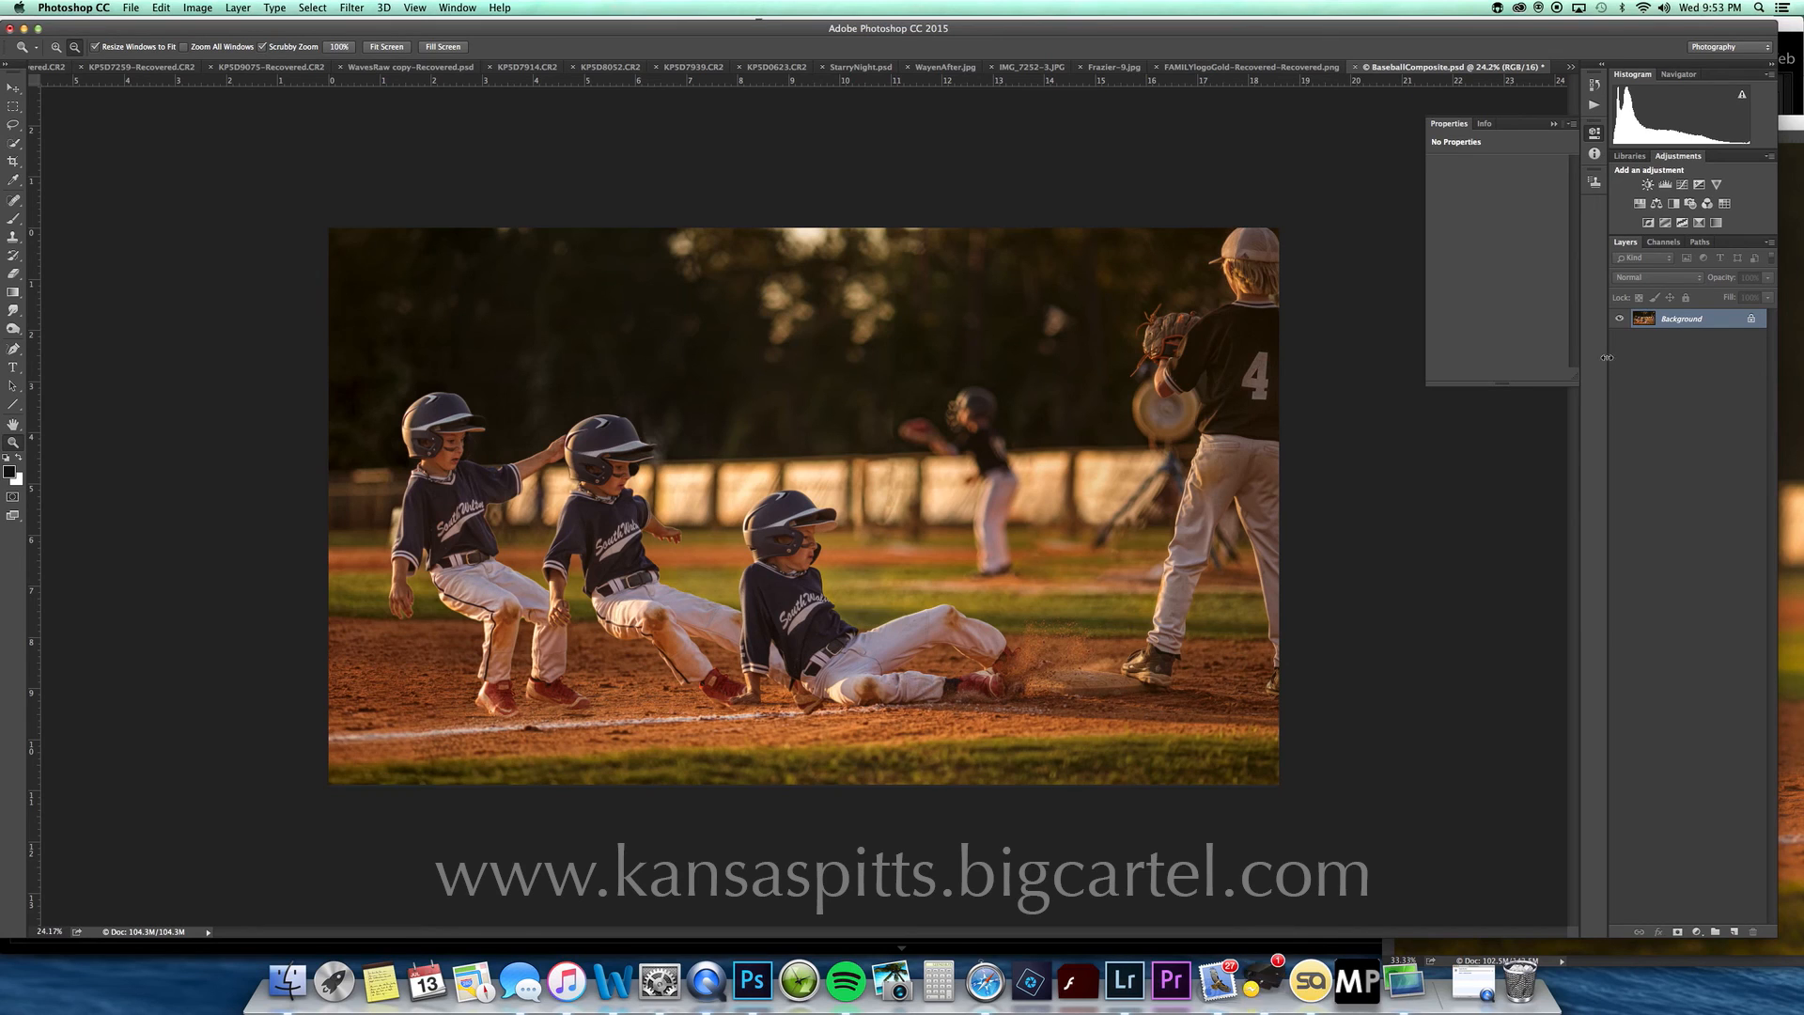
# Step: Switch to Safari, open the Baseball email in Yahoo Mail, and follow its Facebook photo link
pyautogui.click(985, 981)
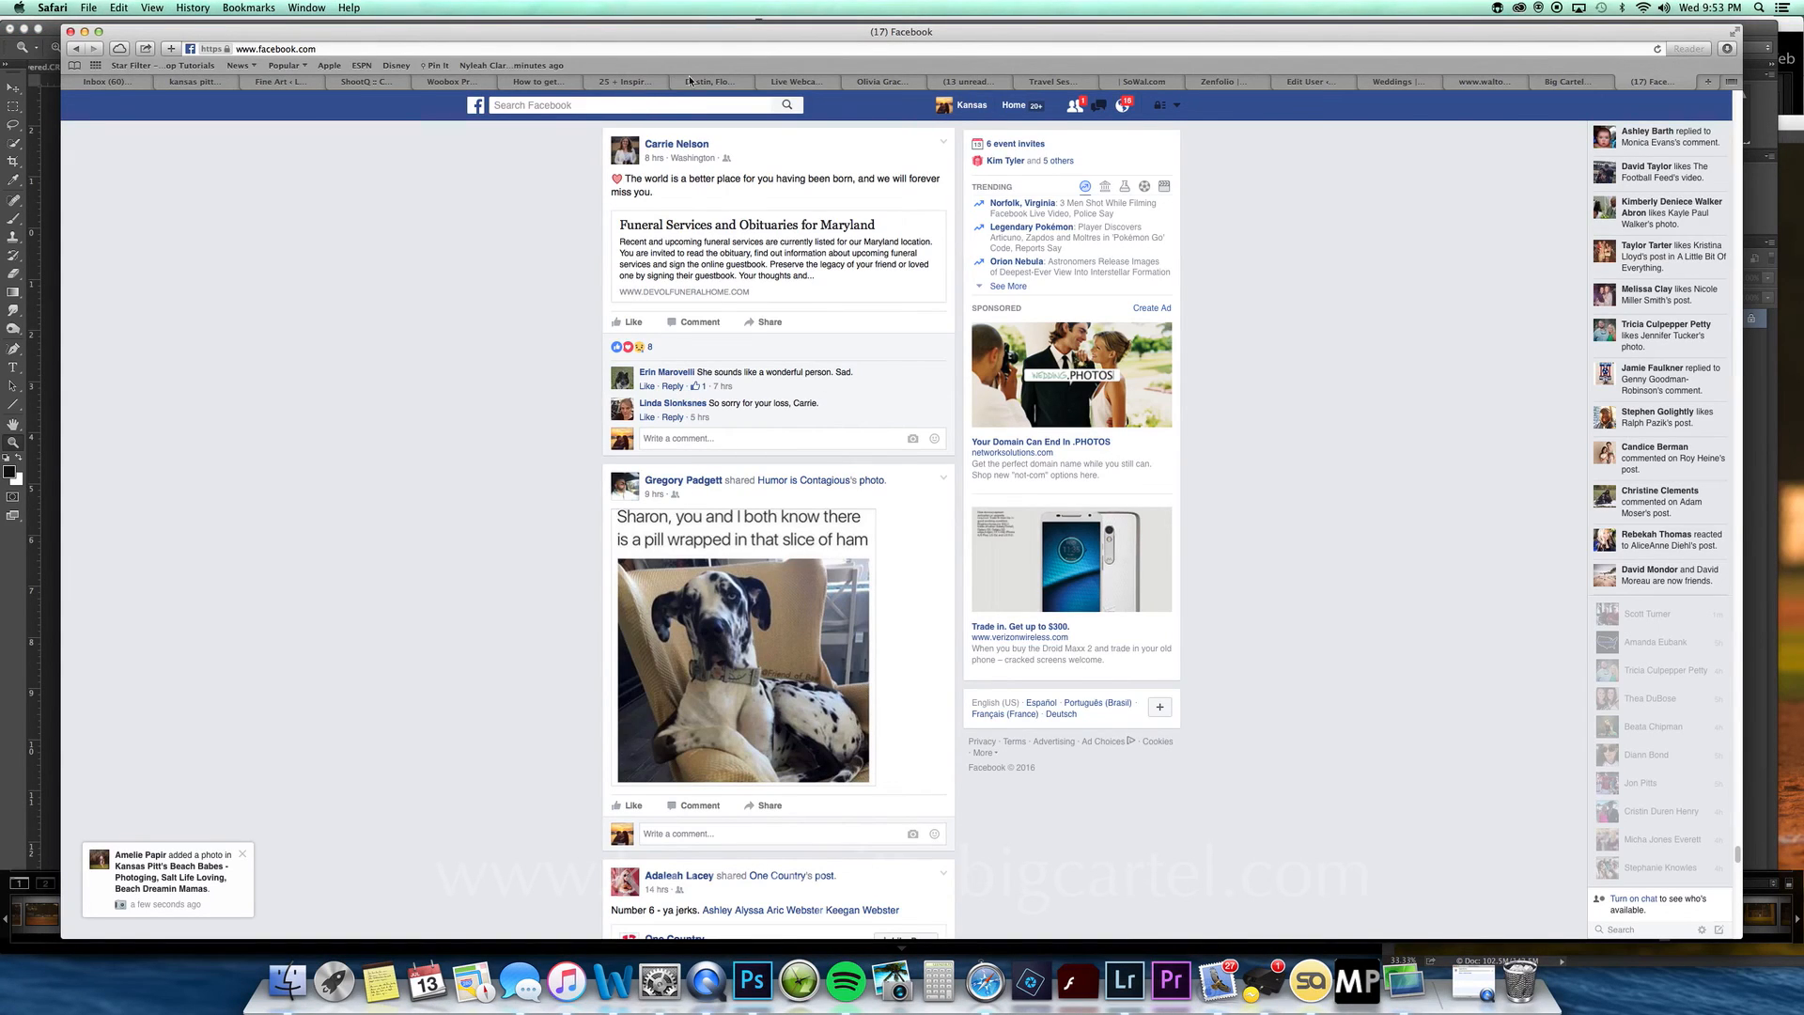
pyautogui.click(973, 83)
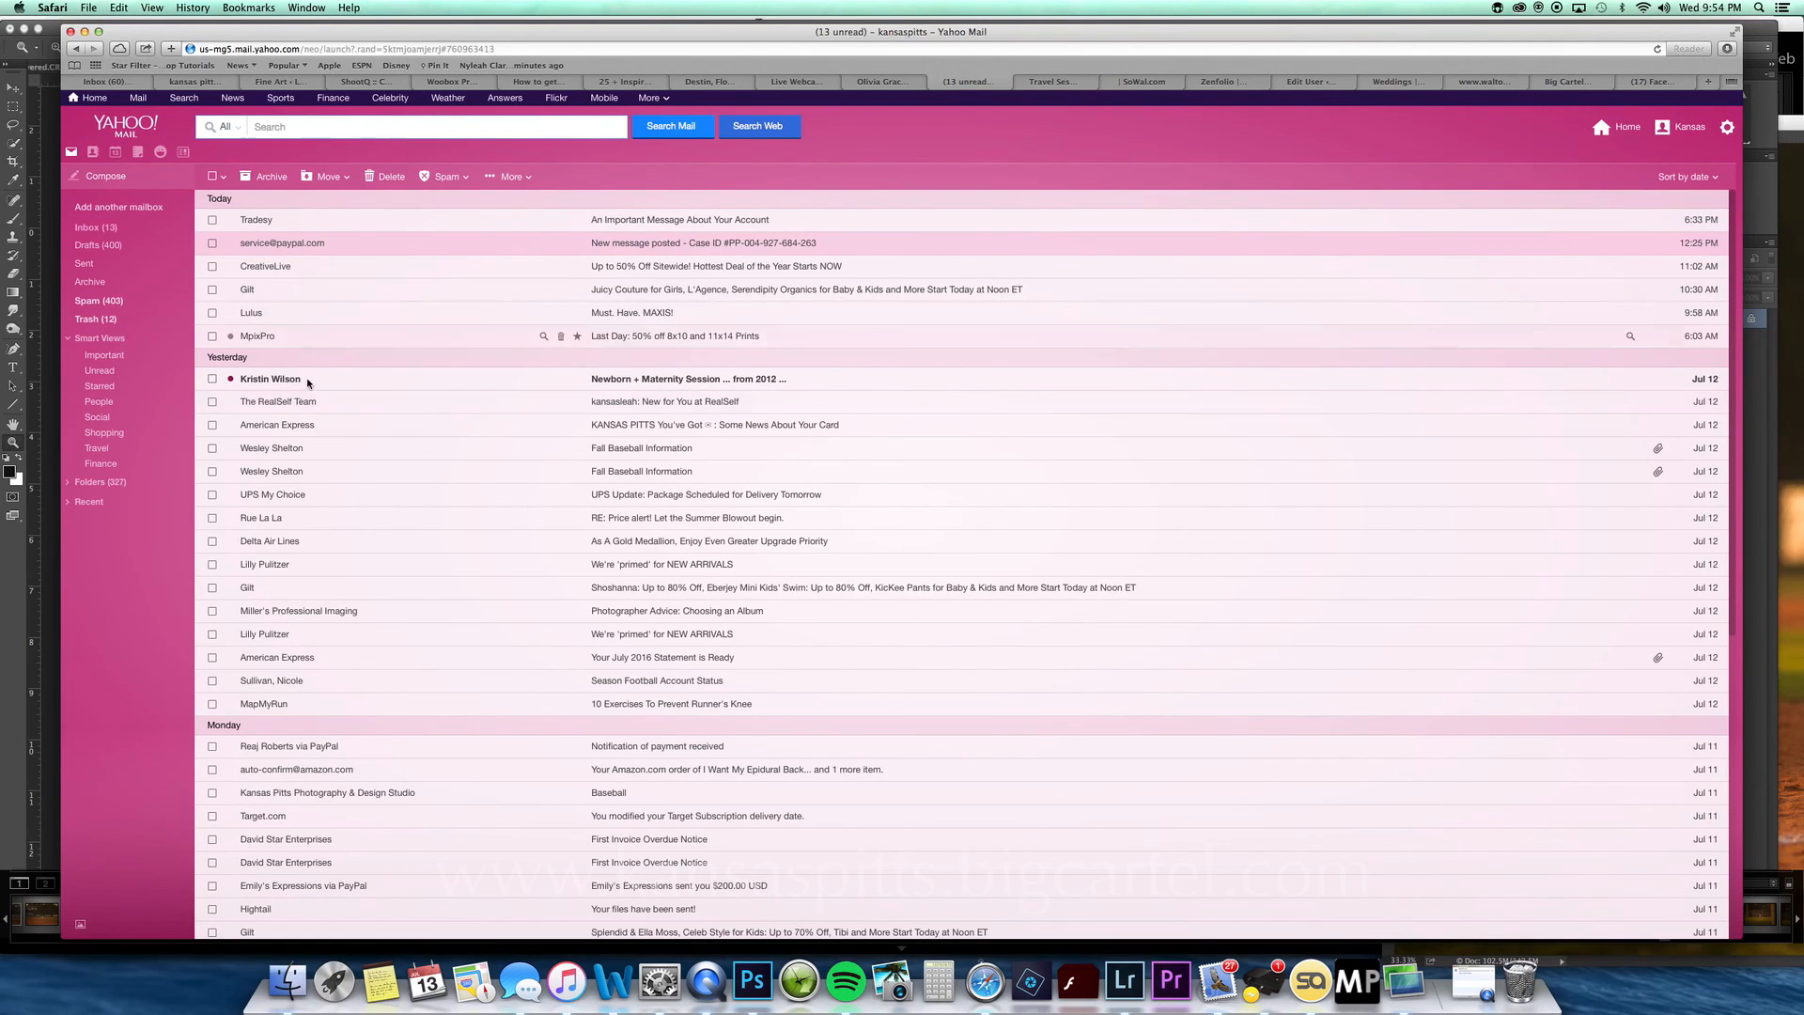
pyautogui.click(274, 798)
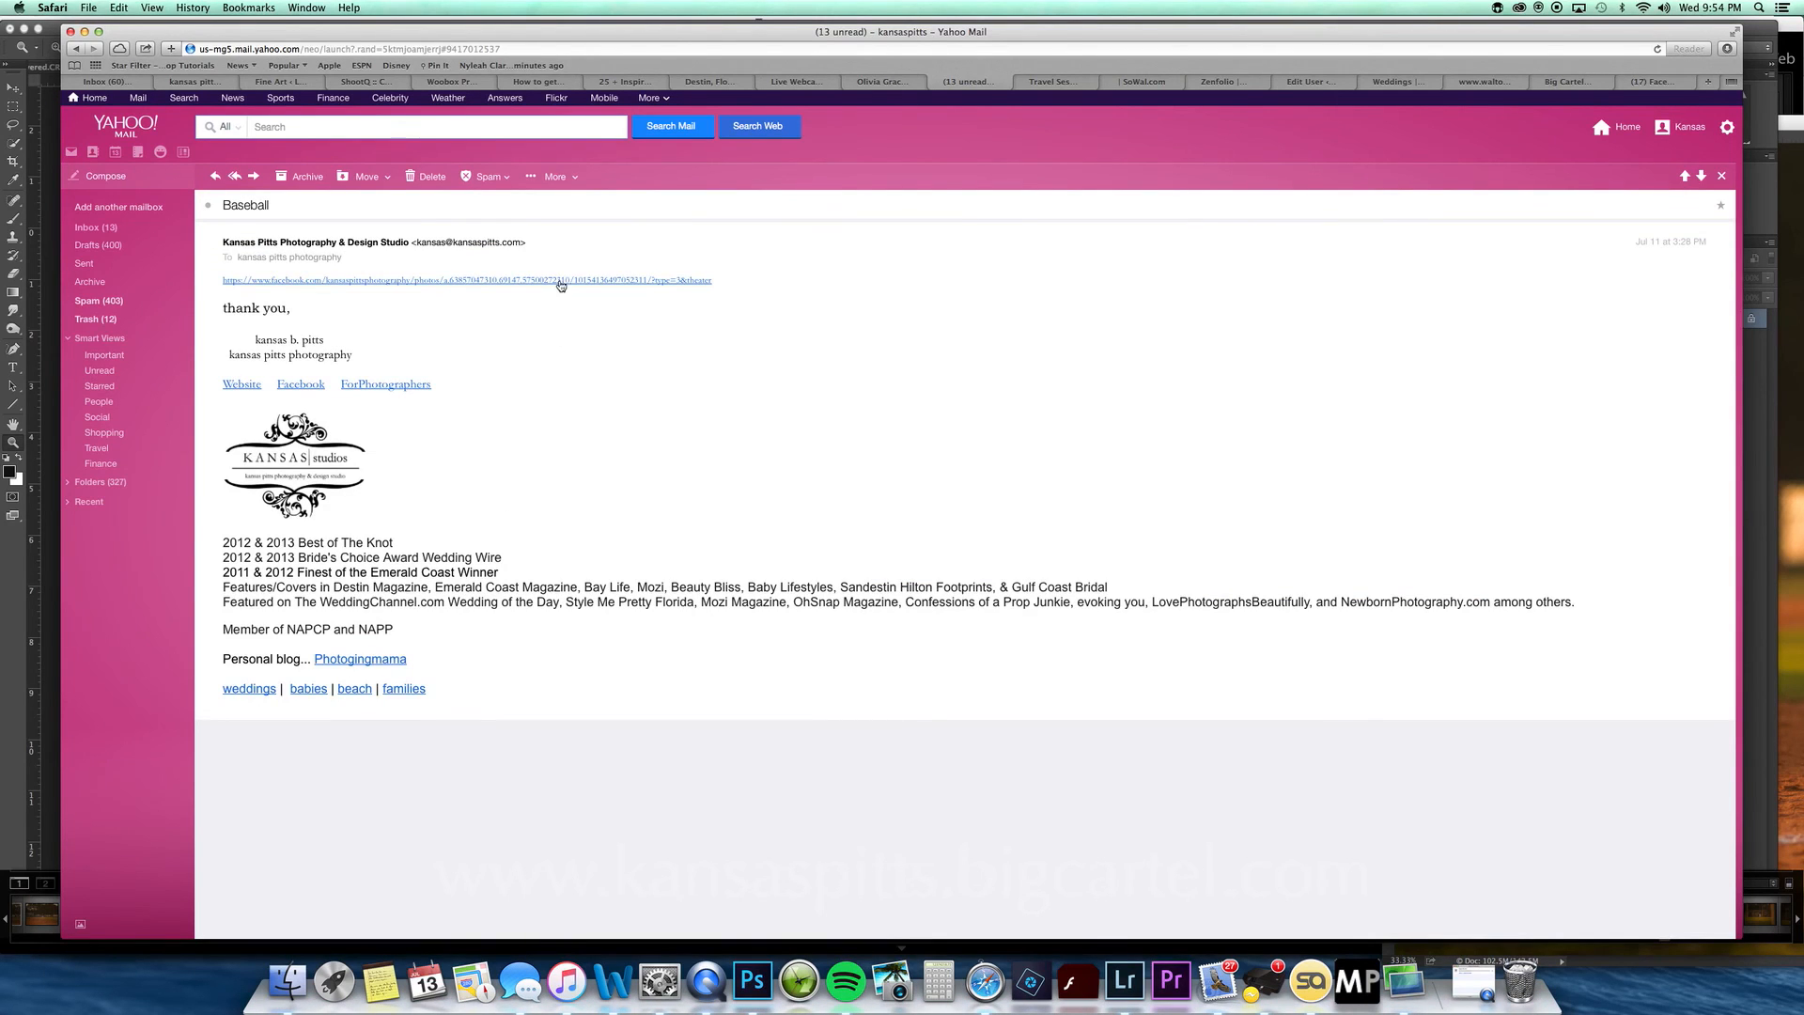
pyautogui.click(561, 281)
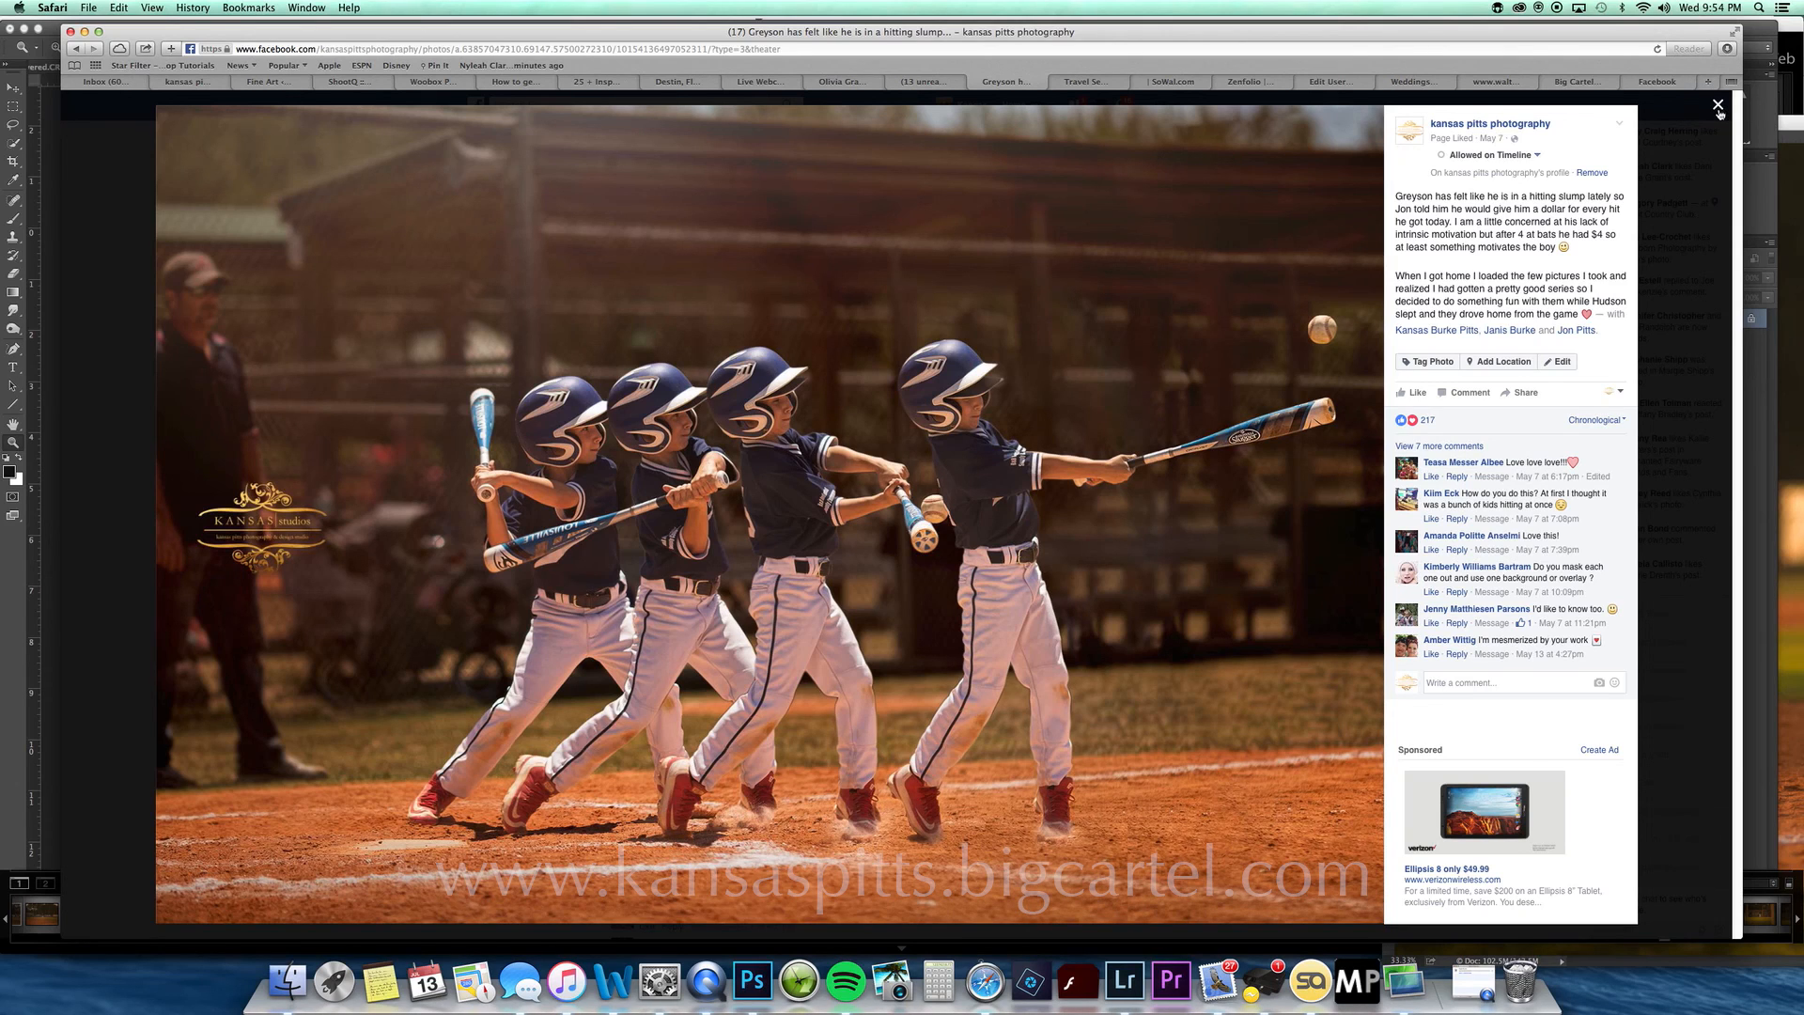
# Step: Switch to Photoshop to view BaseballComposite.png, and return to Safari to view the Kansas Studios shop page
pyautogui.click(766, 988)
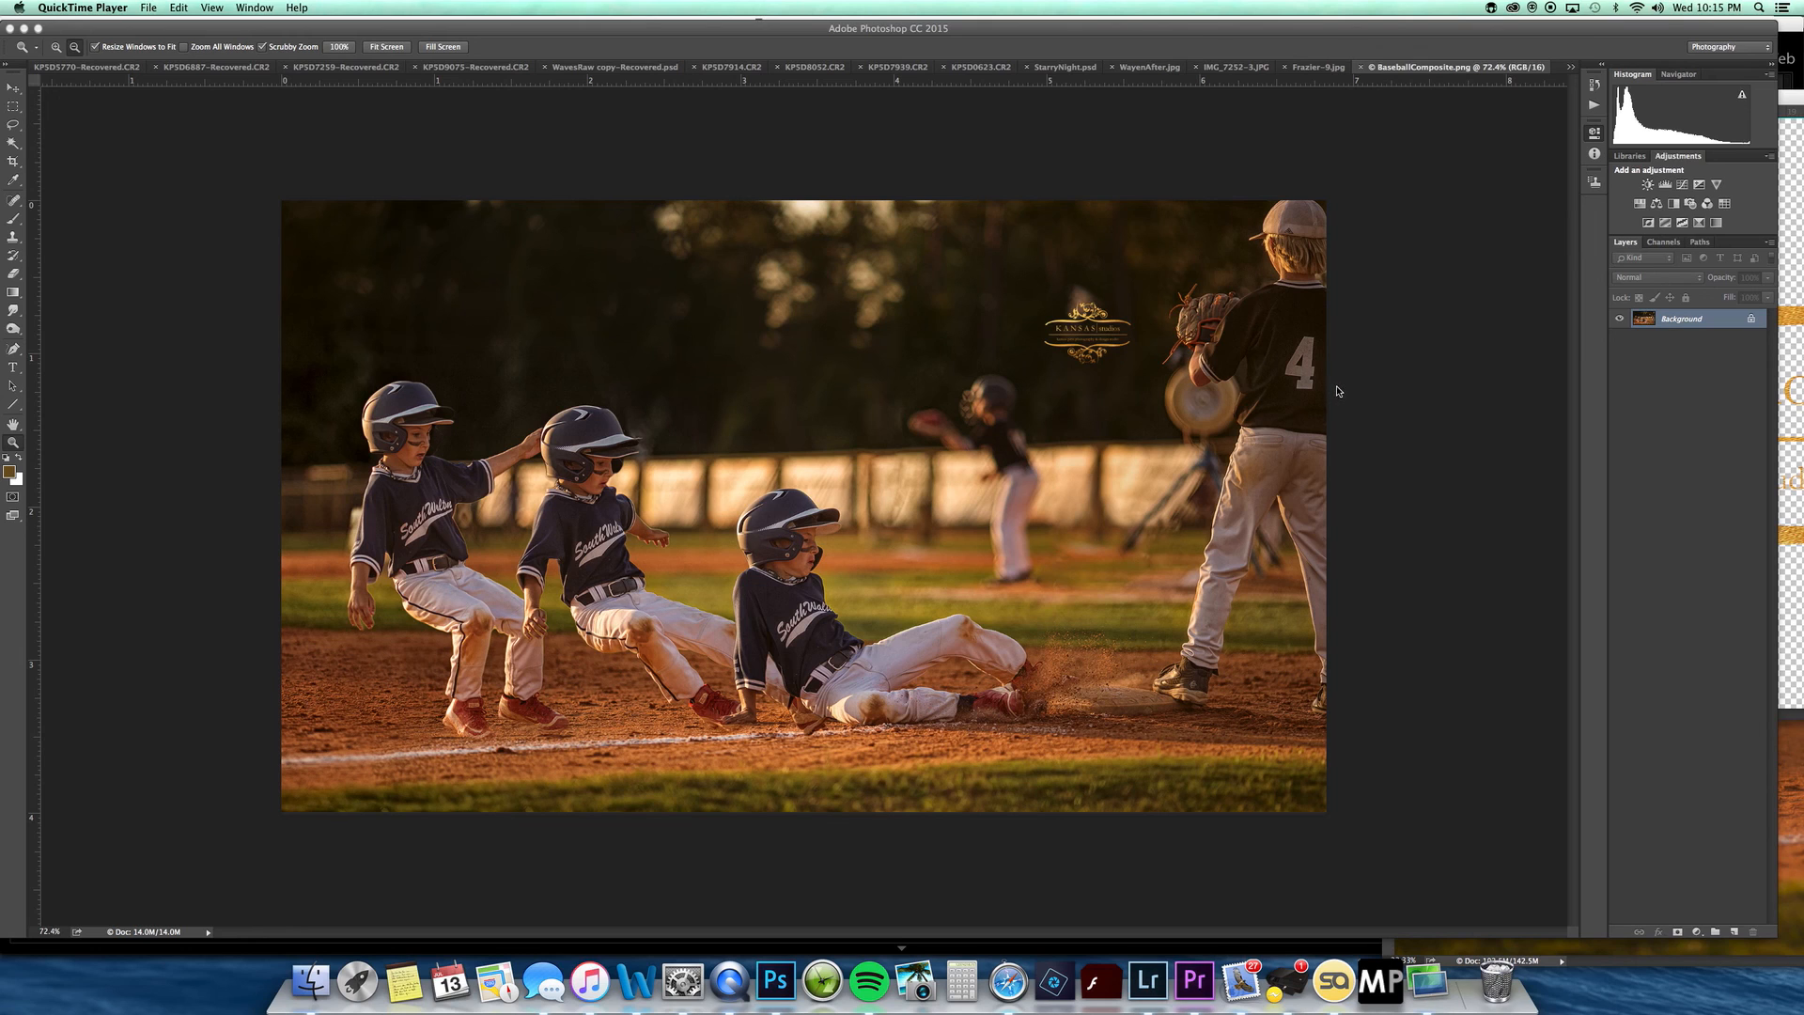
pyautogui.click(1009, 982)
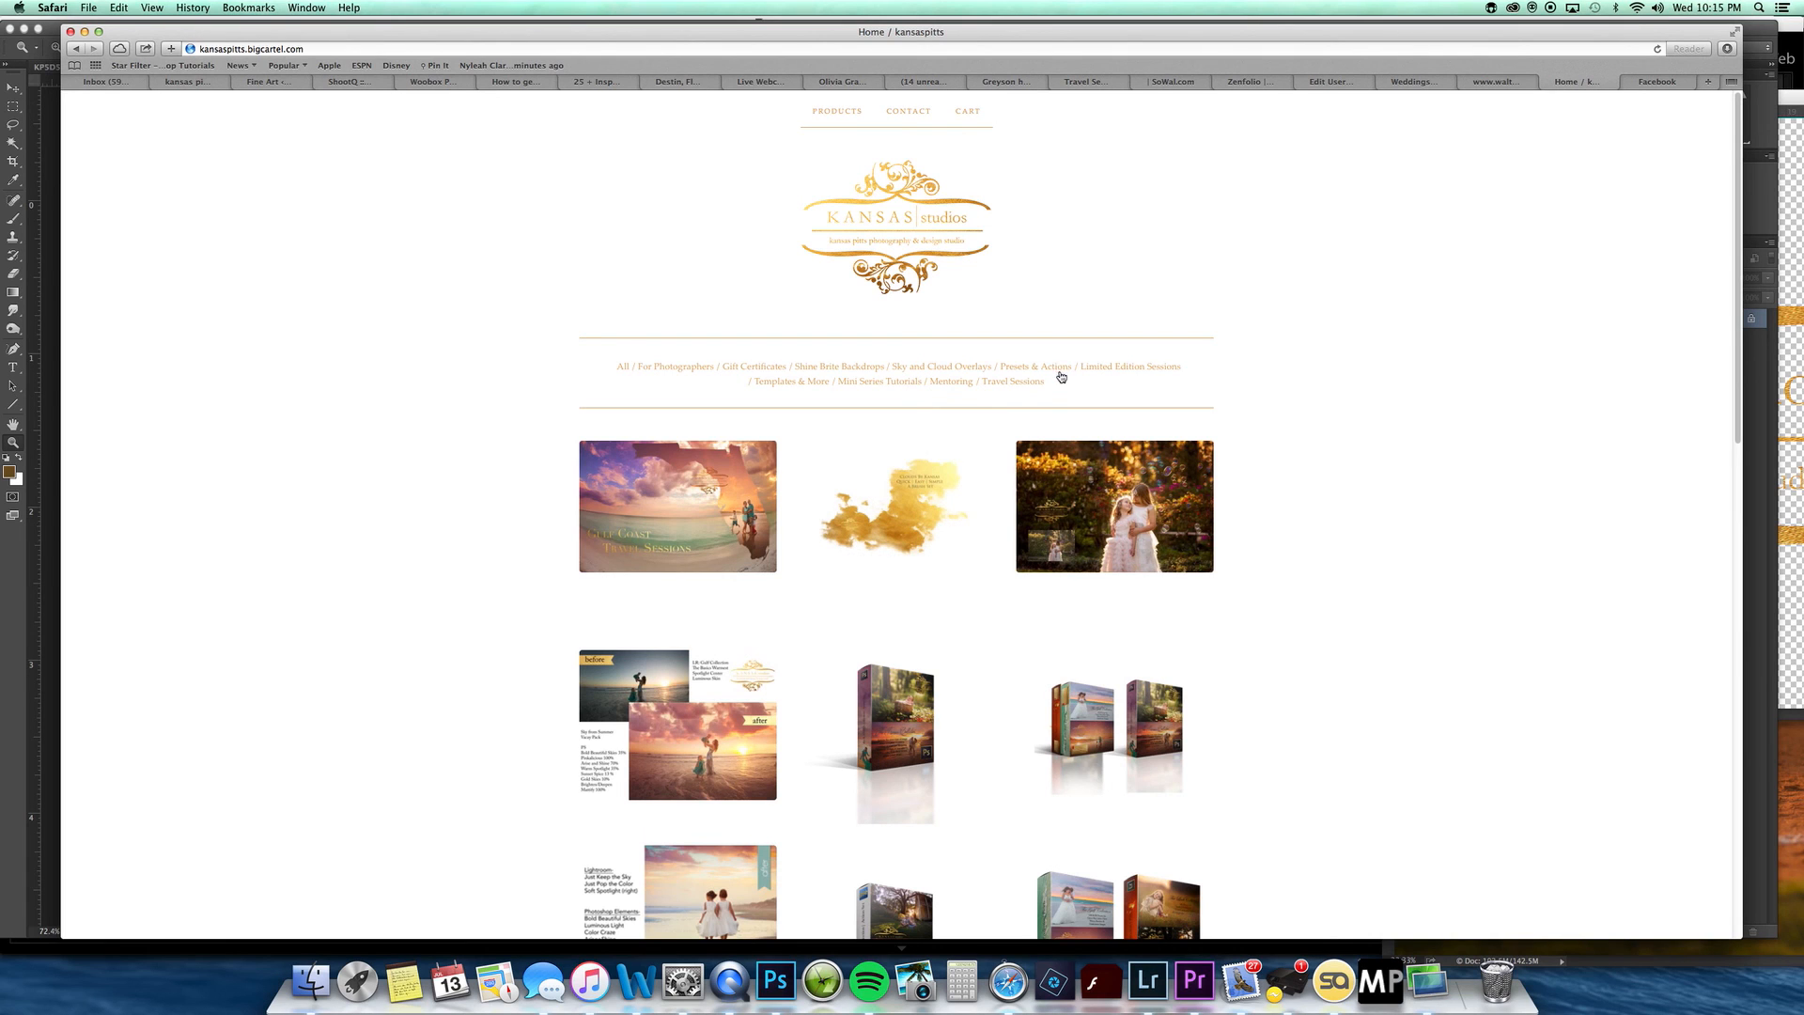
# Step: Switch to Lightroom and compare the baseball composite with the single slide frame A29Q5989.CR2 in the Develop view
pyautogui.click(1147, 982)
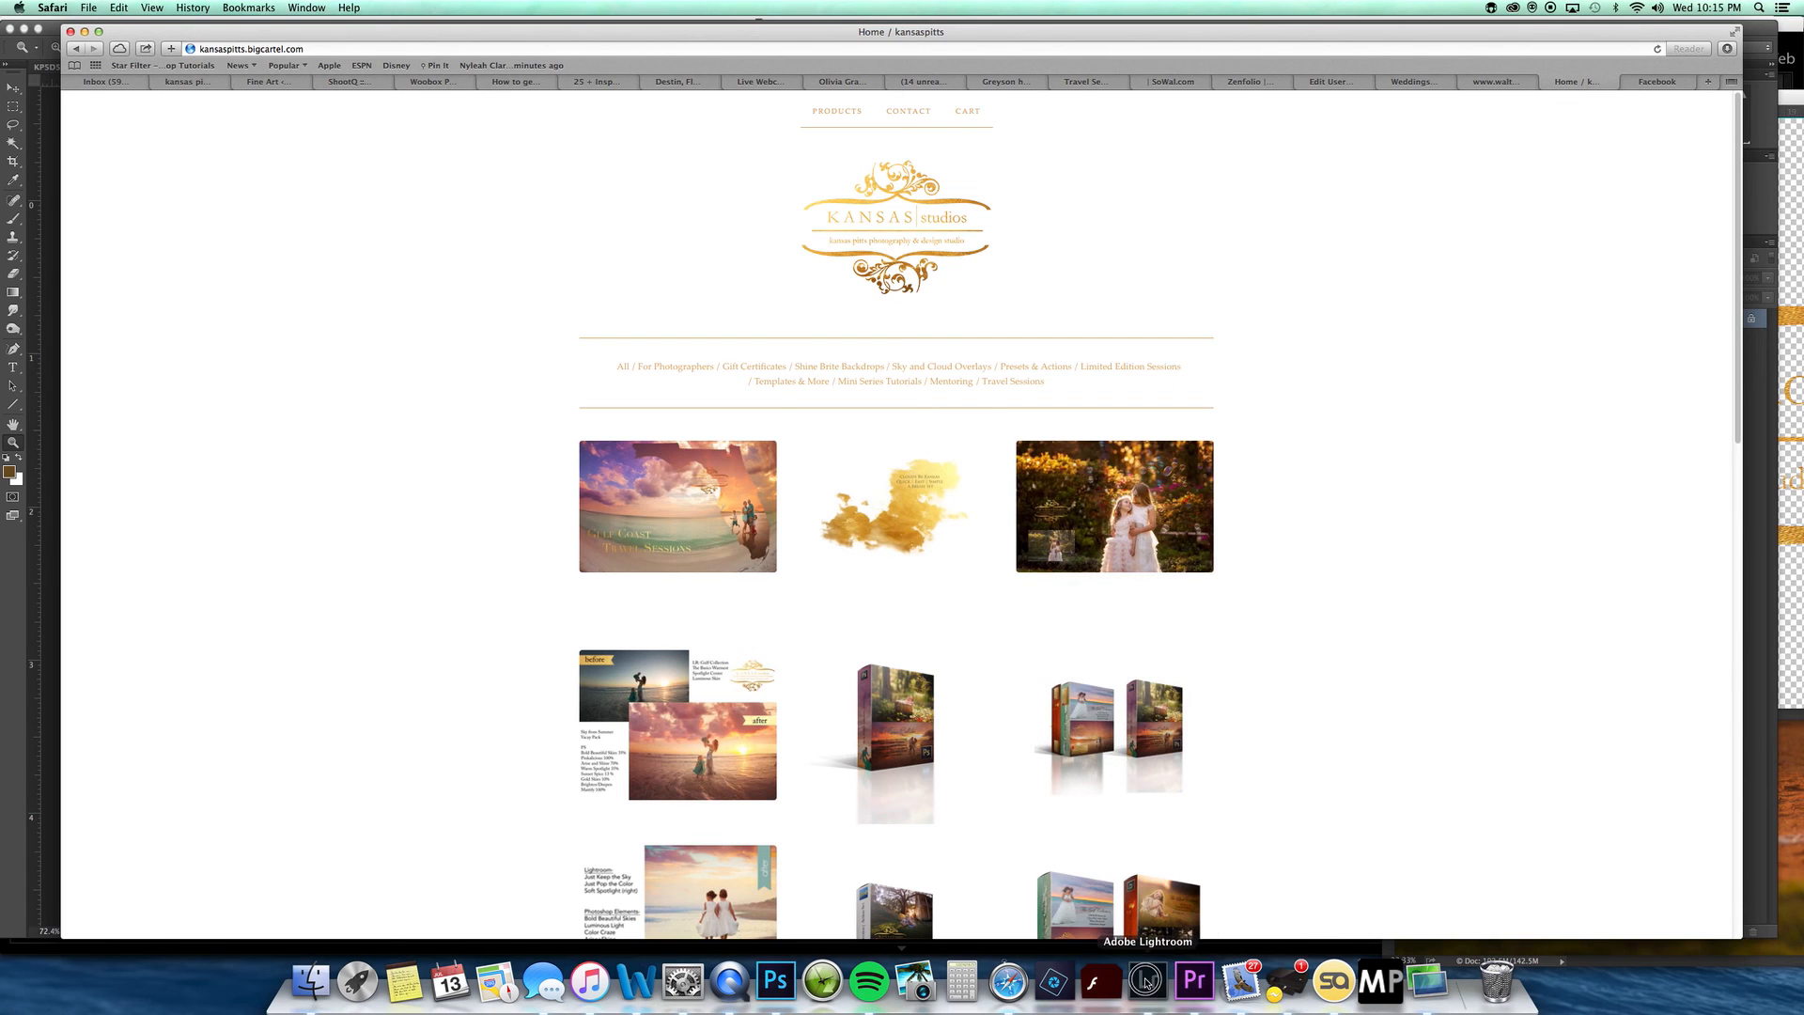
pyautogui.click(1022, 922)
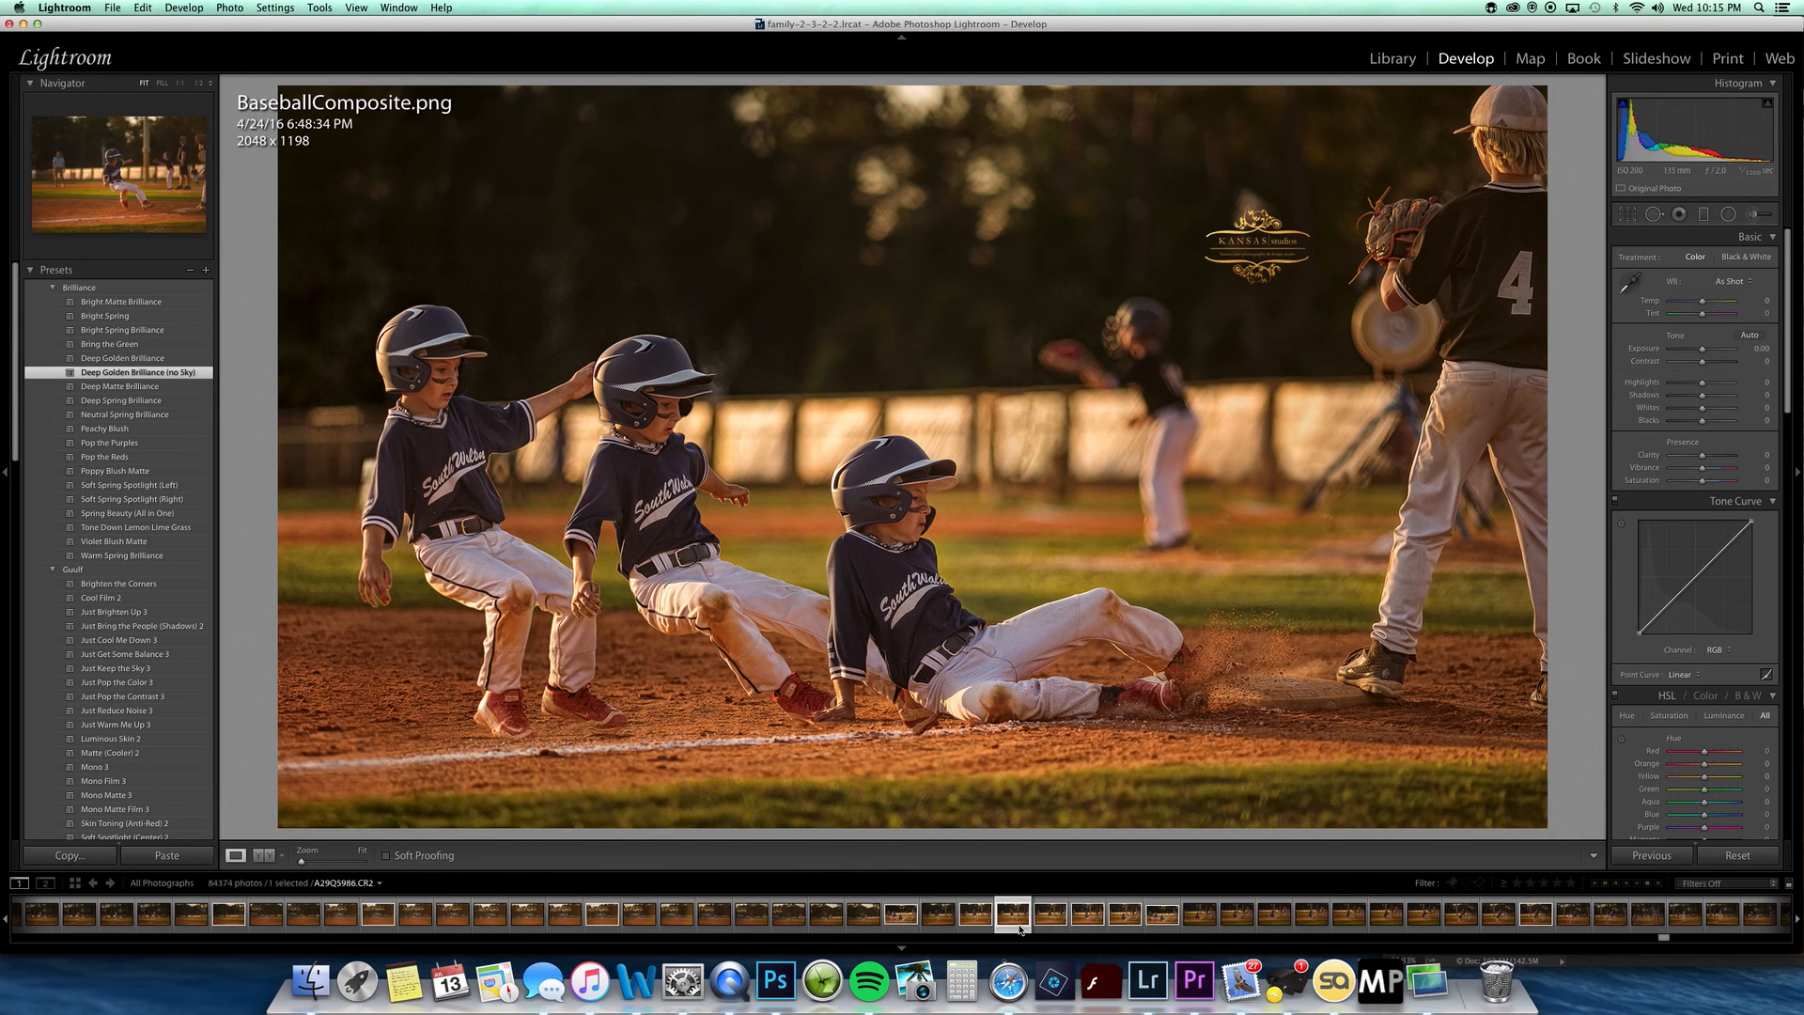
pyautogui.click(1156, 926)
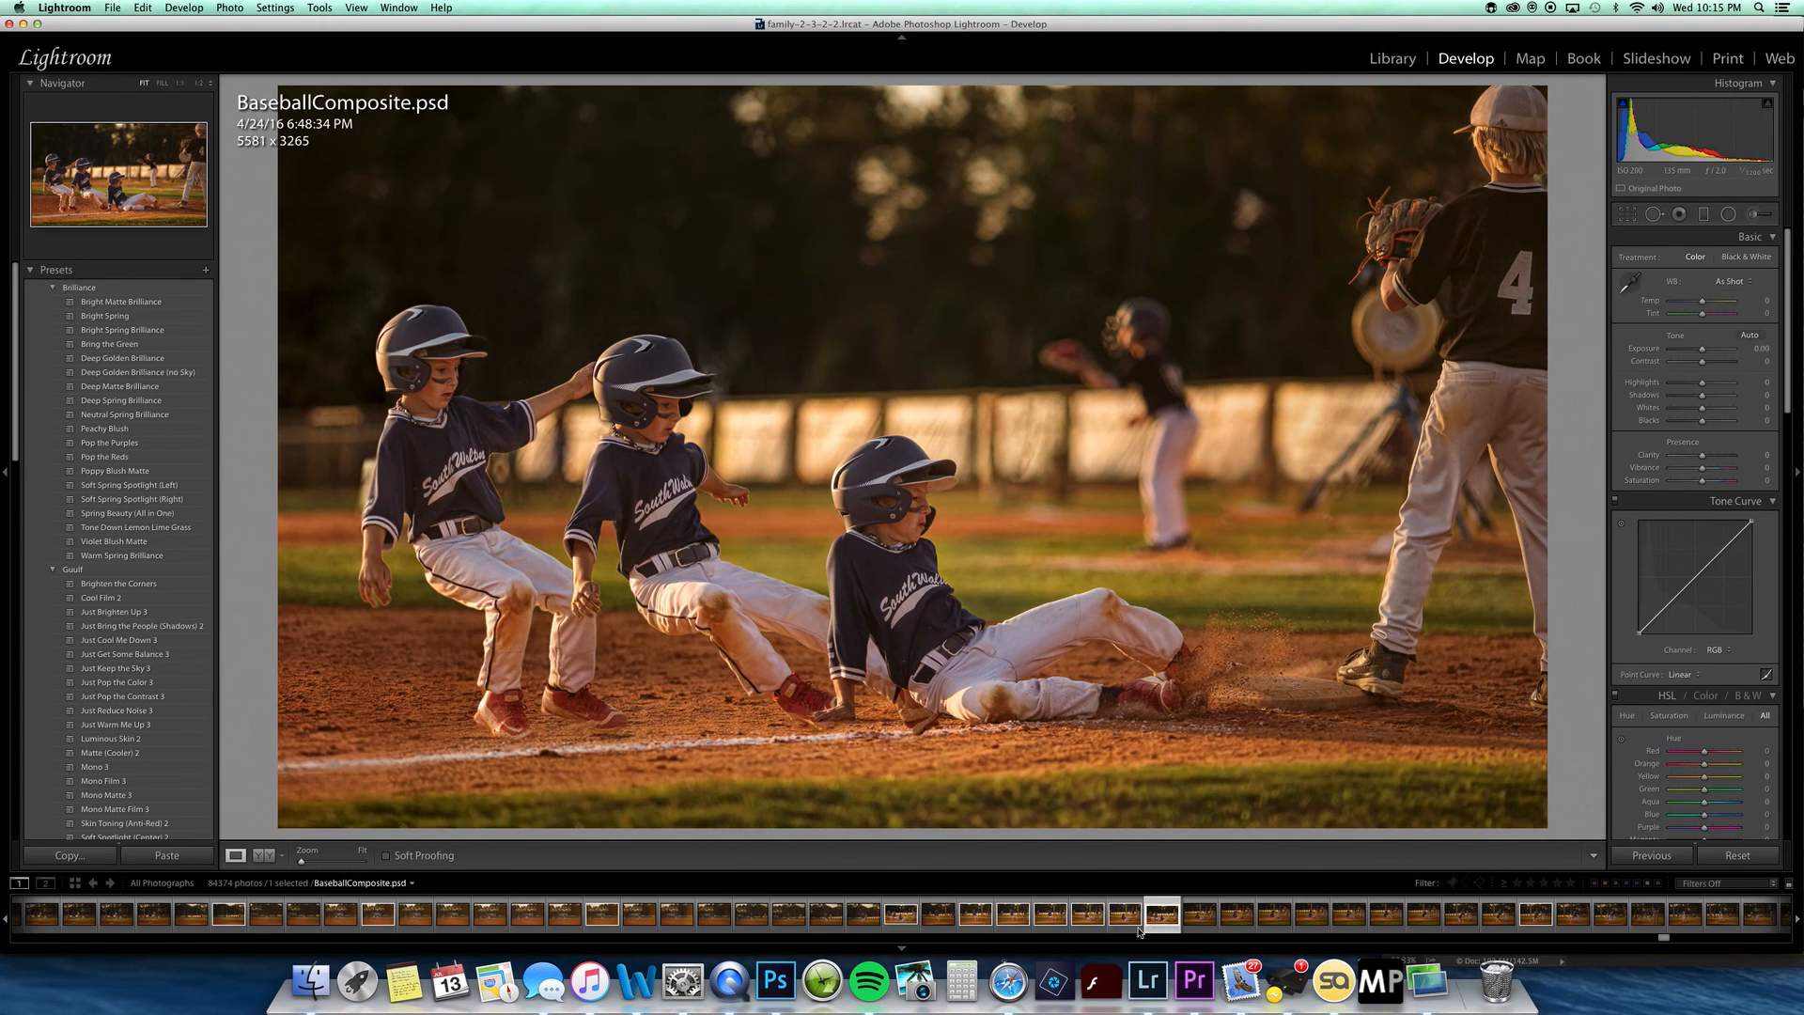
pyautogui.click(1126, 916)
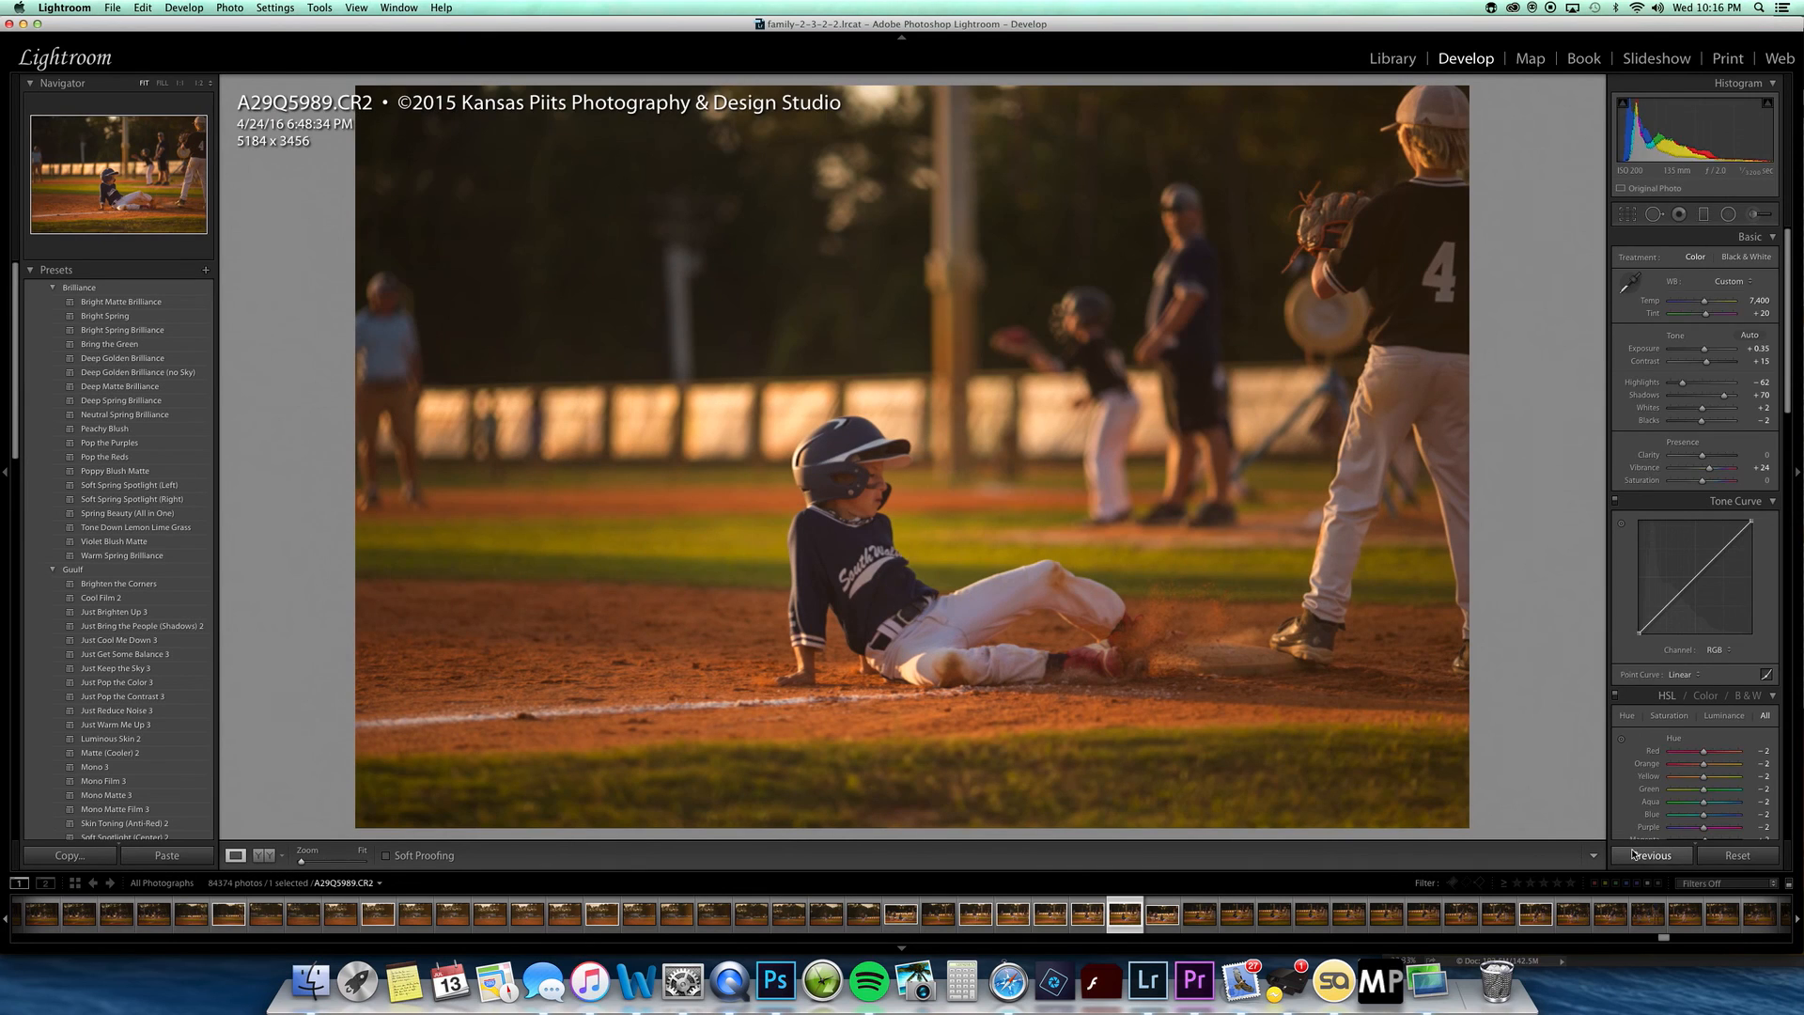
# Step: Reset the develop settings of A29Q5989.CR2 to view the unedited frame, and undo the reset
pyautogui.click(1719, 858)
pyautogui.click(1653, 856)
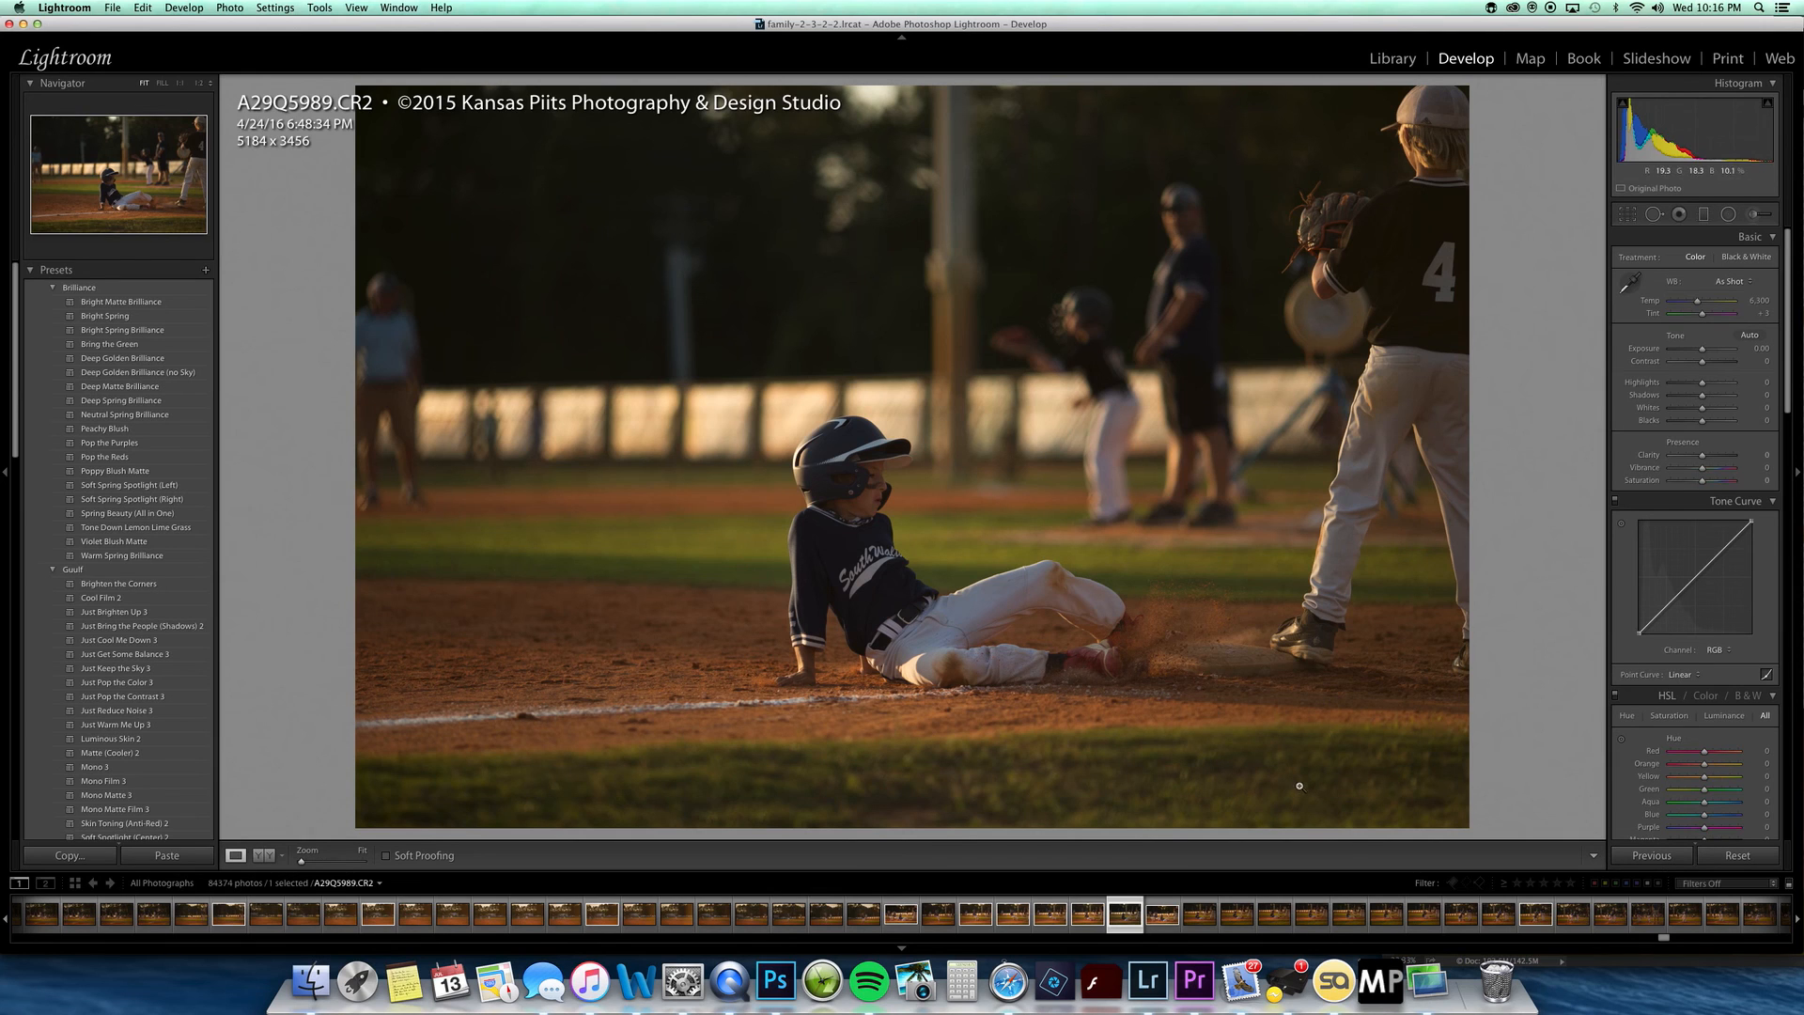
pyautogui.press('super+z')
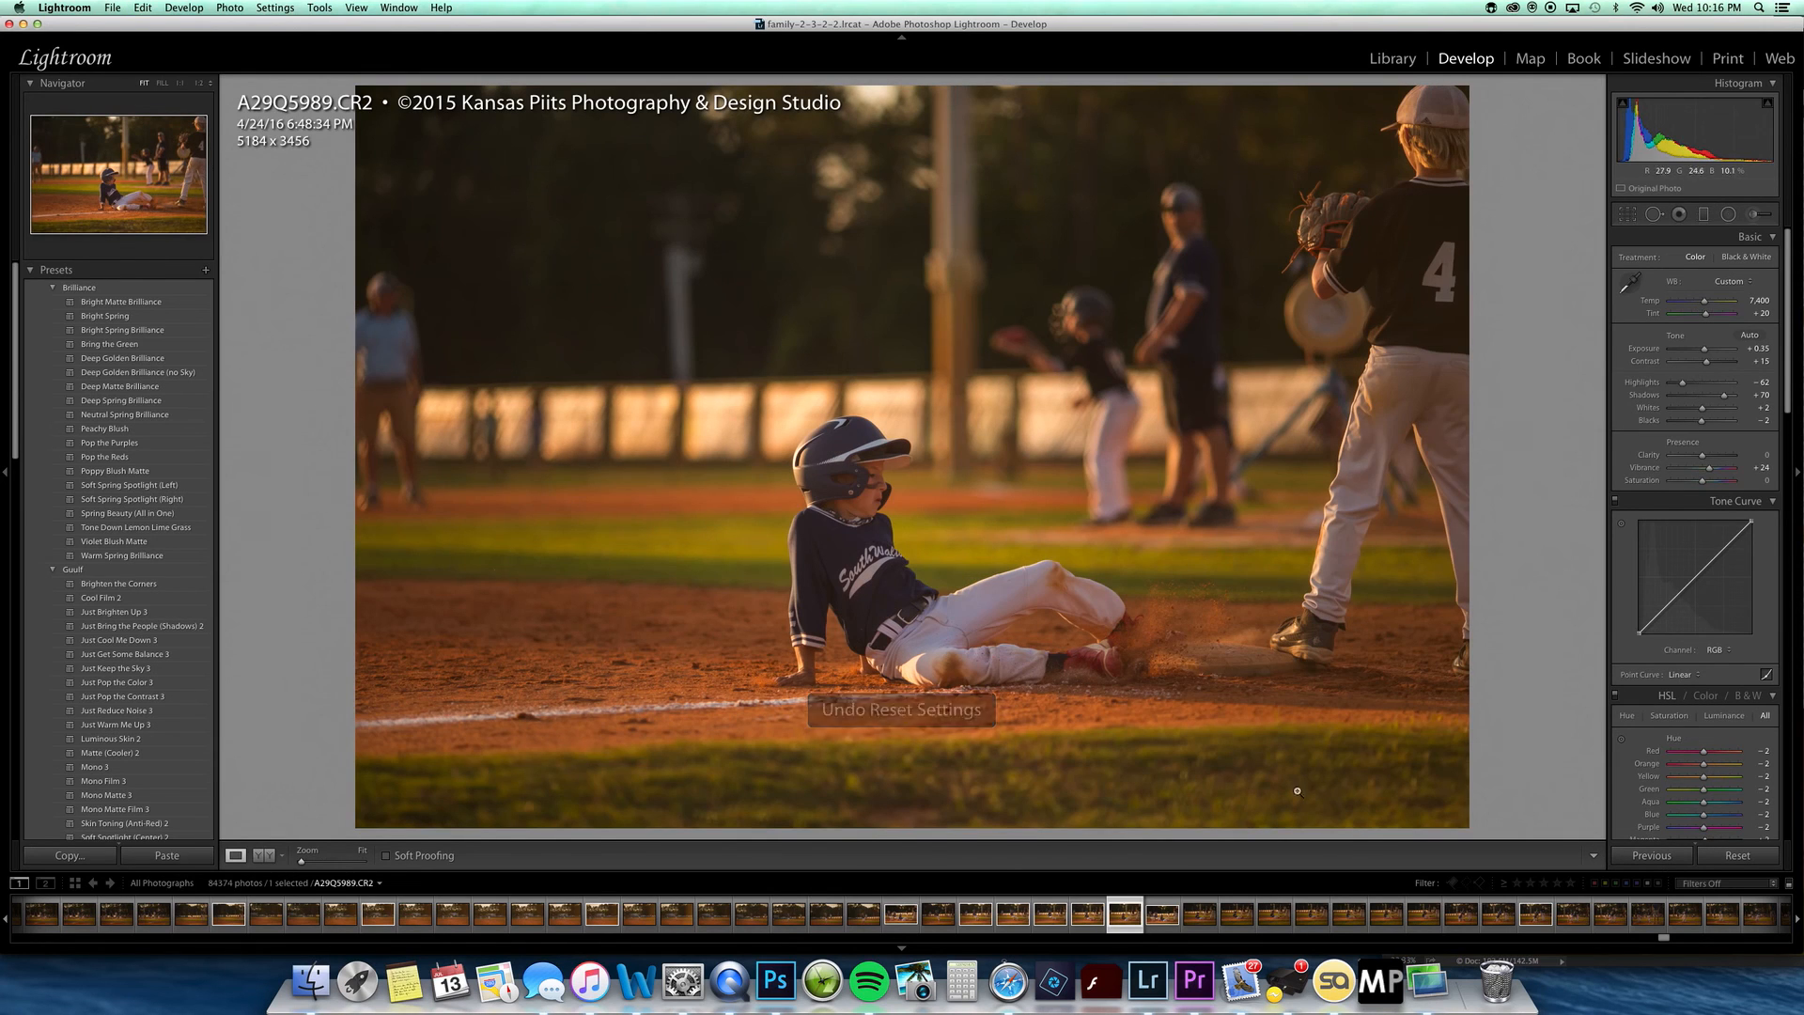
# Step: View the frames A29Q5984.CR2 and A29Q5989.CR2 again, and switch back to the finished composite in Photoshop
pyautogui.click(911, 916)
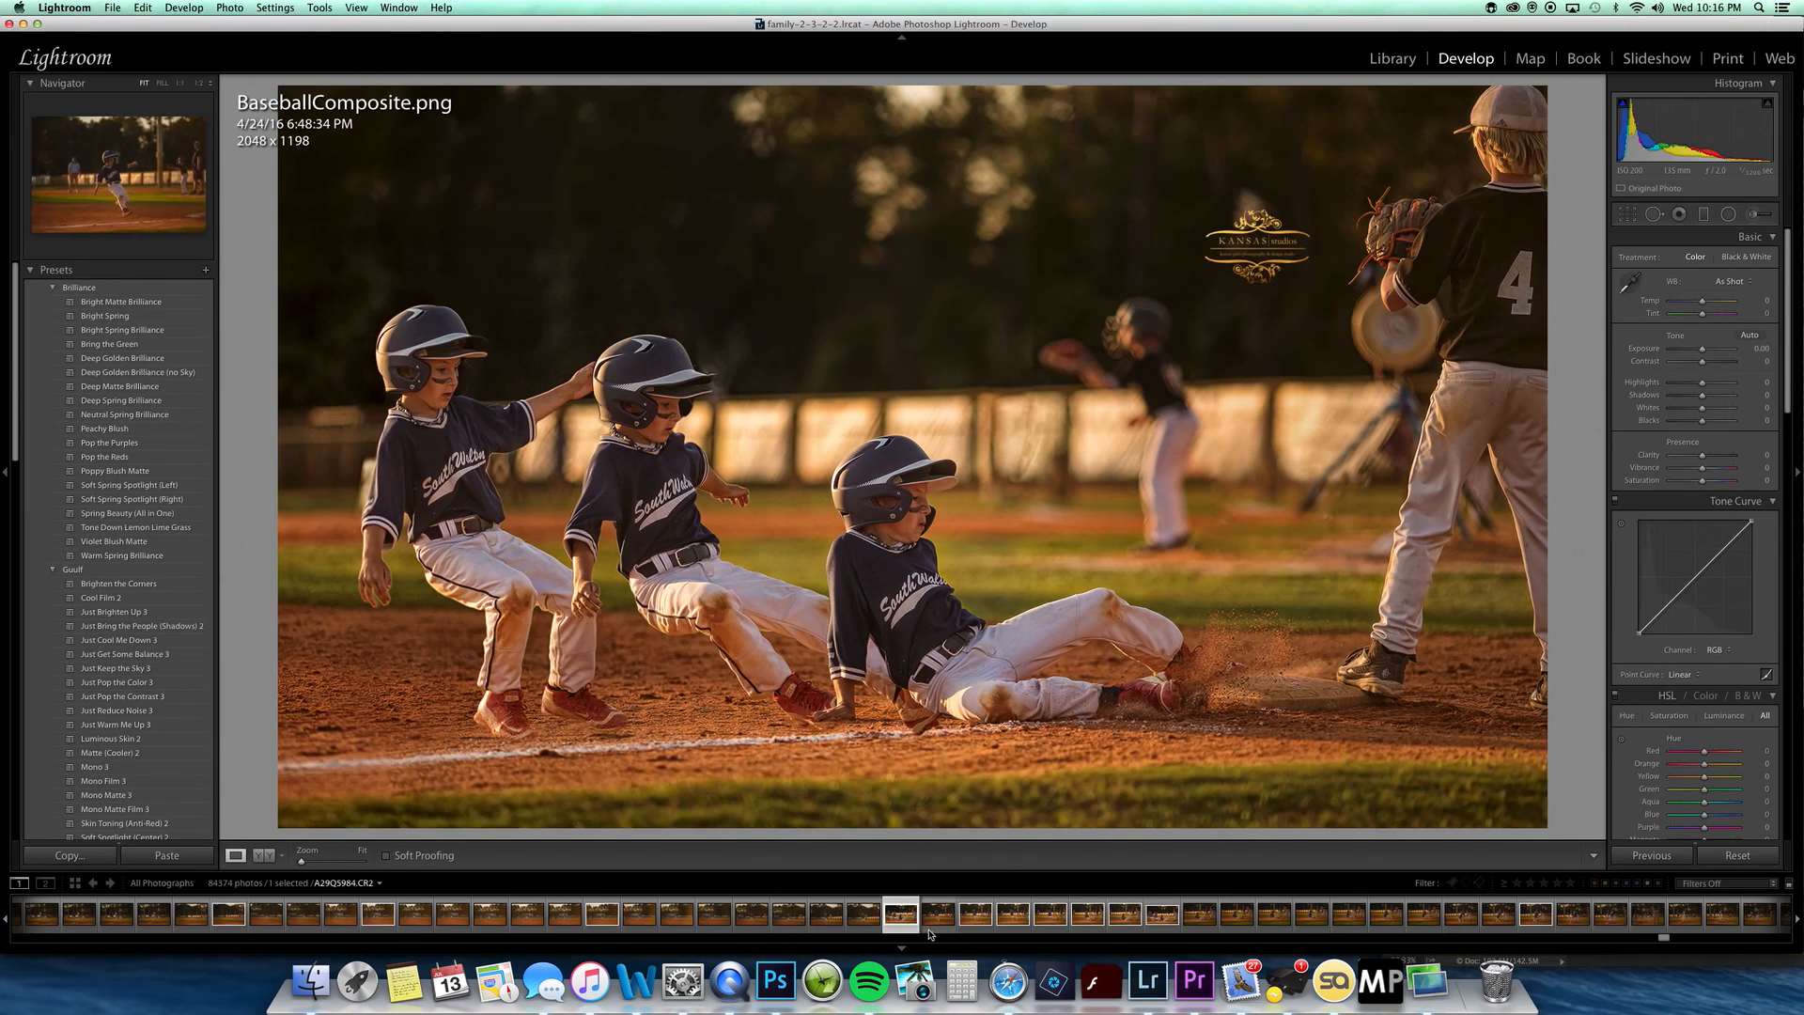
pyautogui.click(1129, 928)
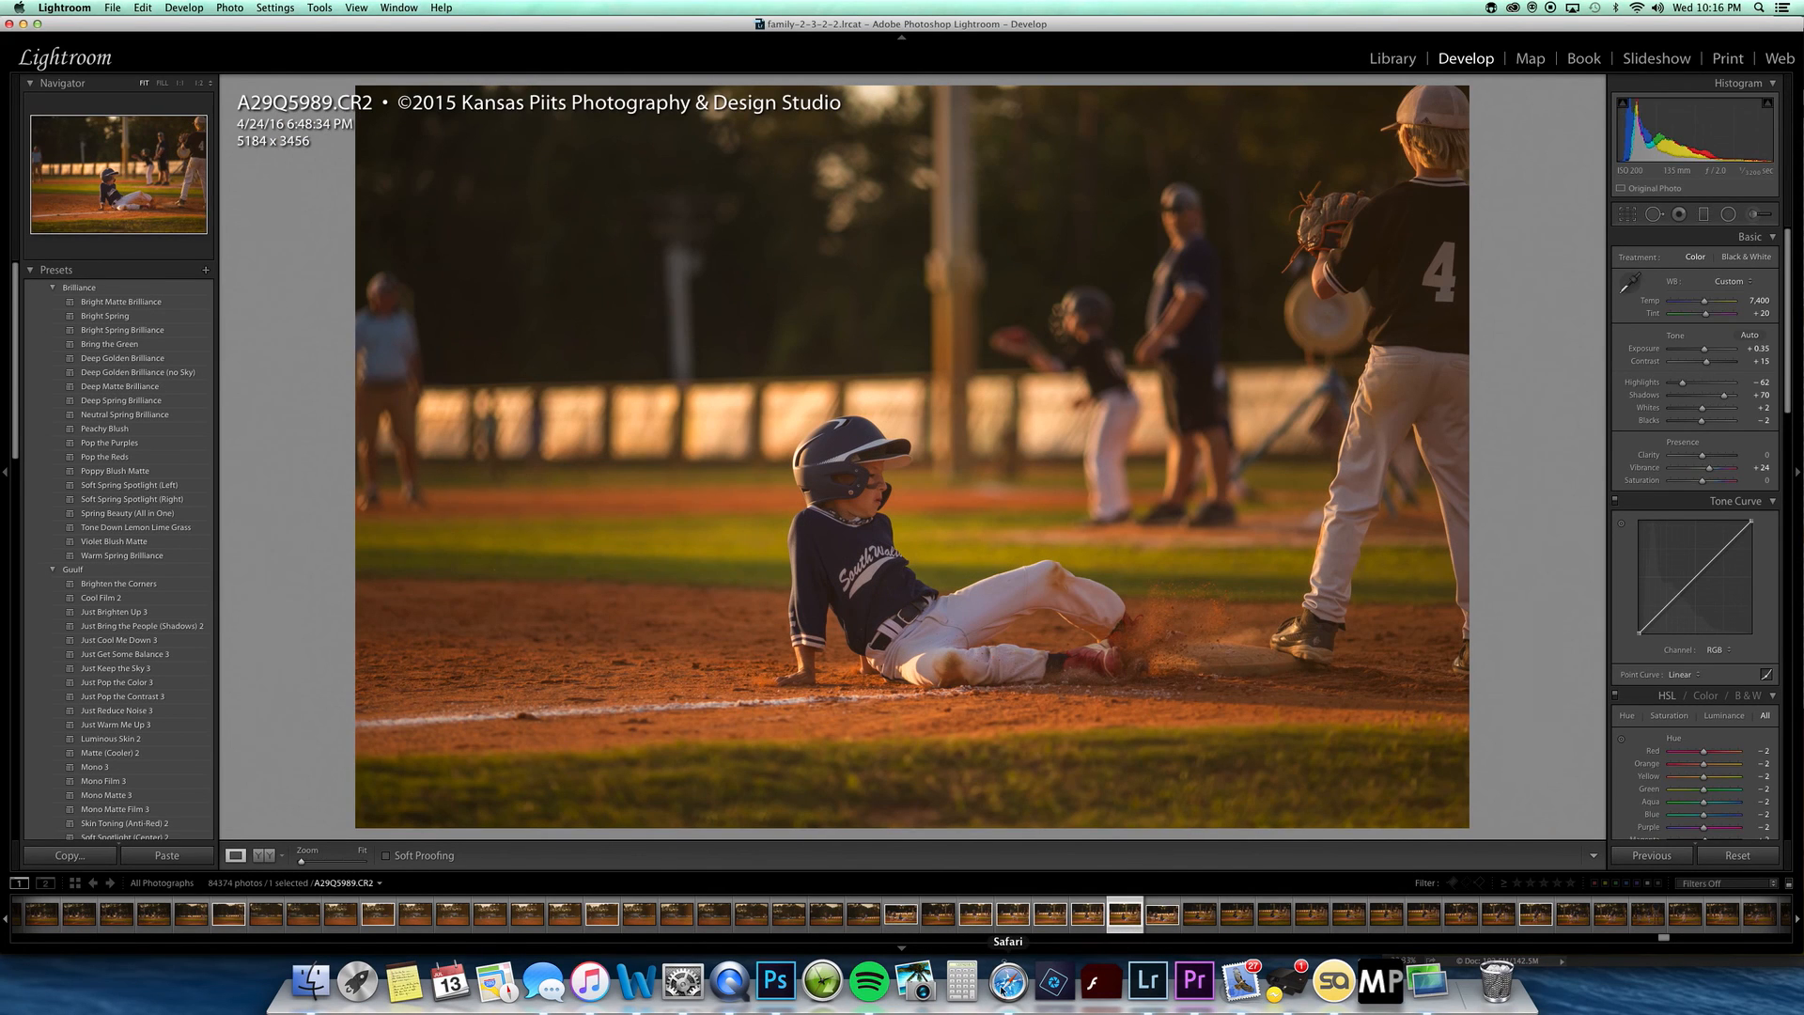
pyautogui.click(775, 982)
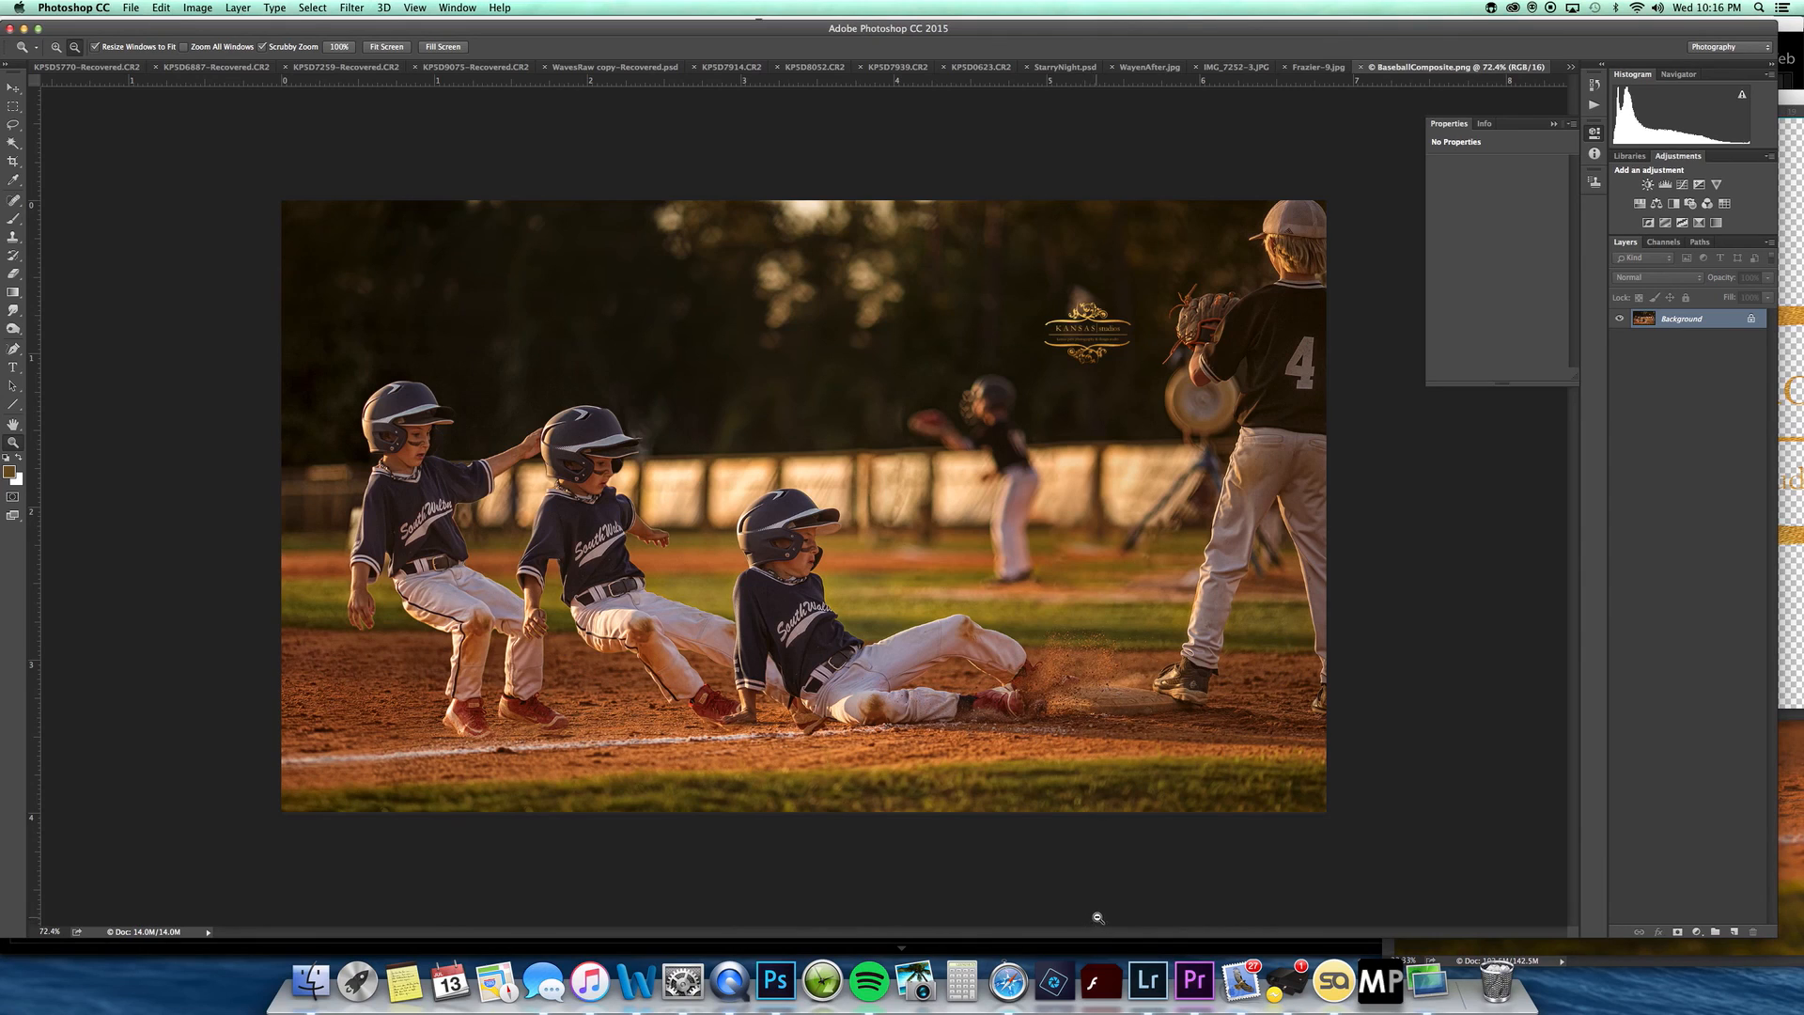